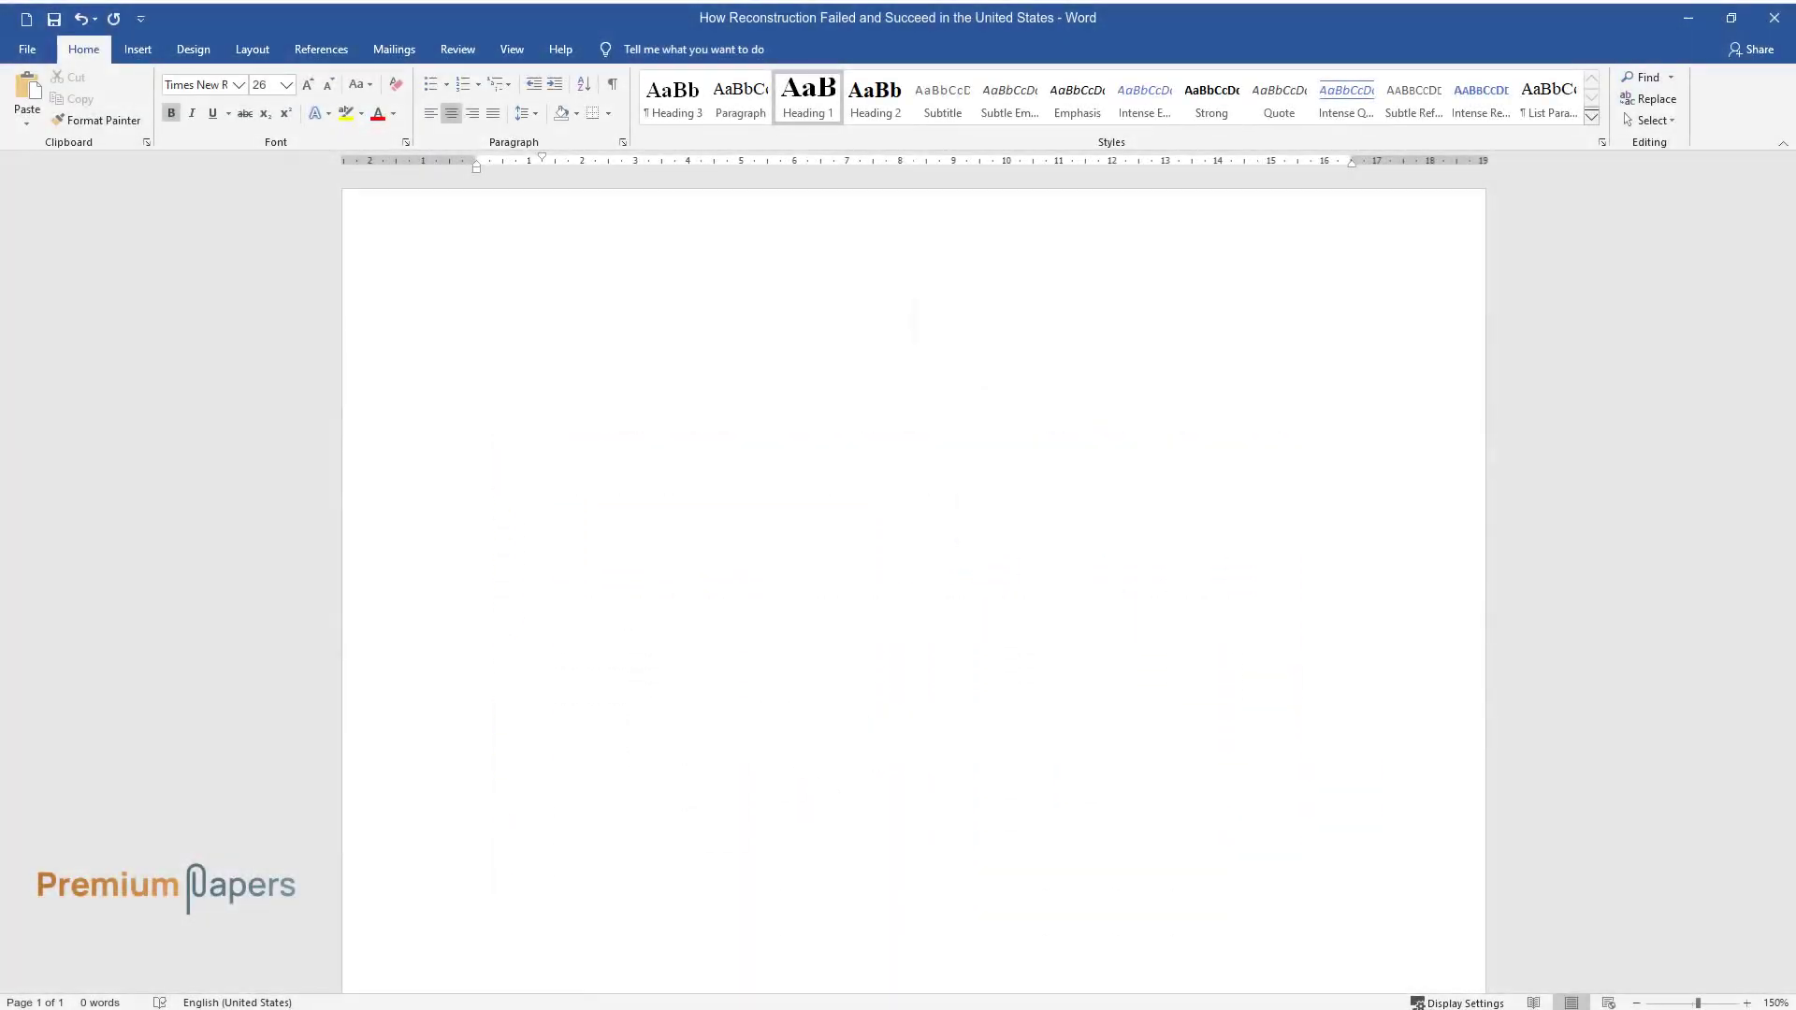
Type the title 'How Reconstruction Failed and Succeed in the United States' and begin the government-policy intro paragraph
type("How Reconstr")
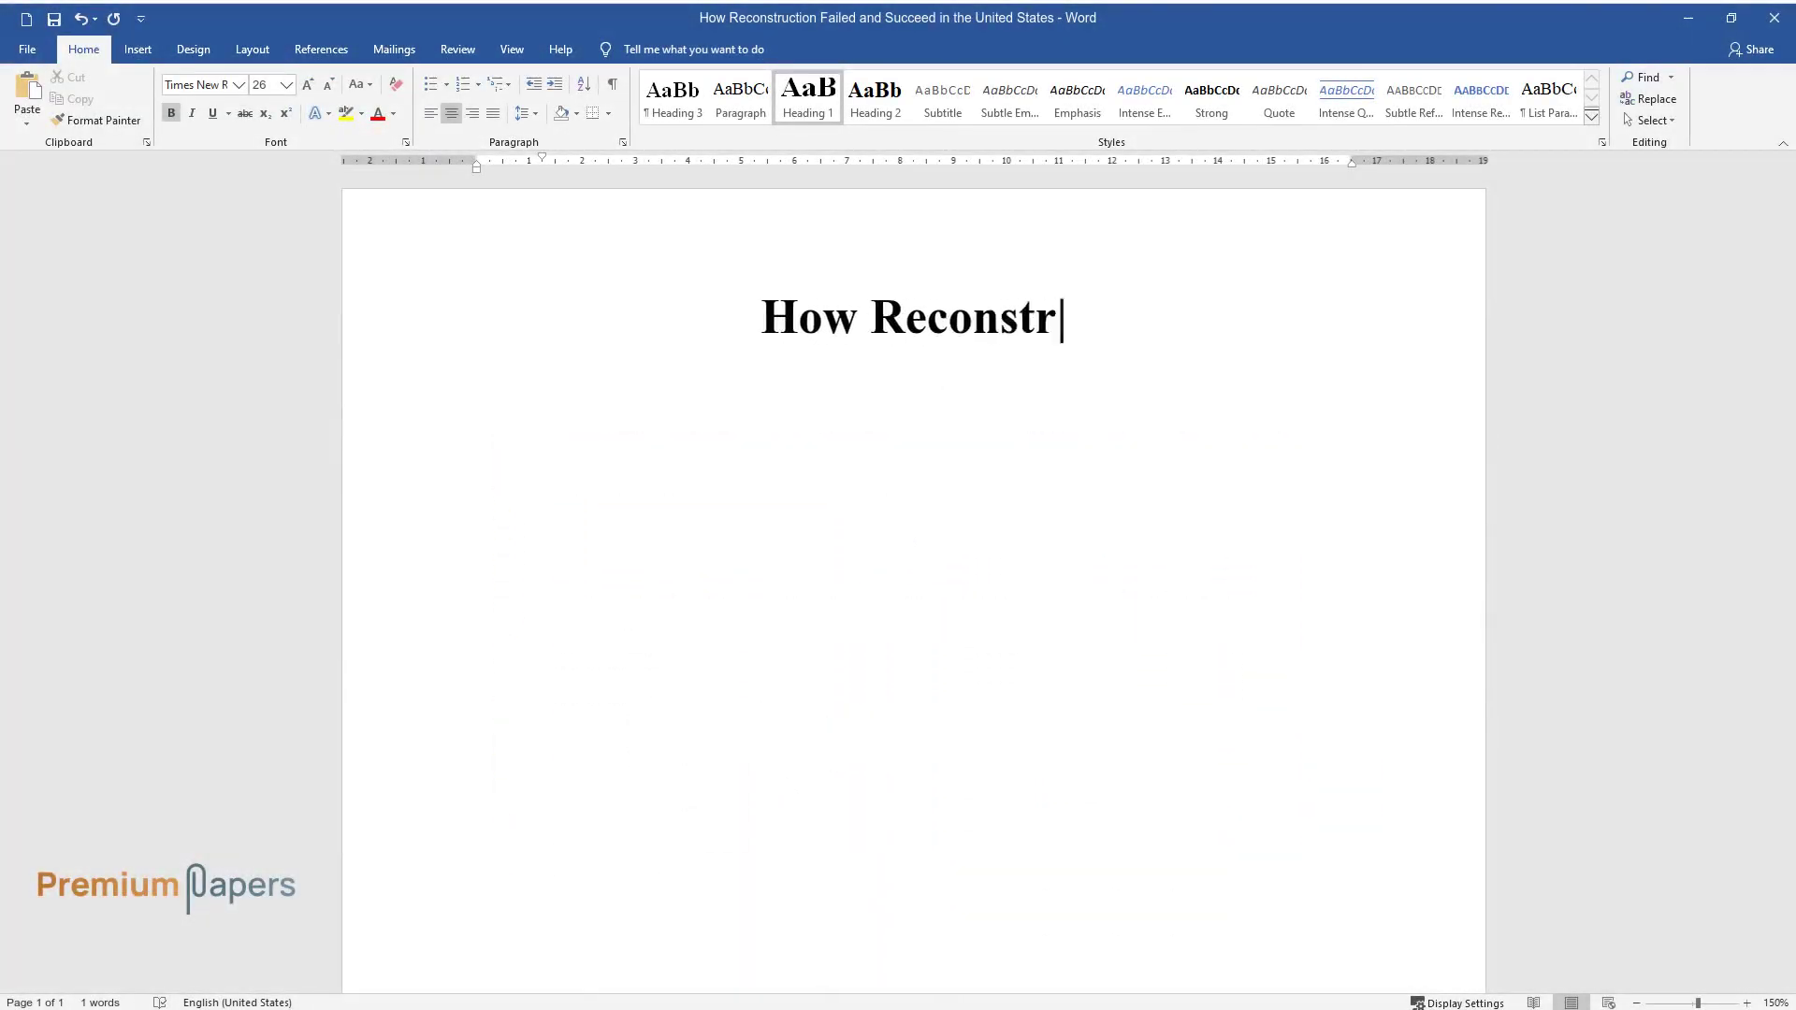
type("uction Failed and Succeed in t")
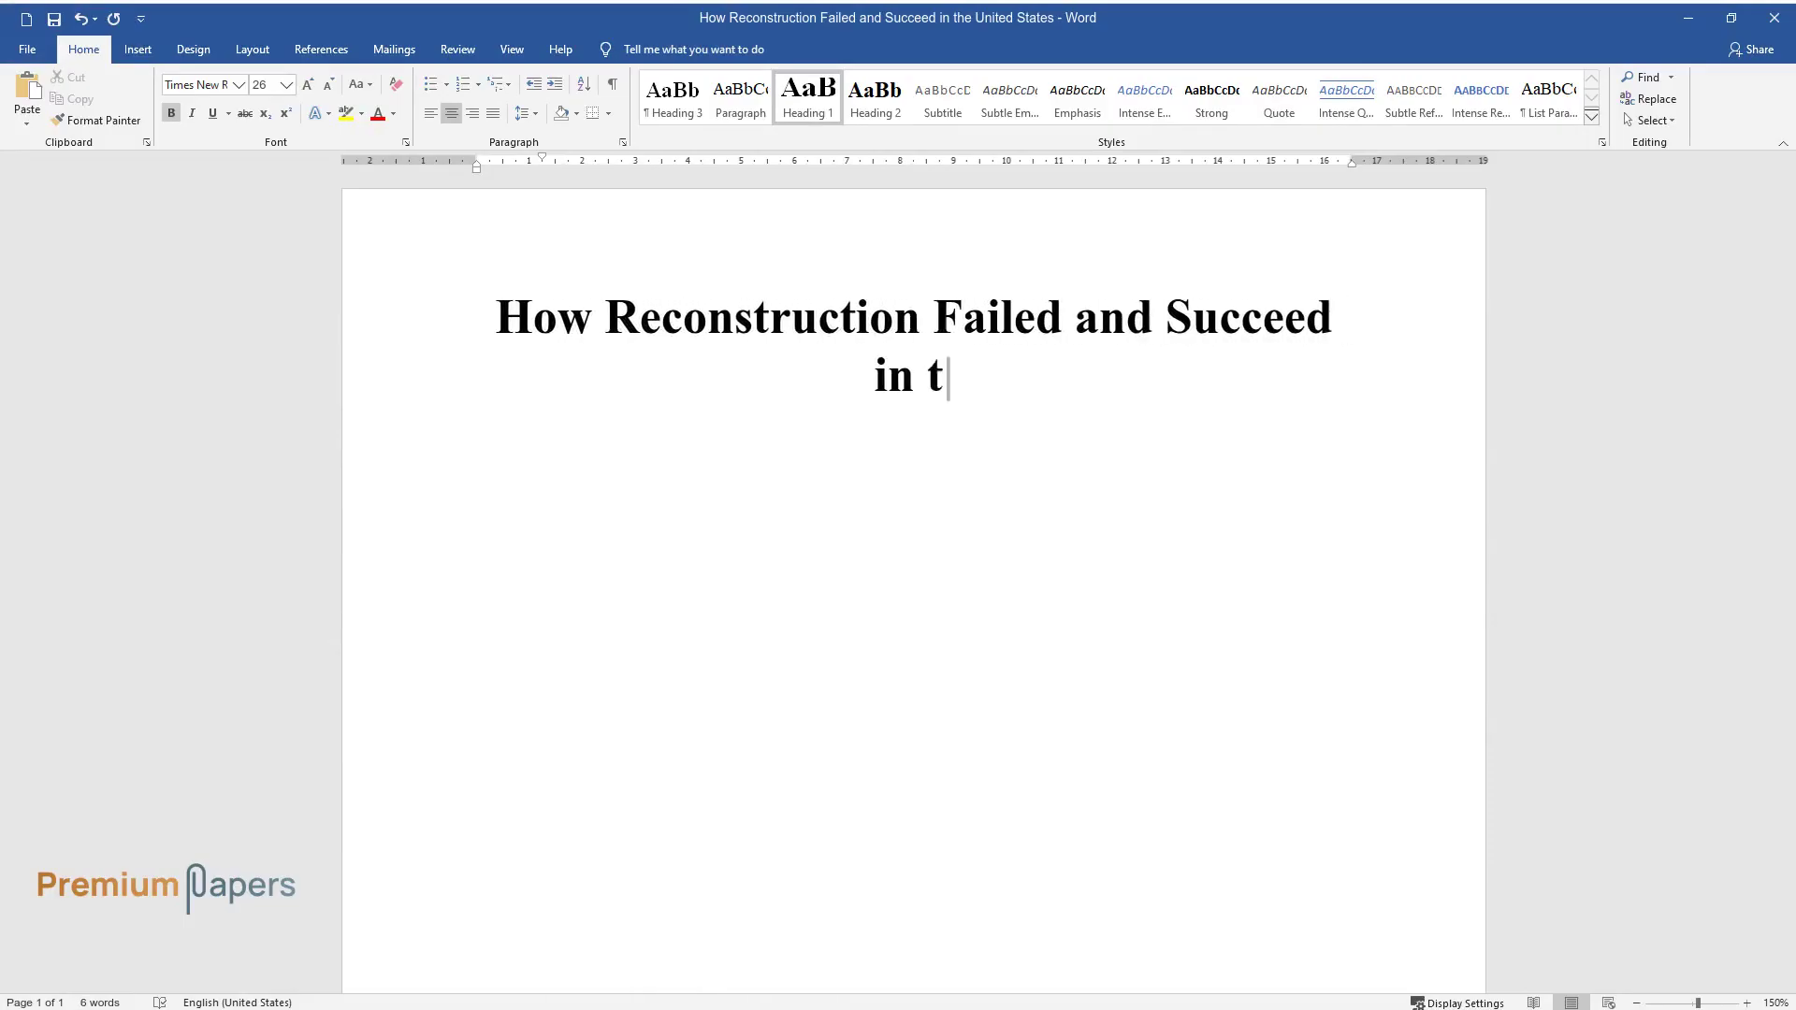
type("he United States")
key("Return")
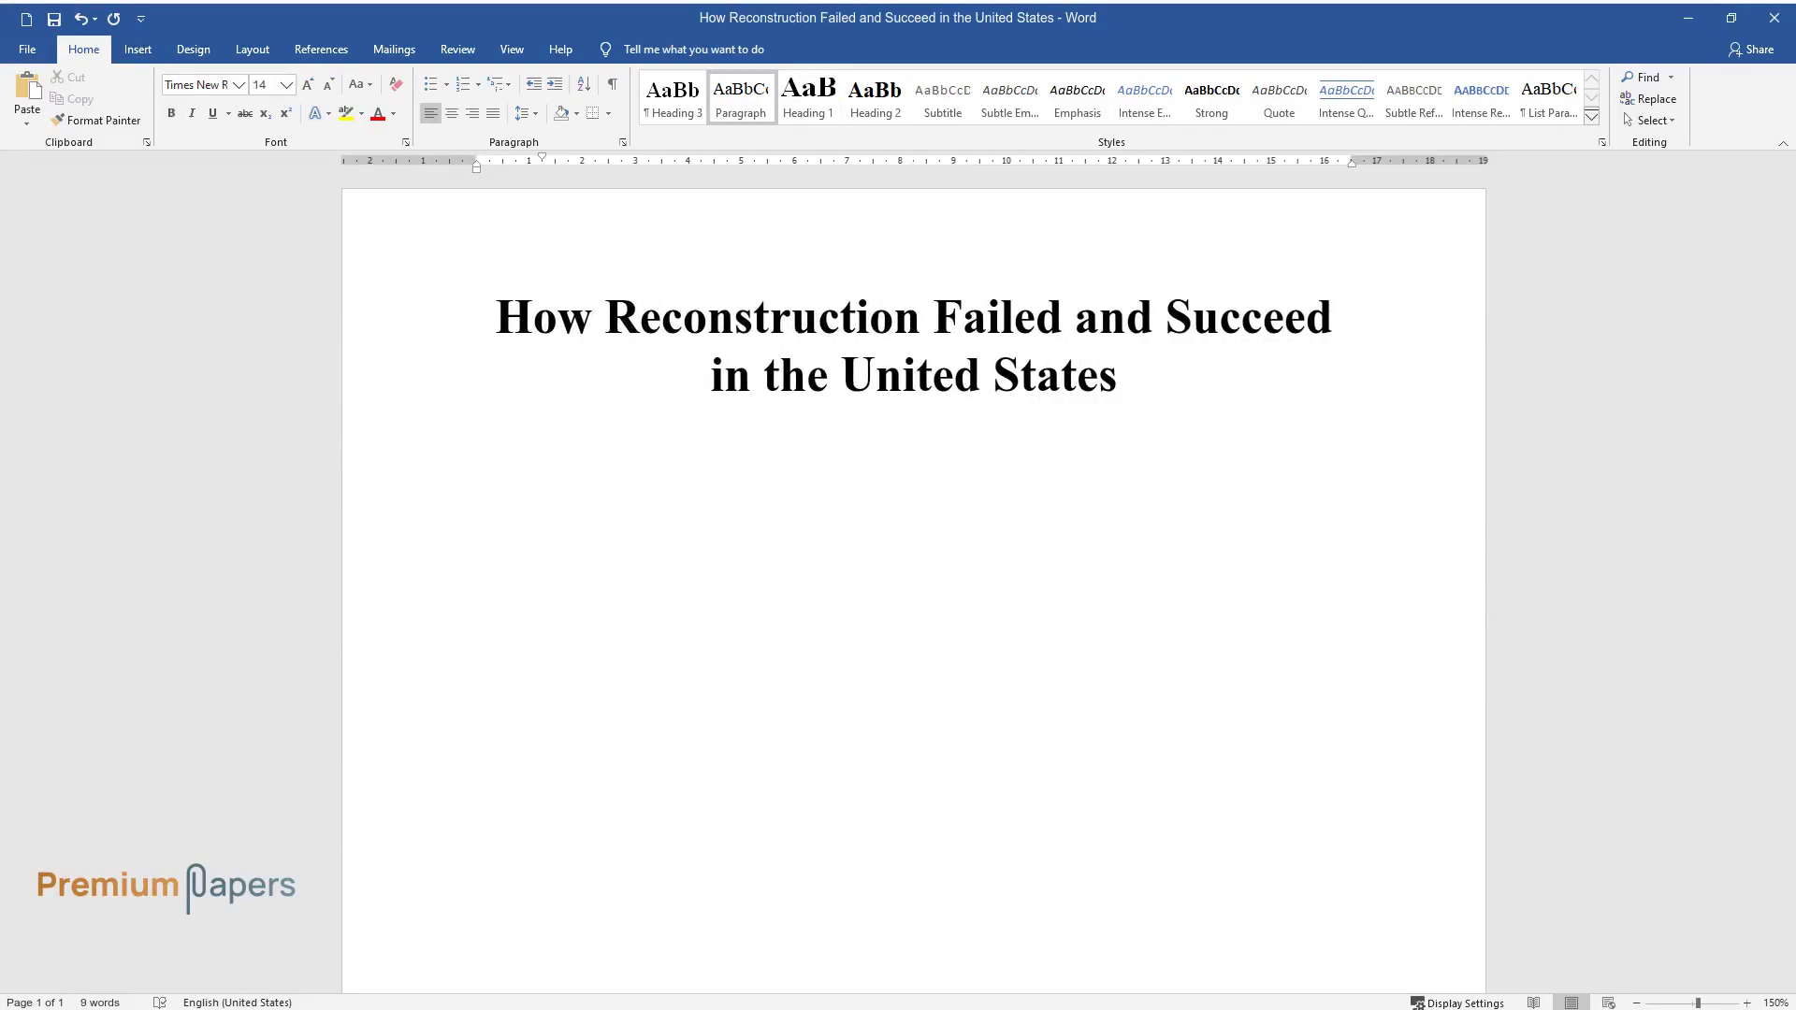
type("The success of a government")
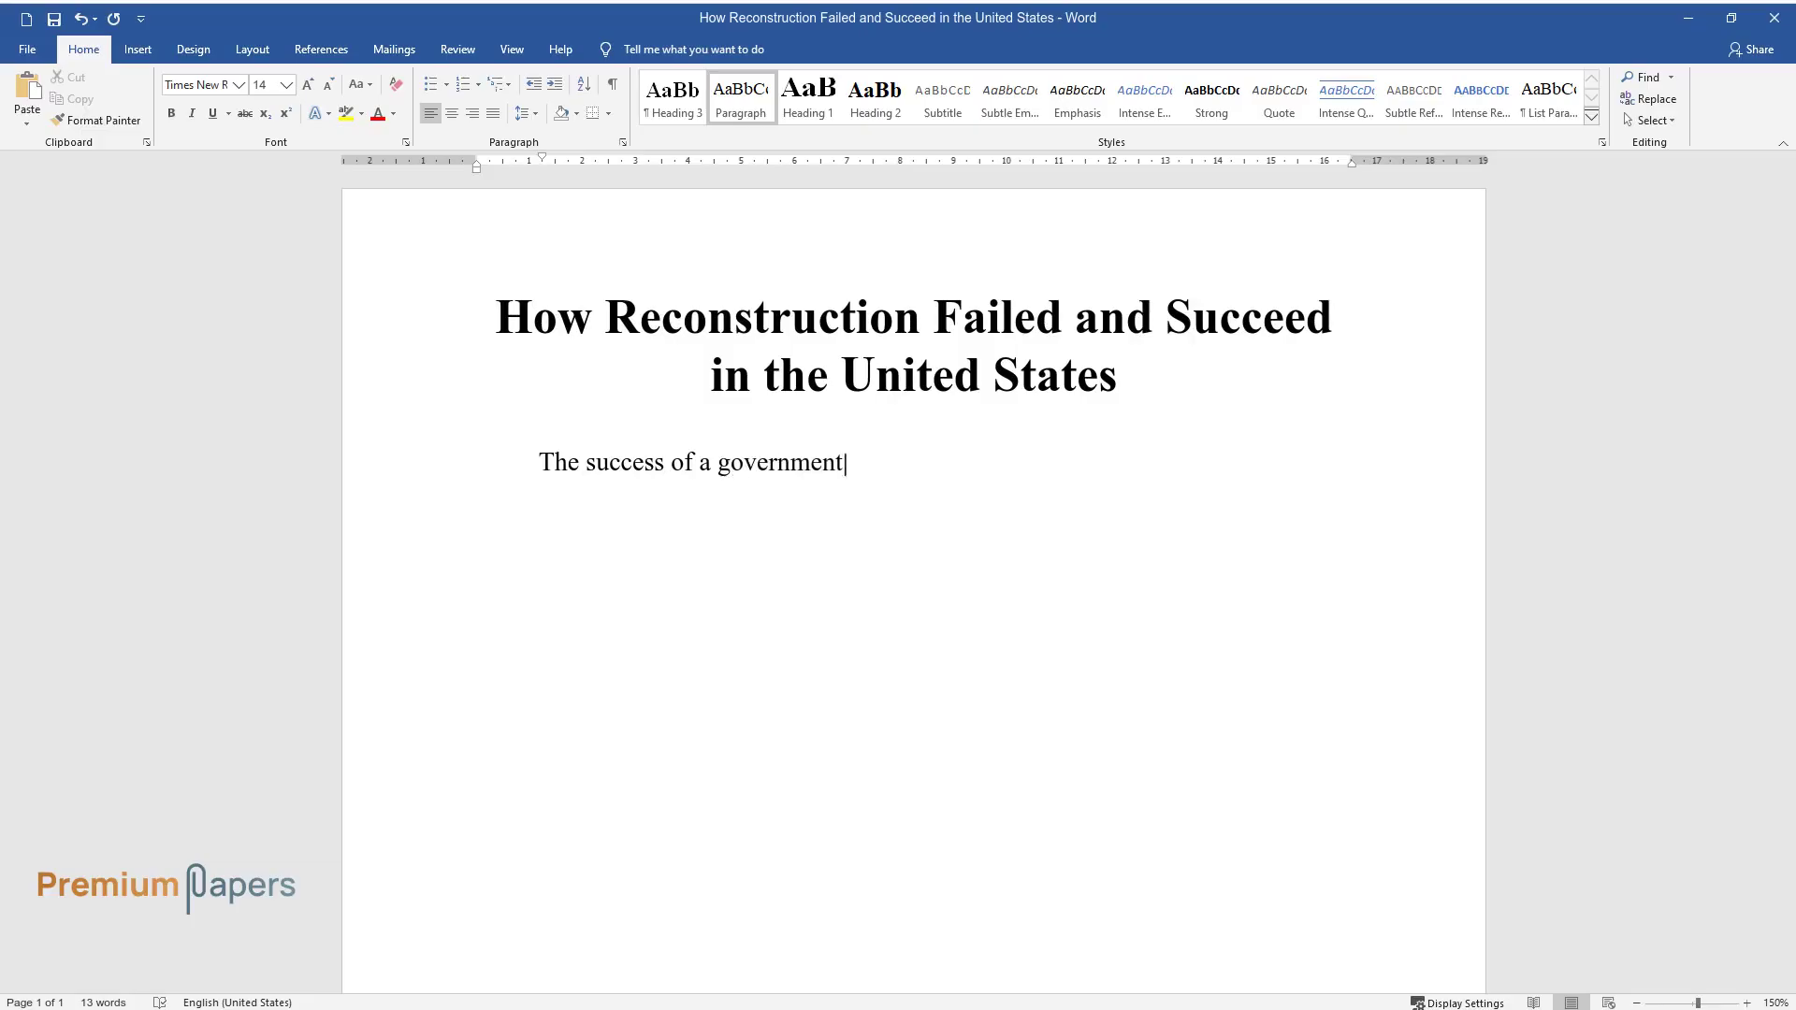
type("'s policy is a common point of ")
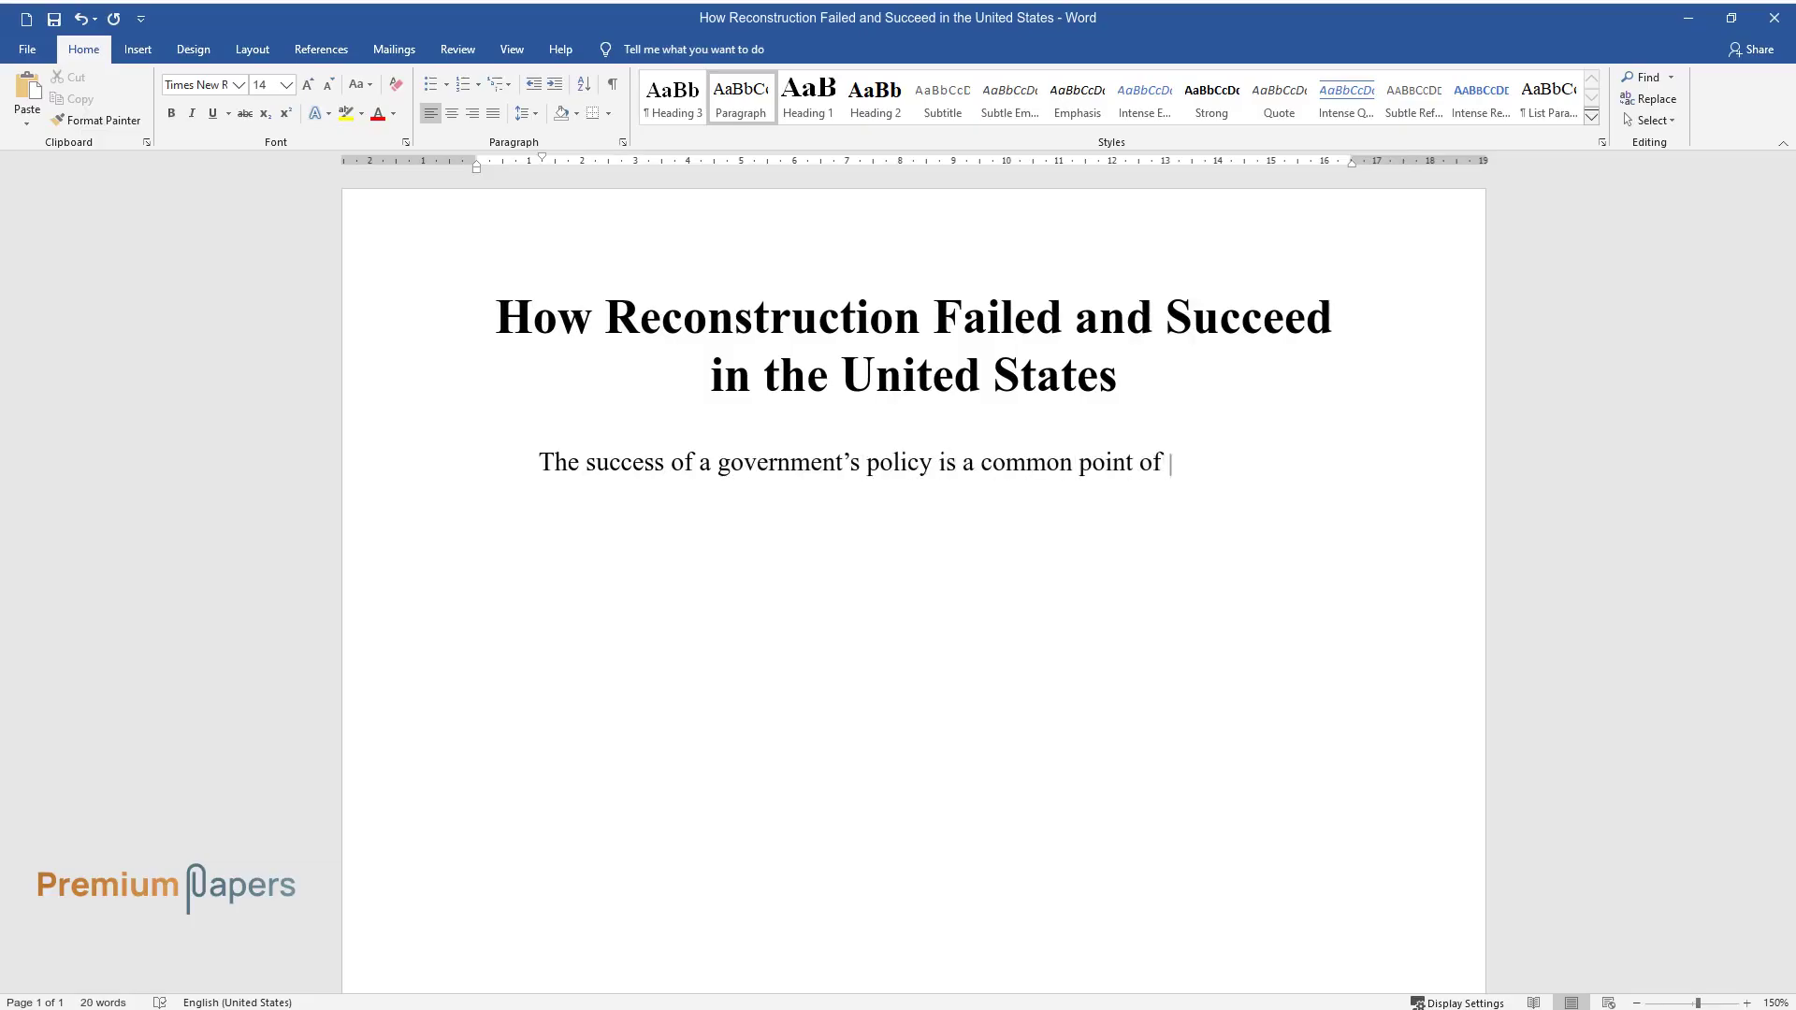
type("contention among")
type(" citizens. Howe")
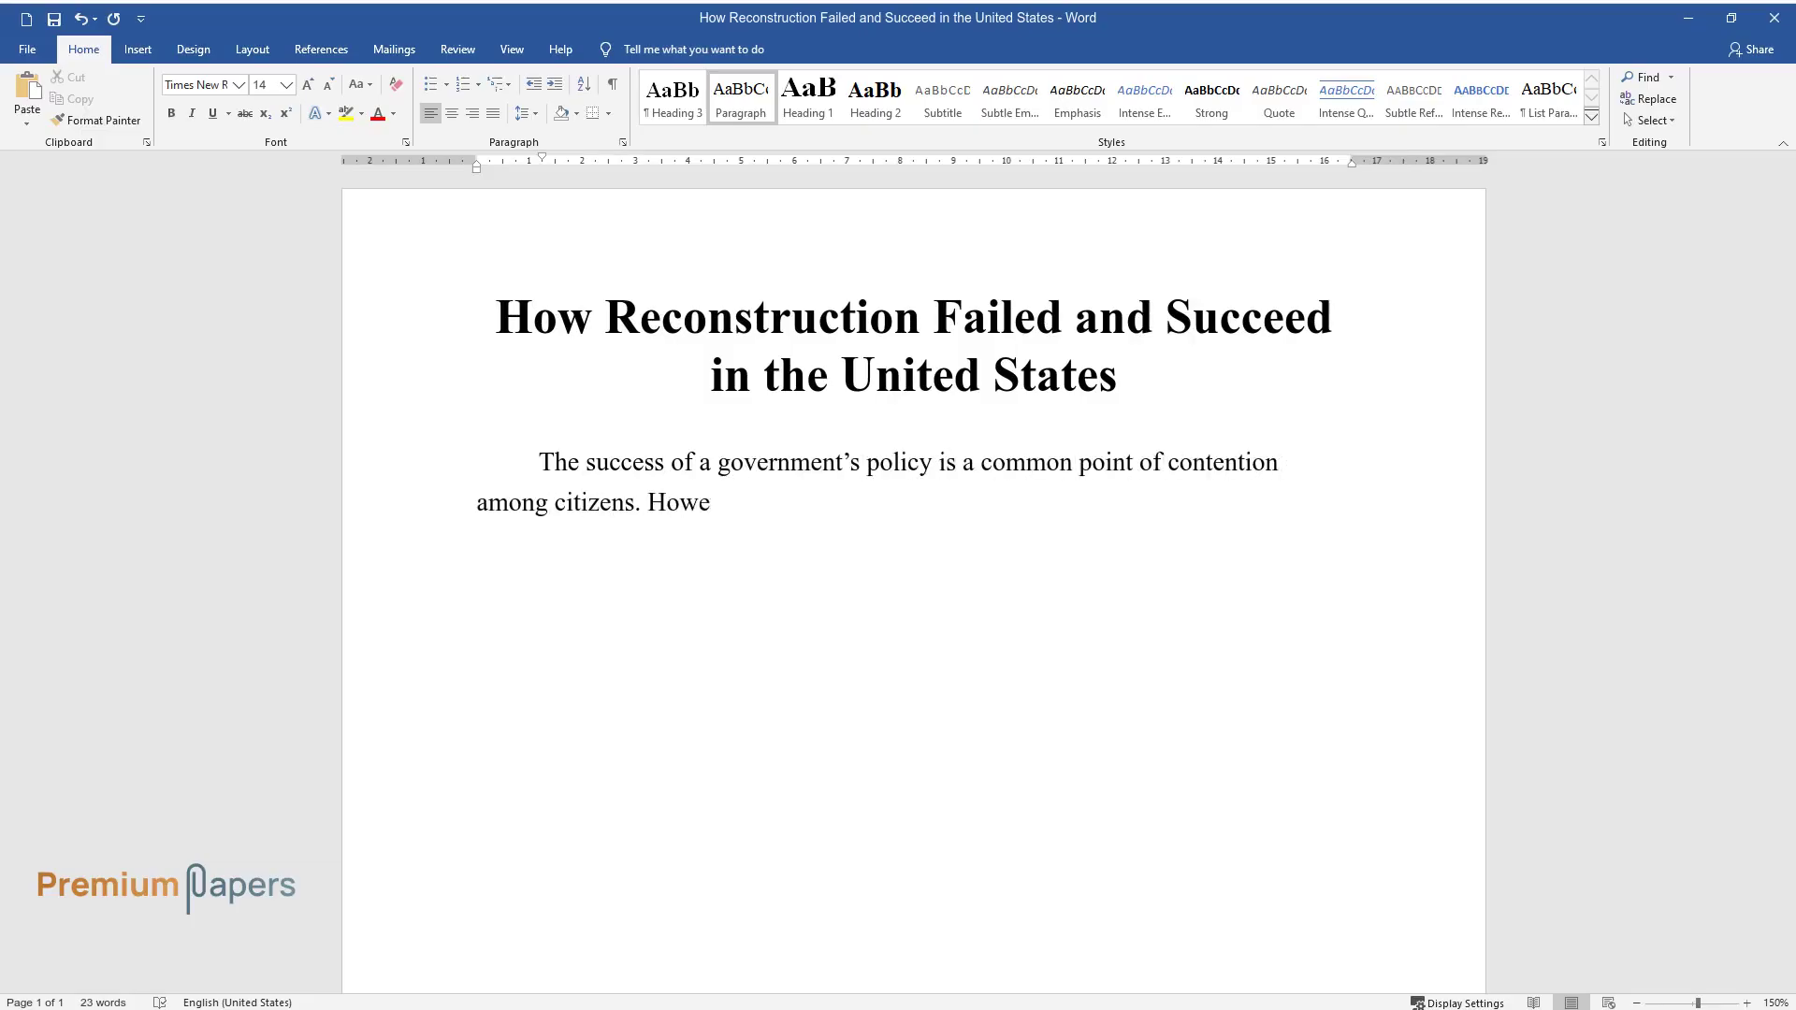
type("ver, it will be considered a fa")
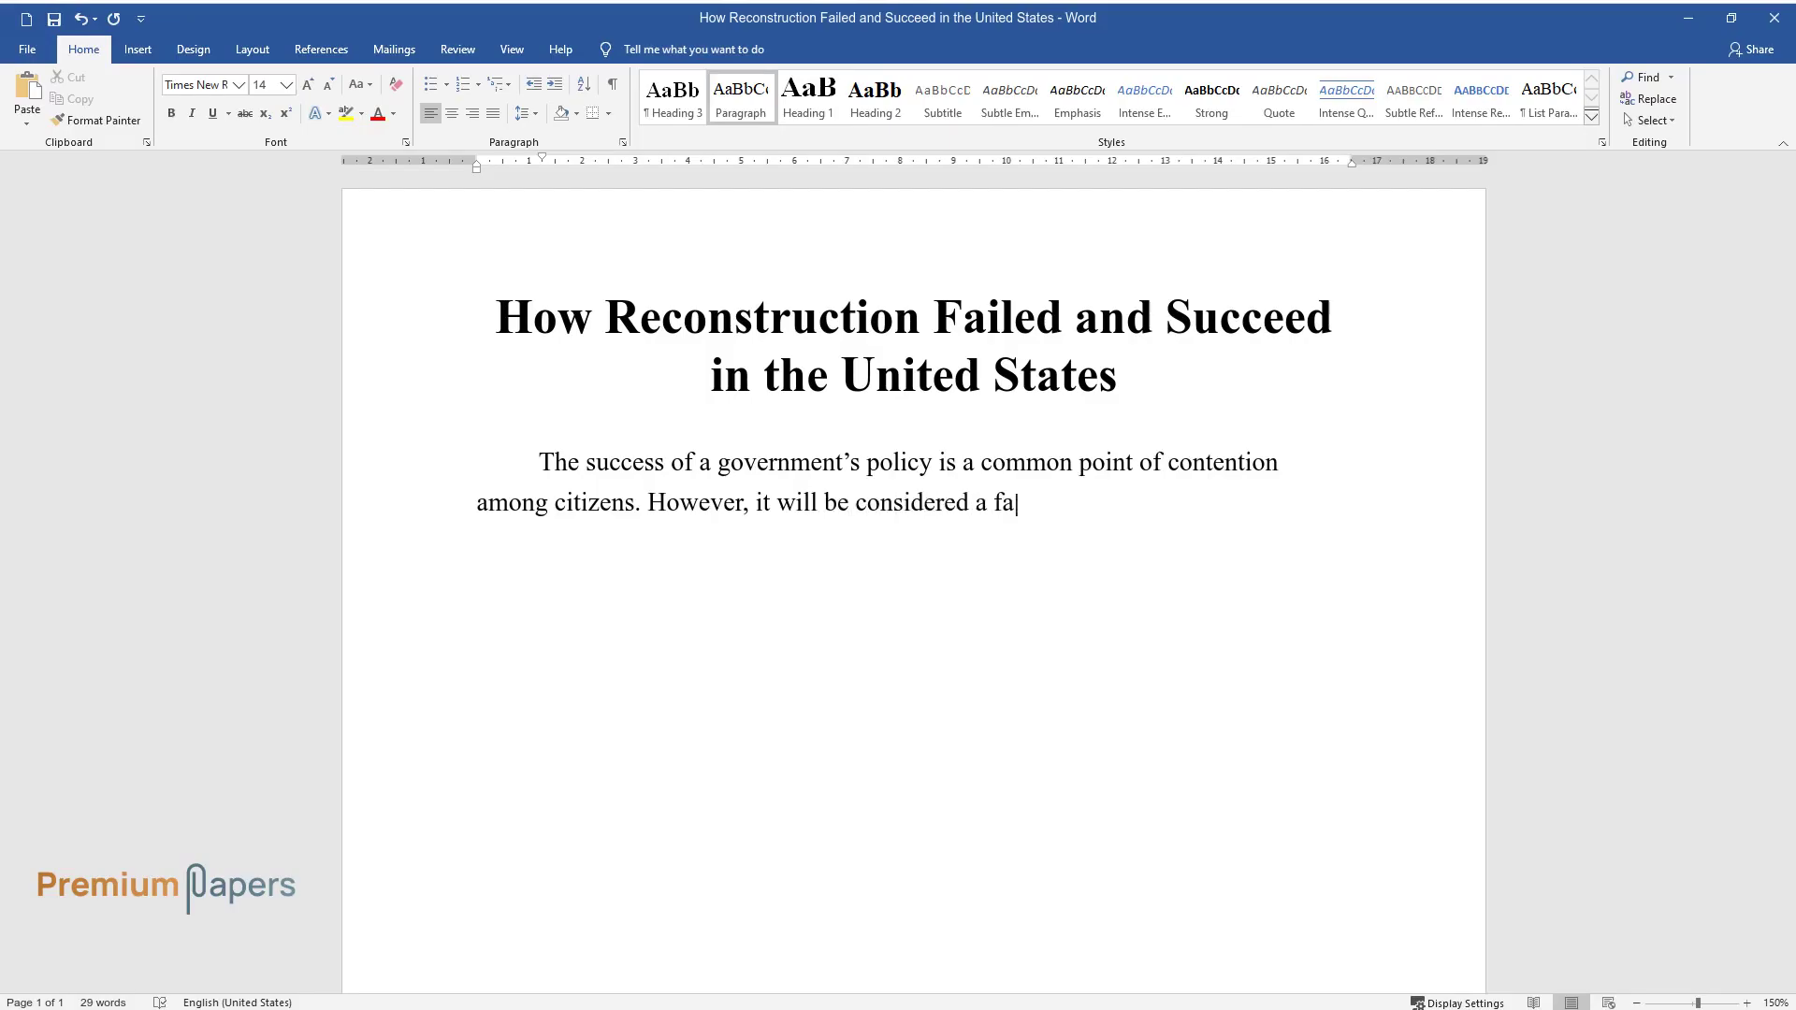
type("ilure if the primary implementation goal")
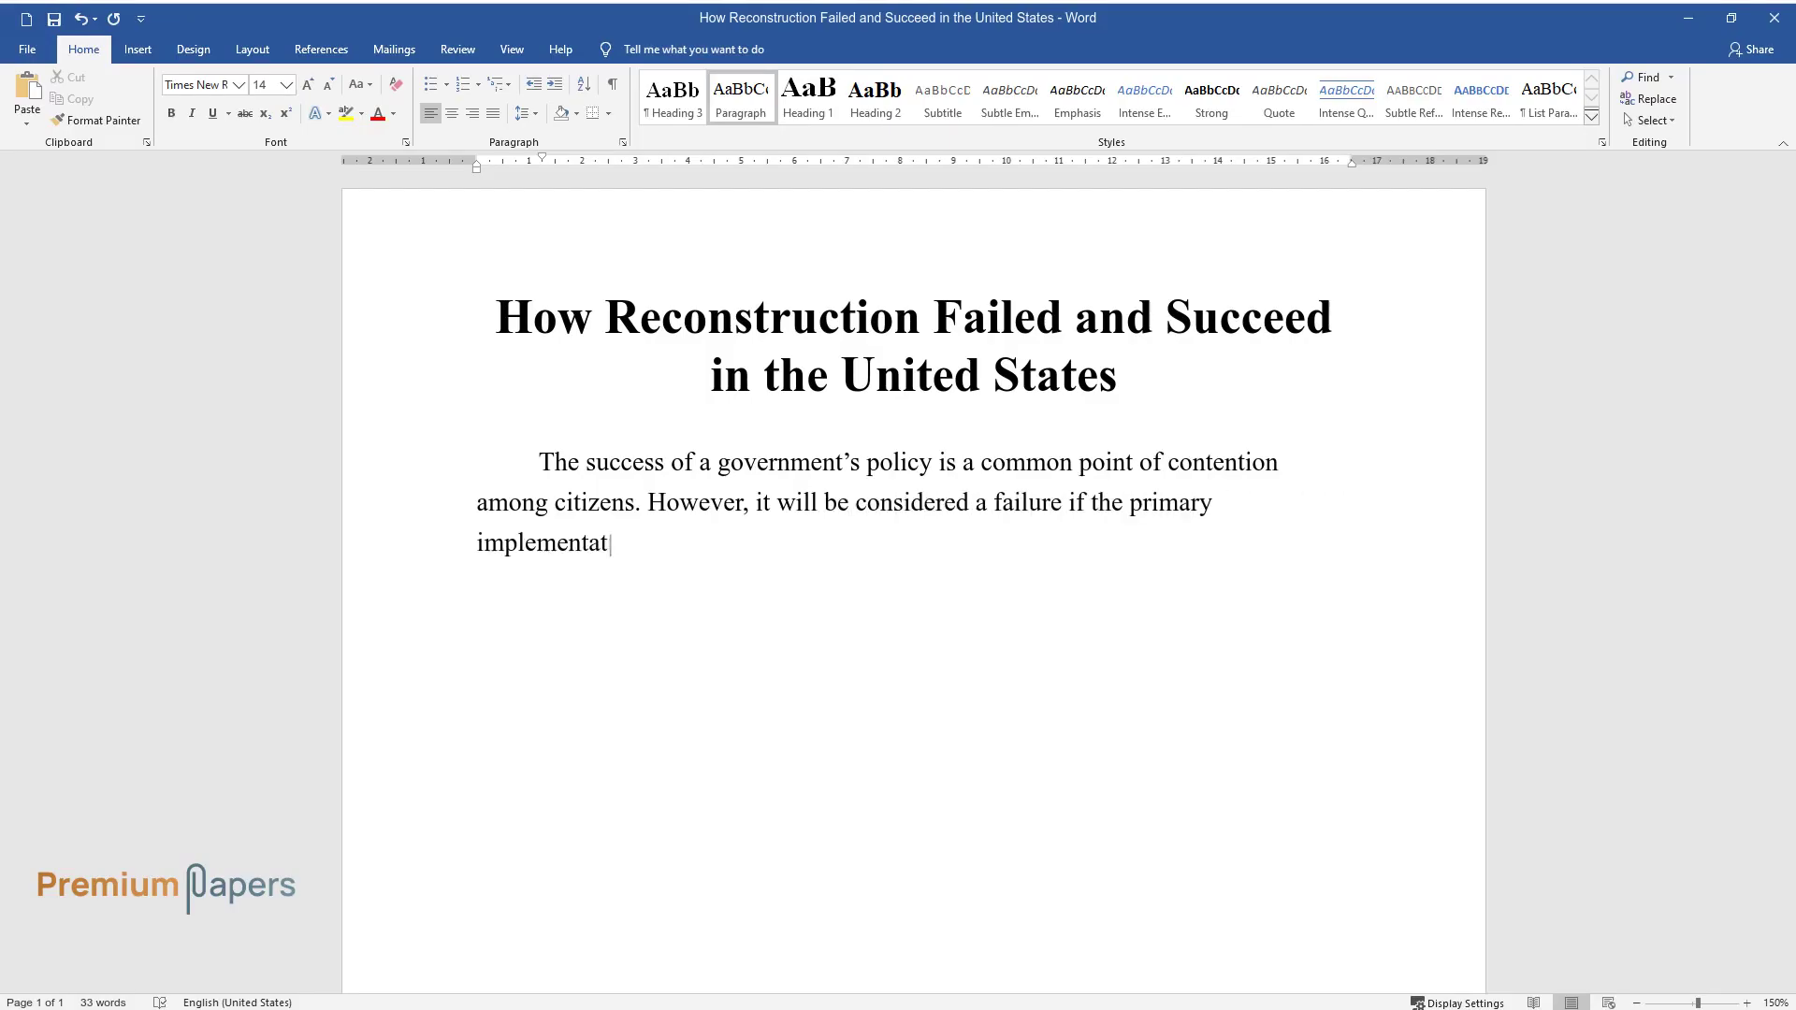
type("s are not met. After th")
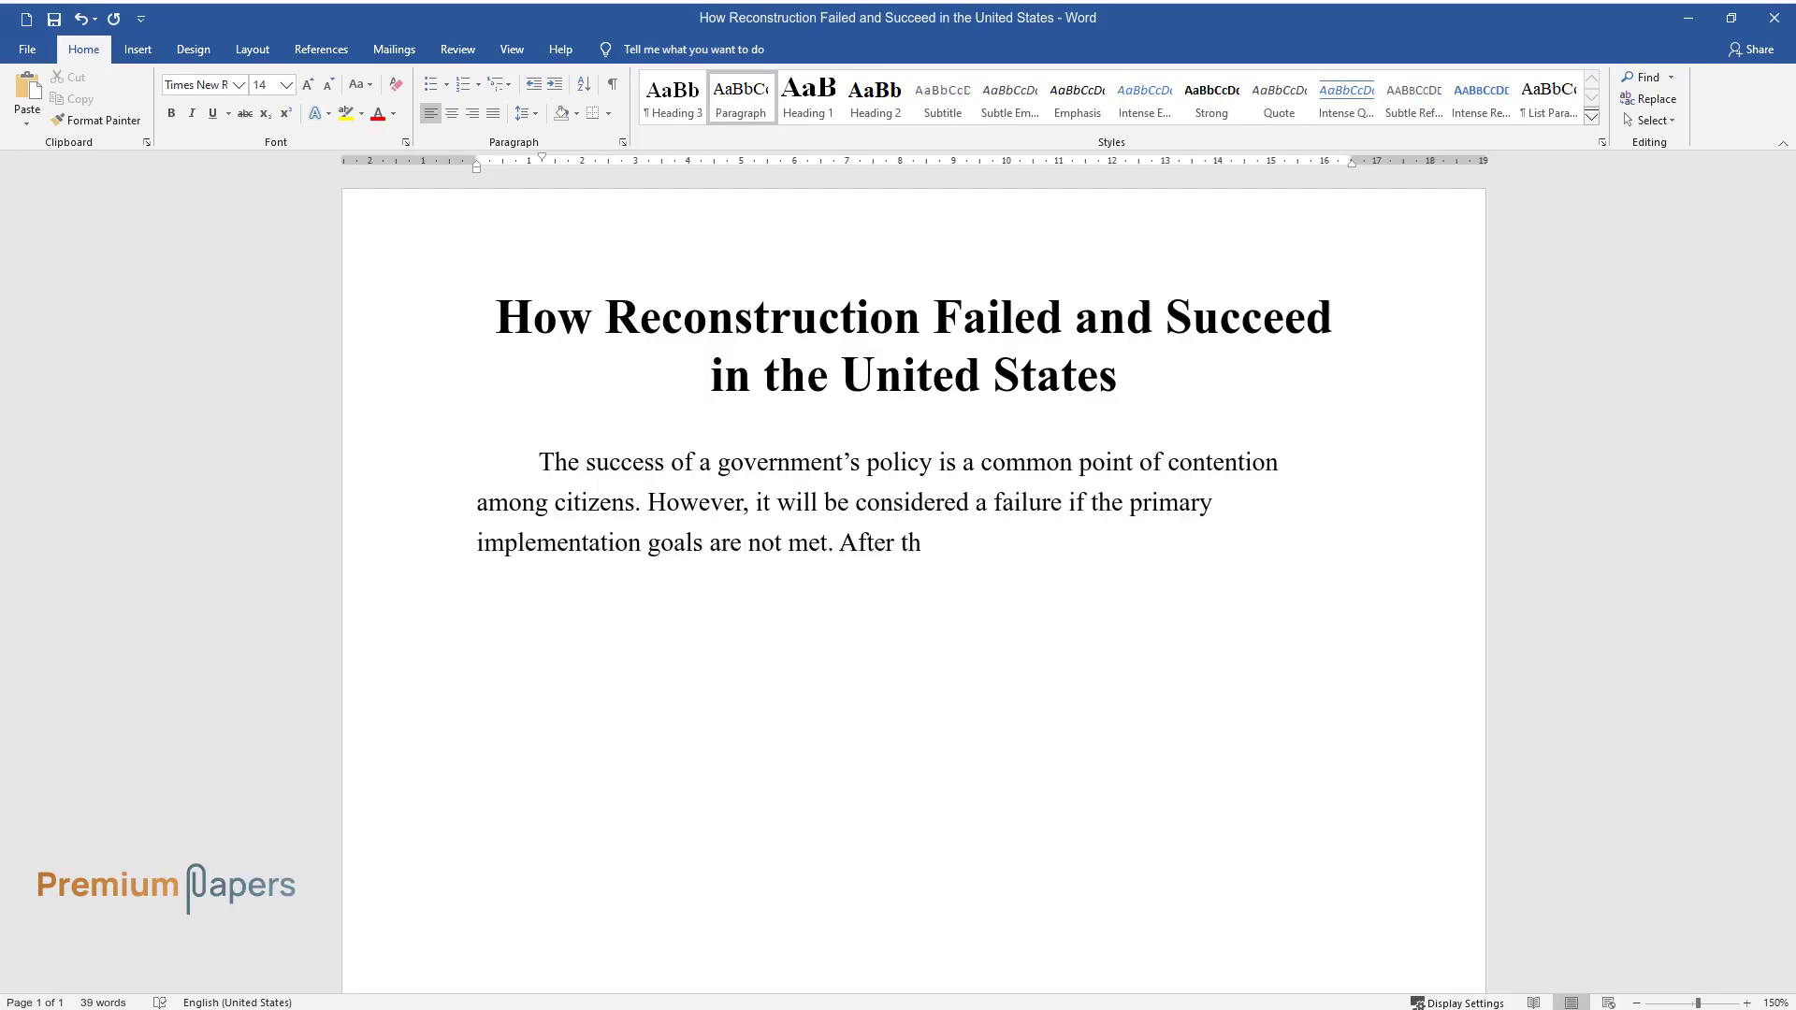
type("e Civil War, American politics")
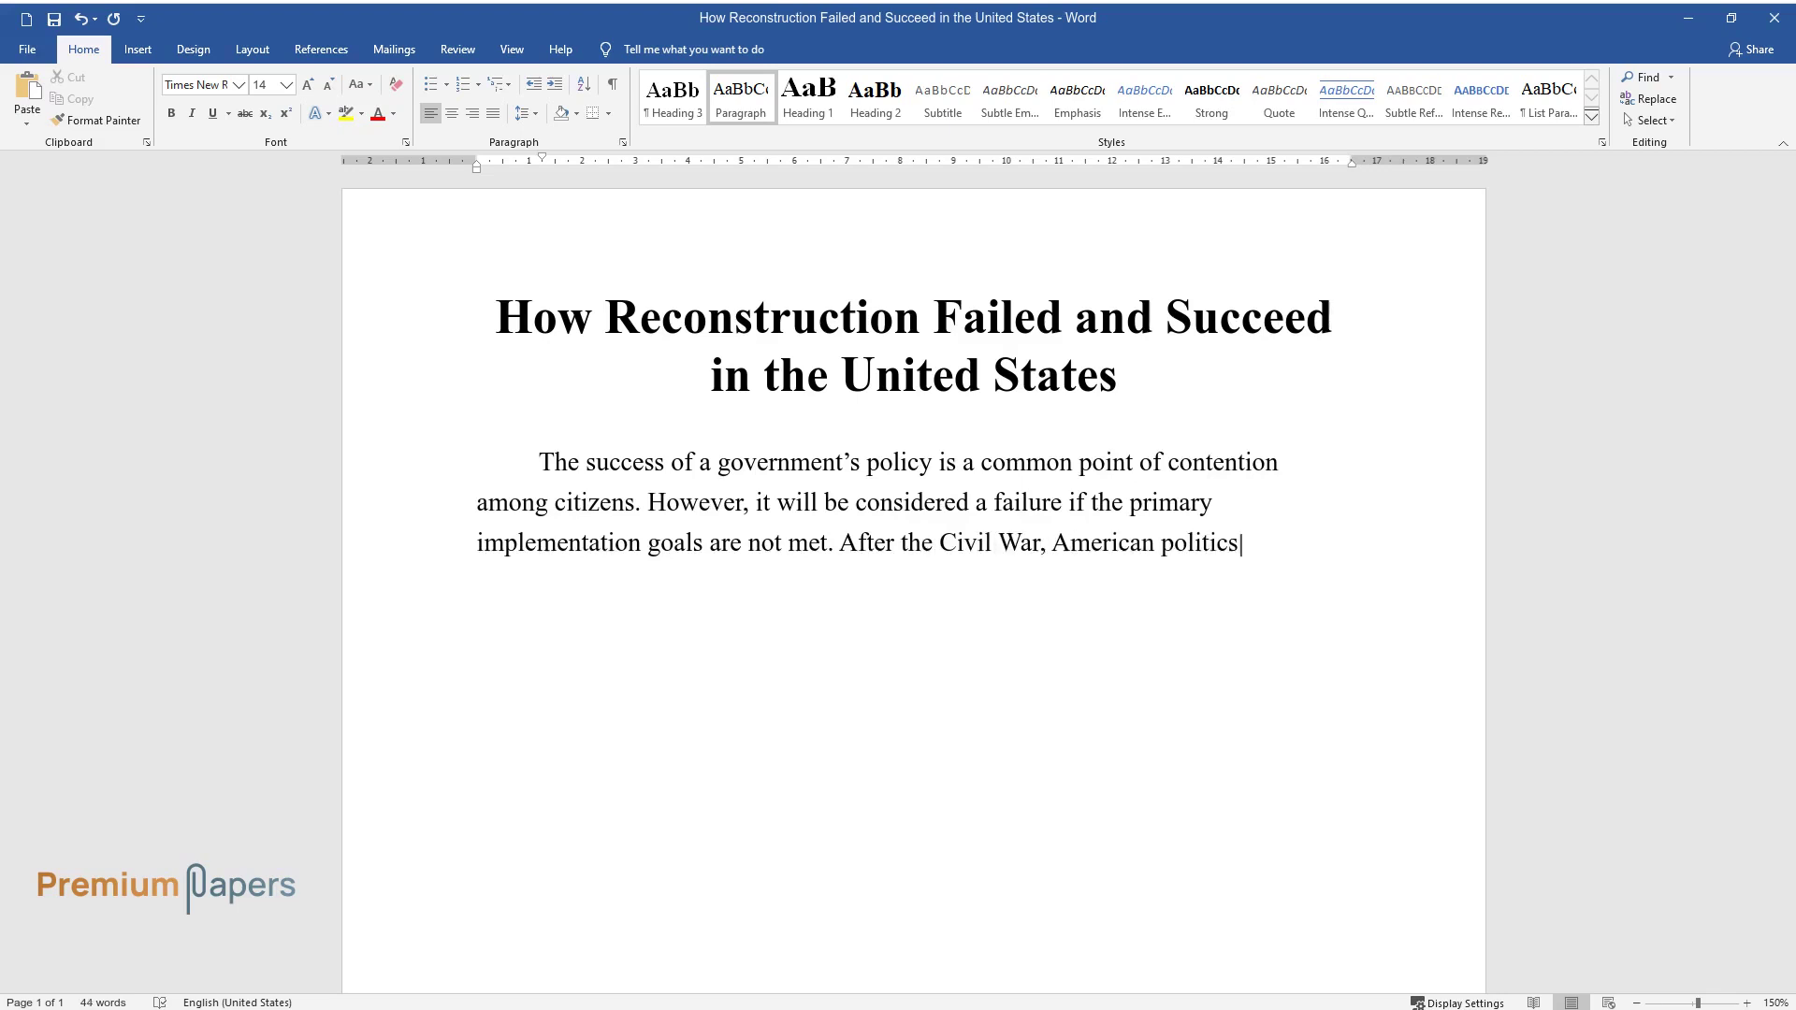
type(" created volatility and confusio")
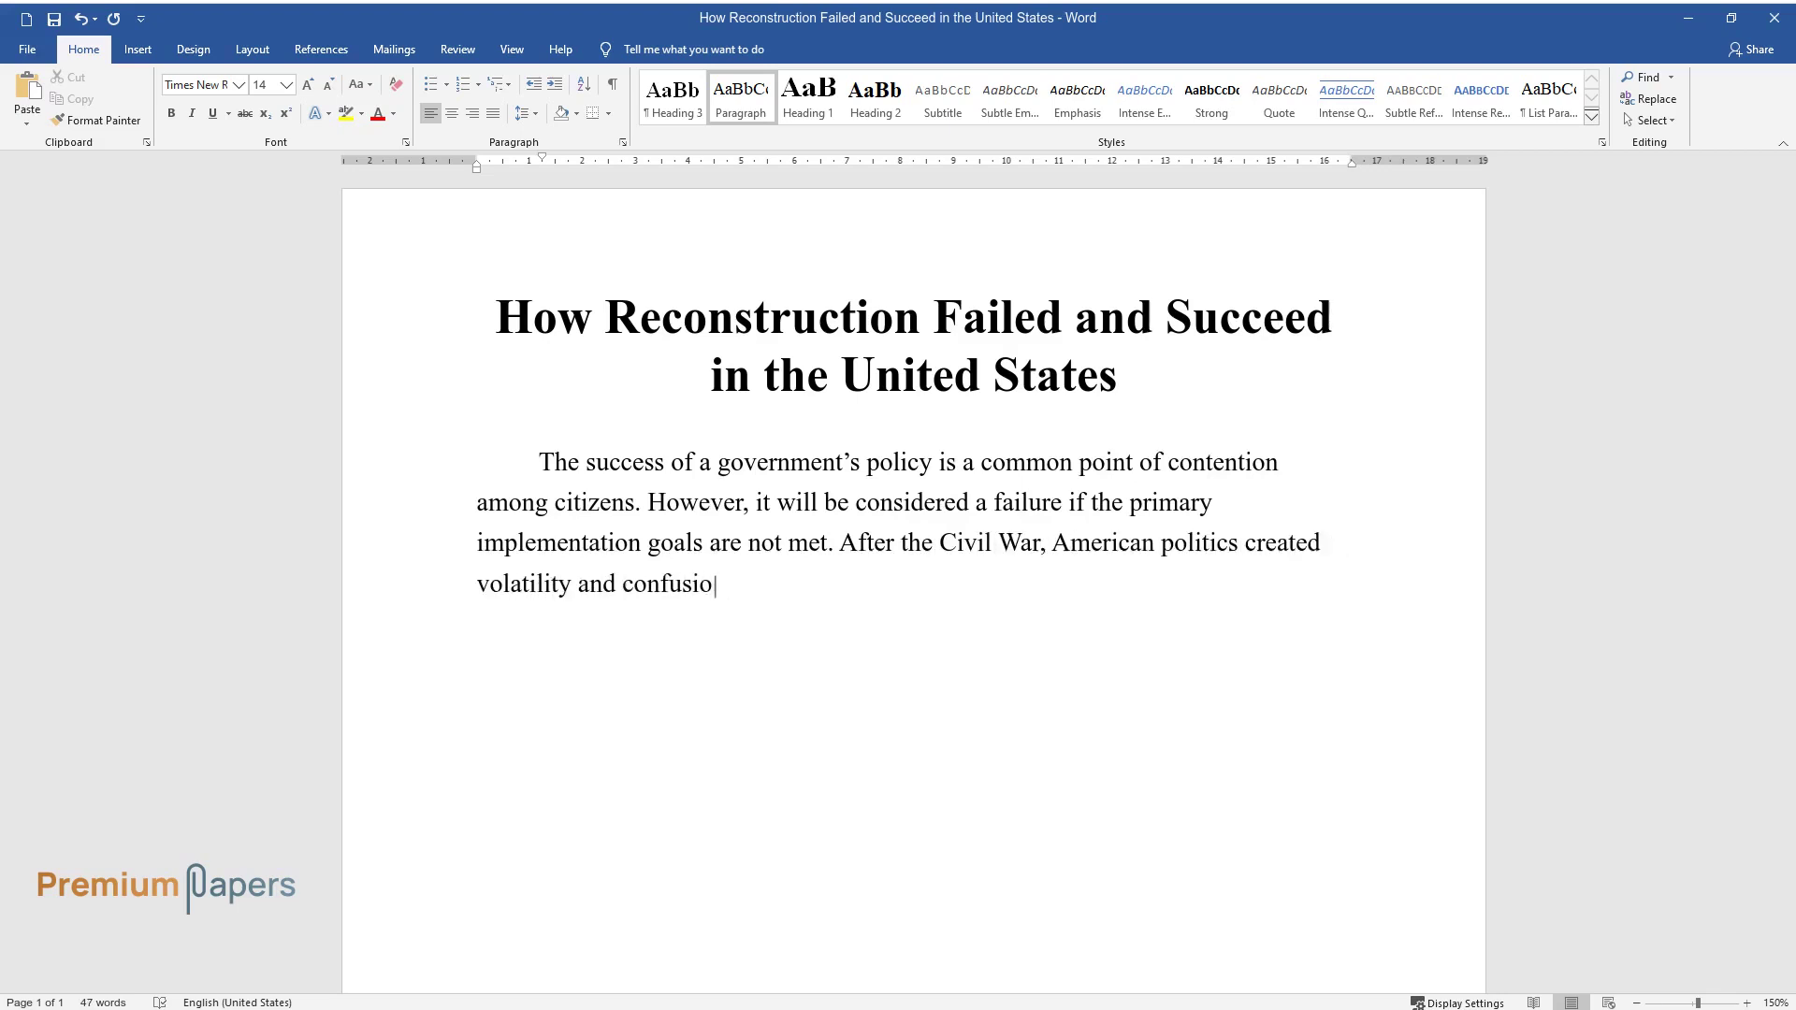
type("n. The Reconstruction era was ch")
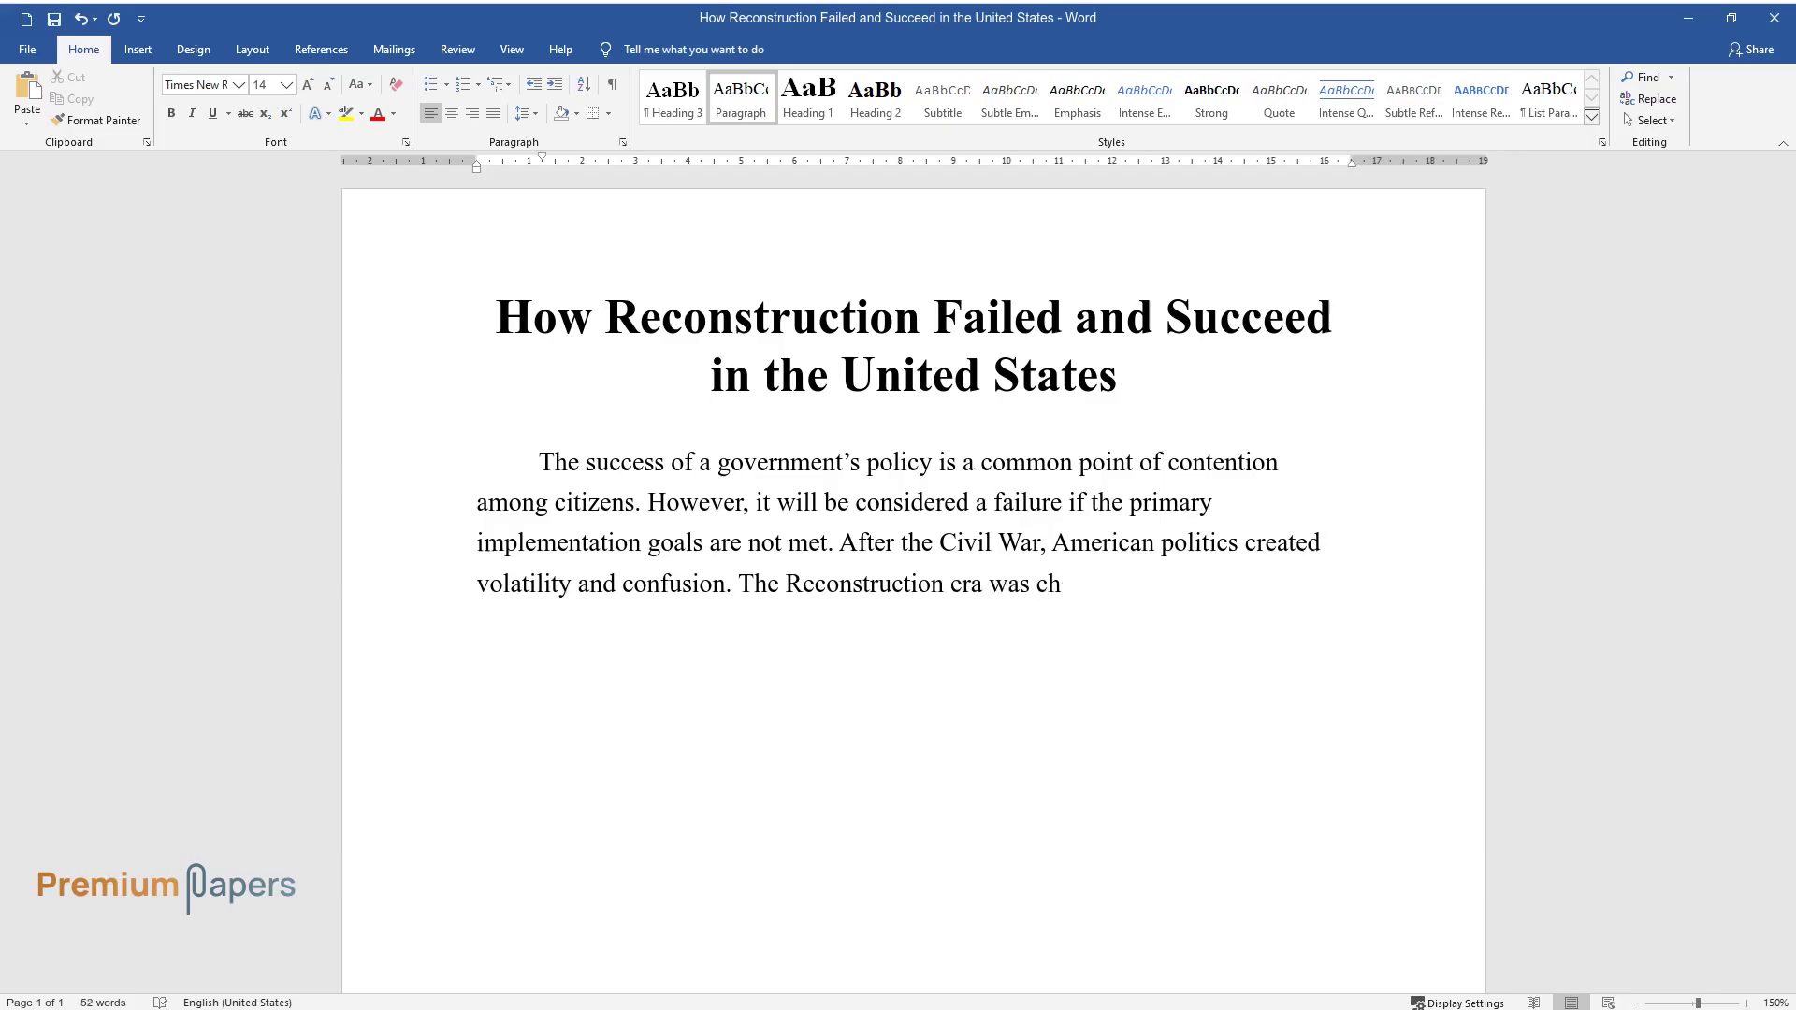
type("aracterized by concerted efforts to address th")
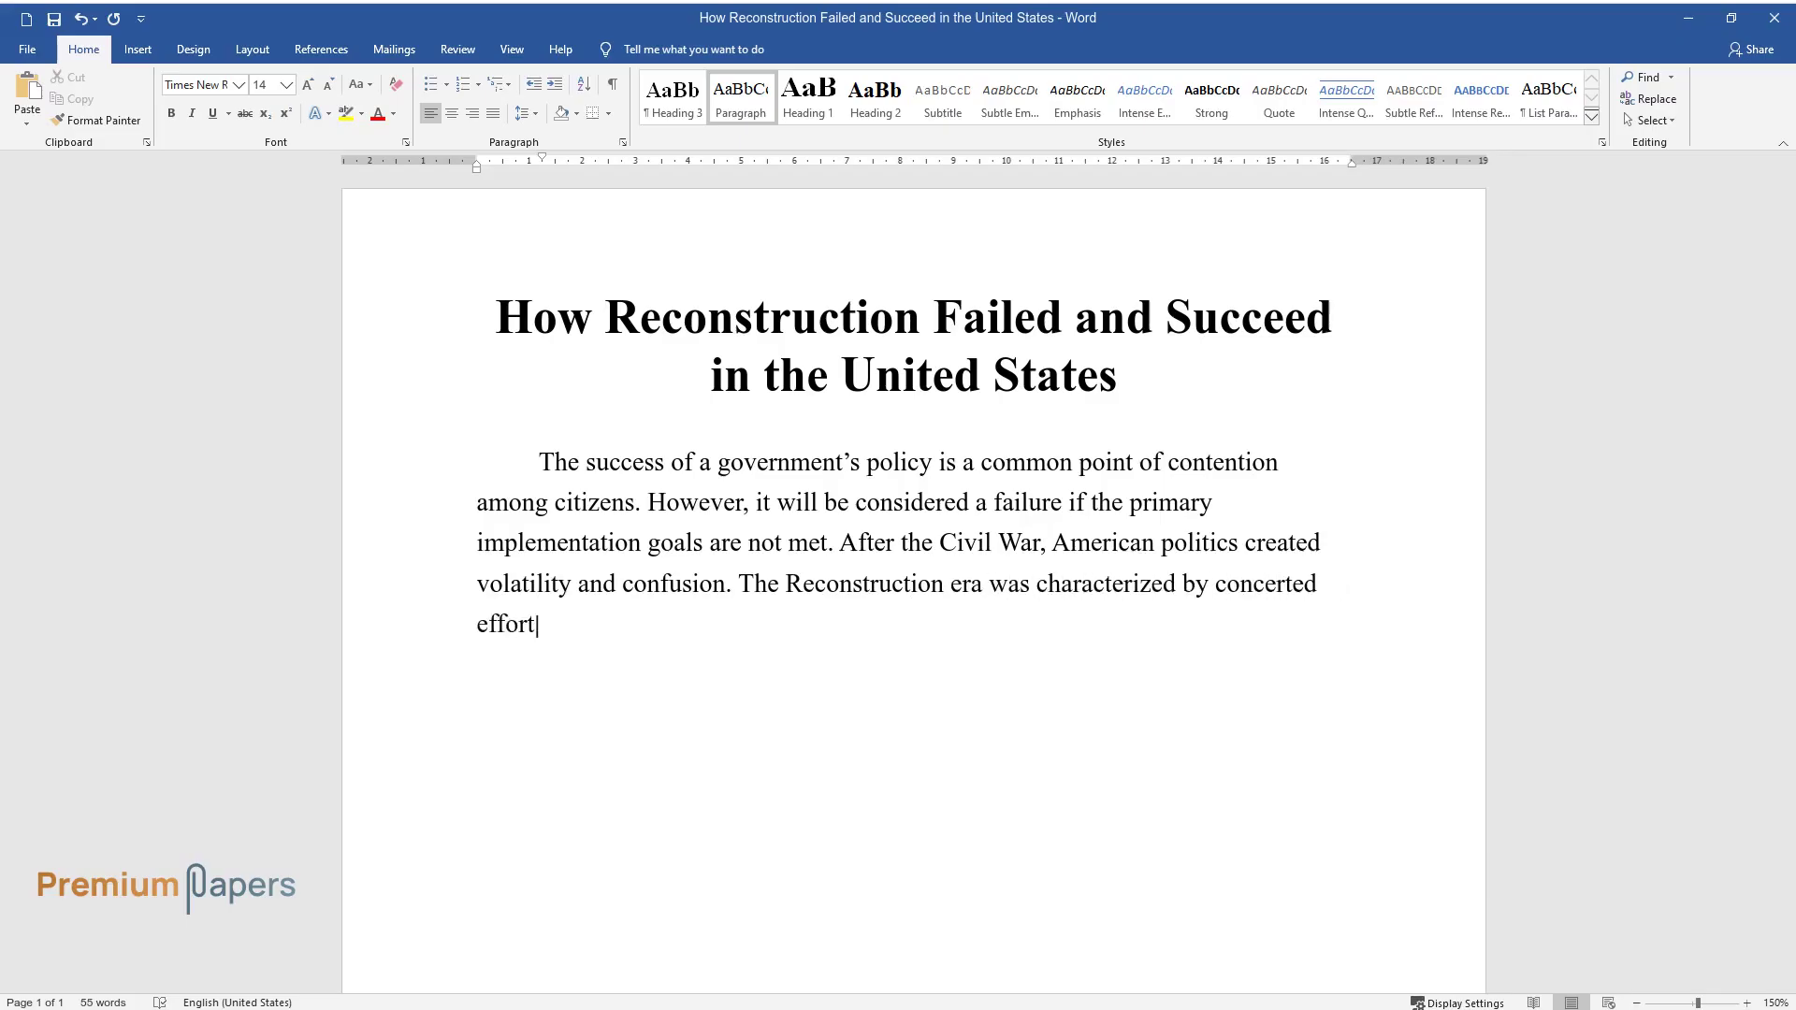
type("e economic and political challenges that had ar")
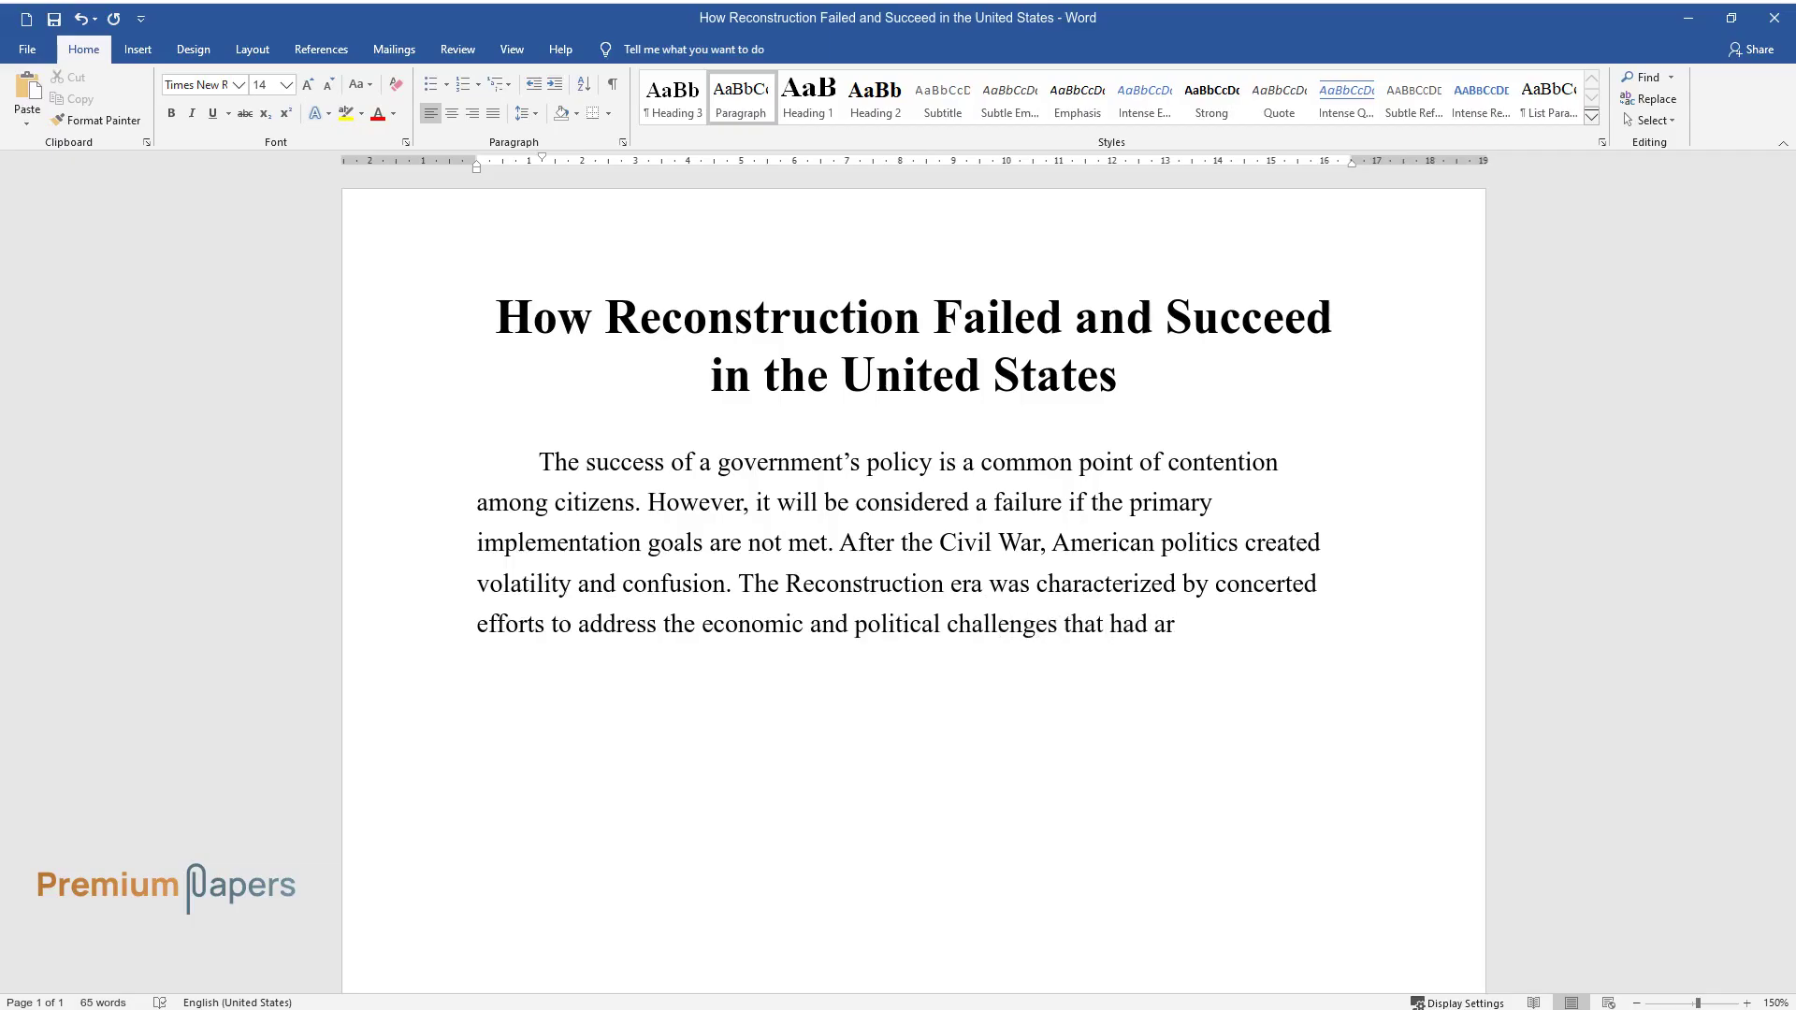
type("isen as a direct result of the Civil Wa")
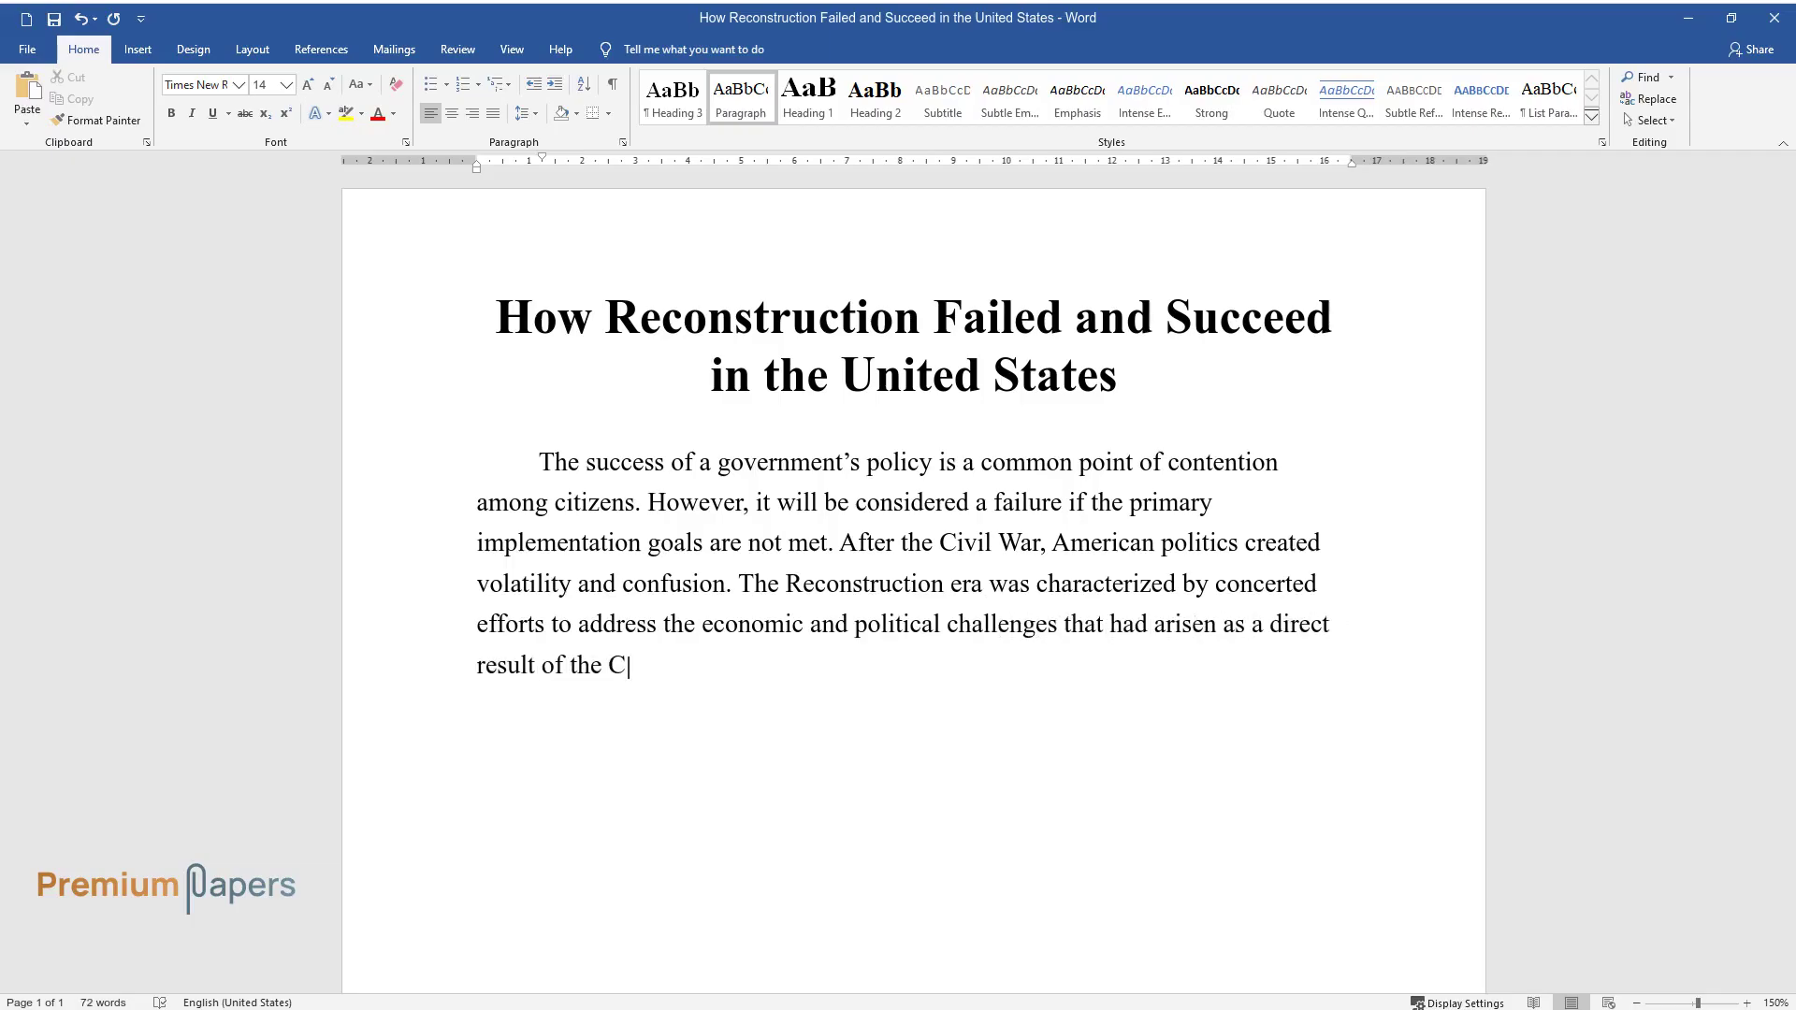
type("r. Americans engaged in ")
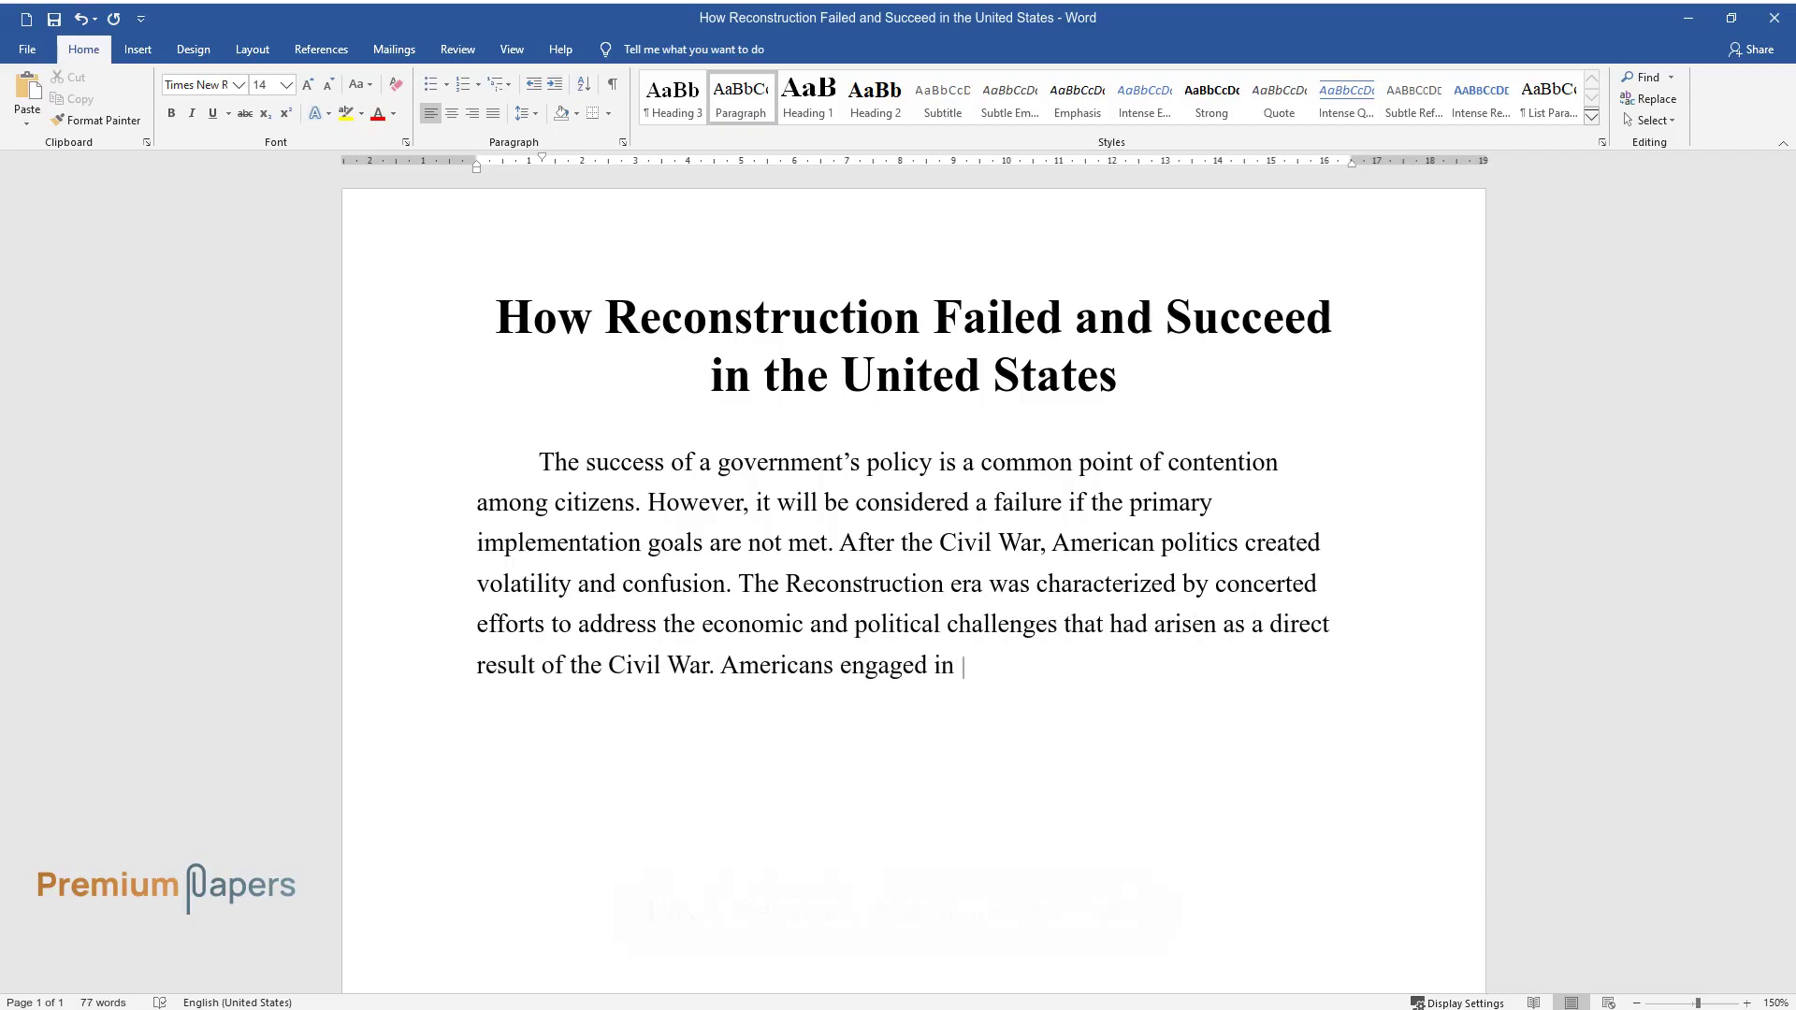
type("some of their most passionate p")
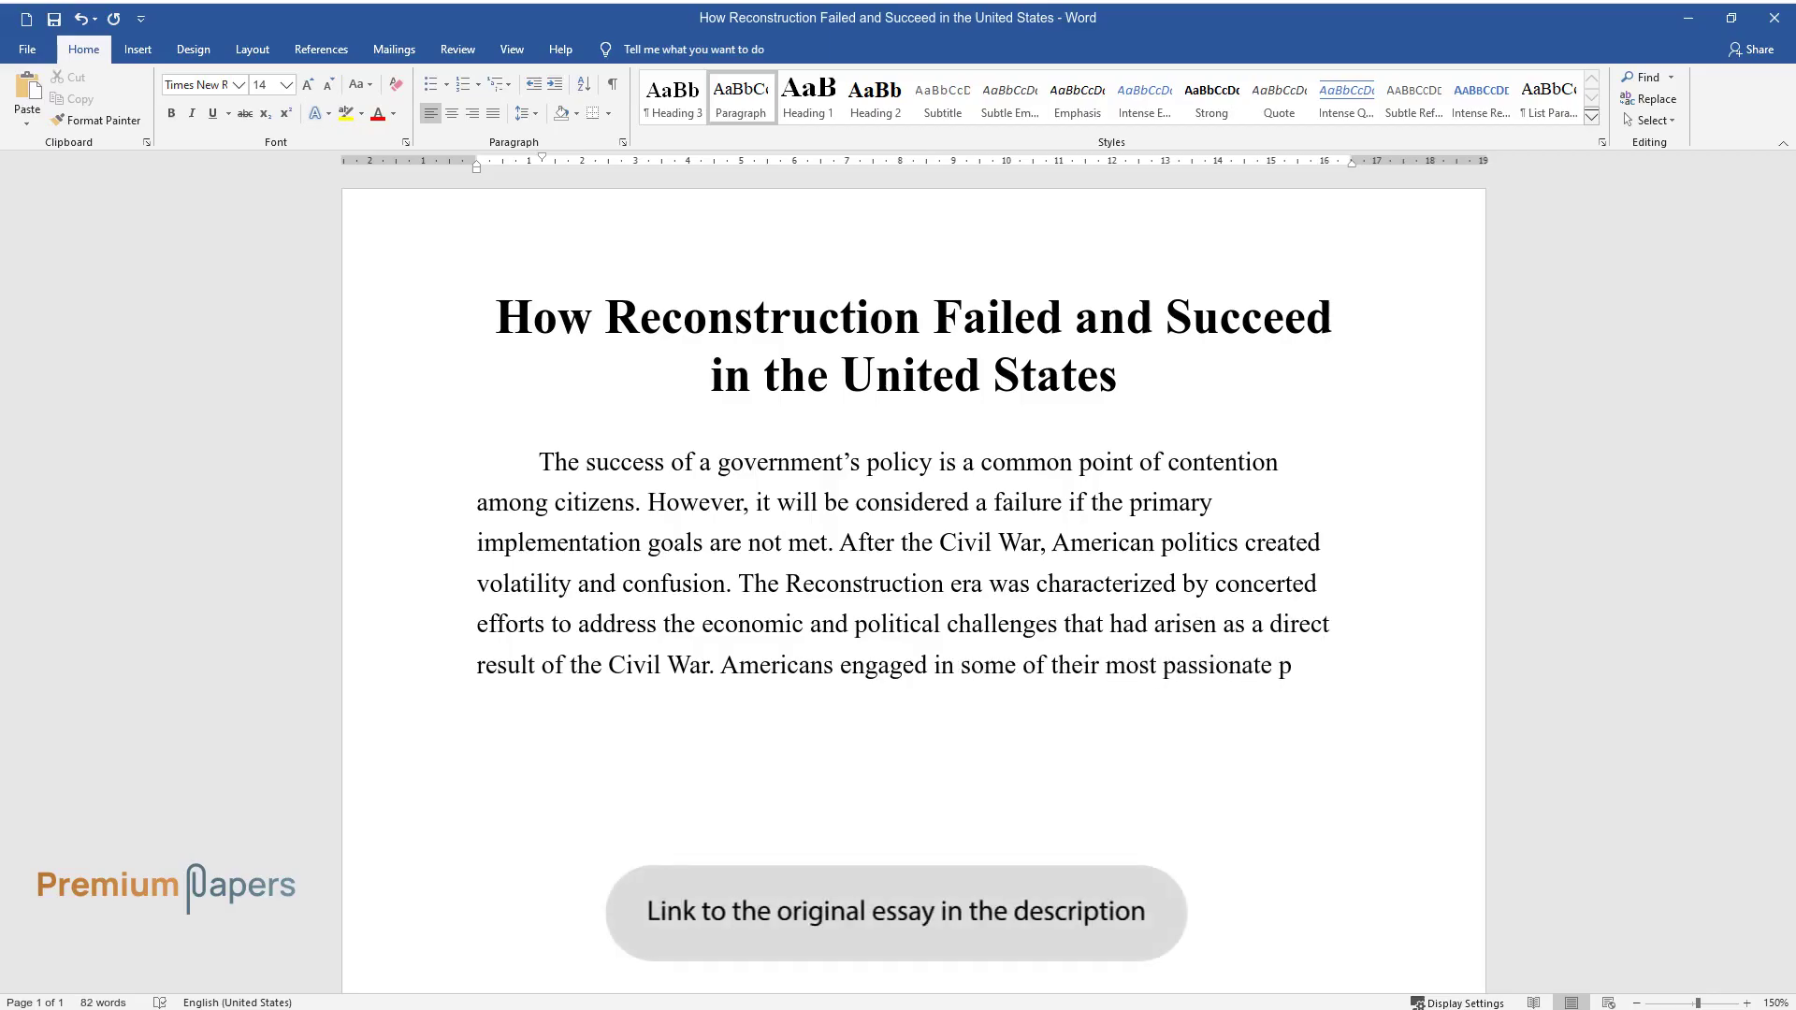
type("olitical debates during the rec")
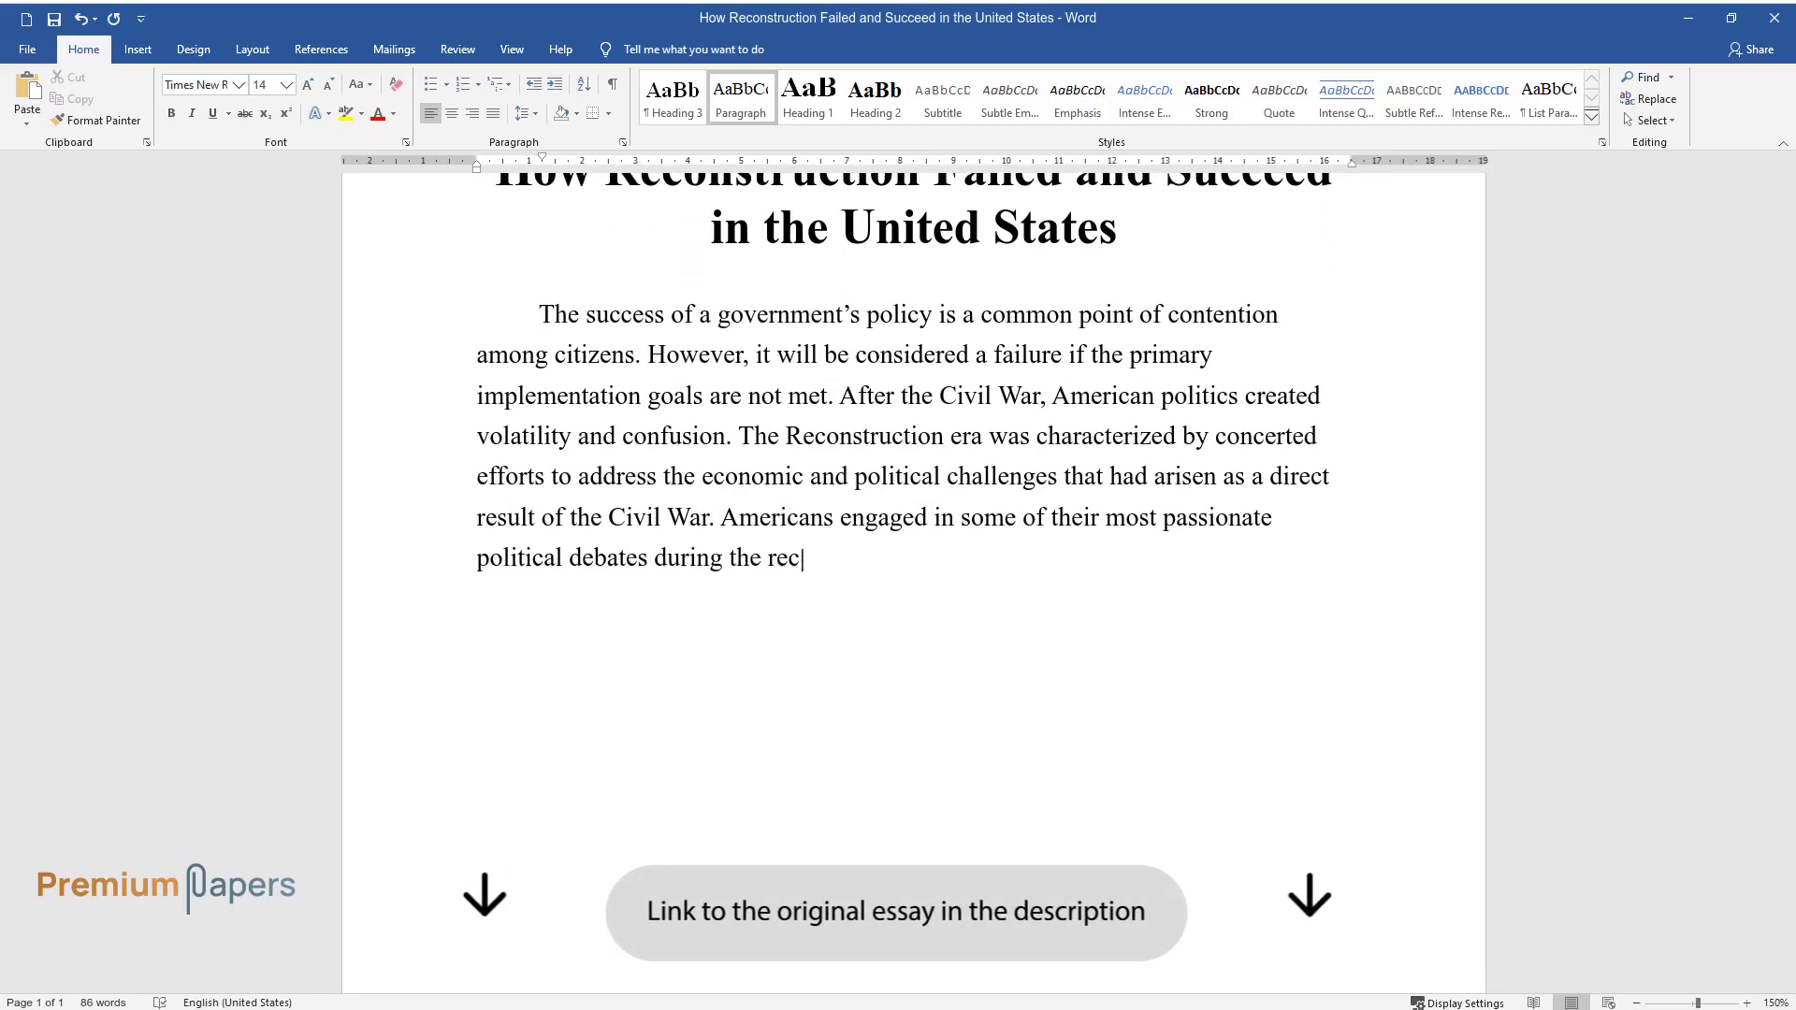
type("onstruction years from 1865 to 1")
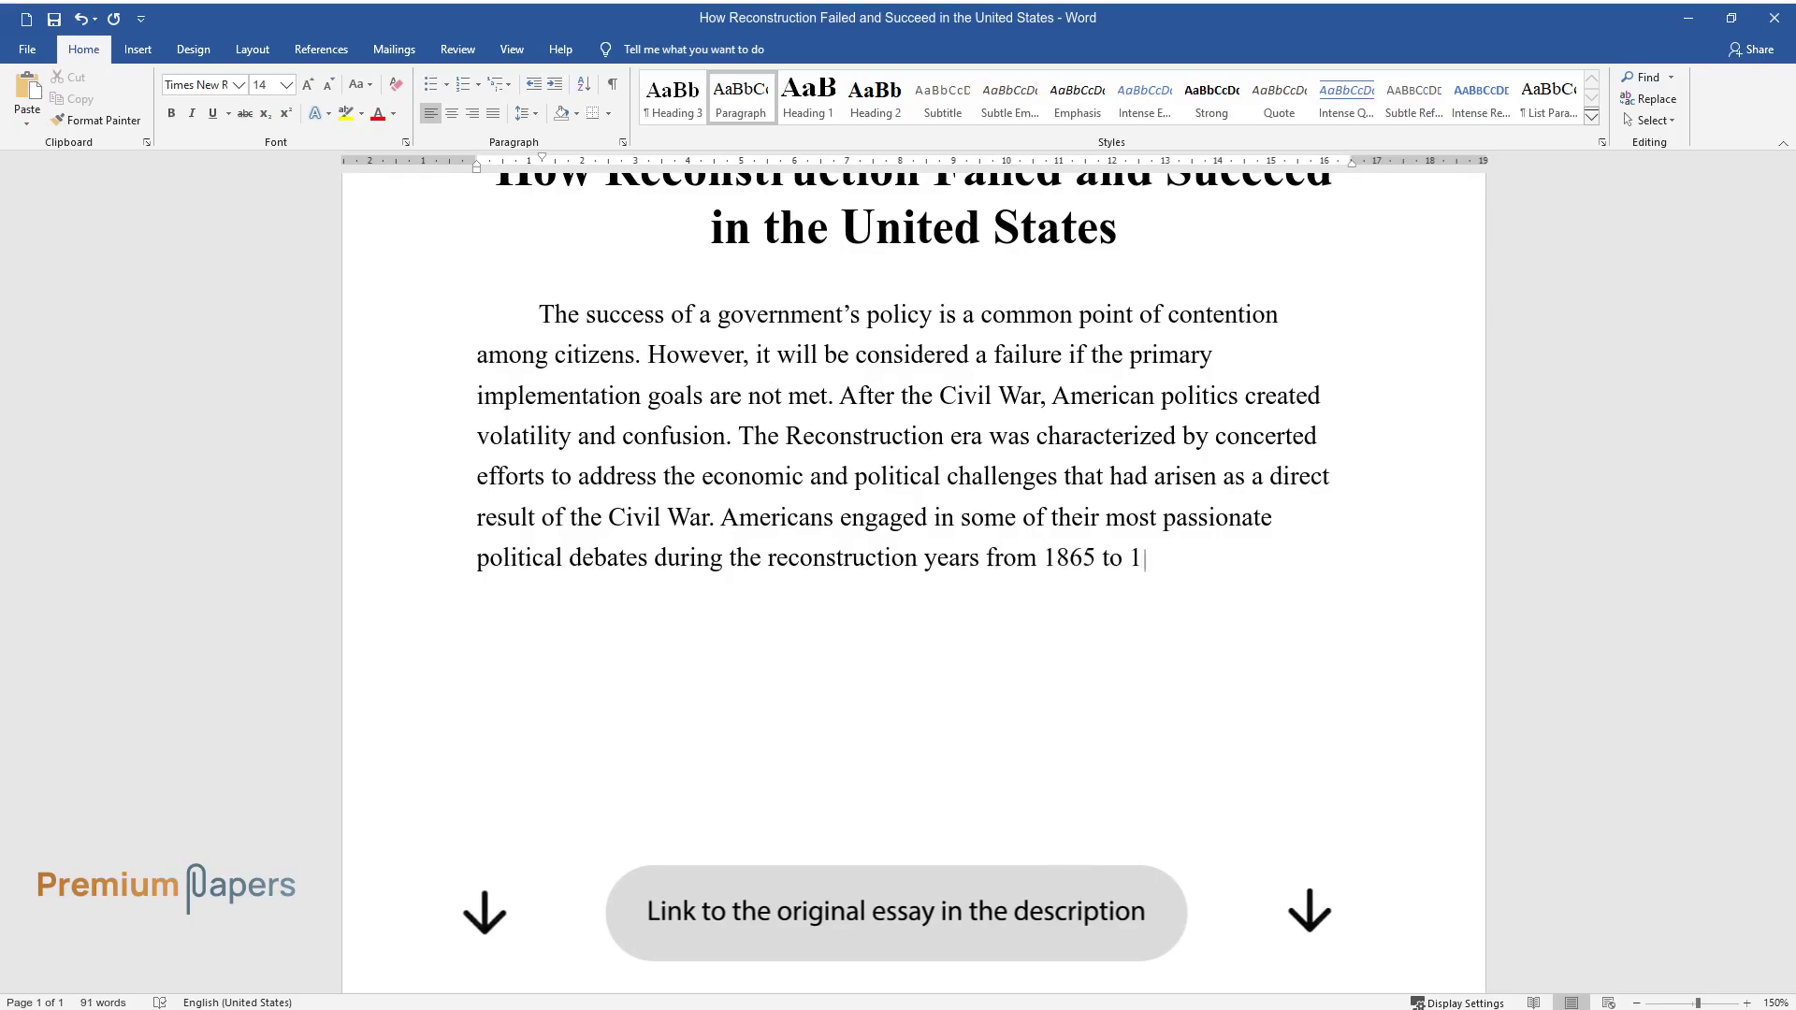
type("877.The reconstru")
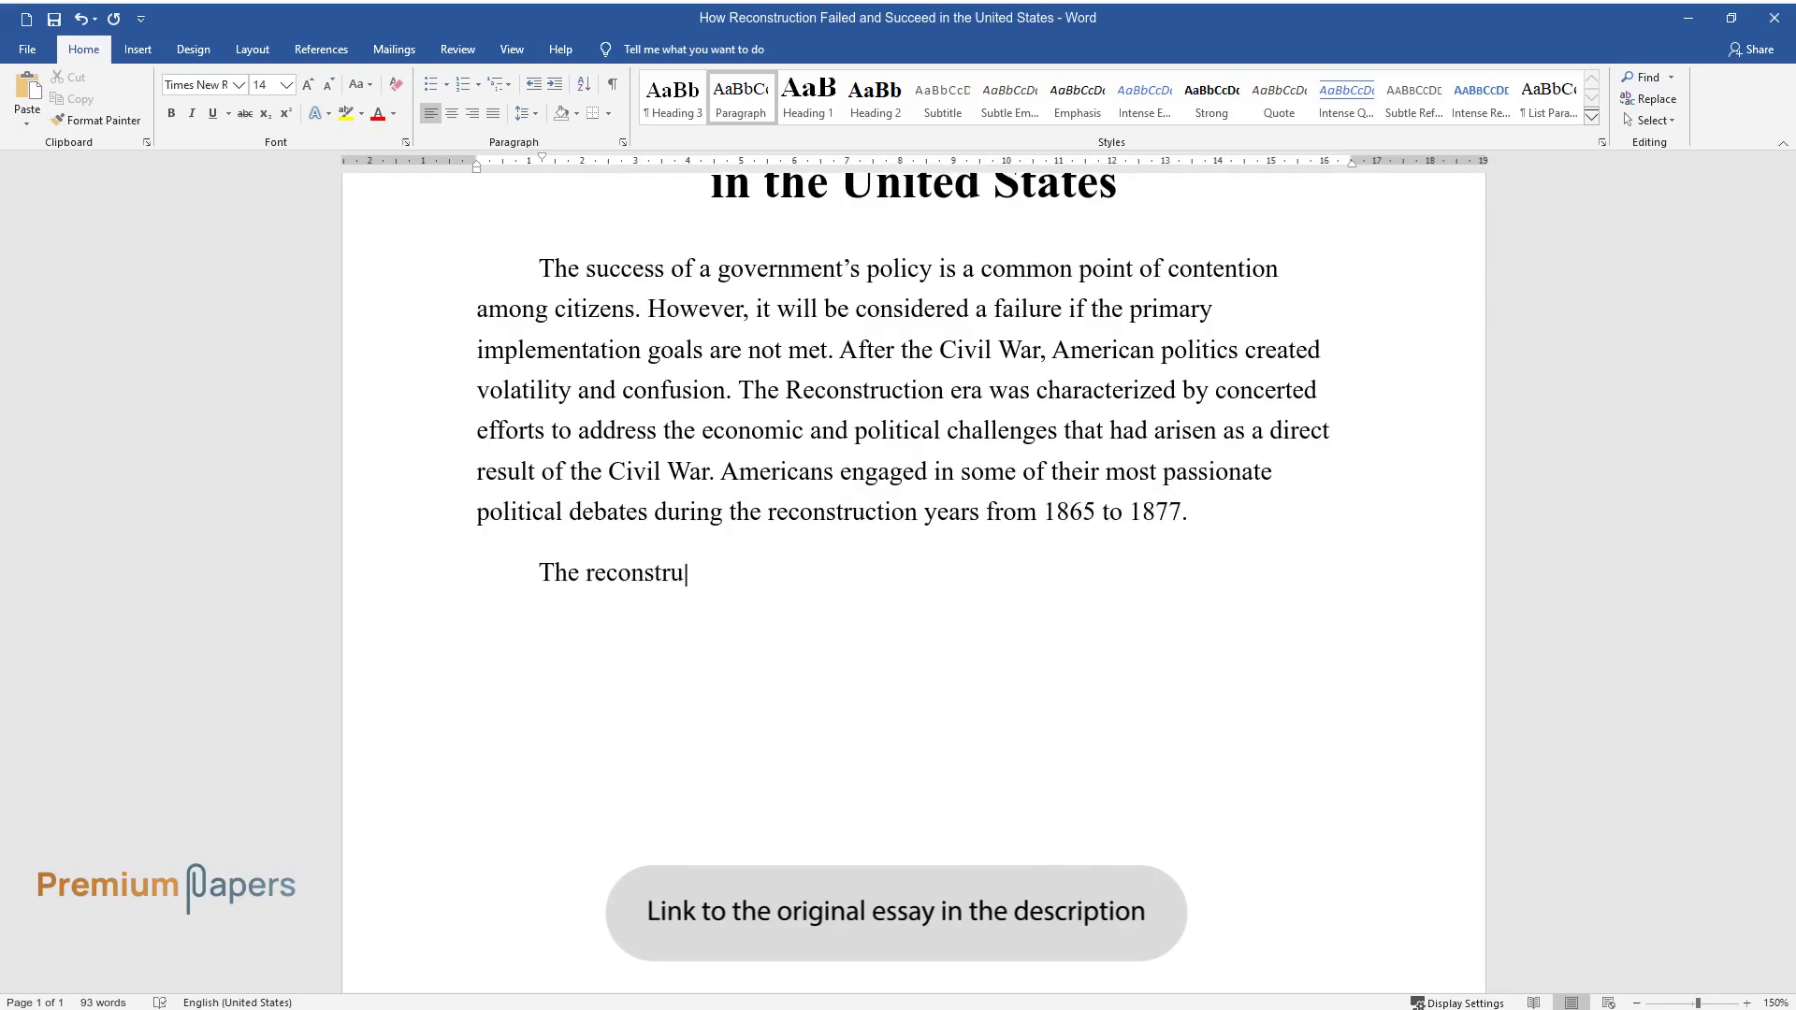
type("ction was challenged by leaders a")
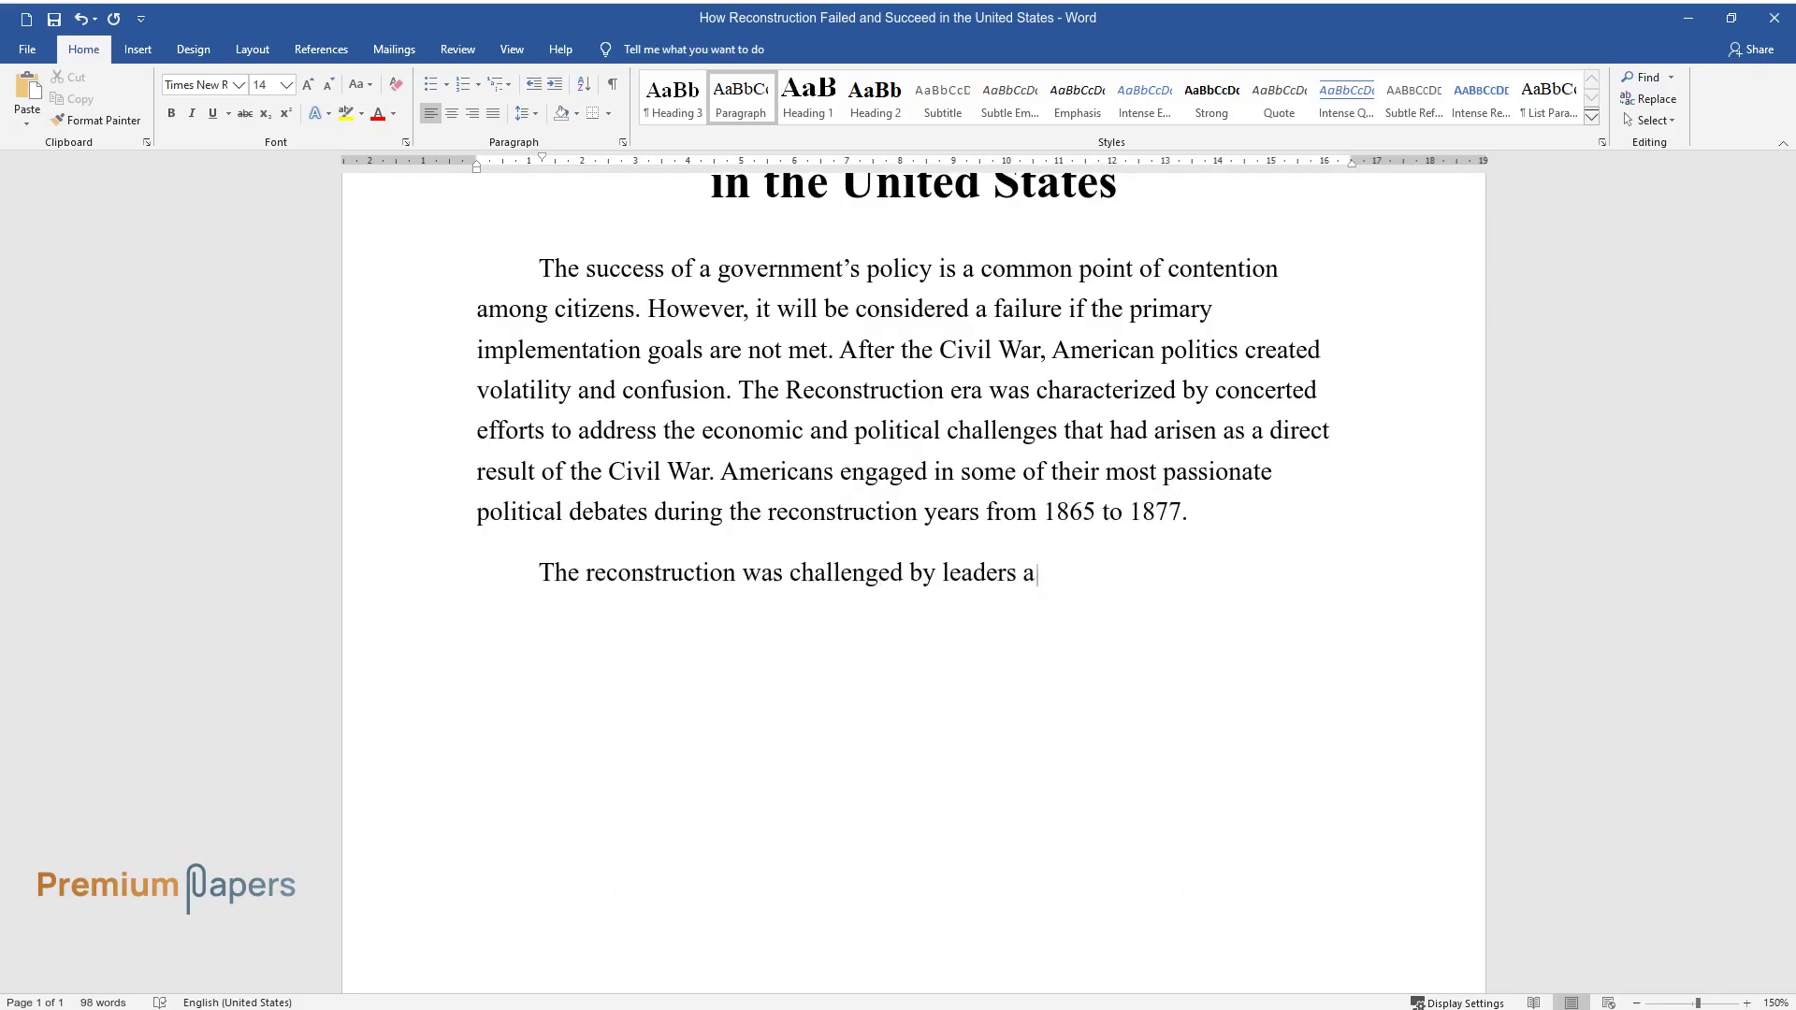
type("nd most Americans, especially beca")
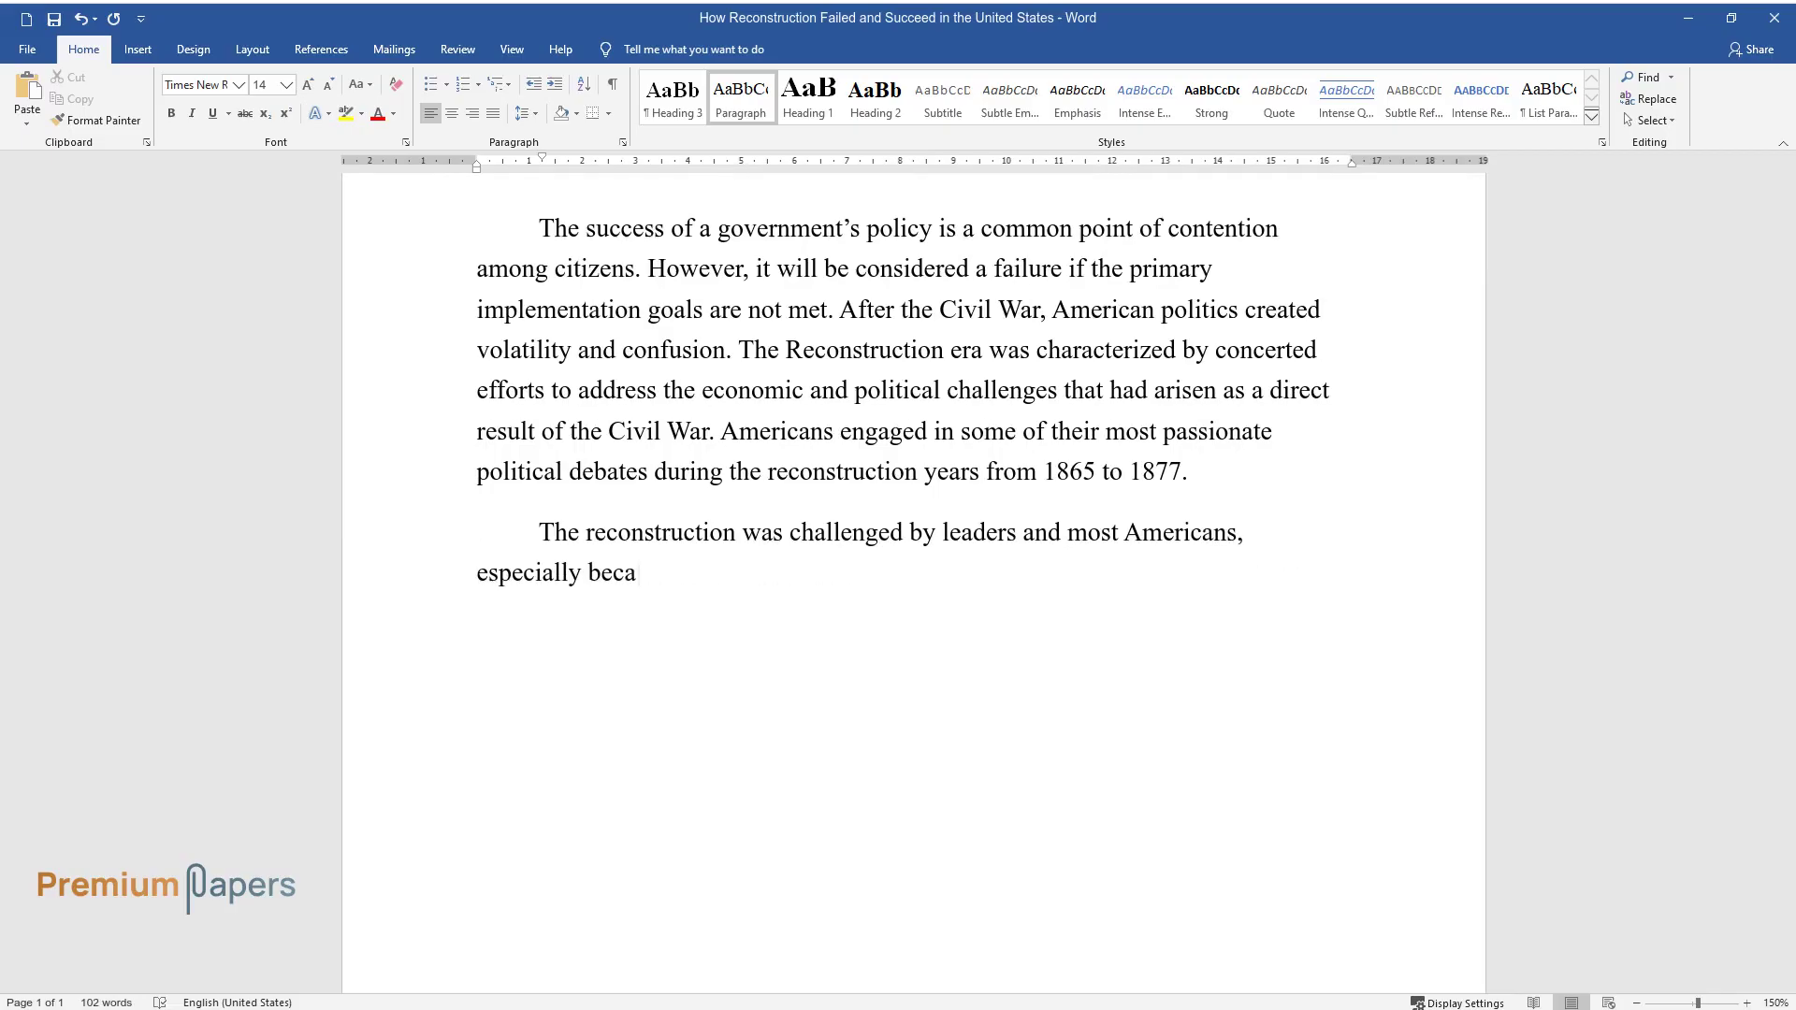
type("use one of the goals was to achiev")
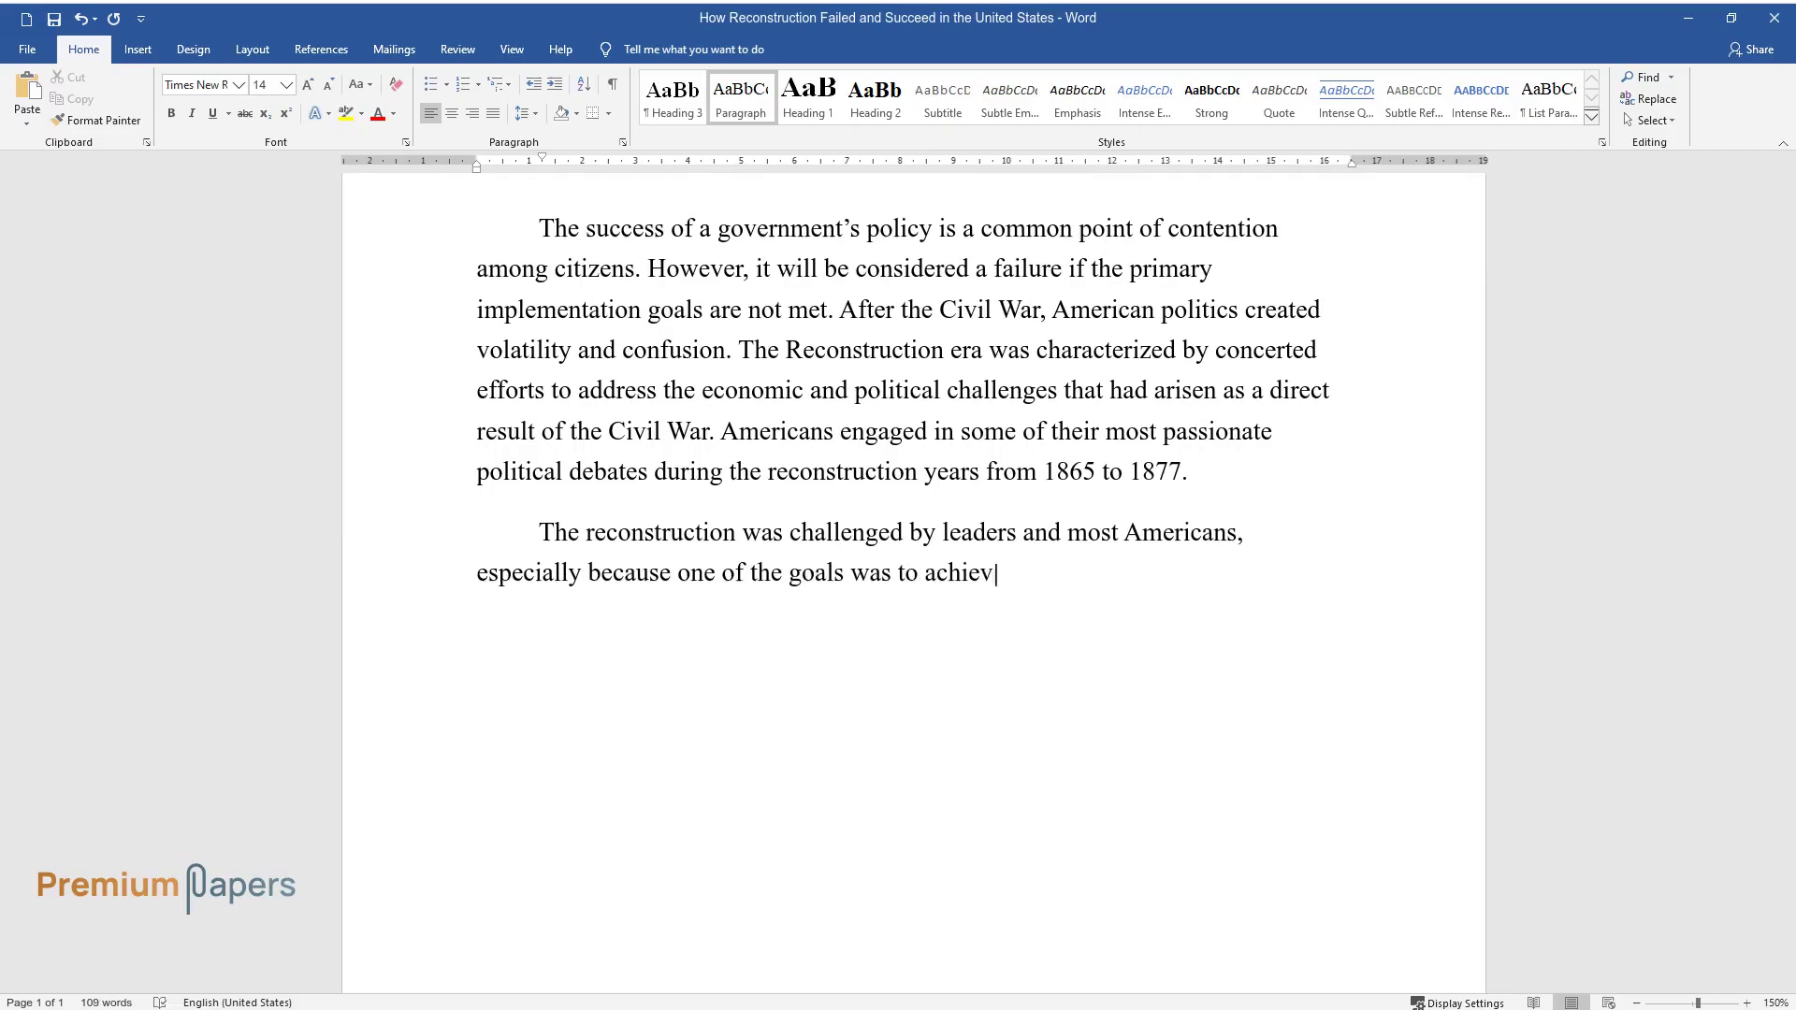
type("e equality and end slavery. The fa")
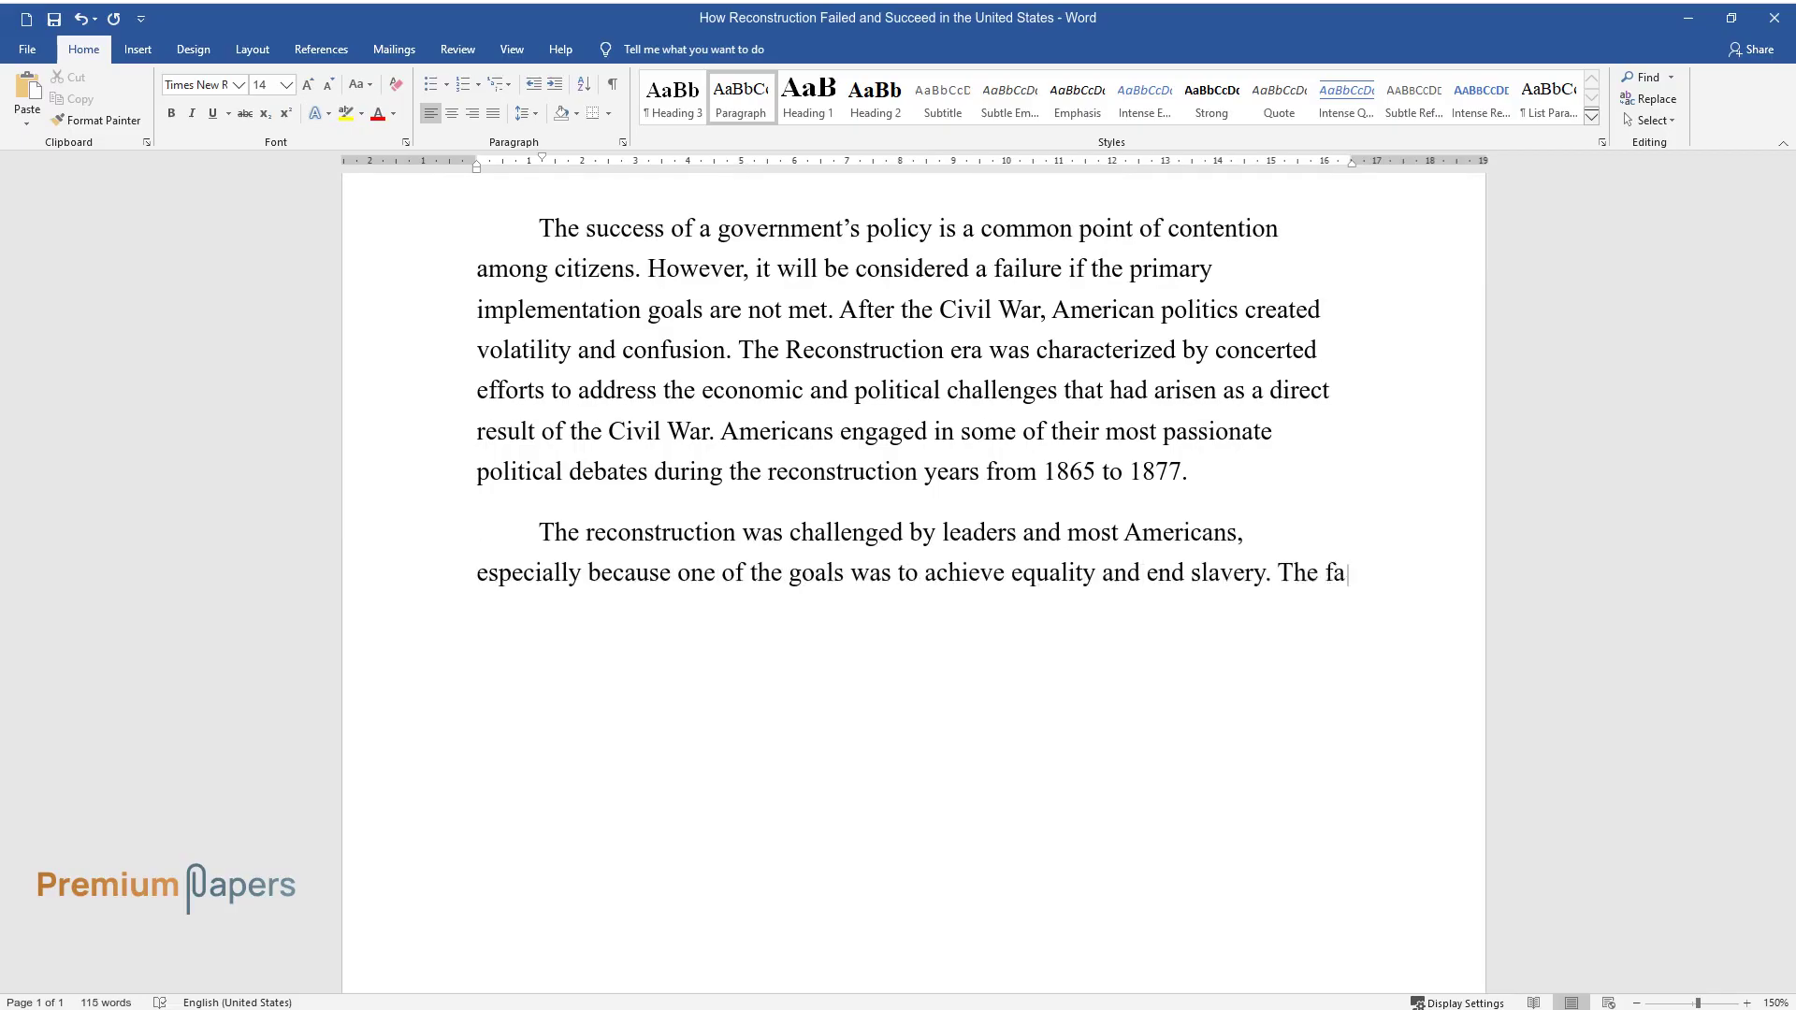
type("ilure of the US to recover from th")
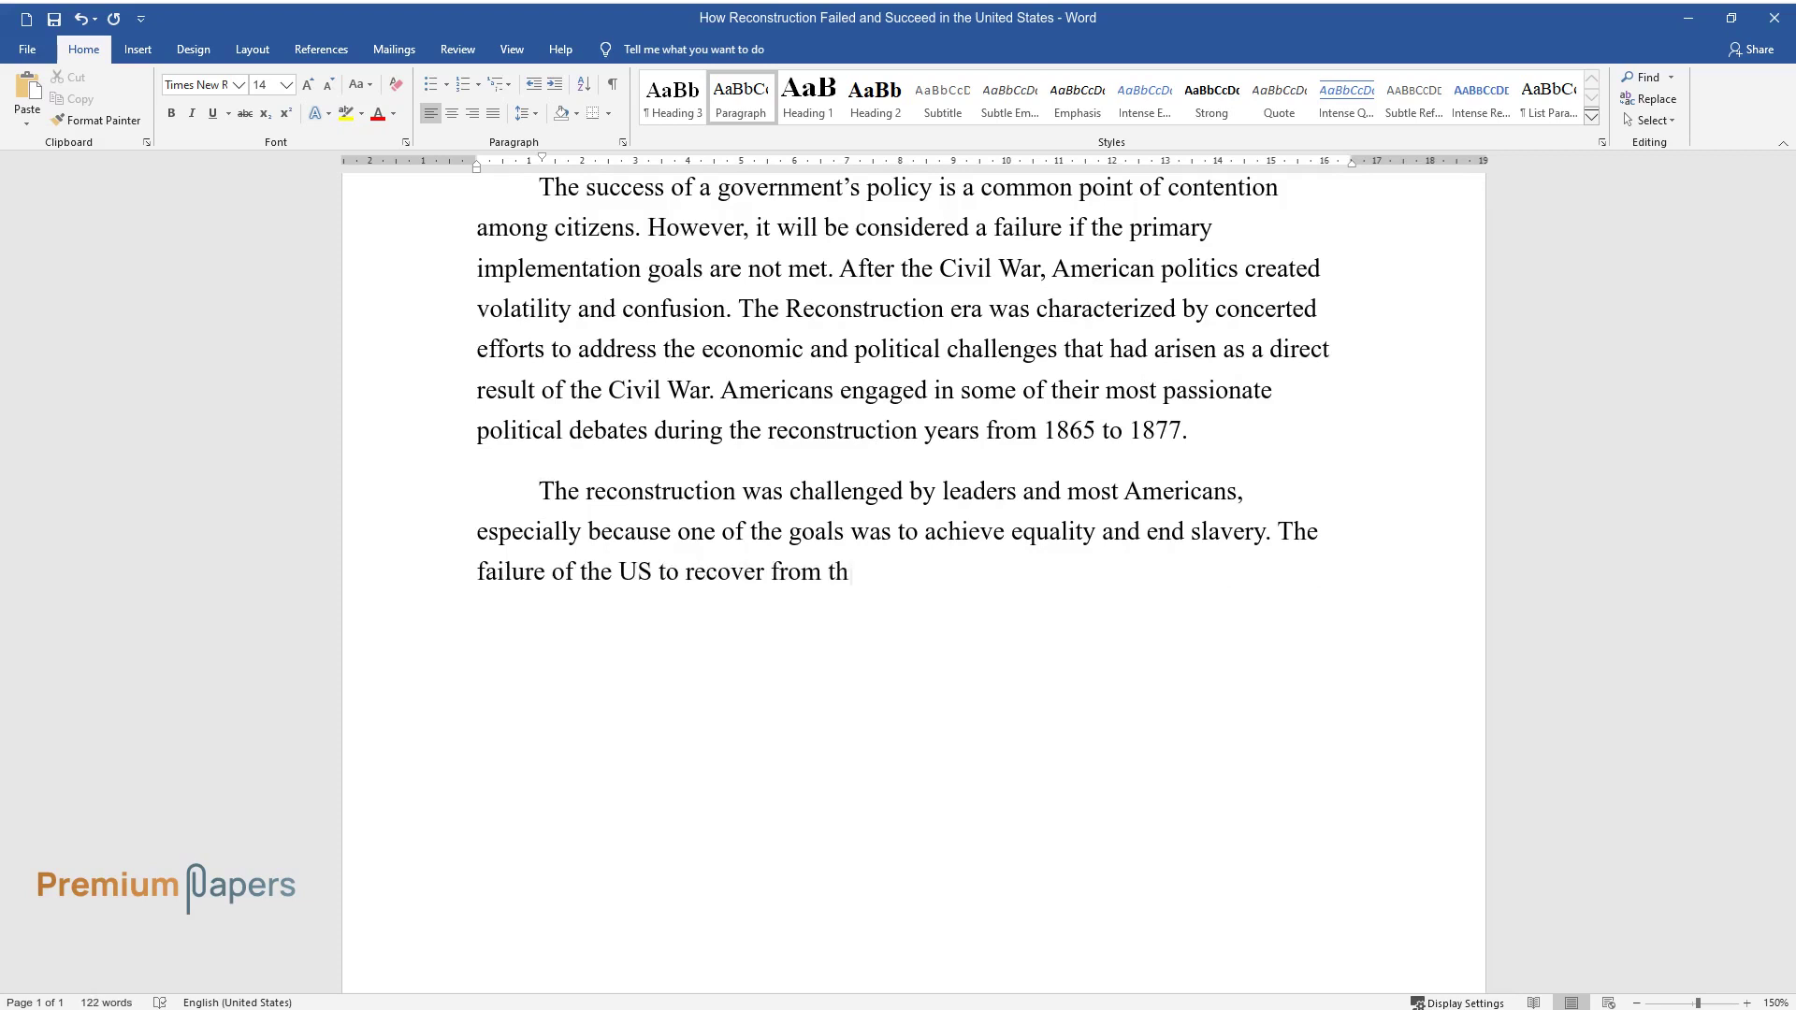
type("e Civil War has been blamed on bl")
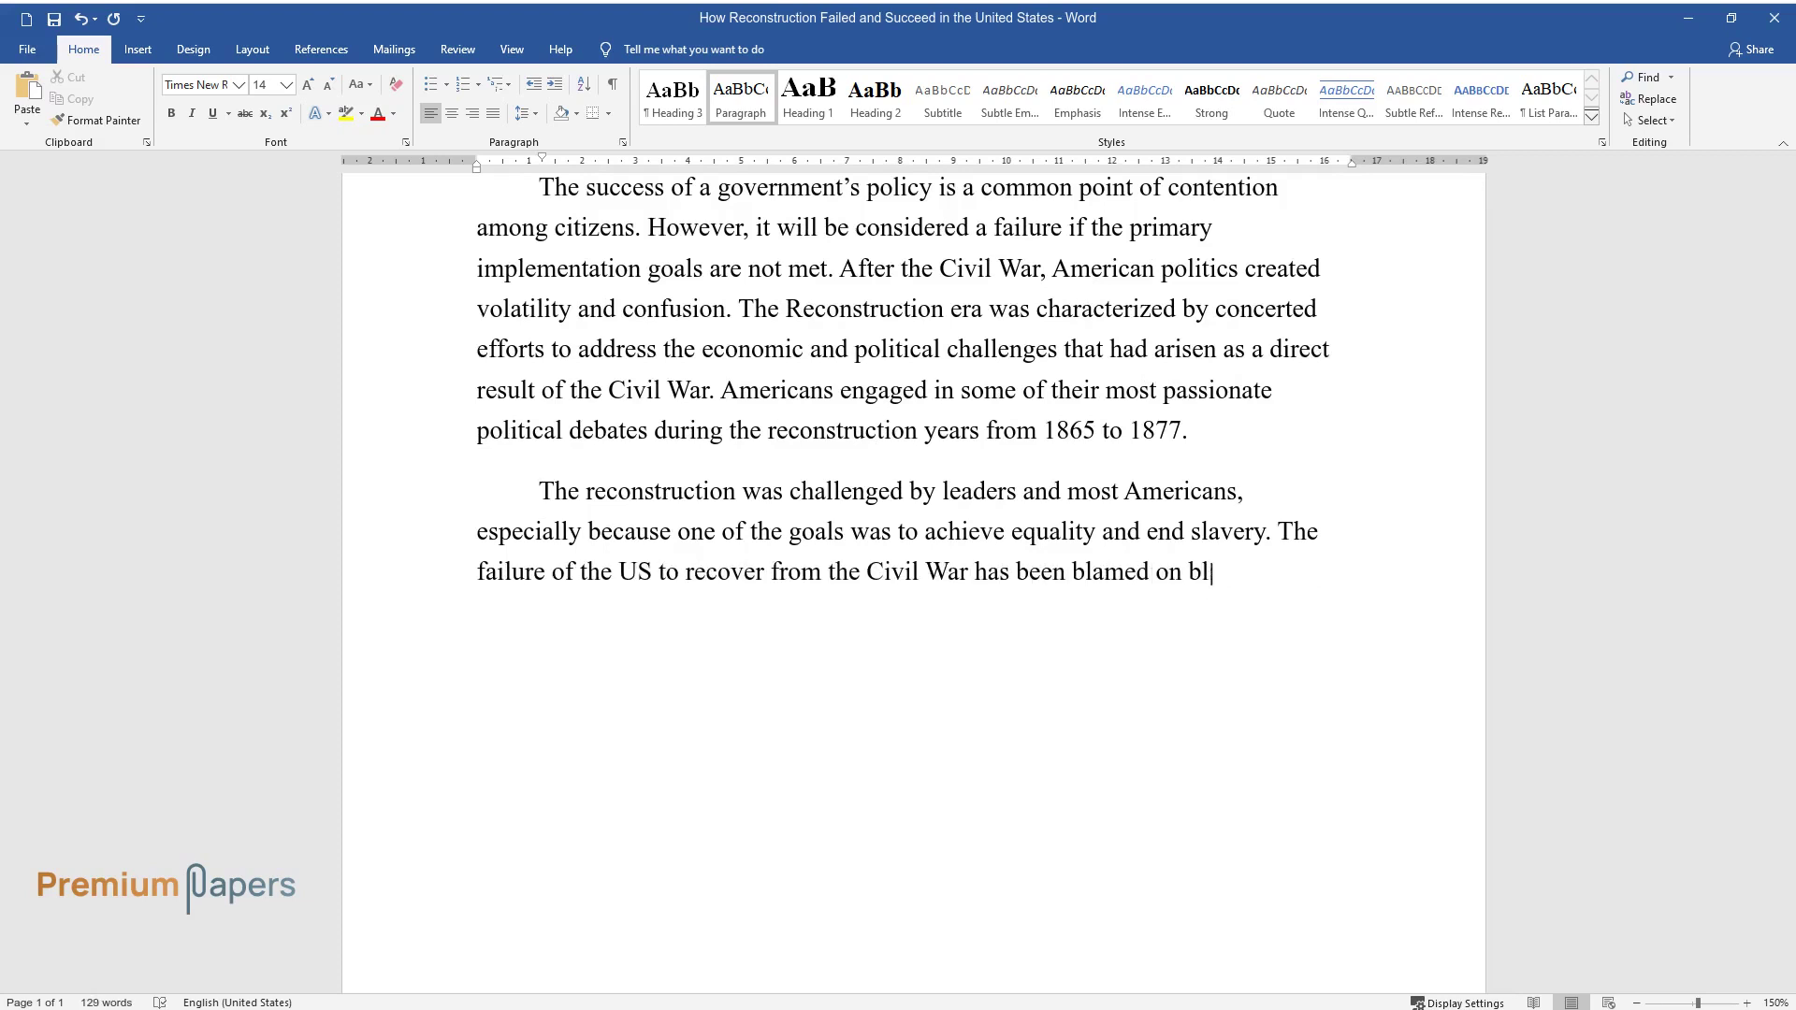
type("ack politics, also known as Negro ")
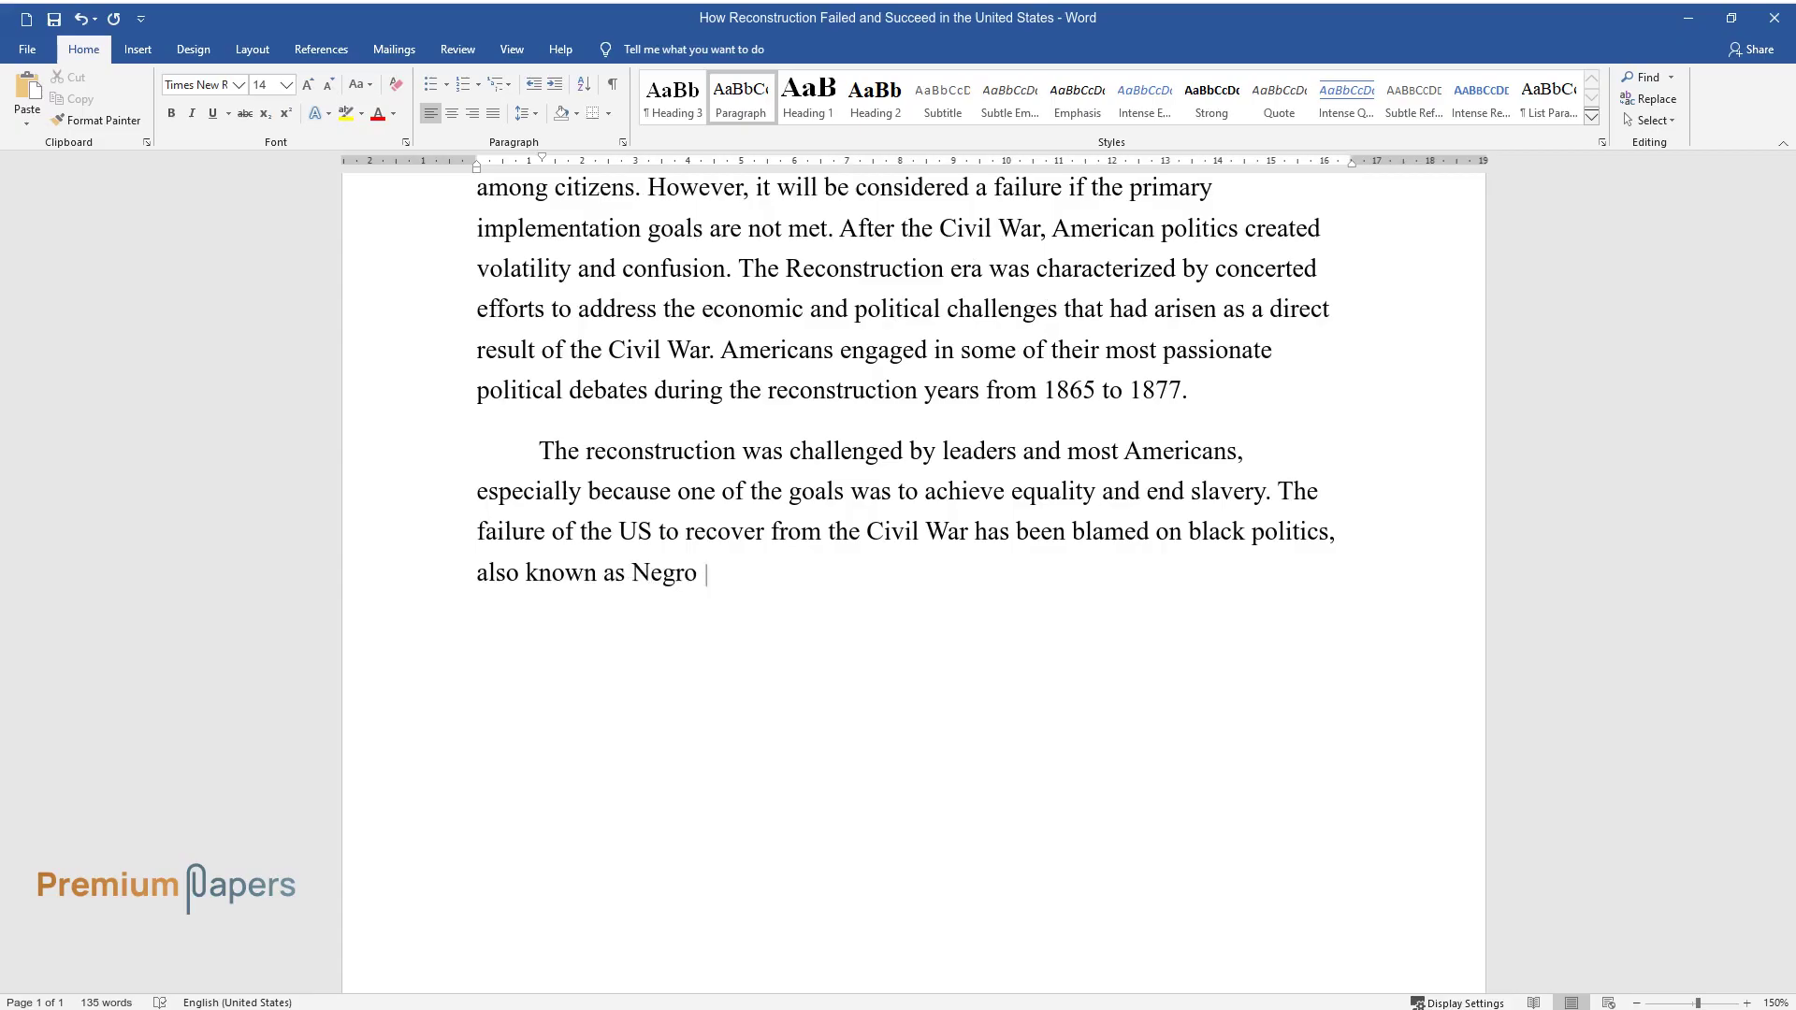
type("government. The successes of recons")
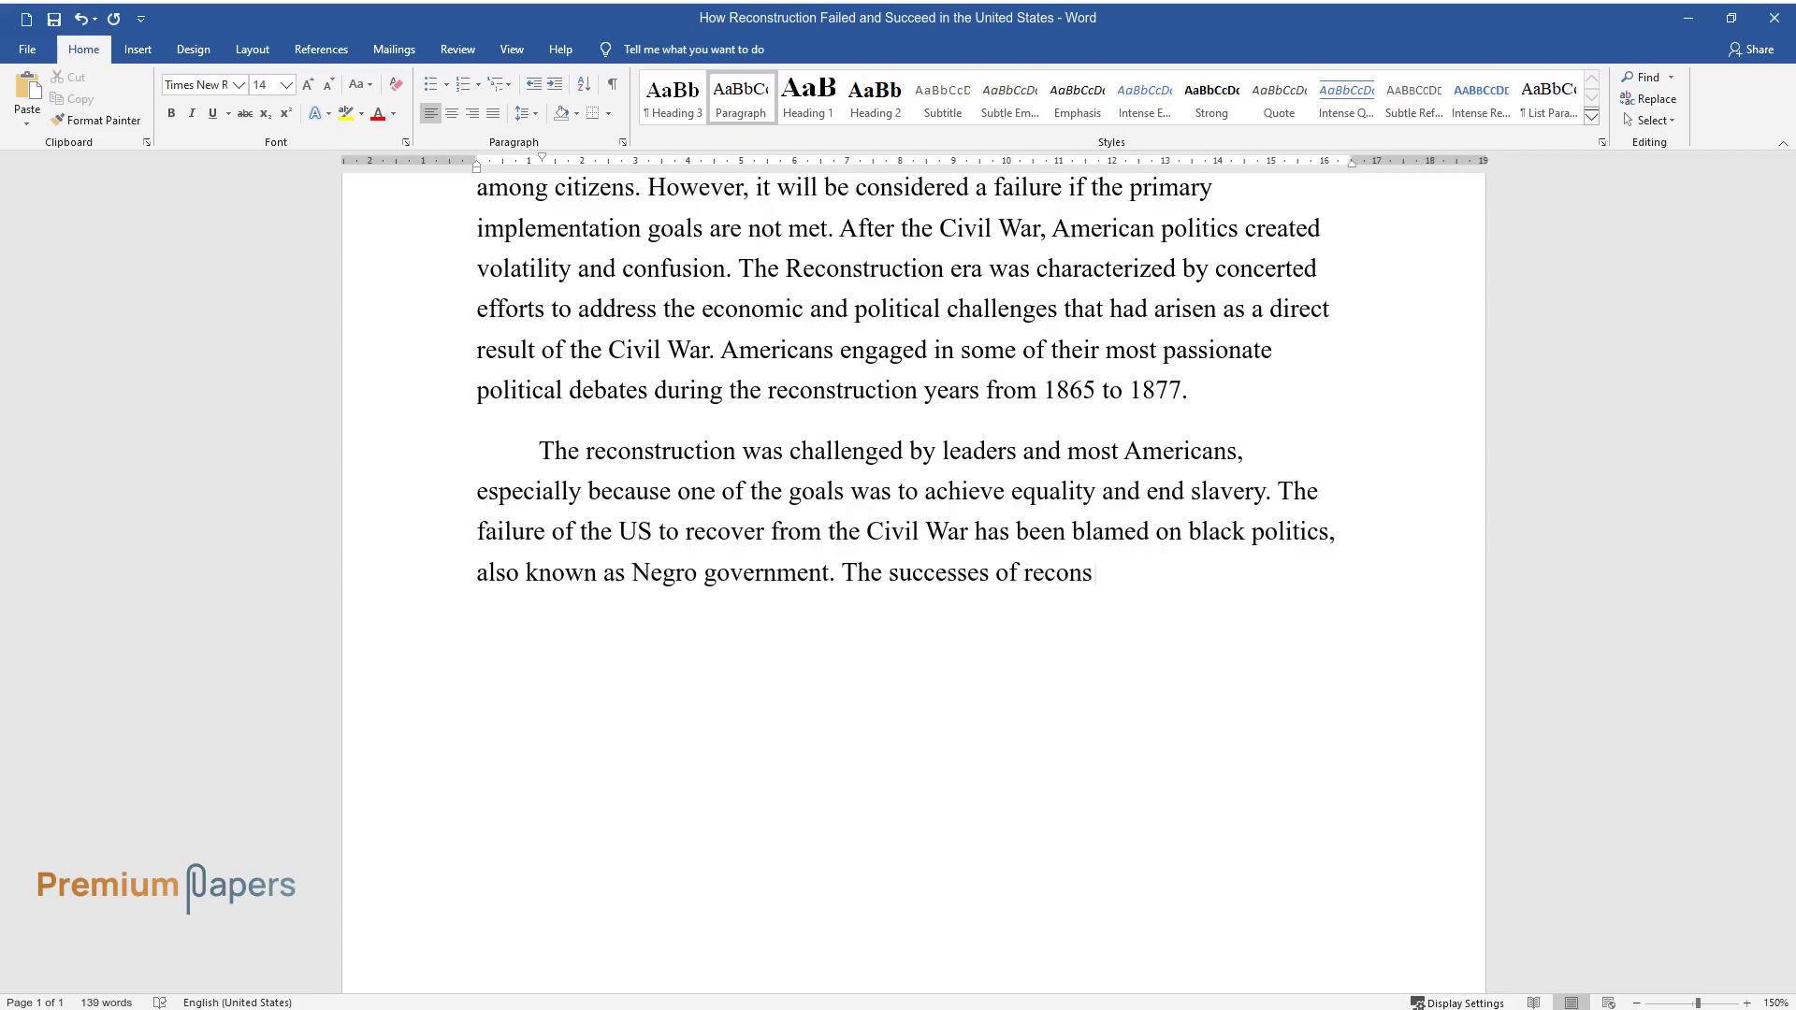
type("truction were mostly in the North")
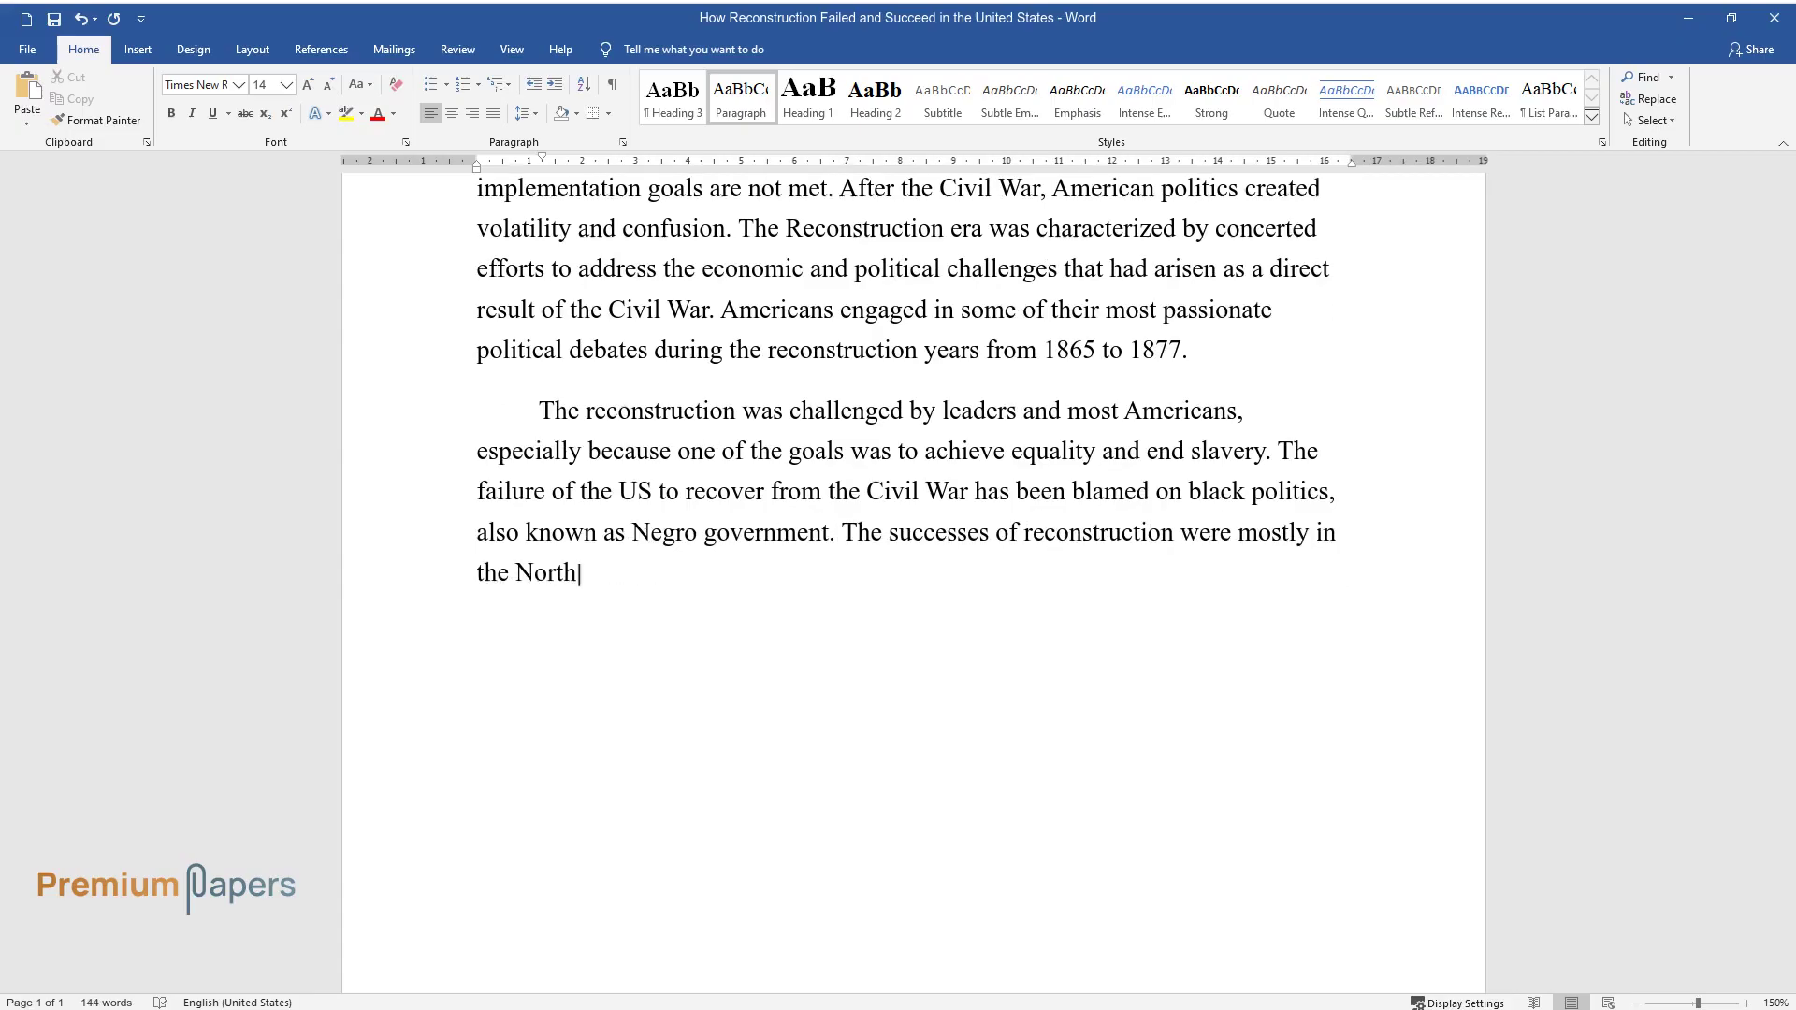
type(", with the development of laws aga")
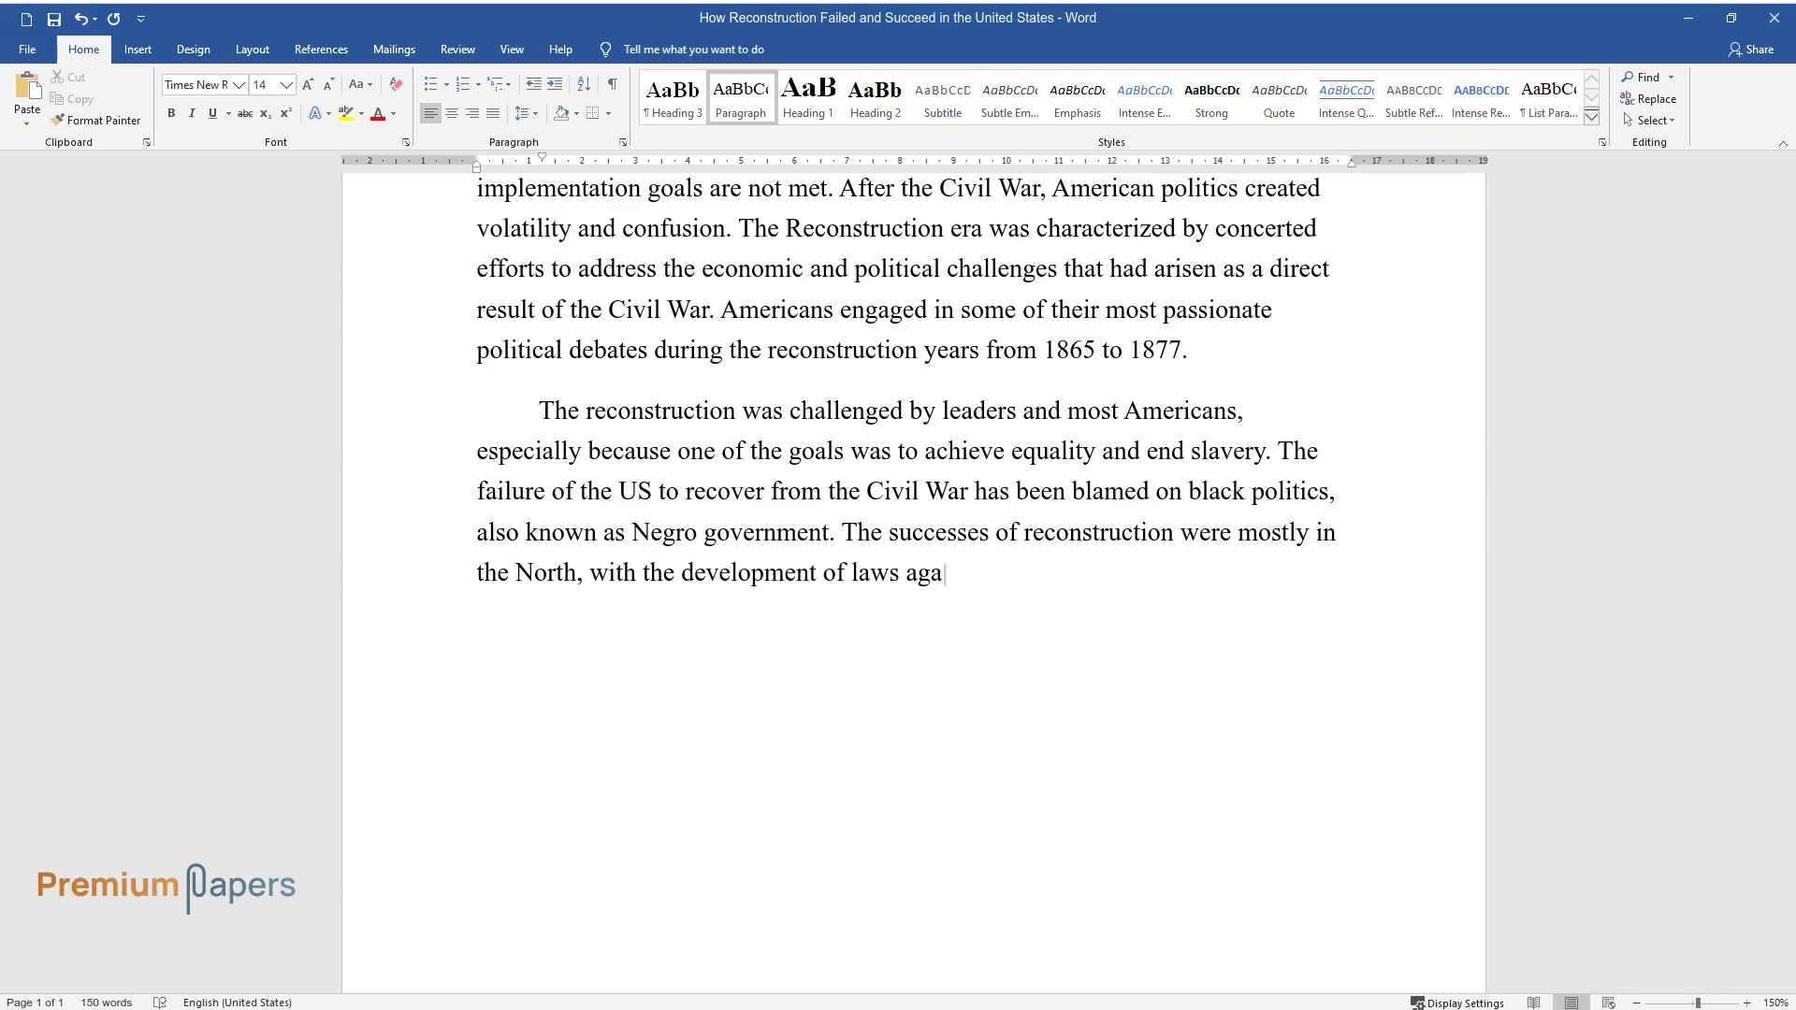
type("inst discrimination and economic p")
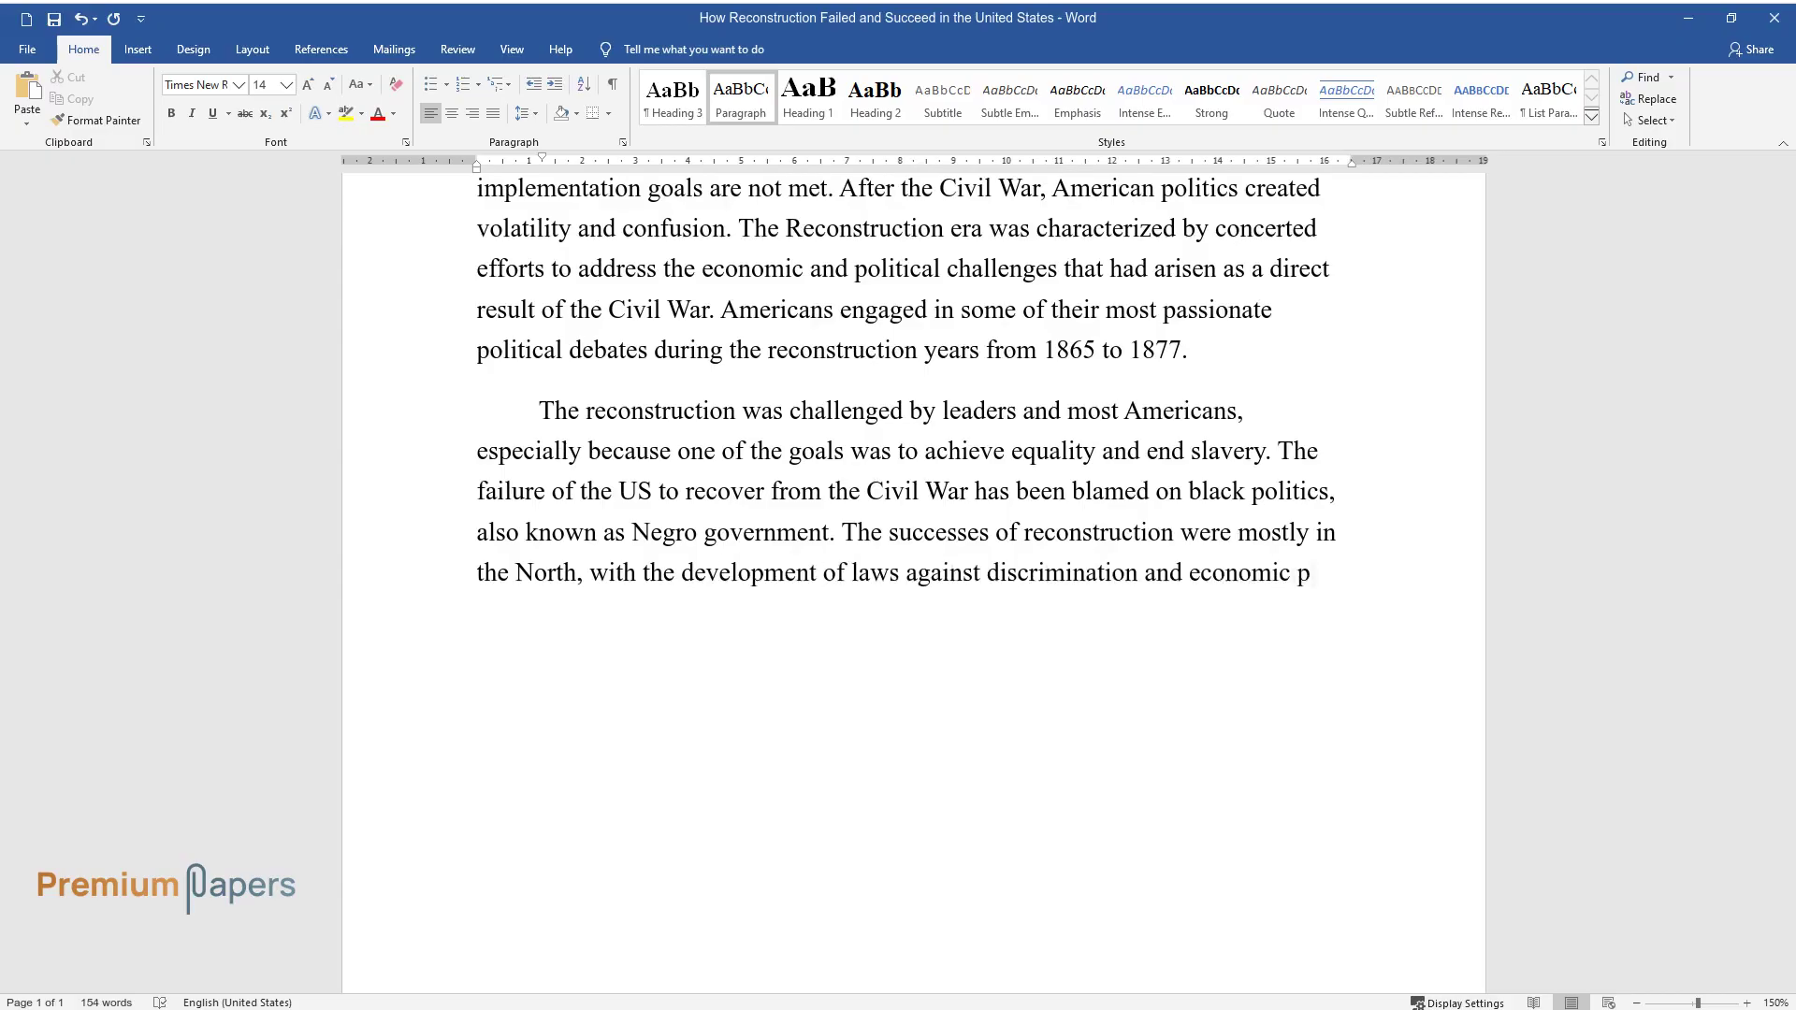
type("rograms. In the long run, reconstr")
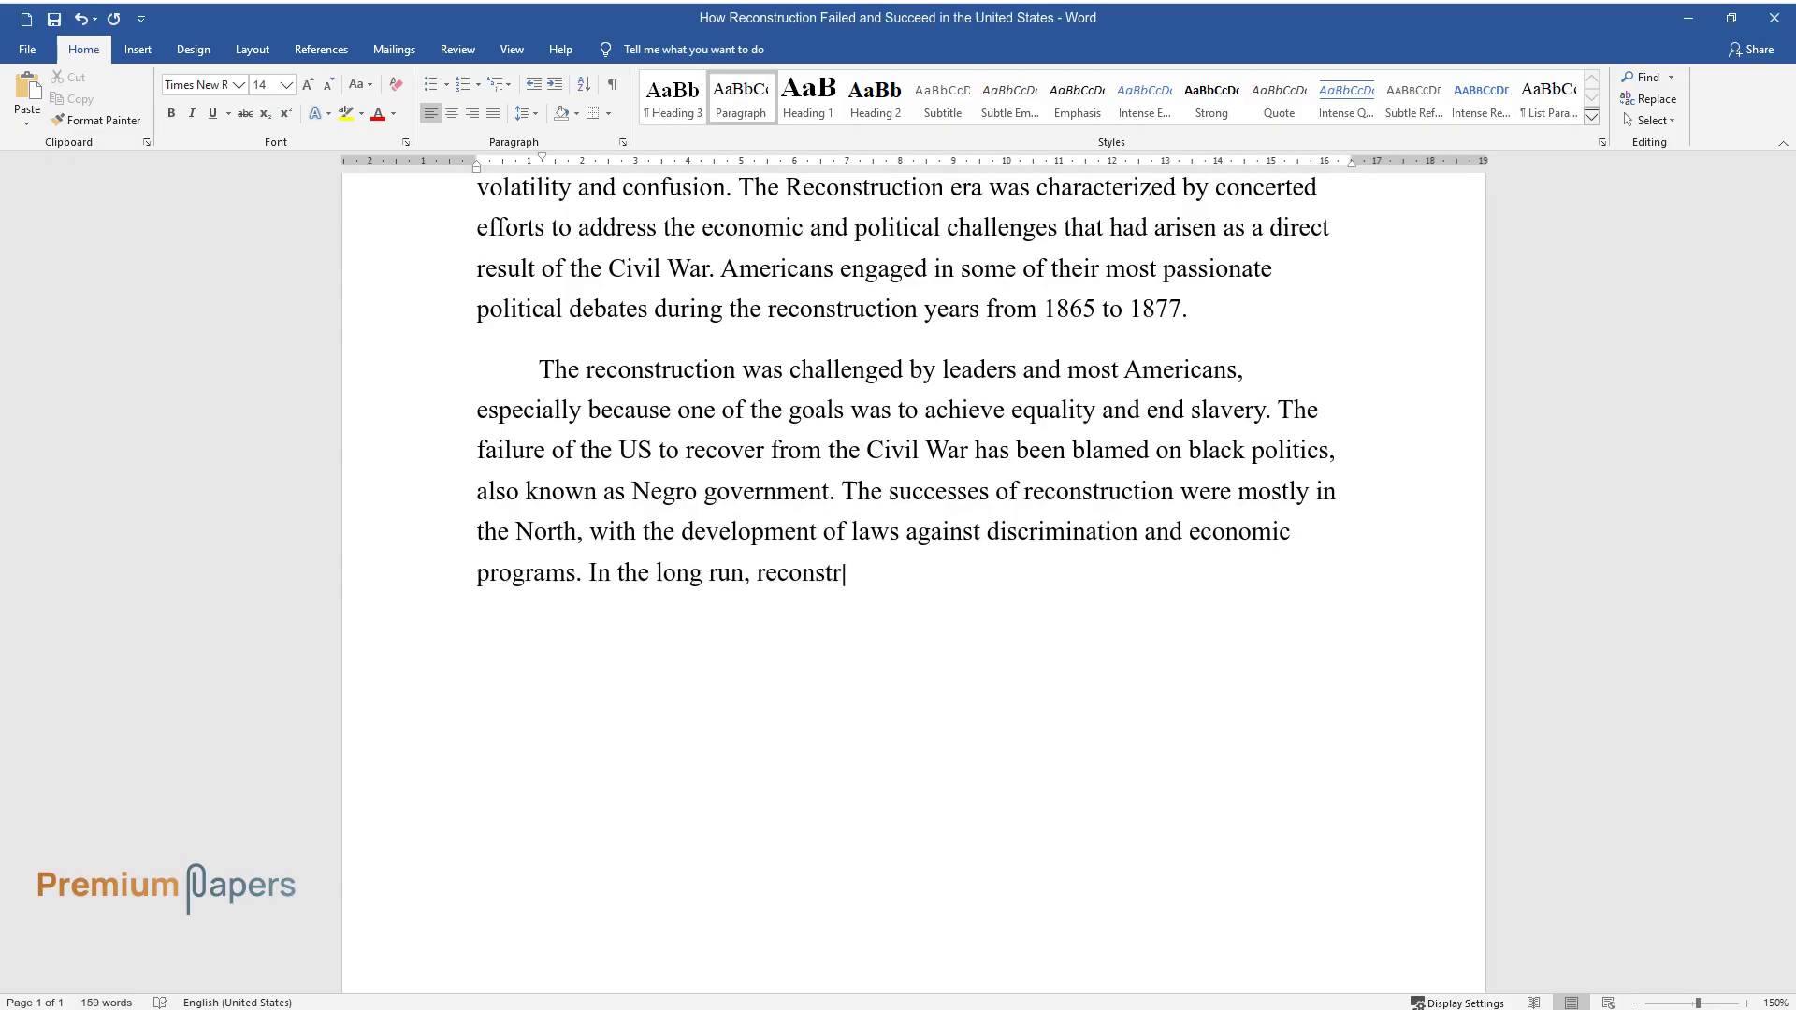
type("uction in the US faced a retreat f")
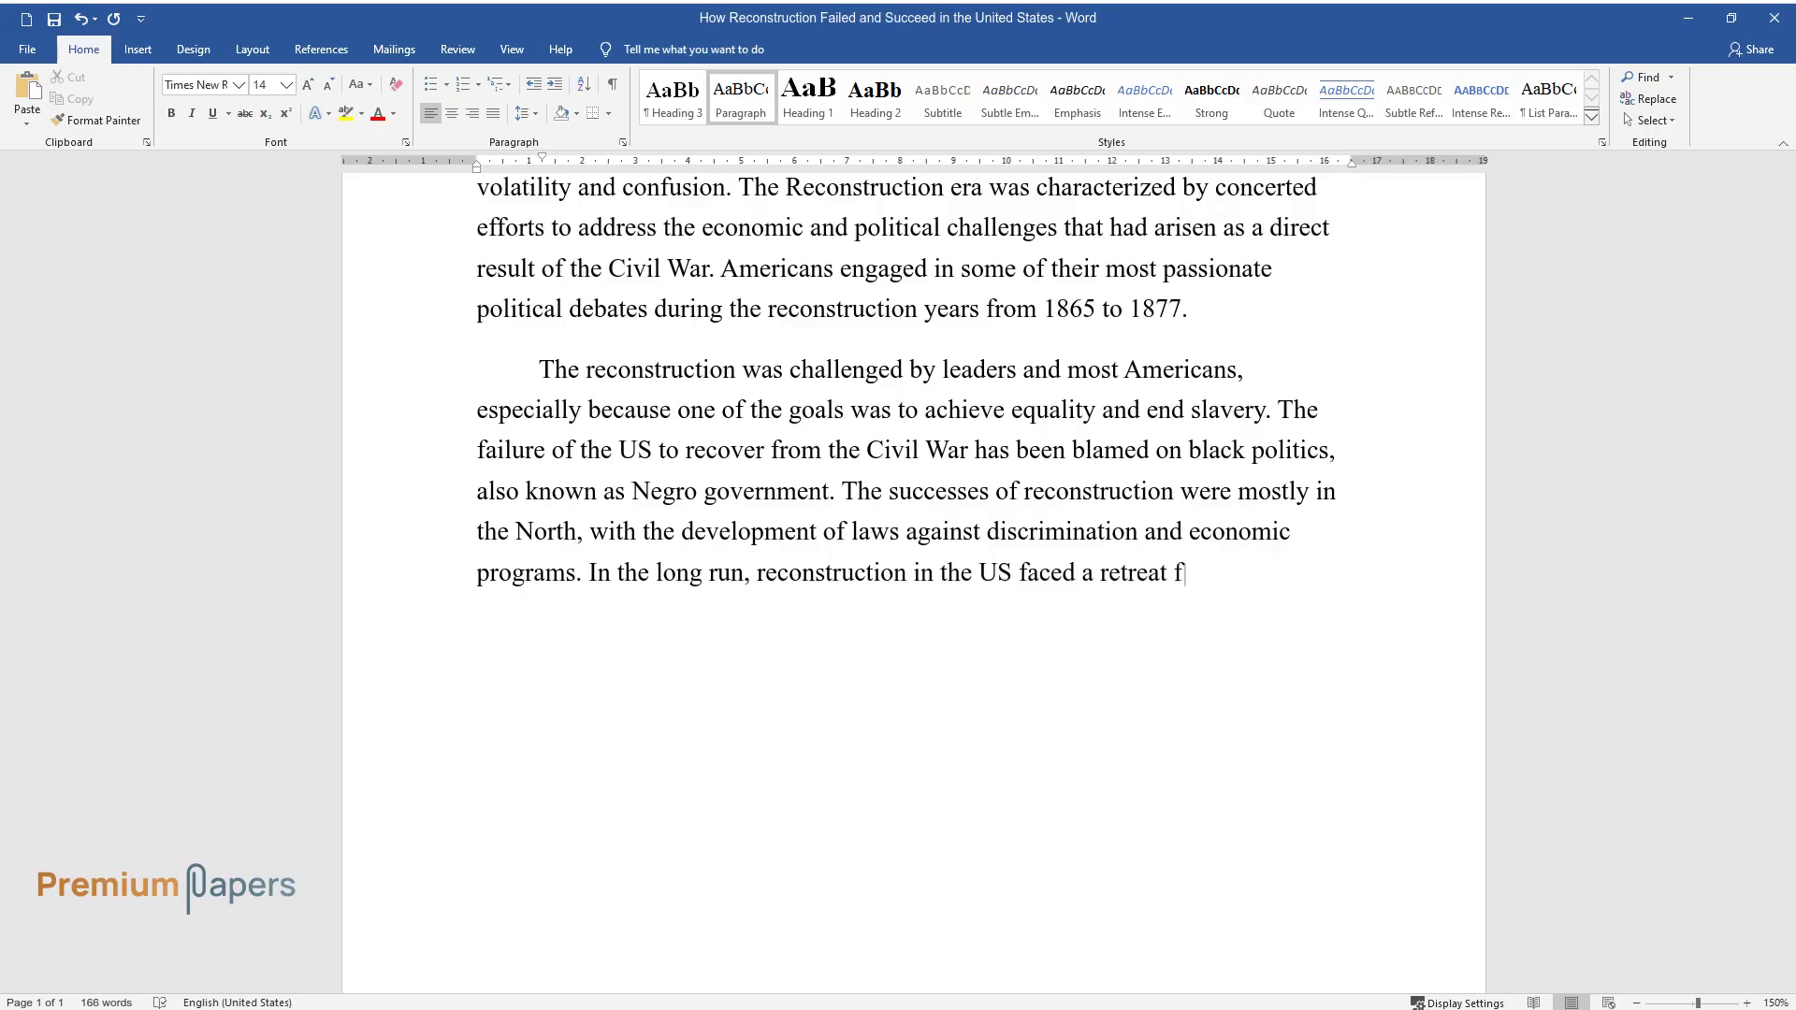
type("rom racial inequality in the North")
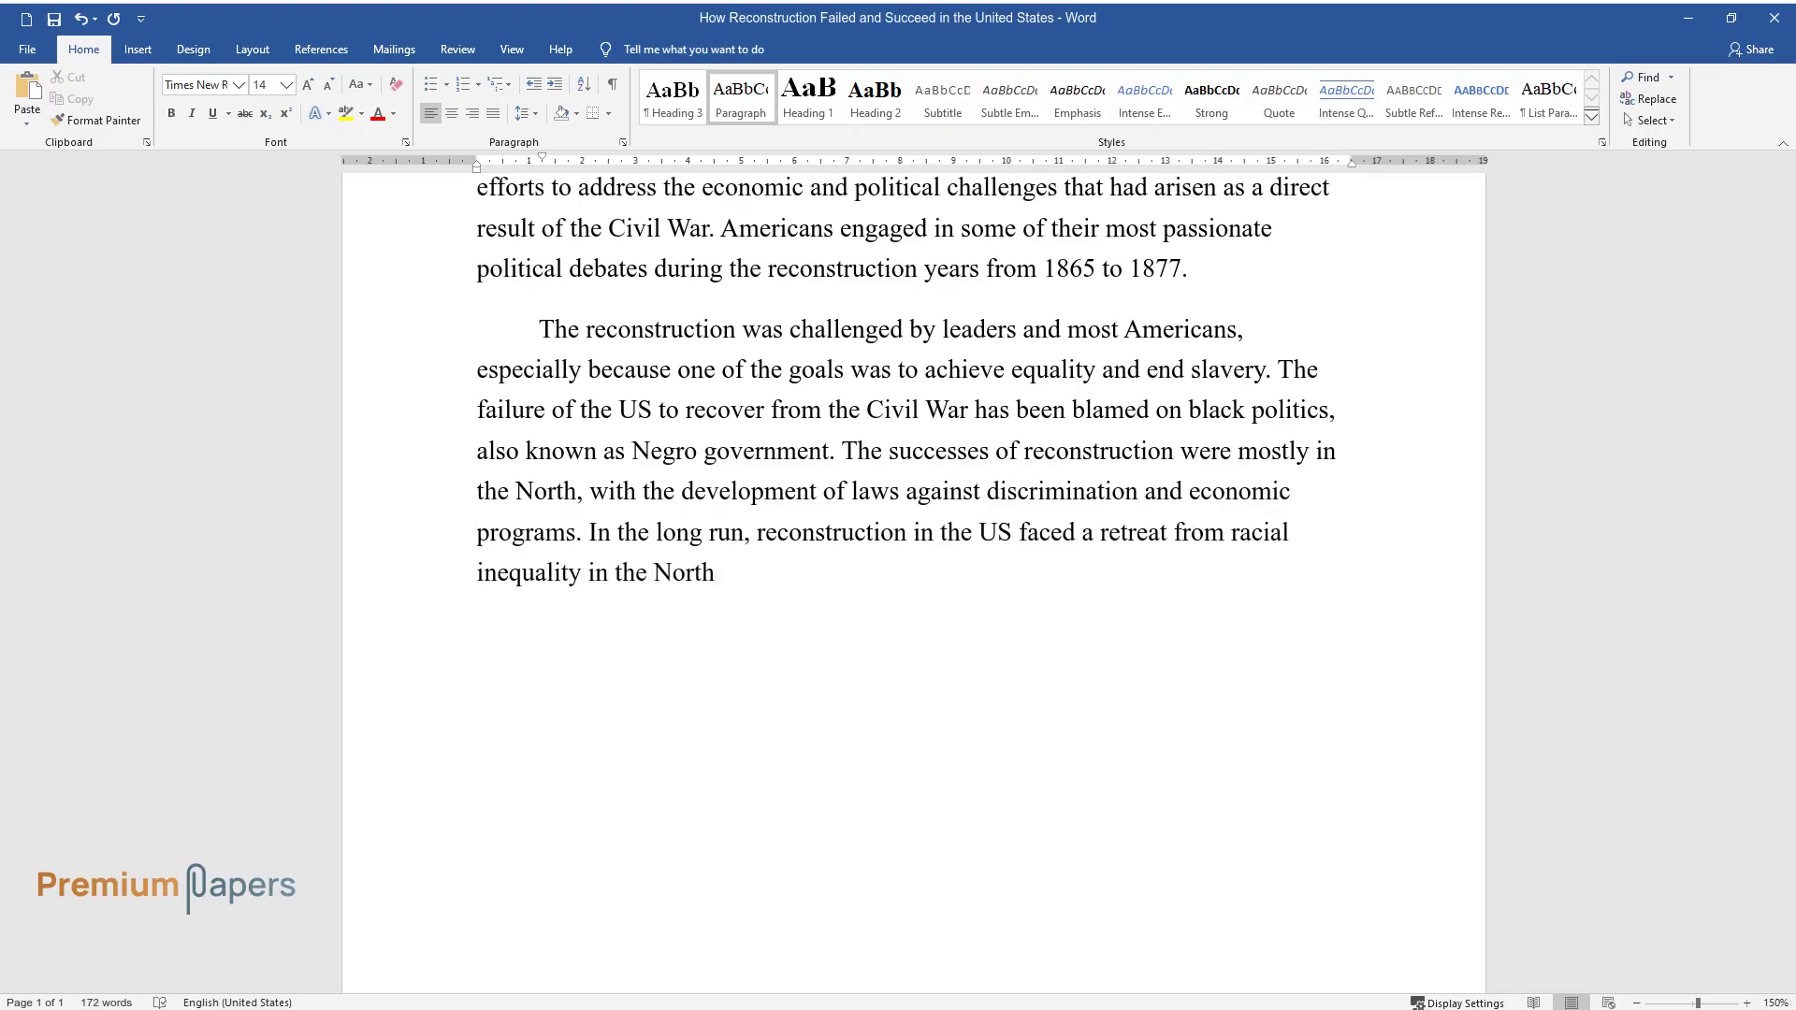
type(" and violent opposition in the Sou")
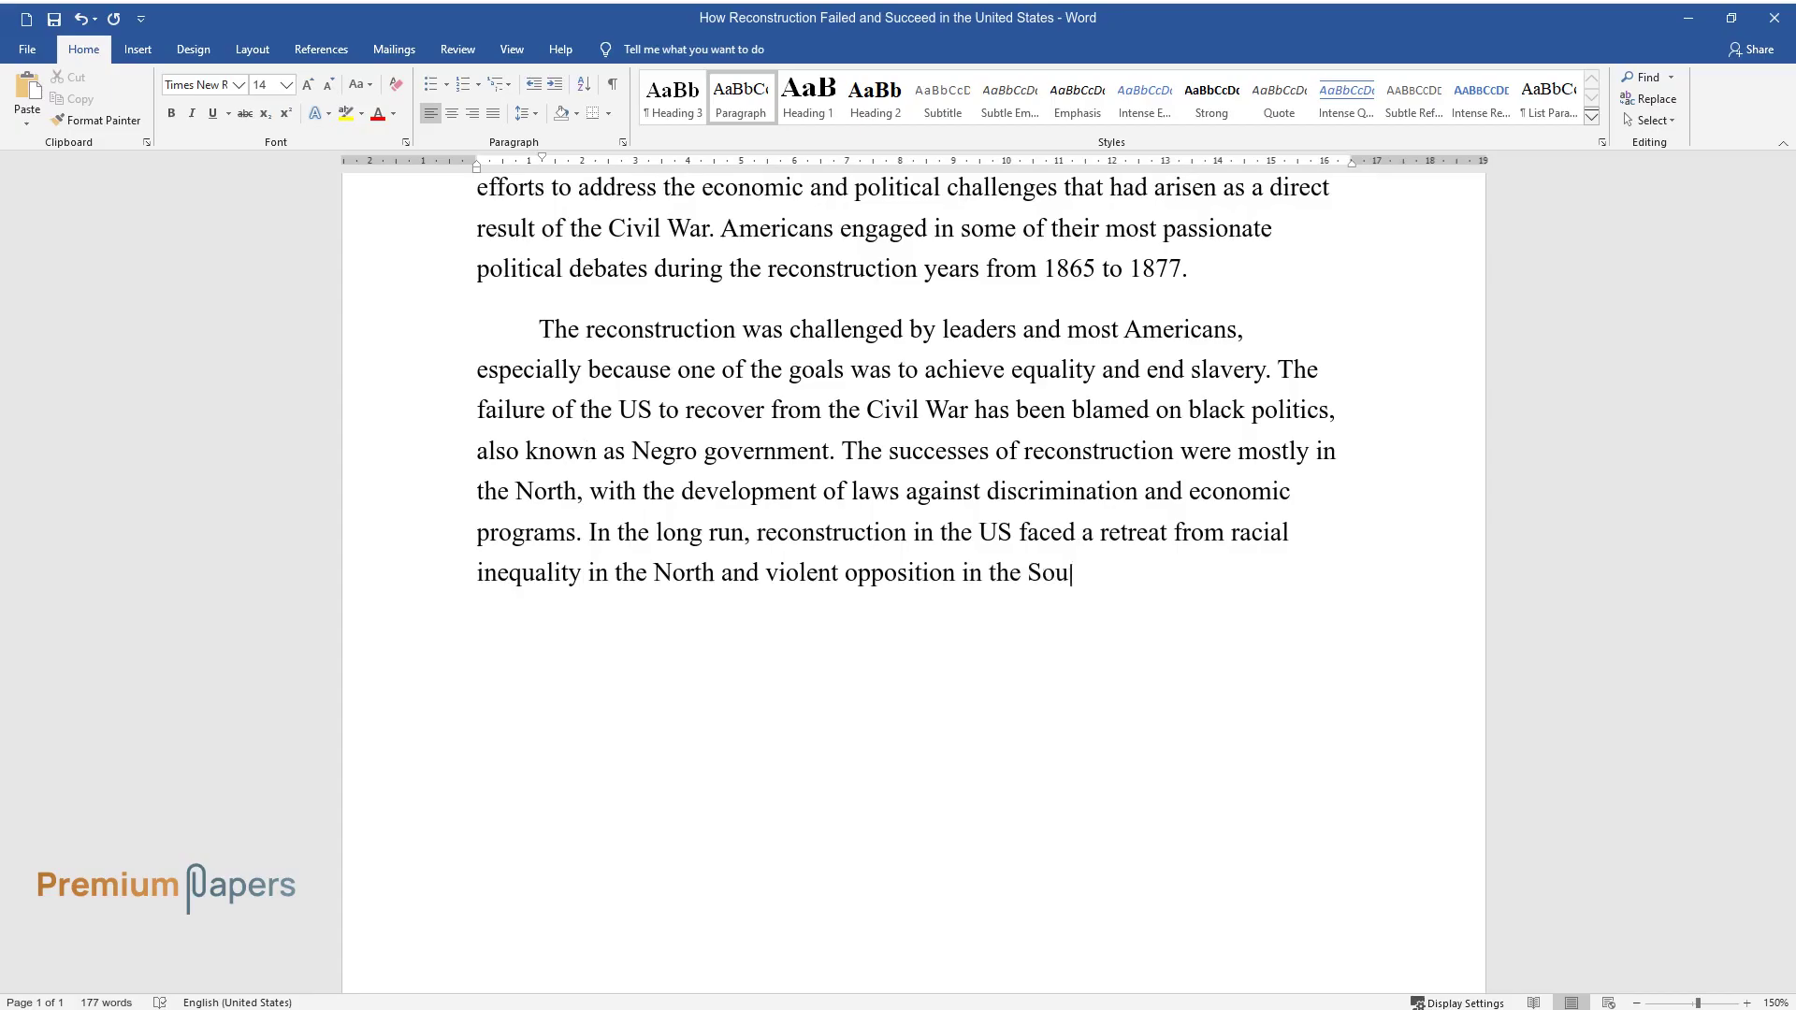
type("th and hence failed.")
Begin the next paragraph with 'Southern reconstruction failed due to various factors, including northerners' lack of…'
scroll(907, 387, "down", 1)
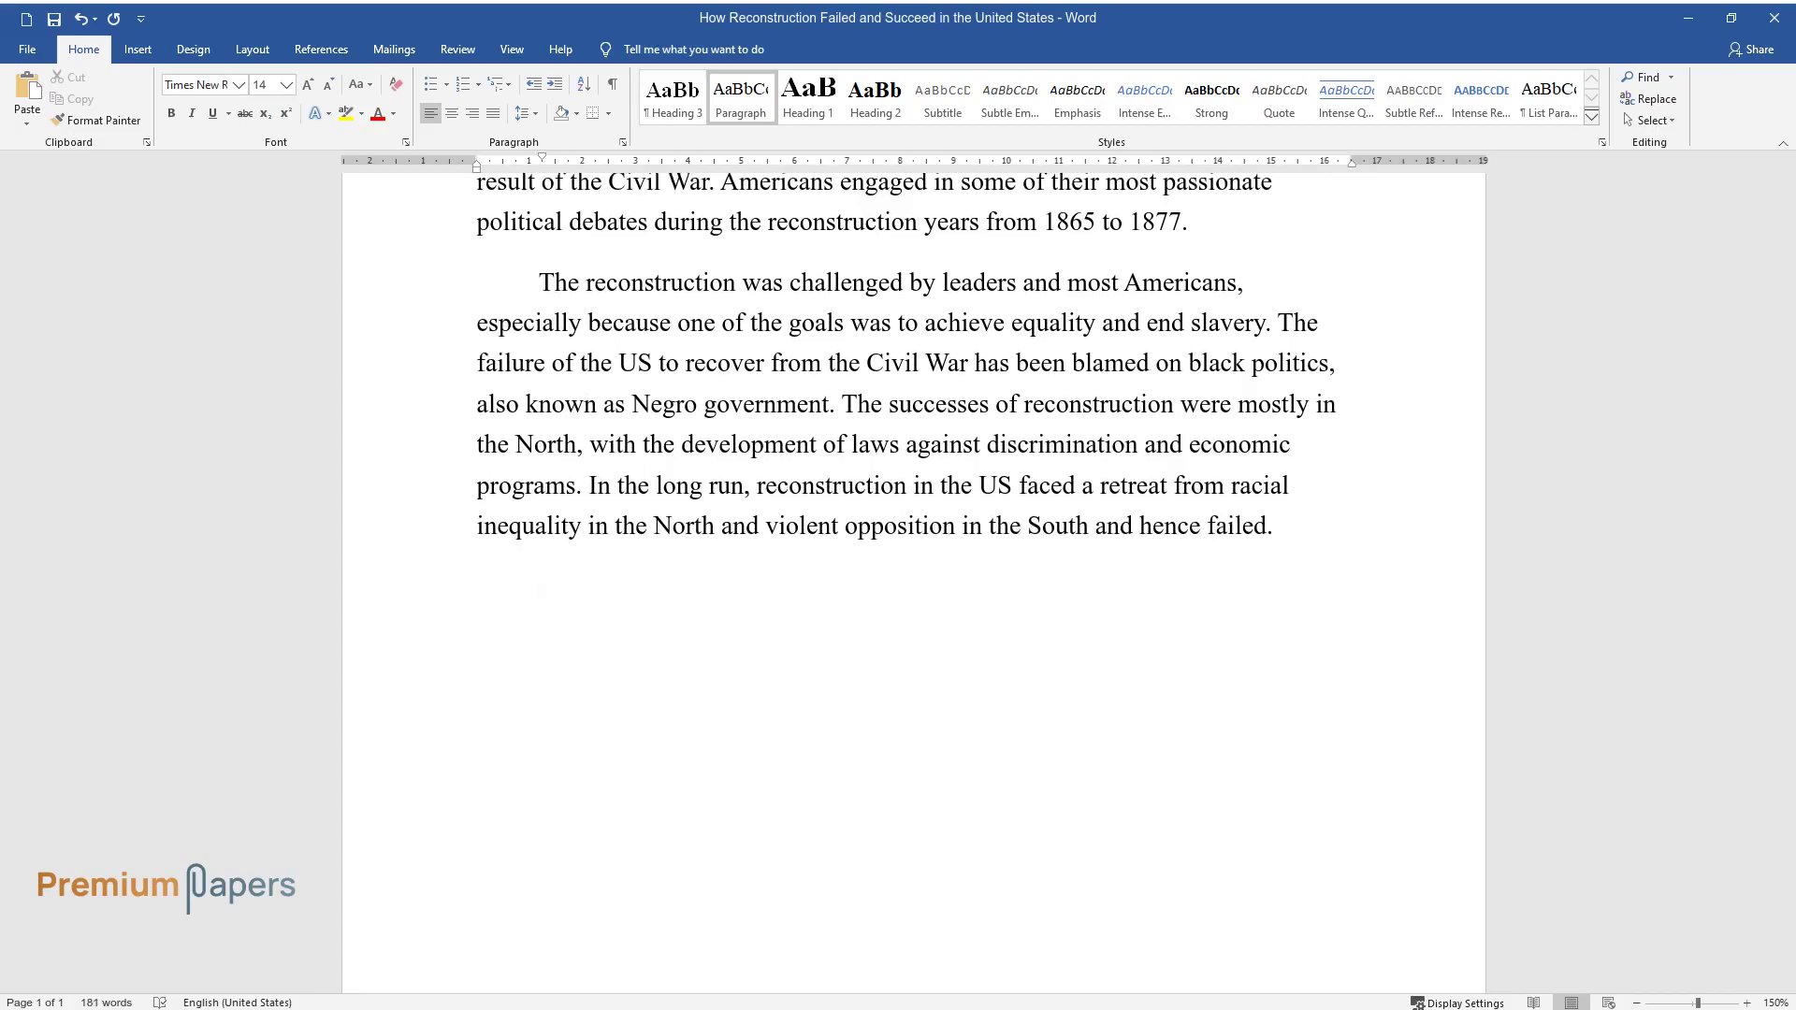
type("Southern reconstruct")
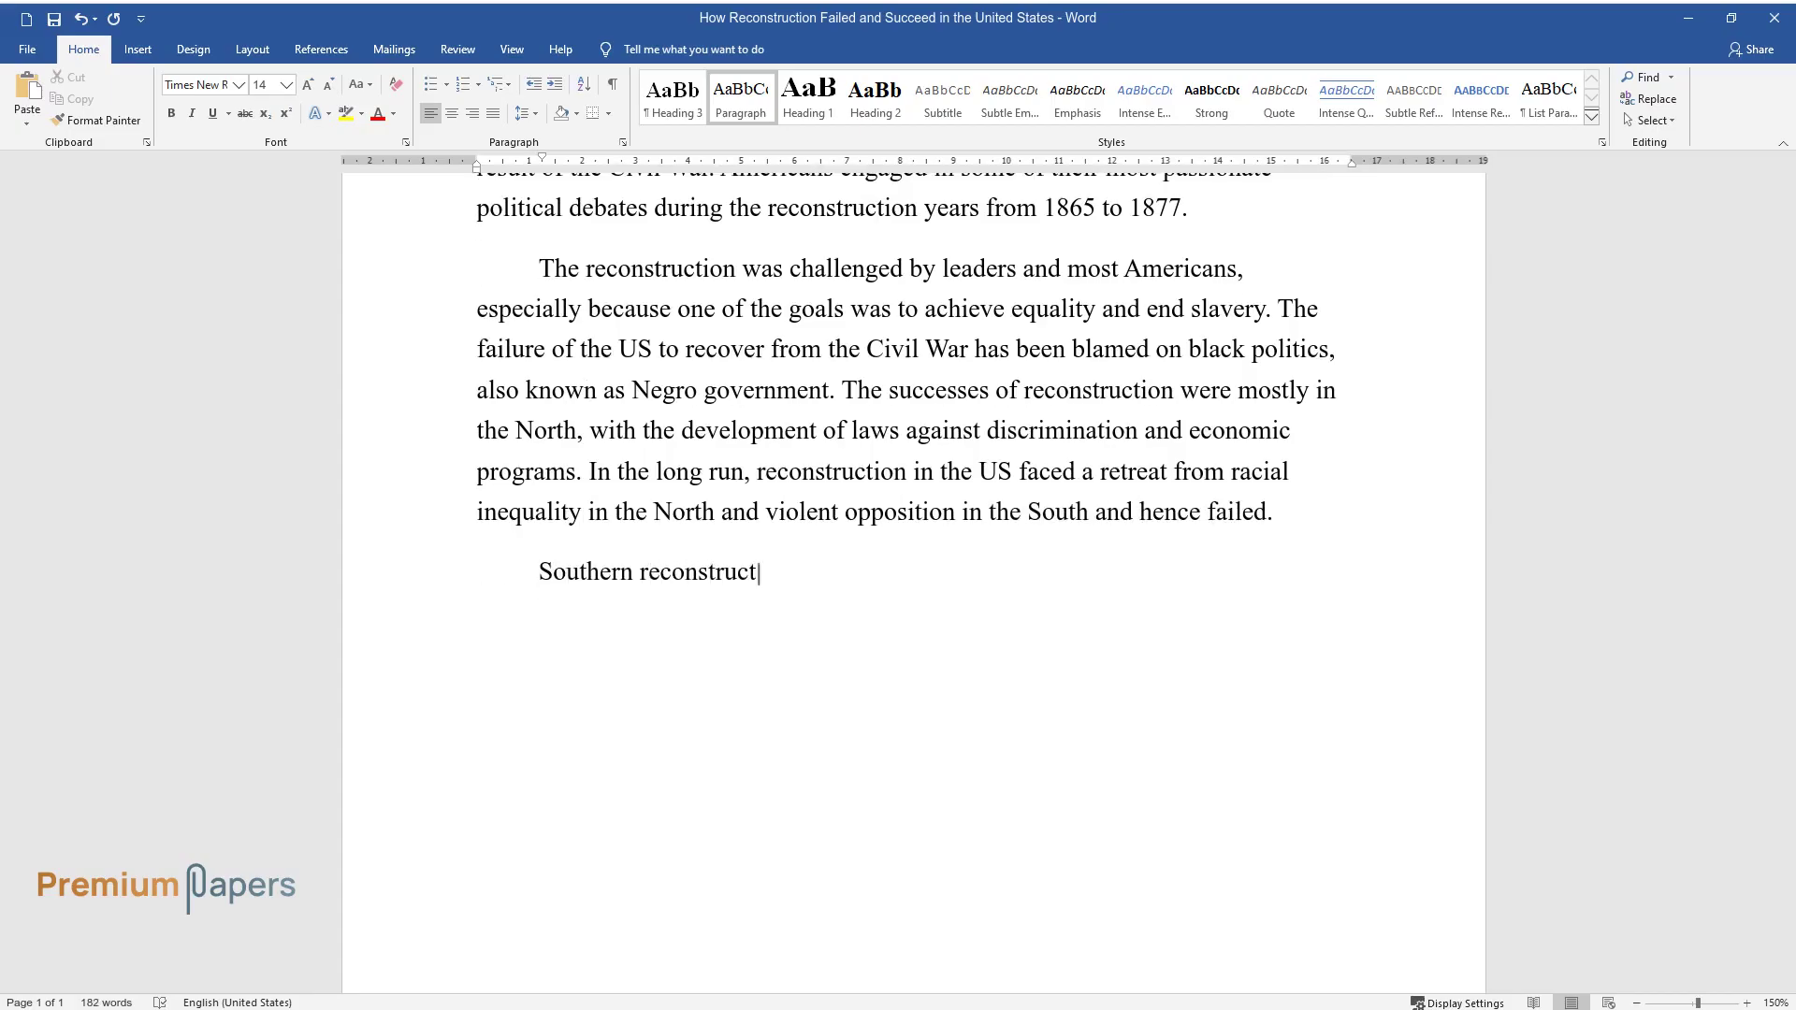
type("ion failed due to various factors,")
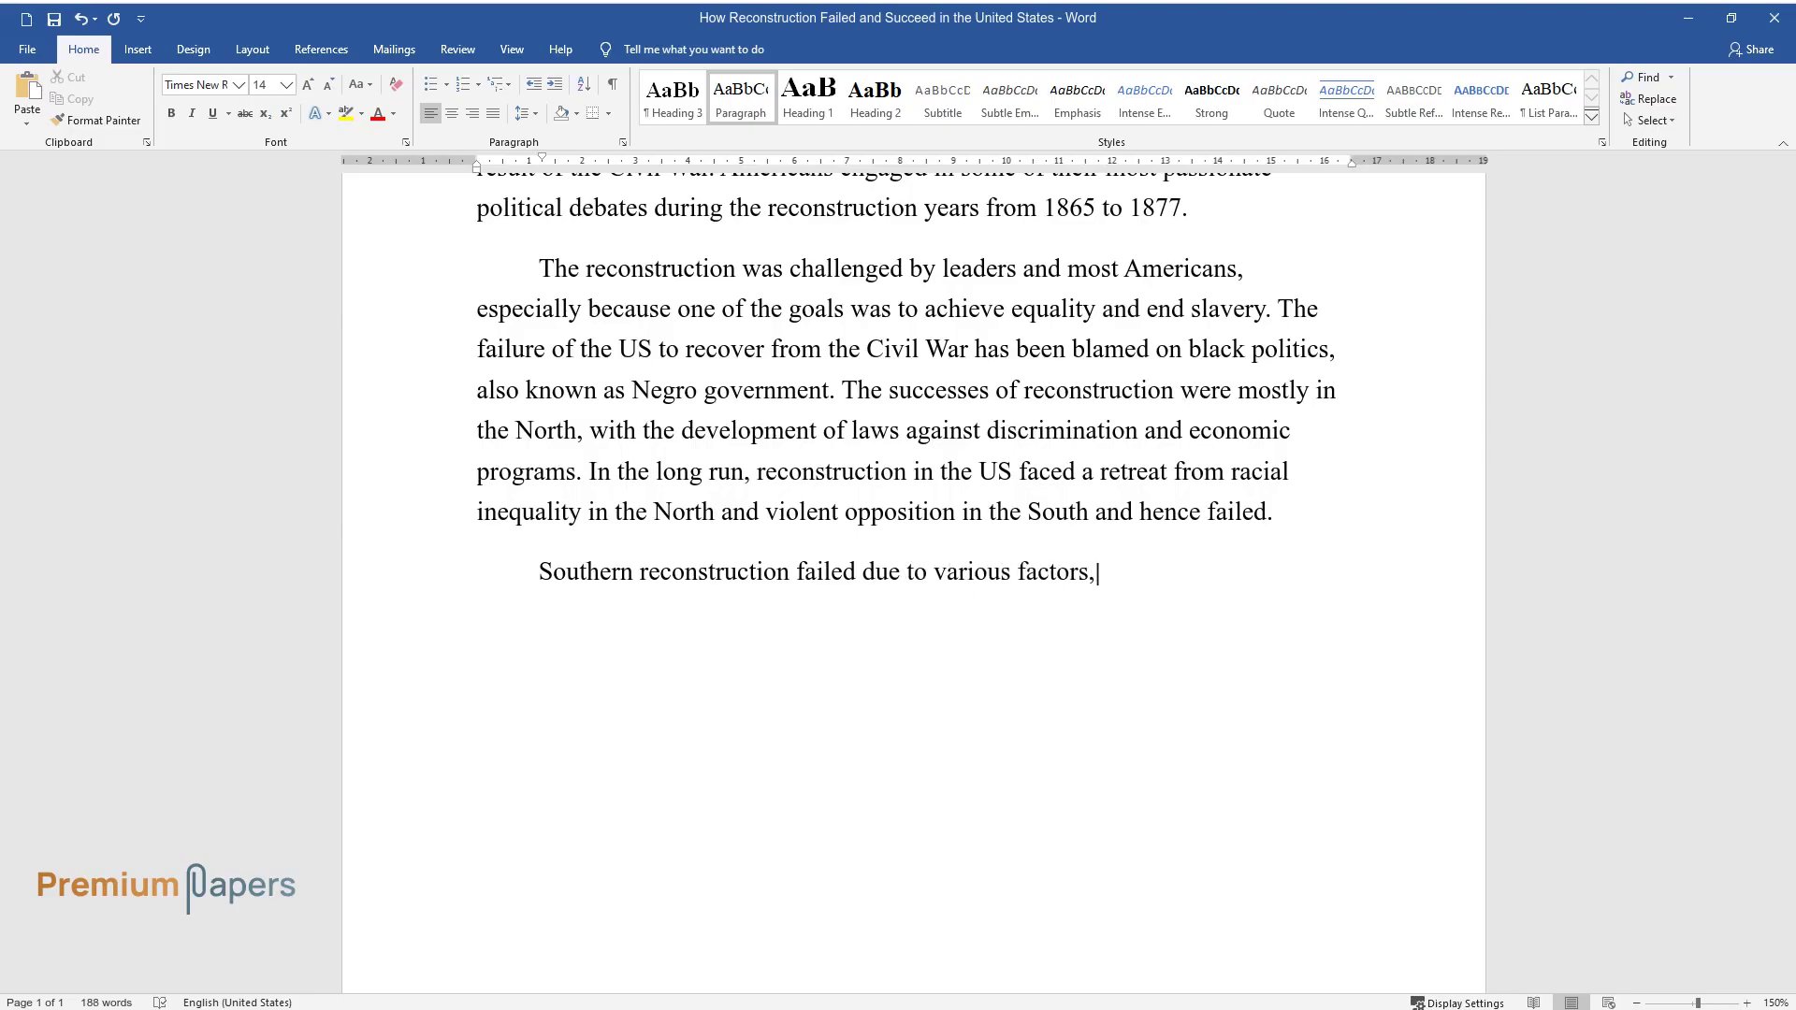
type(" including northerners’ lack of for")
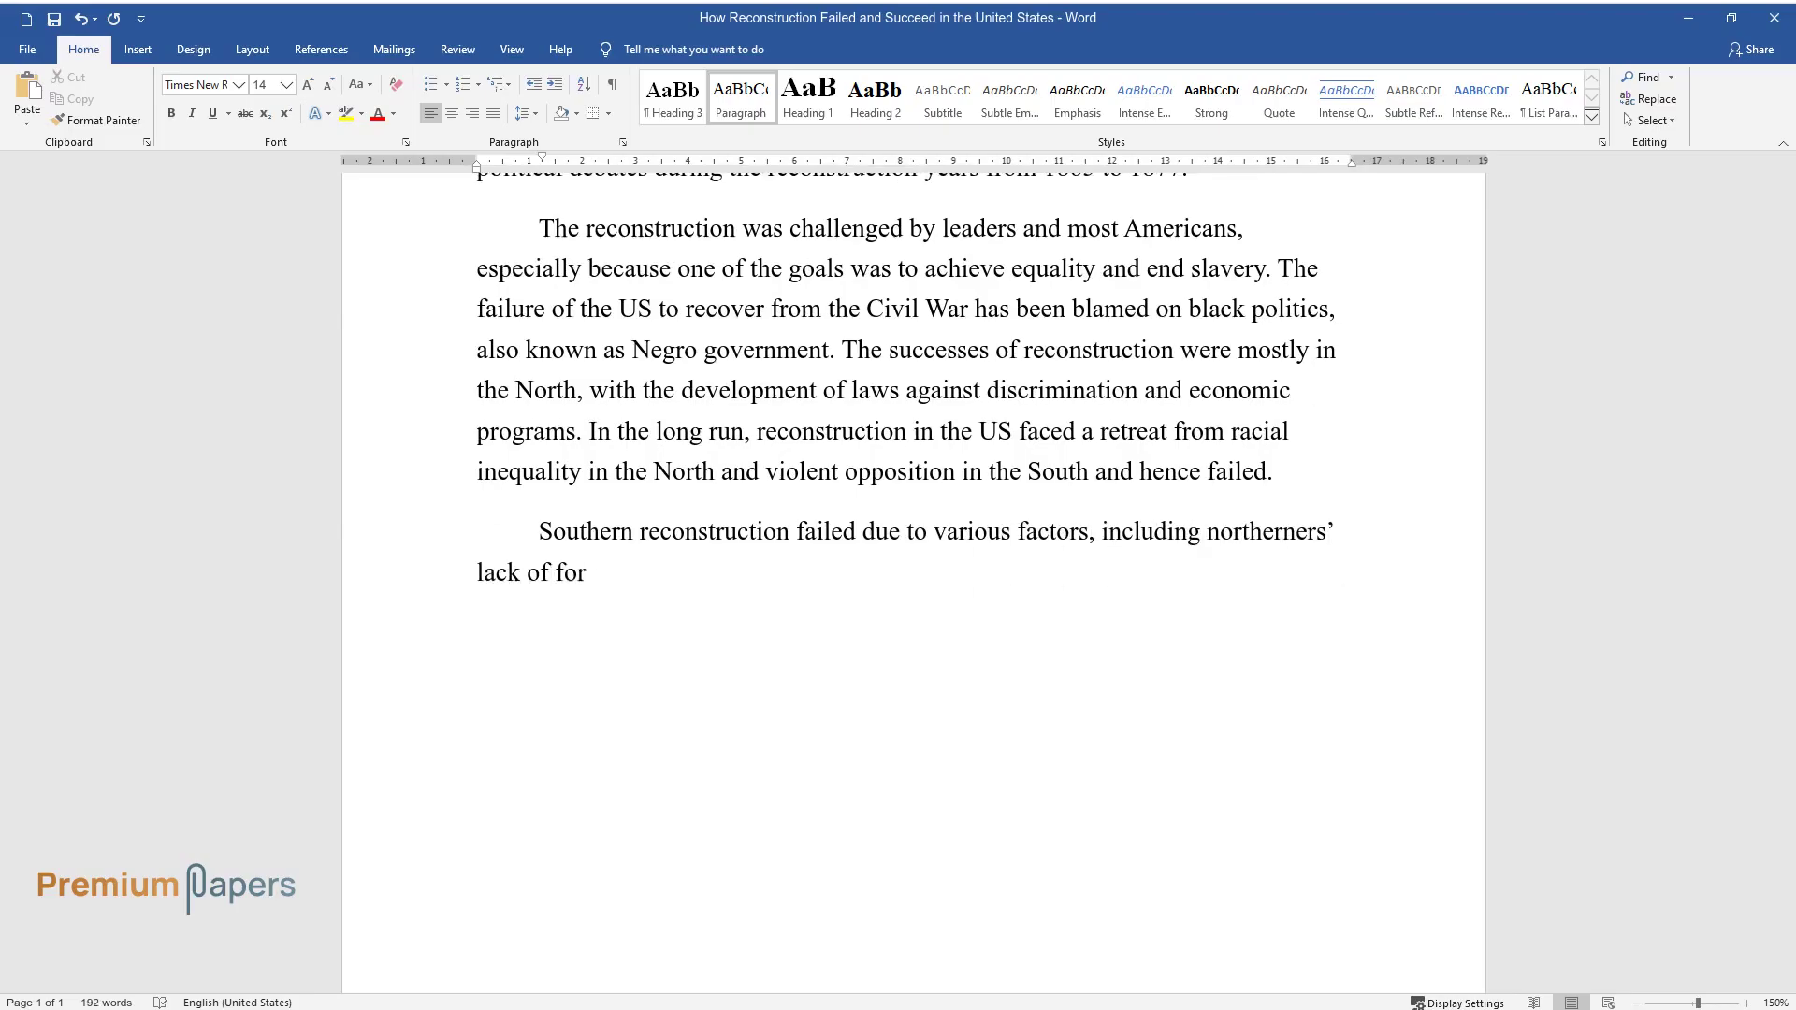
type("esight about the state of the Sout")
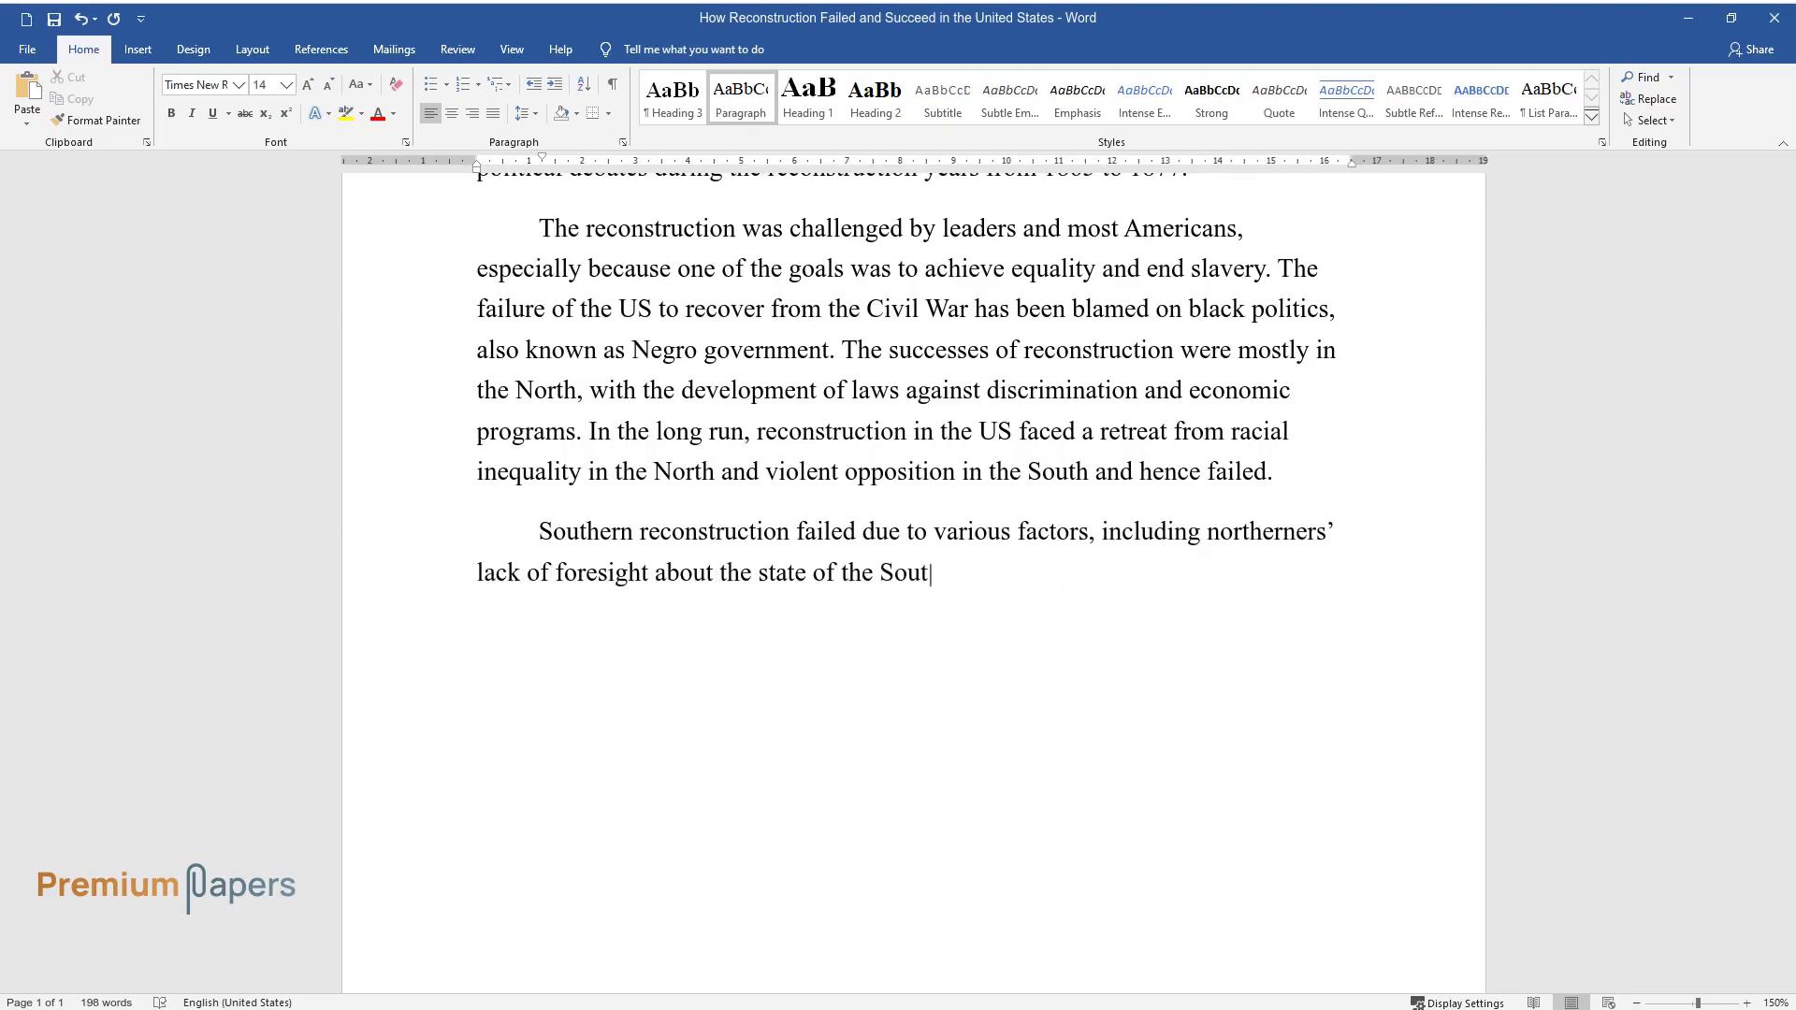
type("h in the aftermath of the Civil War")
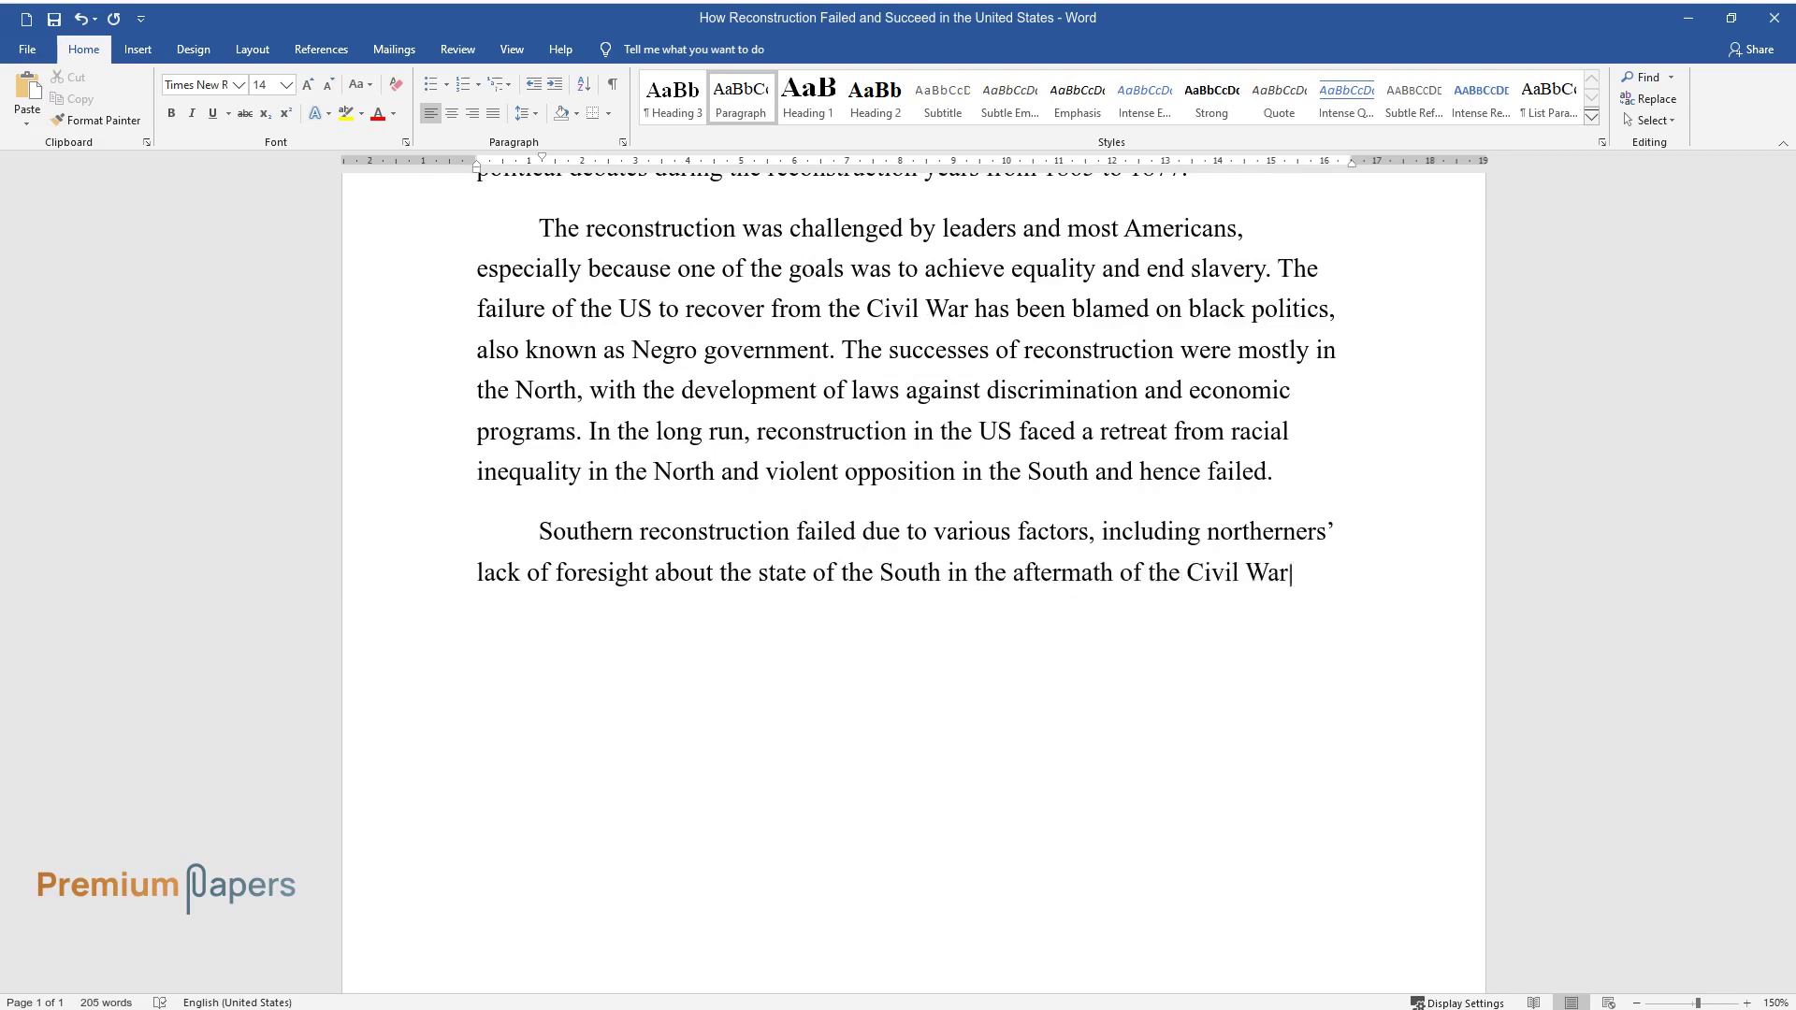
type(". Additionally, it failed because")
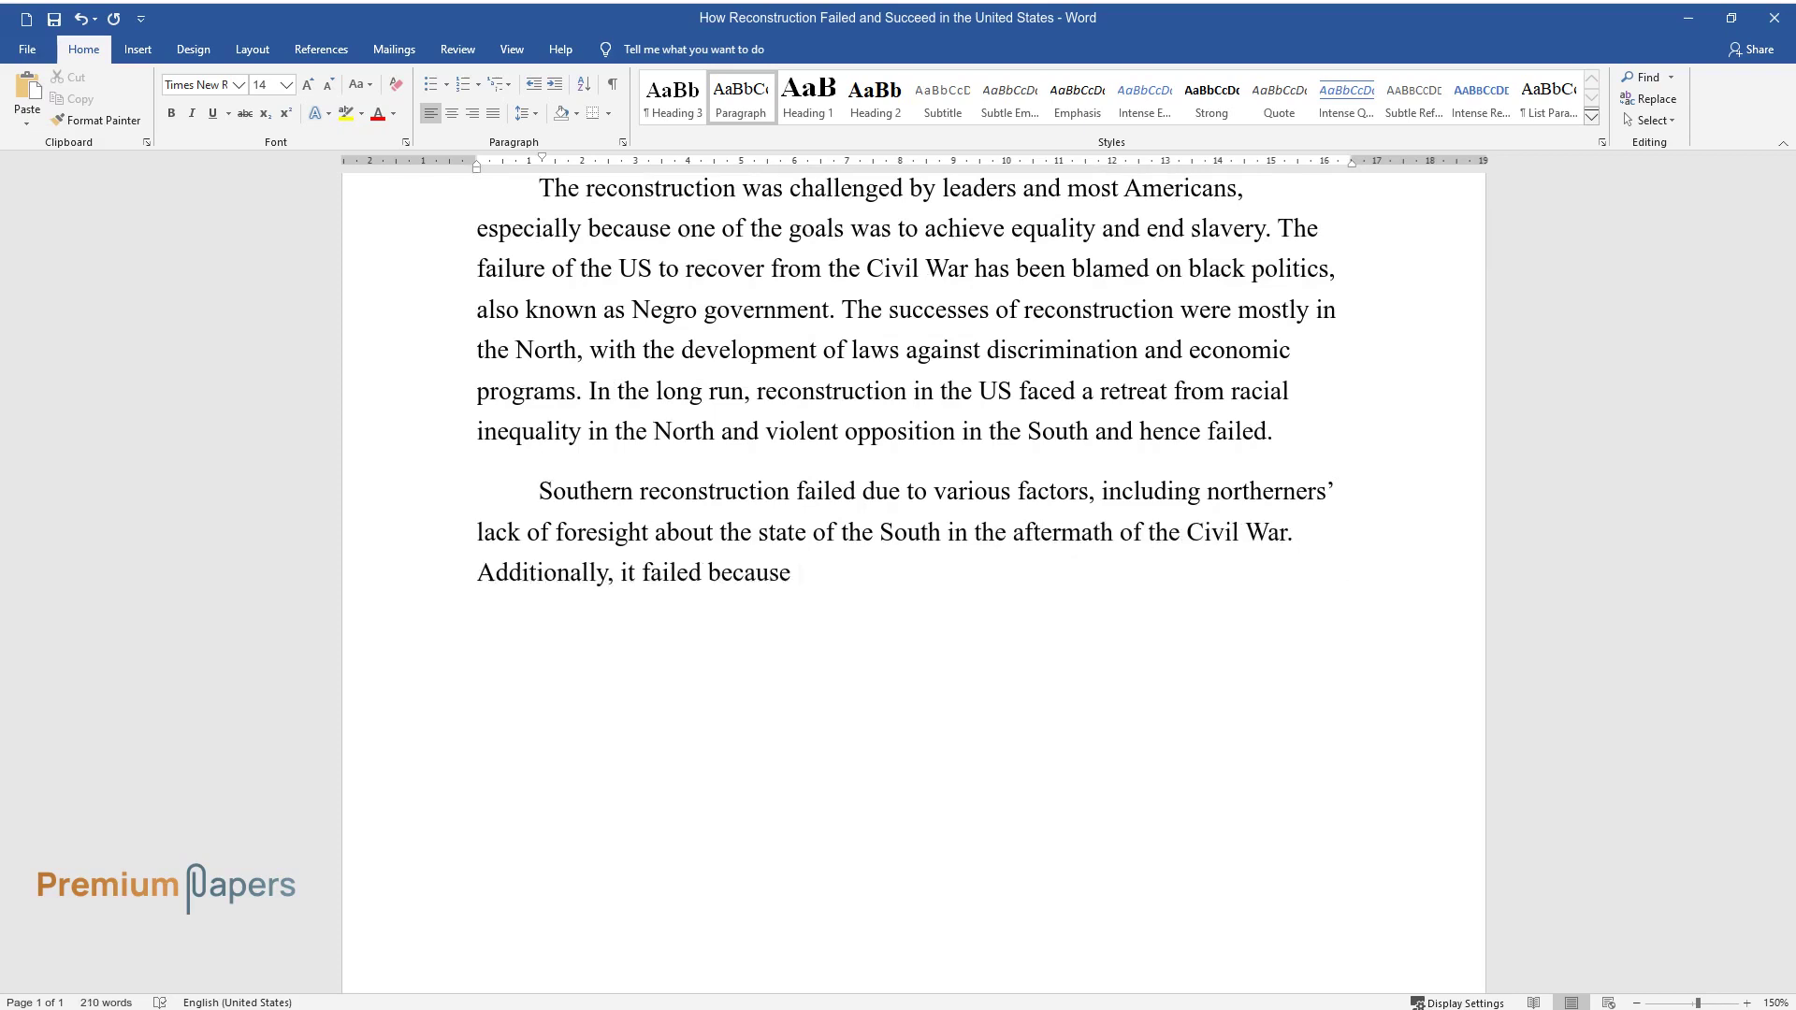
type(" of animosity between Congress and ")
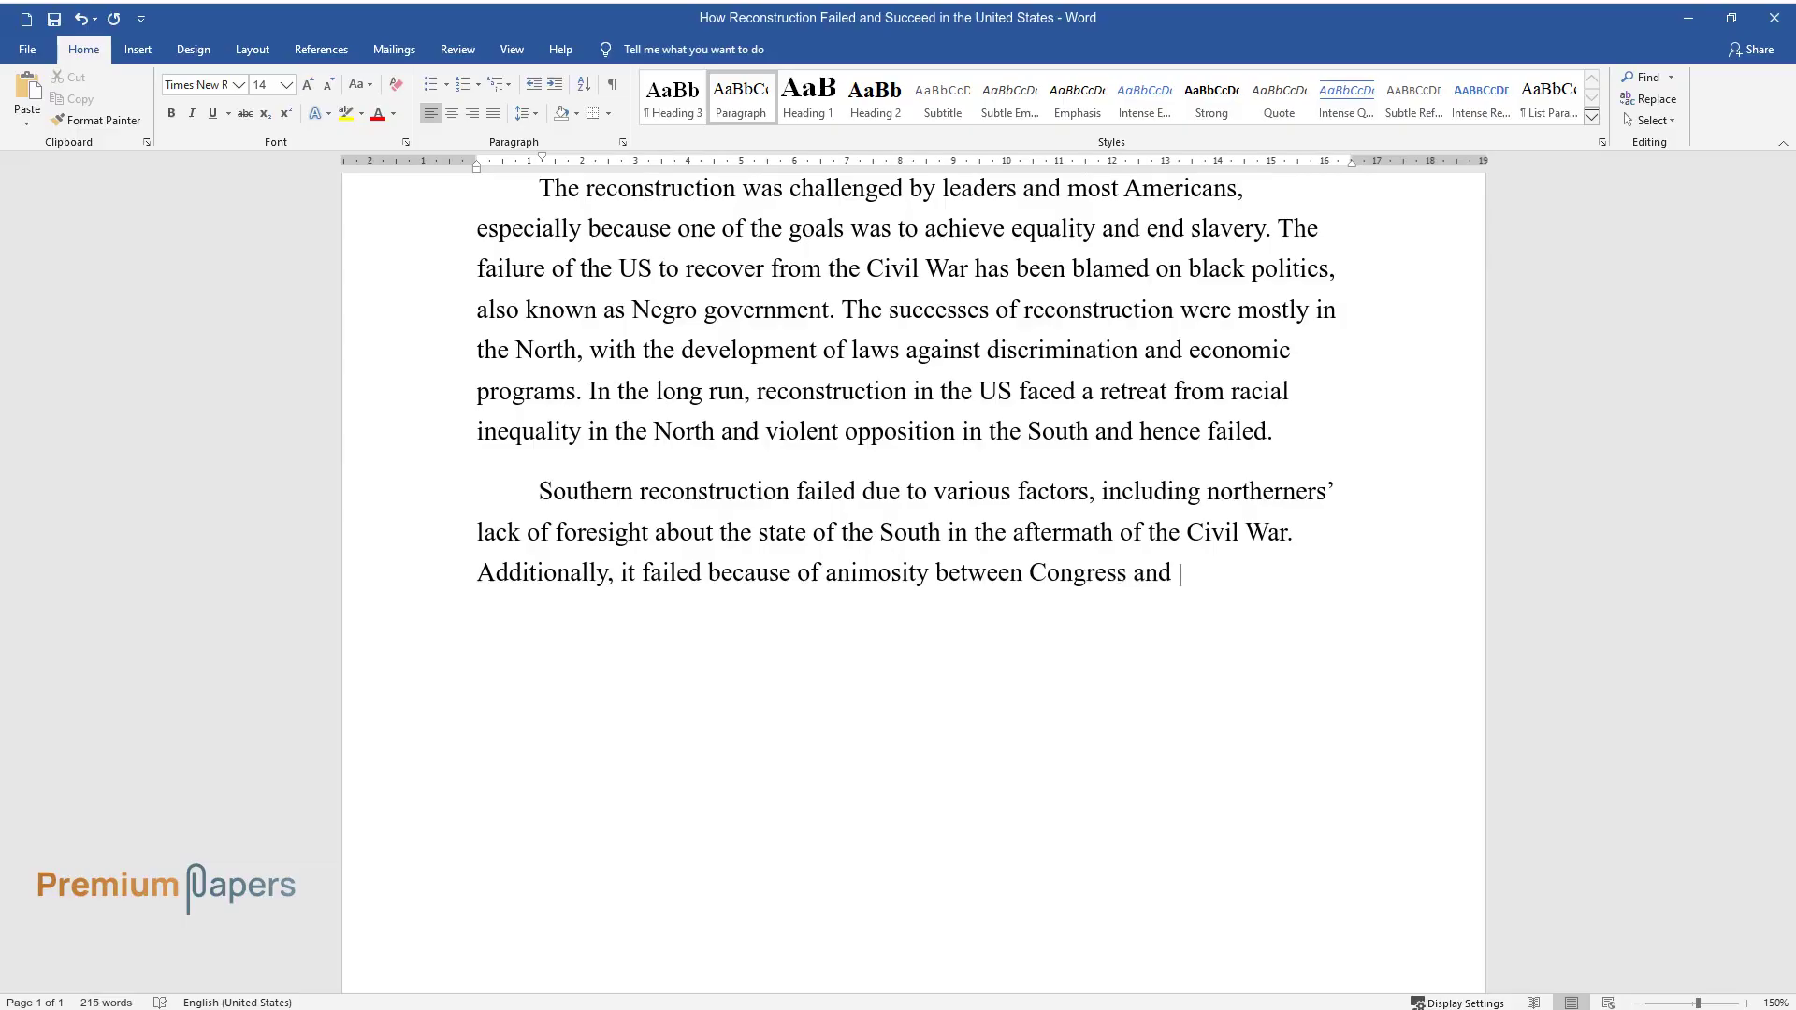
type("the Presidency over how to divide p")
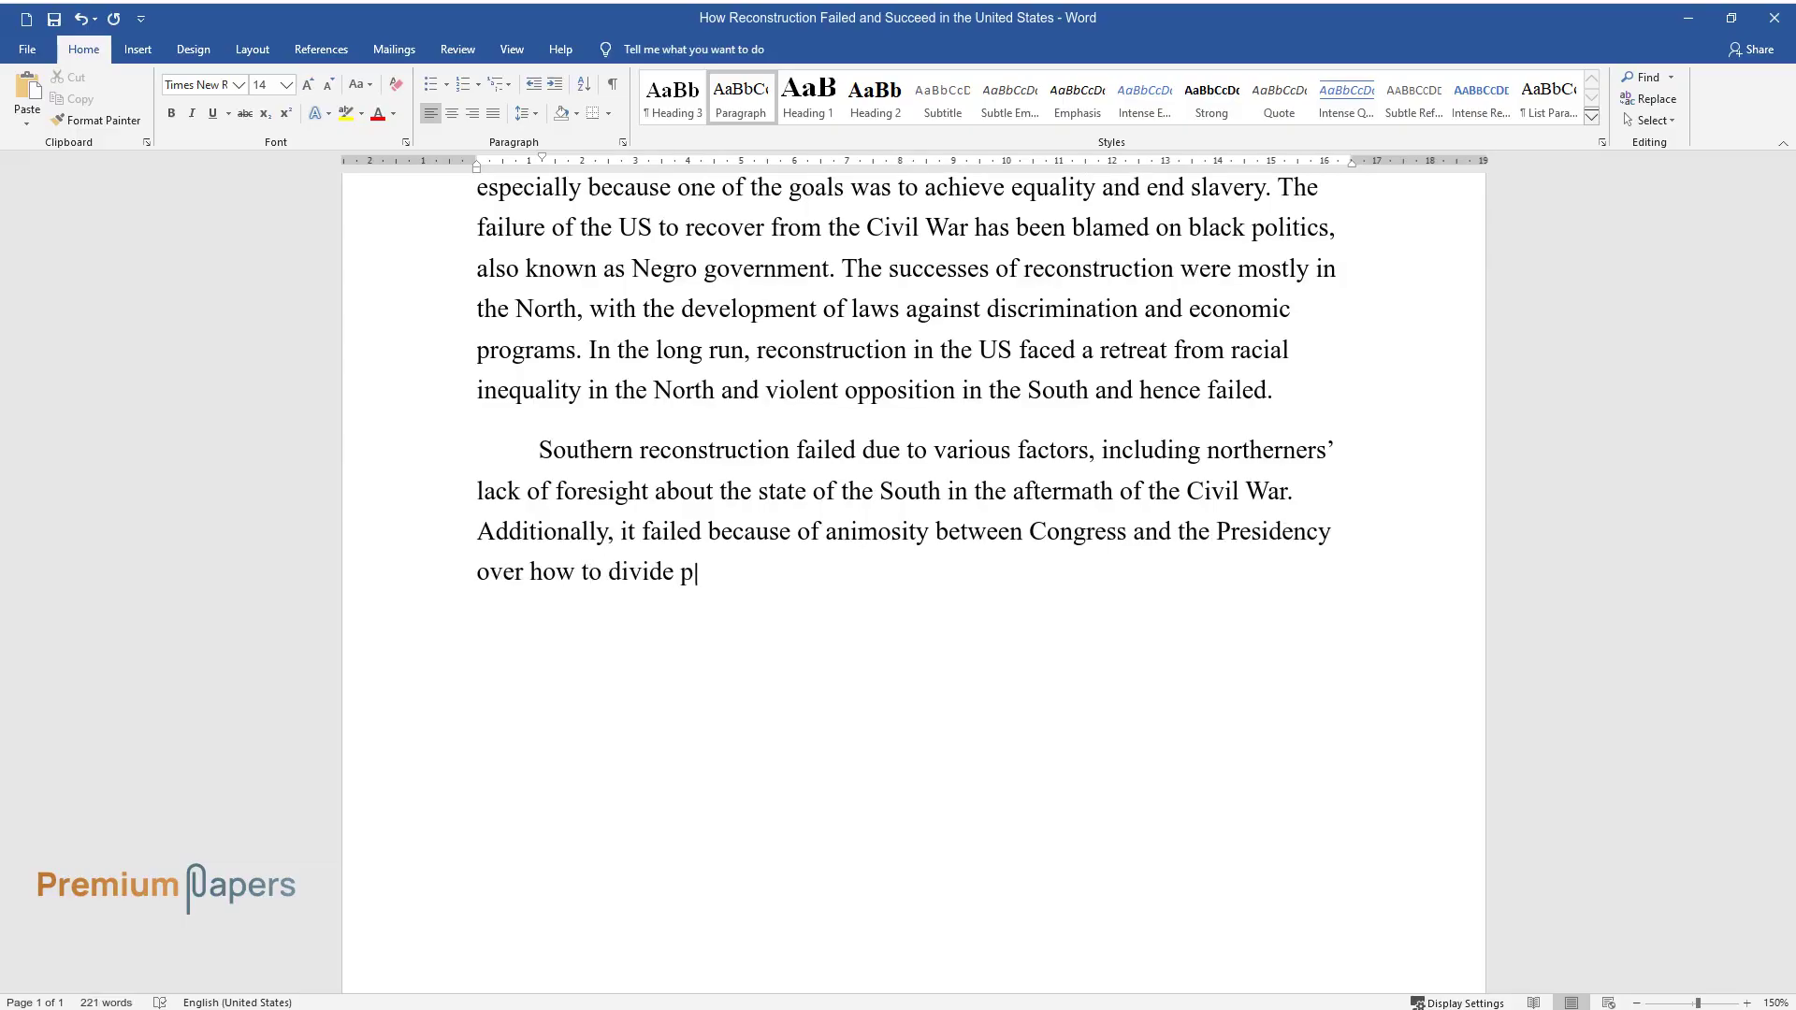
type("ower. For example, the democratic p")
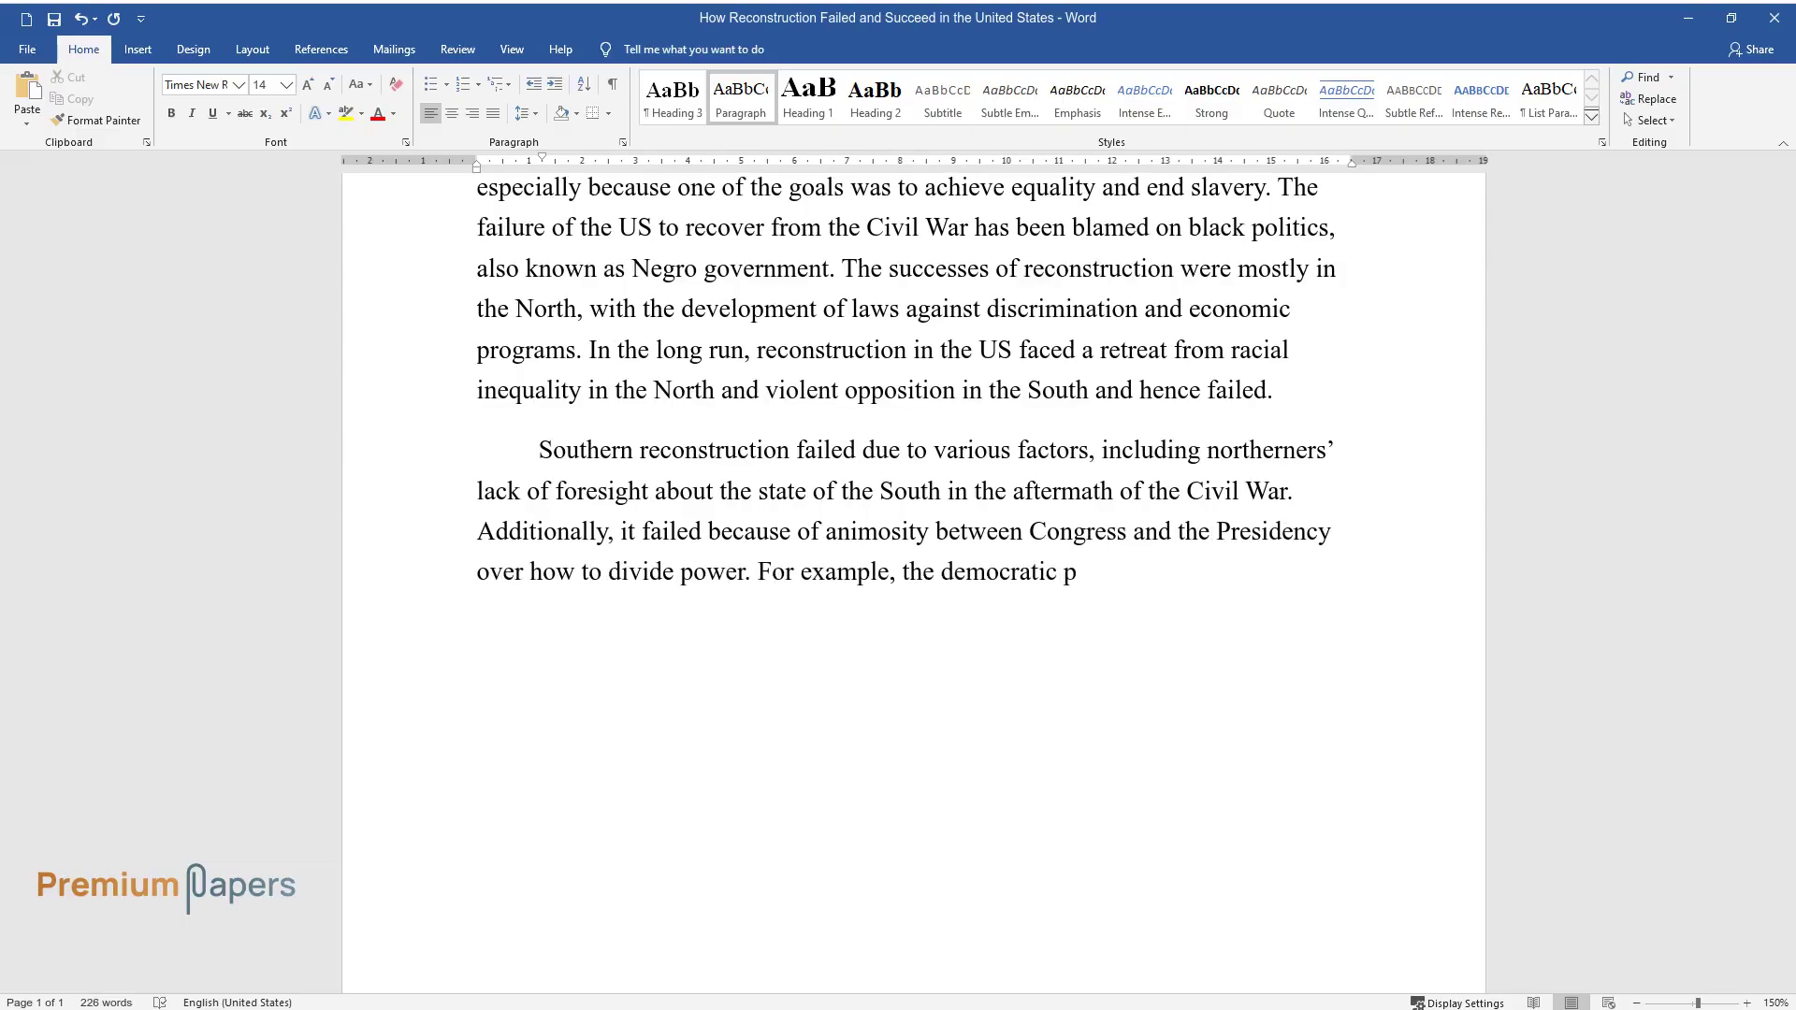
type("arty's control of the House of Representati")
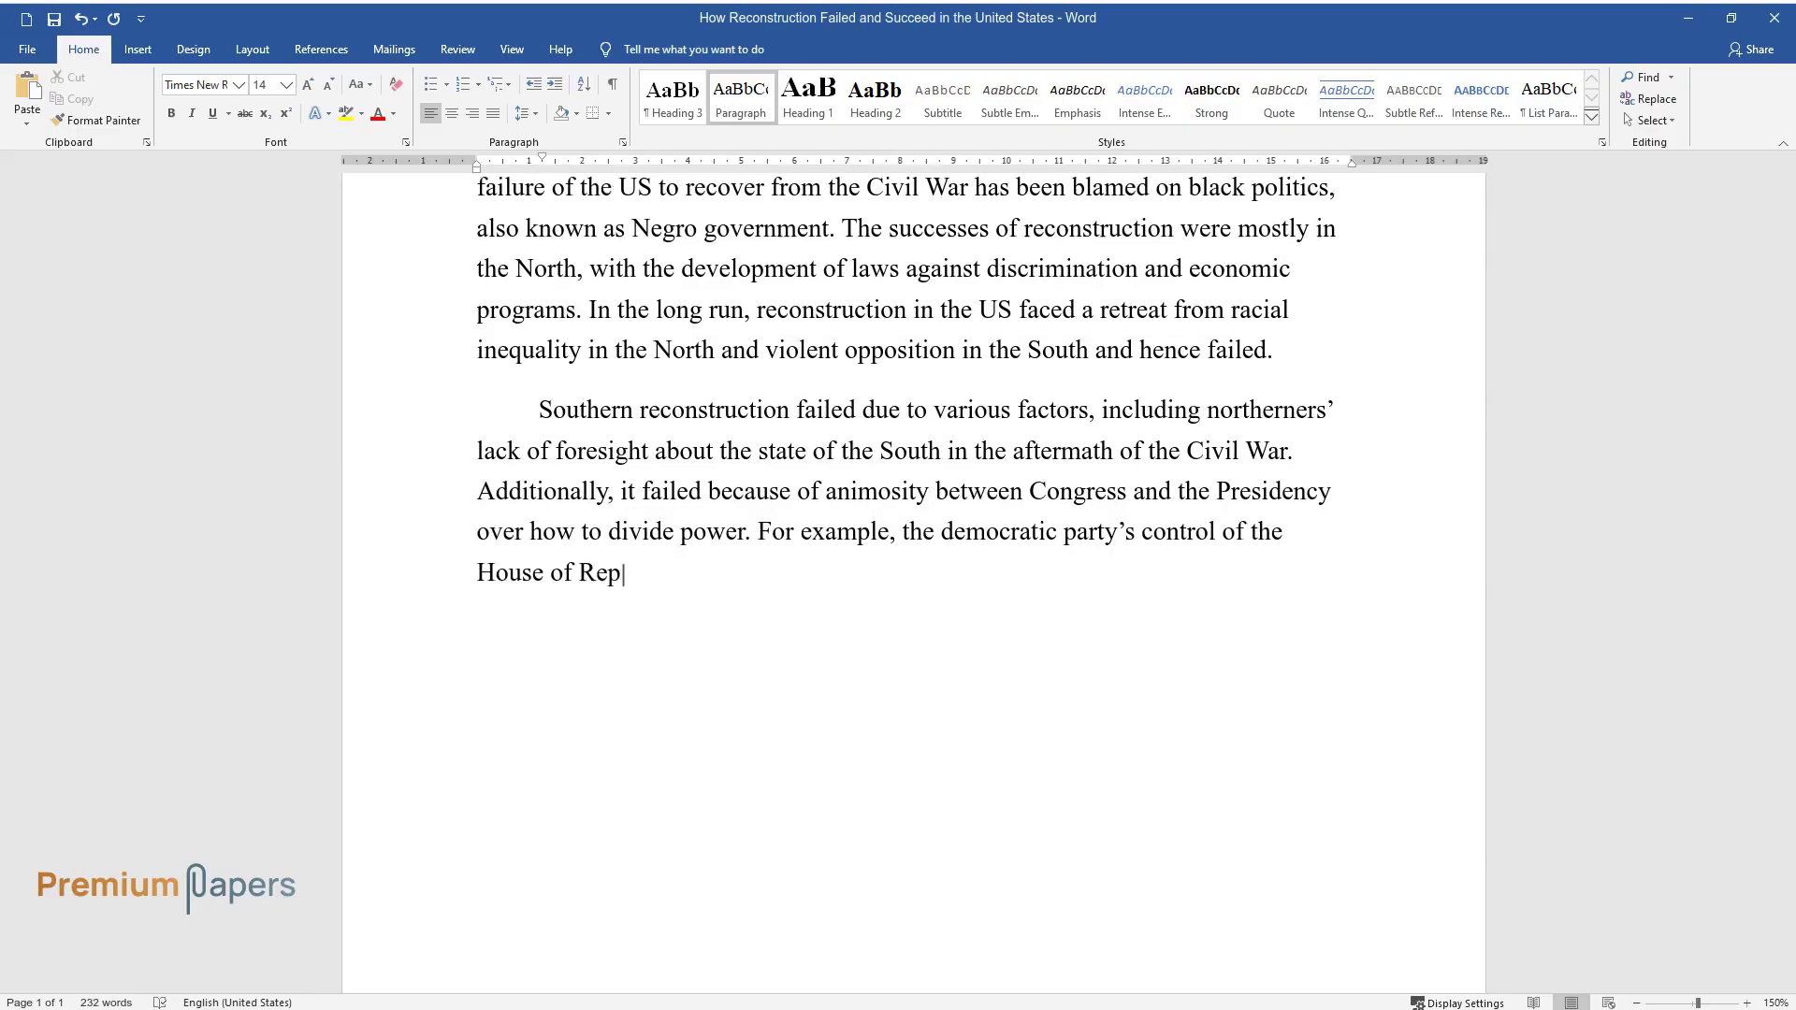
type("ves was growing in 1874, a")
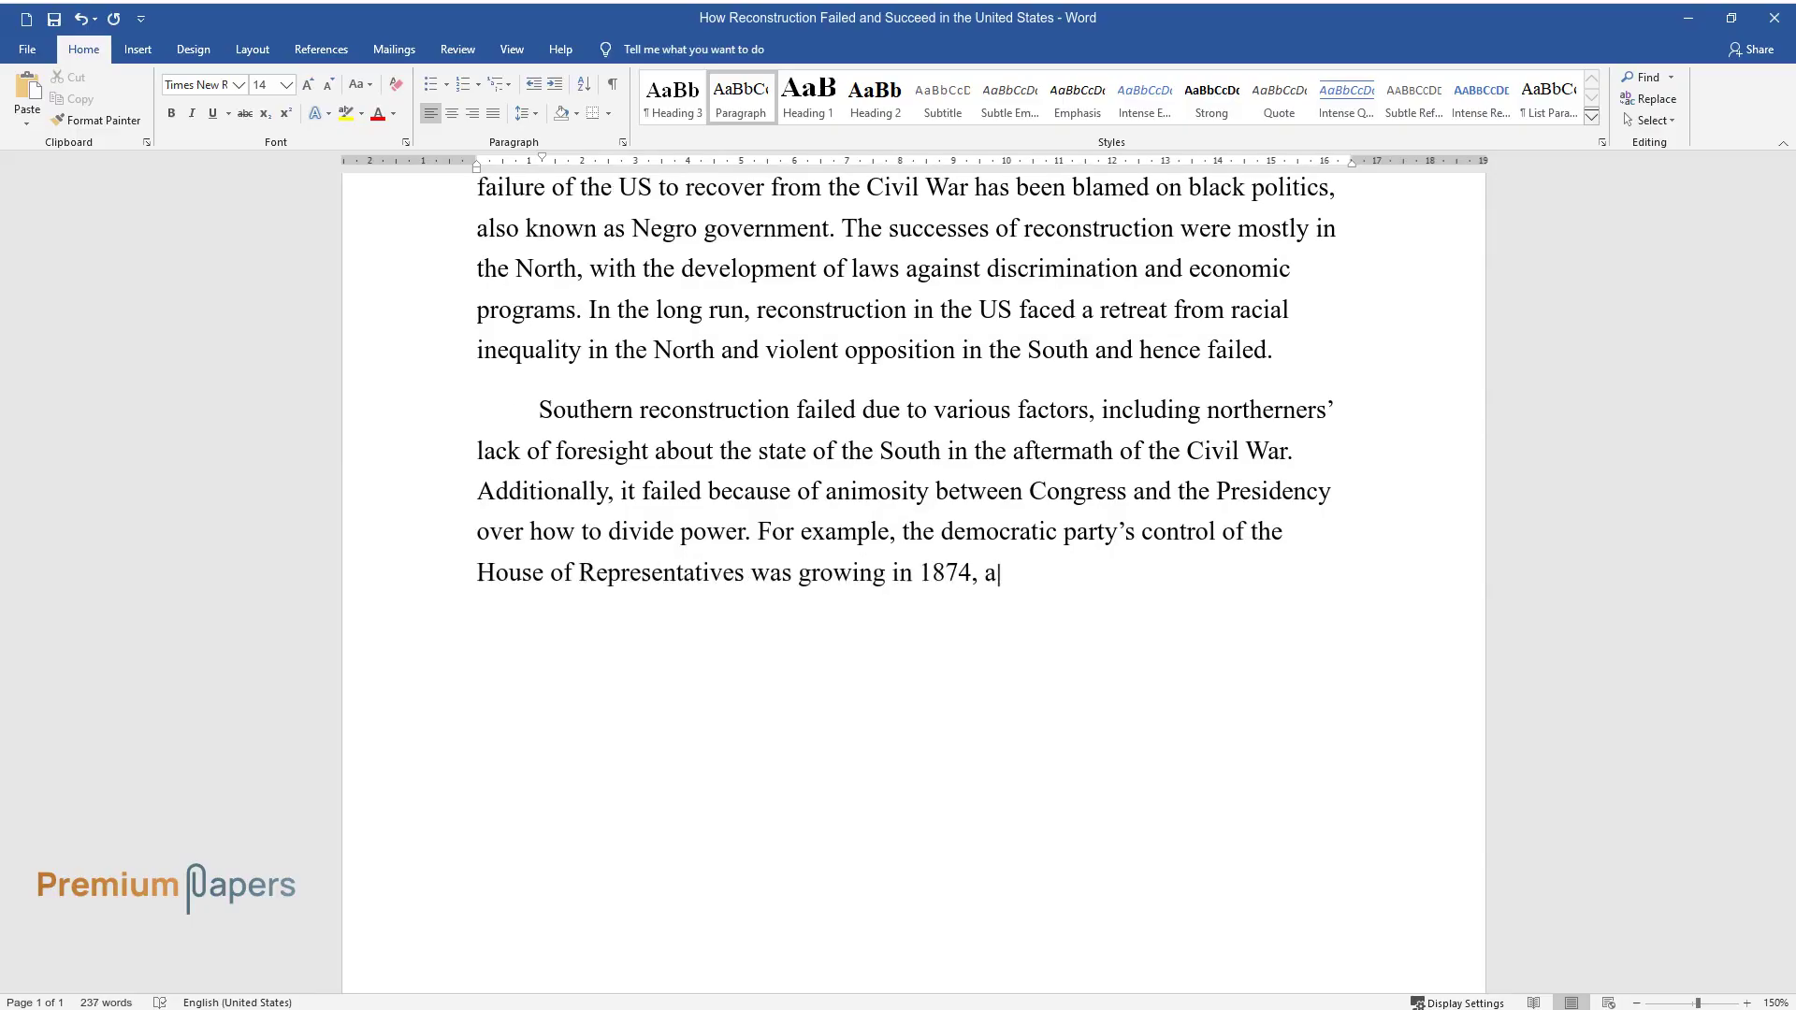
type("nd this resulted in tensions. Addi")
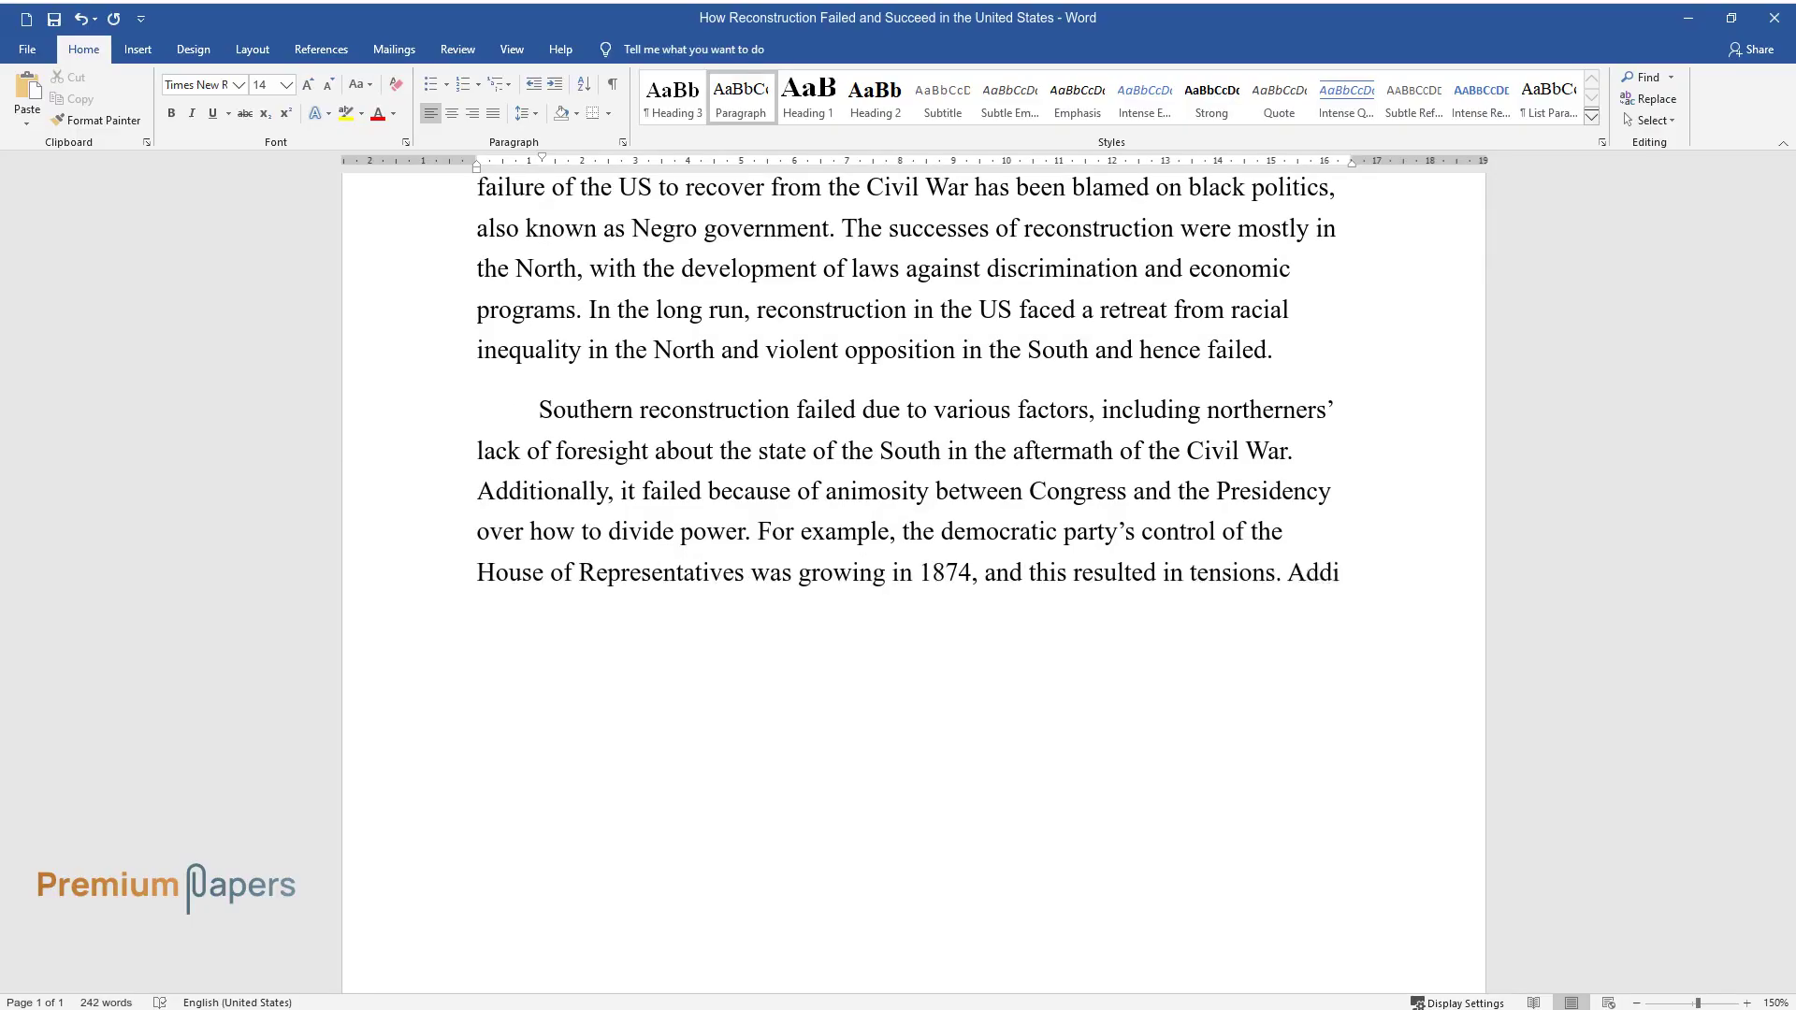
type("tionally, the whites in the South w")
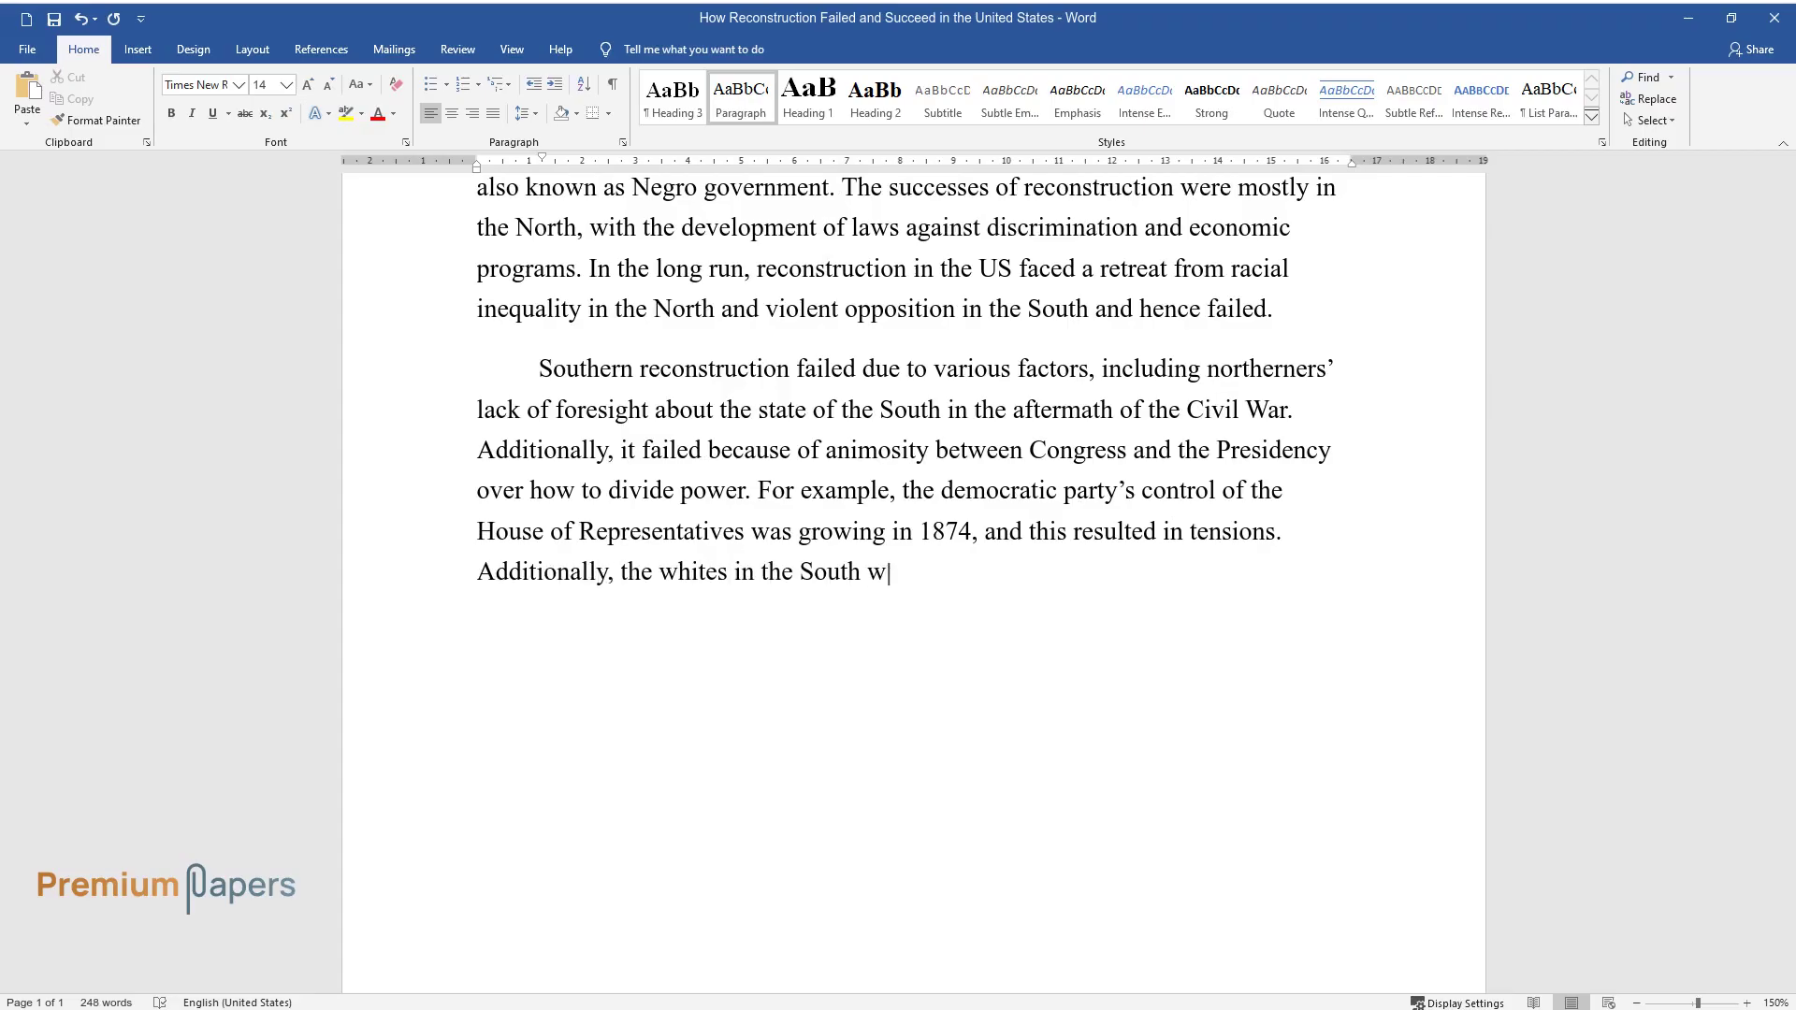
type("ere reluctant to appoint blacks to")
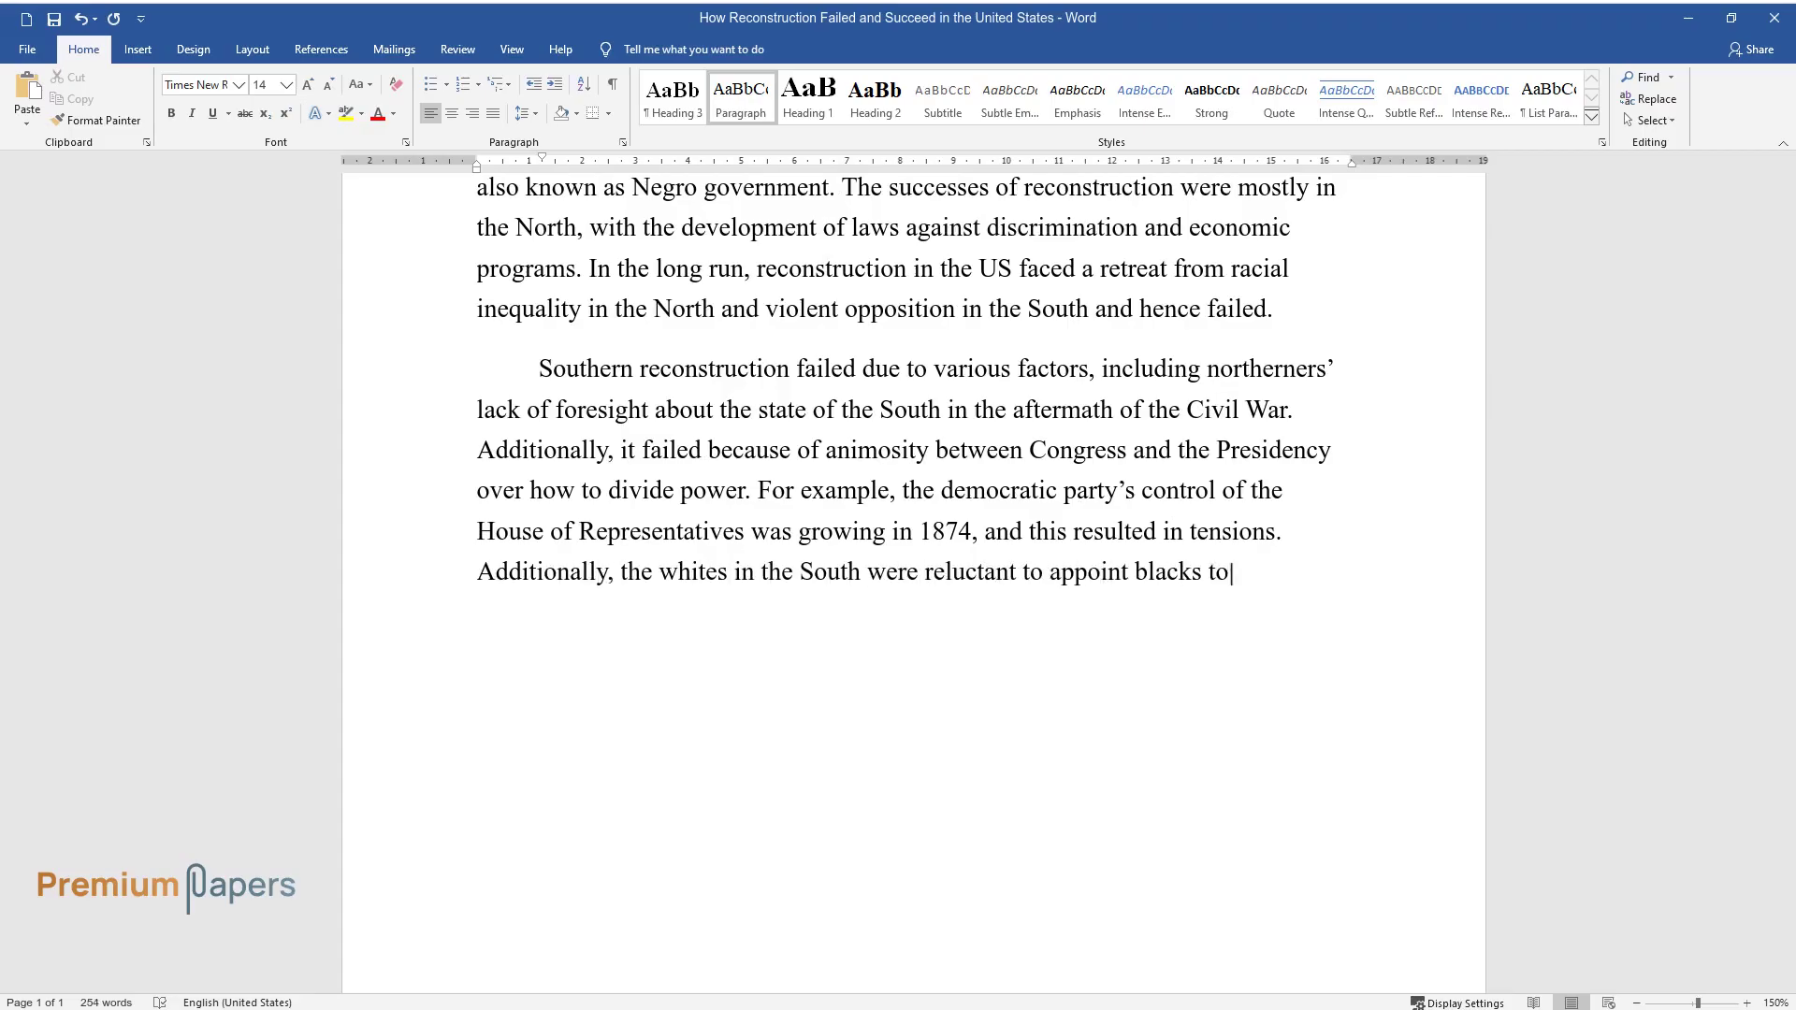
type(" key positions of authority. Africa")
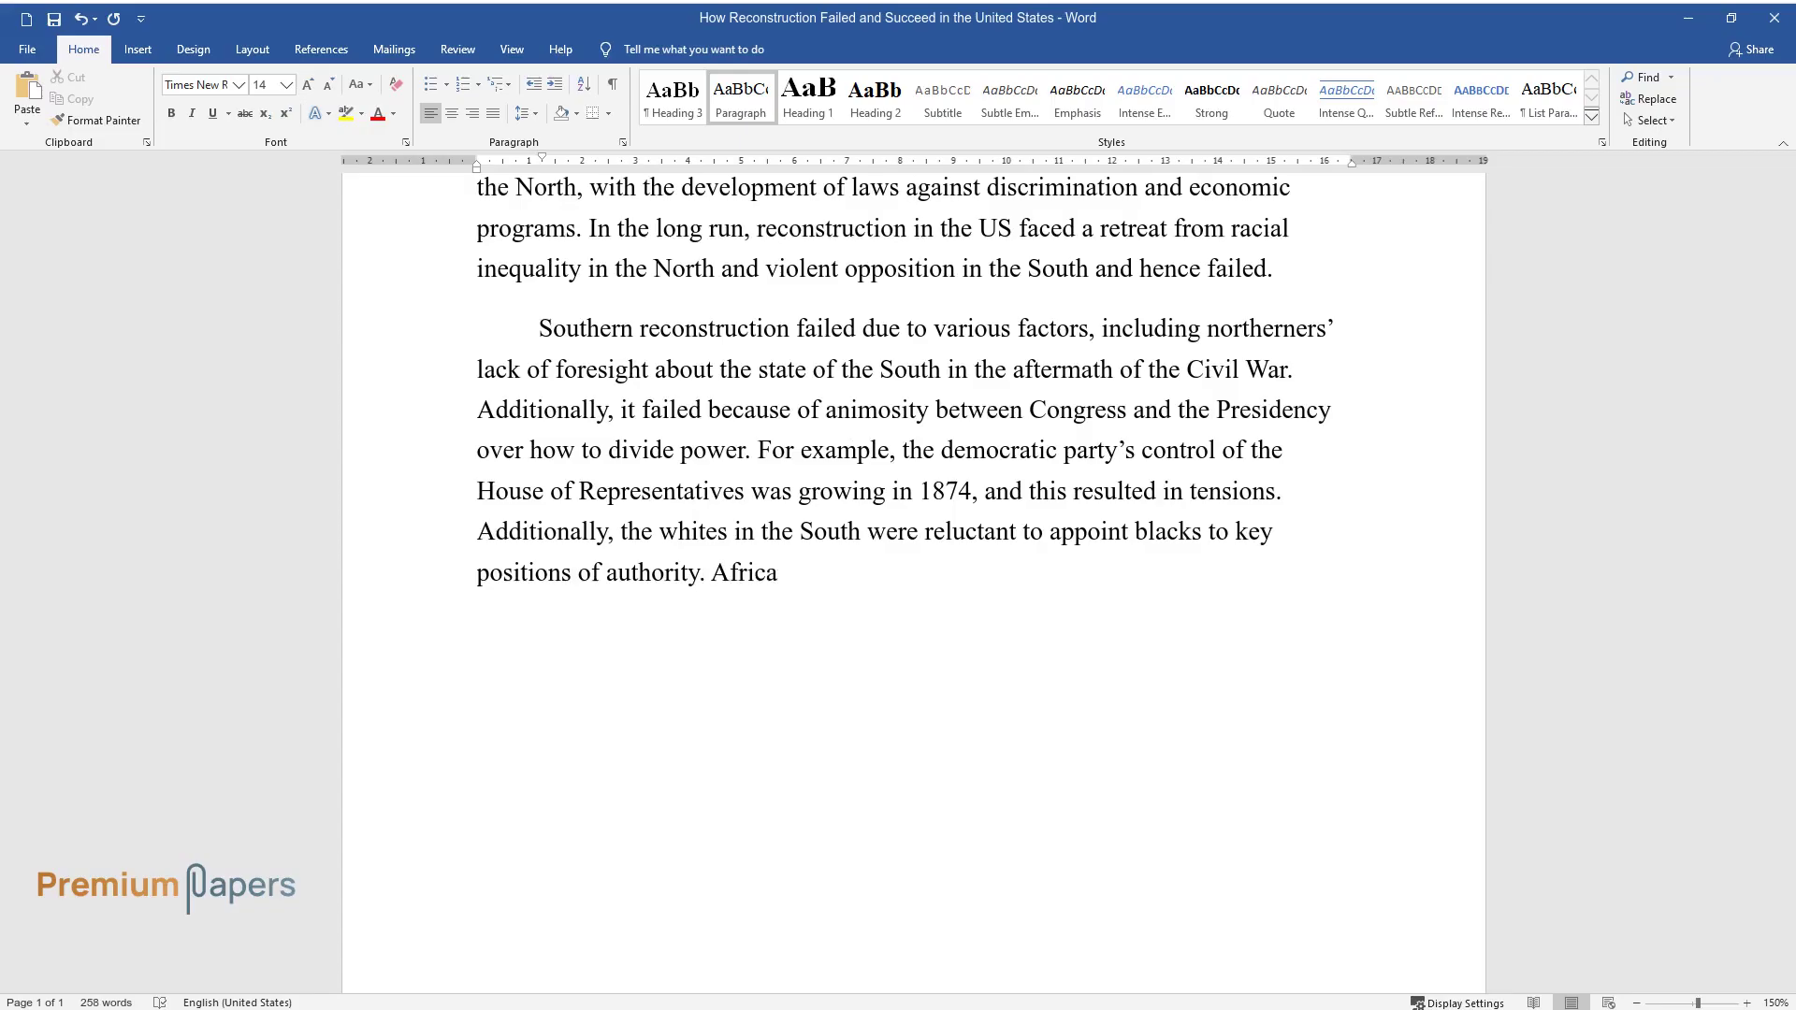
type("n Americans were asked to give up ")
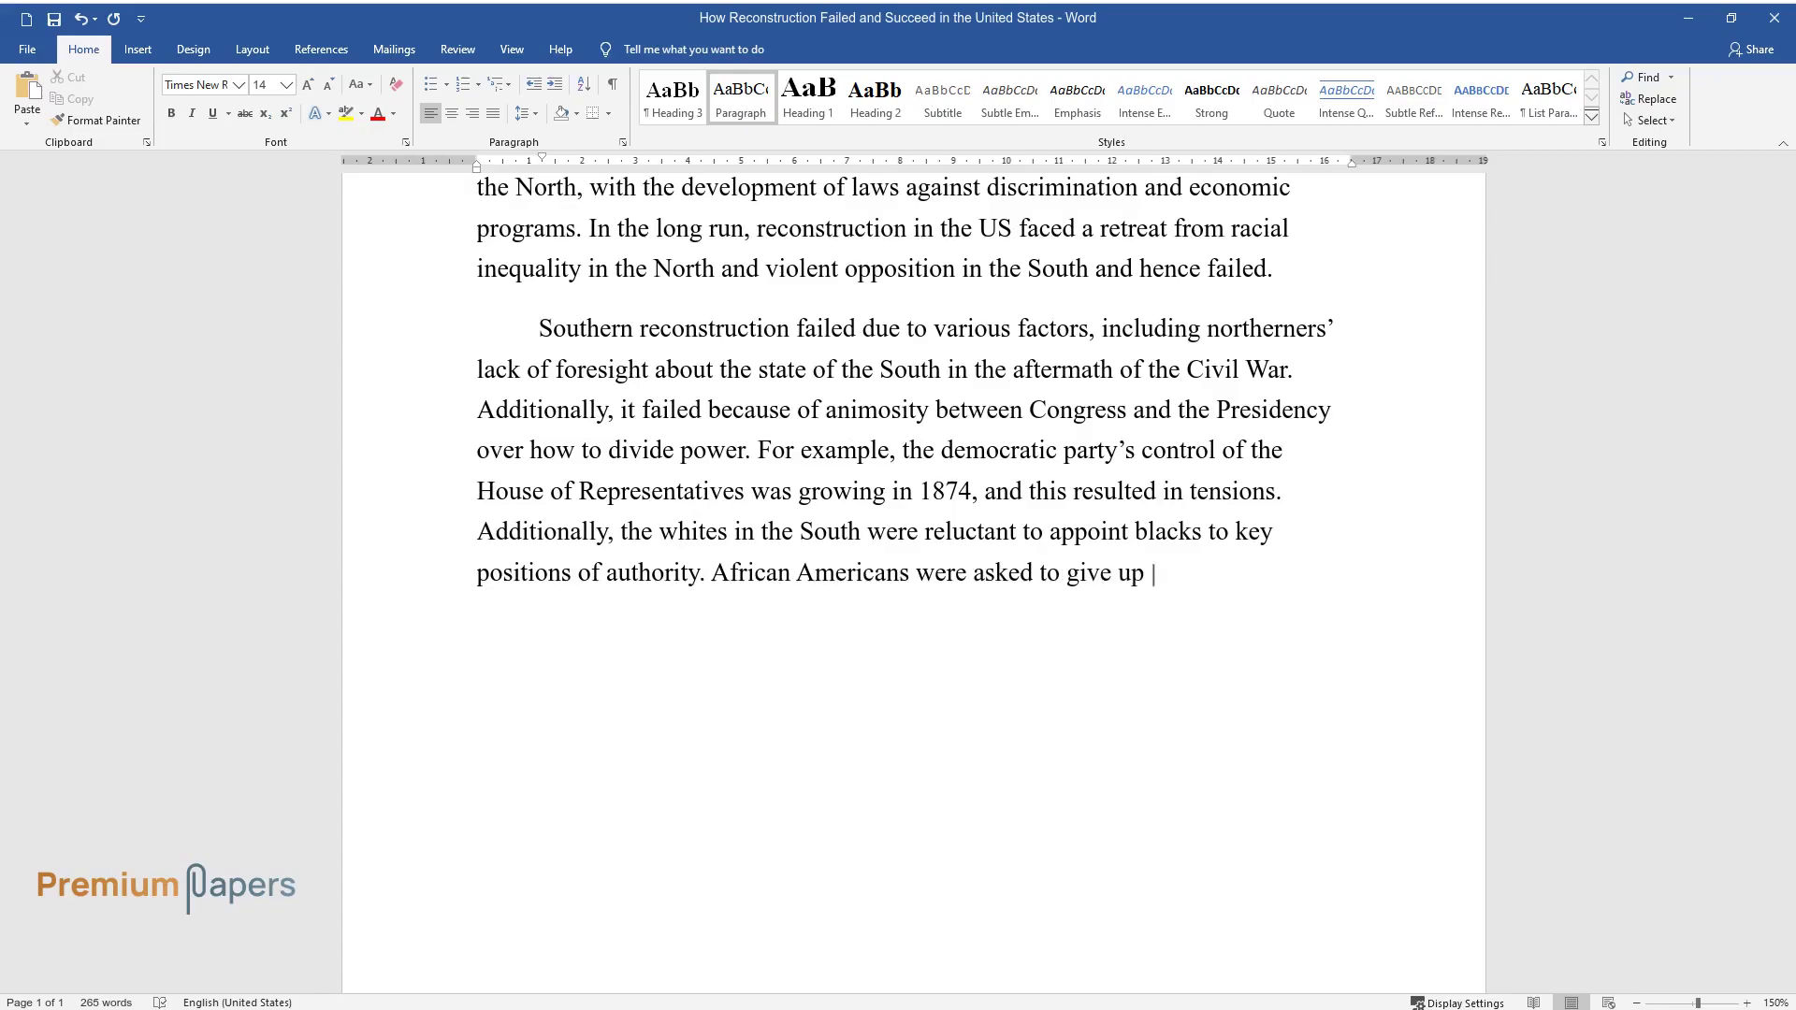
type("their political power, ins")
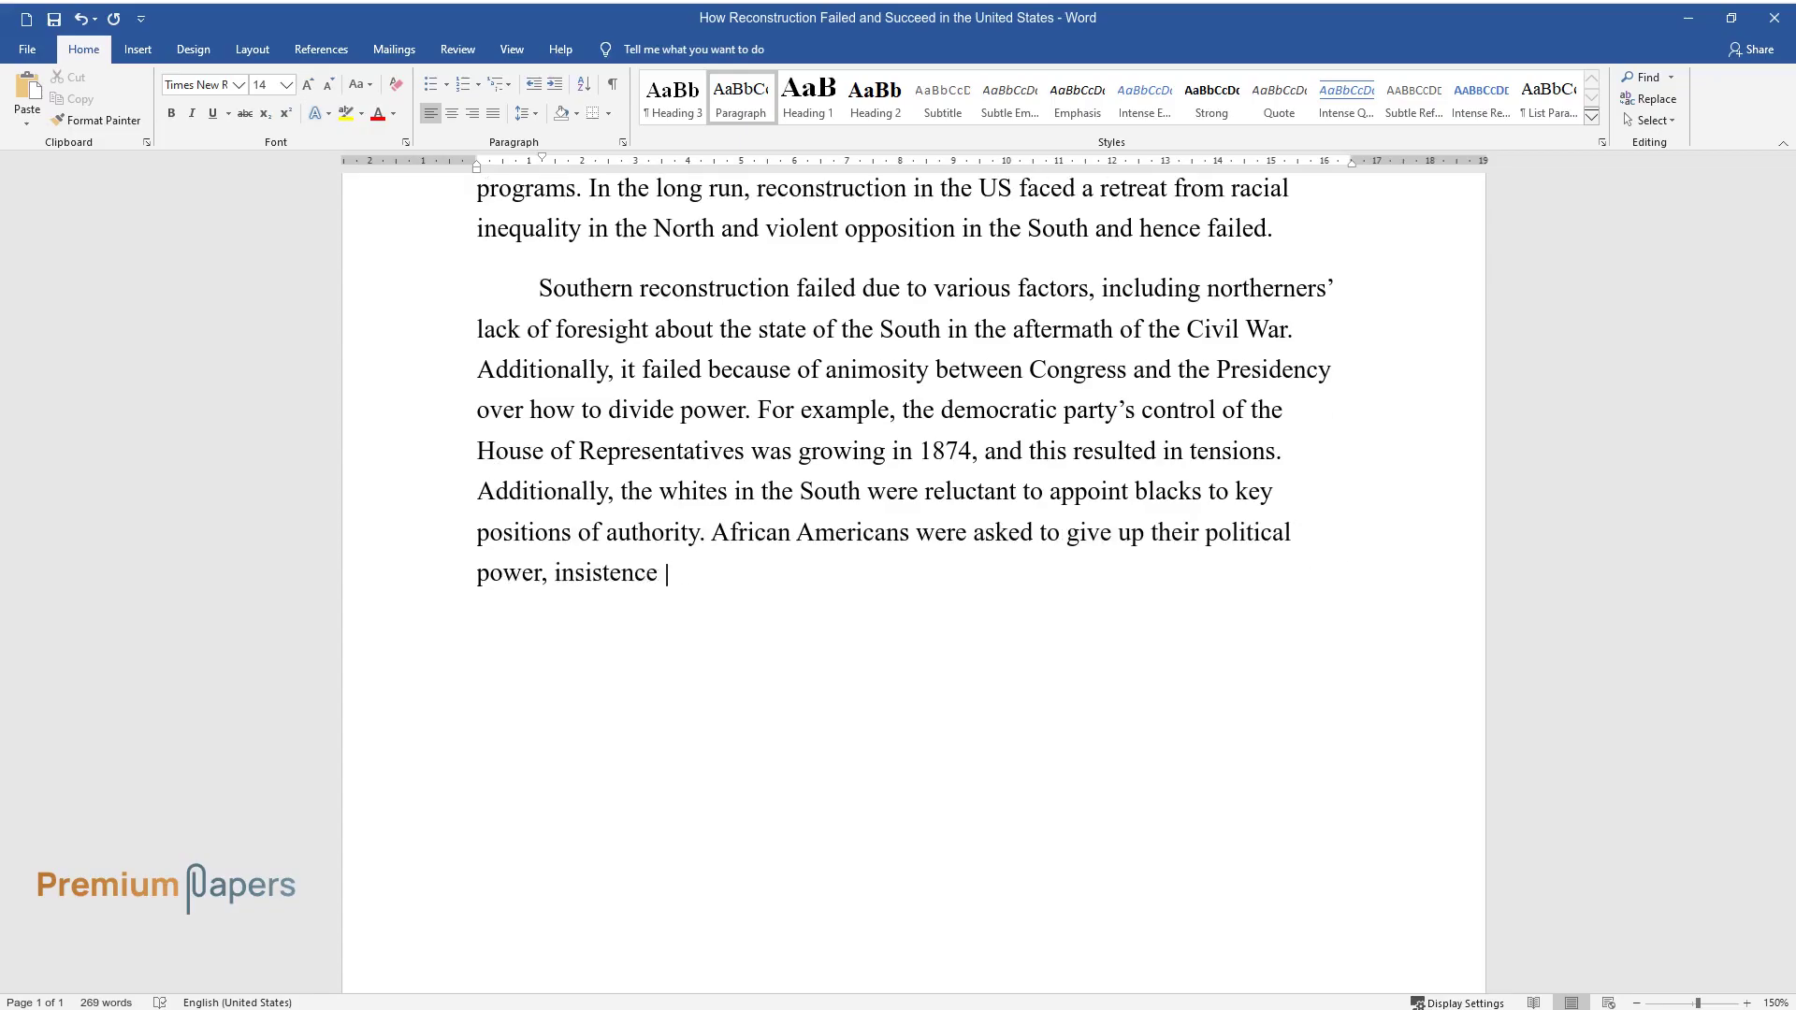
type("istence on civil rights, and higher educati")
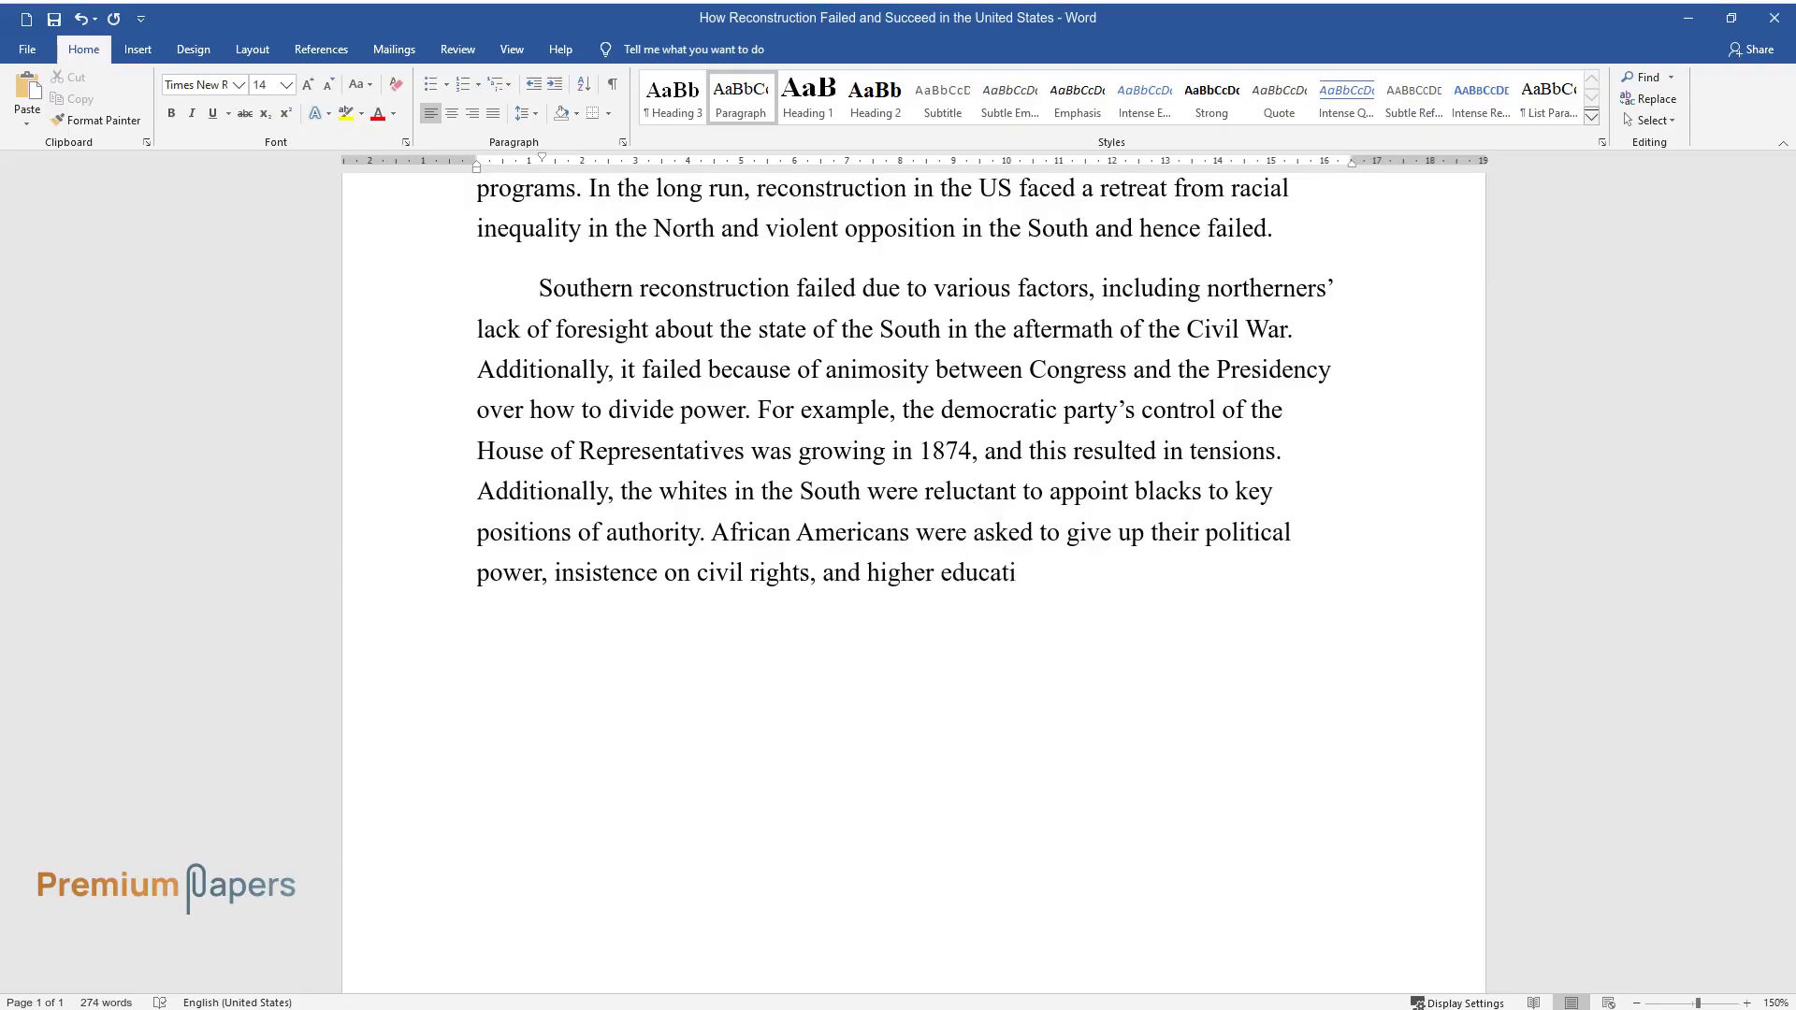
type("on. While there were several movem")
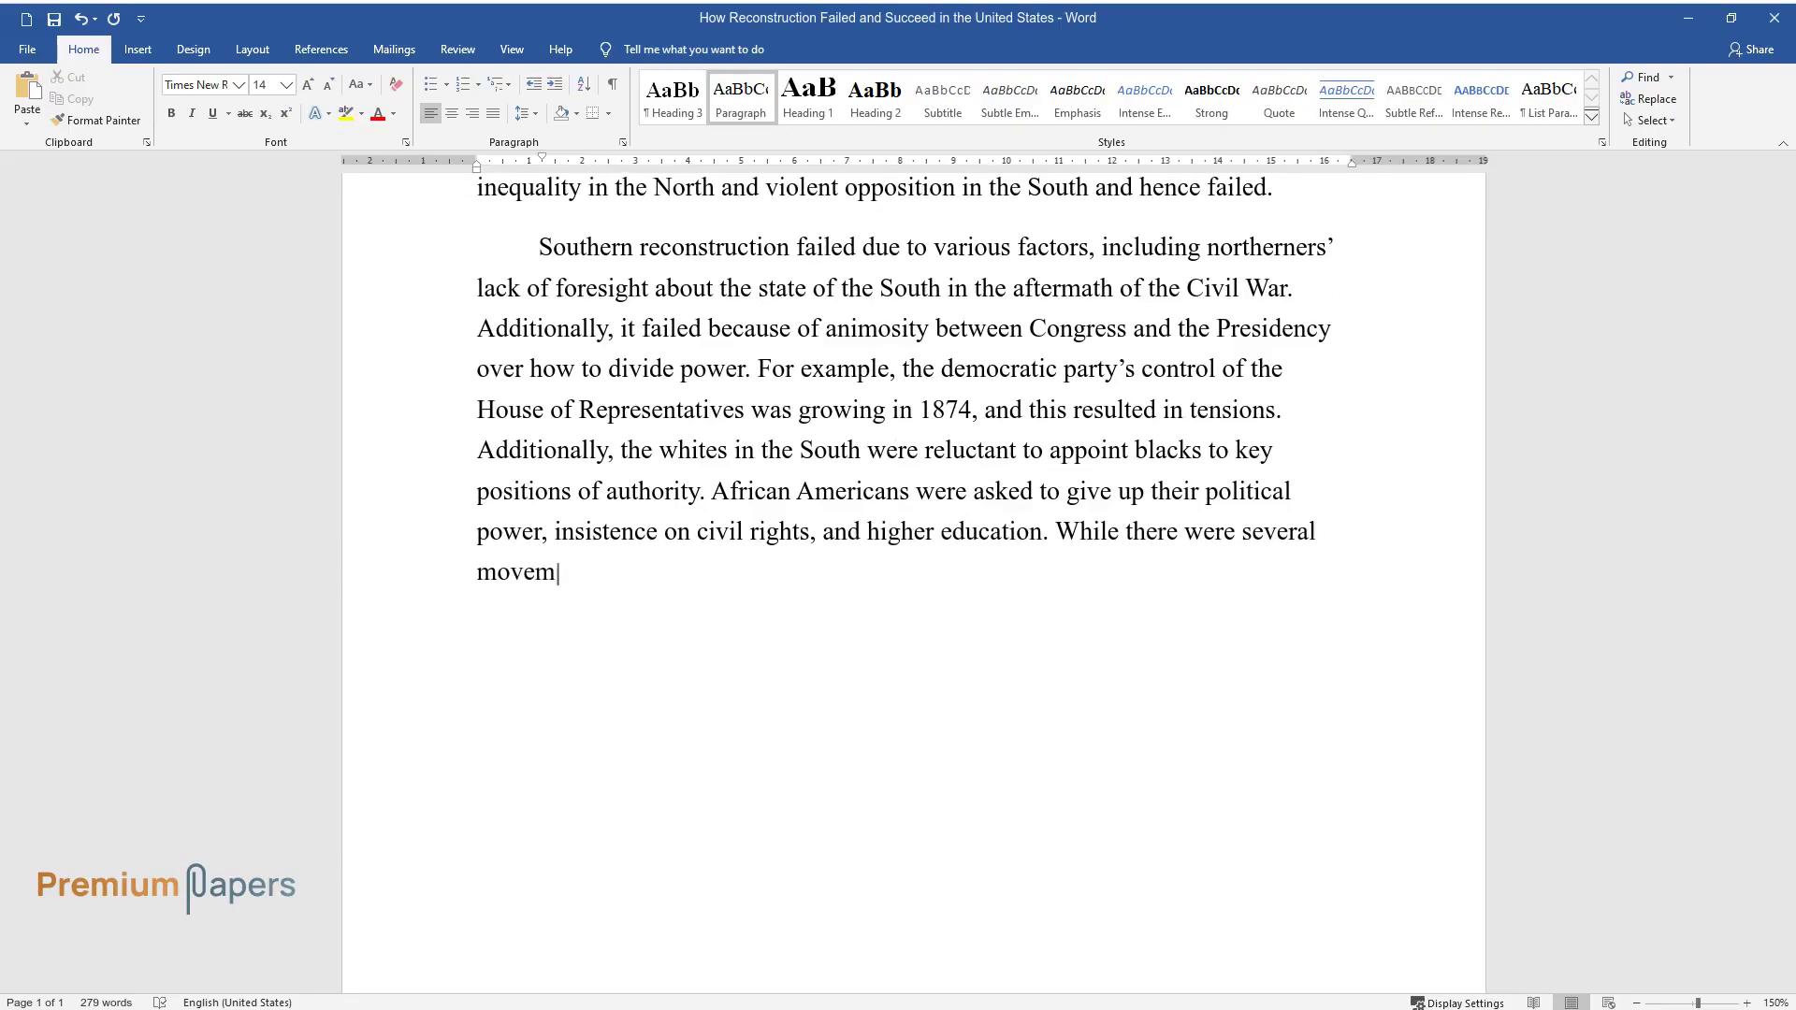
type("ents to help the blacks, any effort")
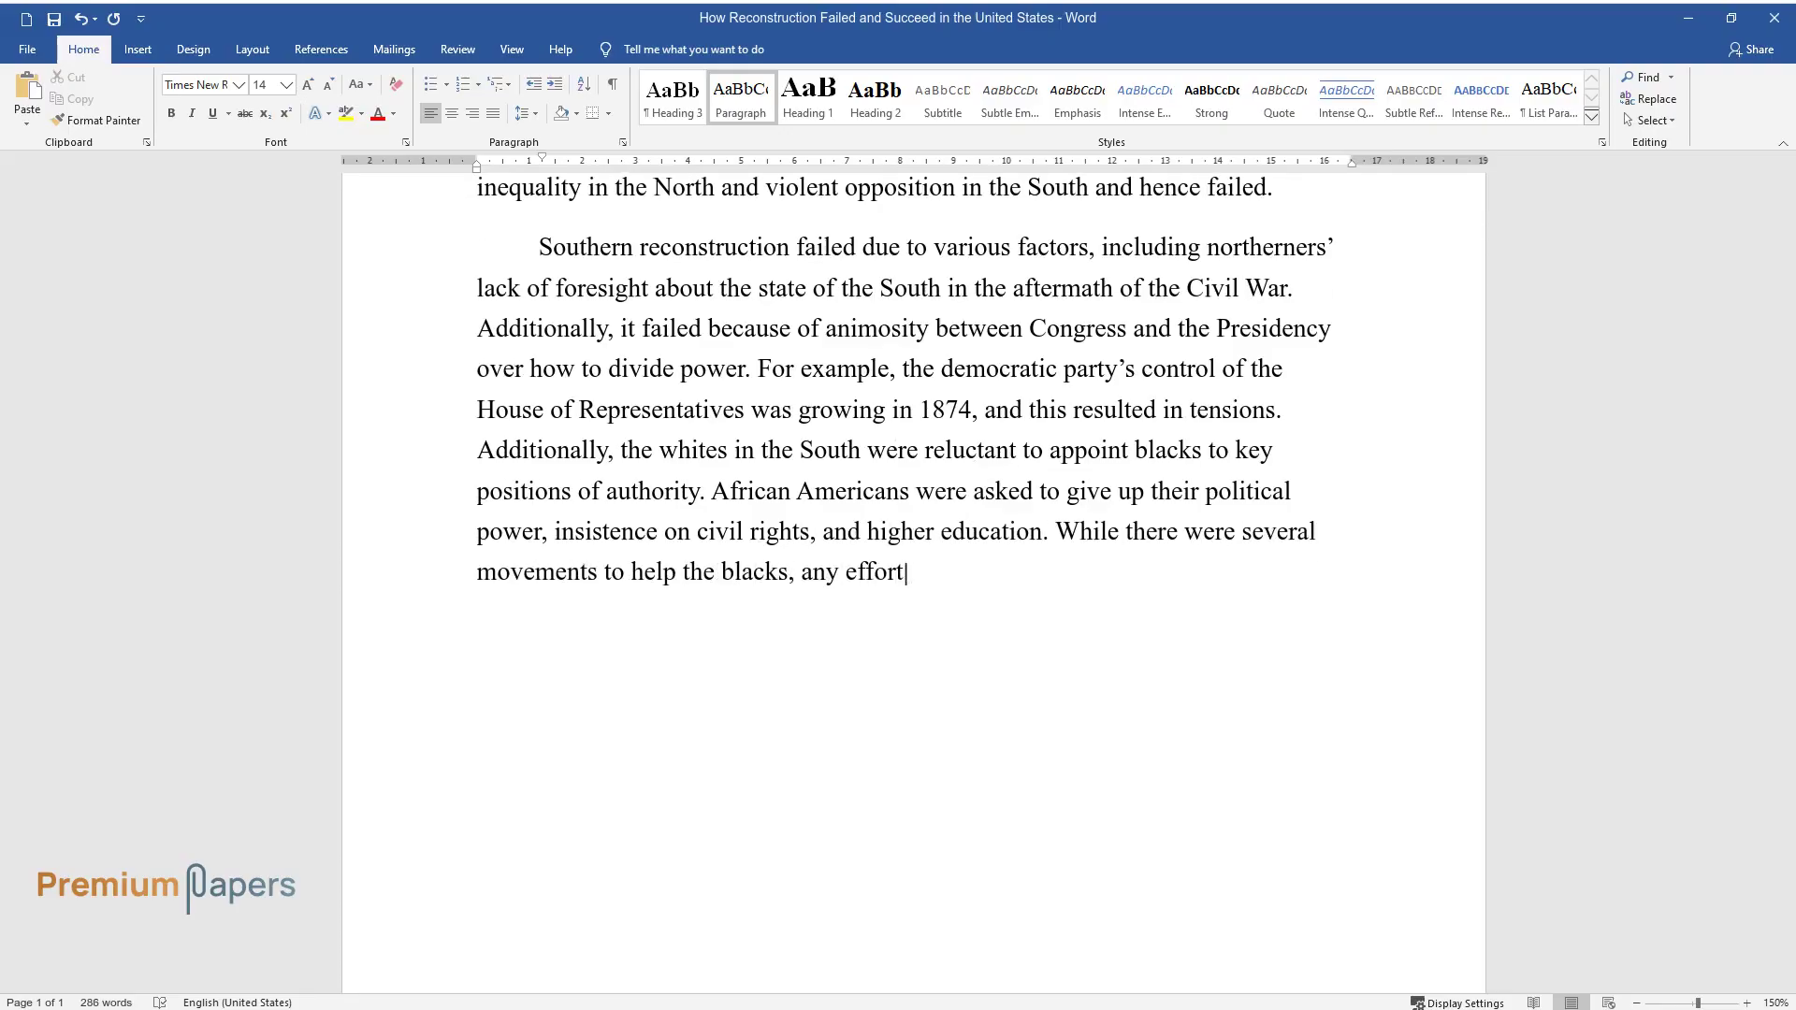
type(" was challenged, and more cases of")
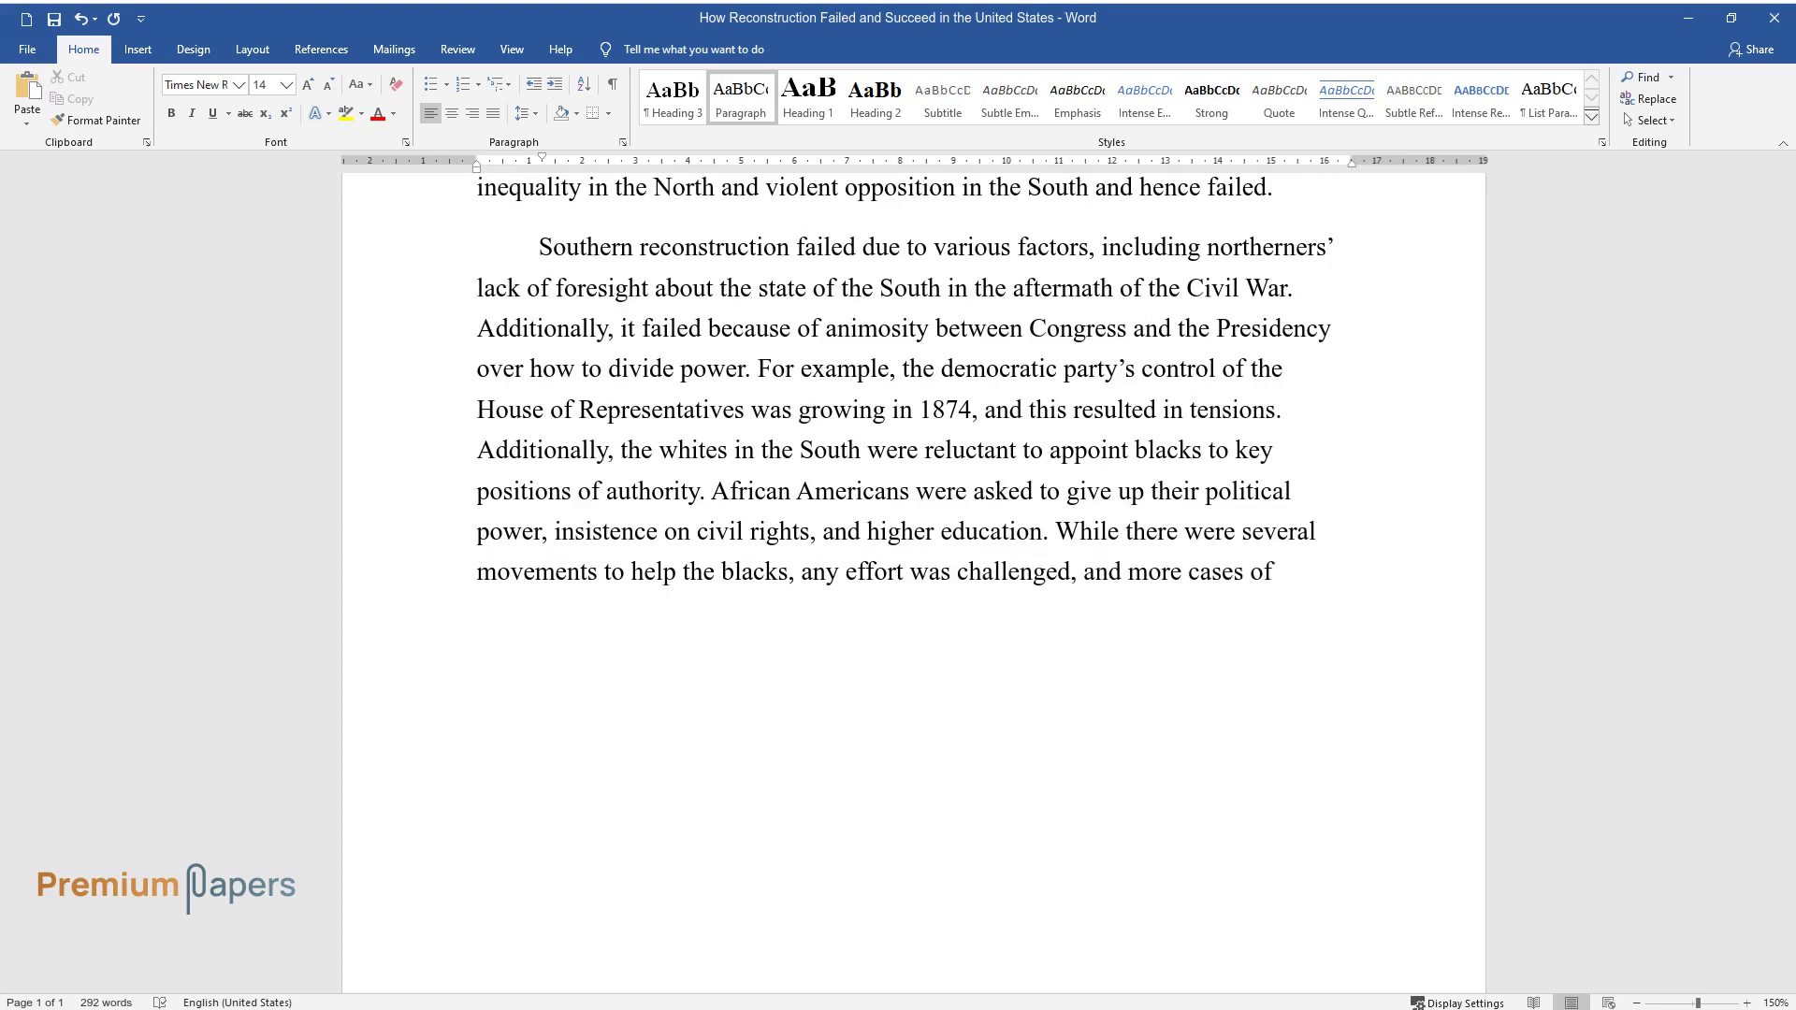
type(" discrimination and racism continue")
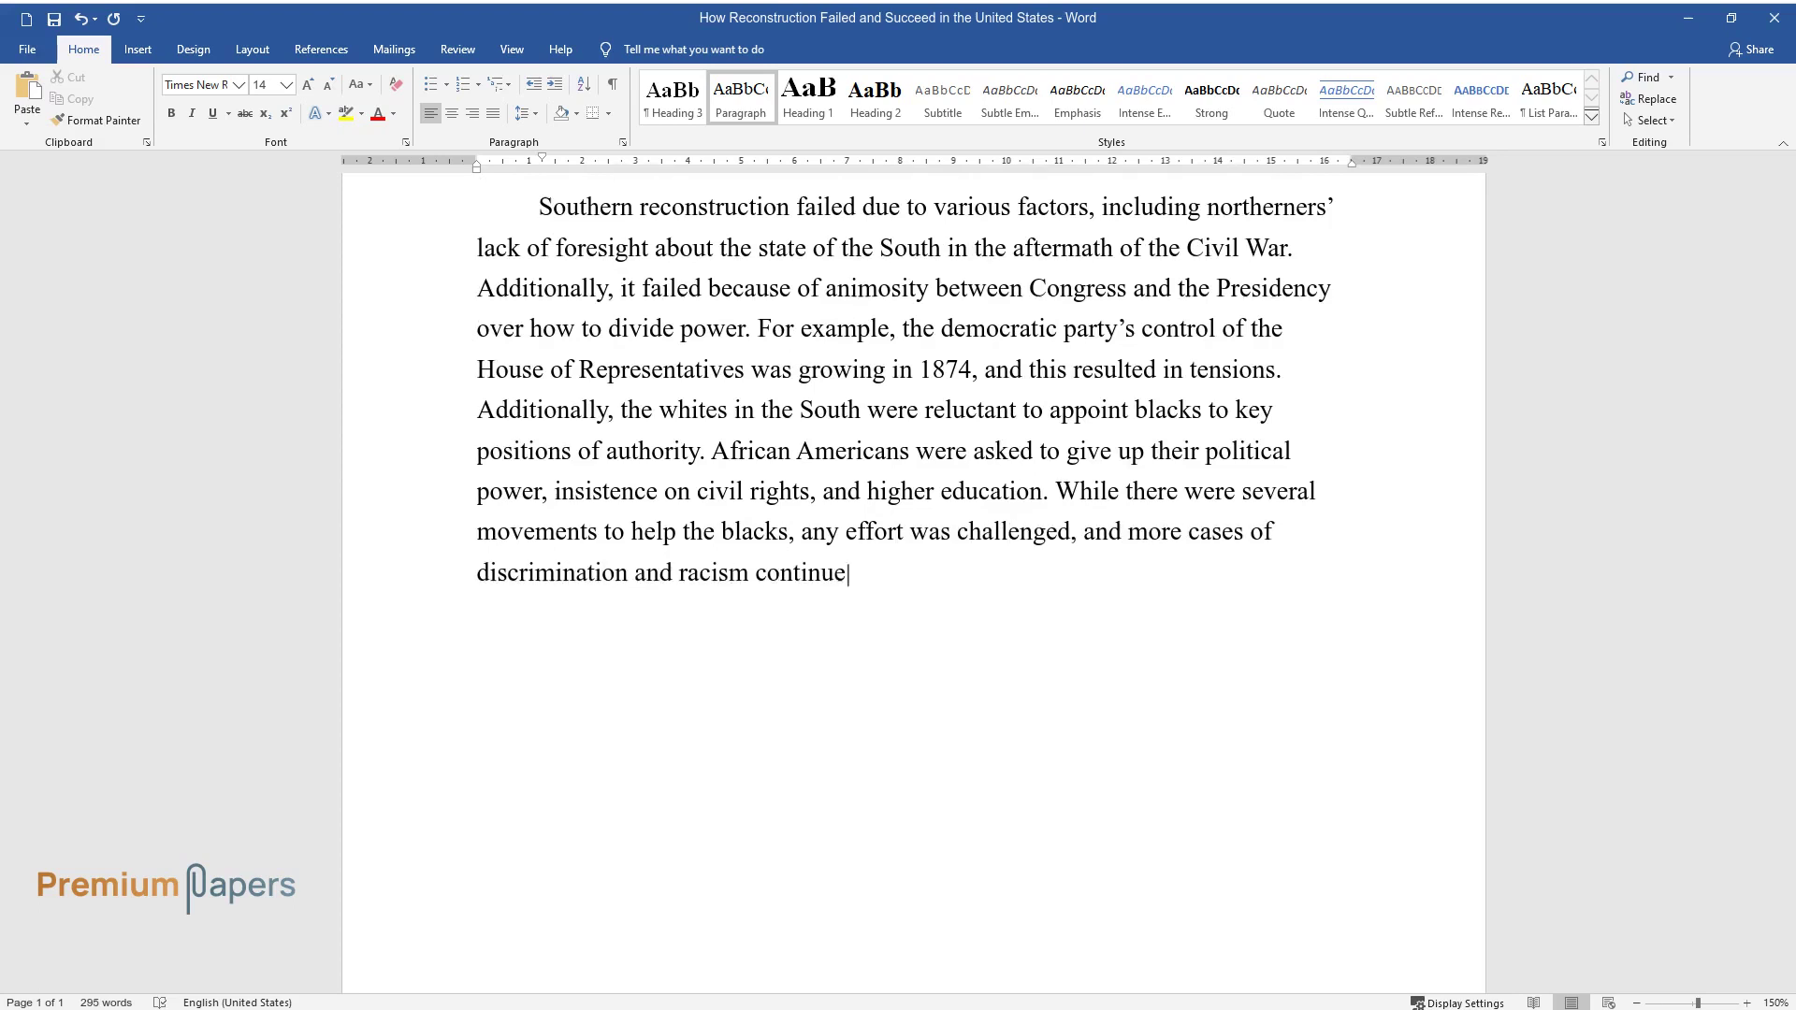
type("d throughout the period.")
Finish the Southern reconstruction paragraph at 'throughout the period.' and start a new paragraph
key("Return")
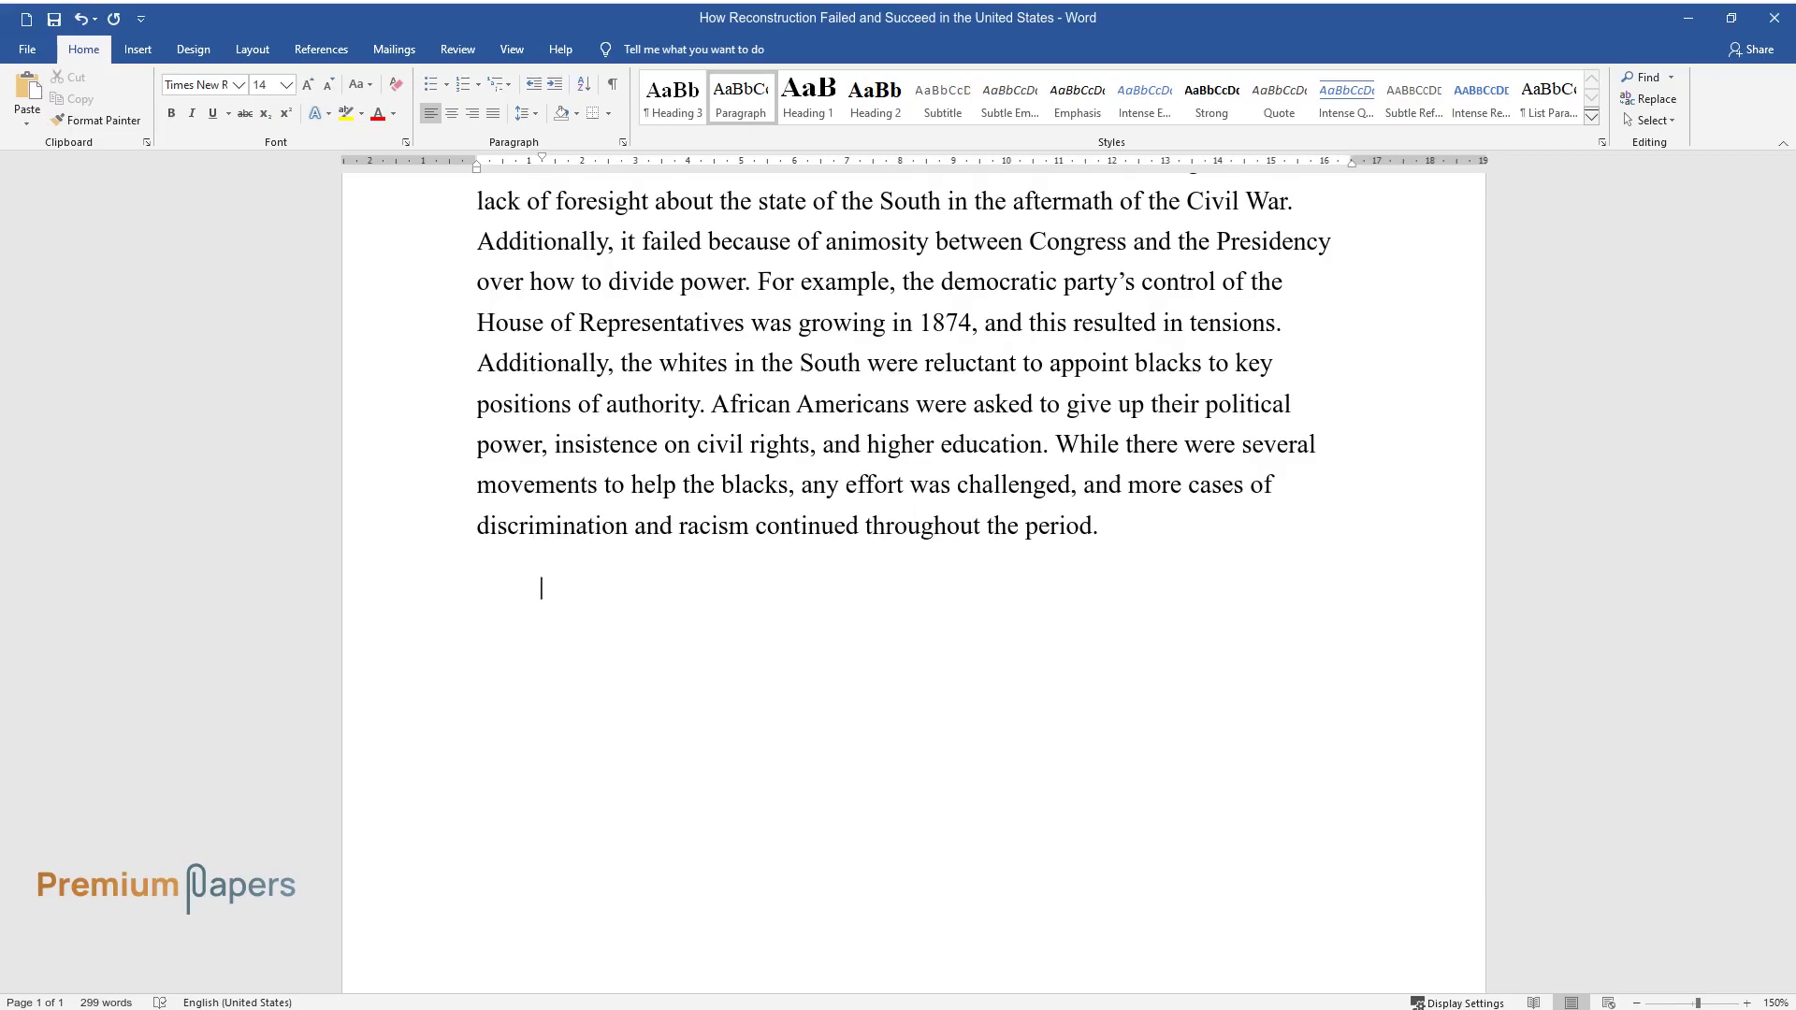
Type the paragraph opening 'Although the initial plan to rebuild the South seemed promising…' through 'when 1876 began.'
type("Although the initial pla")
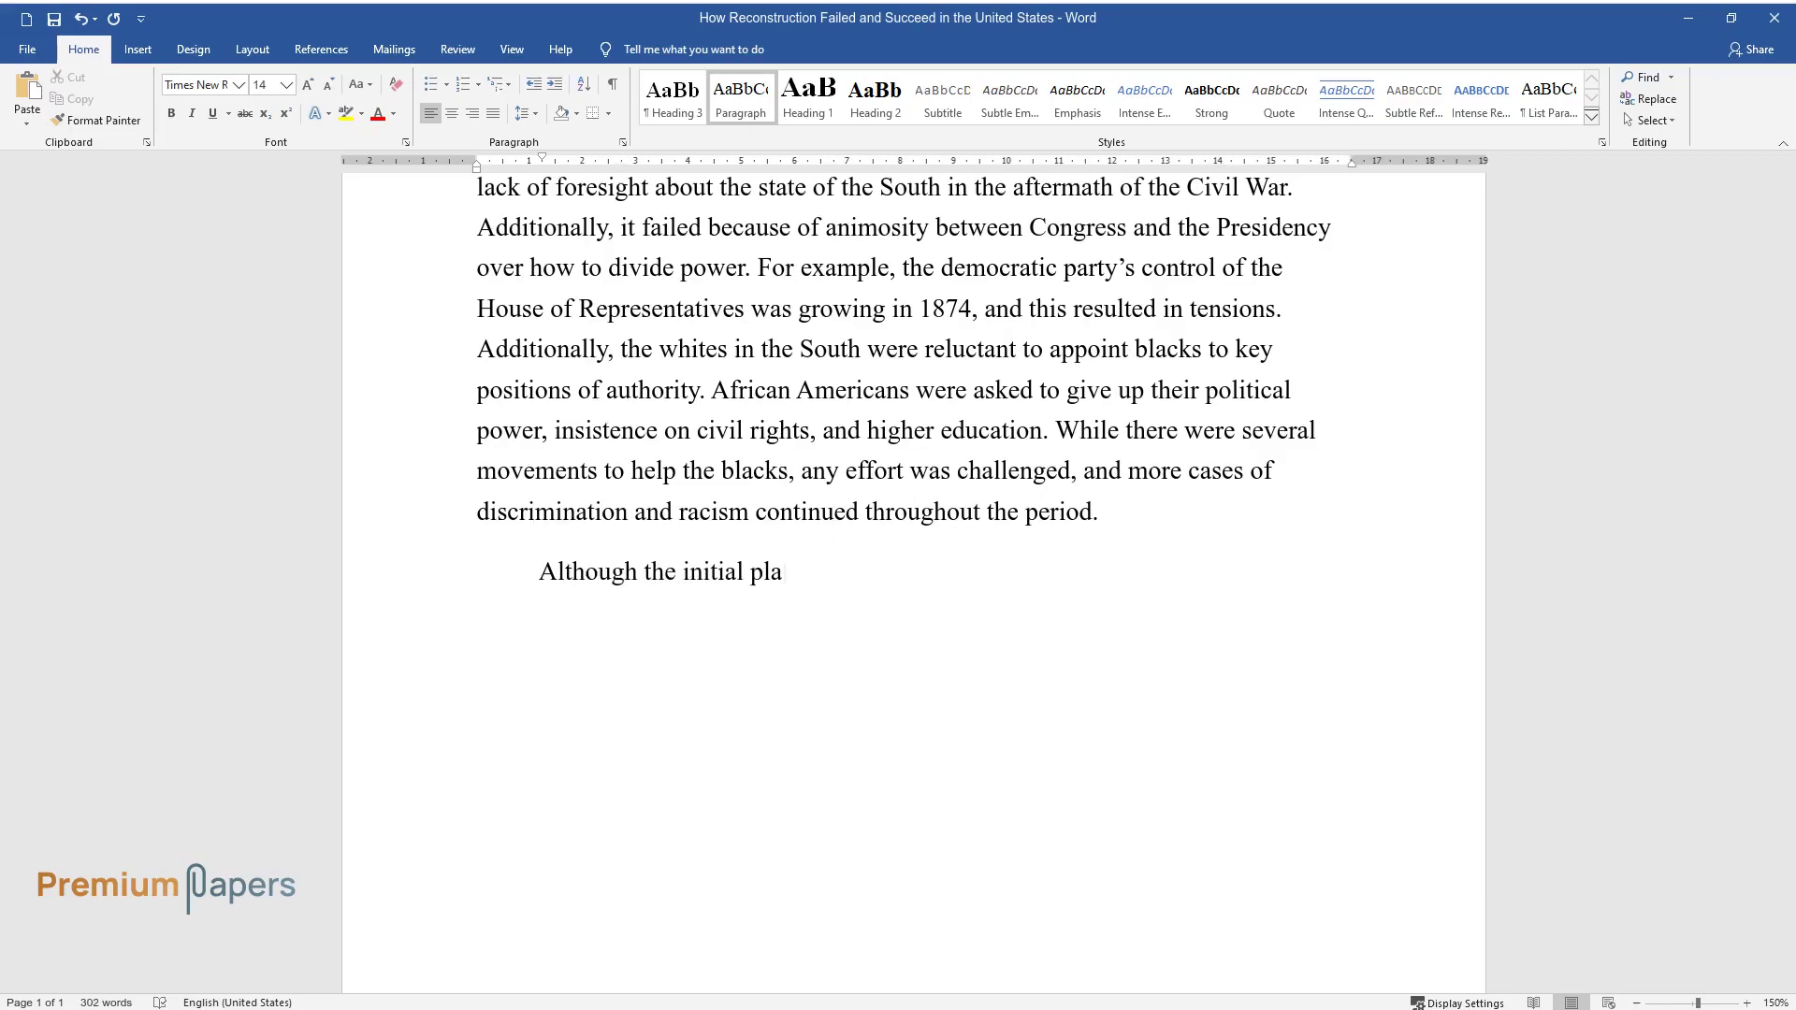
type("n to rebuild the South seemed prom")
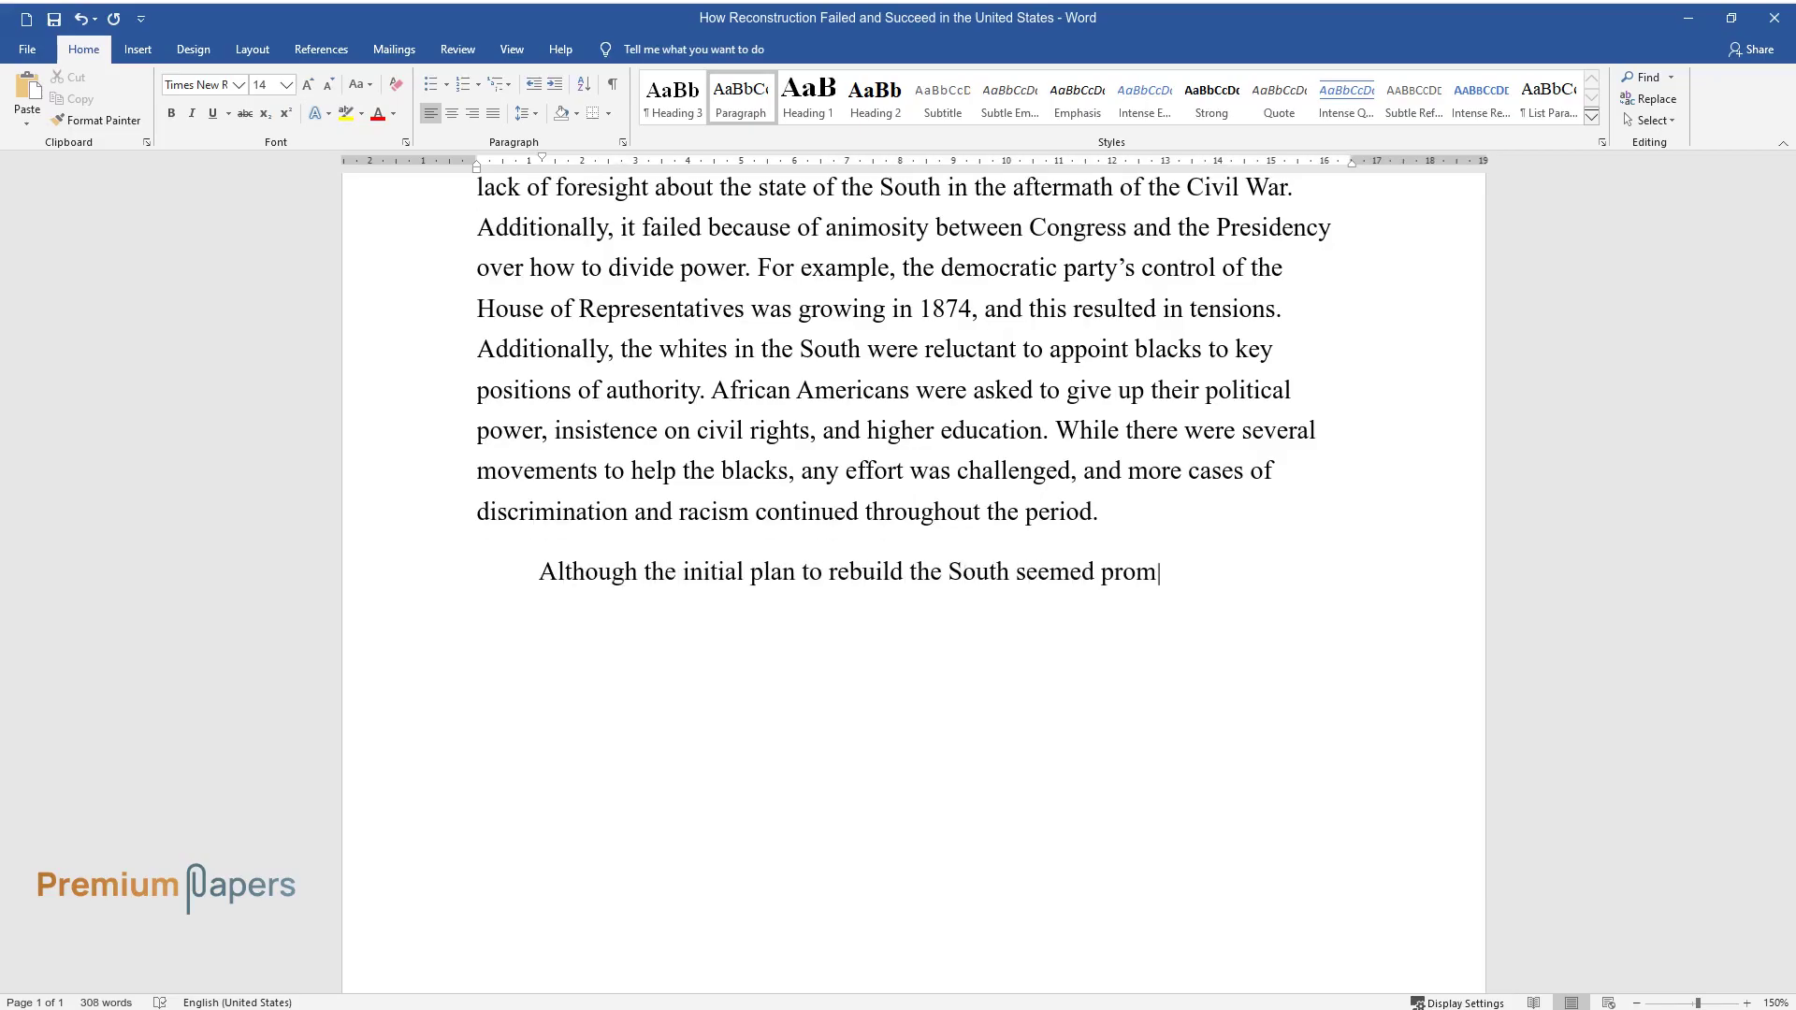
type("ising, the strict restrictions and")
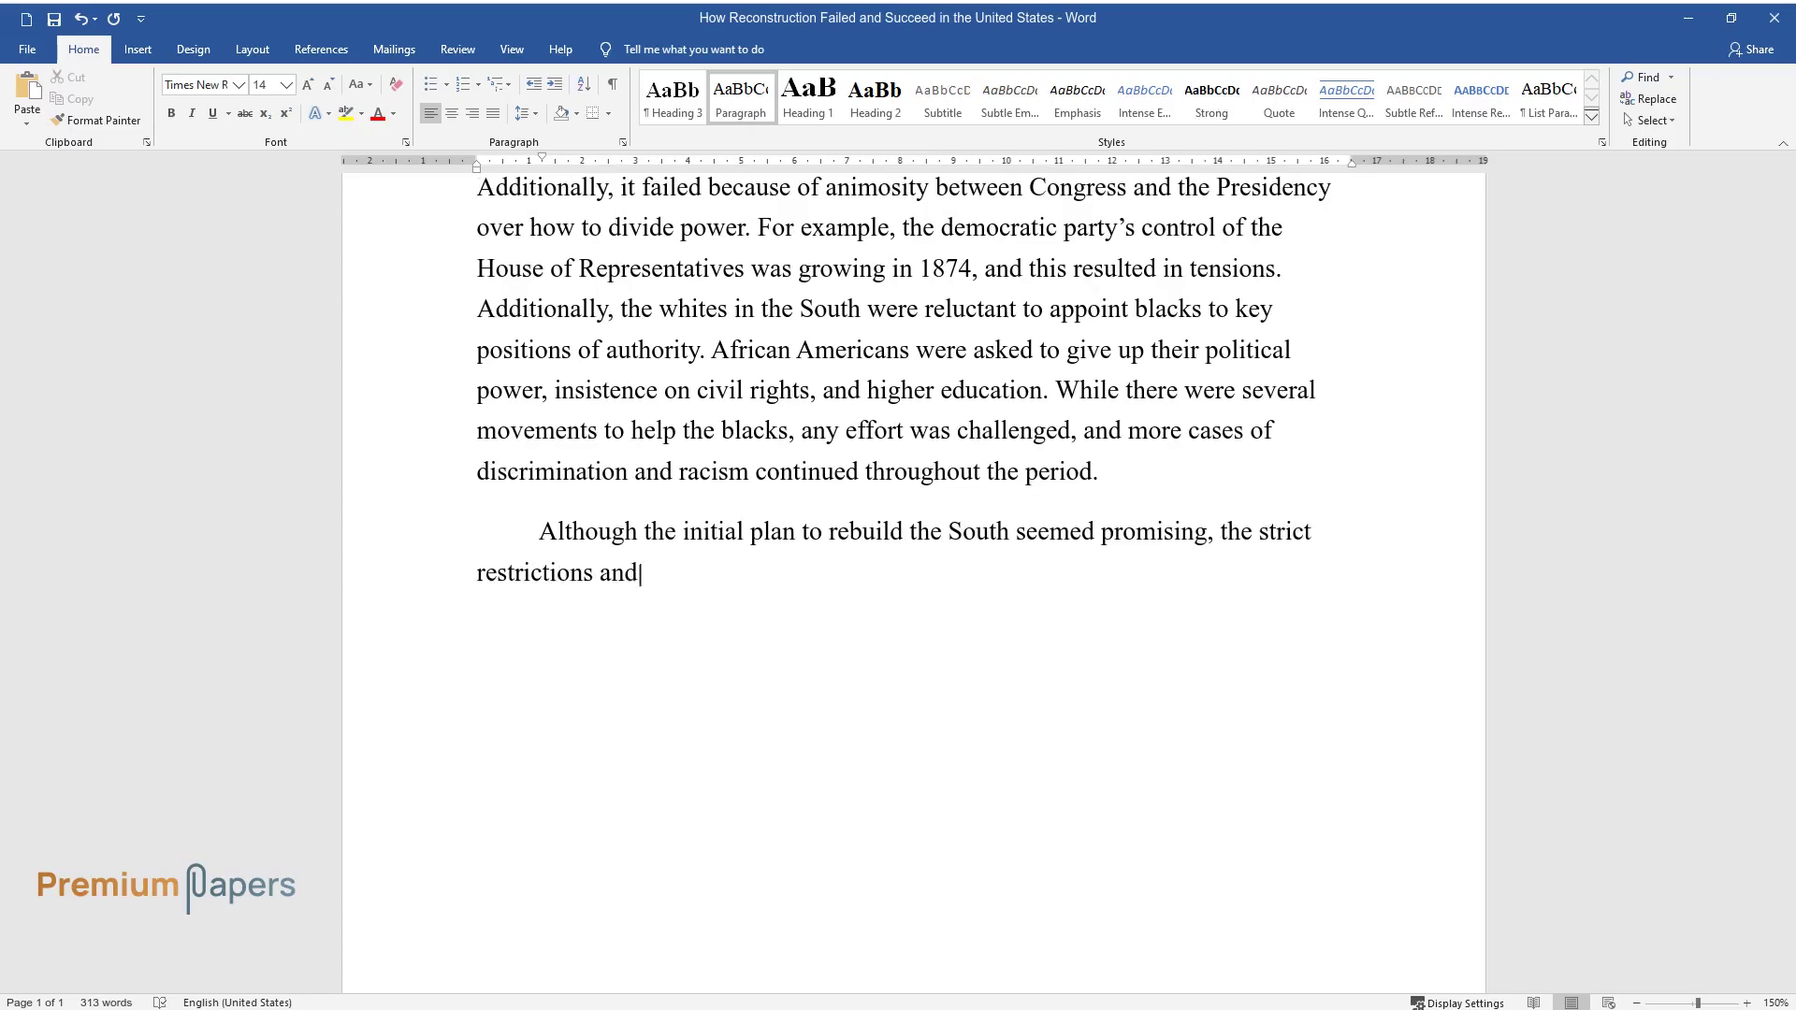
type(" continuing resentment toward the ")
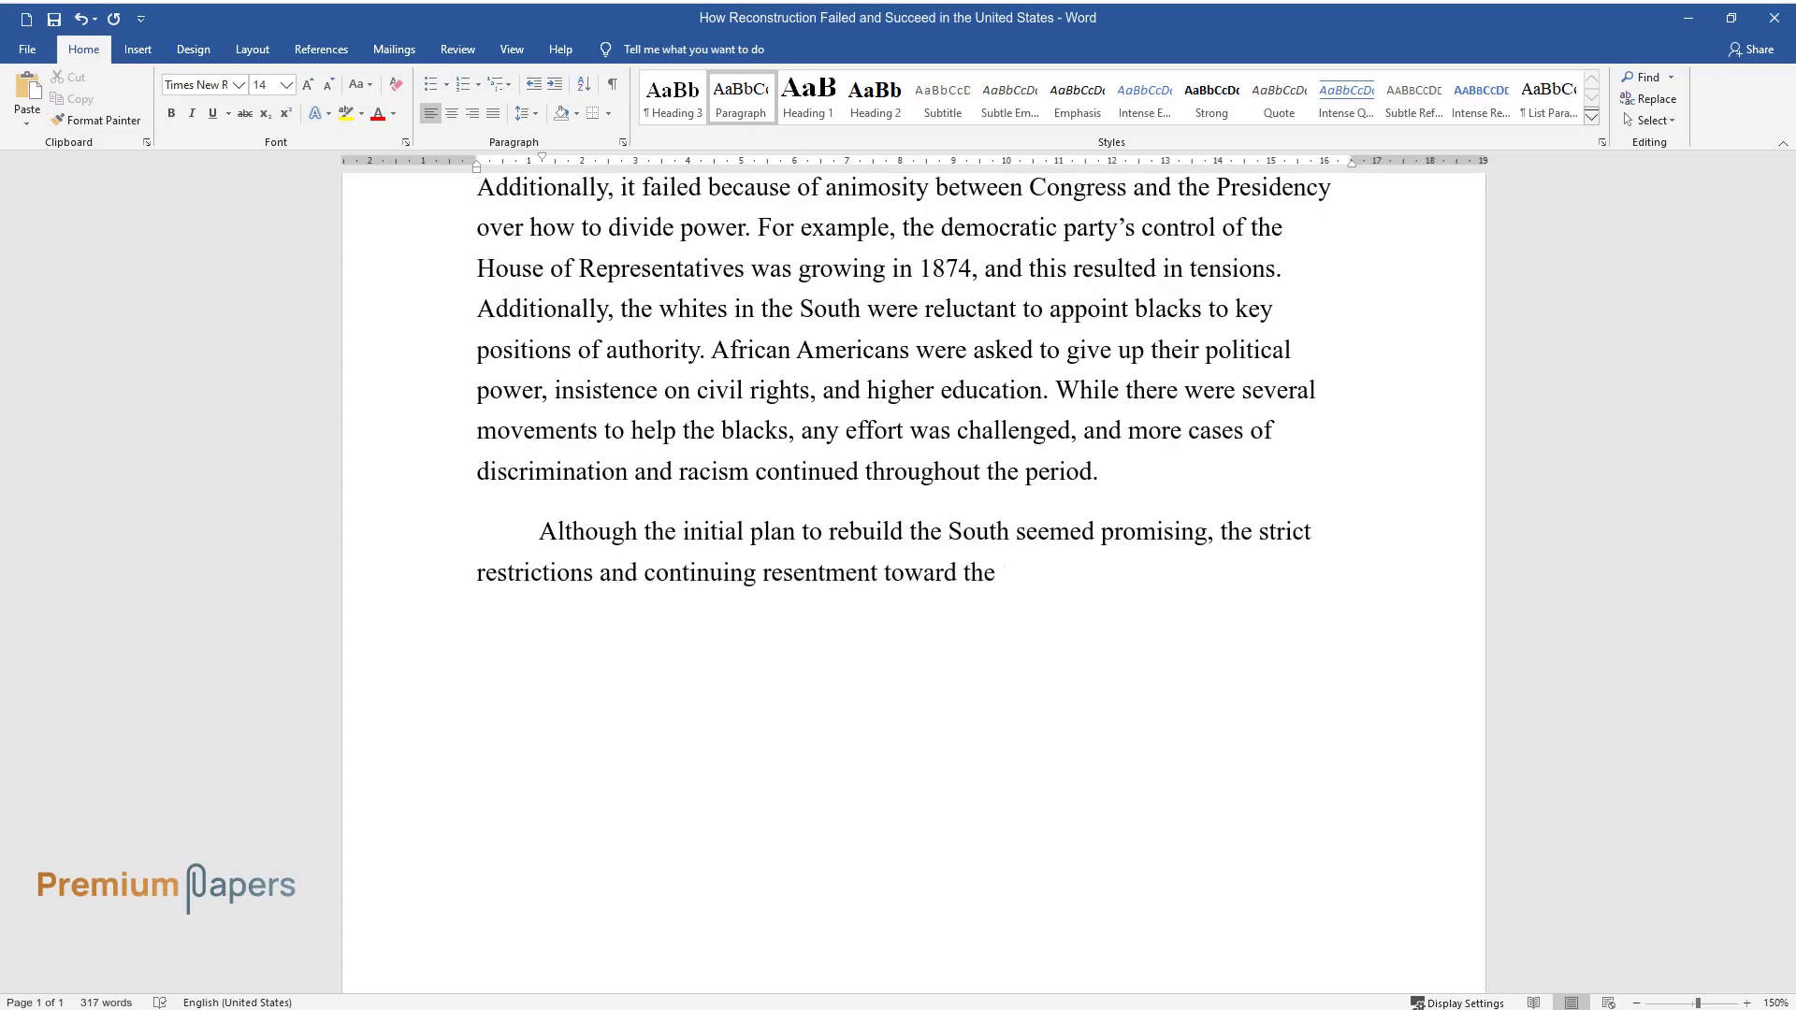
type("old Confederates were not resolvin")
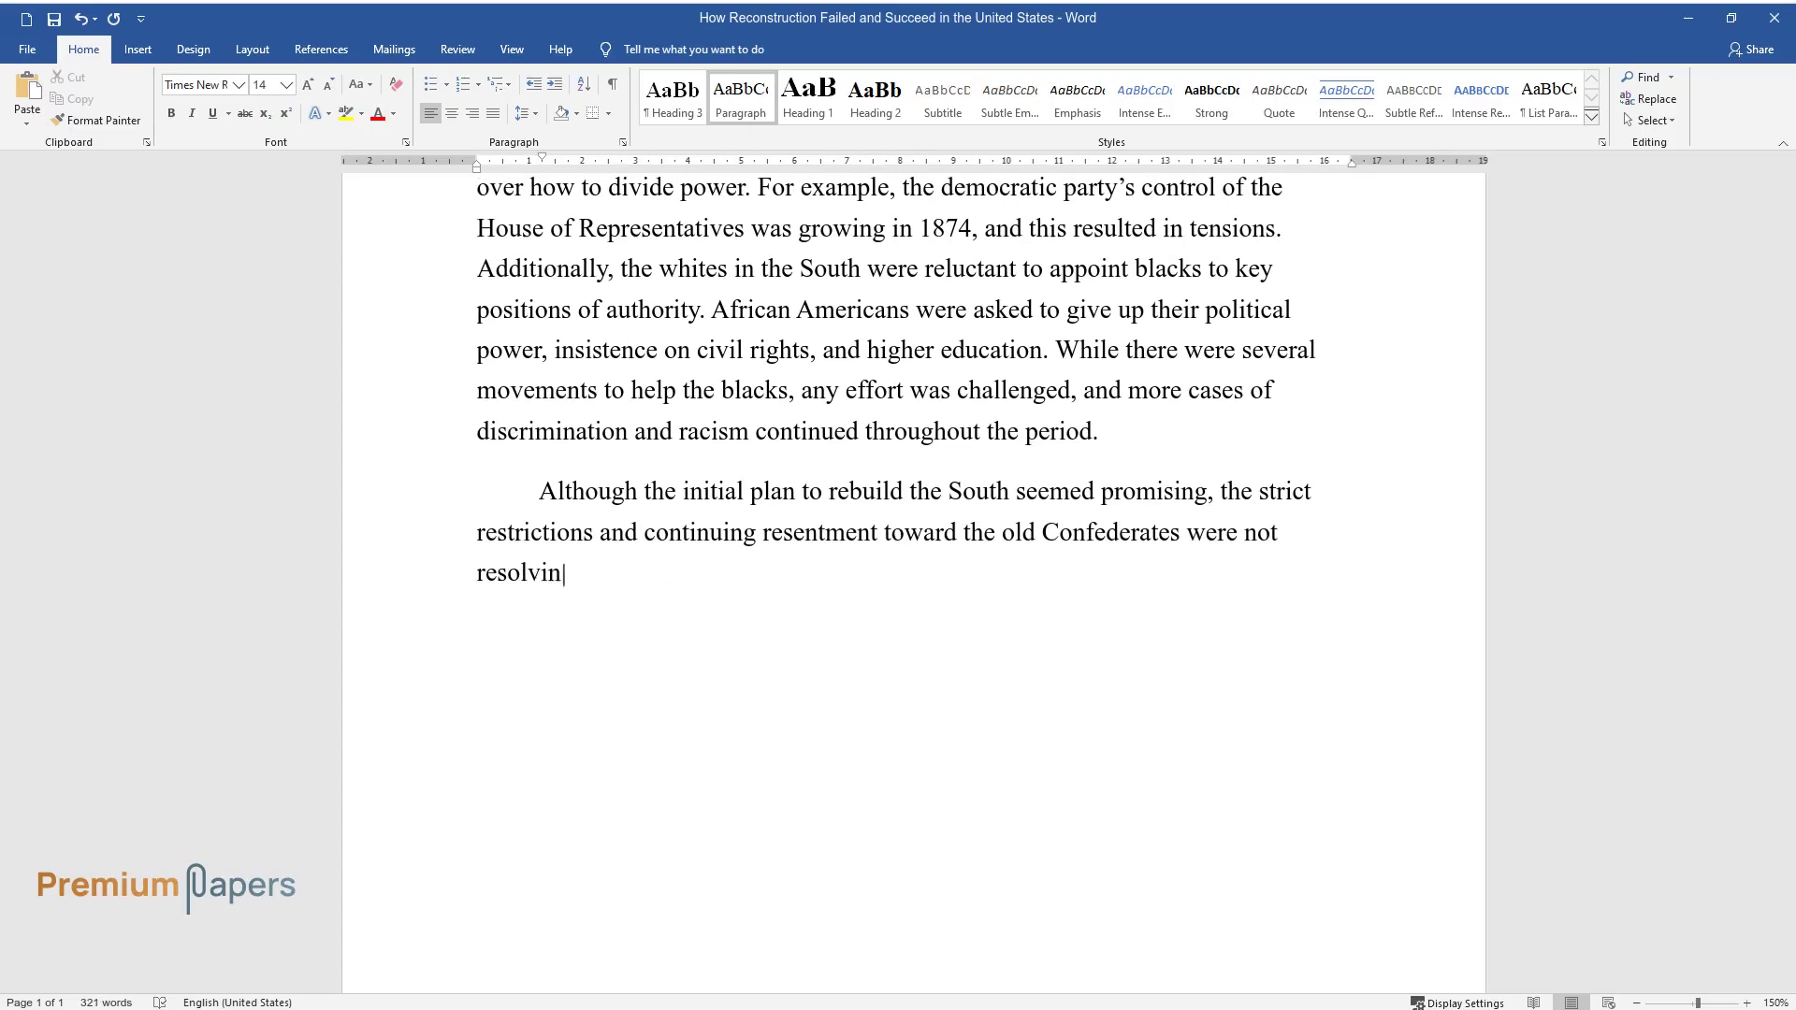
type("g the Southerners' problems. At it")
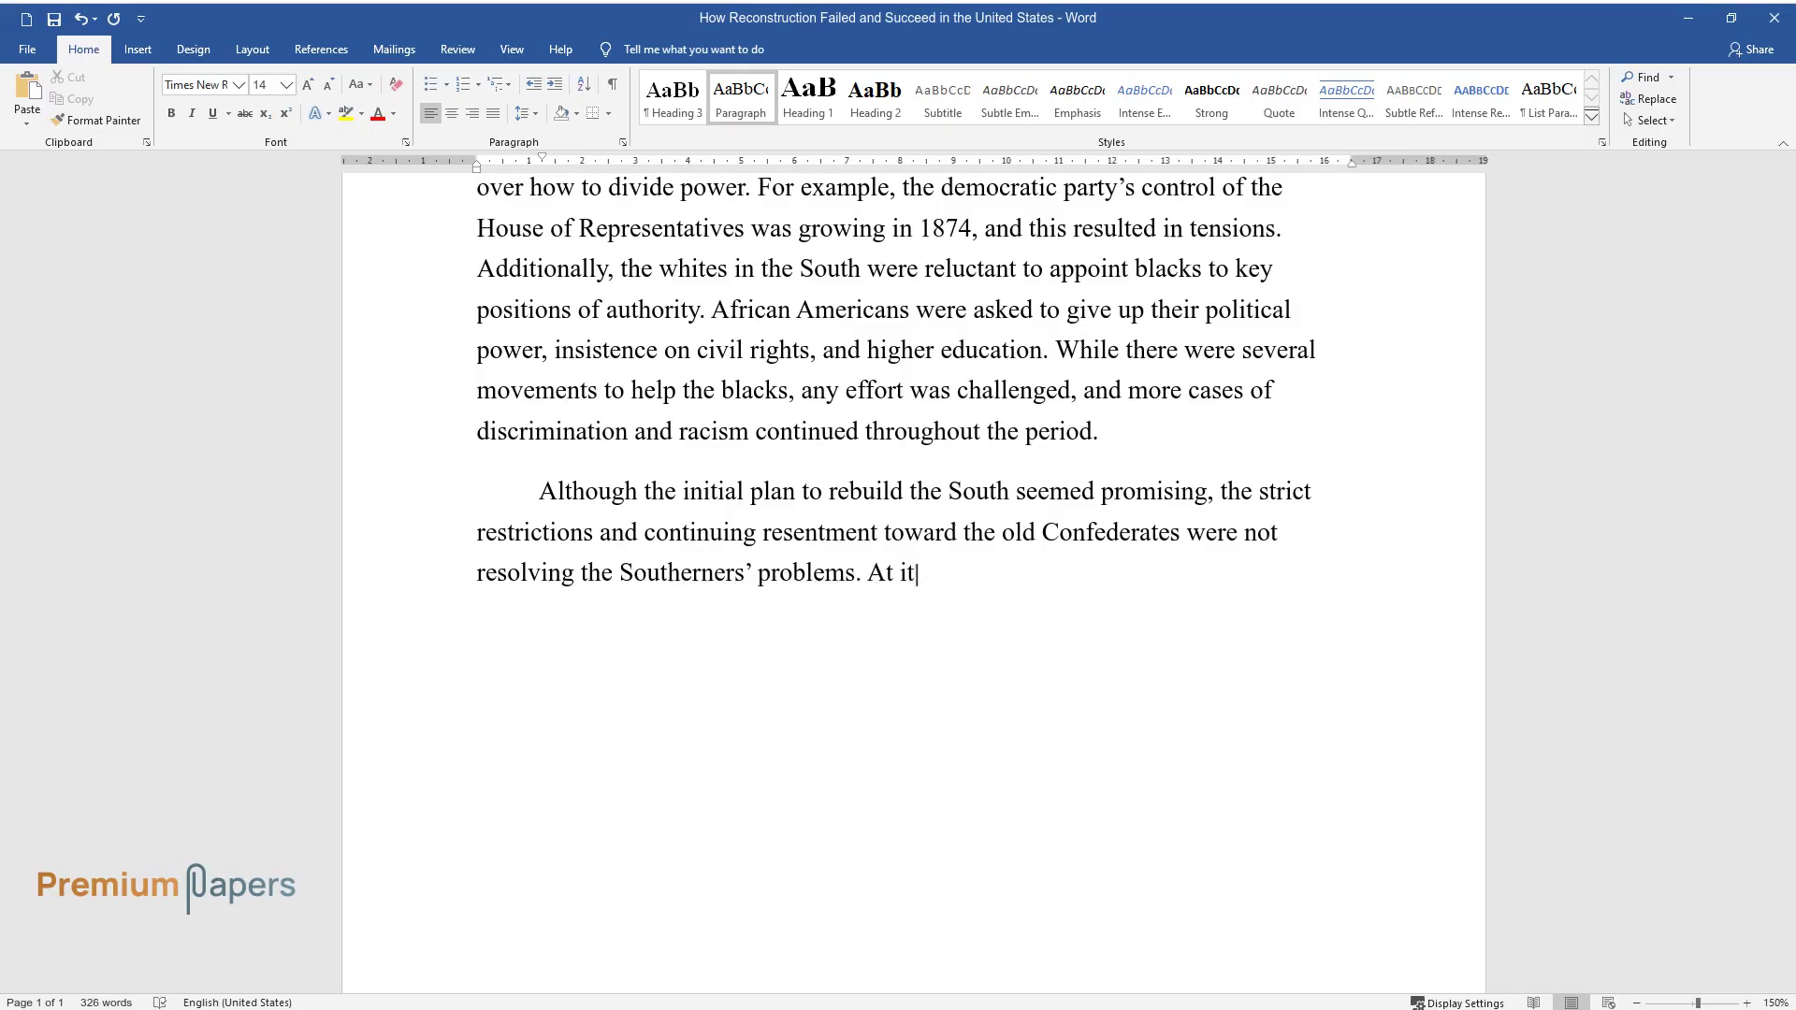
type("s peak, Congress passed the Compre")
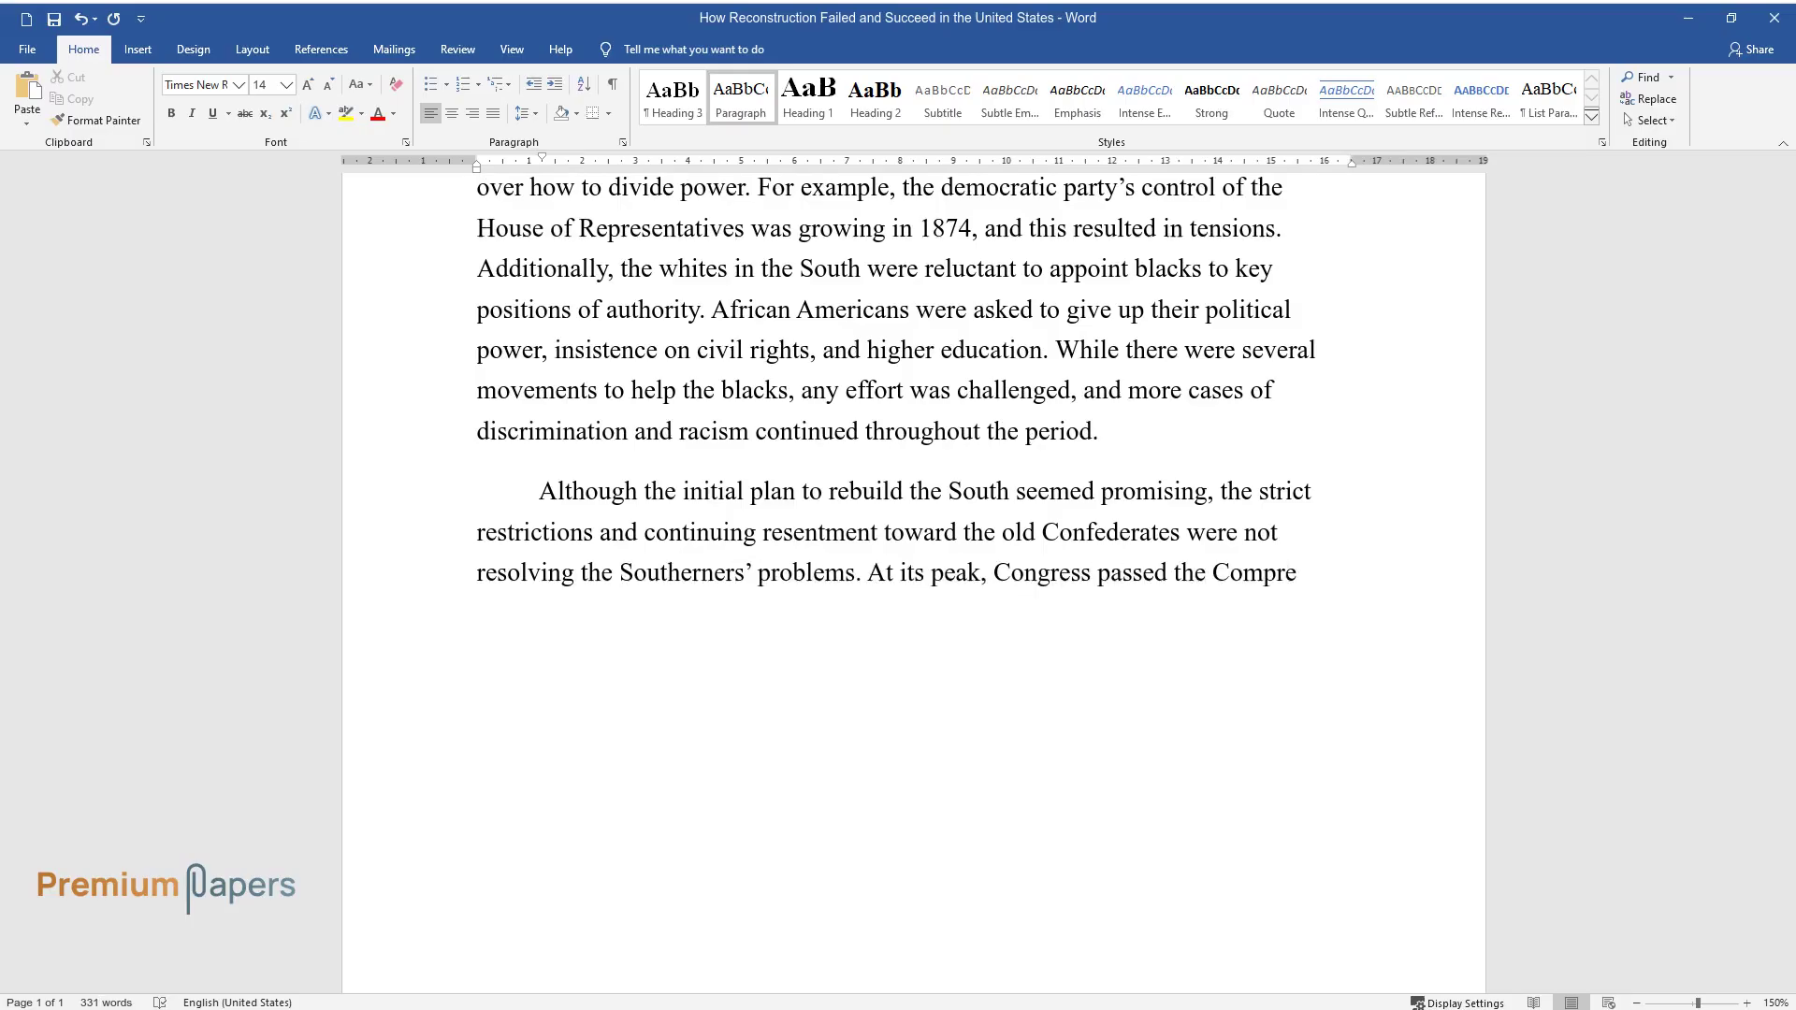
type("hensive Amnesty Act, which restore")
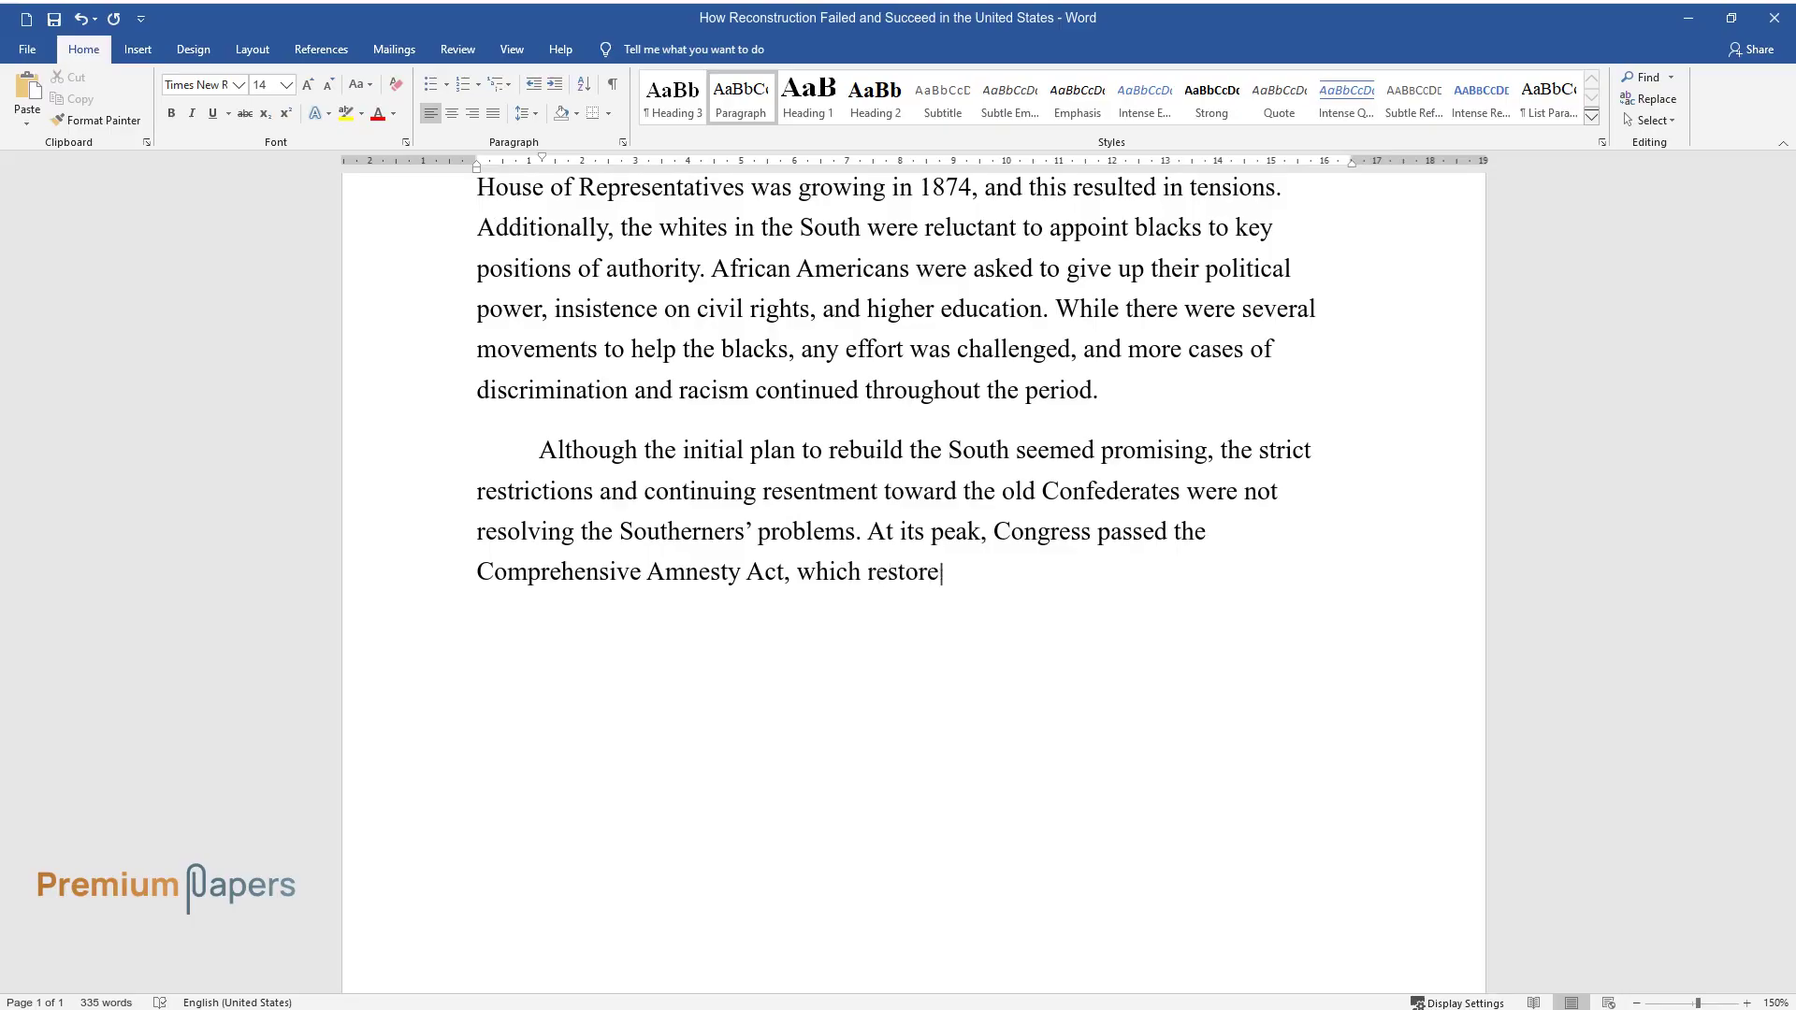
type("d all civil rights to former Confe")
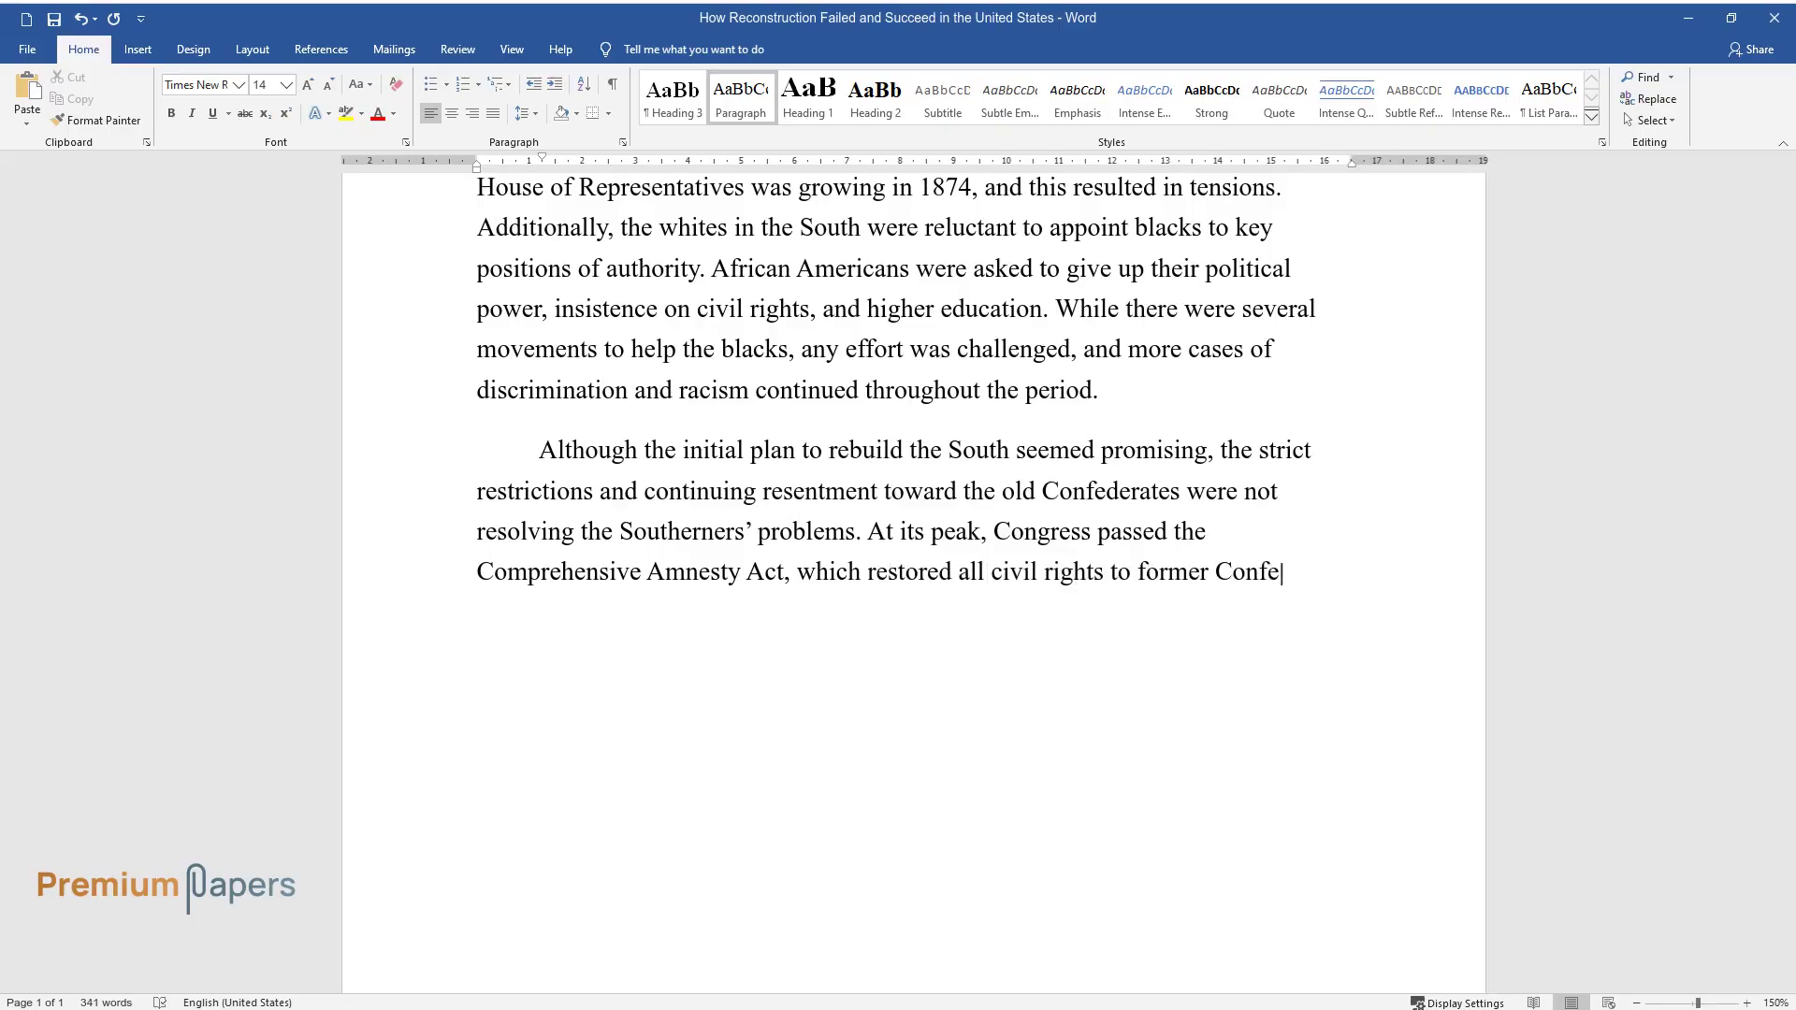
type("deratesympathizers. Southern stat")
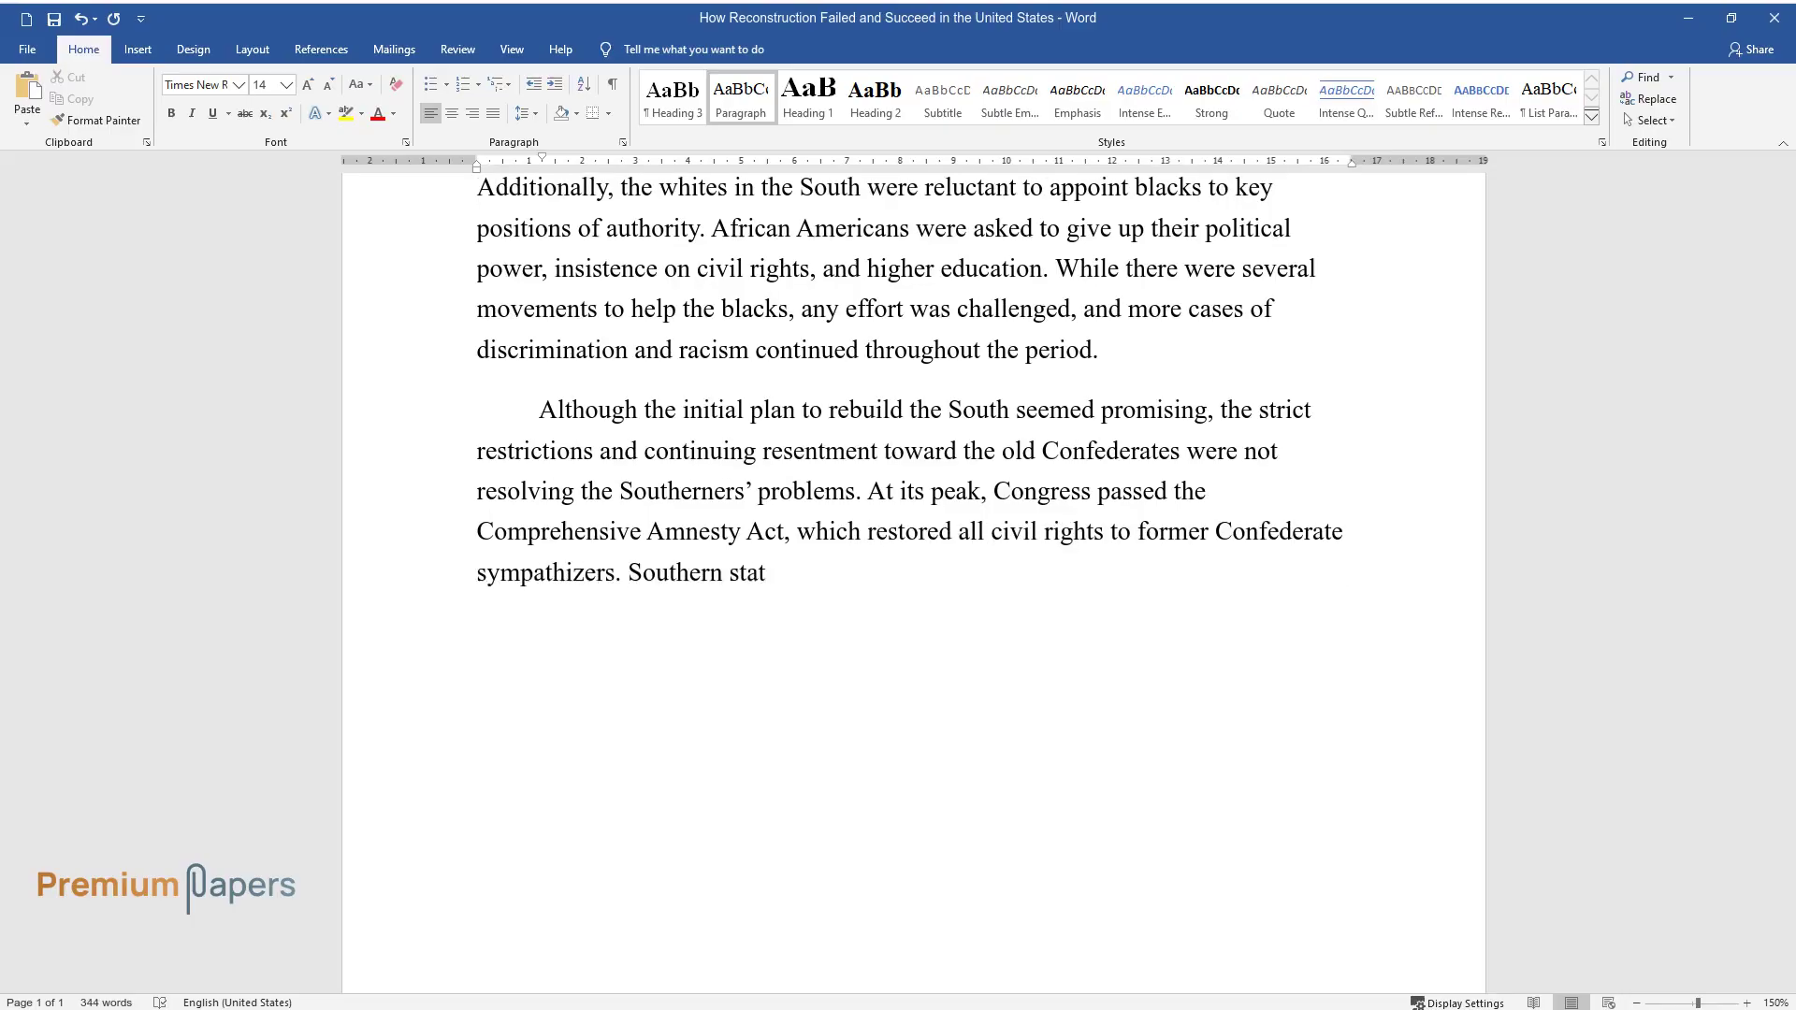
type("es began voting for Democrats aga")
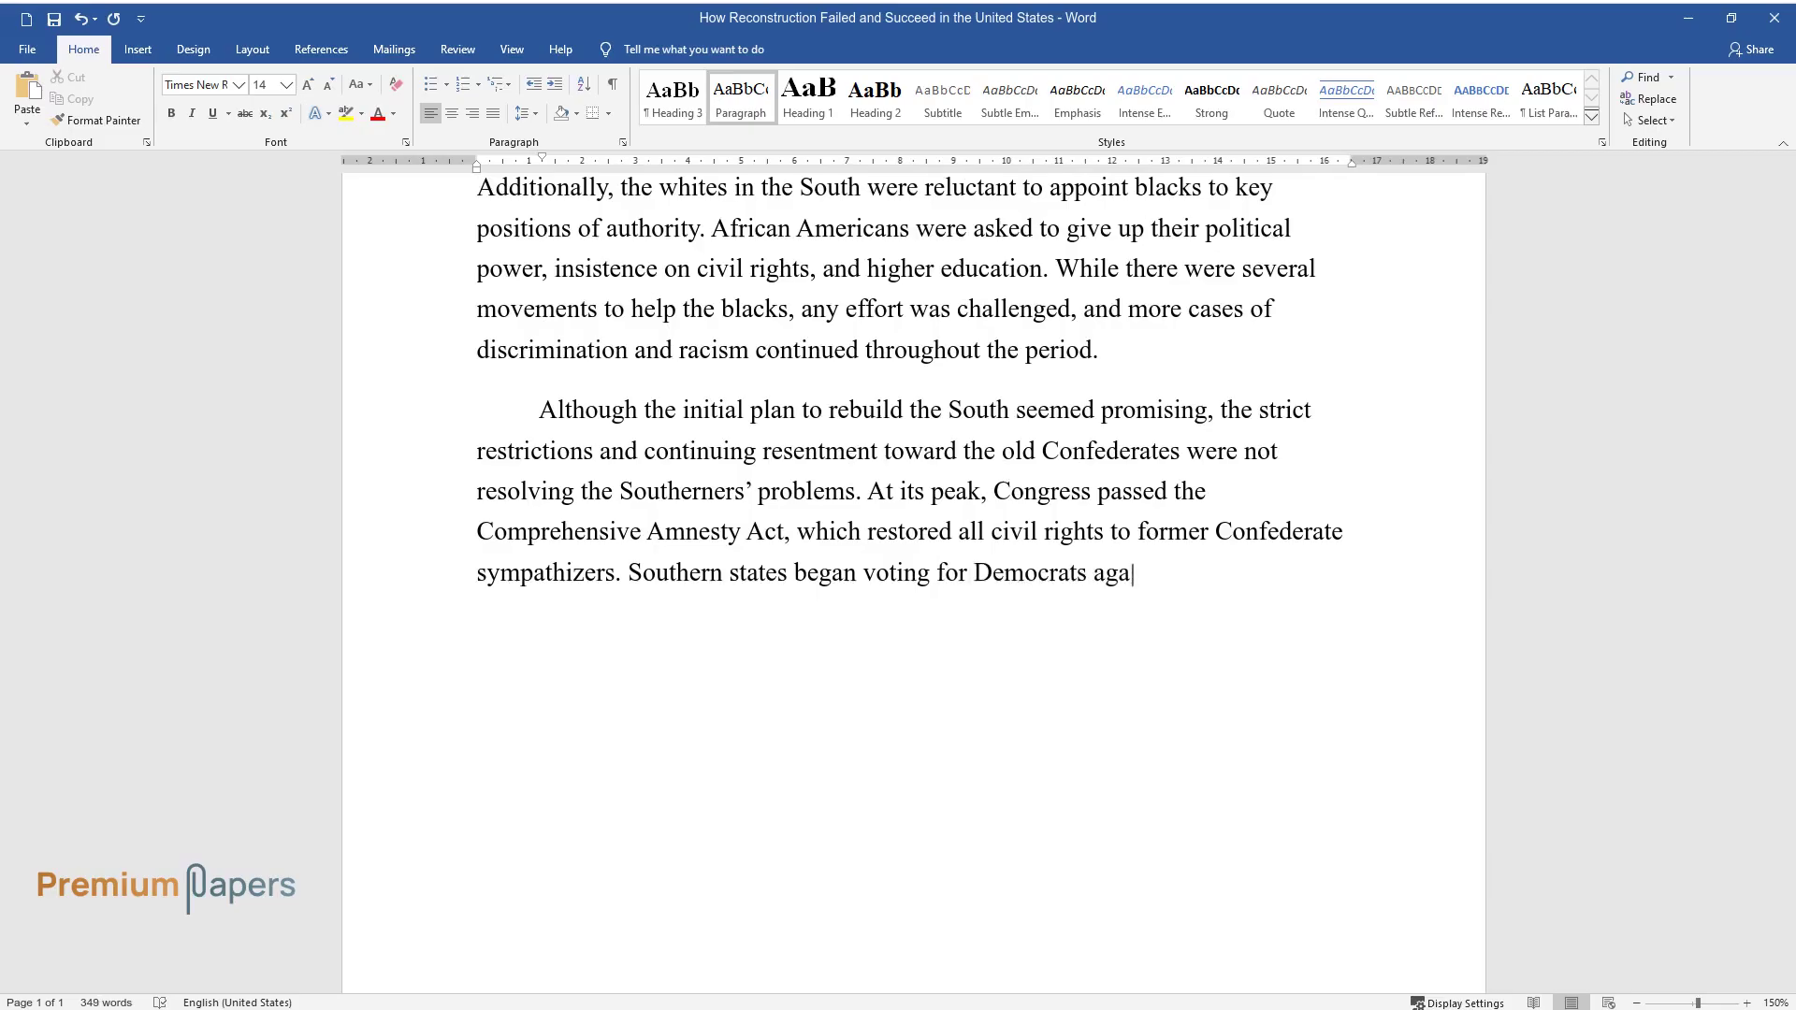
type("in as the South was rebuilt, and as a resul")
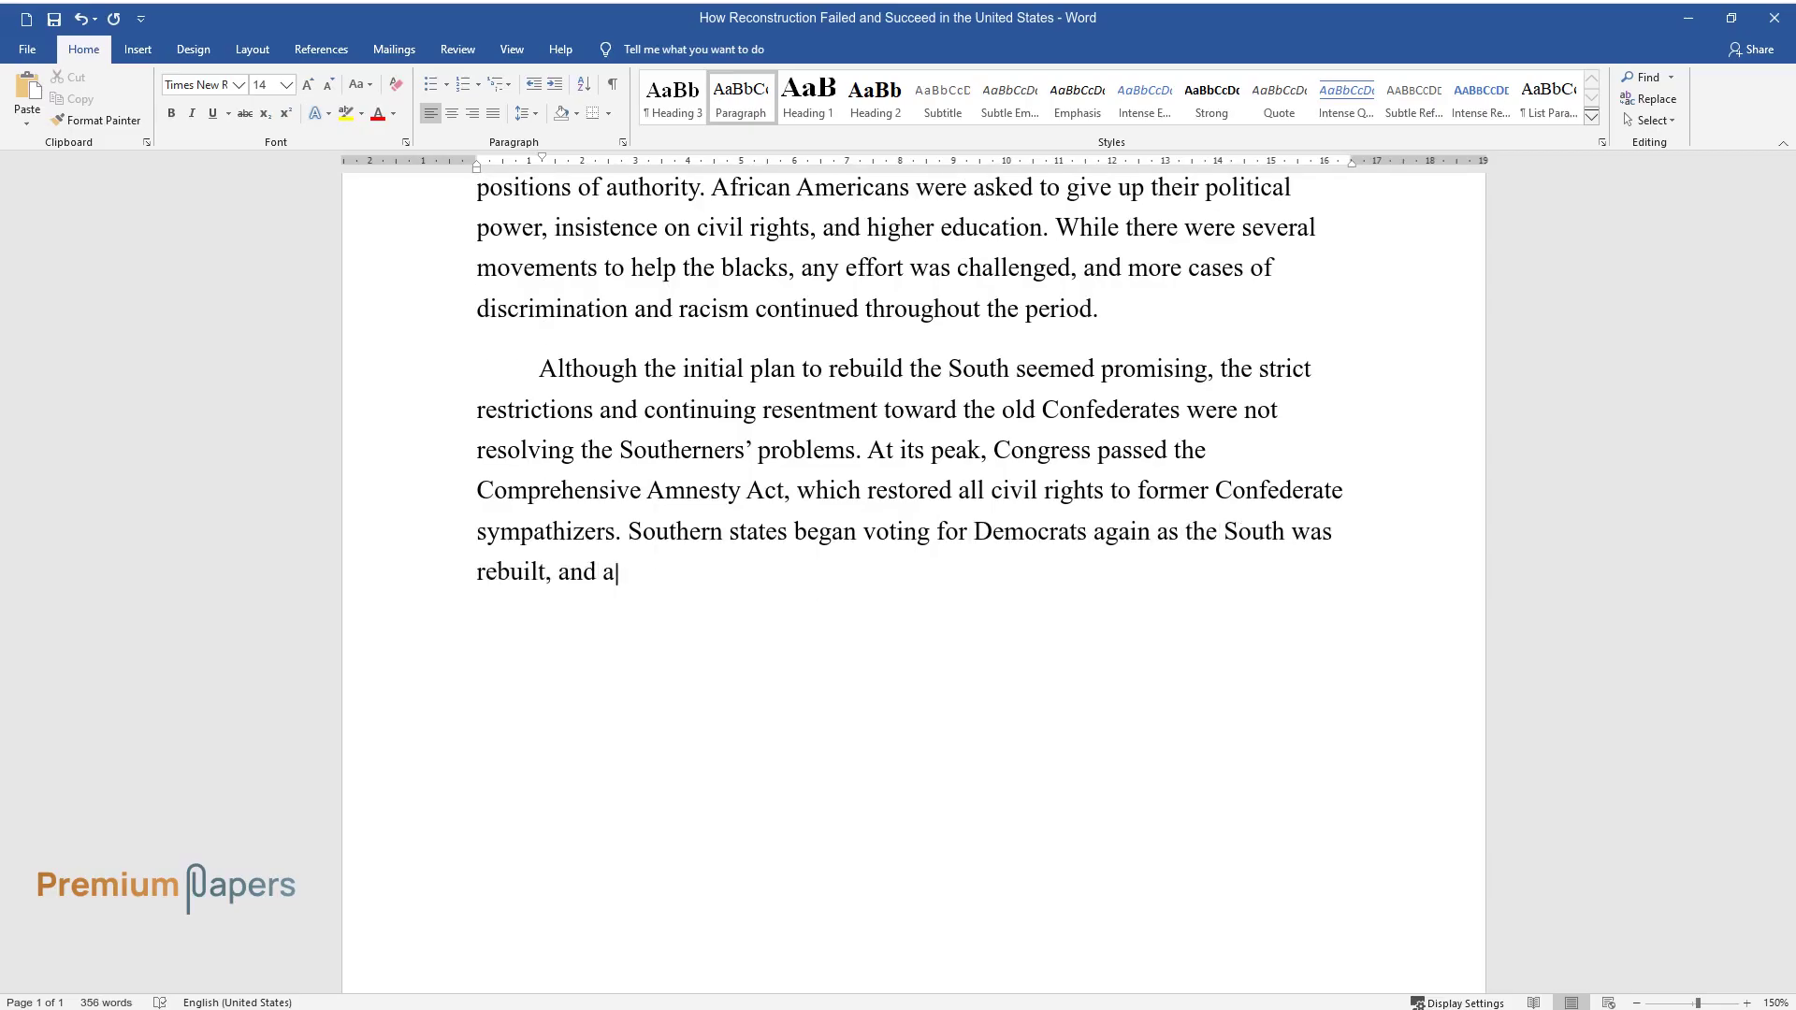
type("t, black Americans were e")
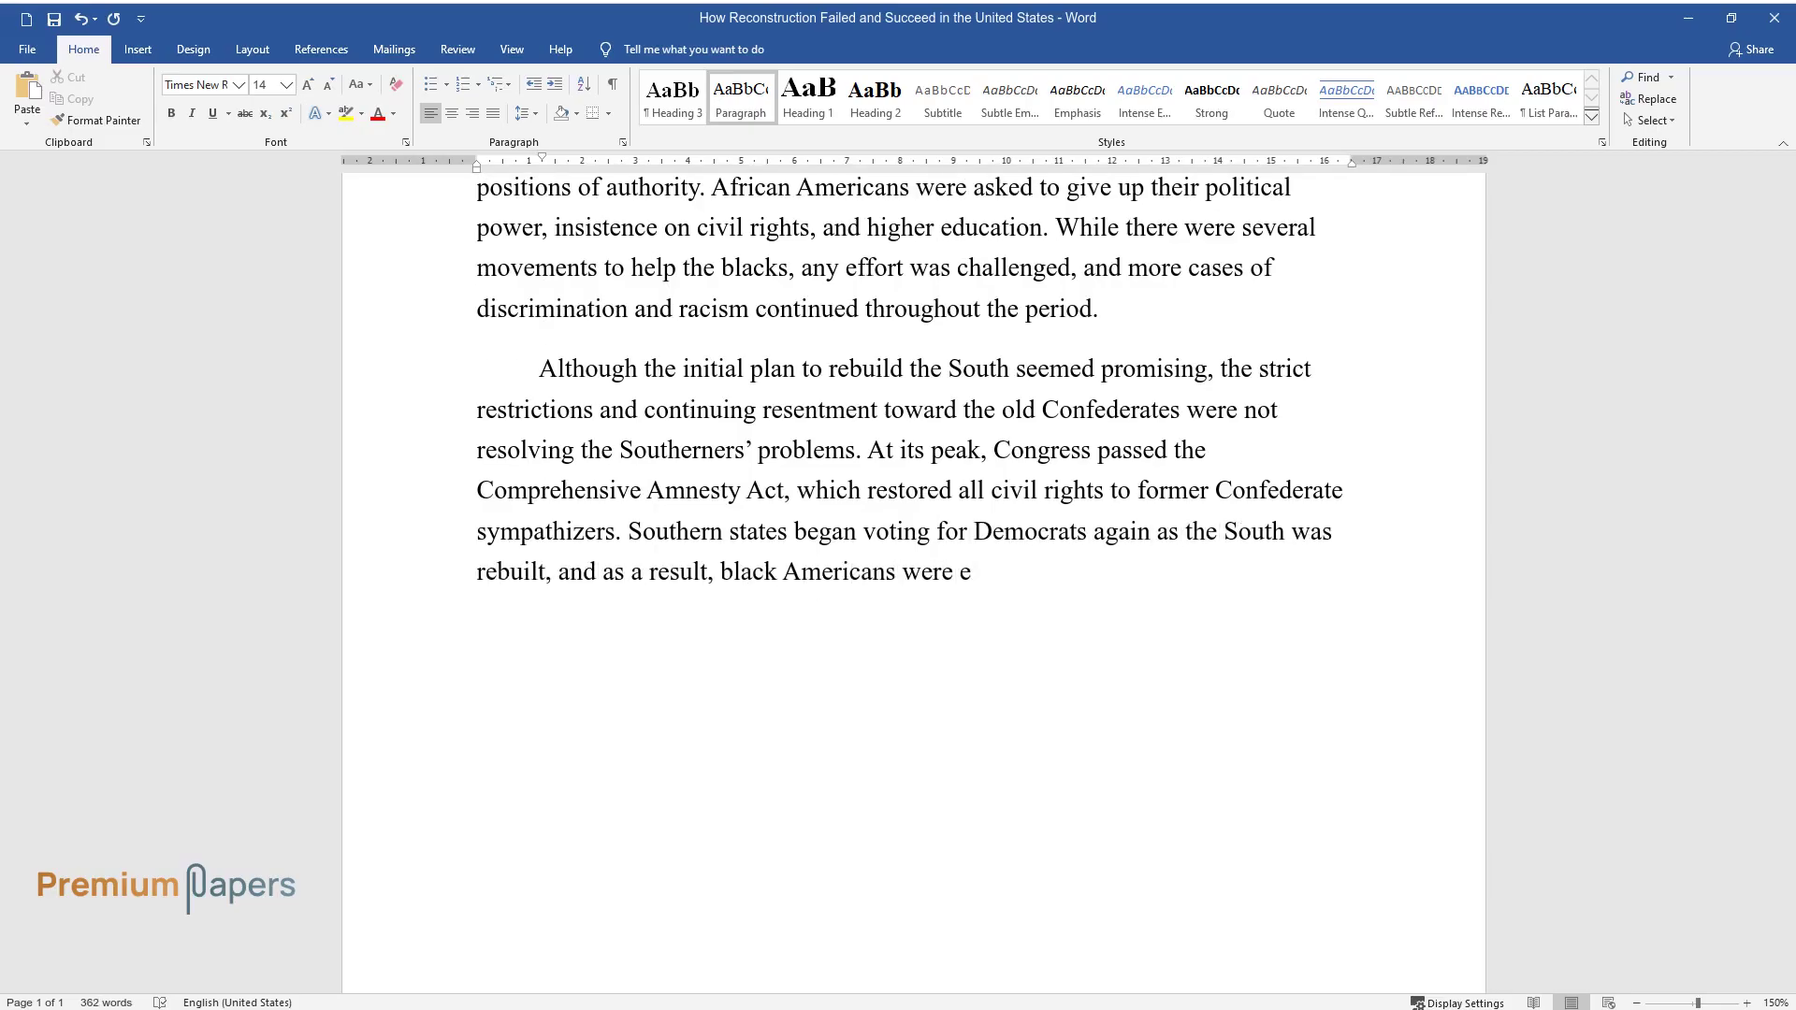
type("ncouraged not to vote, and opportu")
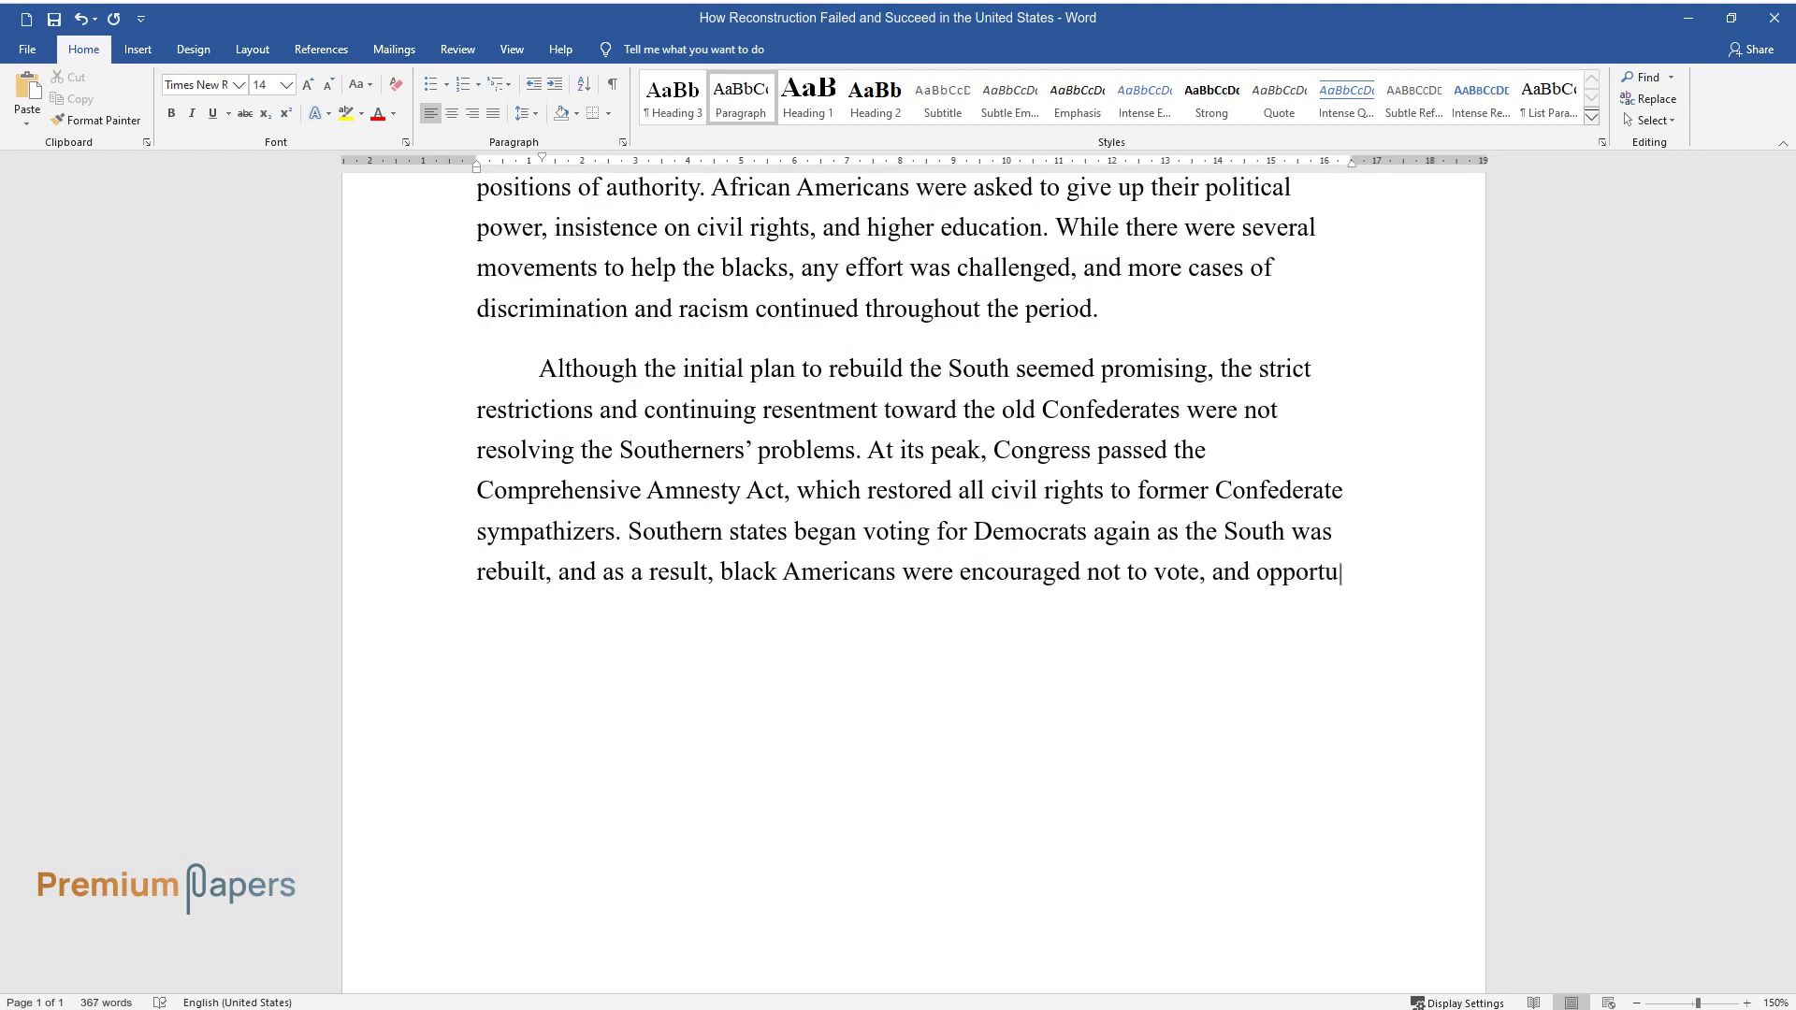
type("nist governments were overthrown. ")
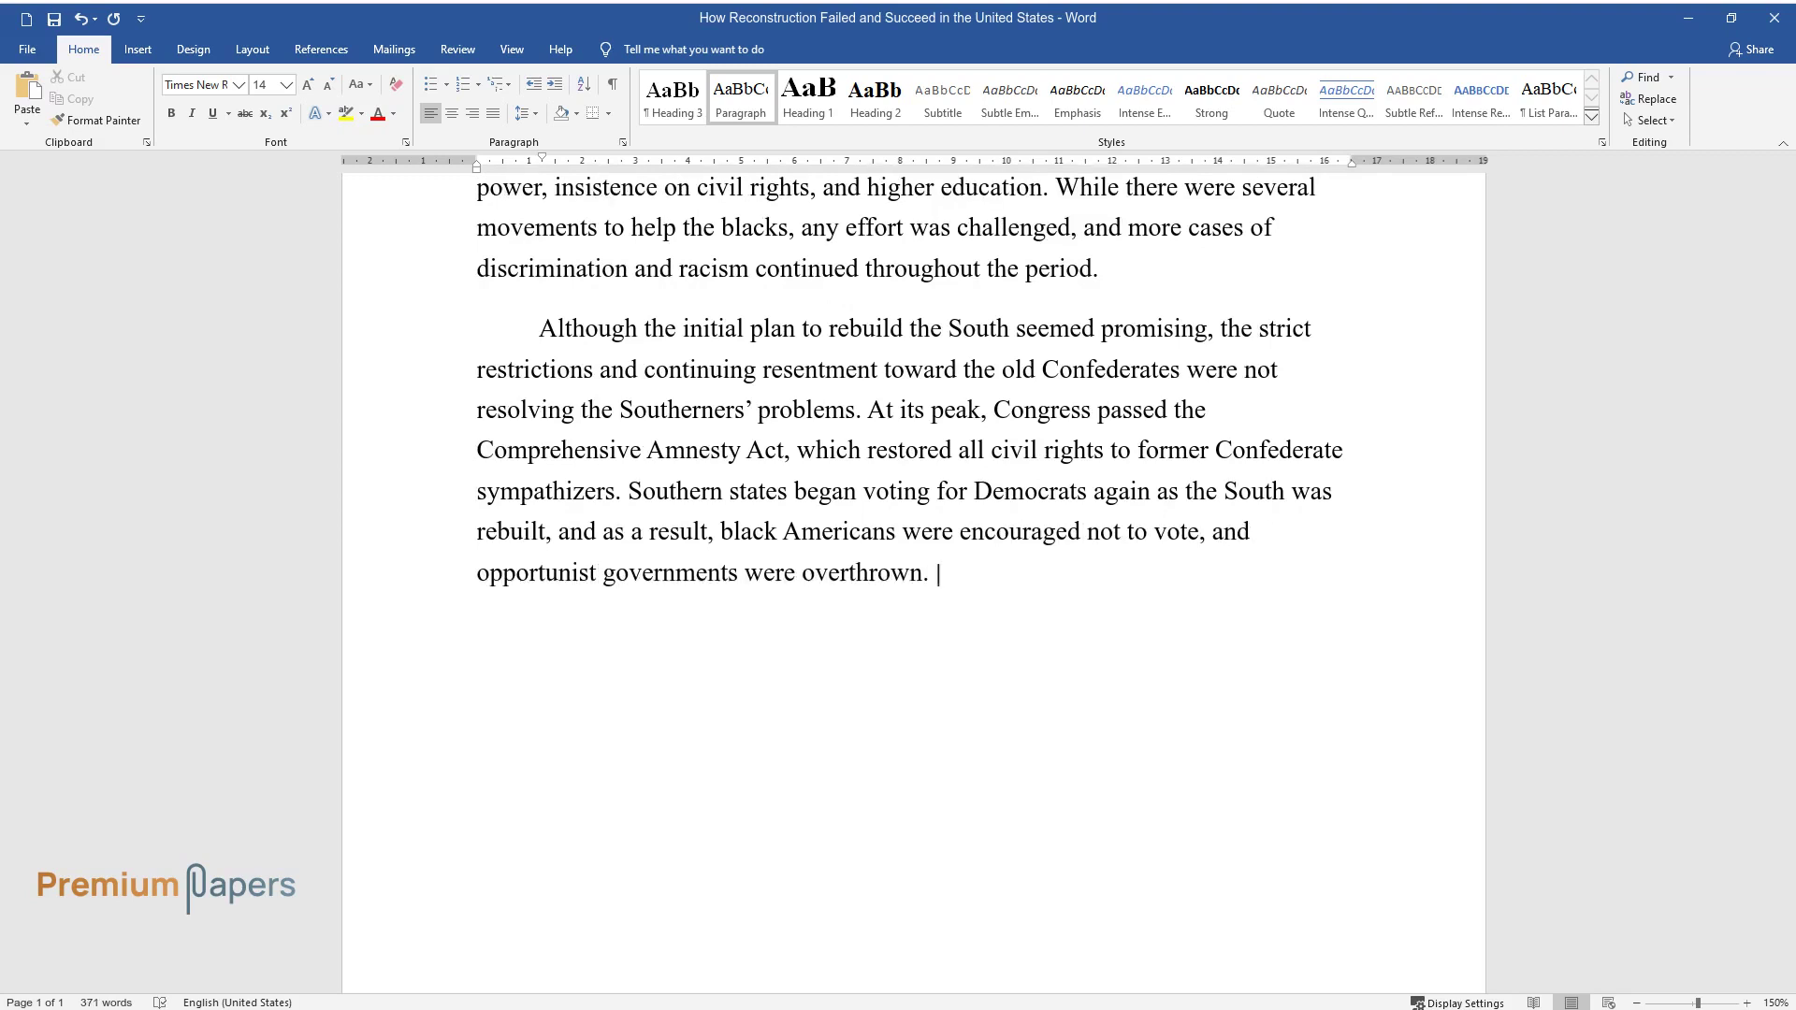
type("Only three southern states were le")
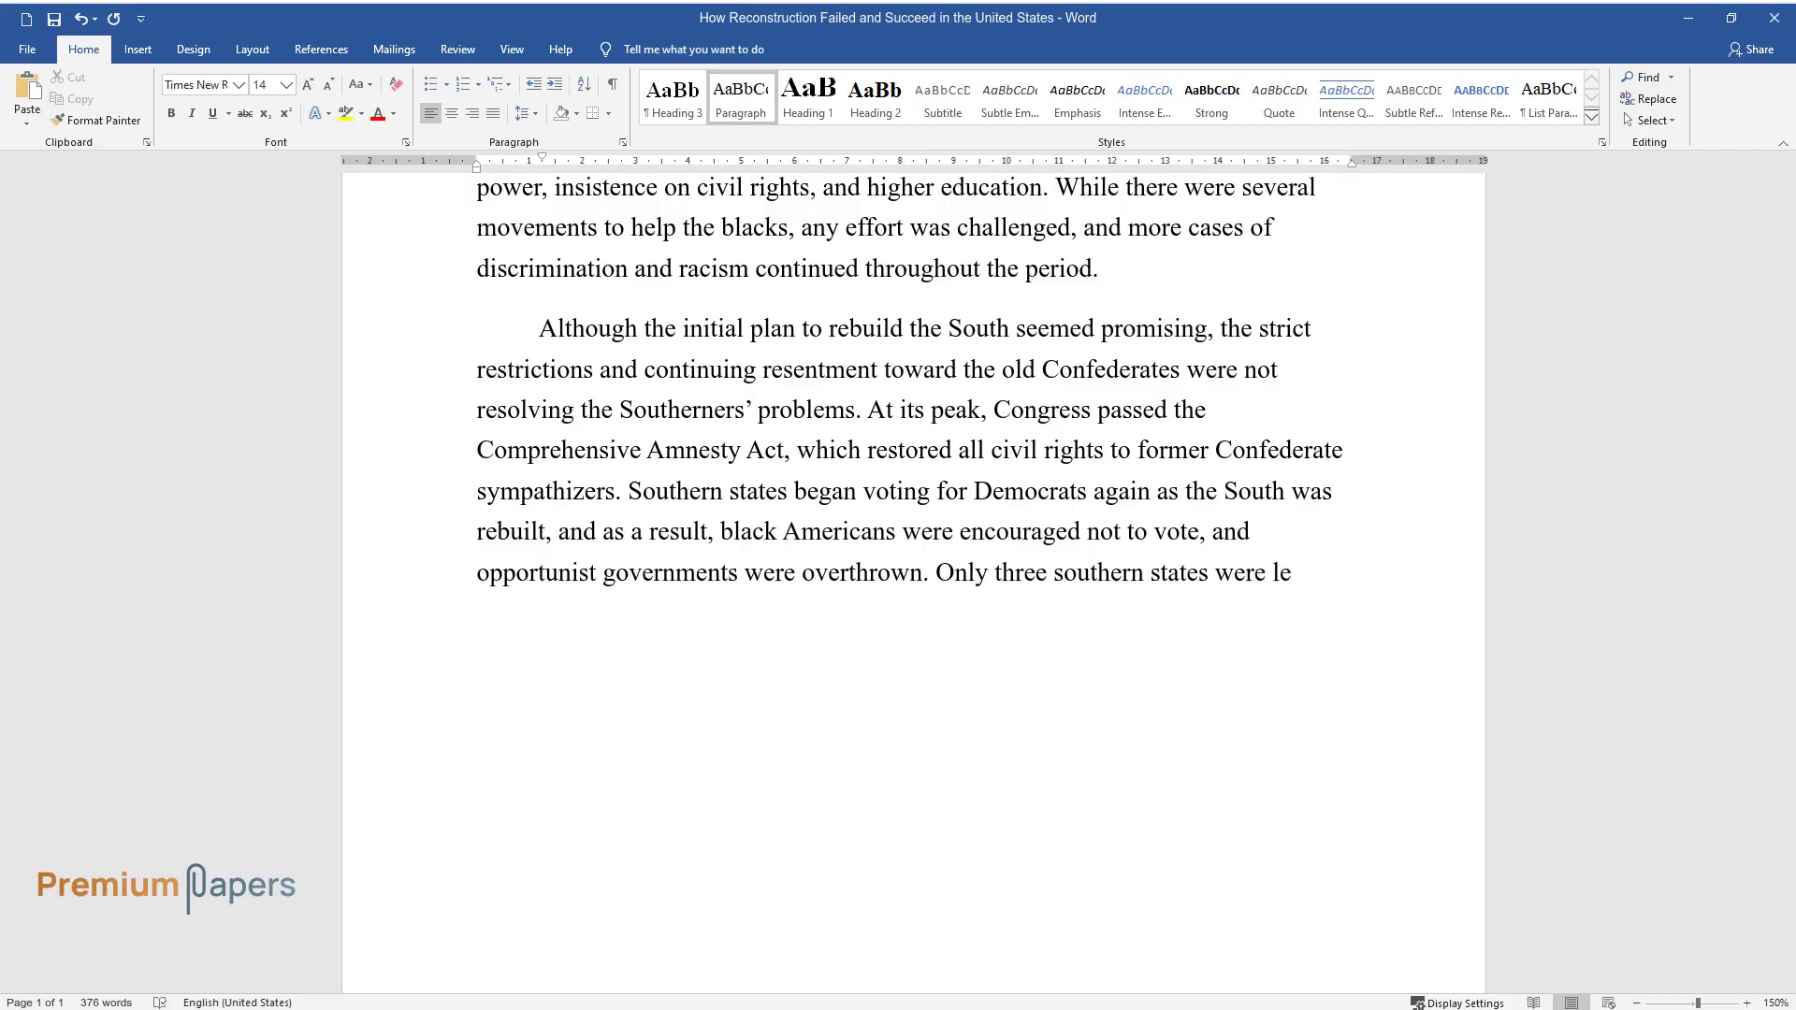
type("d by Republicans when 1876 began.")
Write the 'Ten years of ethnic warfare…' paragraph, ending that Jim Crow laws contributed significantly to failure
key("Return")
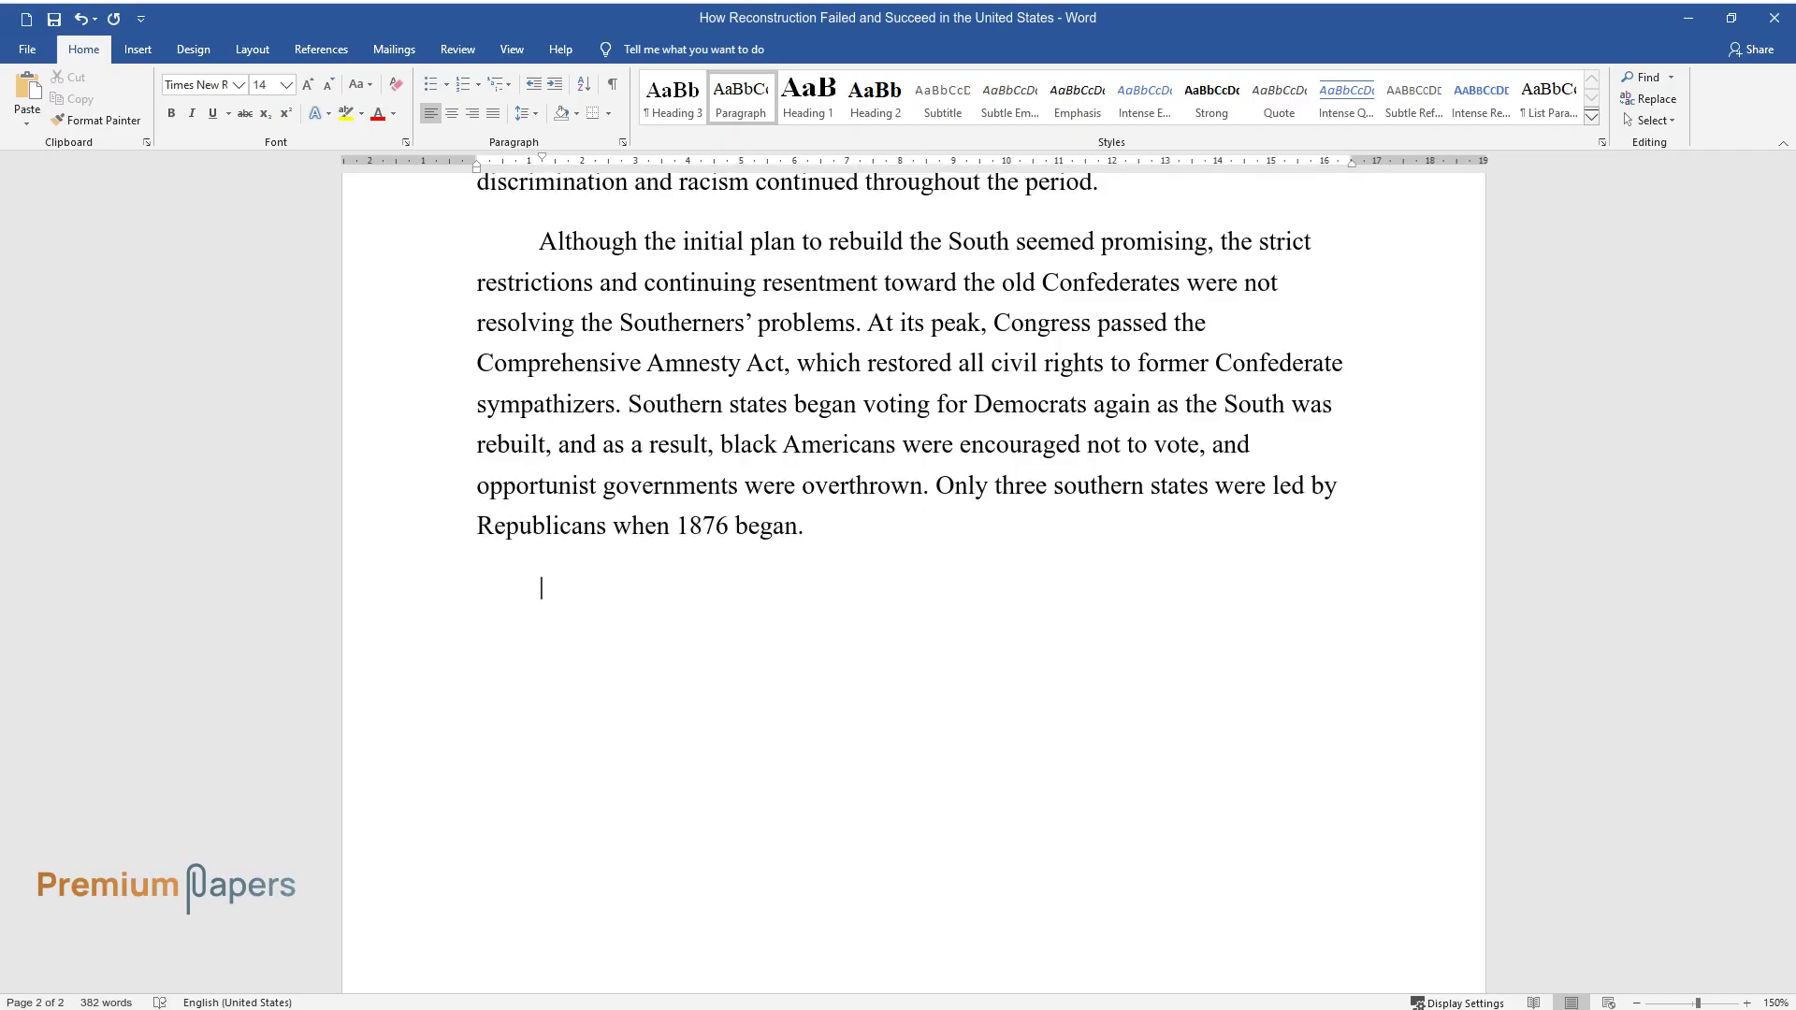
type("Ten years of eth")
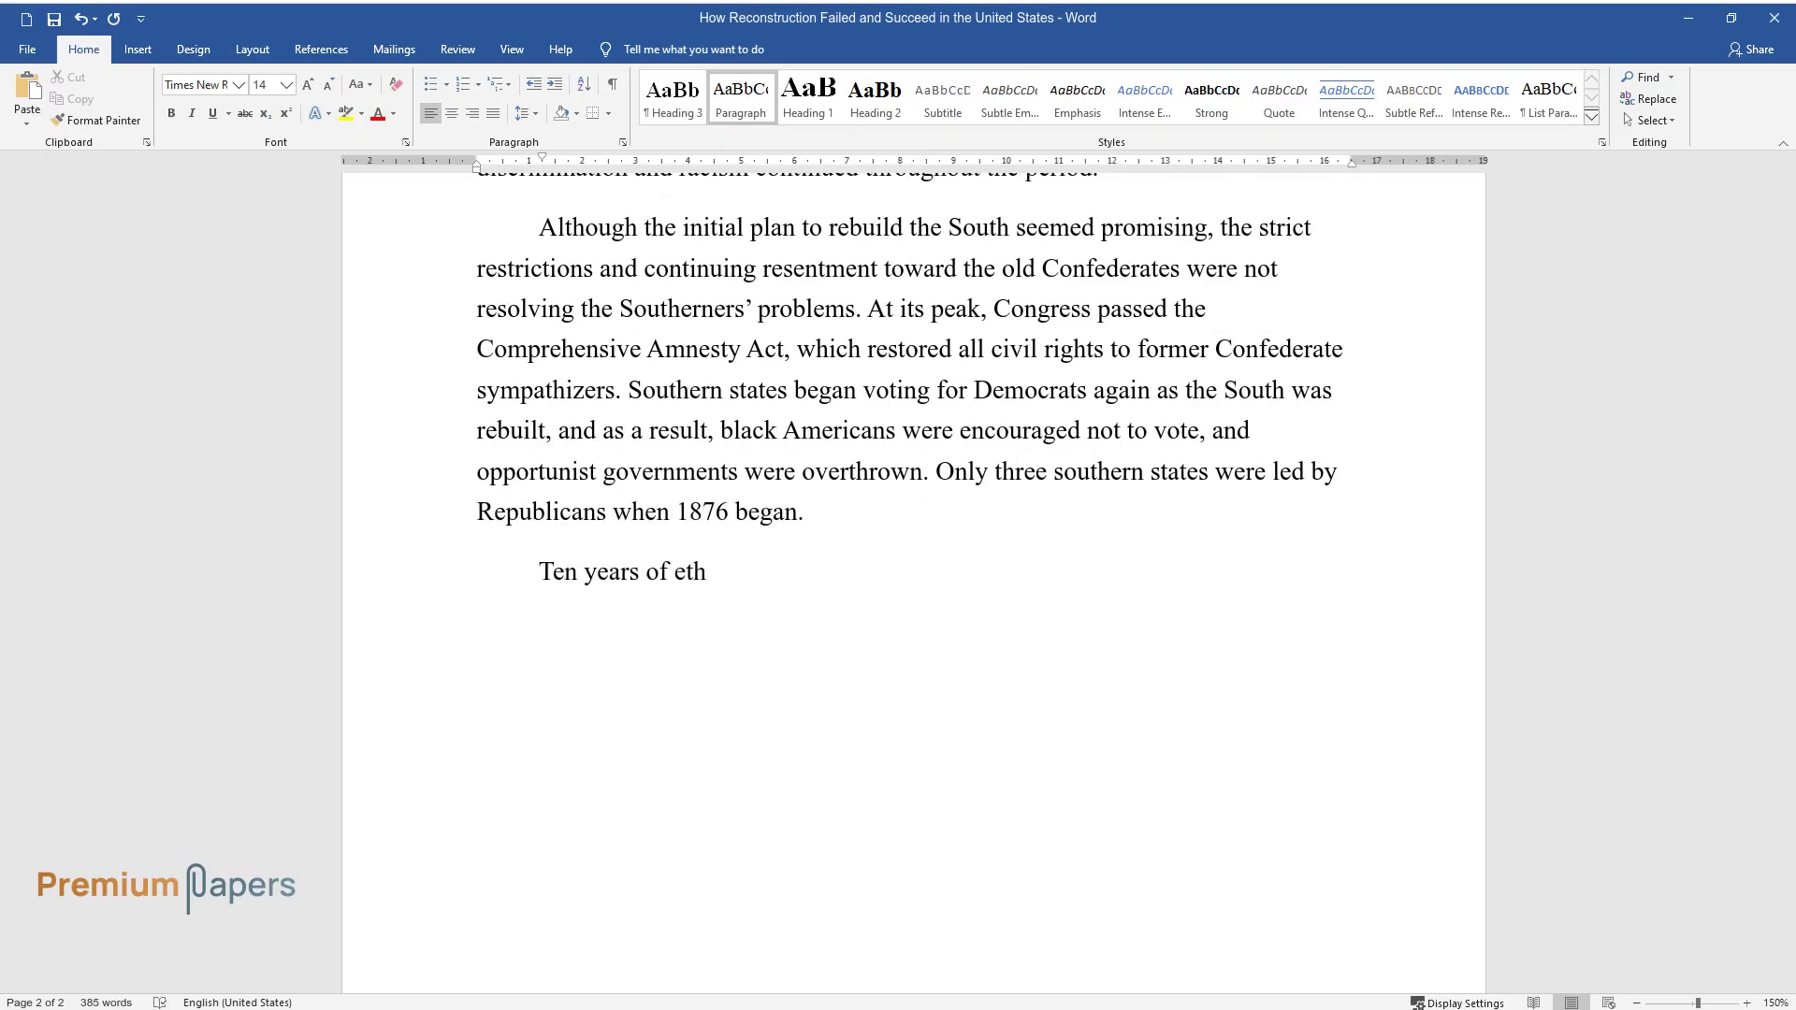
type("nic warfare in the region and the ")
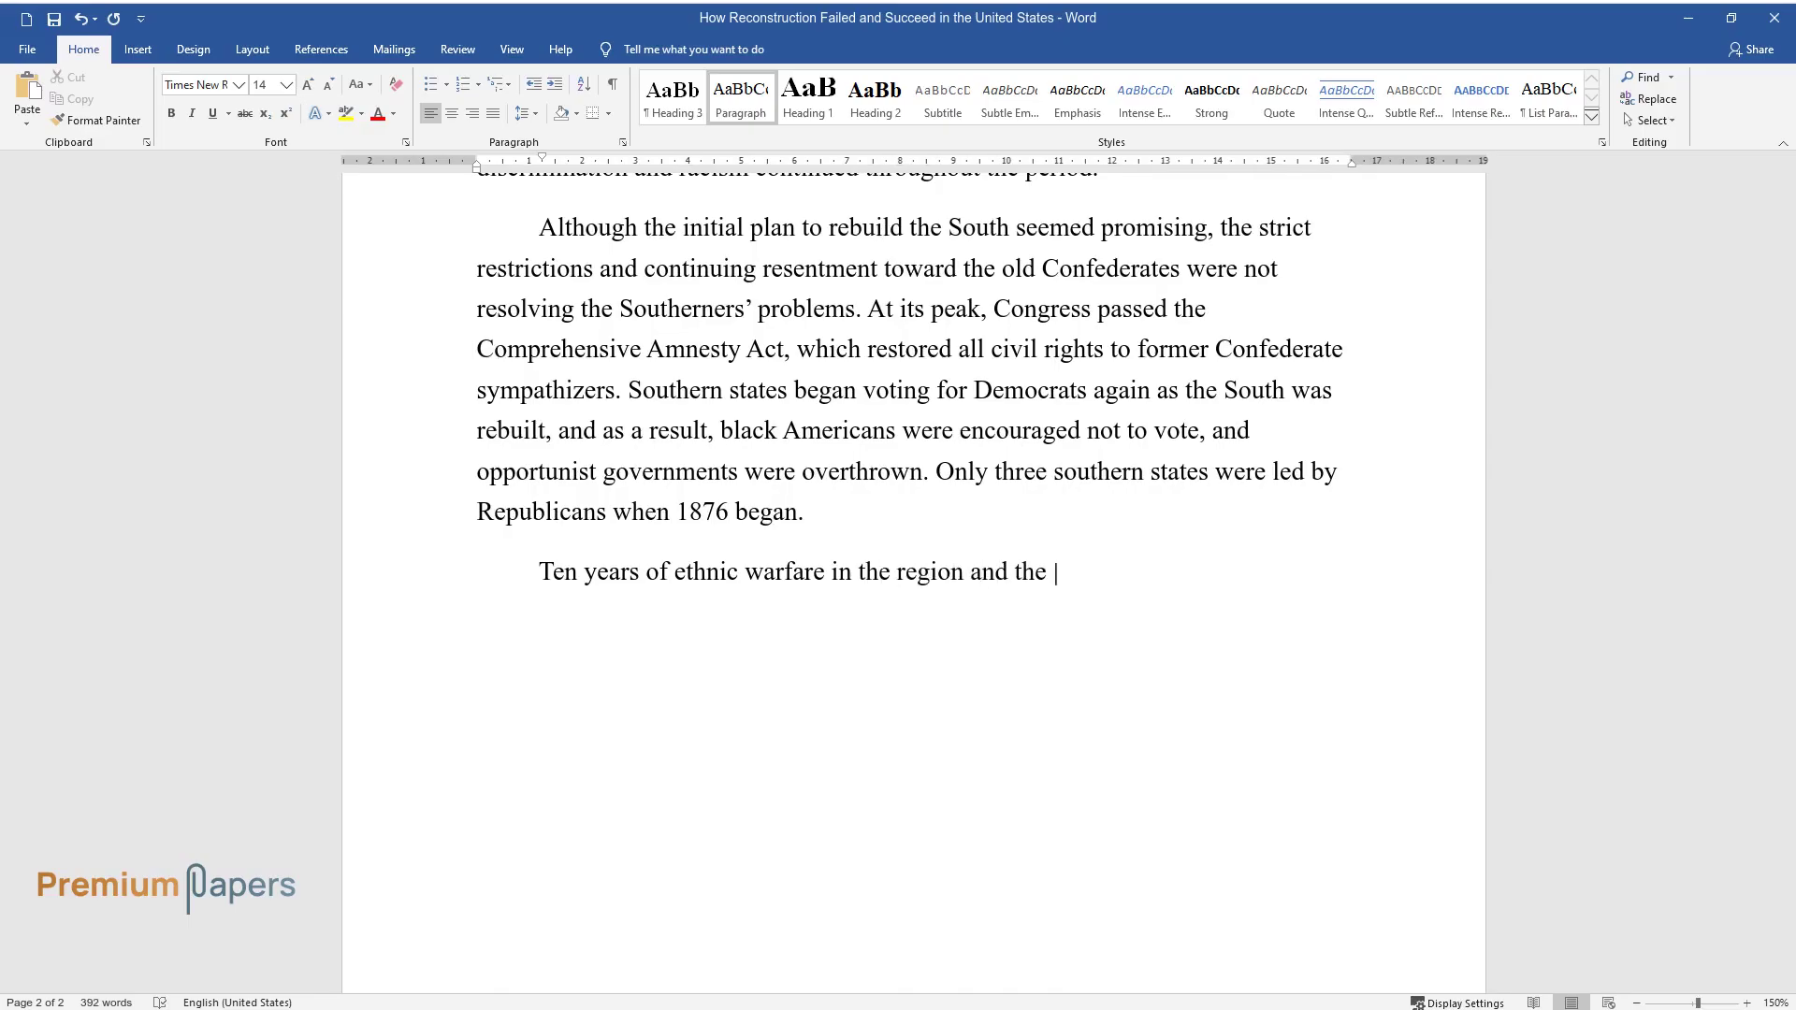
type("governme")
type("nt's inability to effectively manage the de")
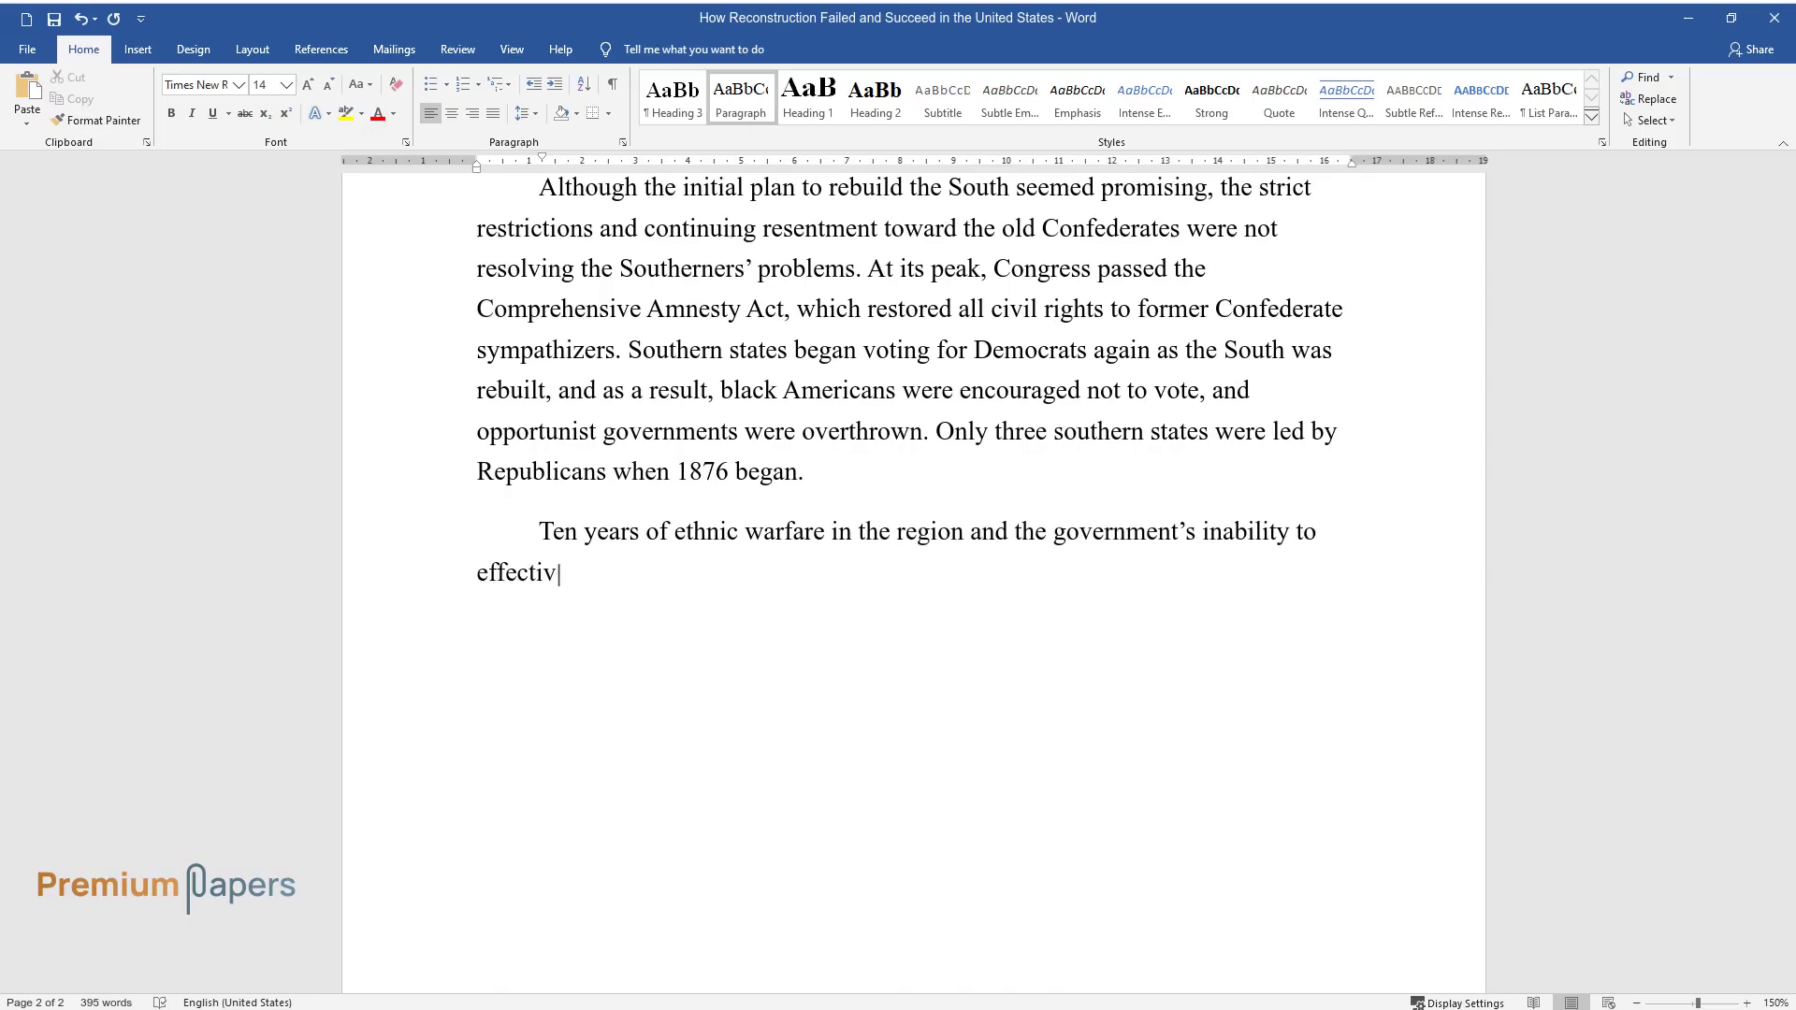
type("ficit kept the th")
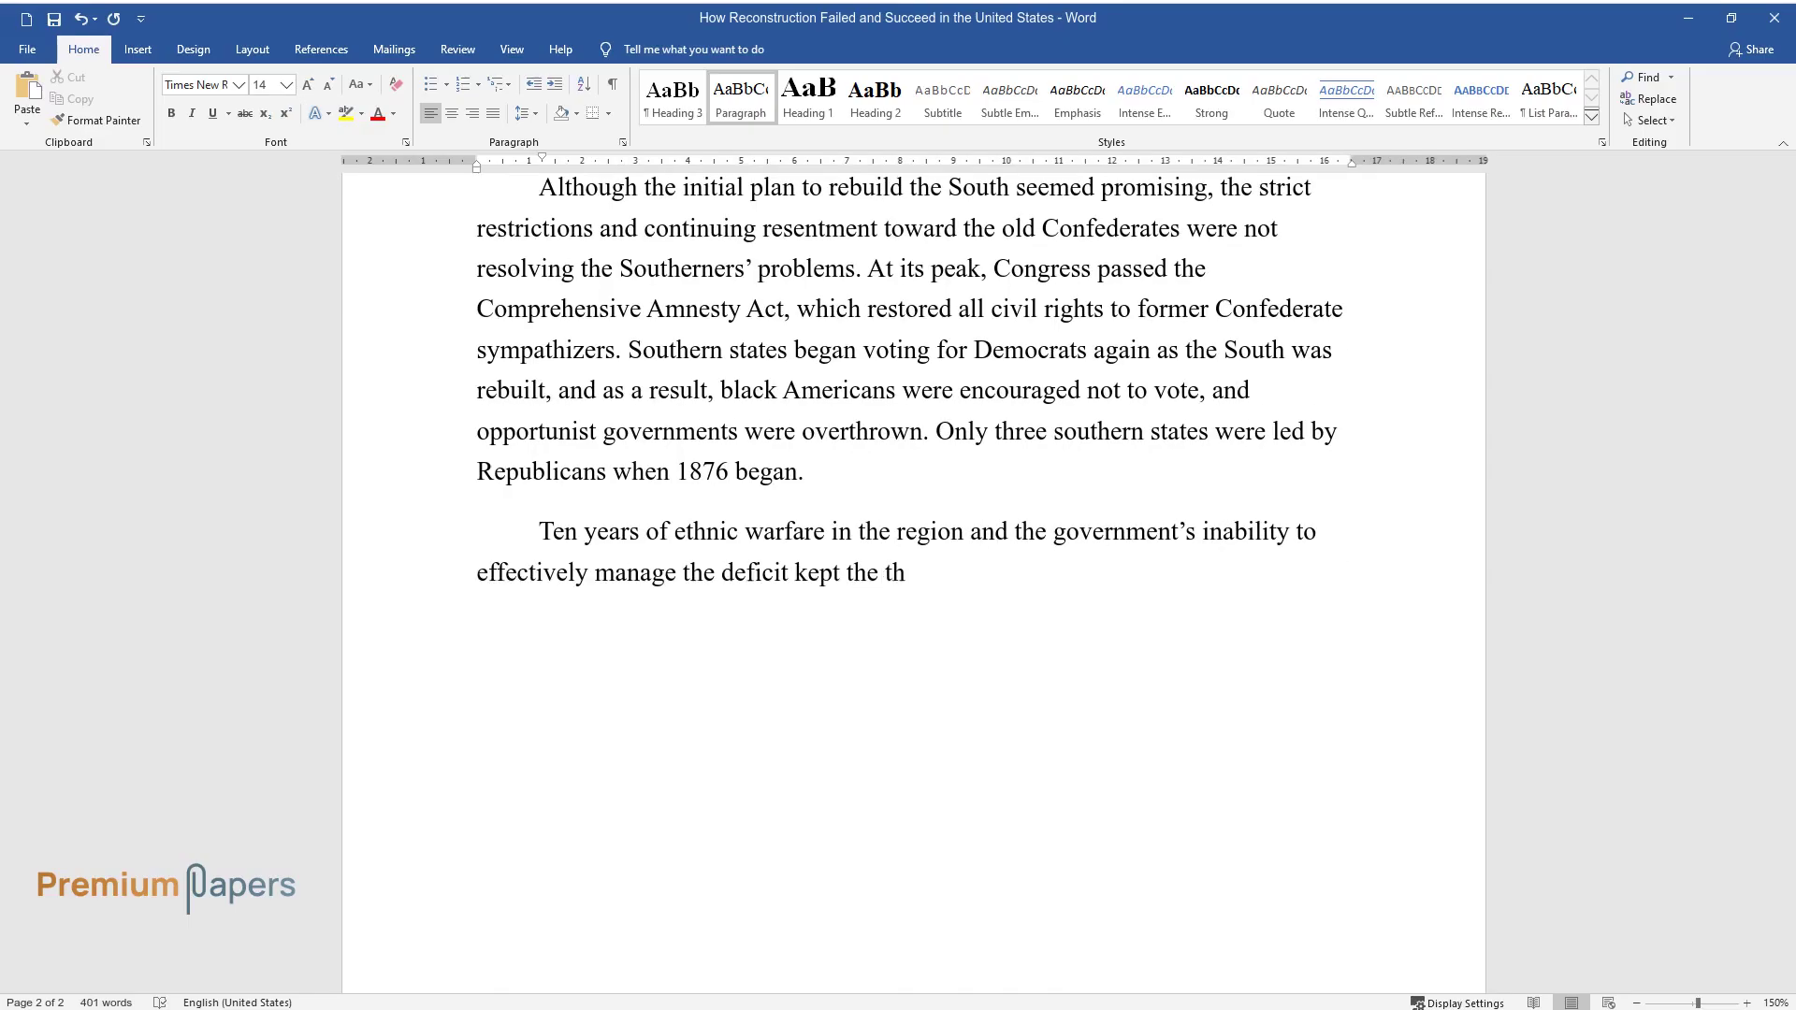
type("reat of war alive in the South. Un")
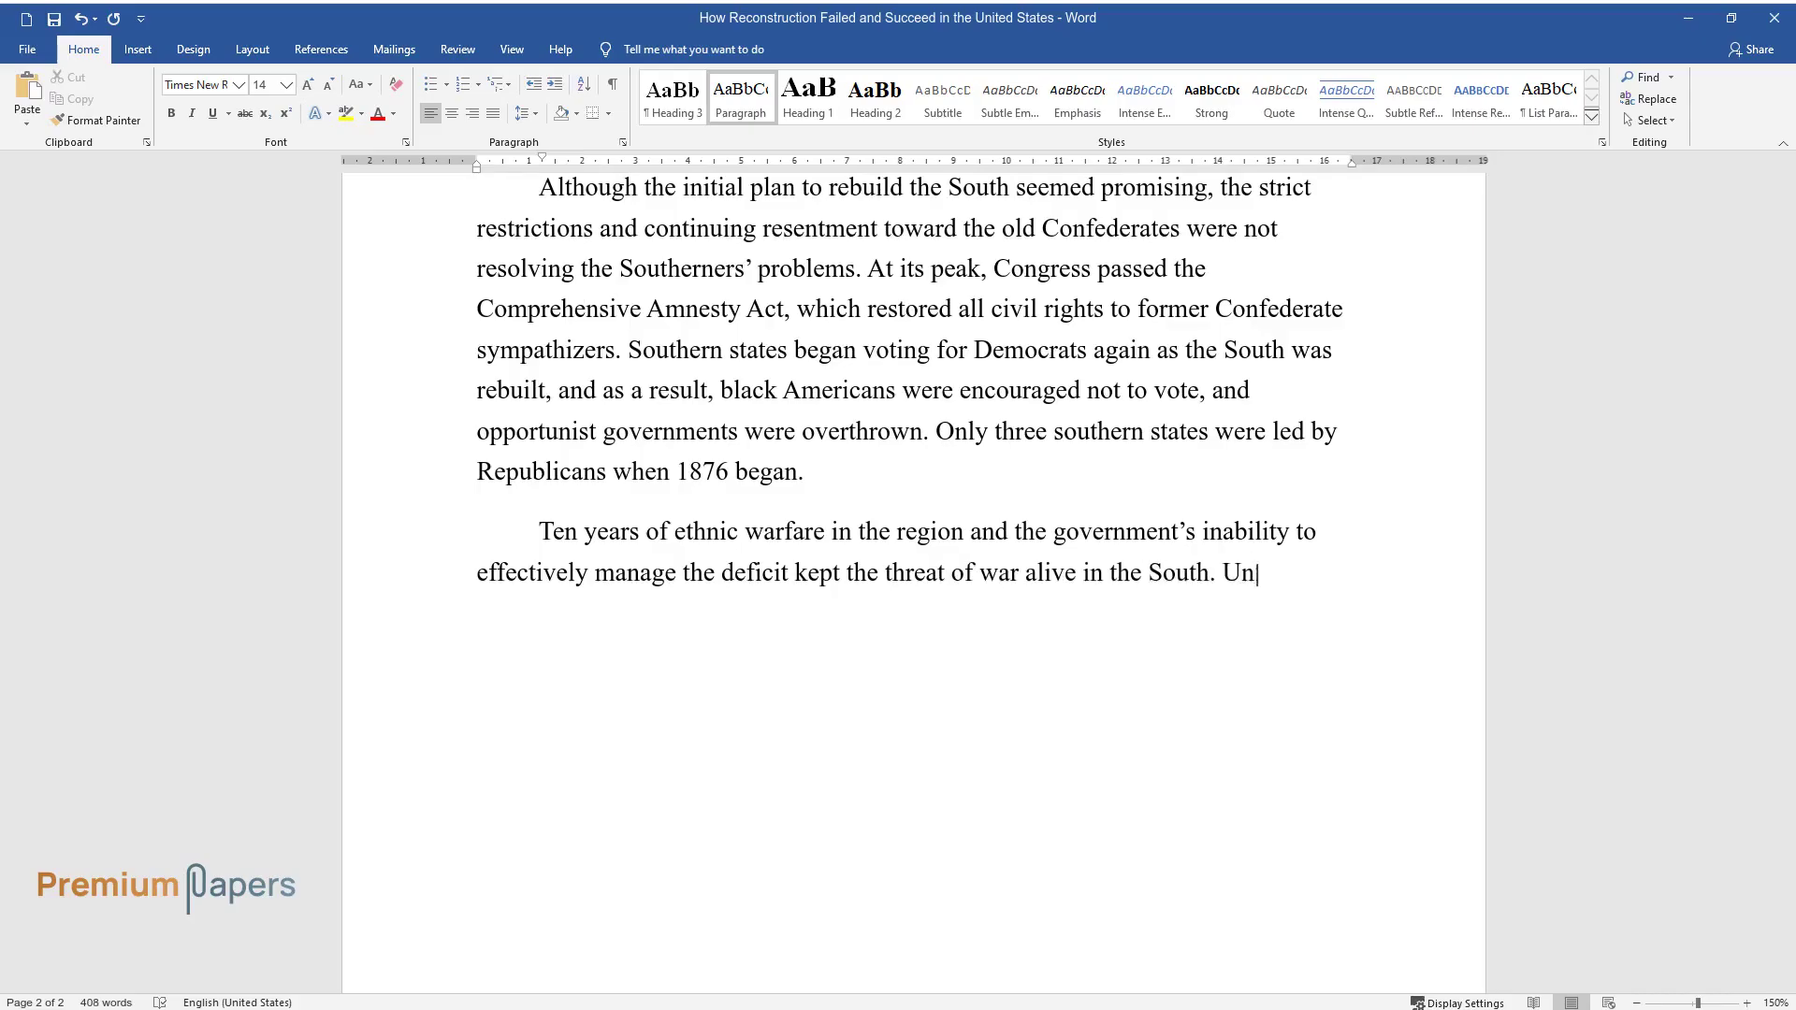
type("fortunately, racism reached the le")
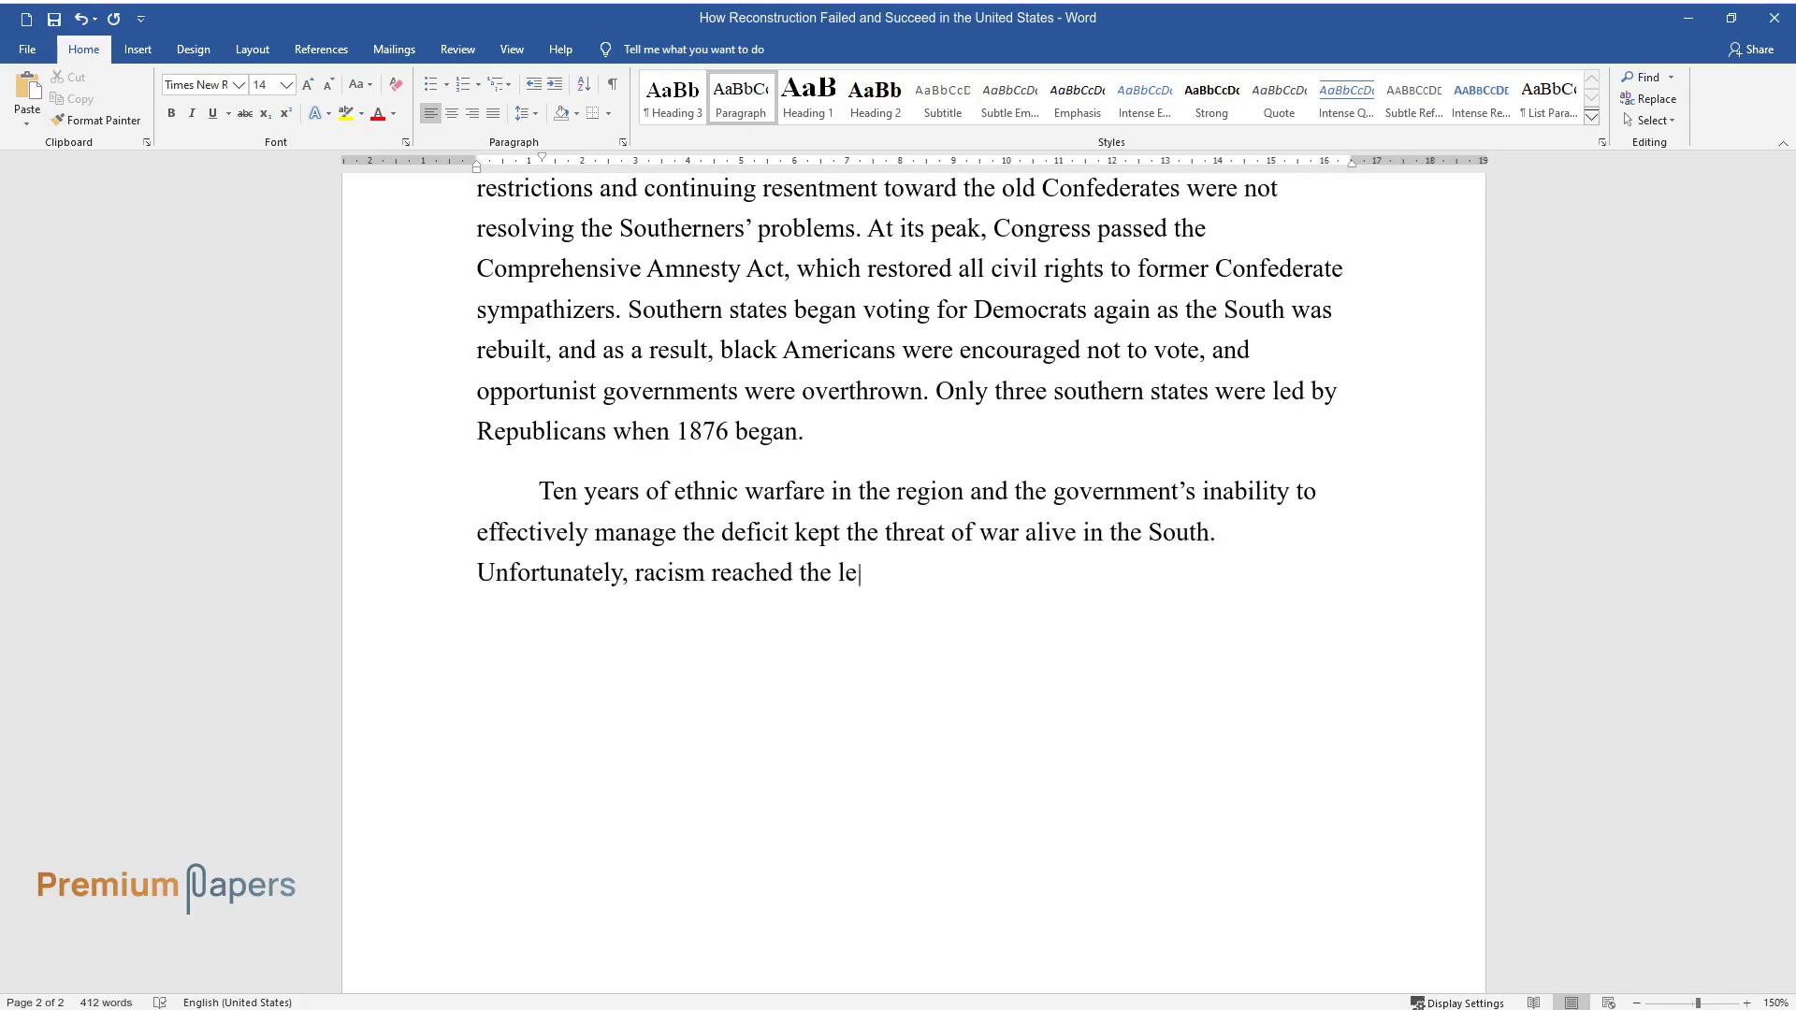
type("vel of policymaking within the ins")
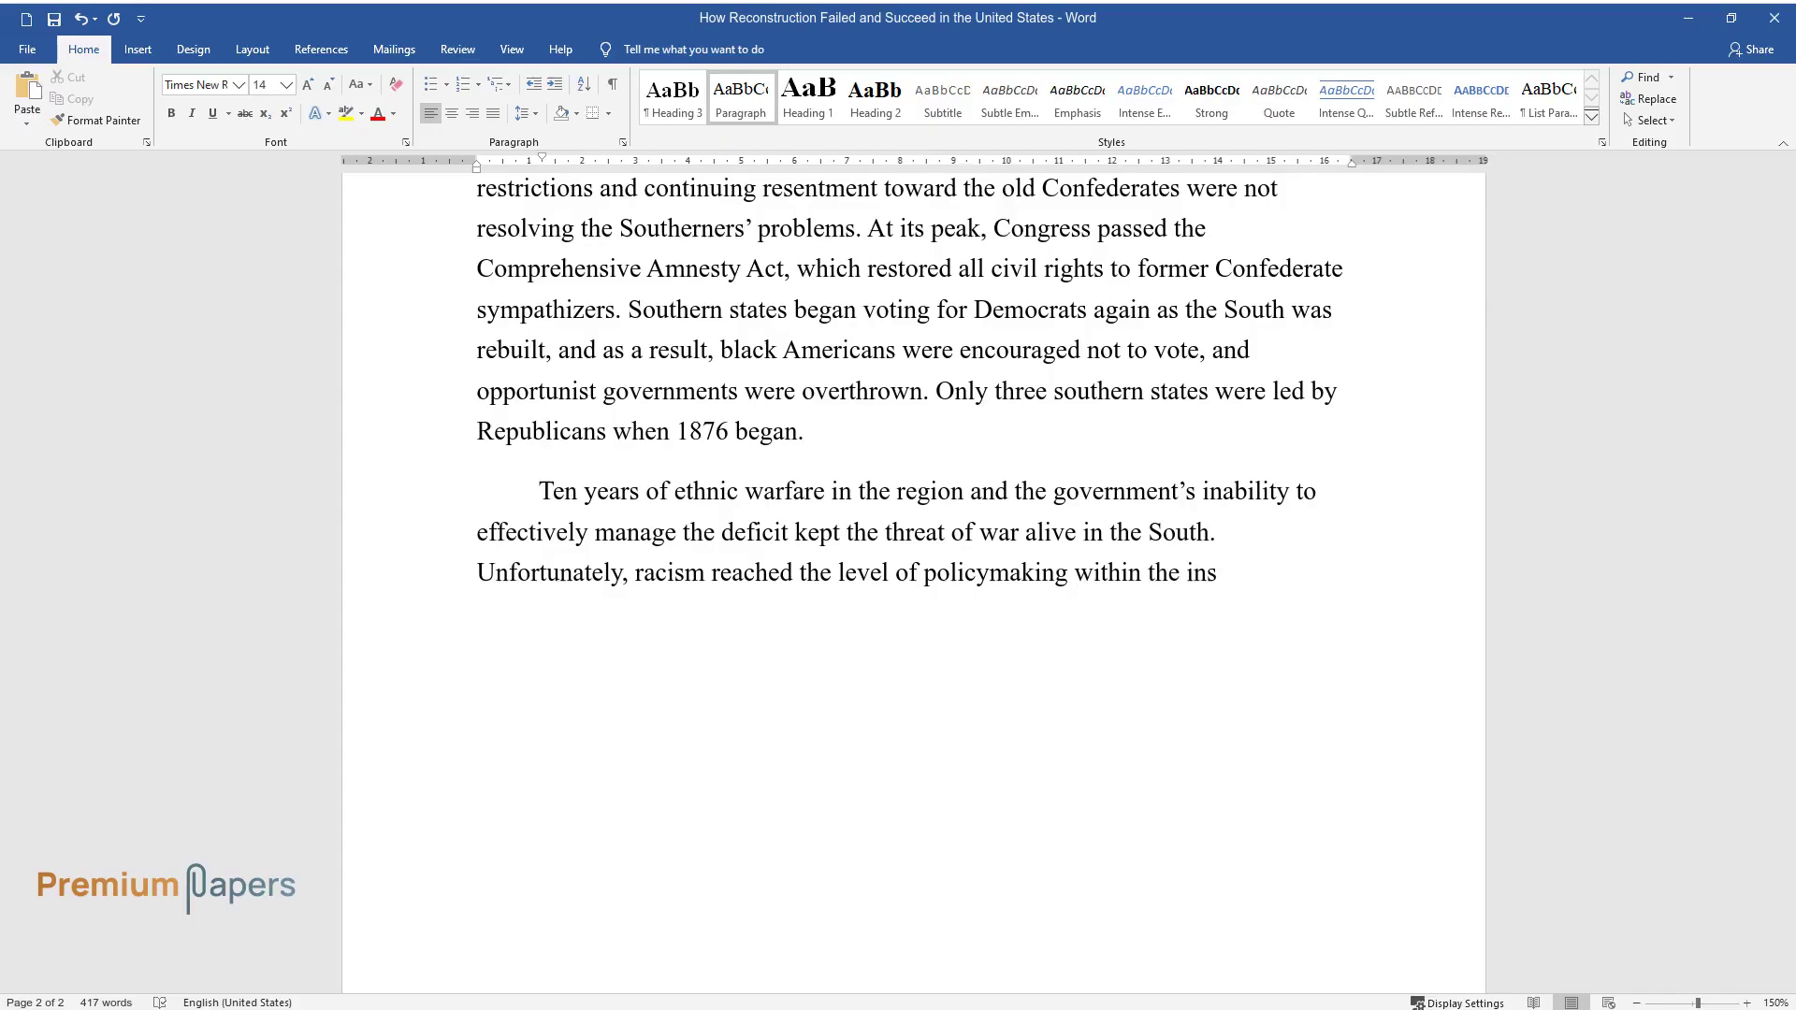
type("titution. While it advocated harsh")
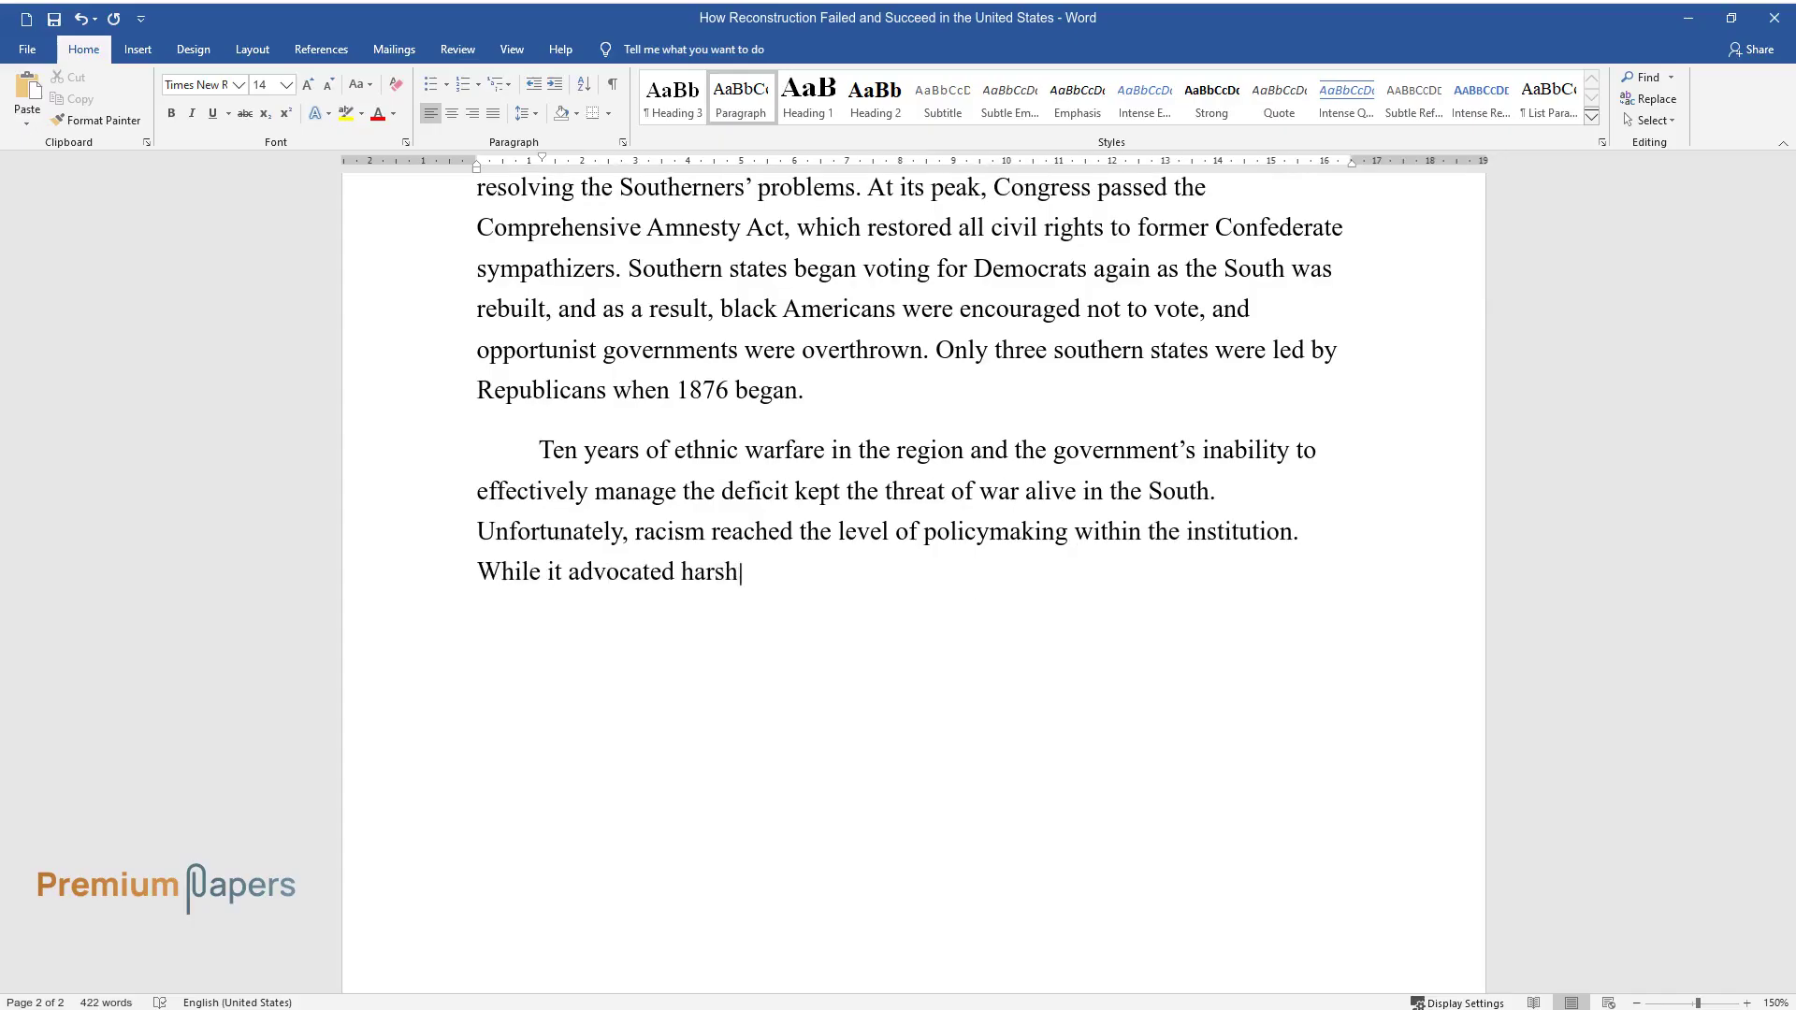
type(" punishment for all racial discri")
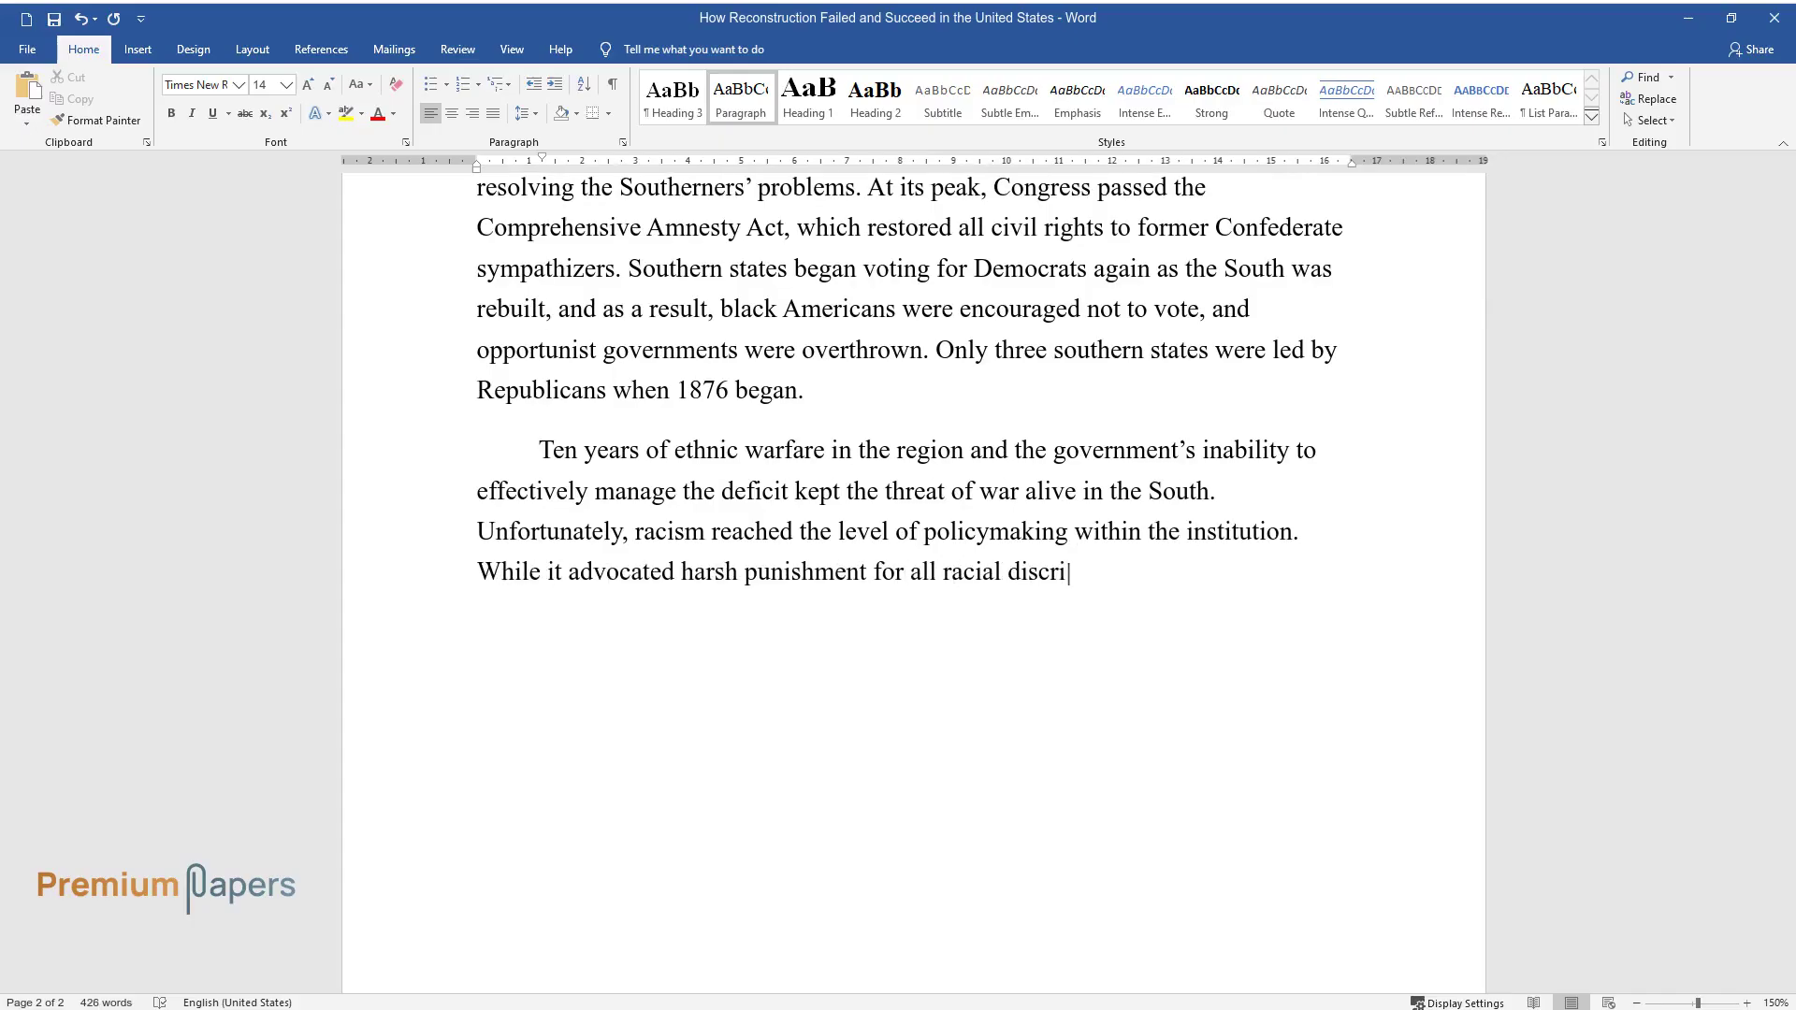
type("mination committed by white offici")
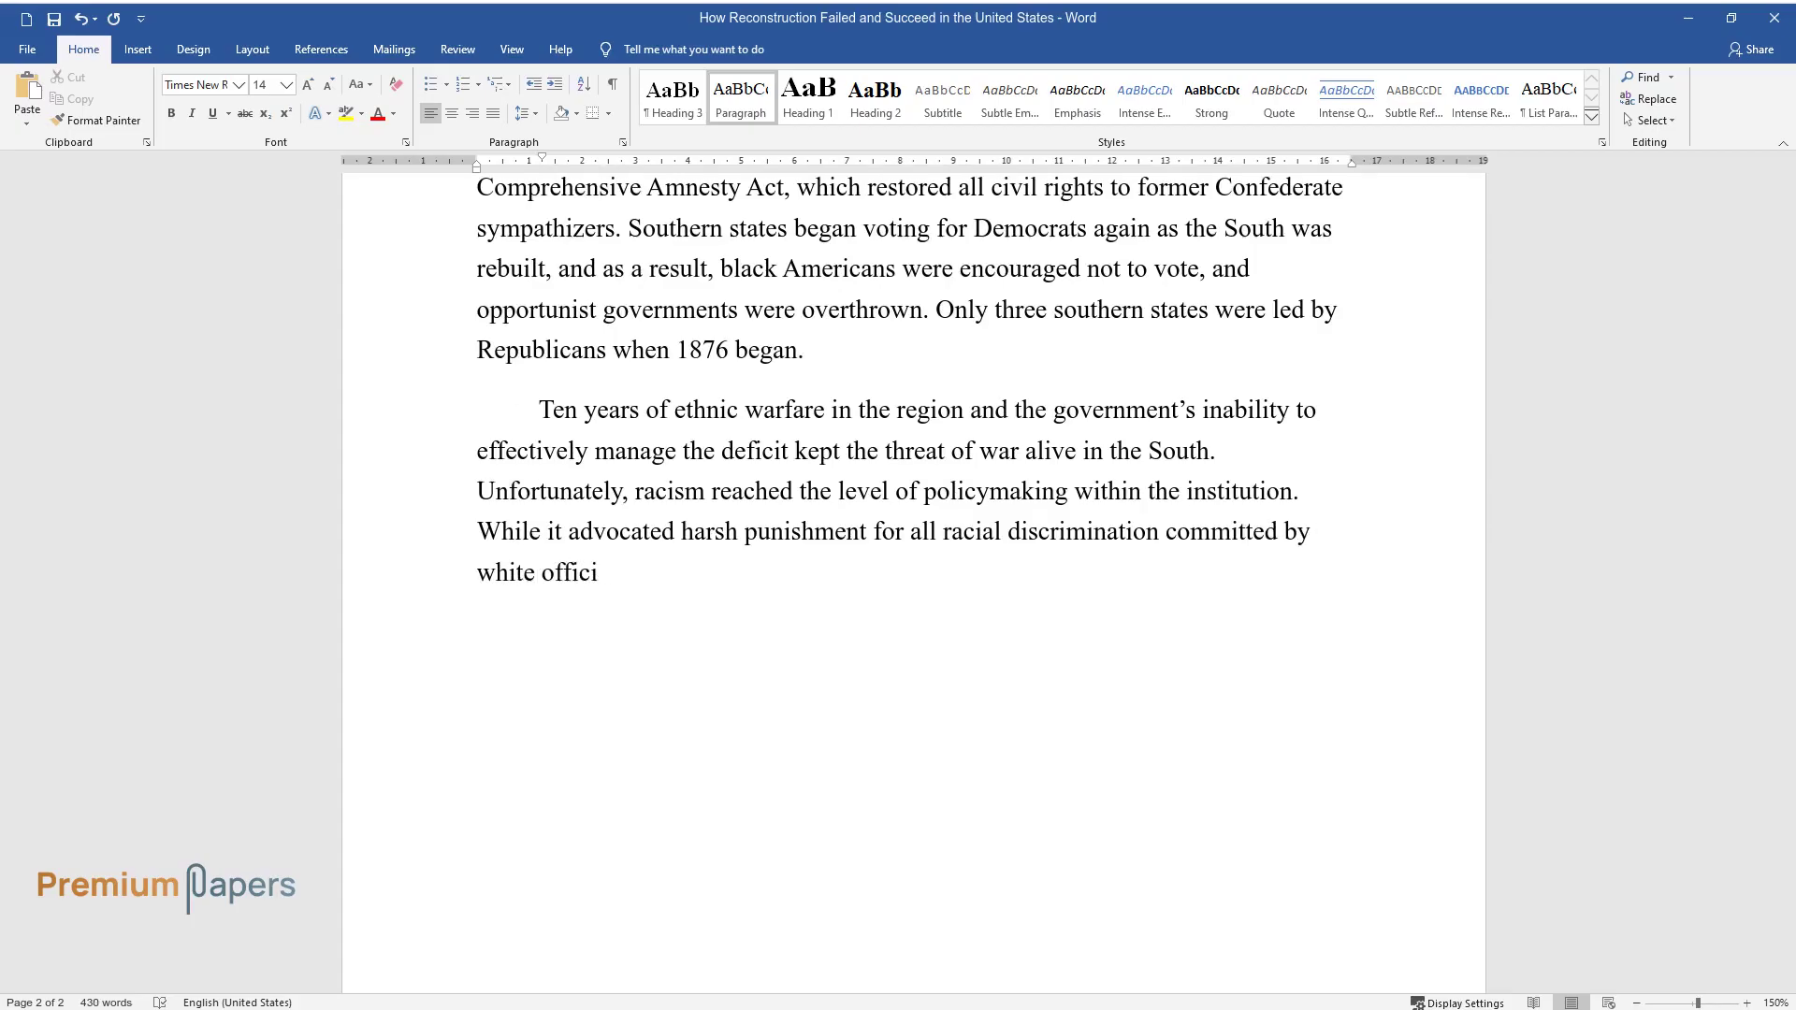
type("als in the South, it normalized th")
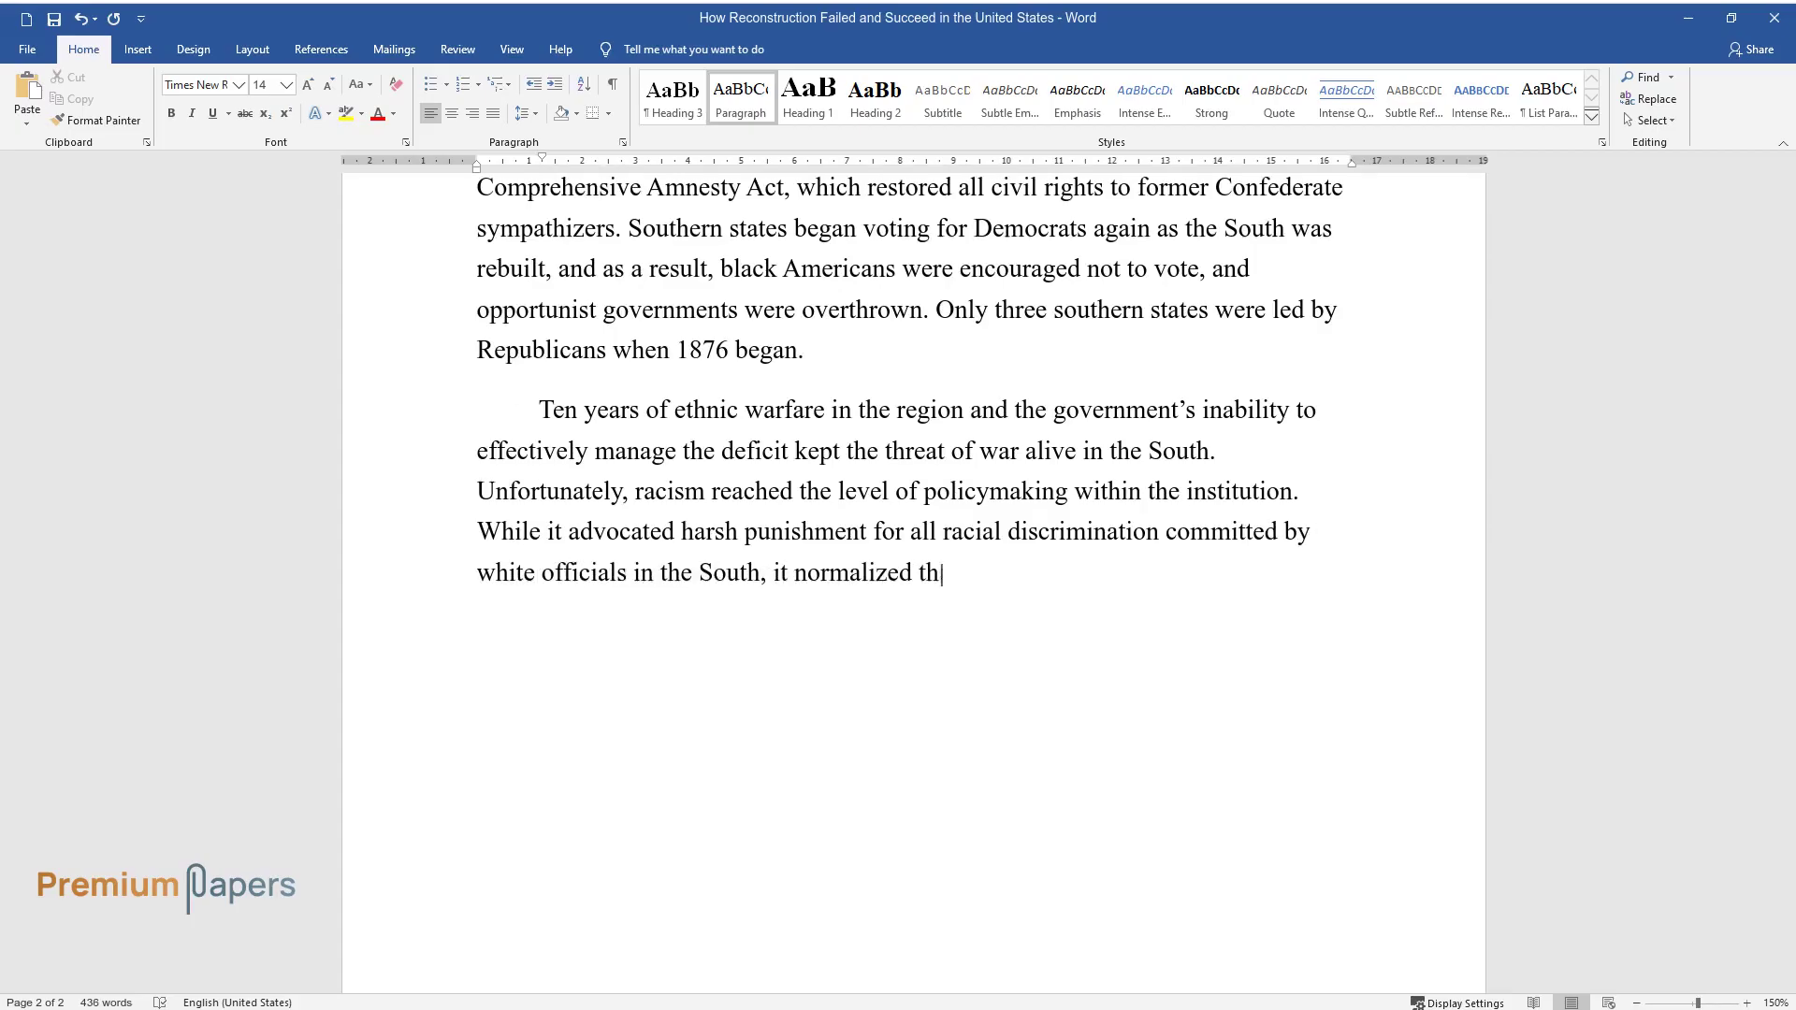
type("e most dehumanizing forms of racis")
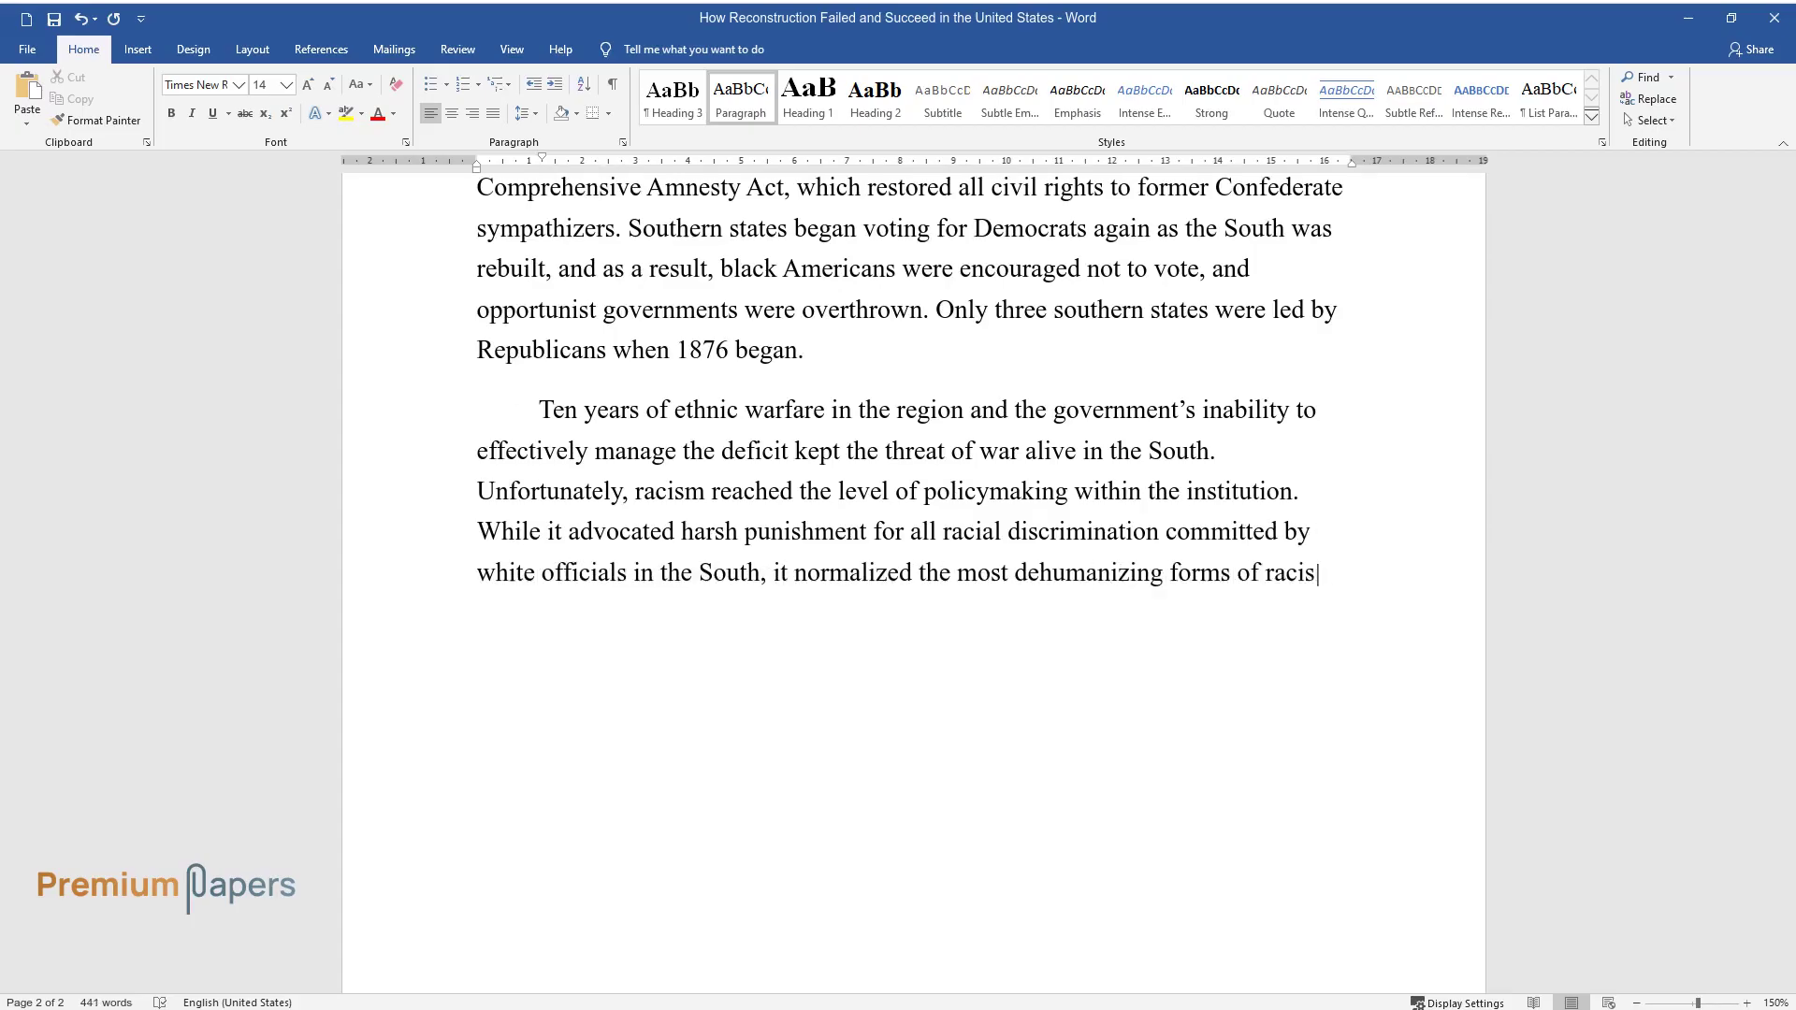
type("m against black people. For instan")
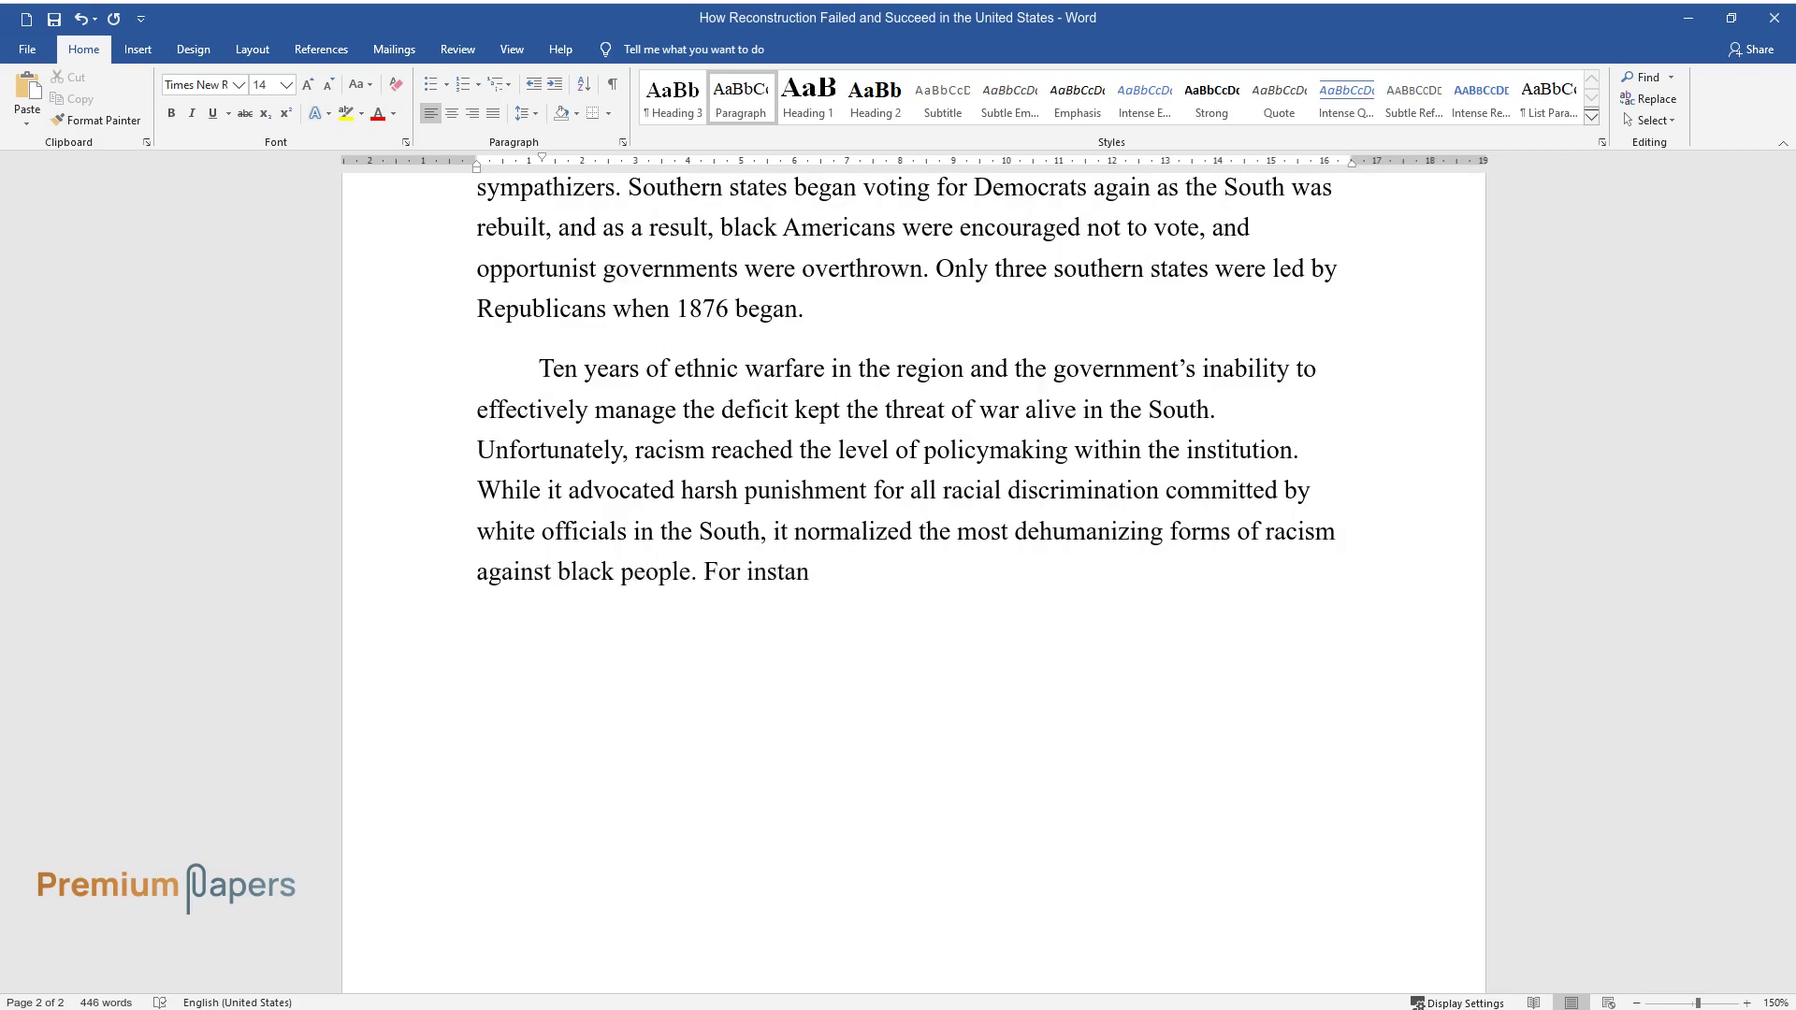
type("ce, some laws, such as Jim Crow, w")
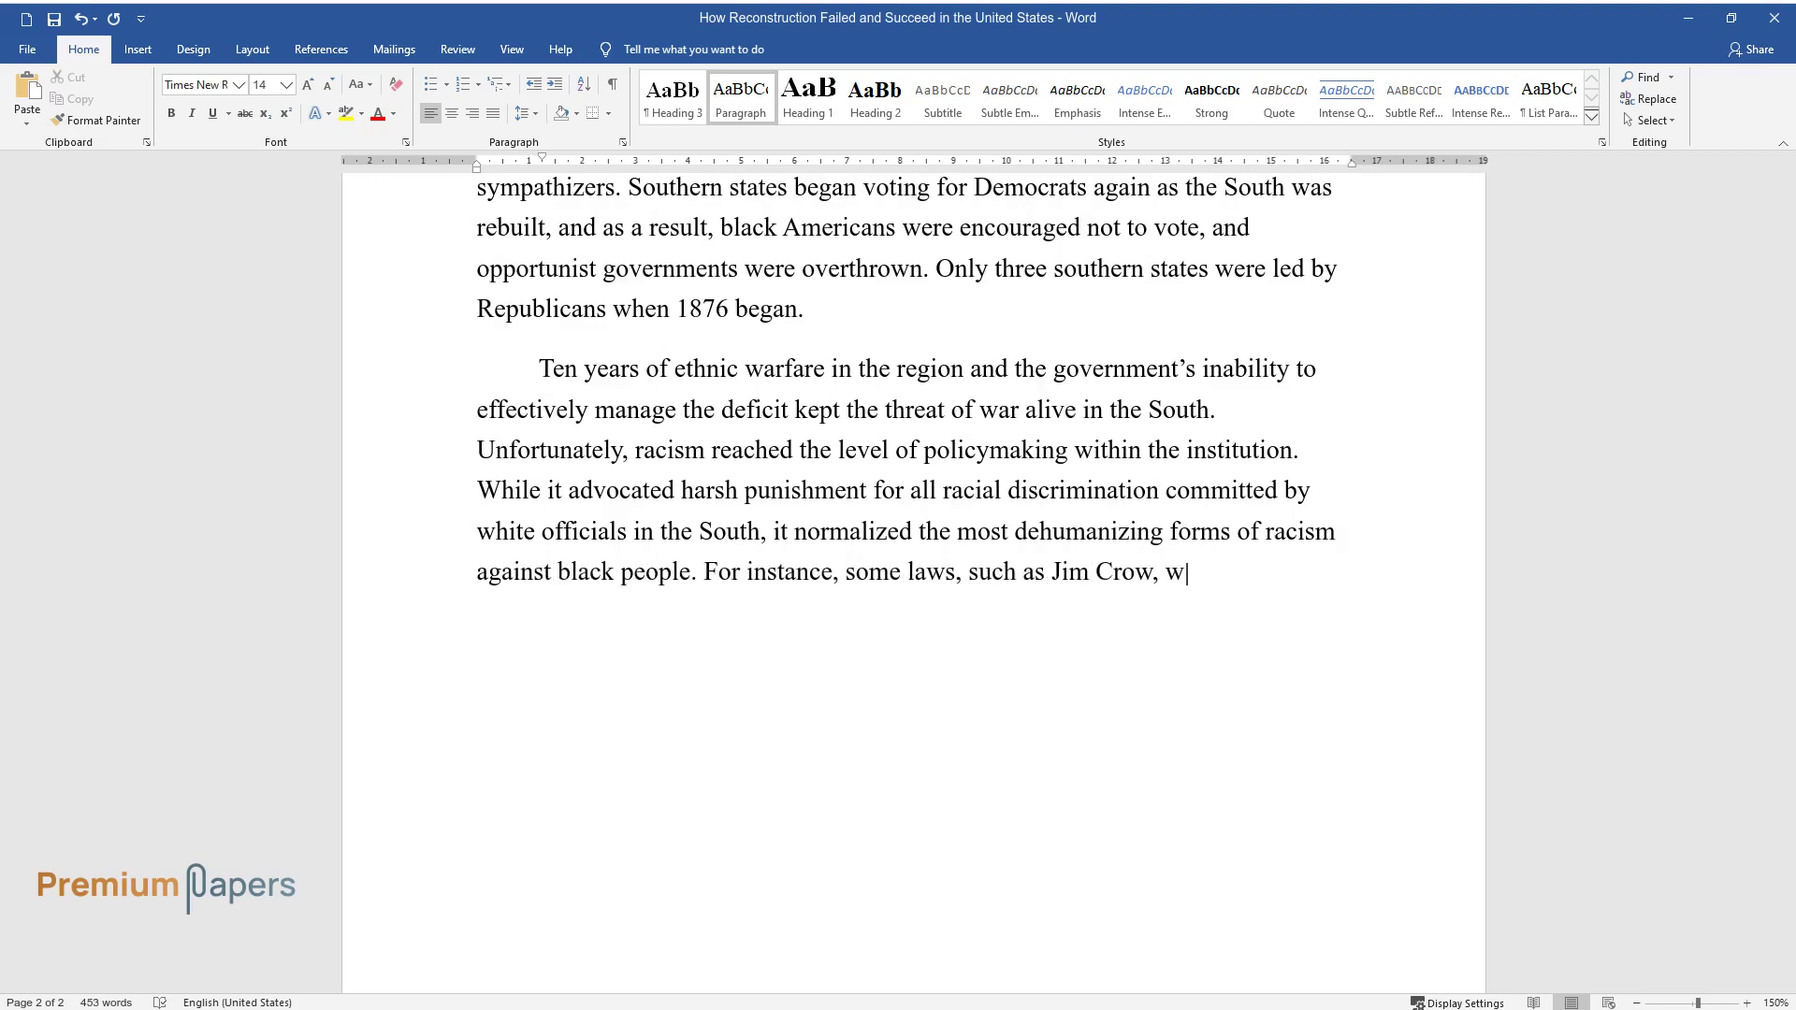
type("ere developed, allowing racial seg")
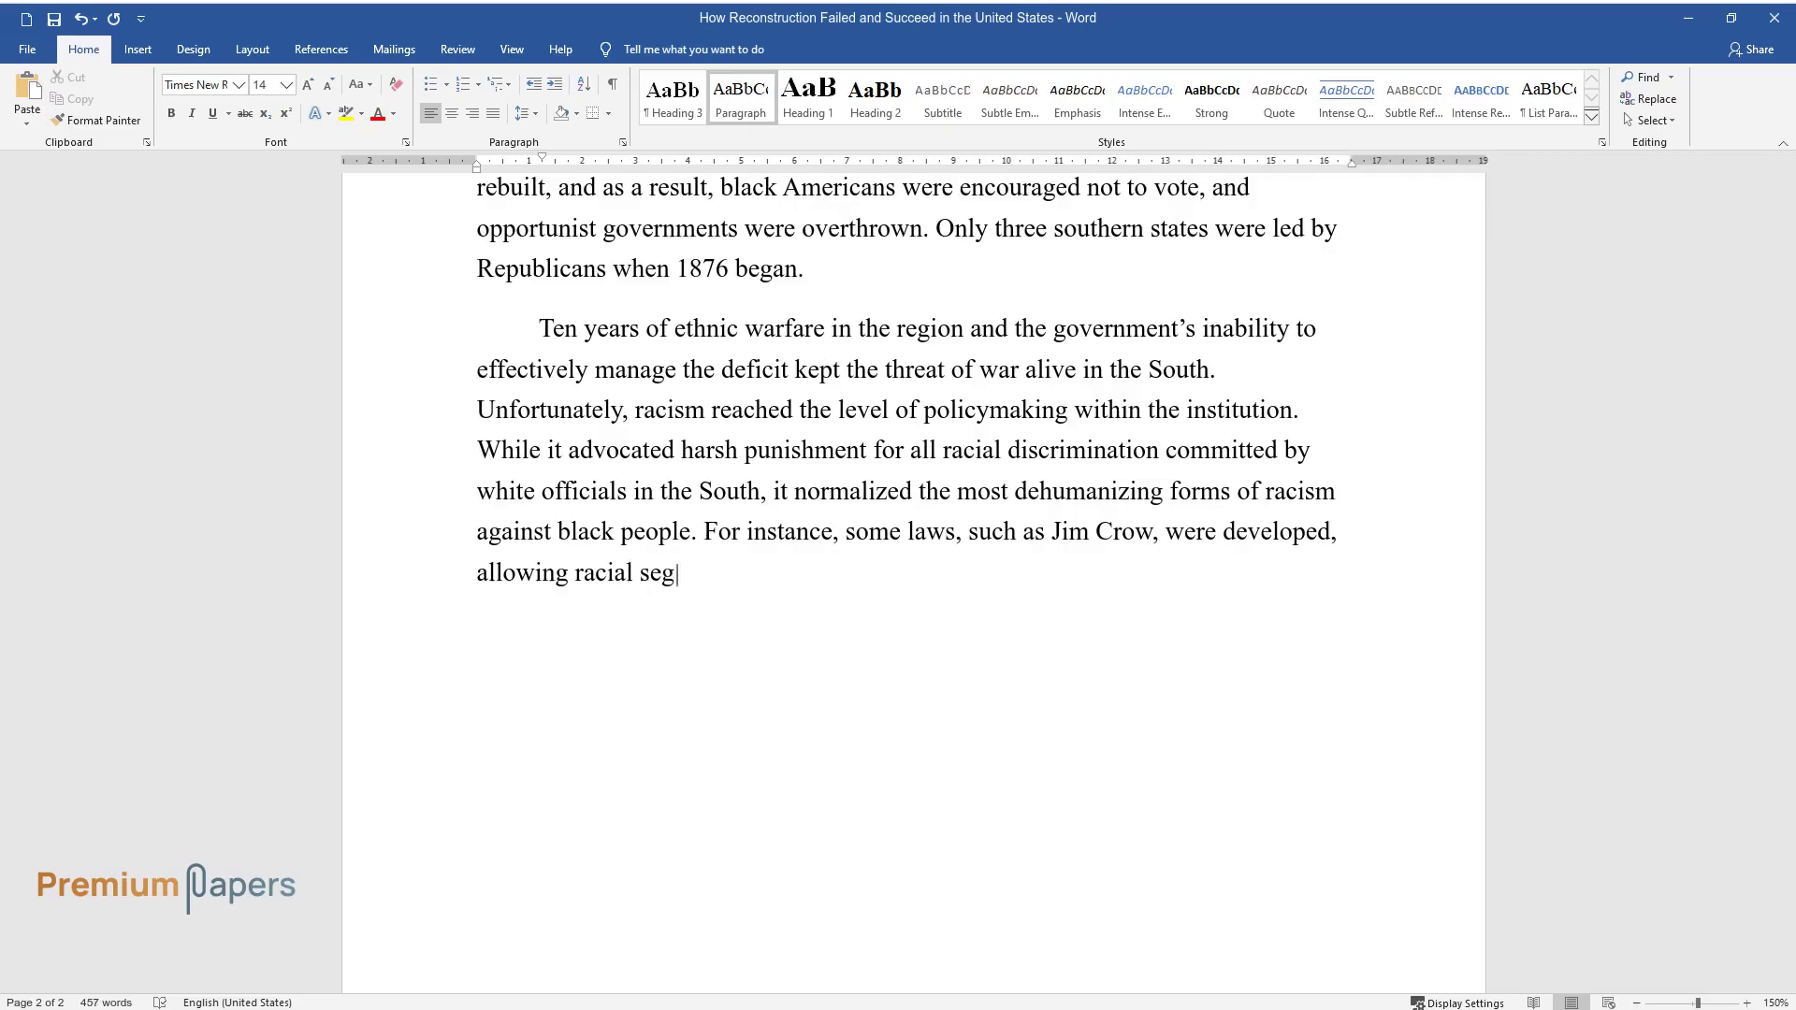
type("regation. These restrictions and l")
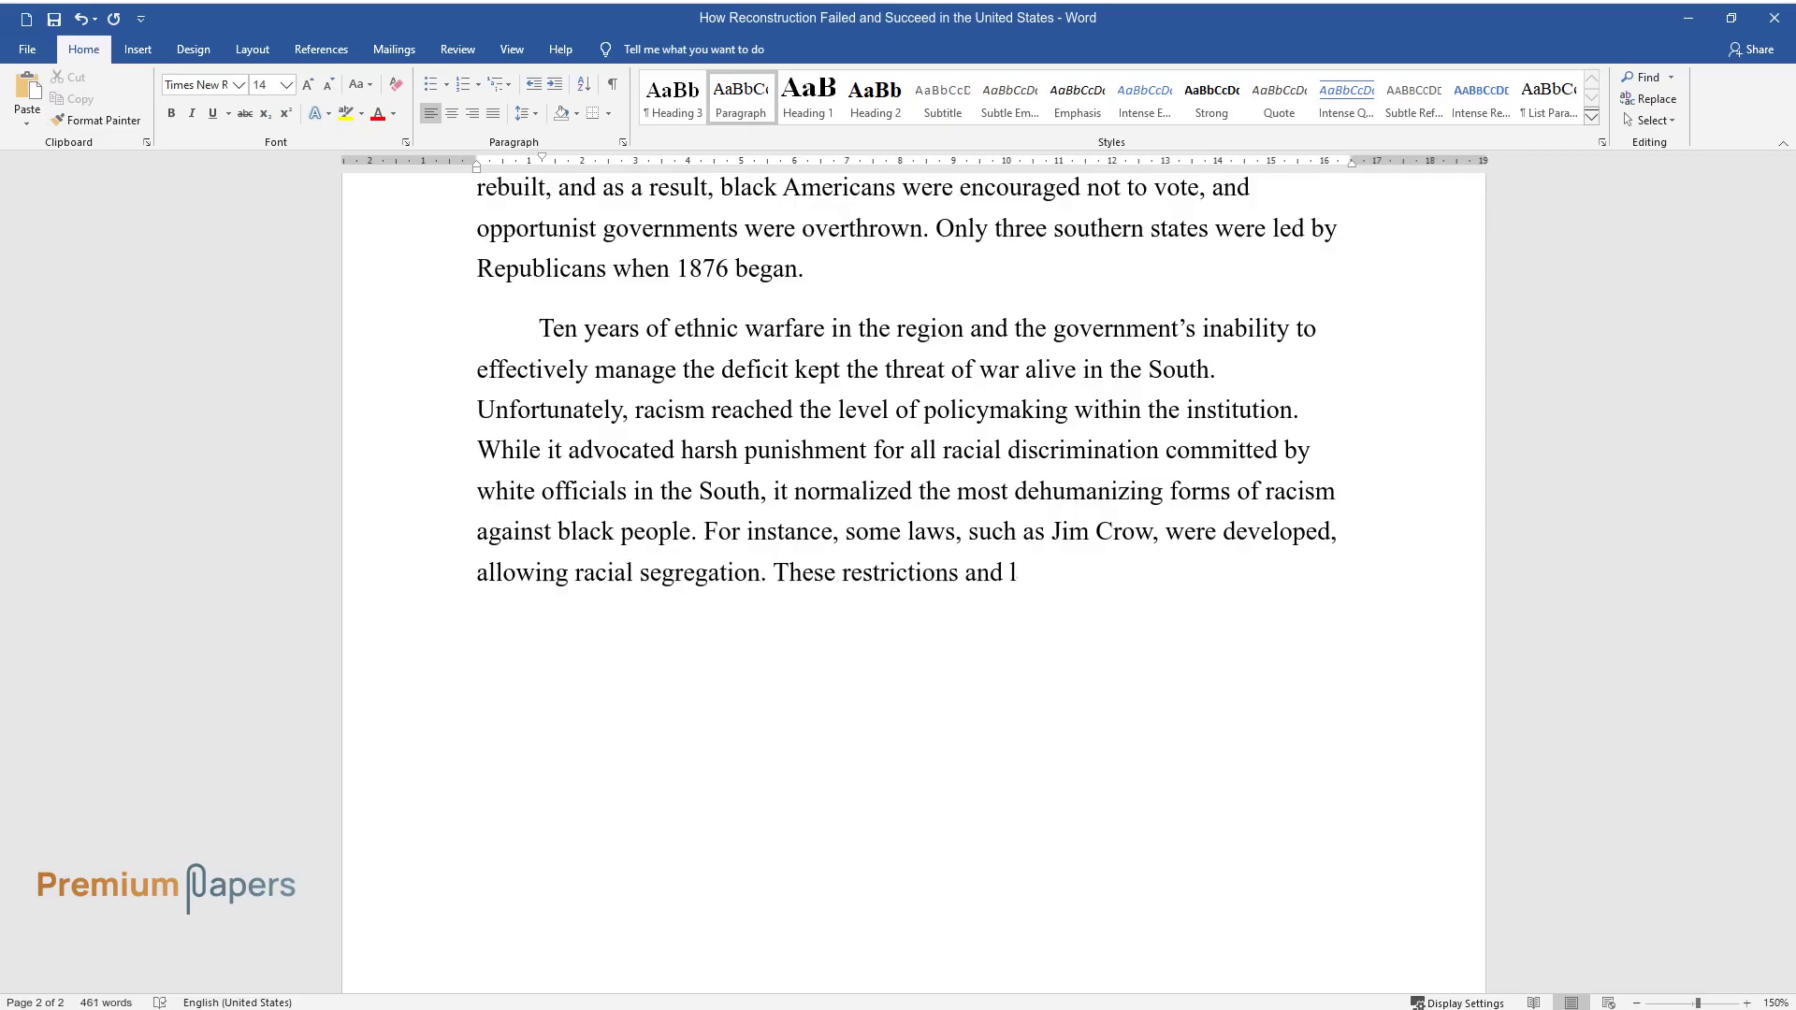
type("aws were against the reconstructi")
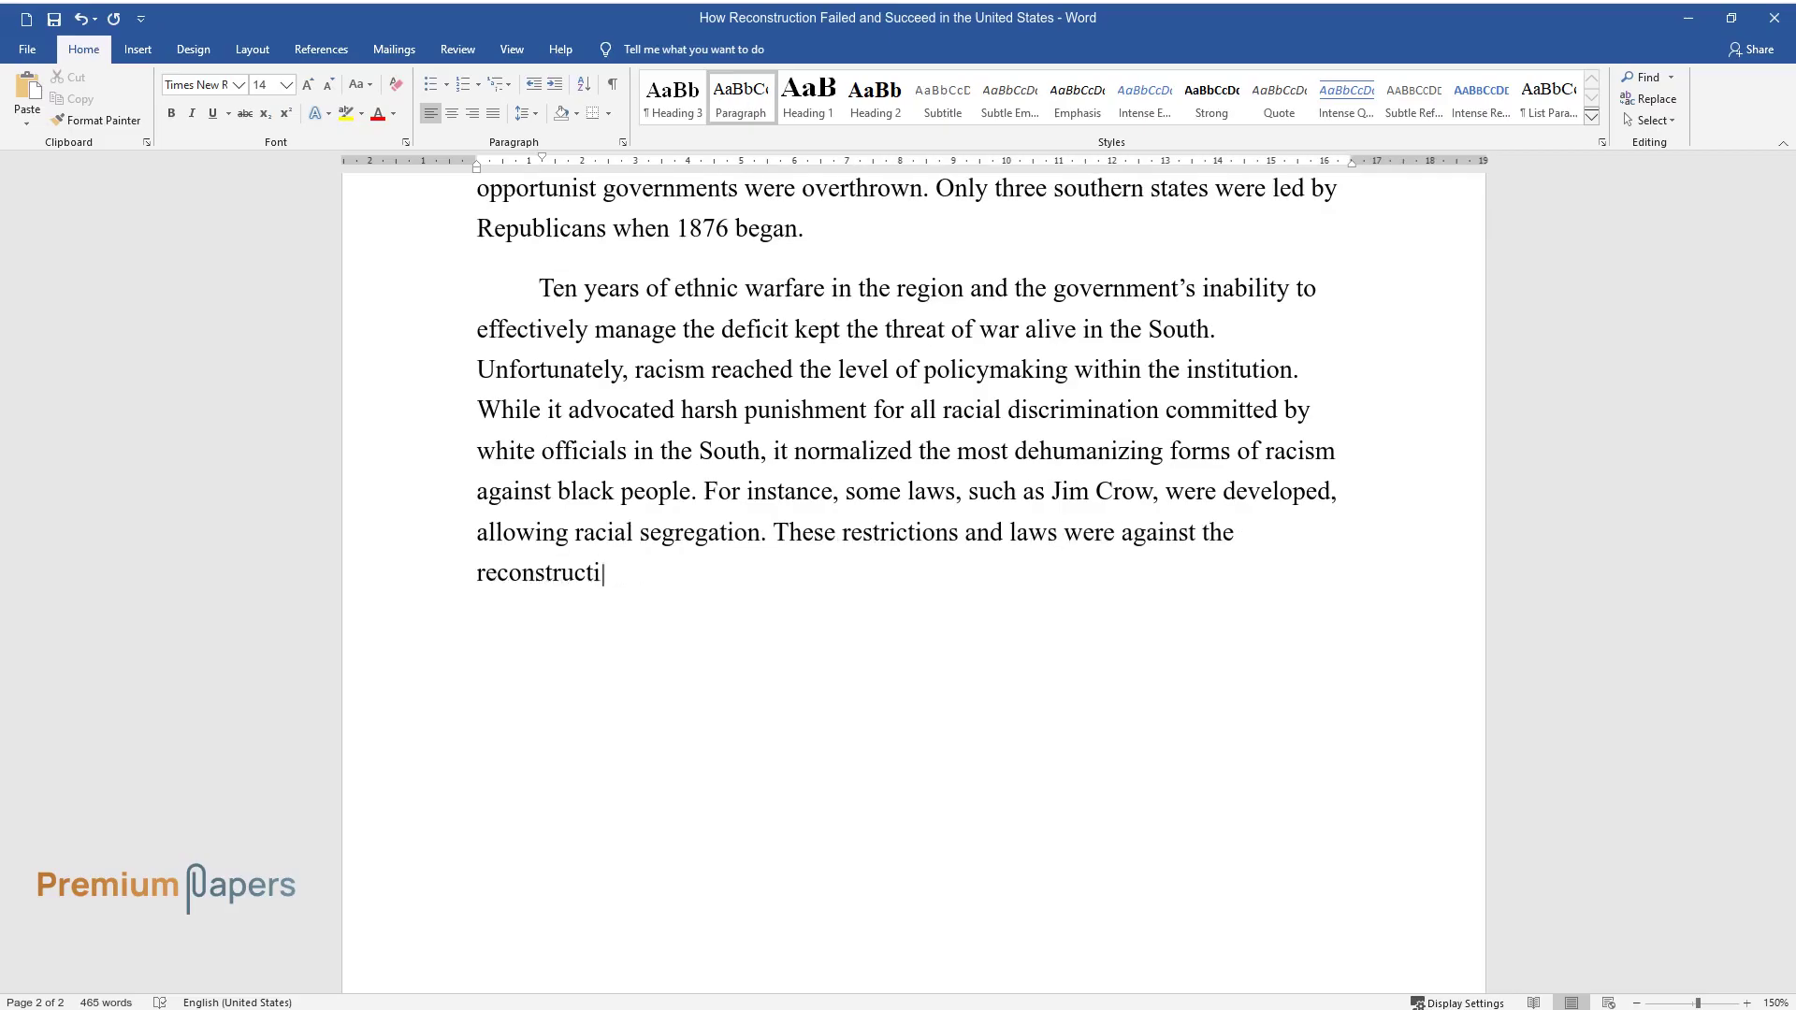
type("on’s objectives and contributed sig")
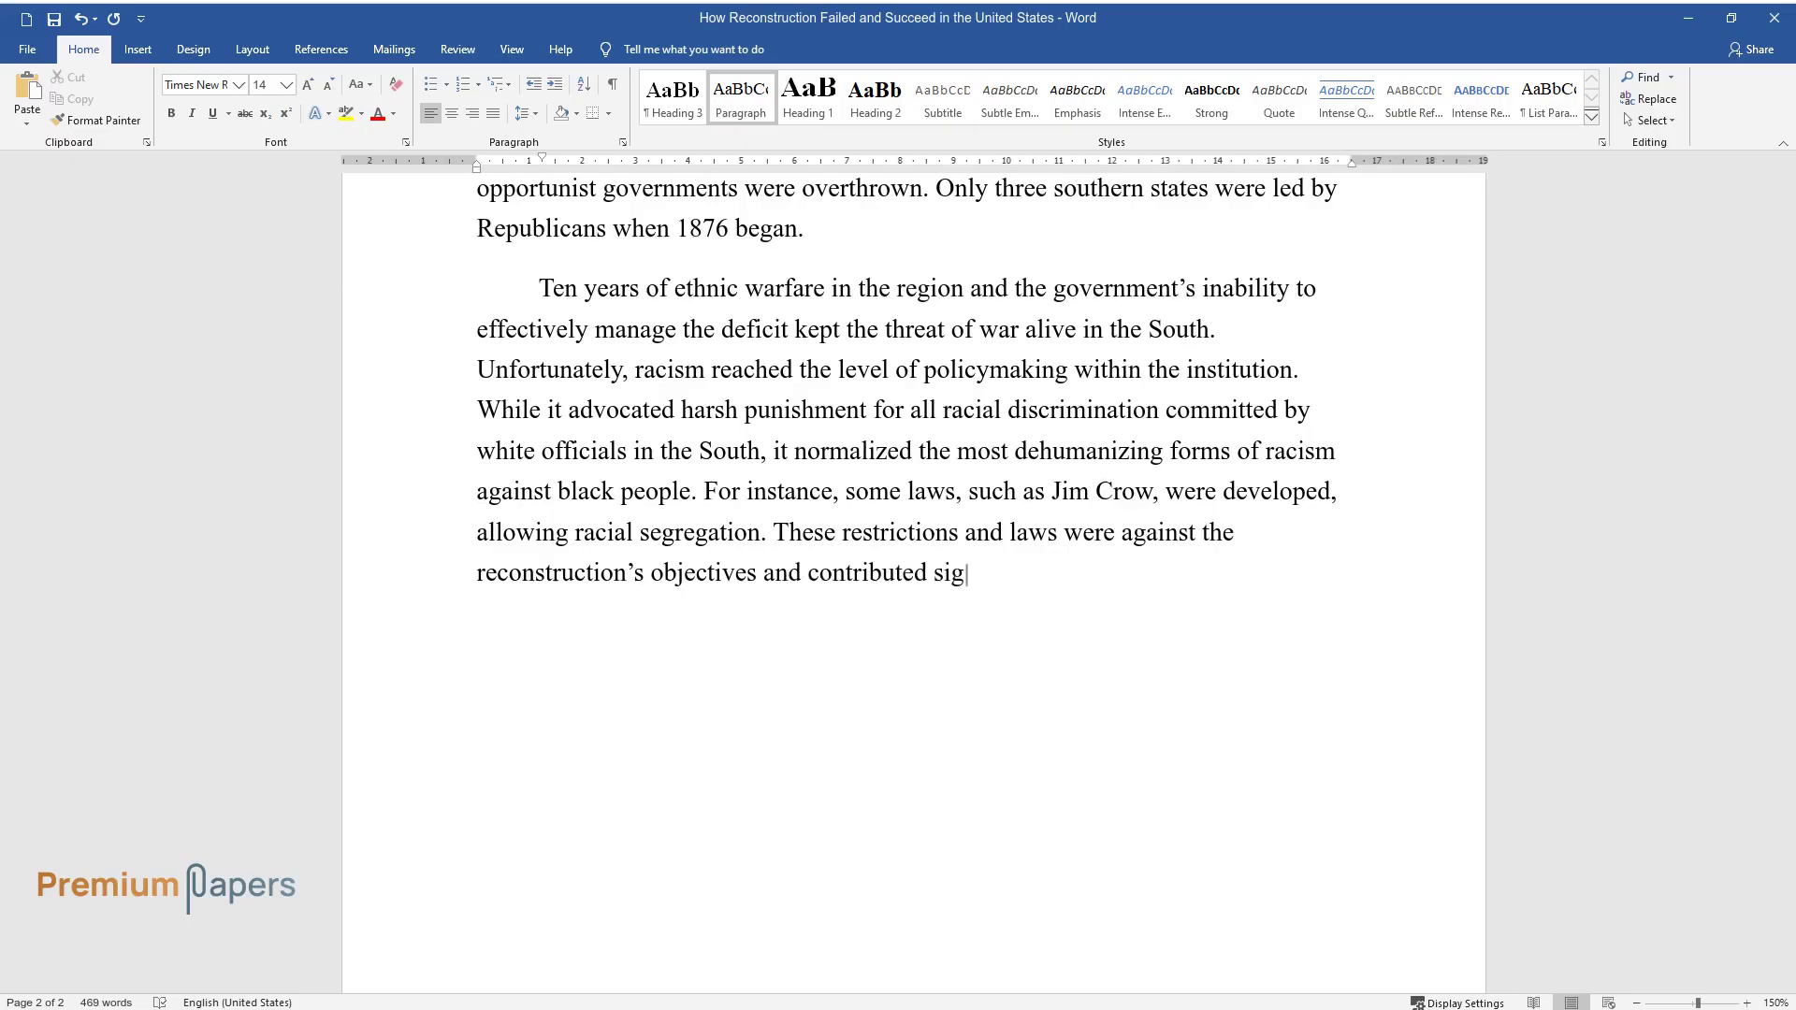
type("nificantly to its failure.")
Start a new paragraph: 'Difficulties developed while several groups tried to protect African Americans' legal…'
key("Return")
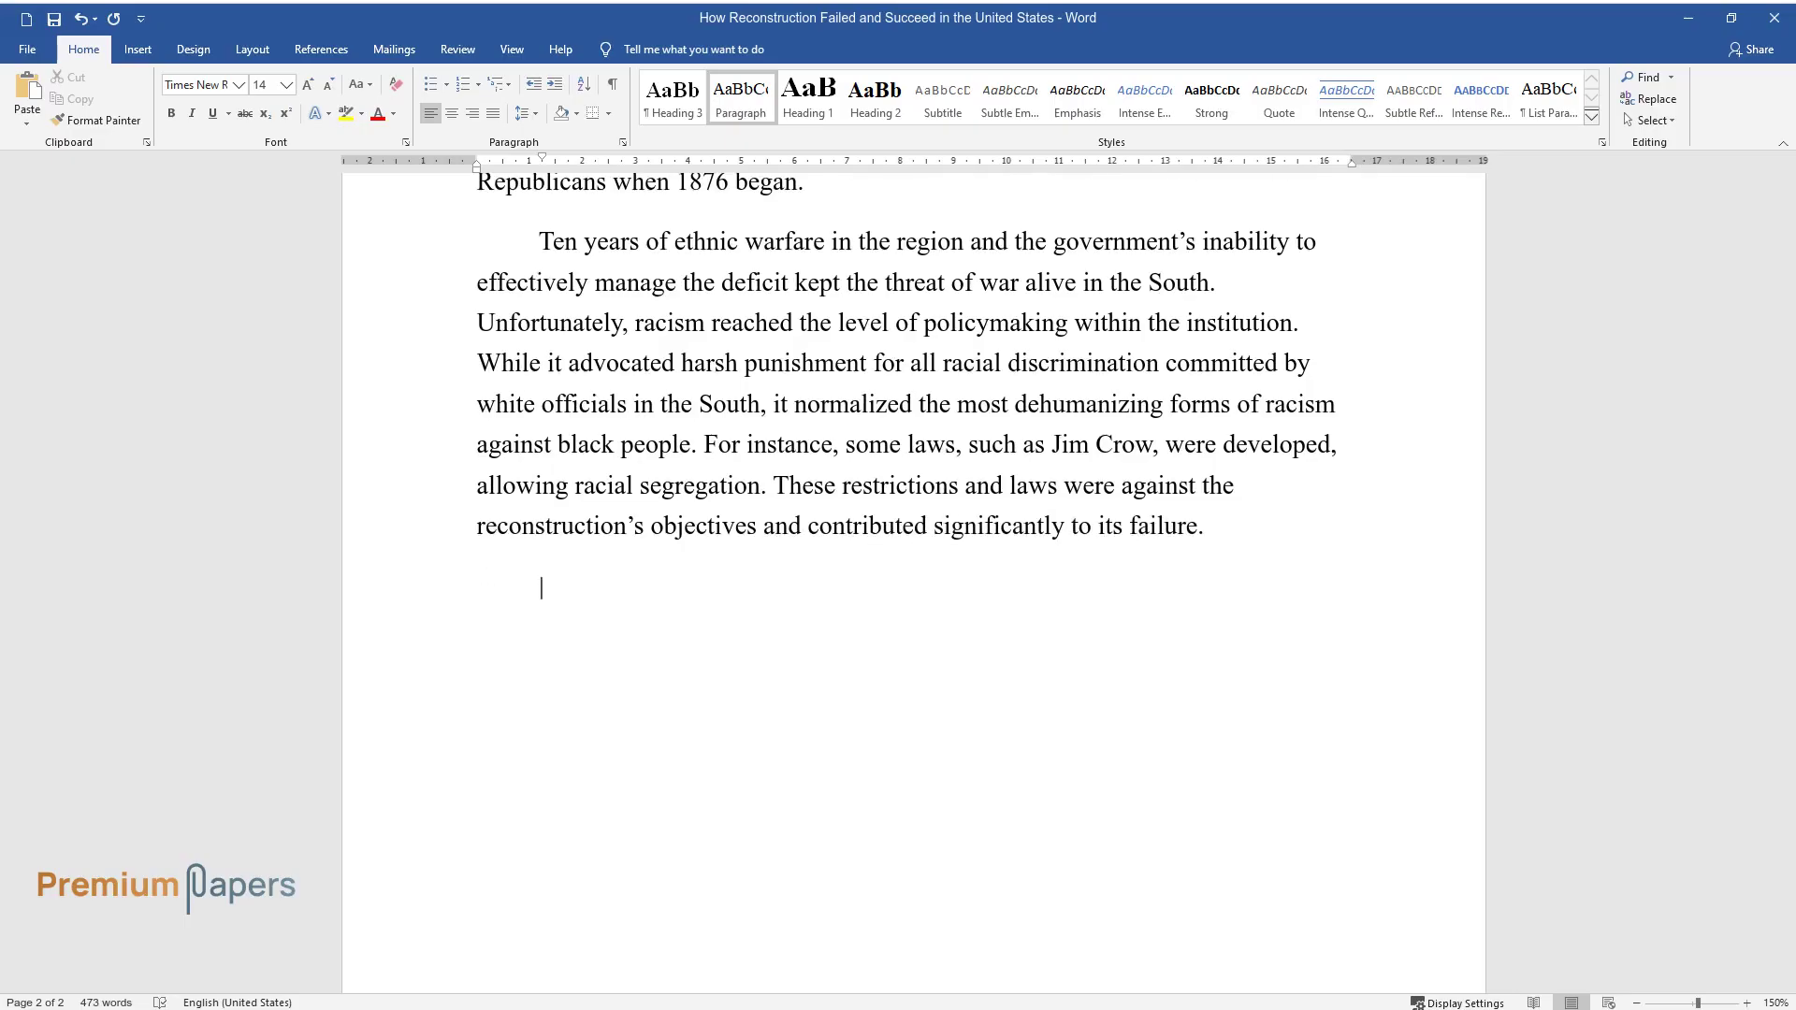
type("Difficulties dev")
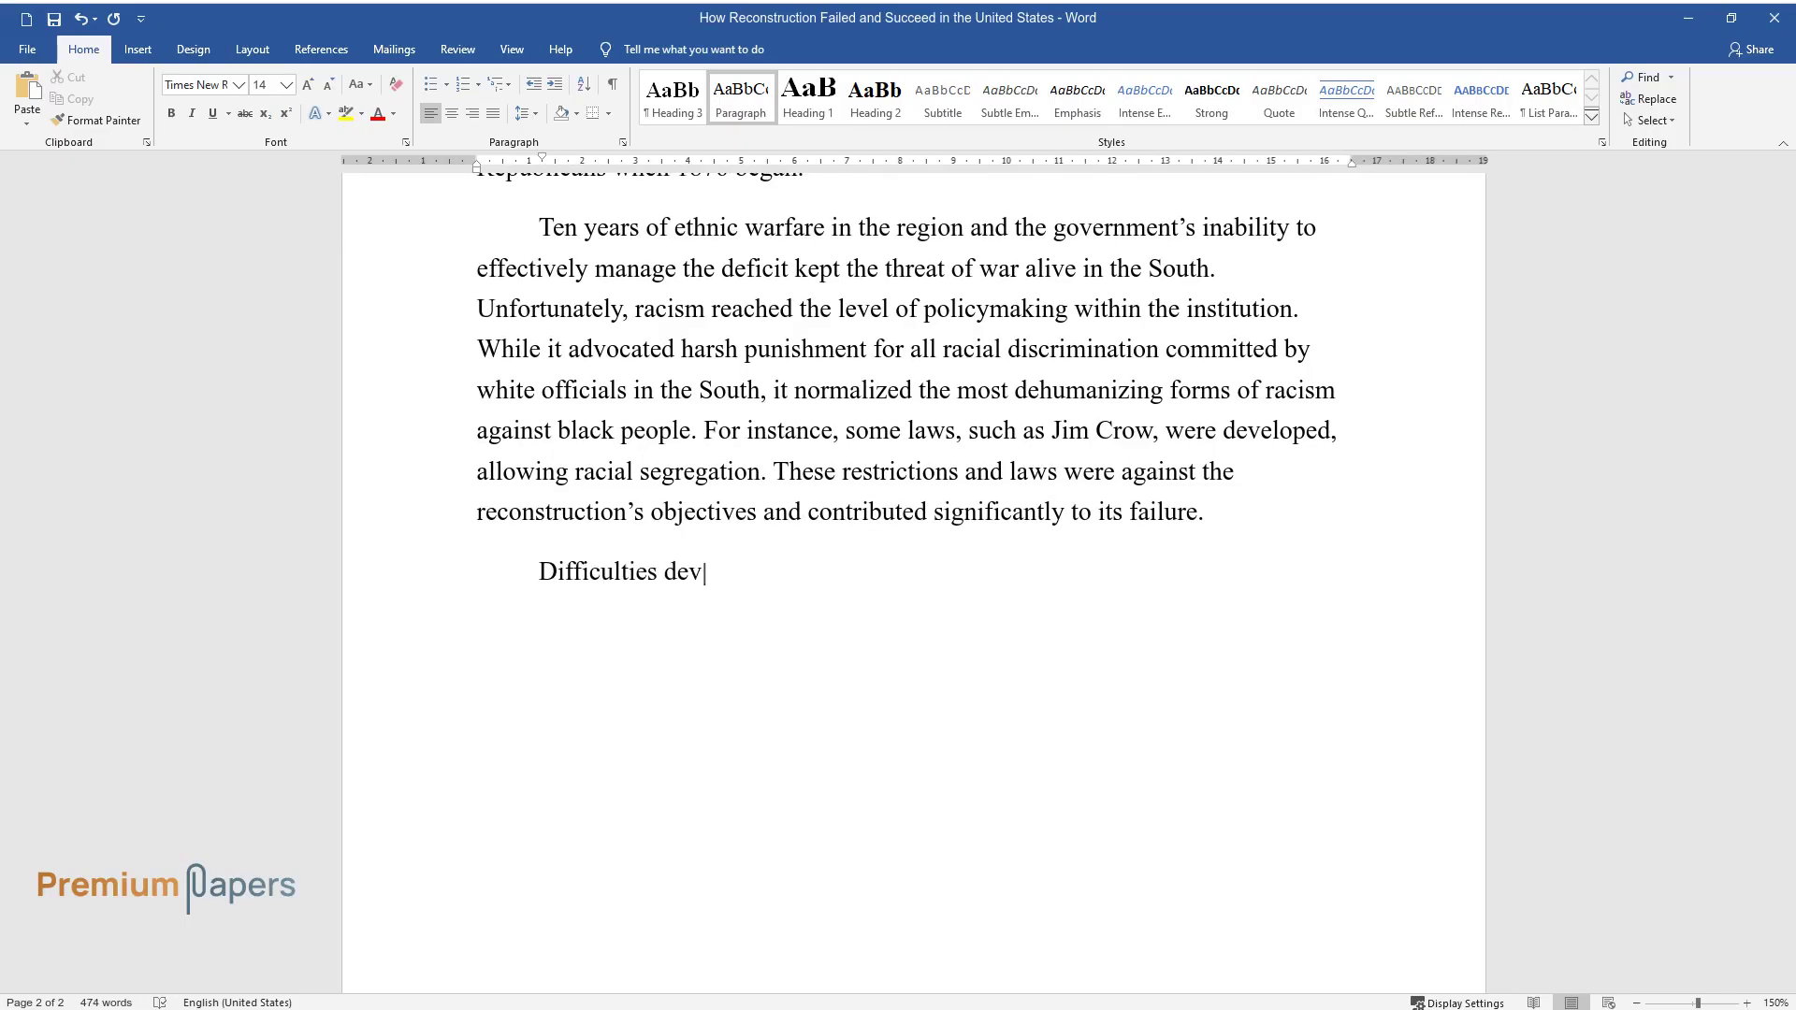
type("eloped while several groups tried t")
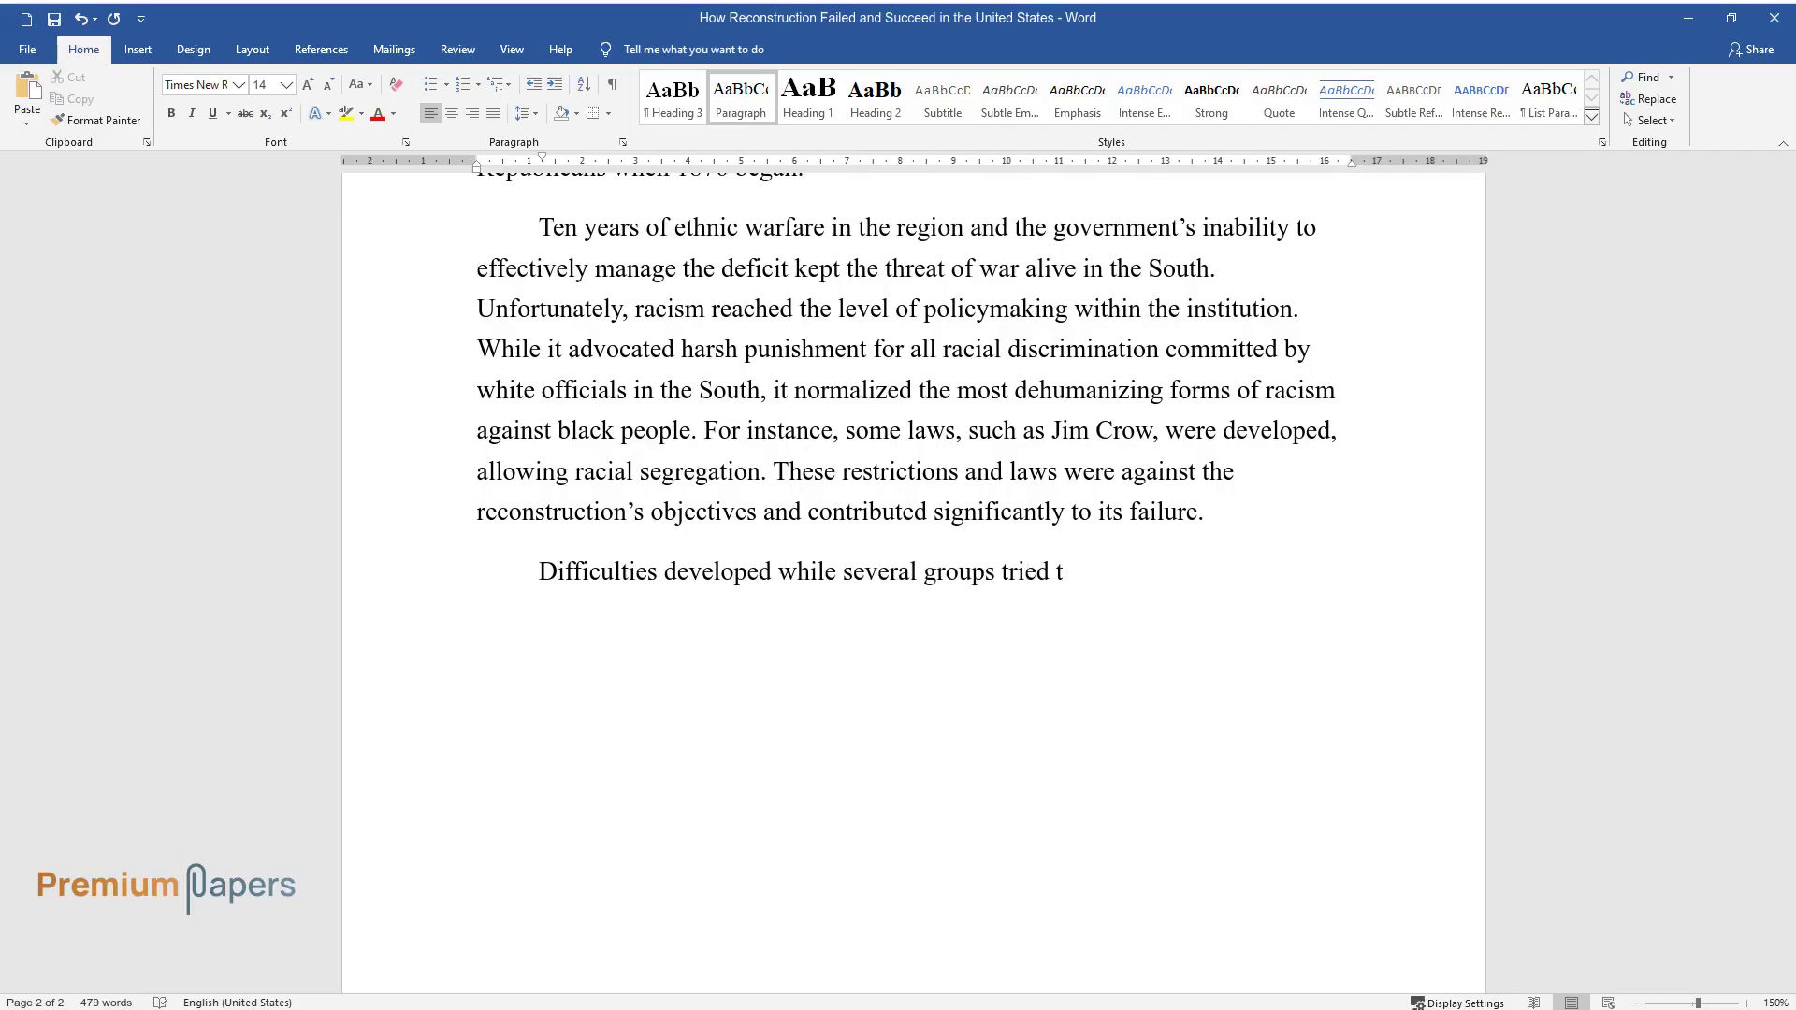
type("o protect African American")
type("s' legal ")
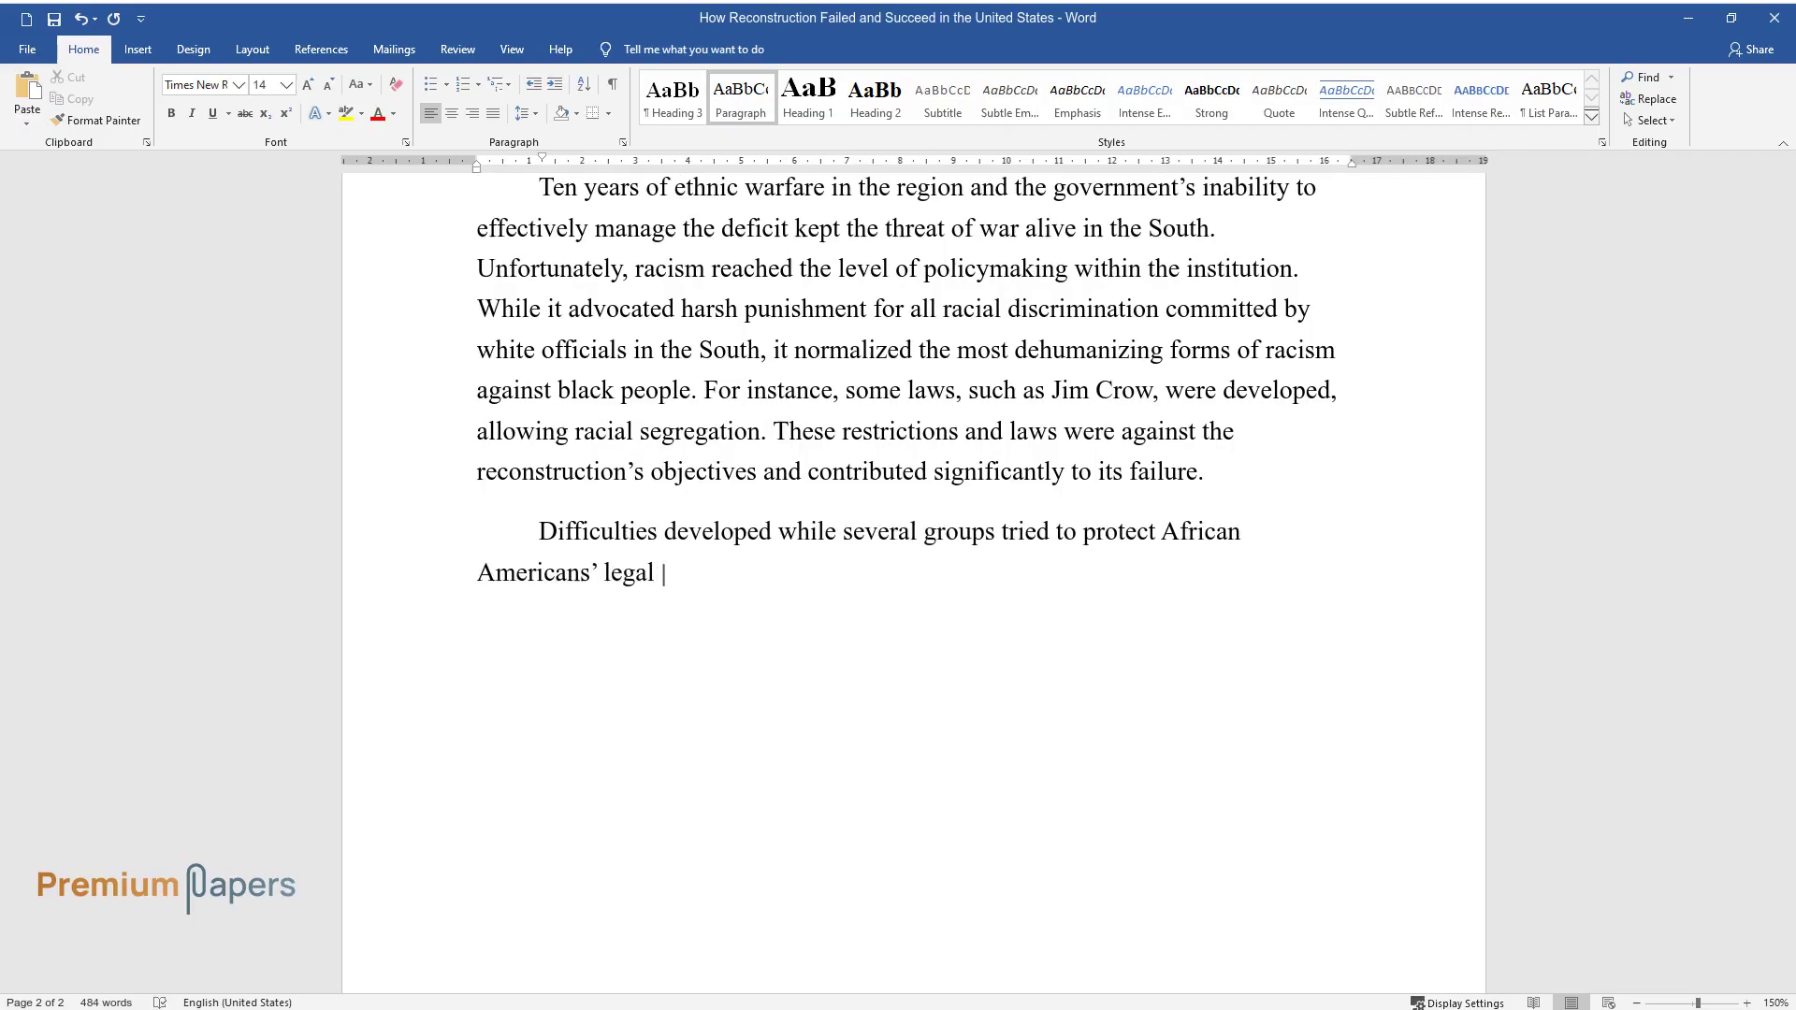
type("rights. For example, police officer")
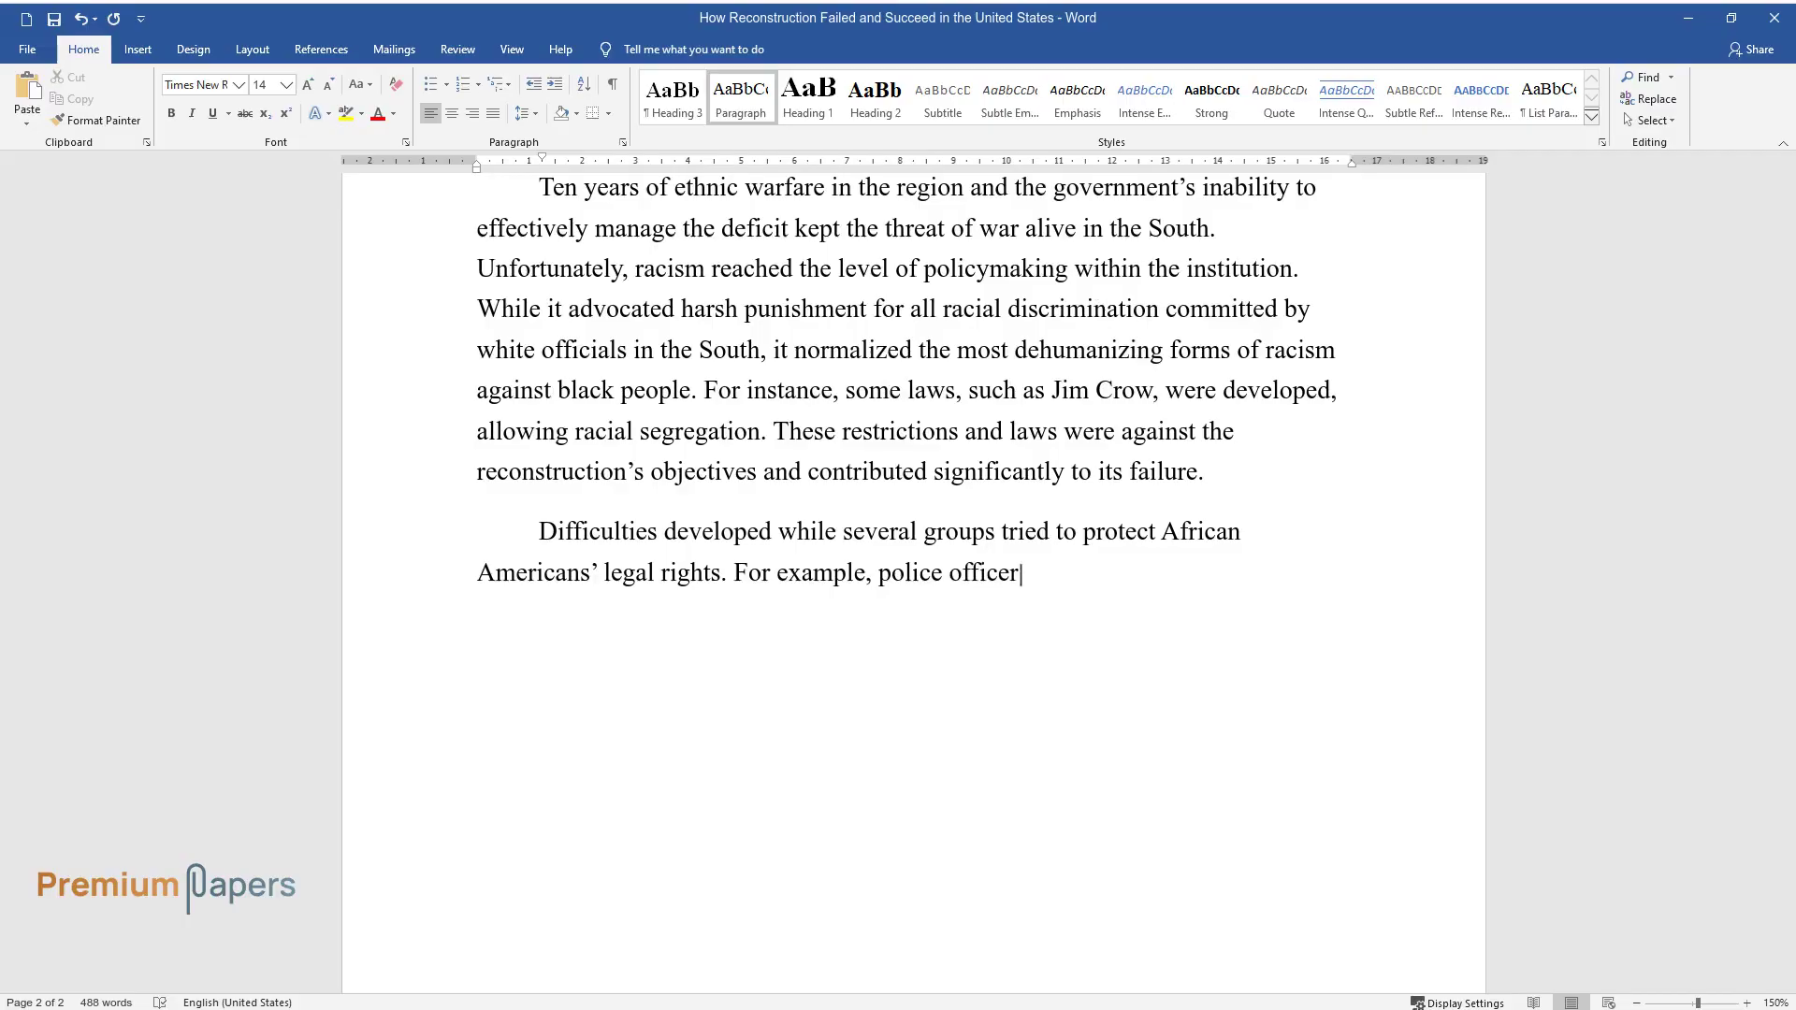
type("s and other law enforcement officials refused to allo")
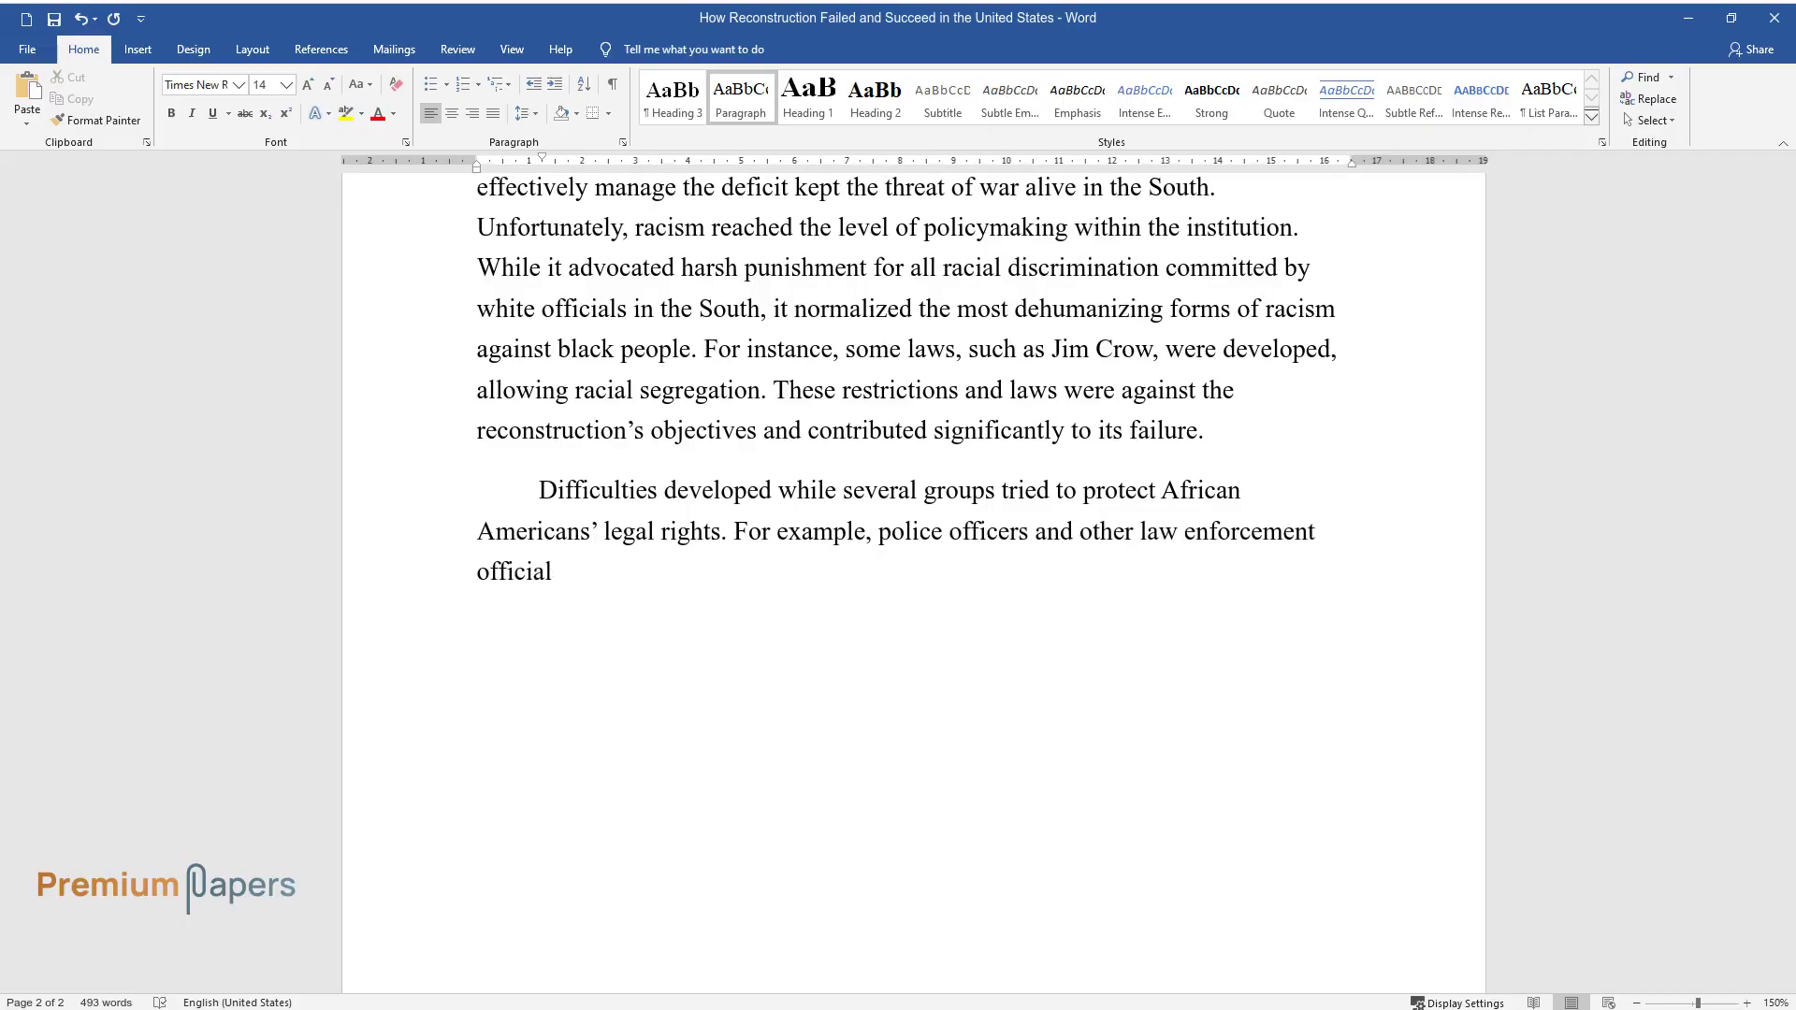
type("w black people to ")
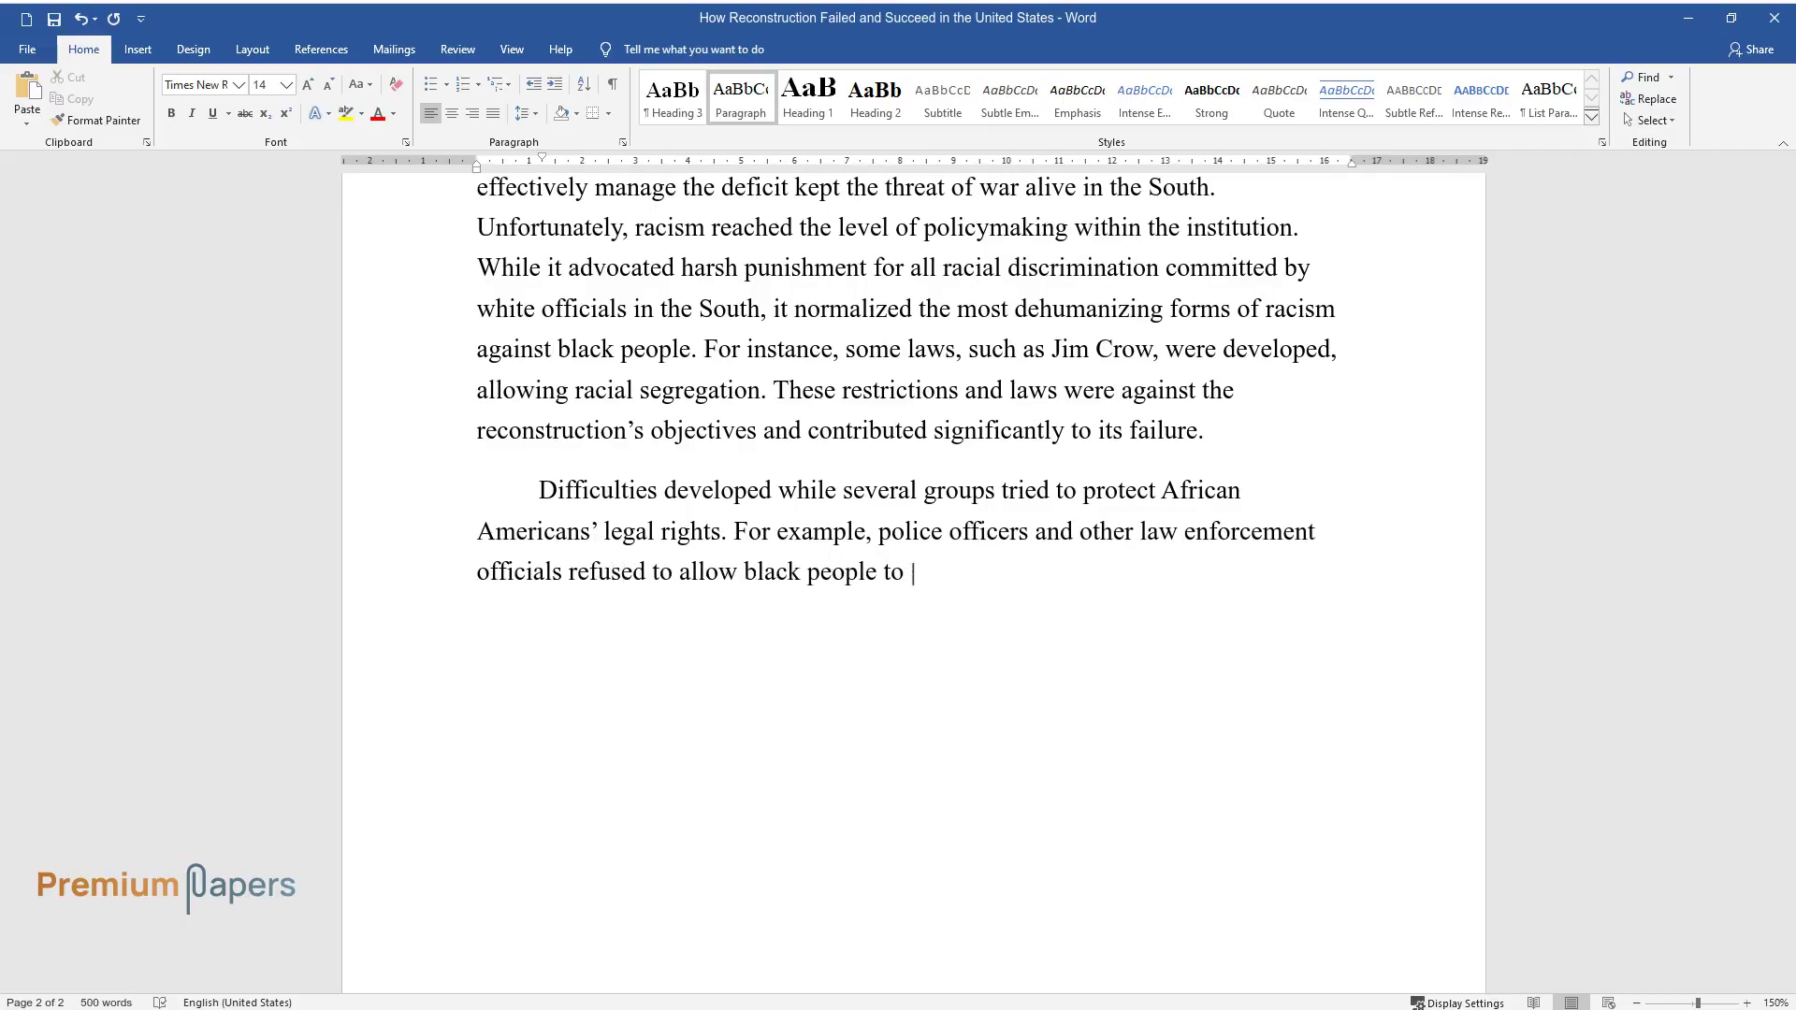
type("serve on juries and punished those ")
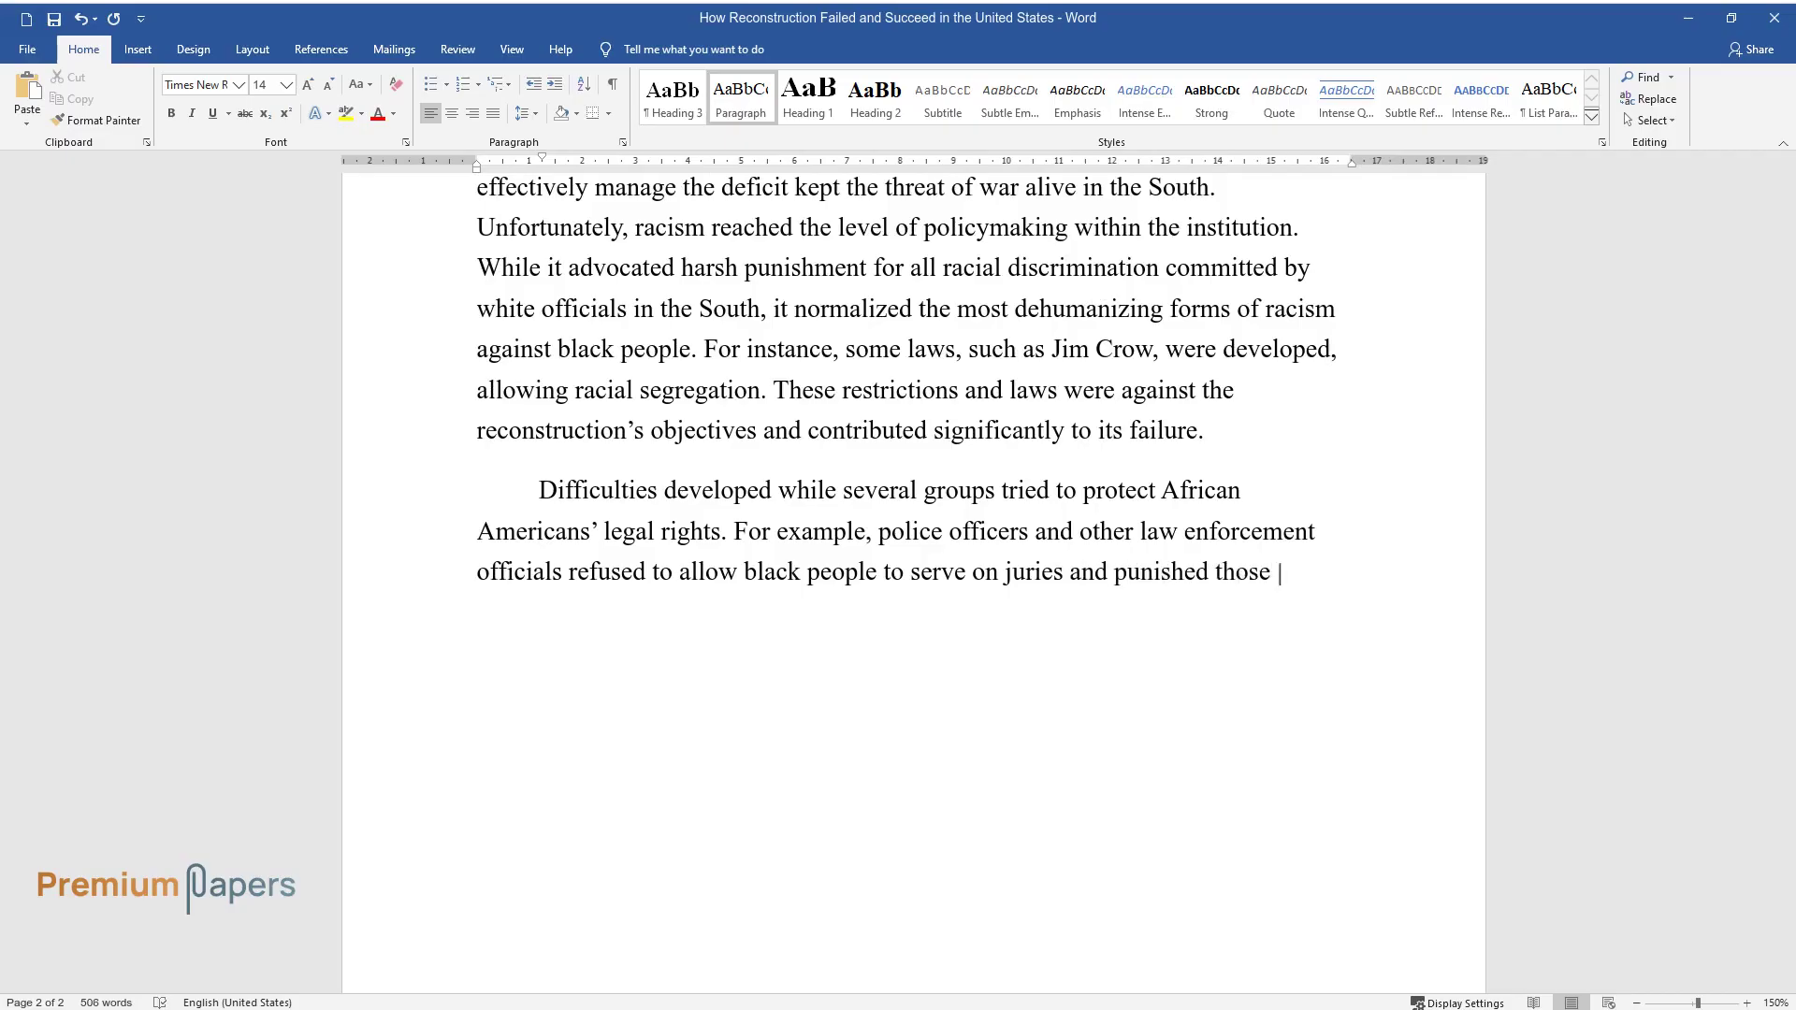
type("who did. Politicians and corporate")
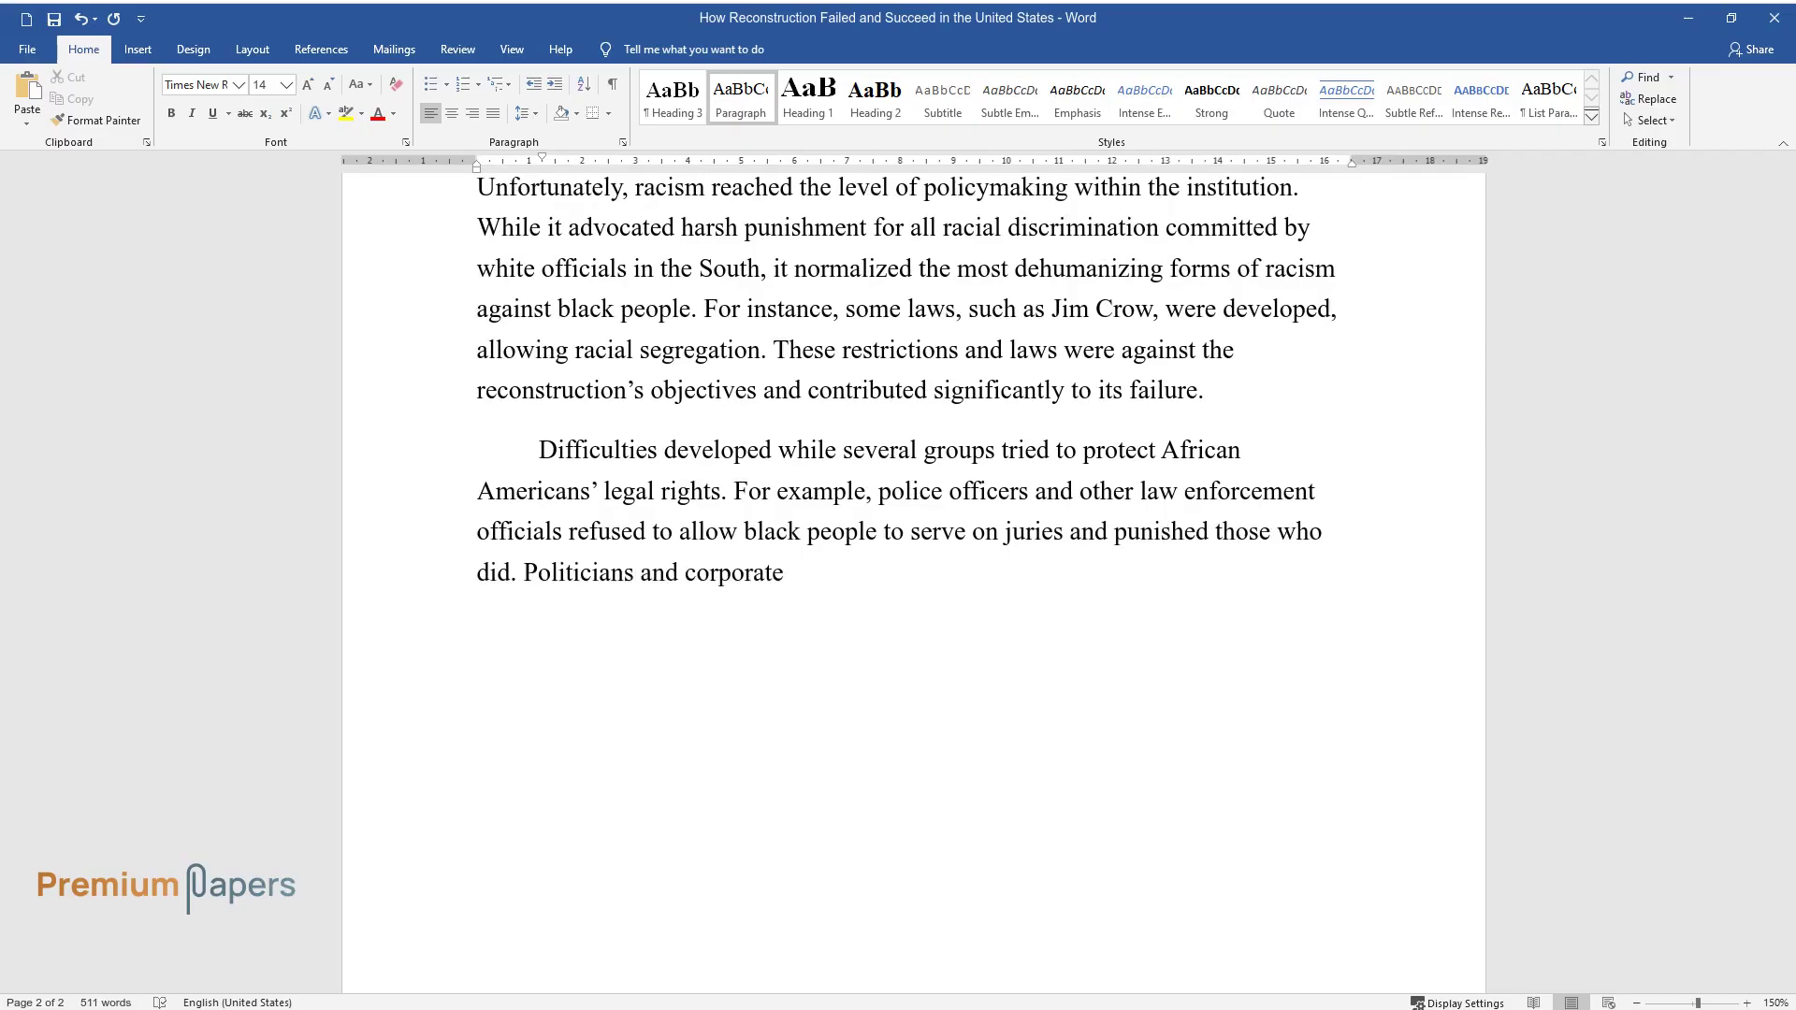
type(" executives looked for ways to preve")
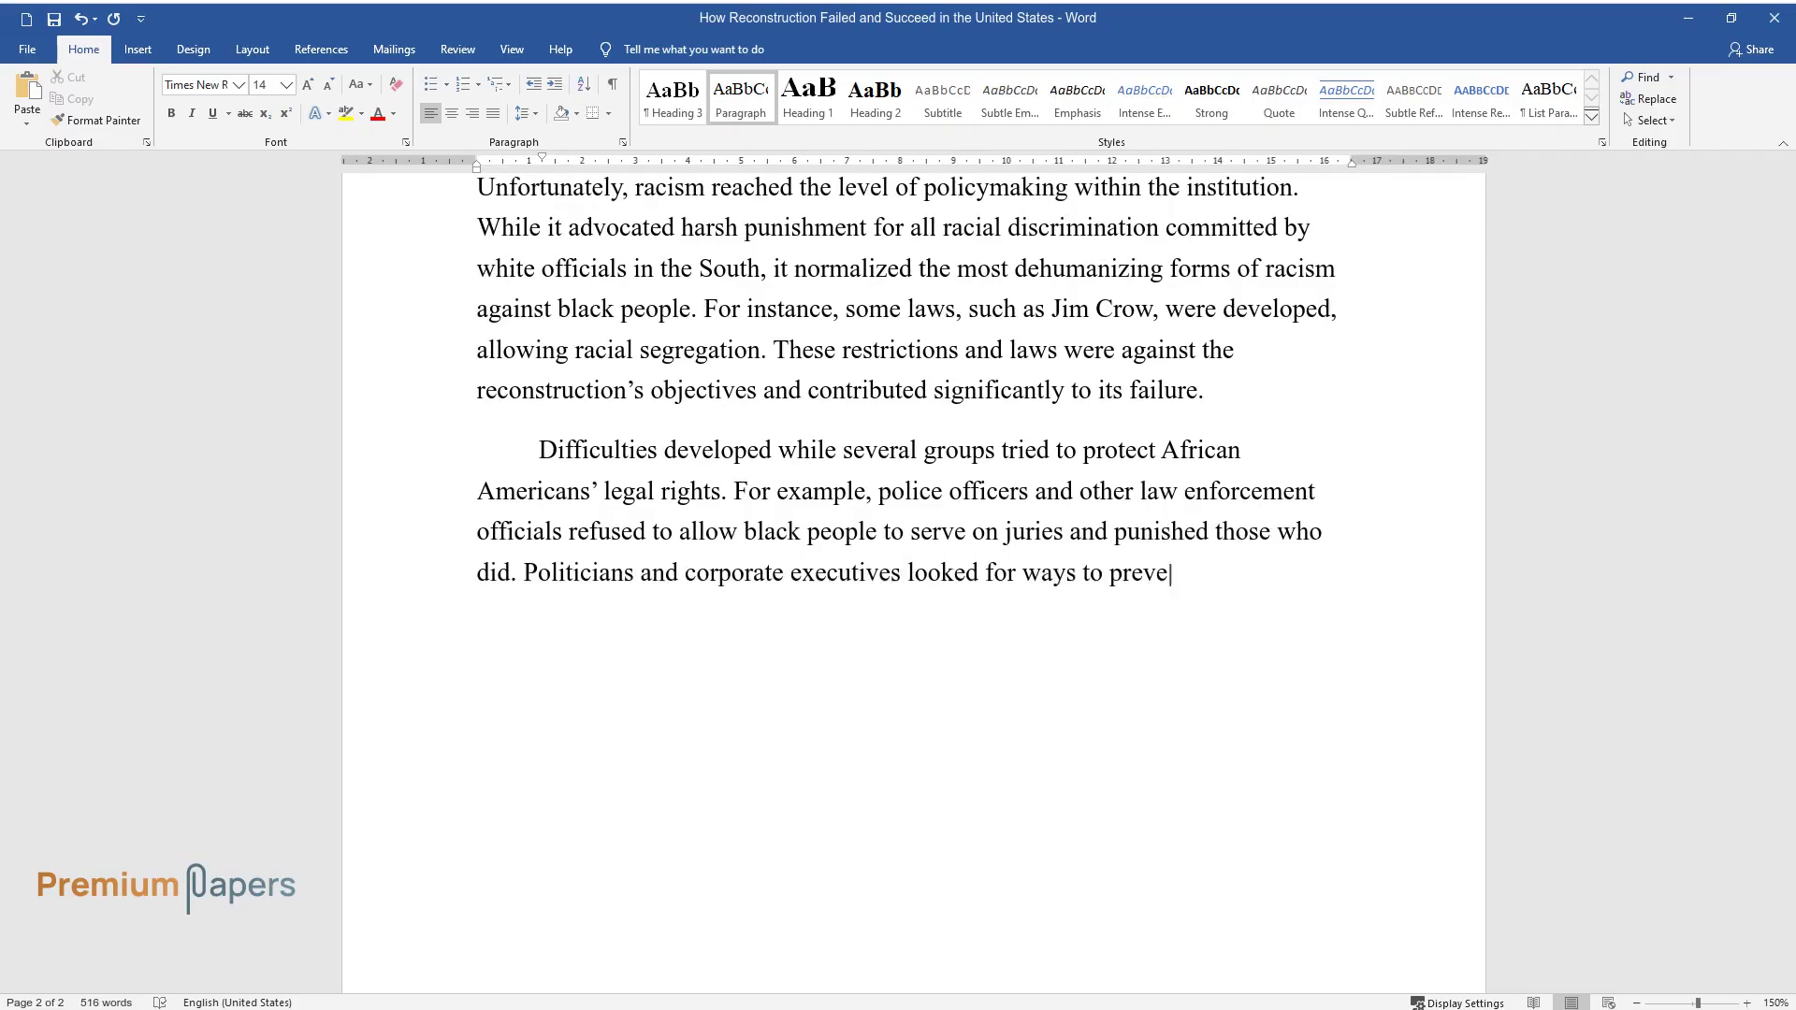
type("nt black people from voting. Extremely strin")
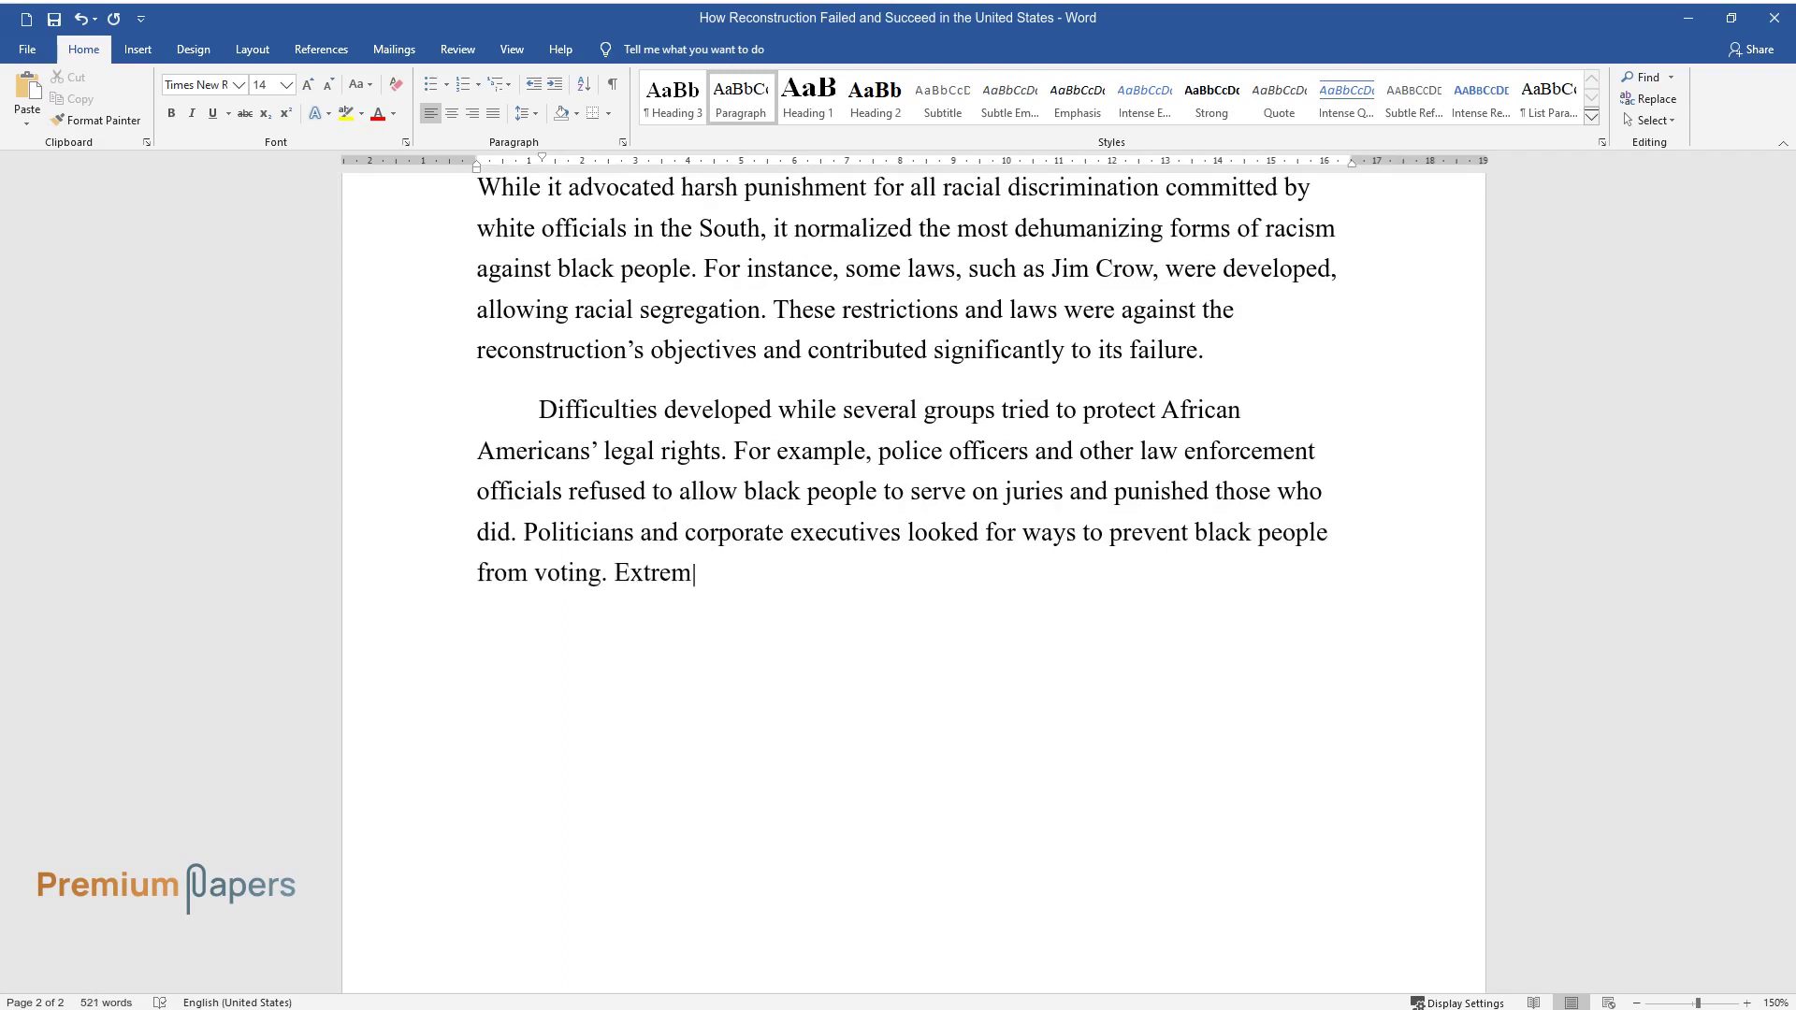
type("gent requirements regardin")
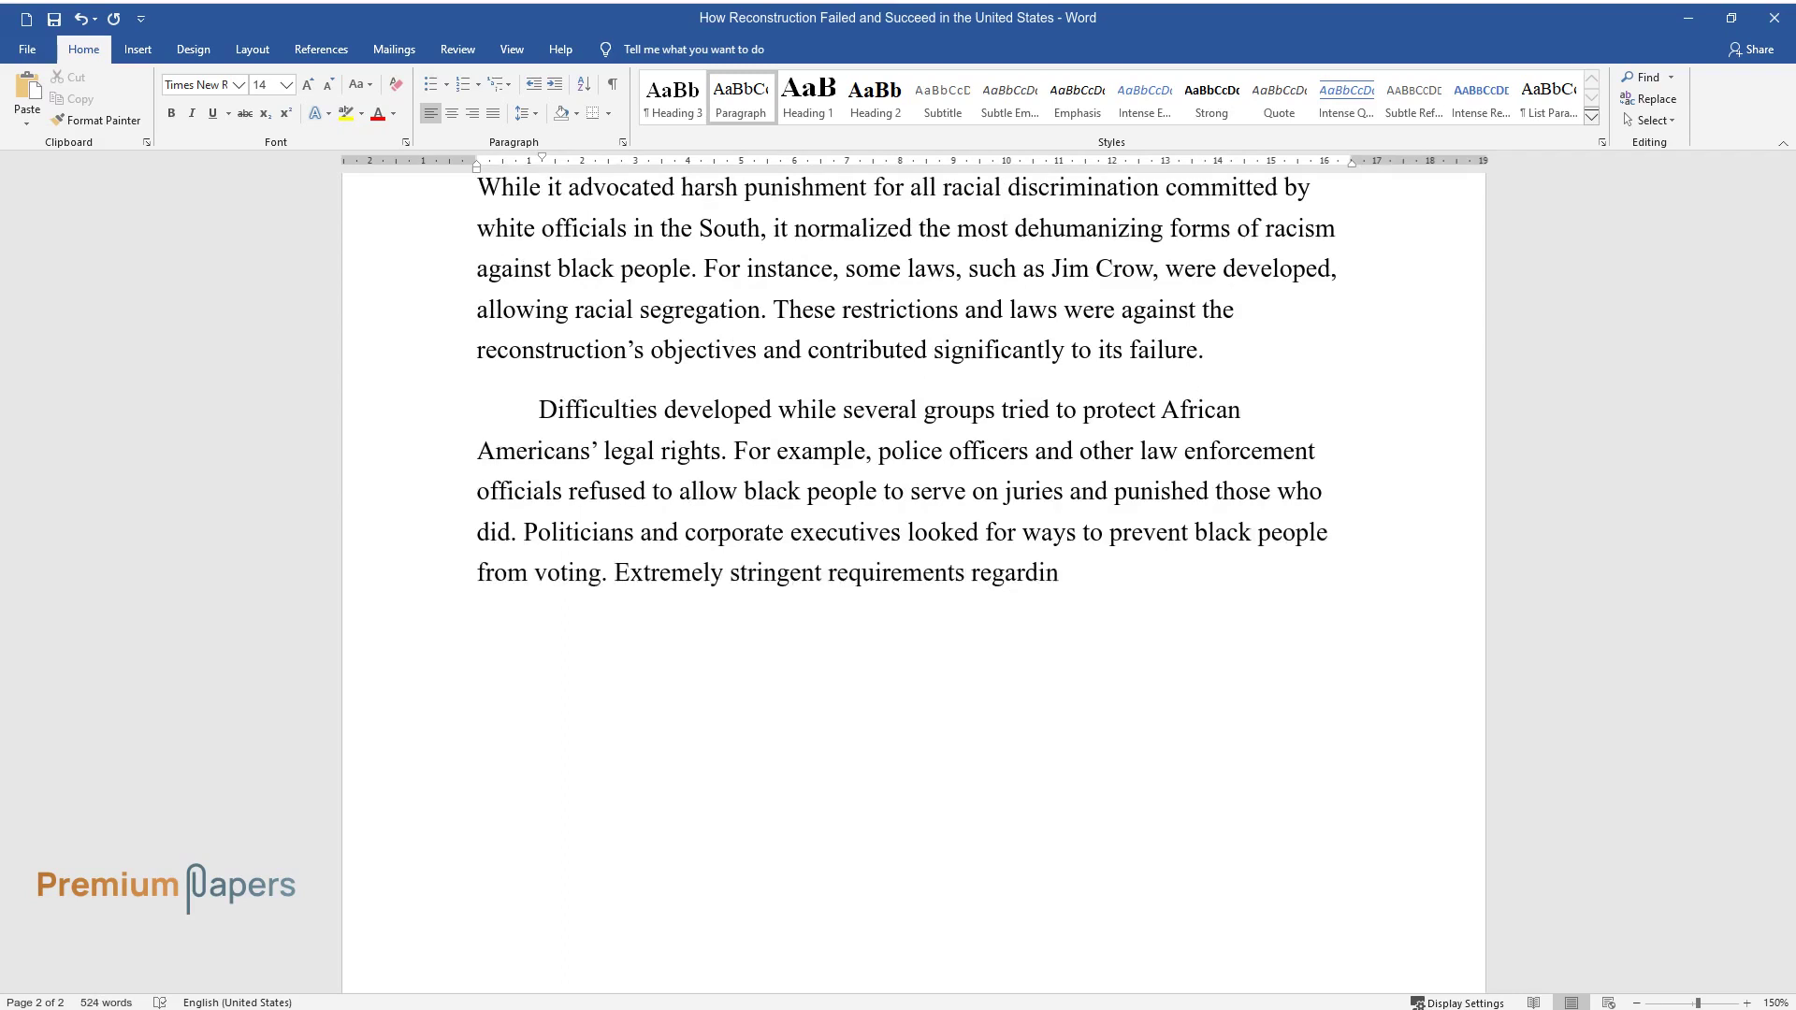
type("g where blacks lived and how they registered")
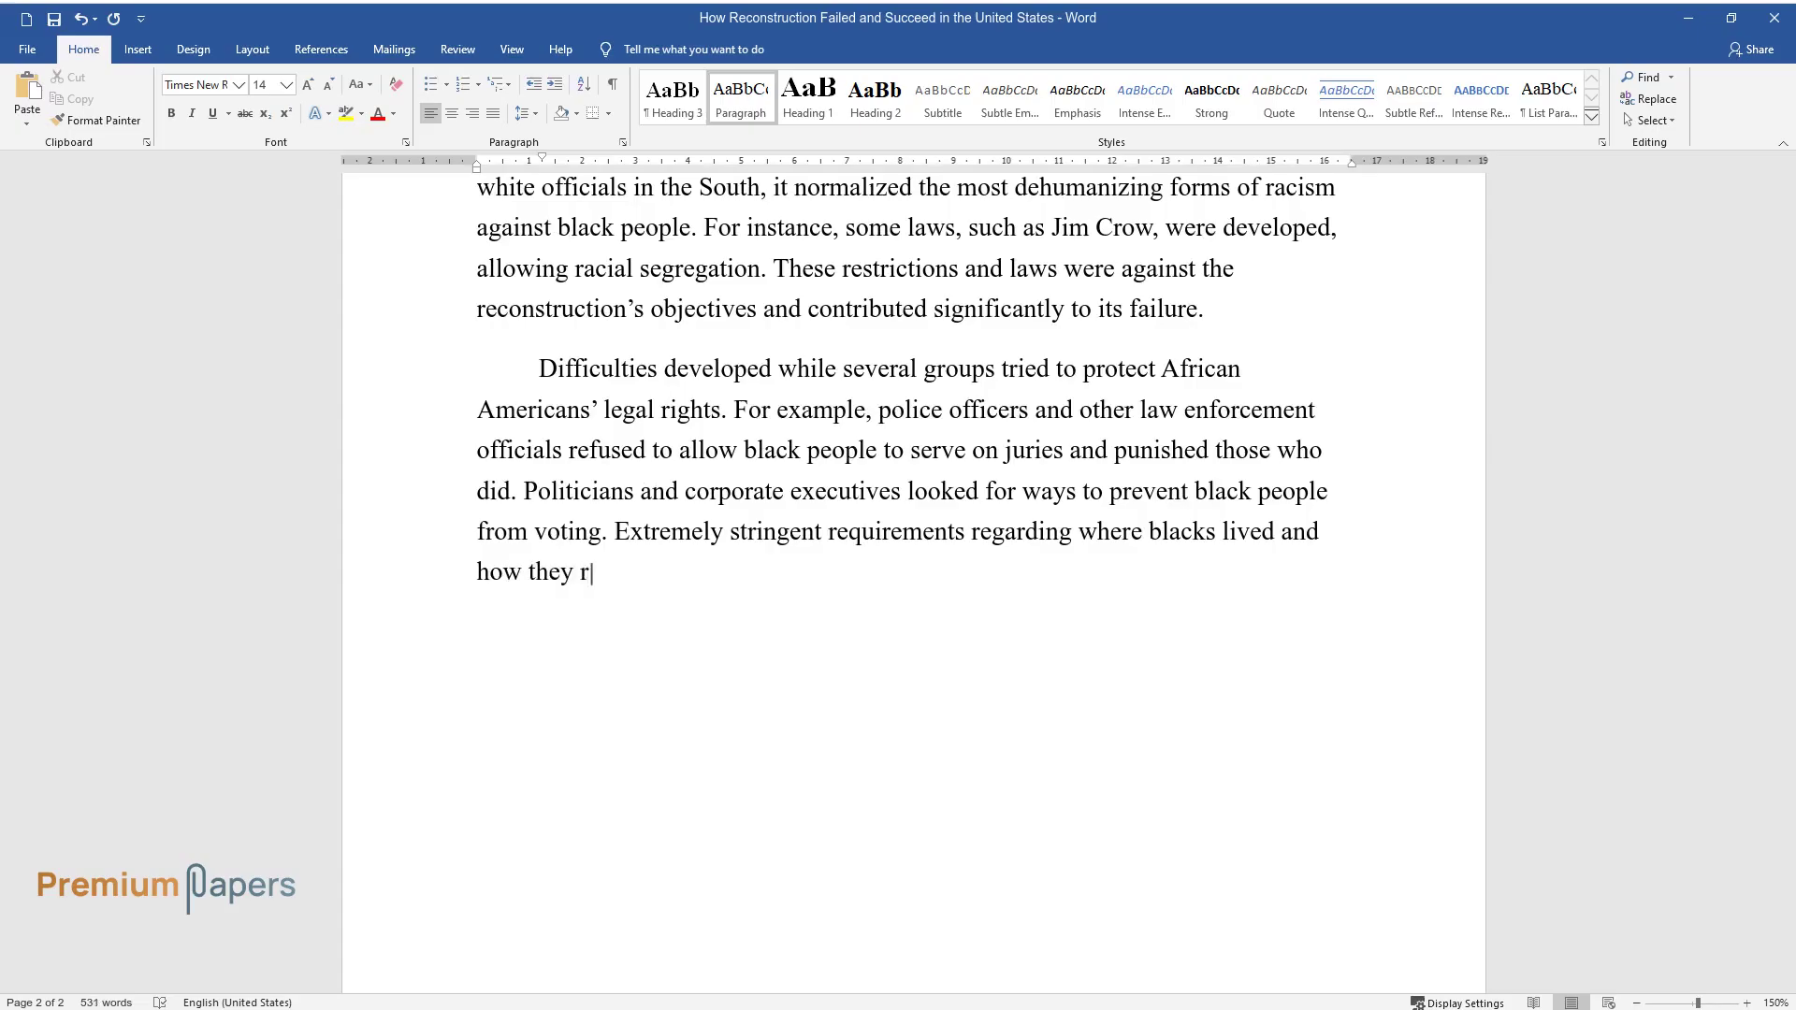
type(" to vote were among the co")
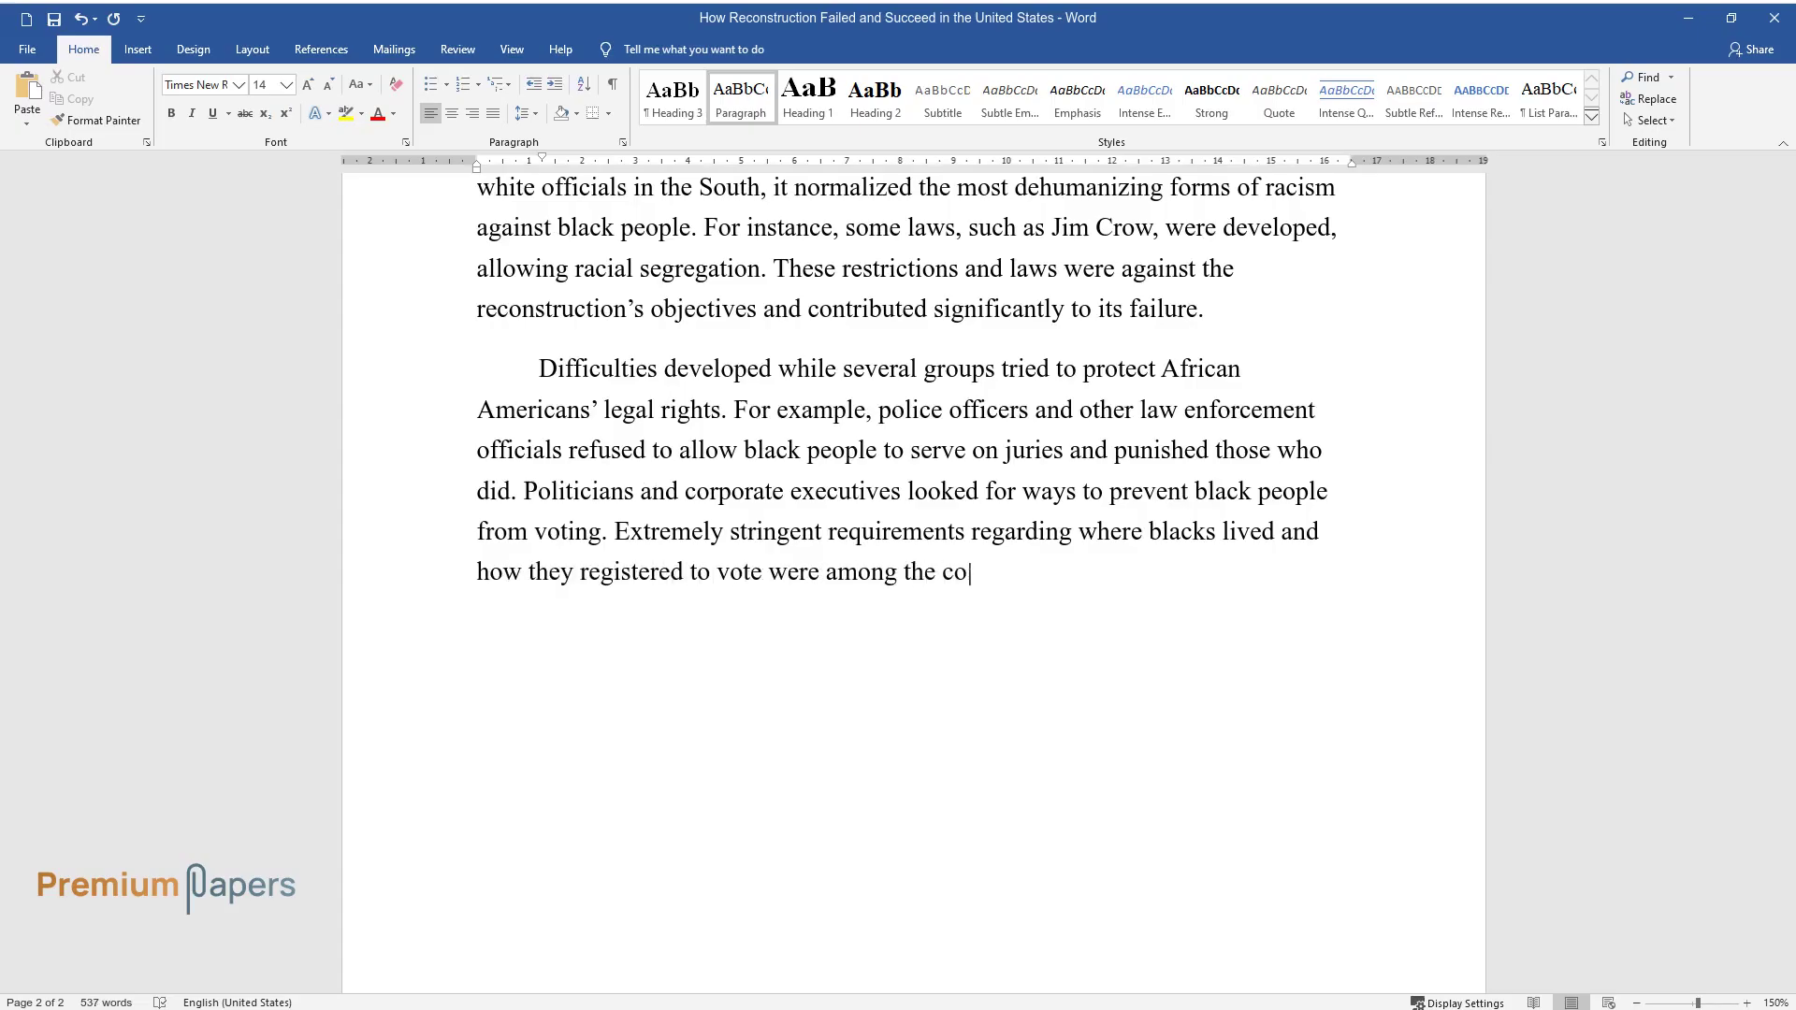
type("mmon ways that denied blacks the right to vote. Unli")
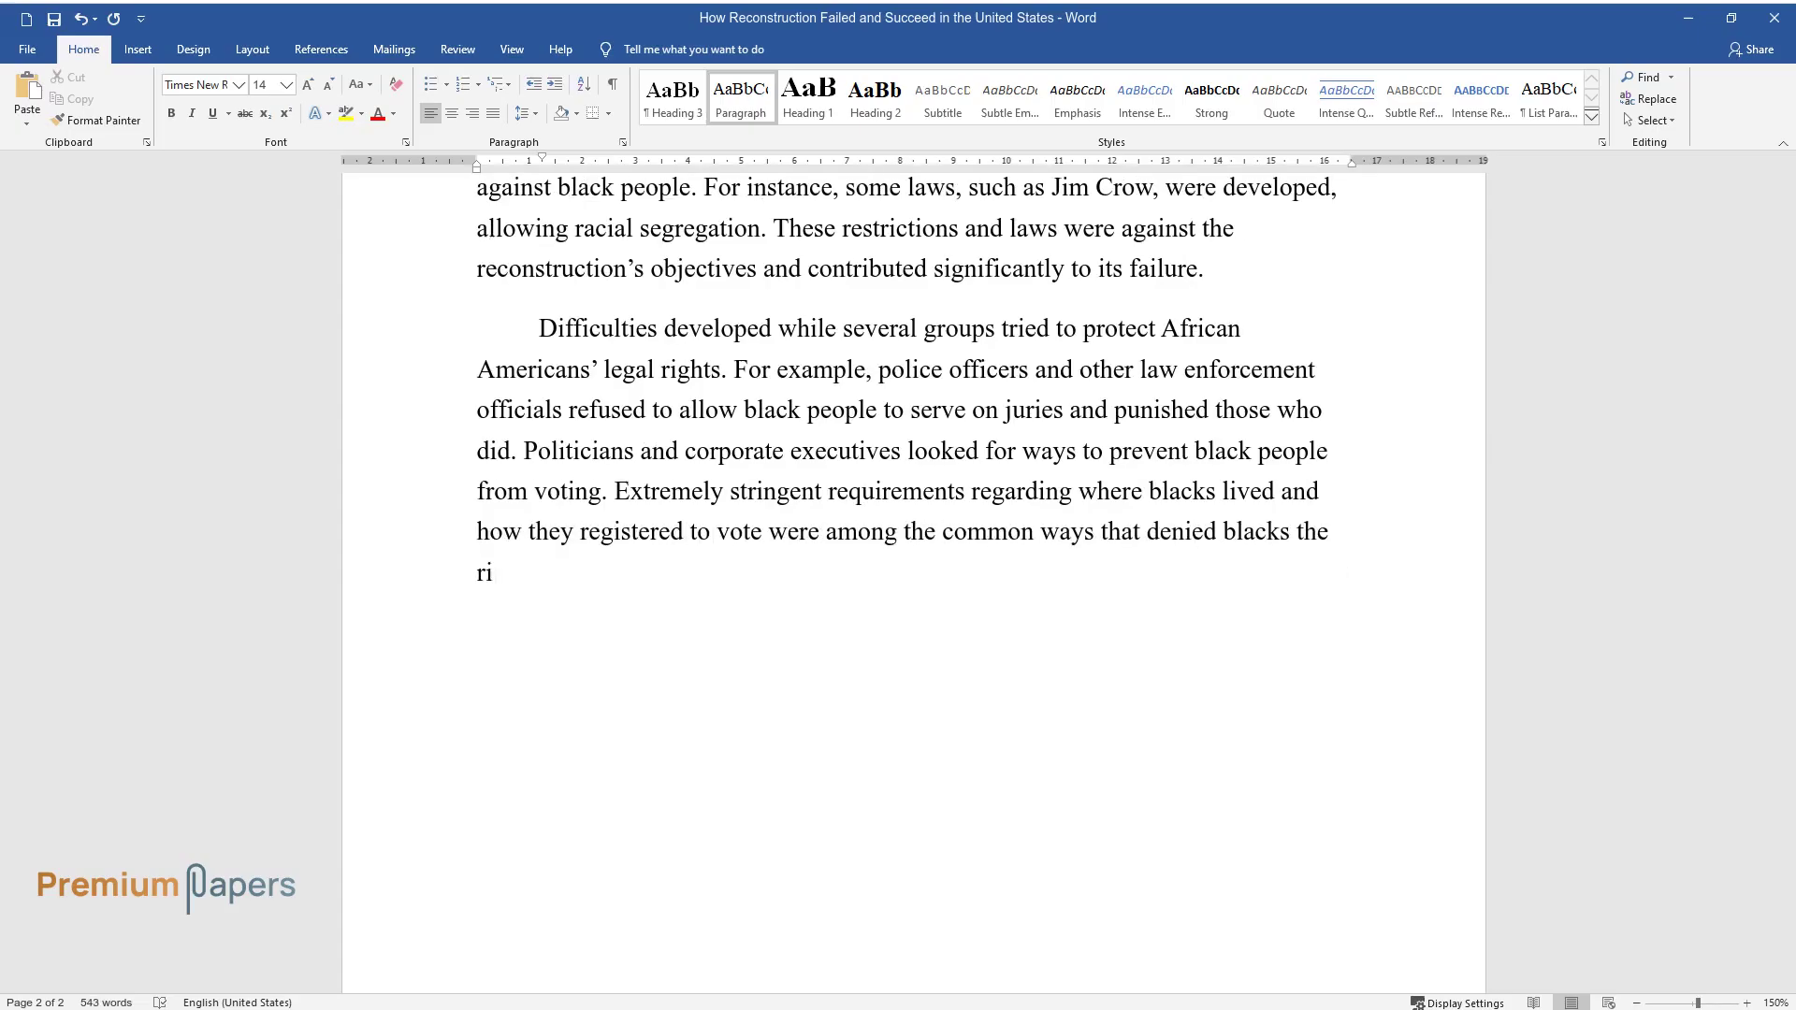
type("ke the Ku Klux Kla")
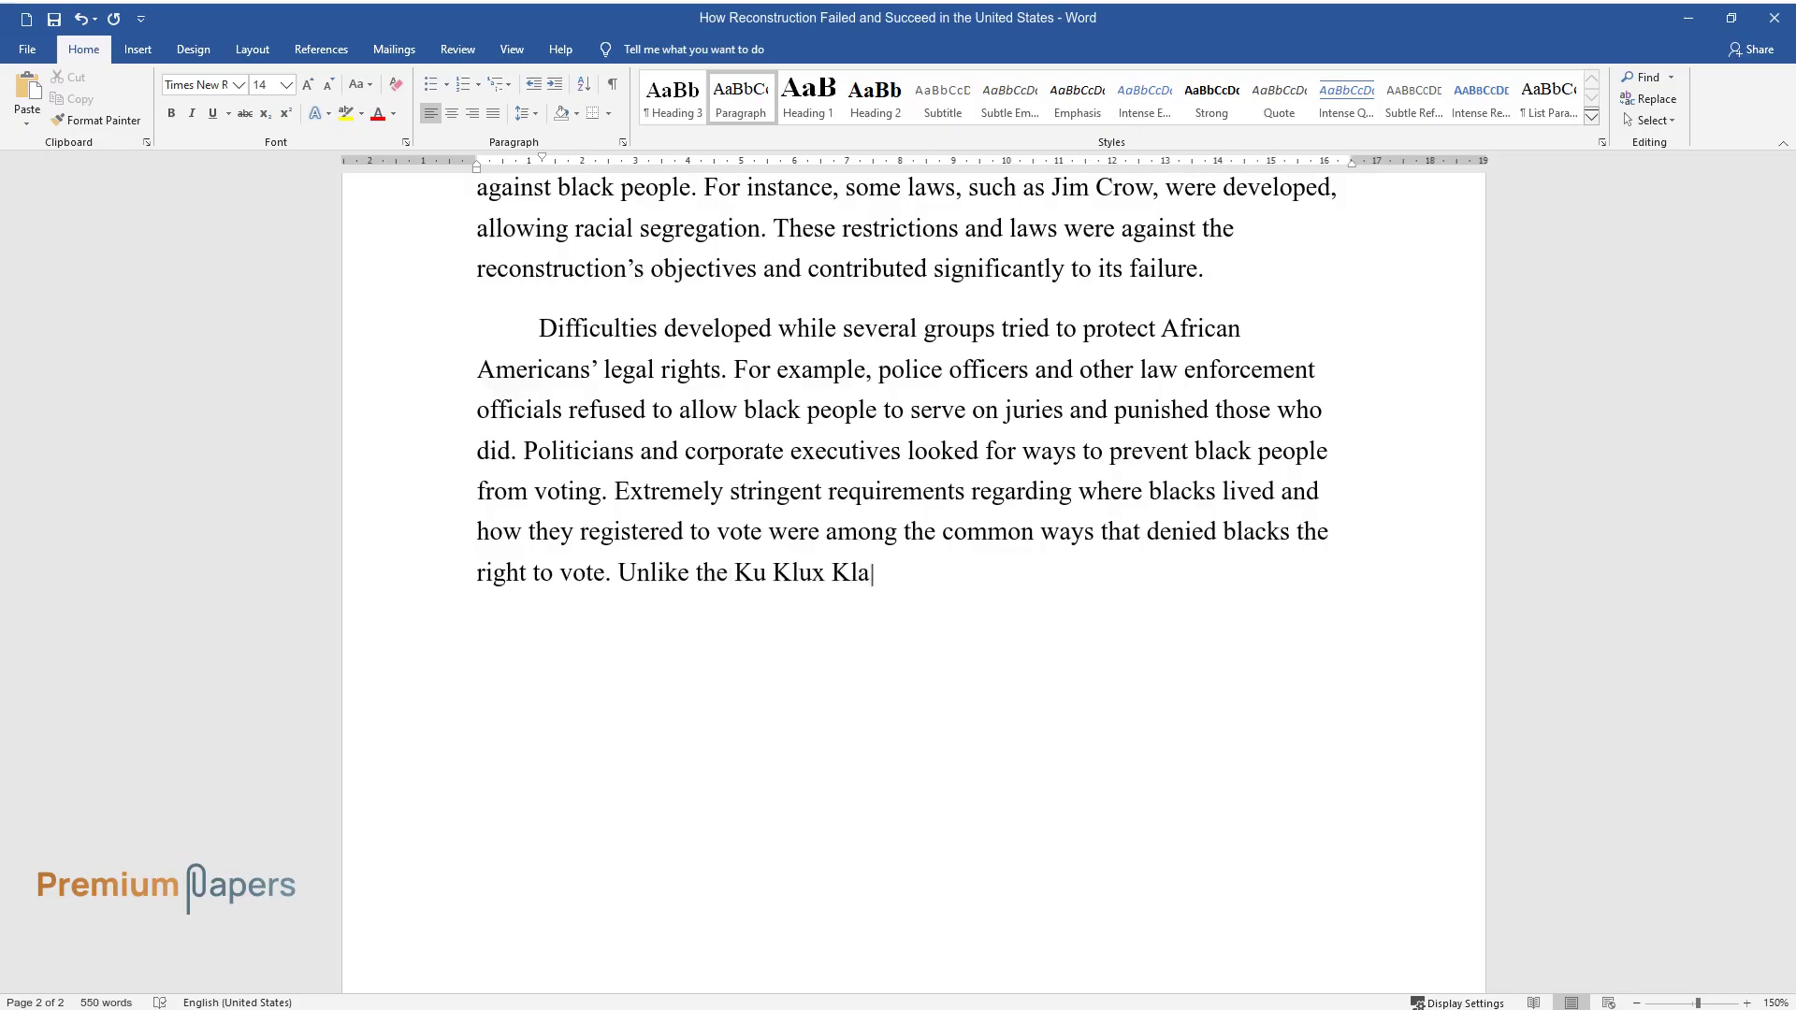
type("n, which openly participated in lyn")
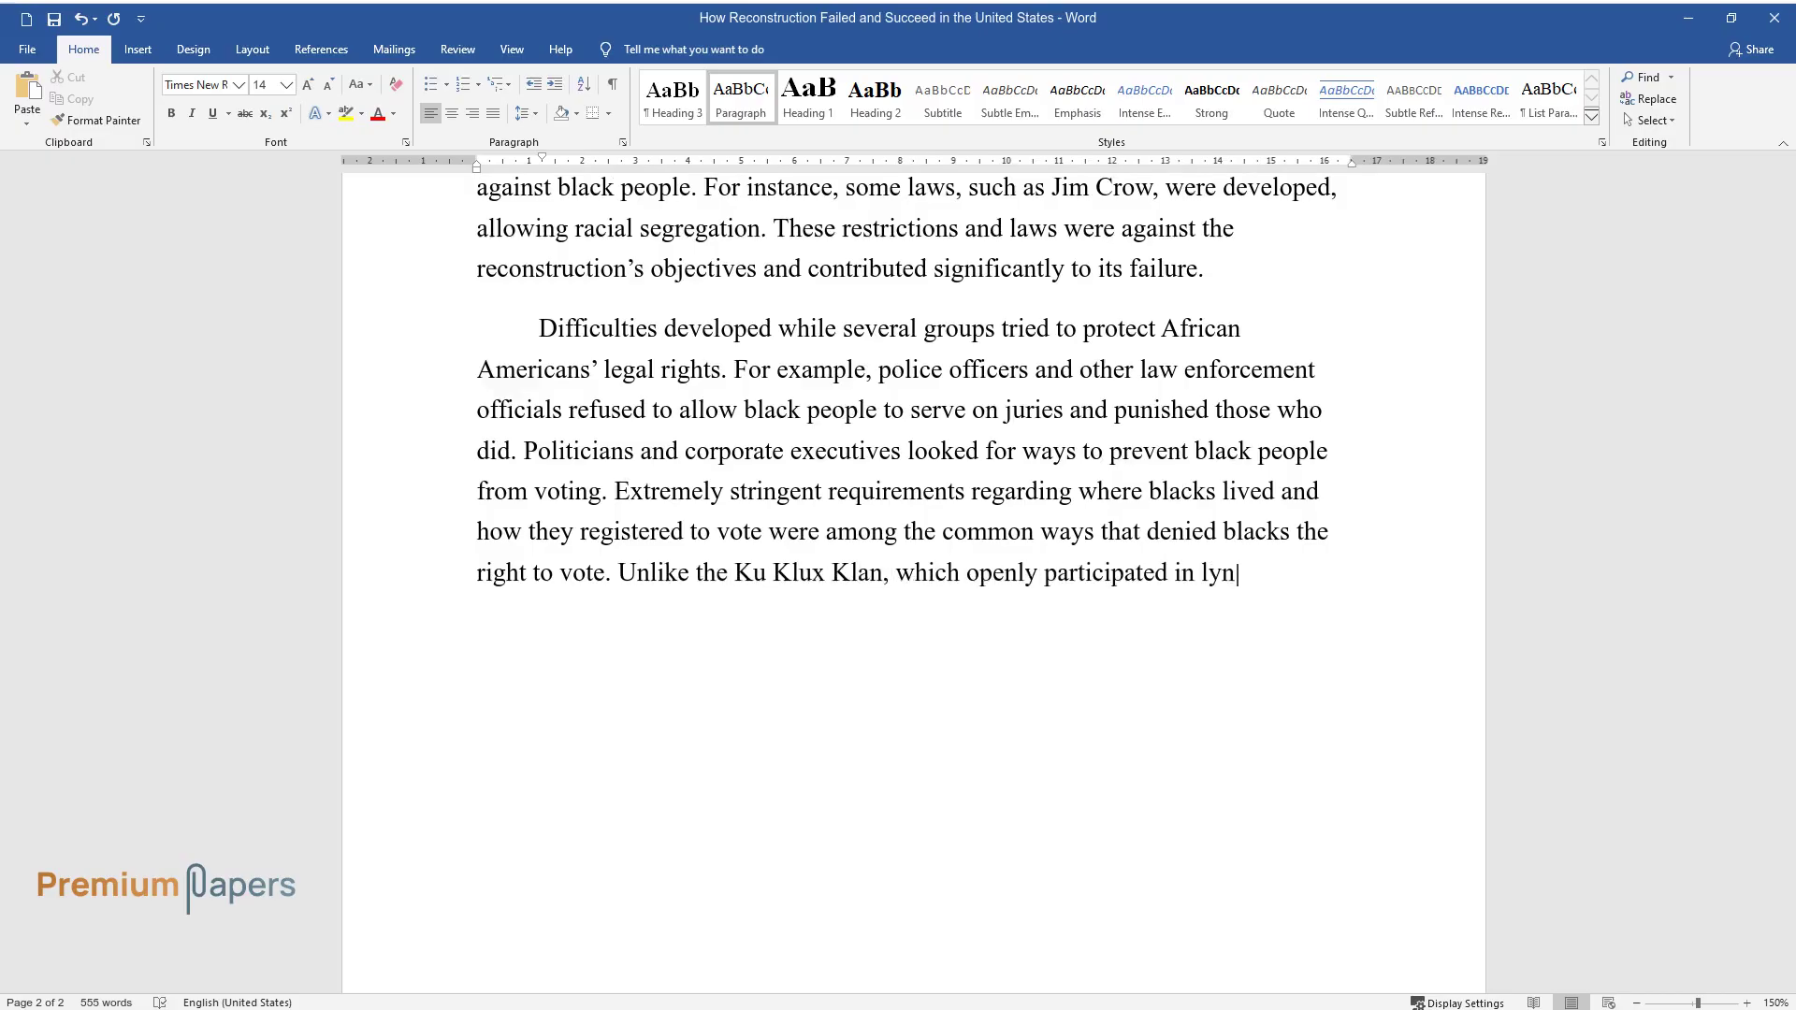
type("chings and other violent acts, these")
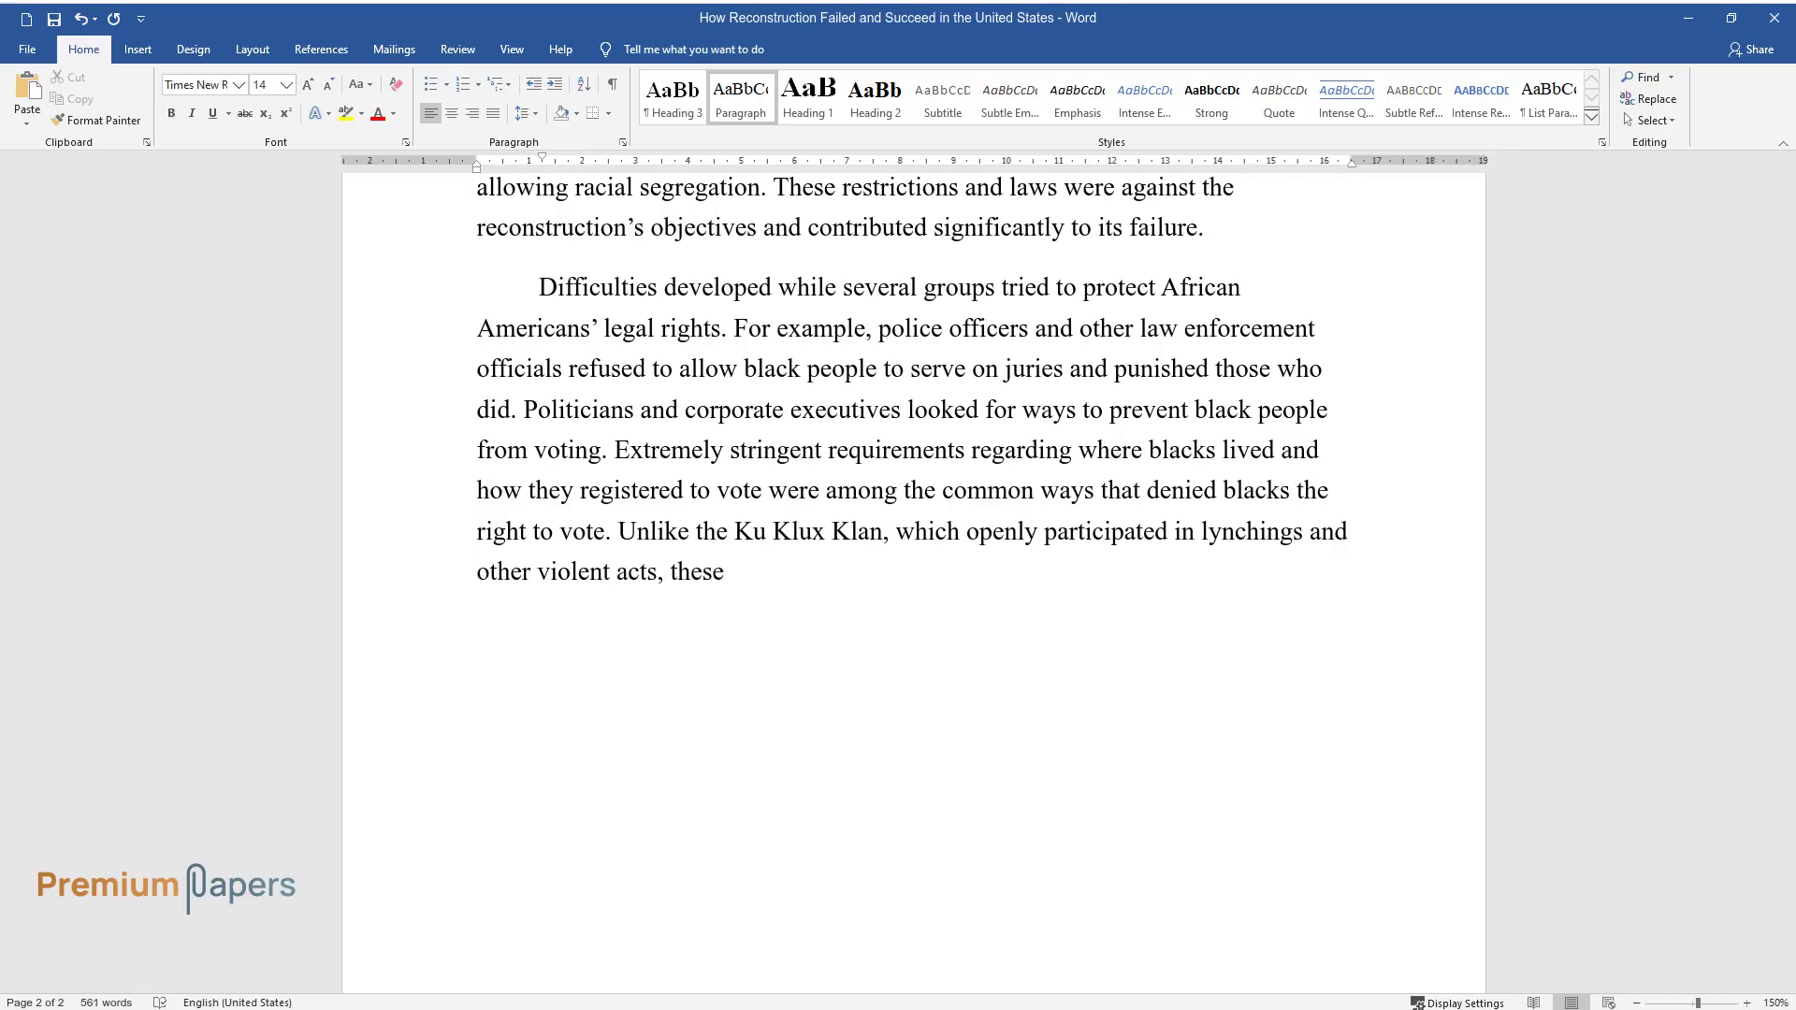
type(" organizations pretended they were")
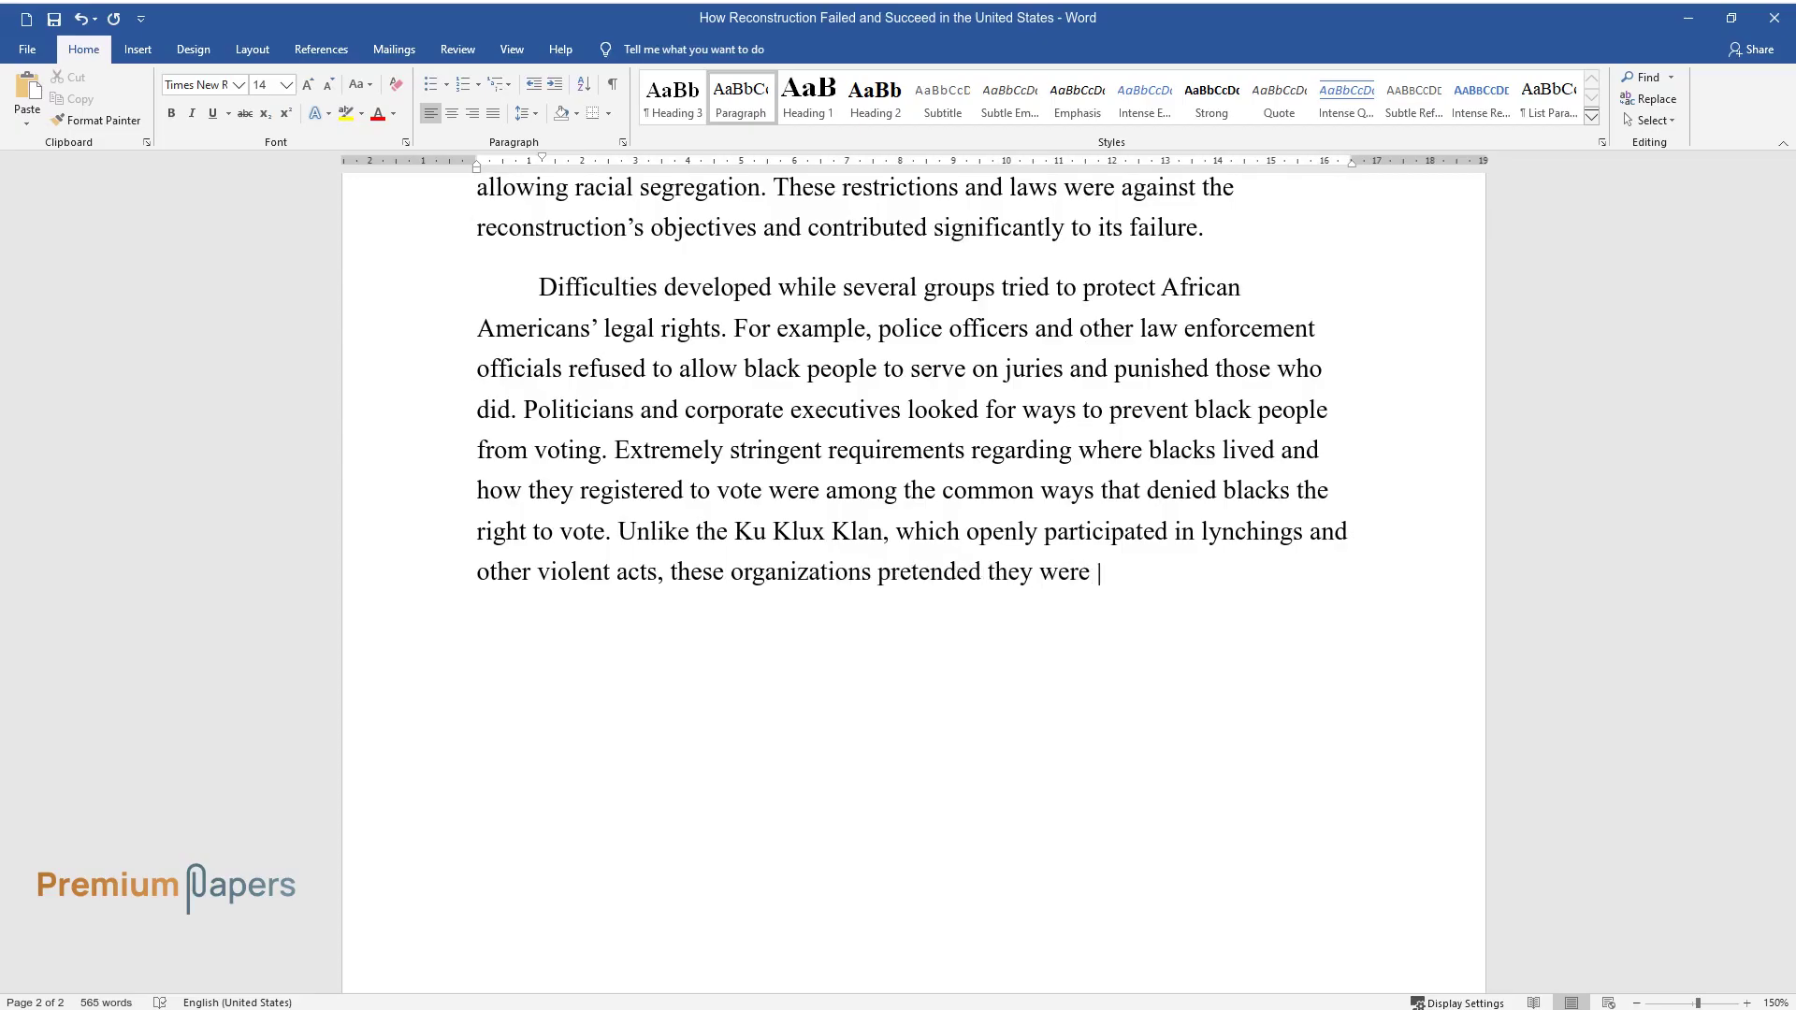
type(" not out to harm African Americans in the US. Black p")
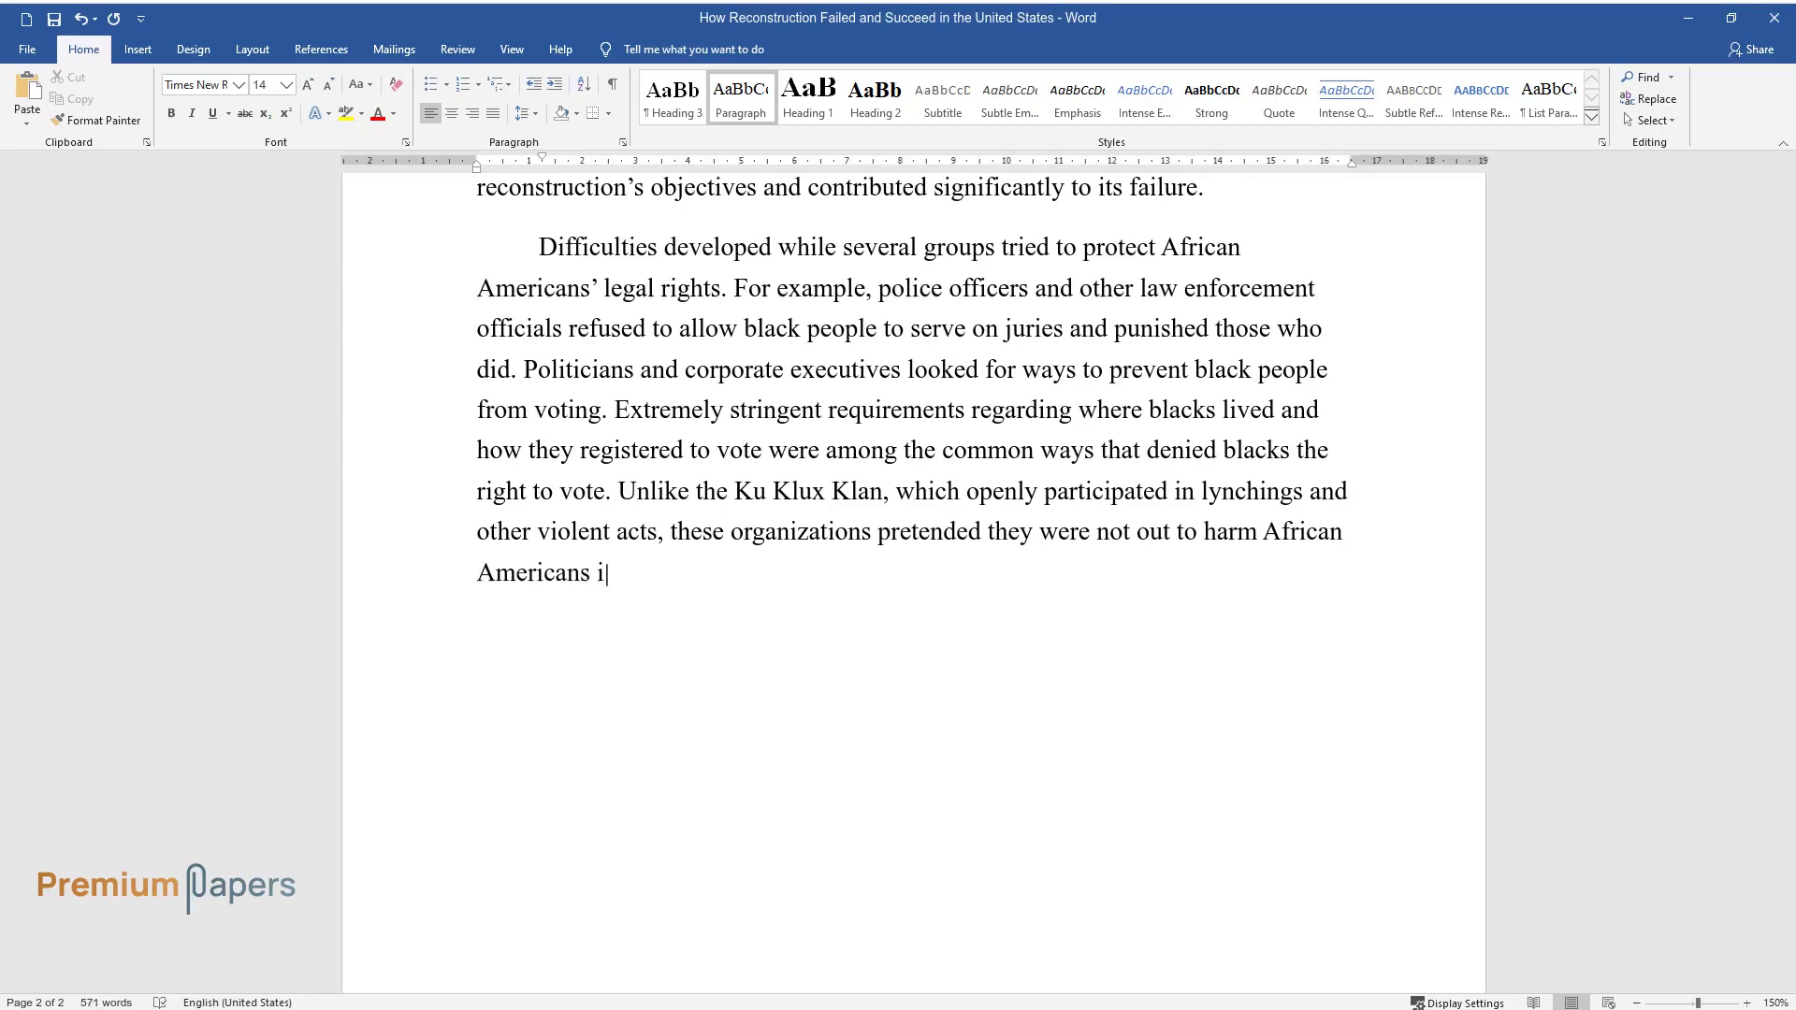
type("eople's safety and")
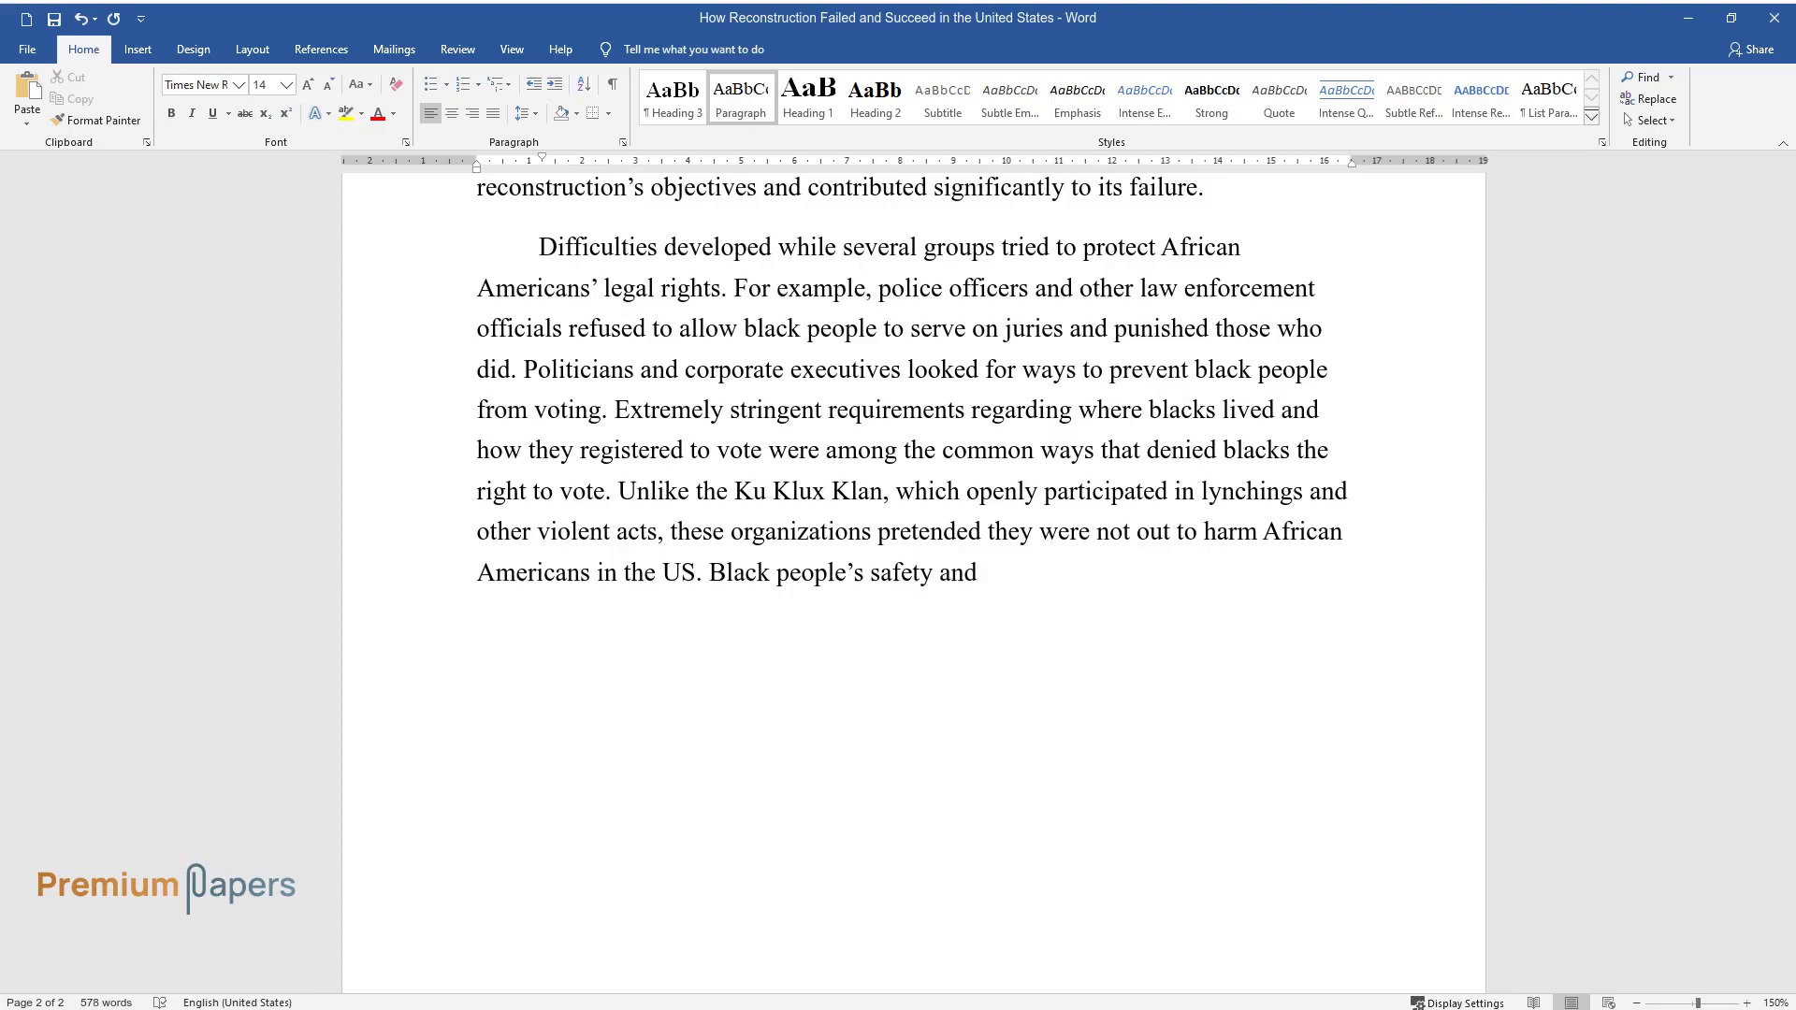
type(" civil liberties were constantly je")
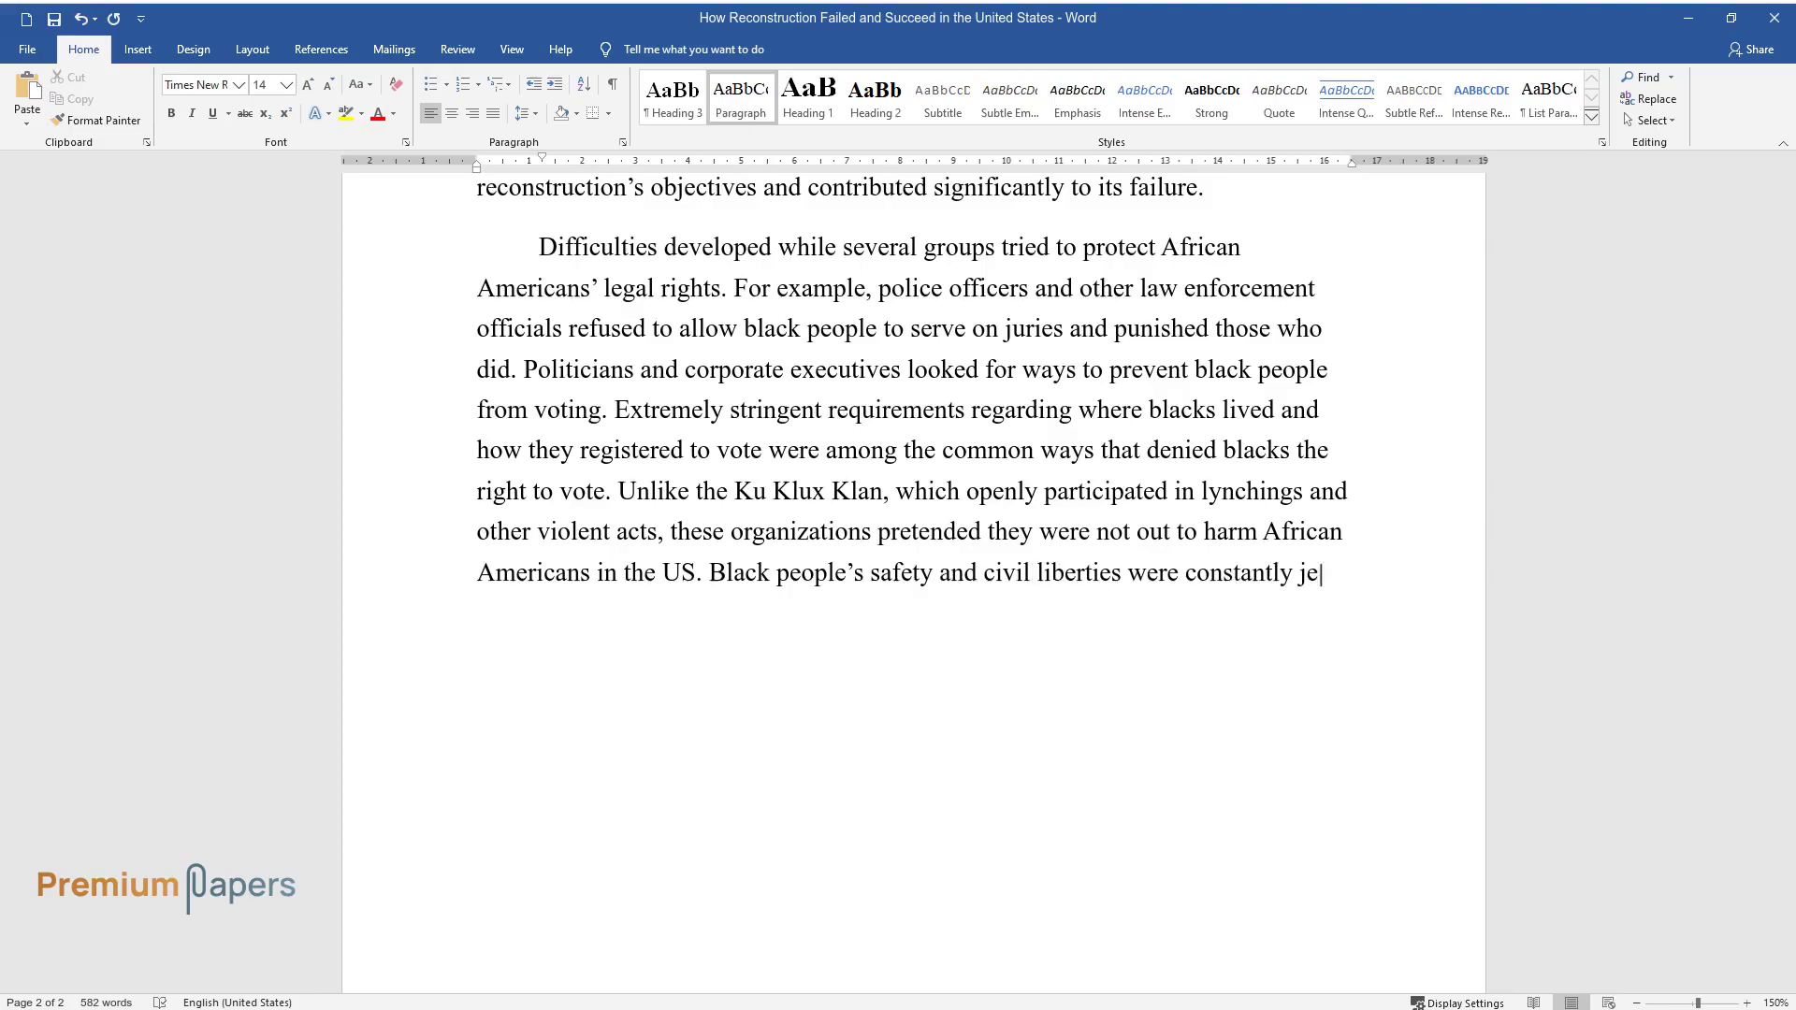
type("opardized throughout the South.")
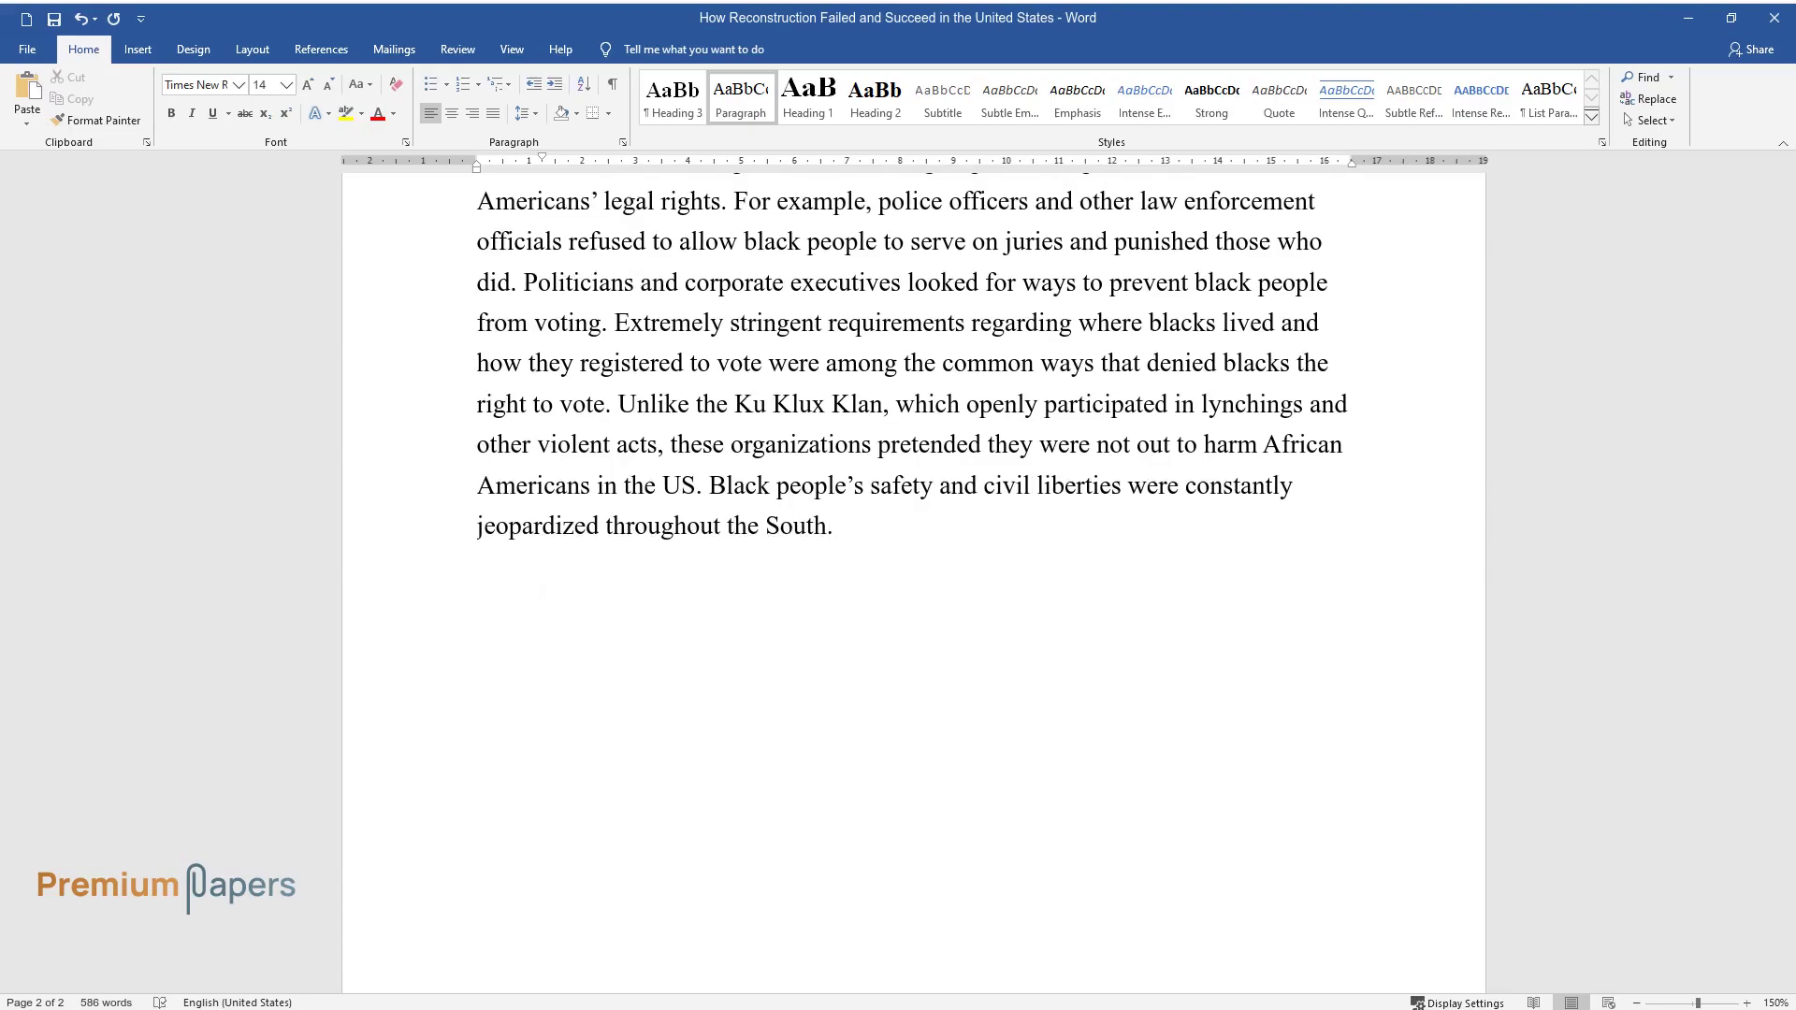
type("The efforts to ab")
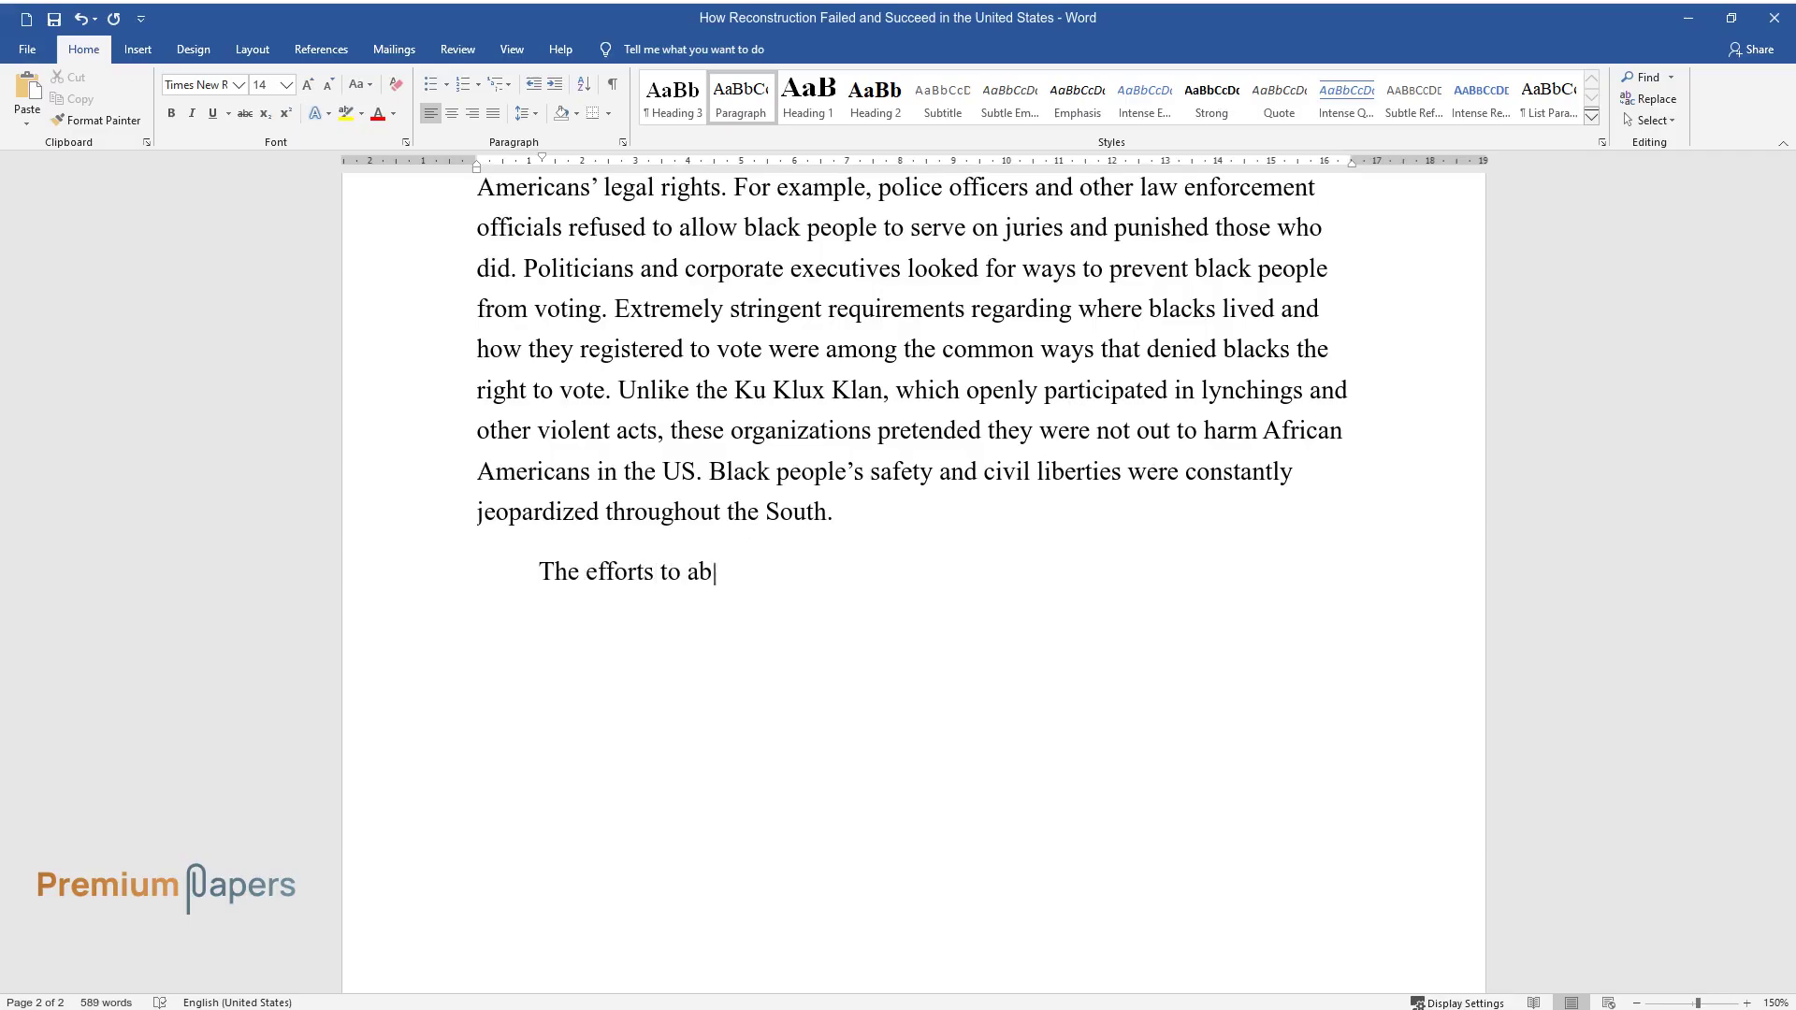
type("olish slavery during the Reconstru")
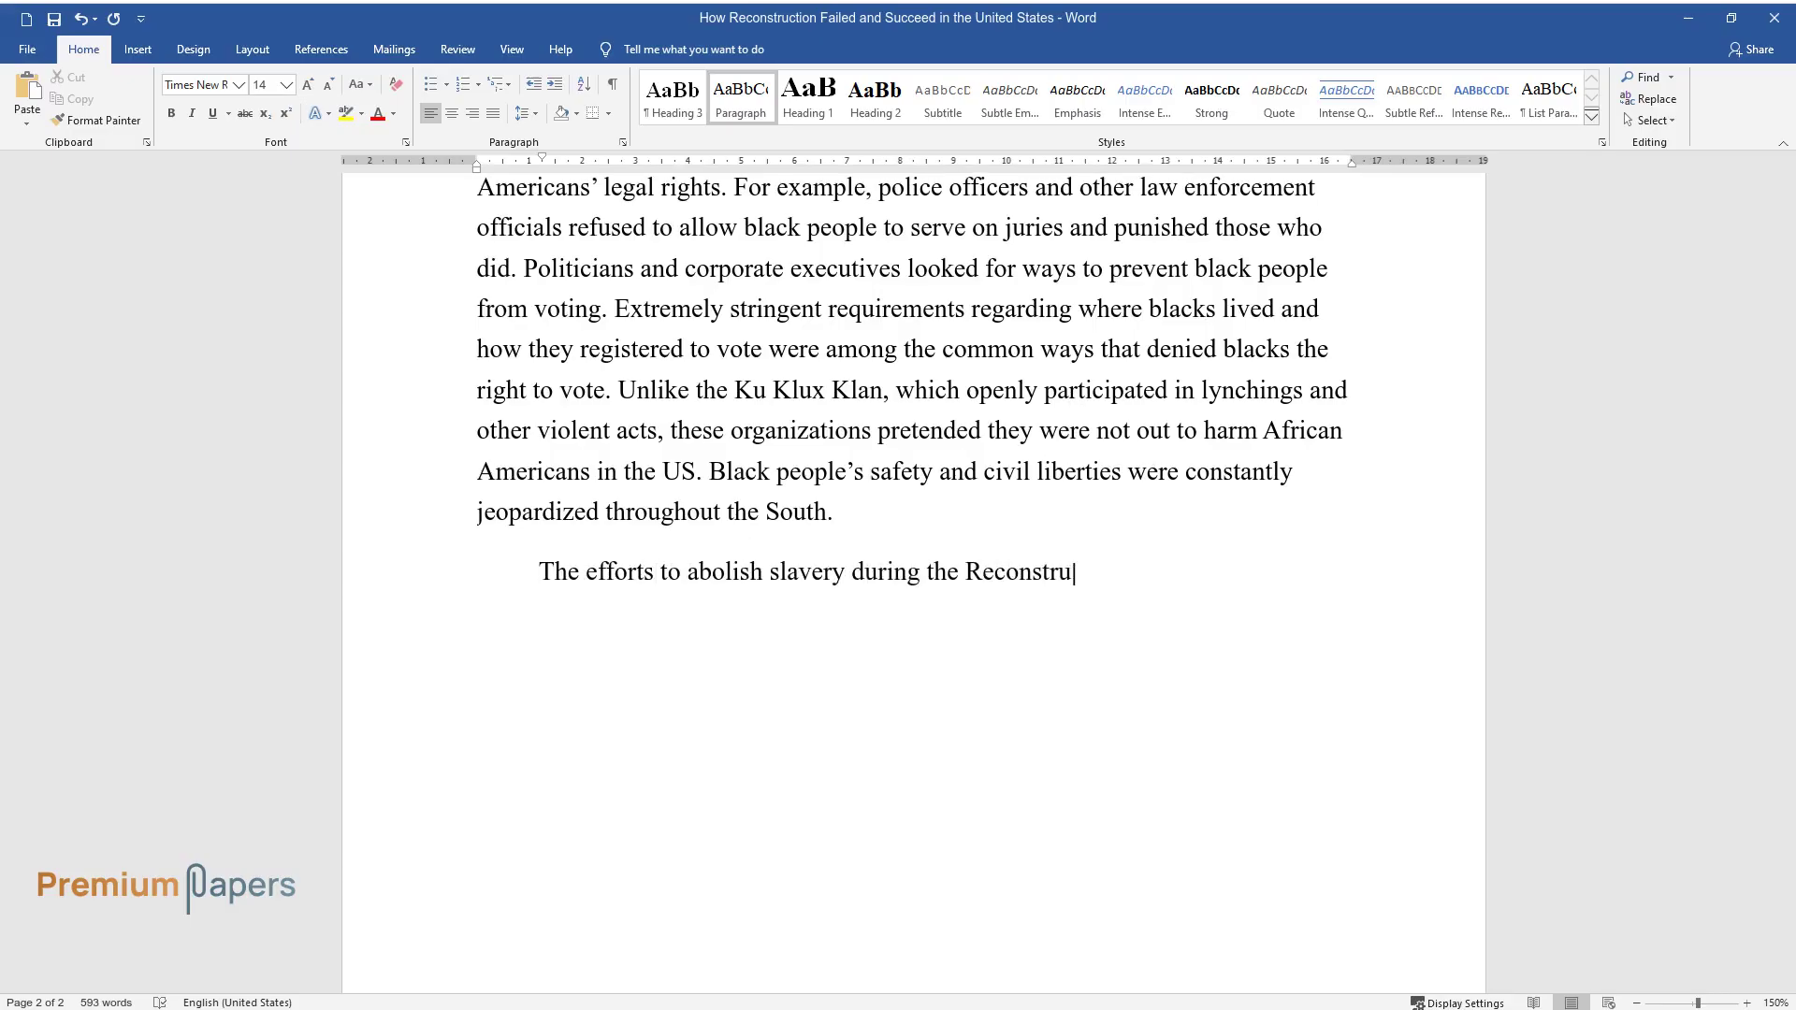
type("ction era were not the only factor")
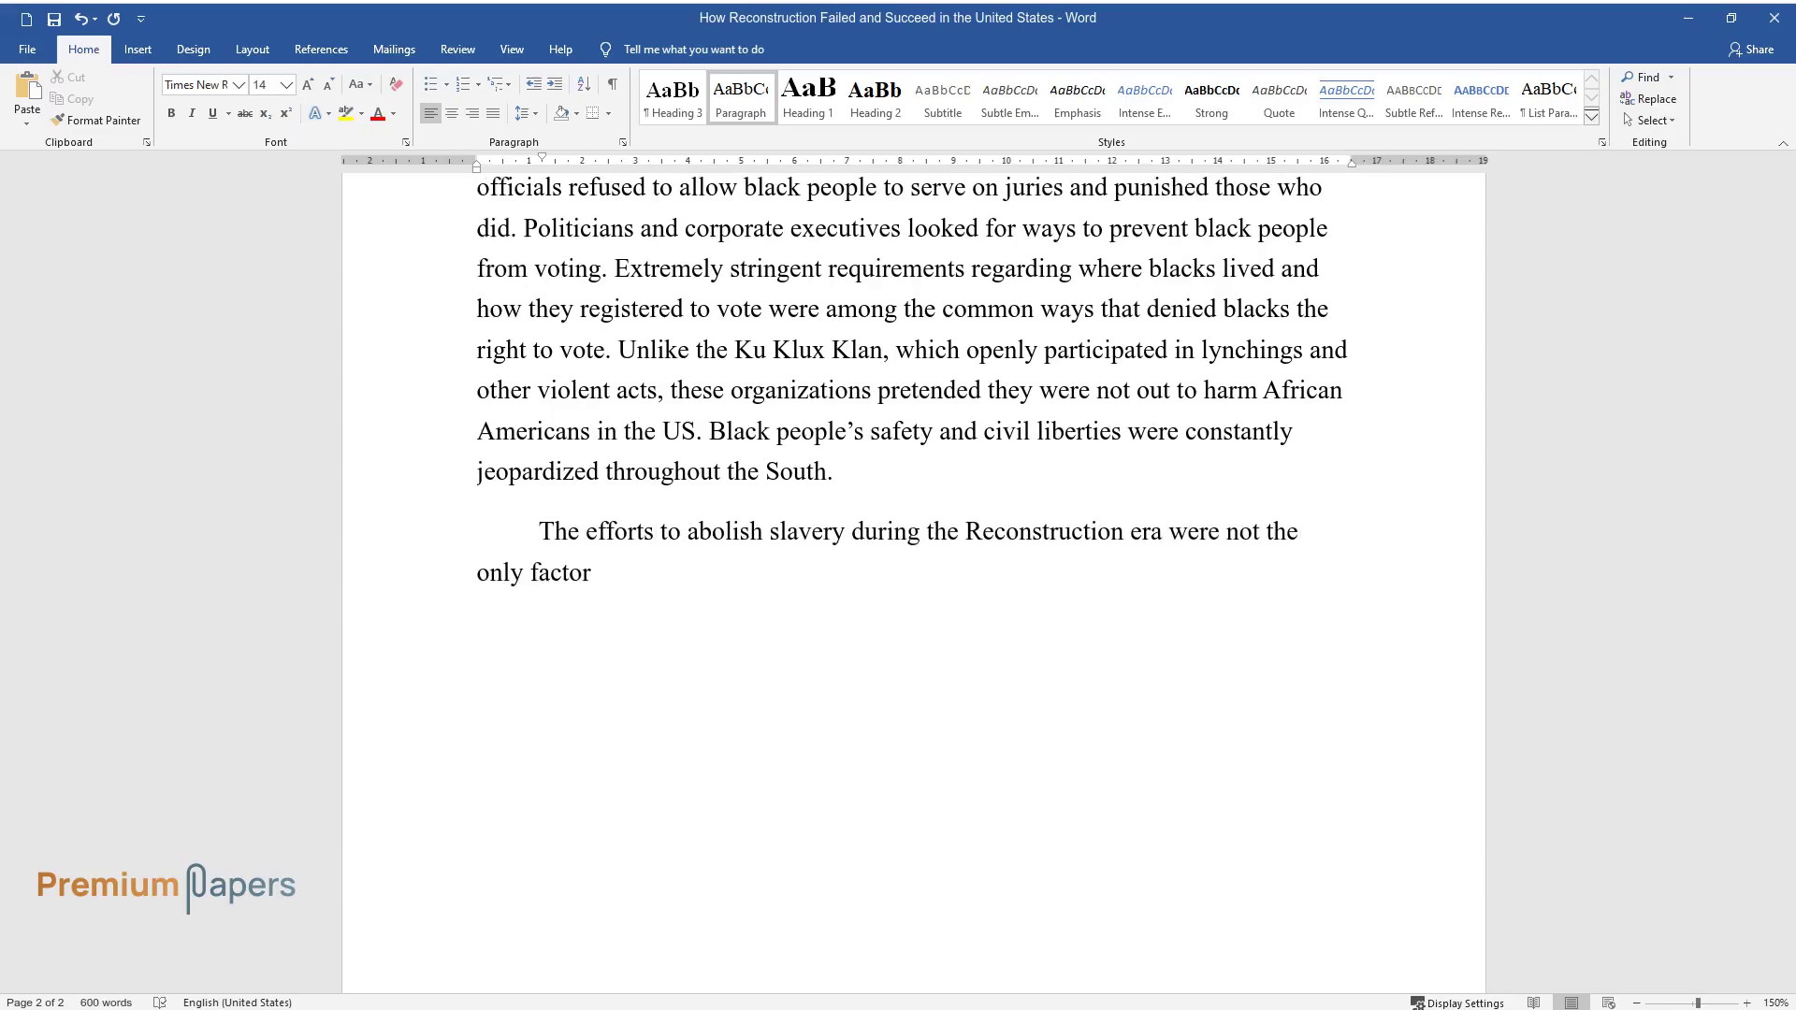
type(" that contributed to freedom, but i")
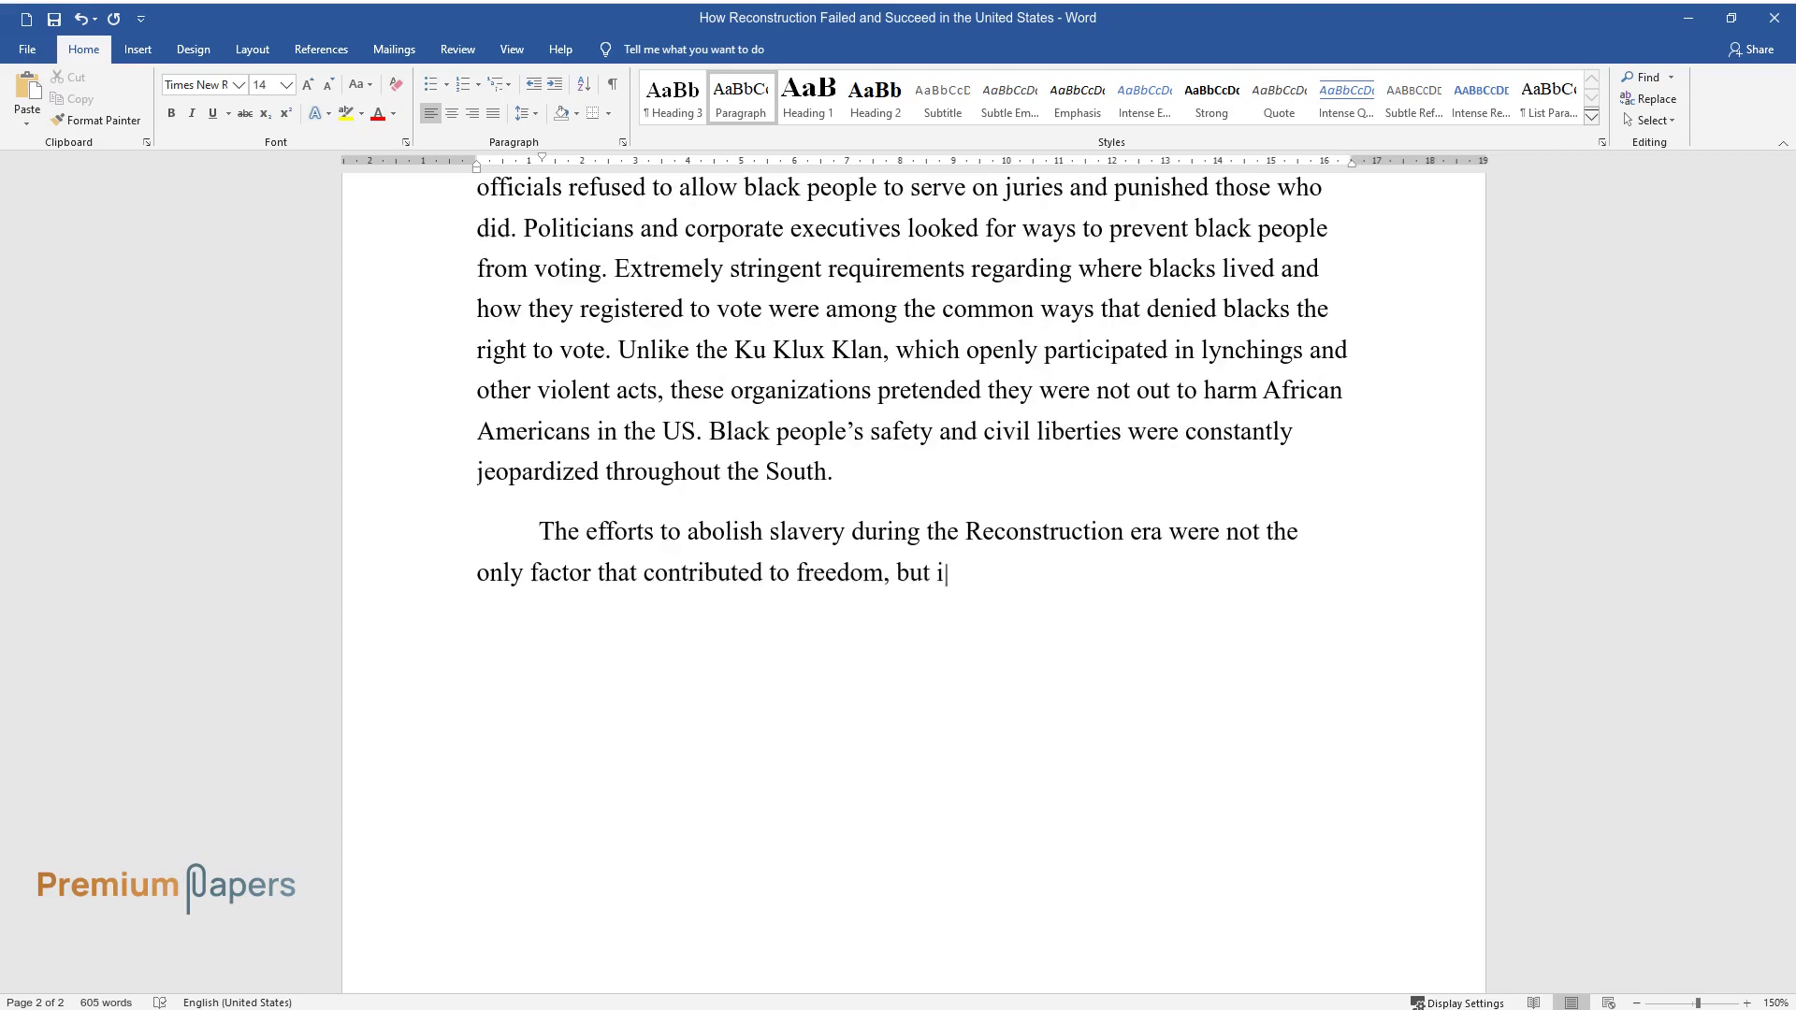
type("t was a significant factor. African")
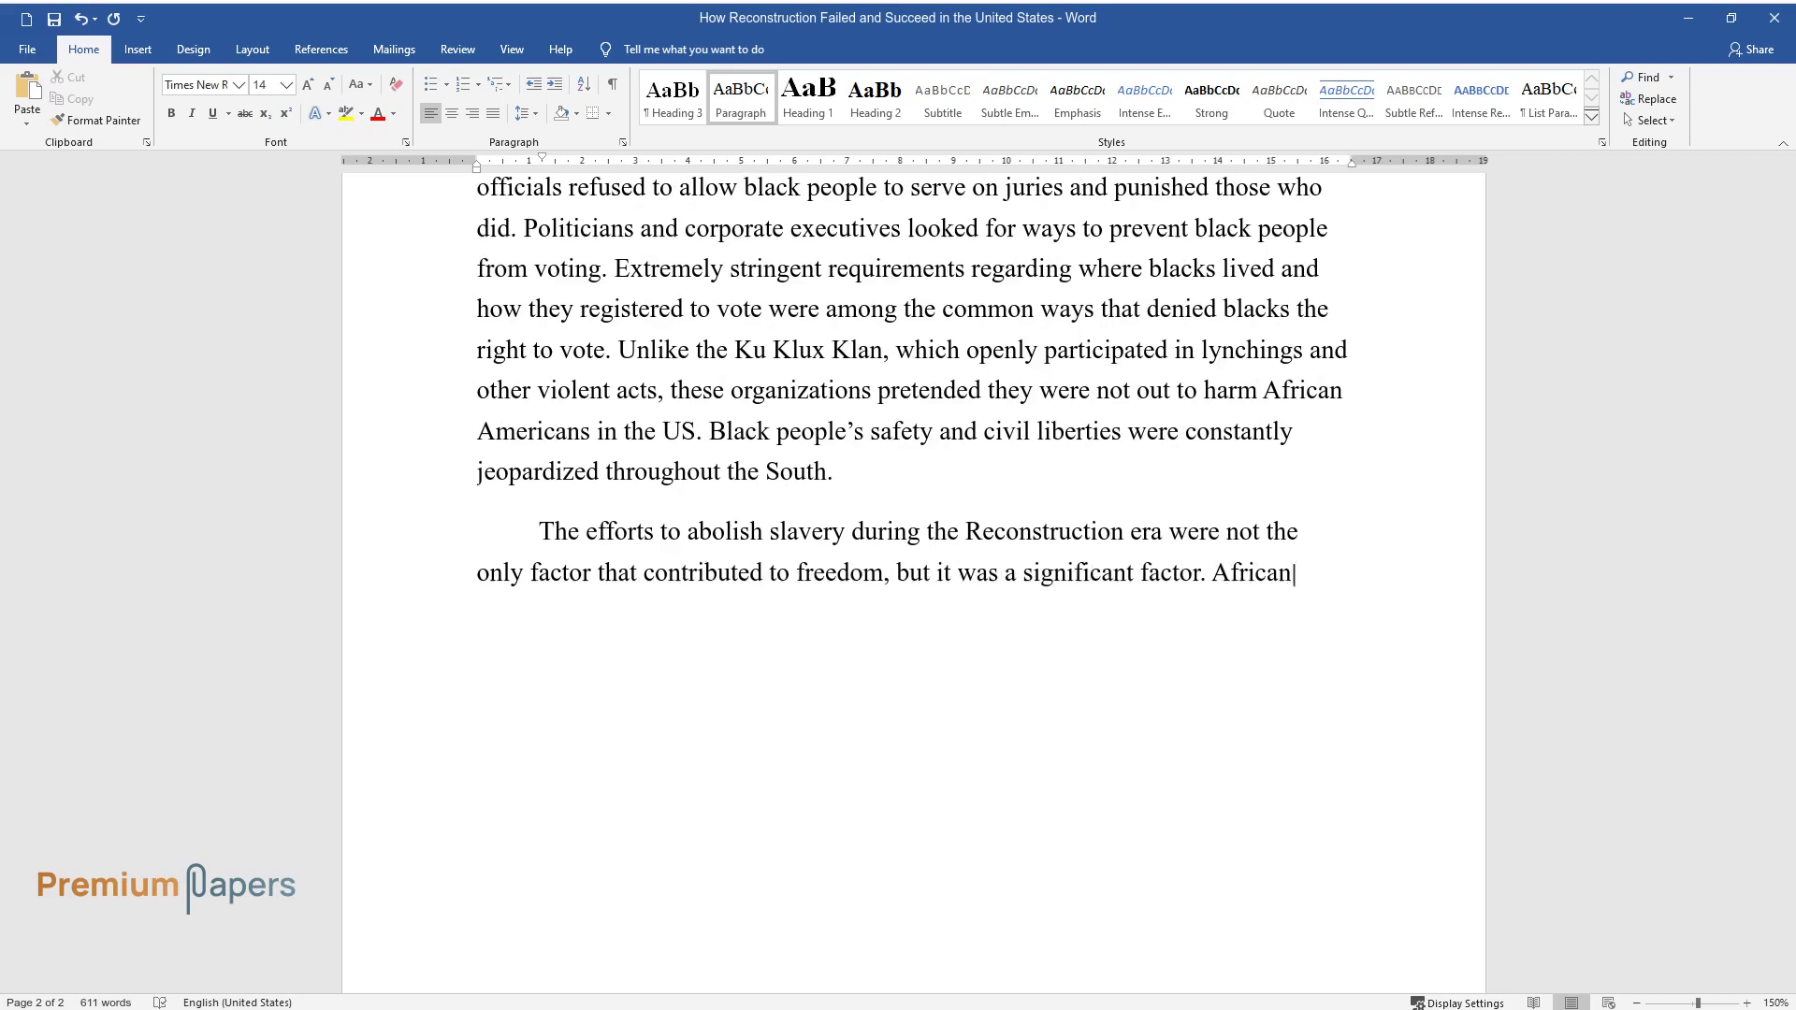
type(" Americans interpreted freedom as")
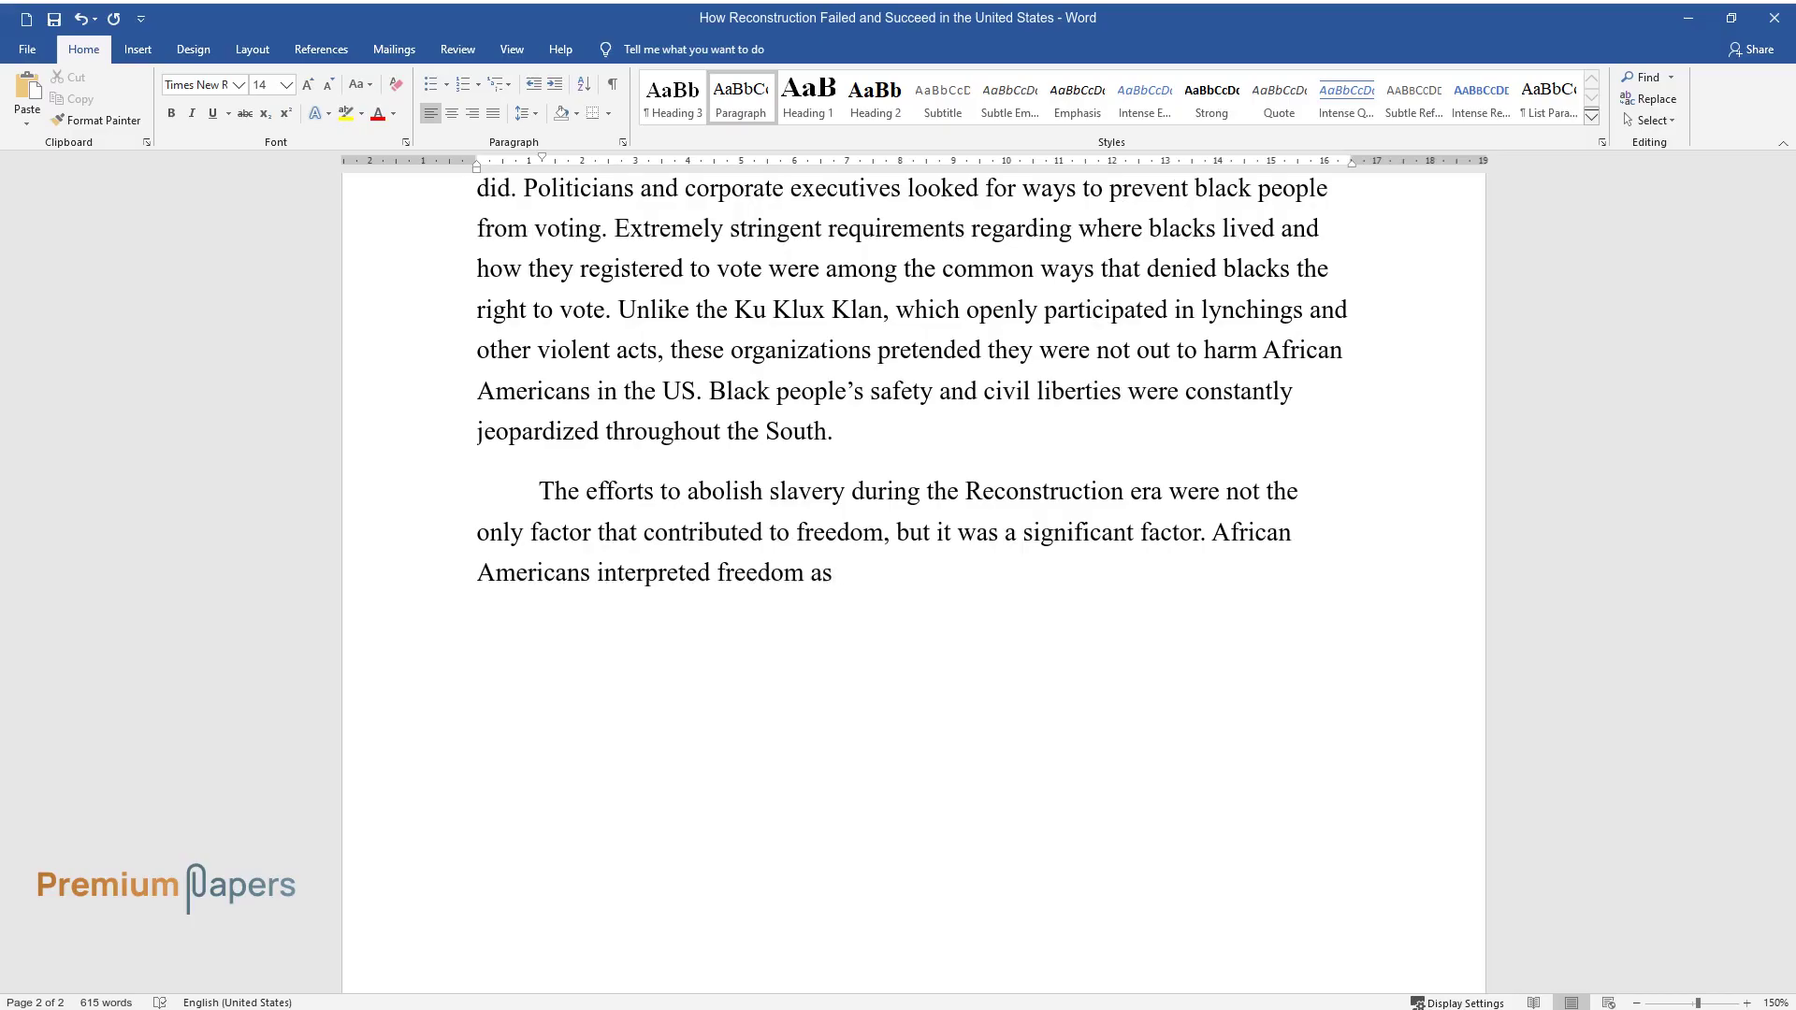
type(" having the same legal protections a")
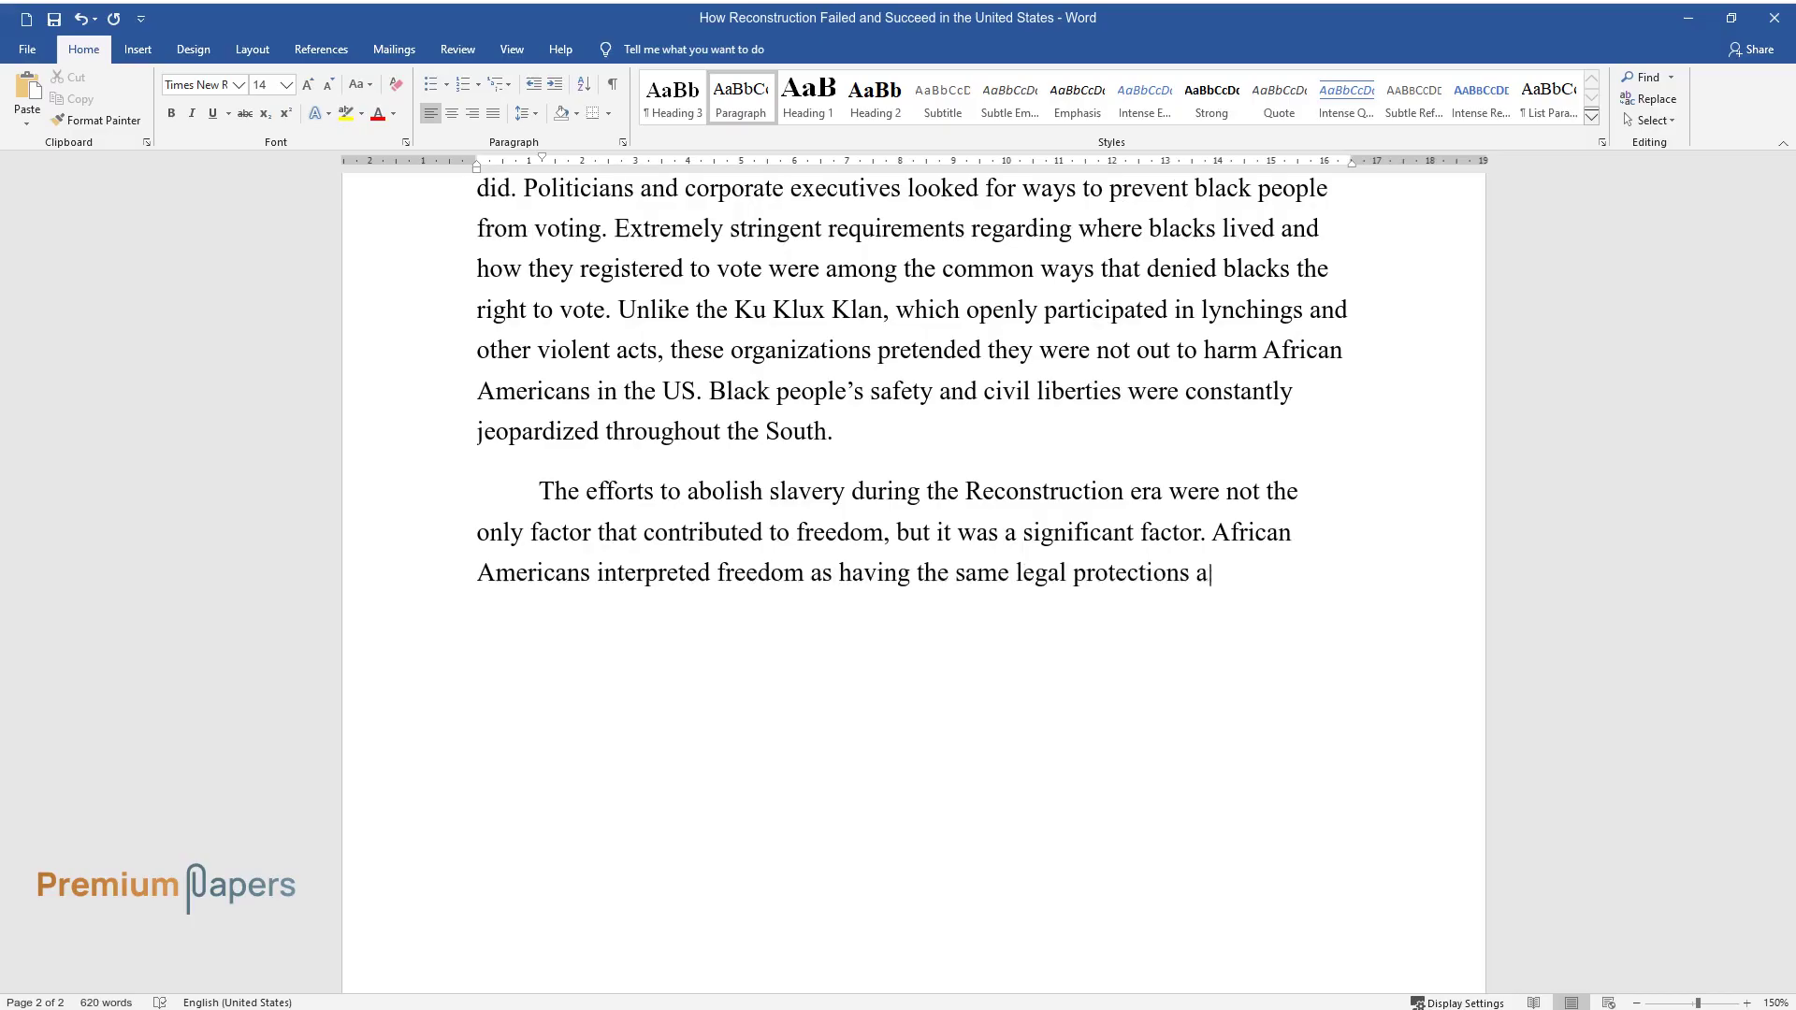
type("nd opportunities as whites")
type(". The co")
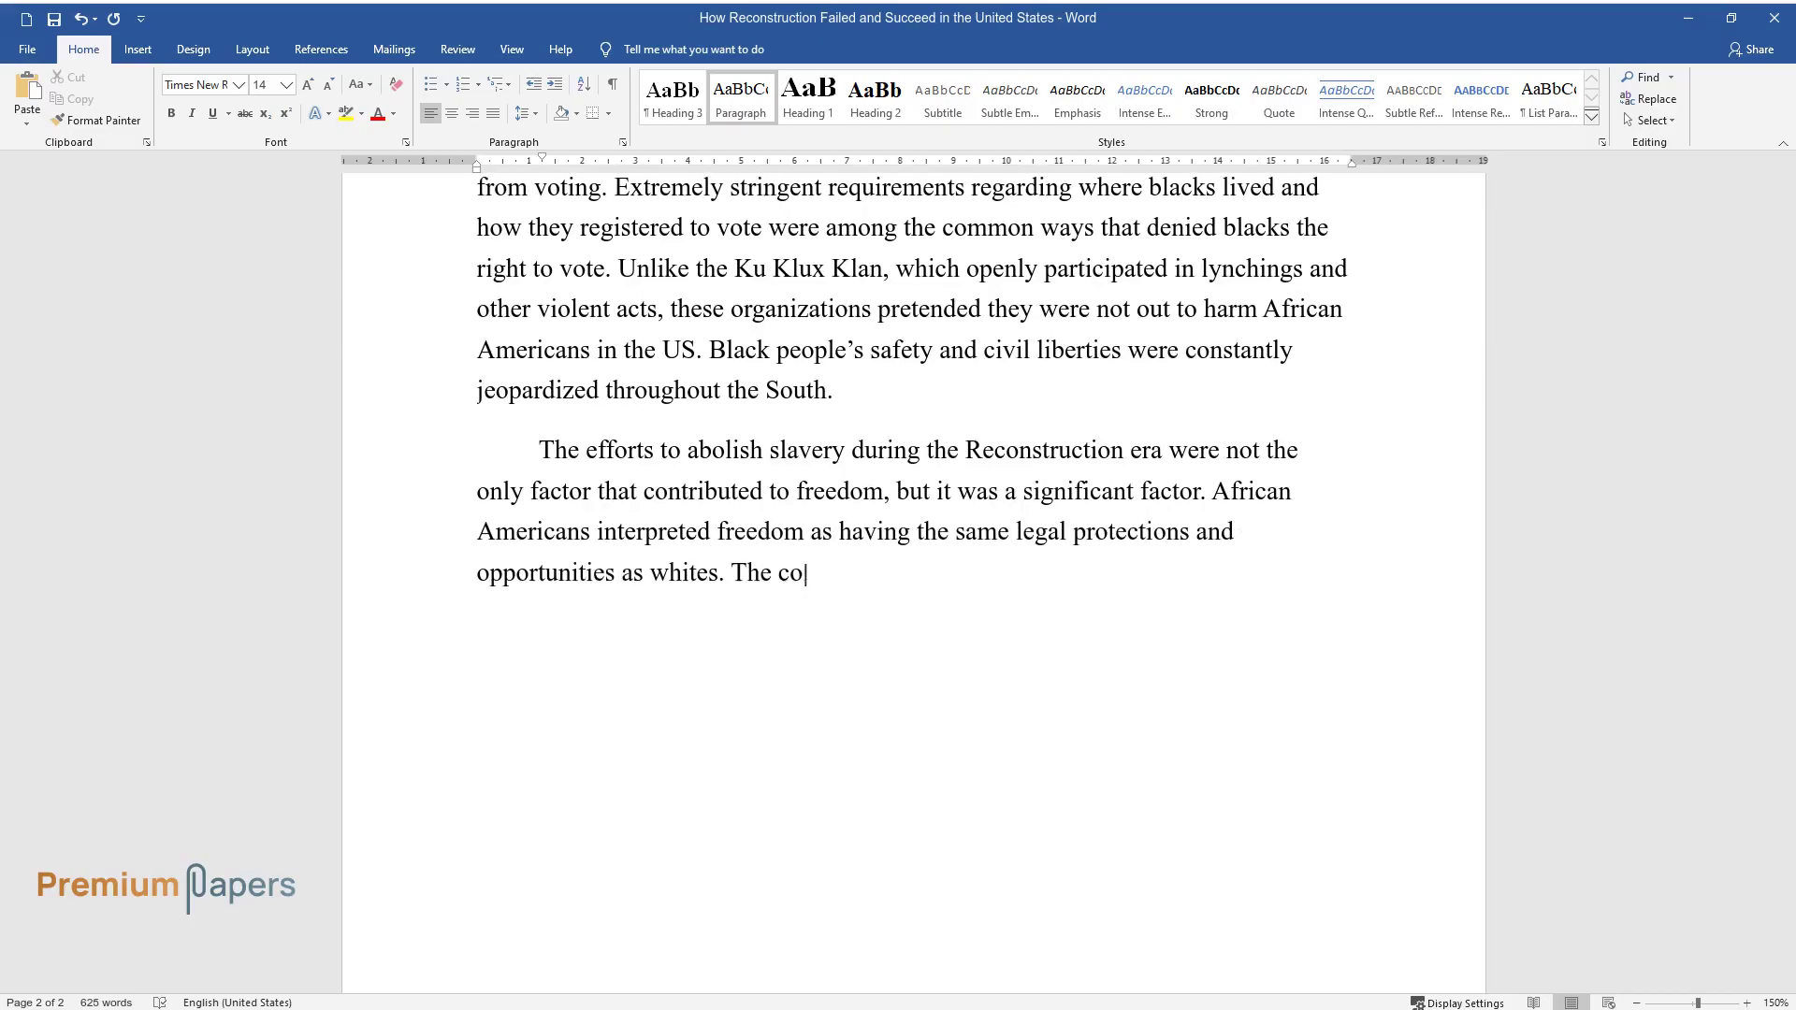
type("mmon thread through these ideas wa")
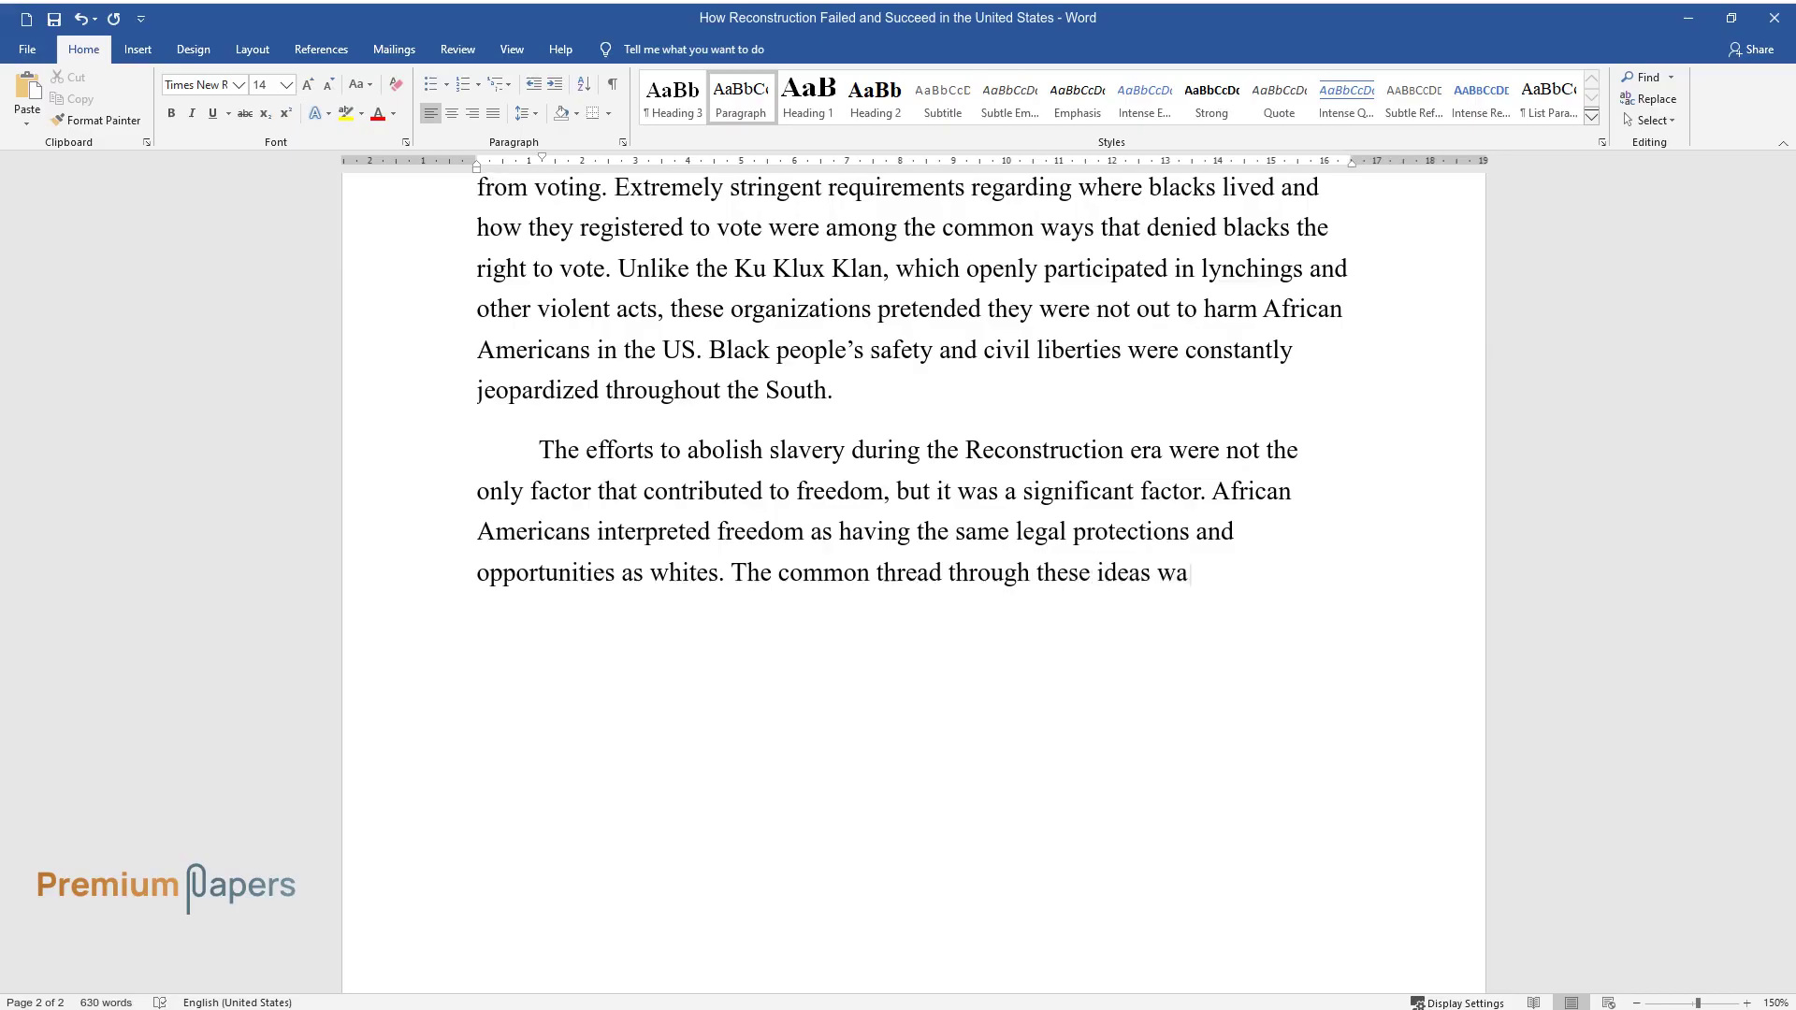
type("s independence from white control. ")
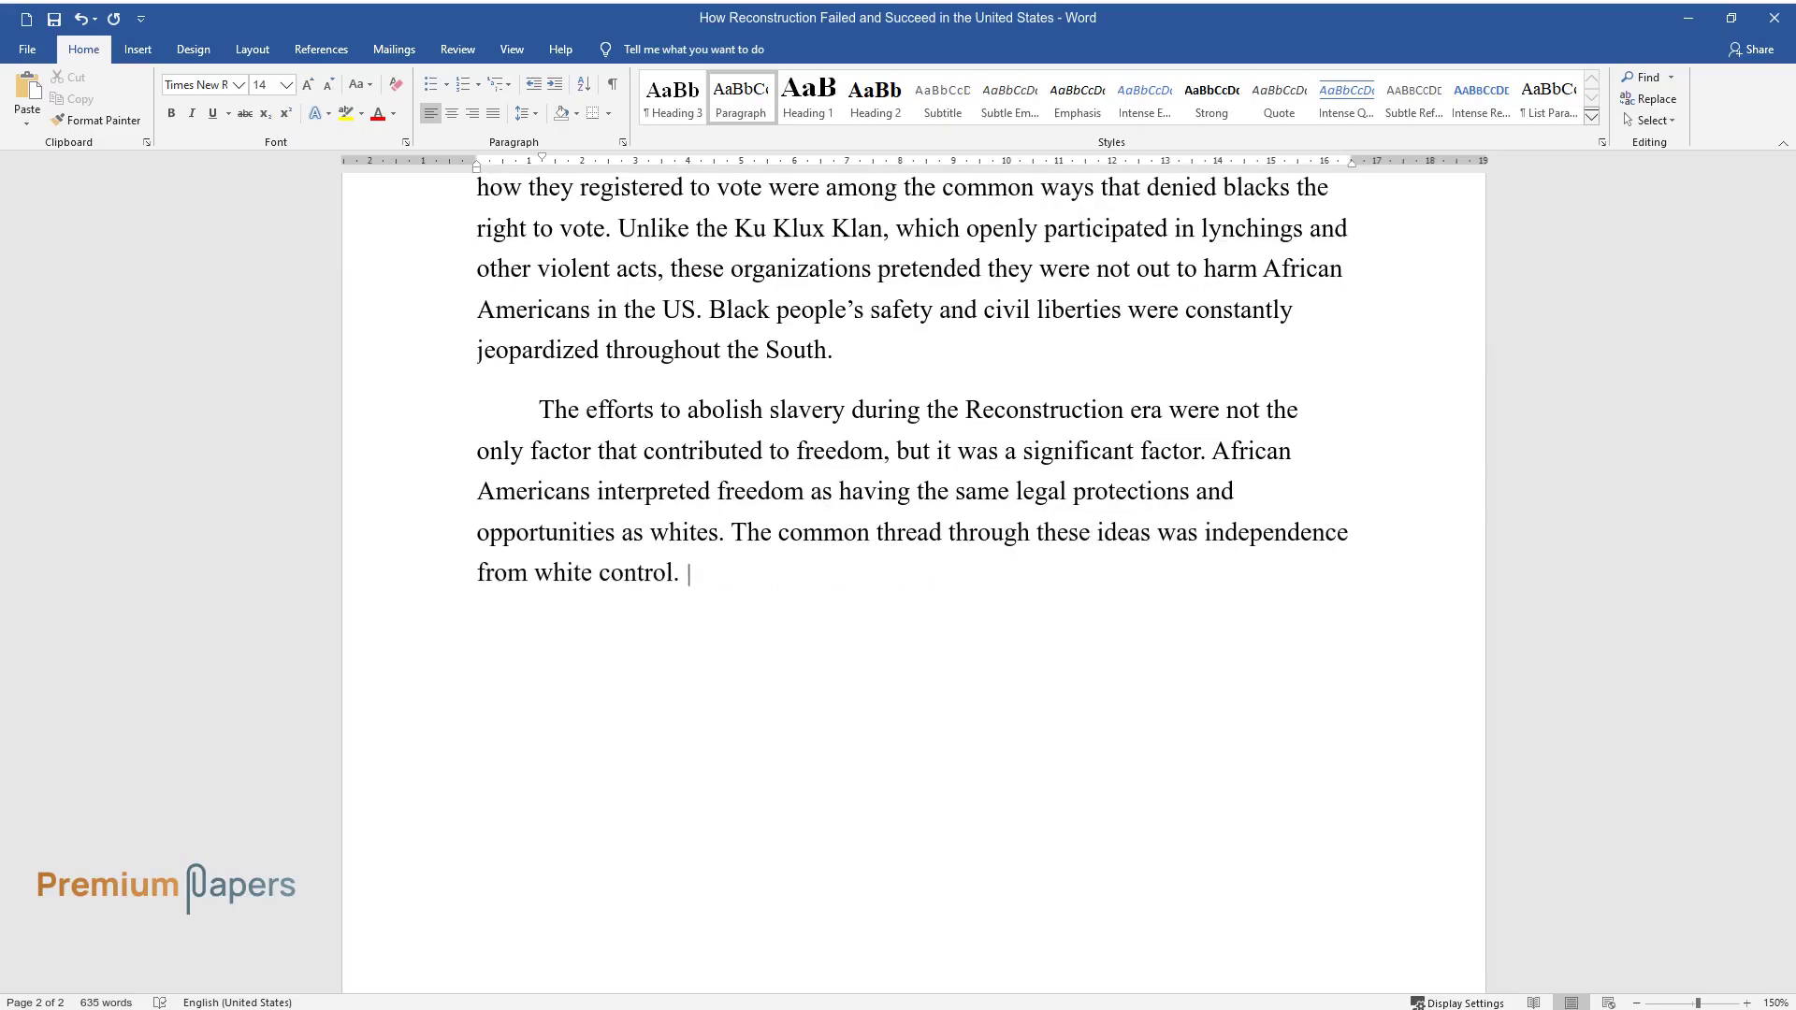
type("Individuals and communities gained ")
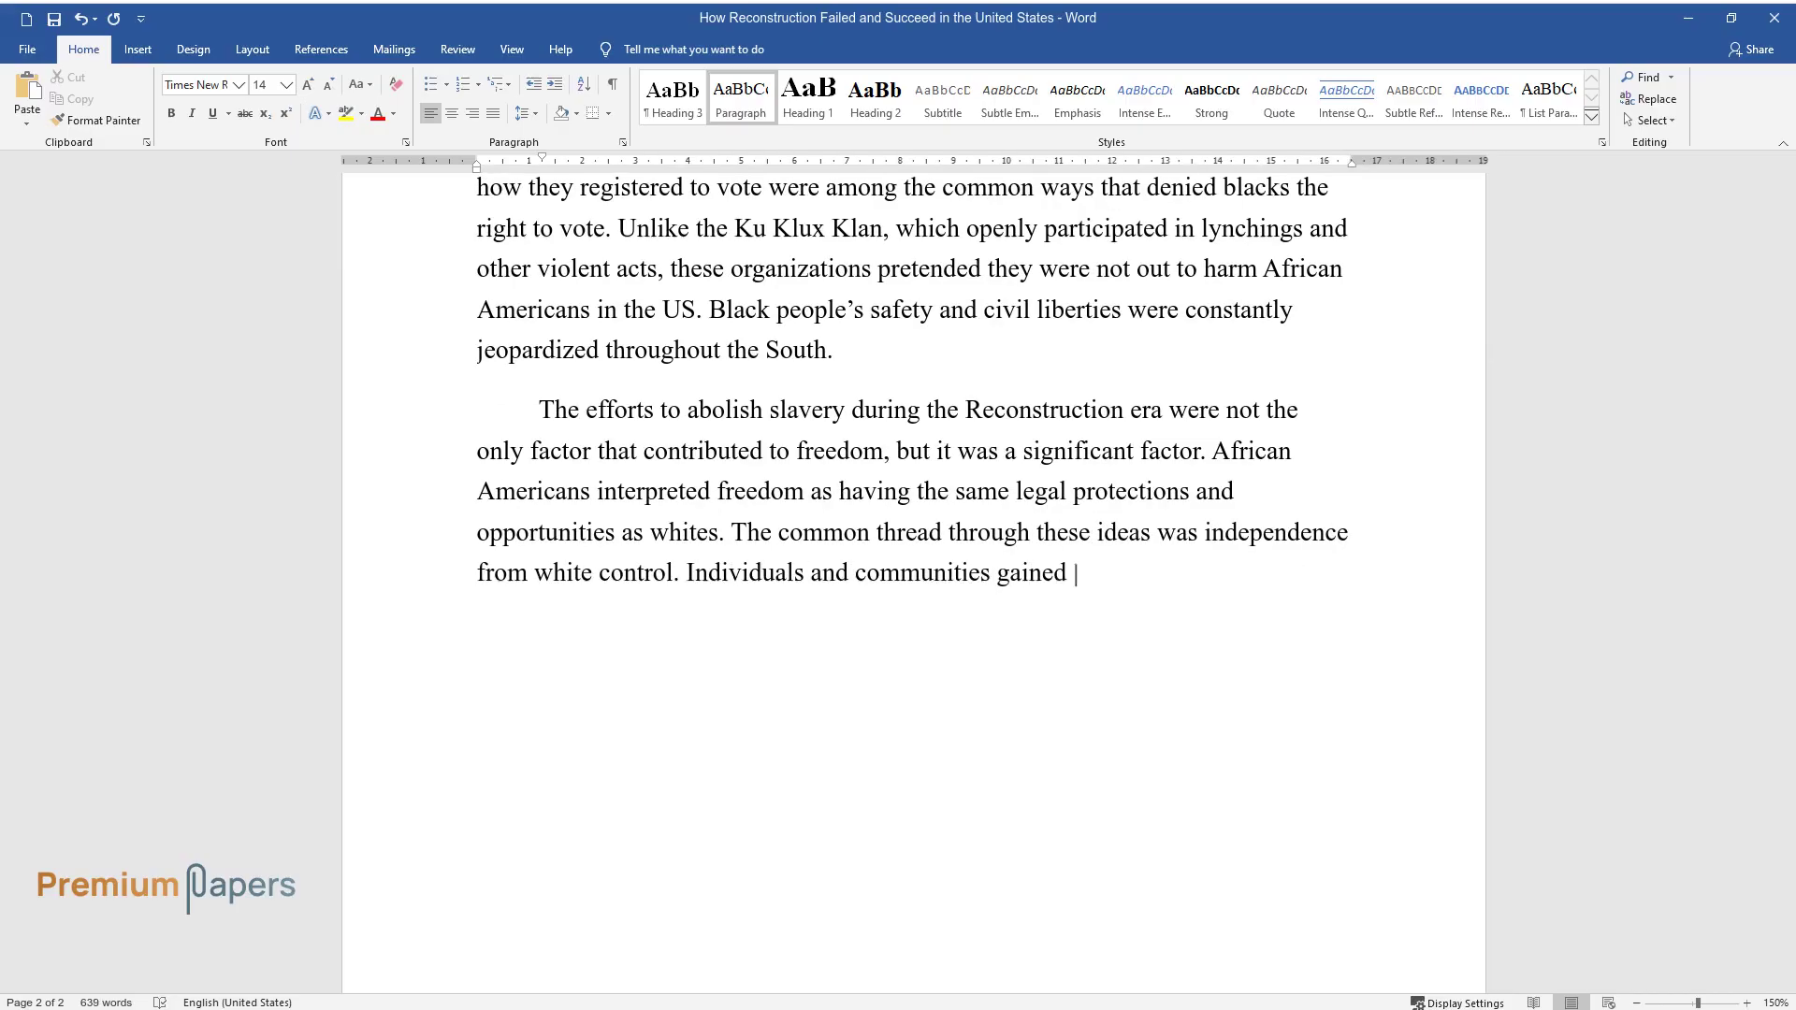
type("more autonomy after white authorit")
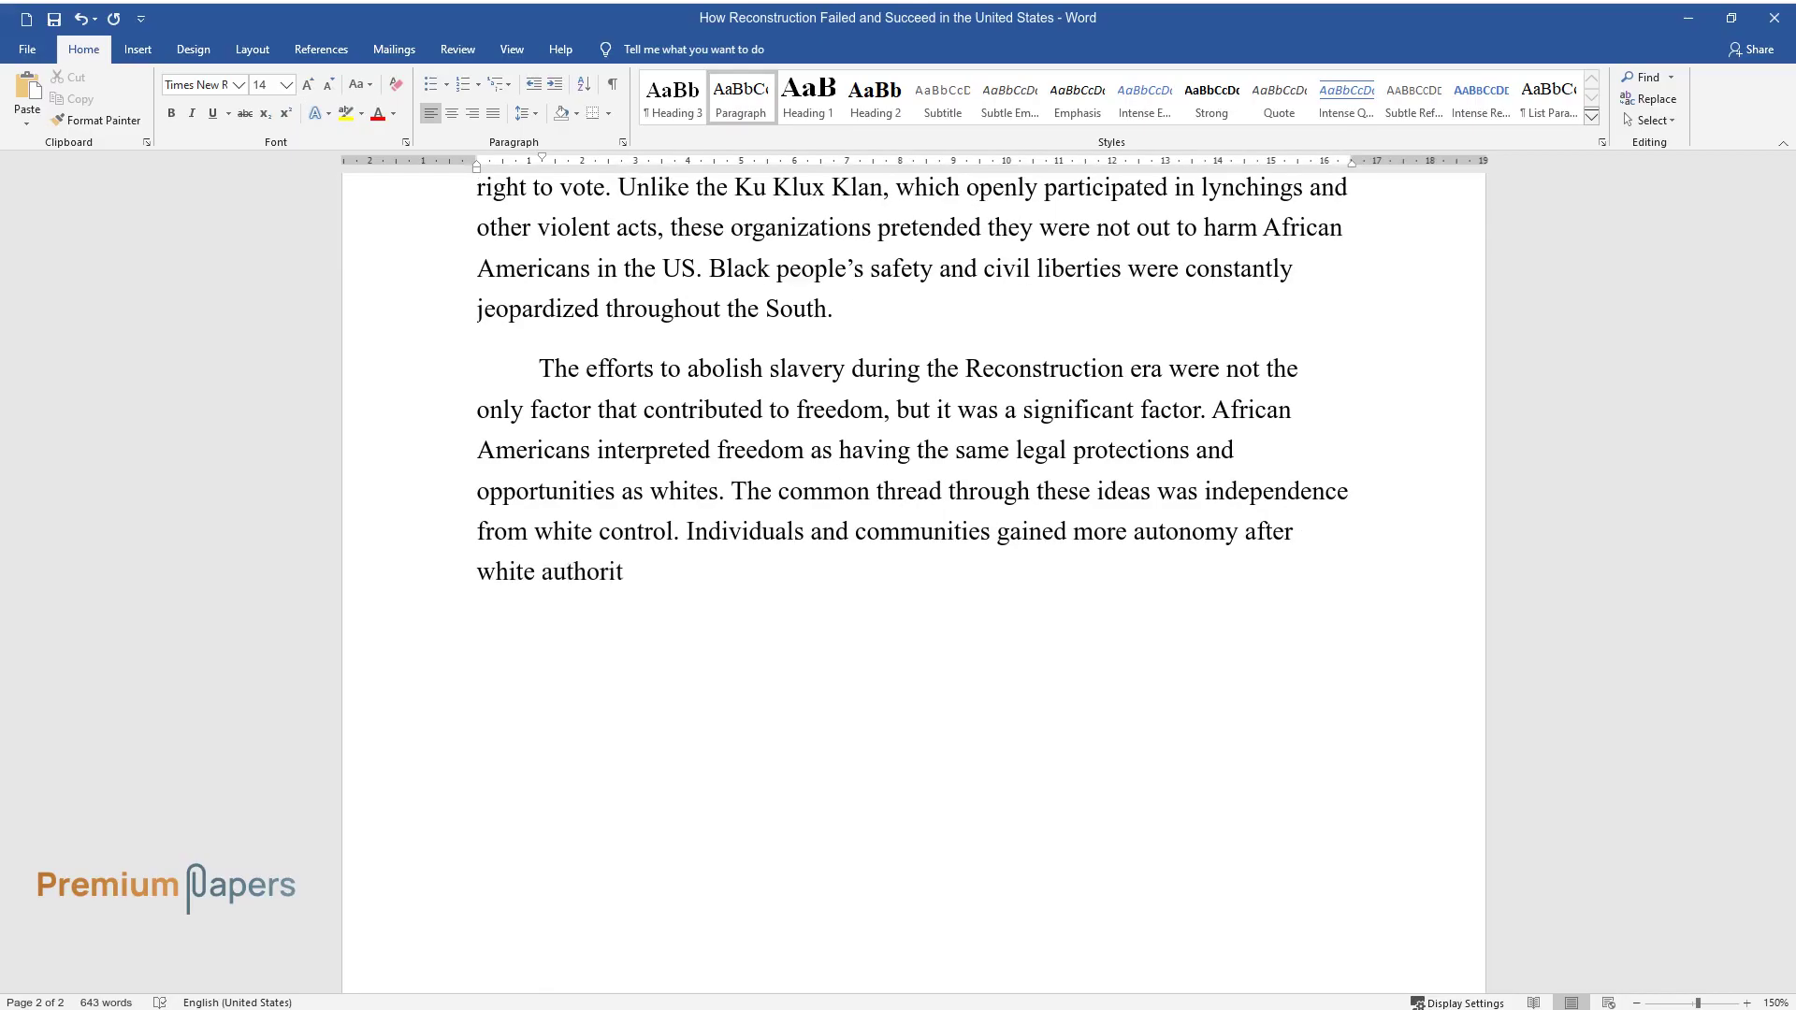
type("y over historically black instituti")
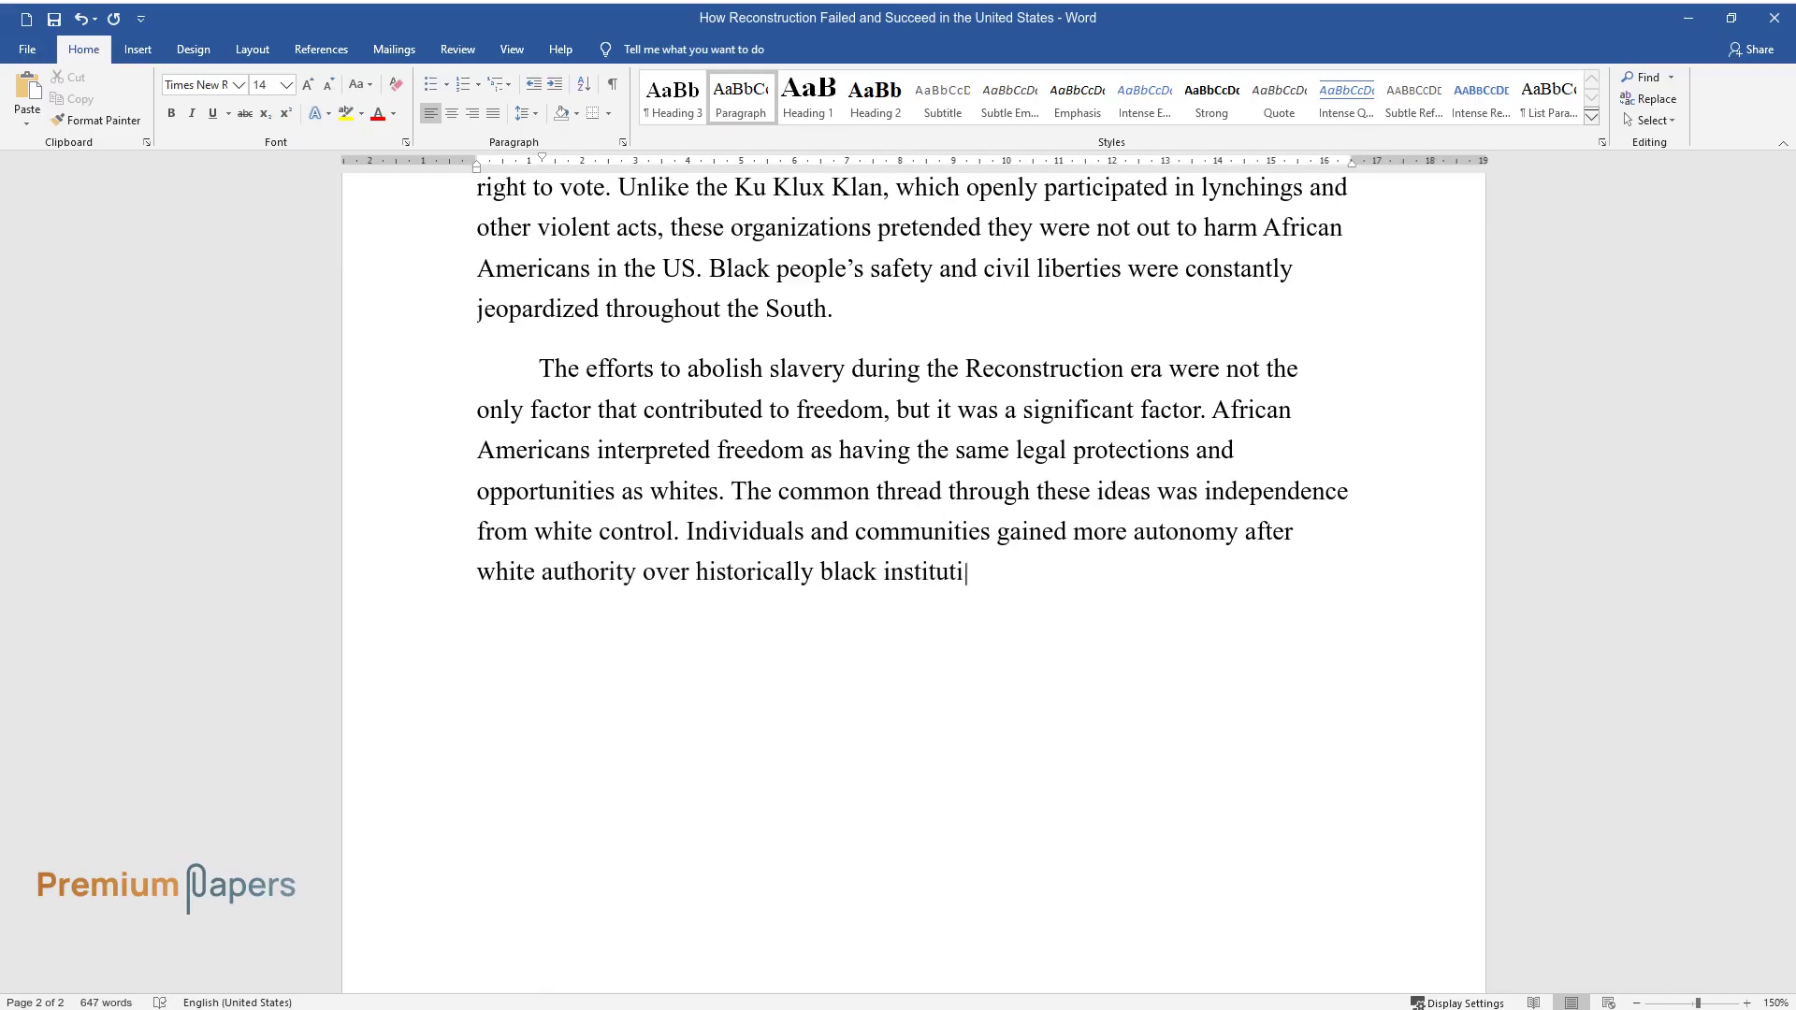
type("ons such as churches and schools w")
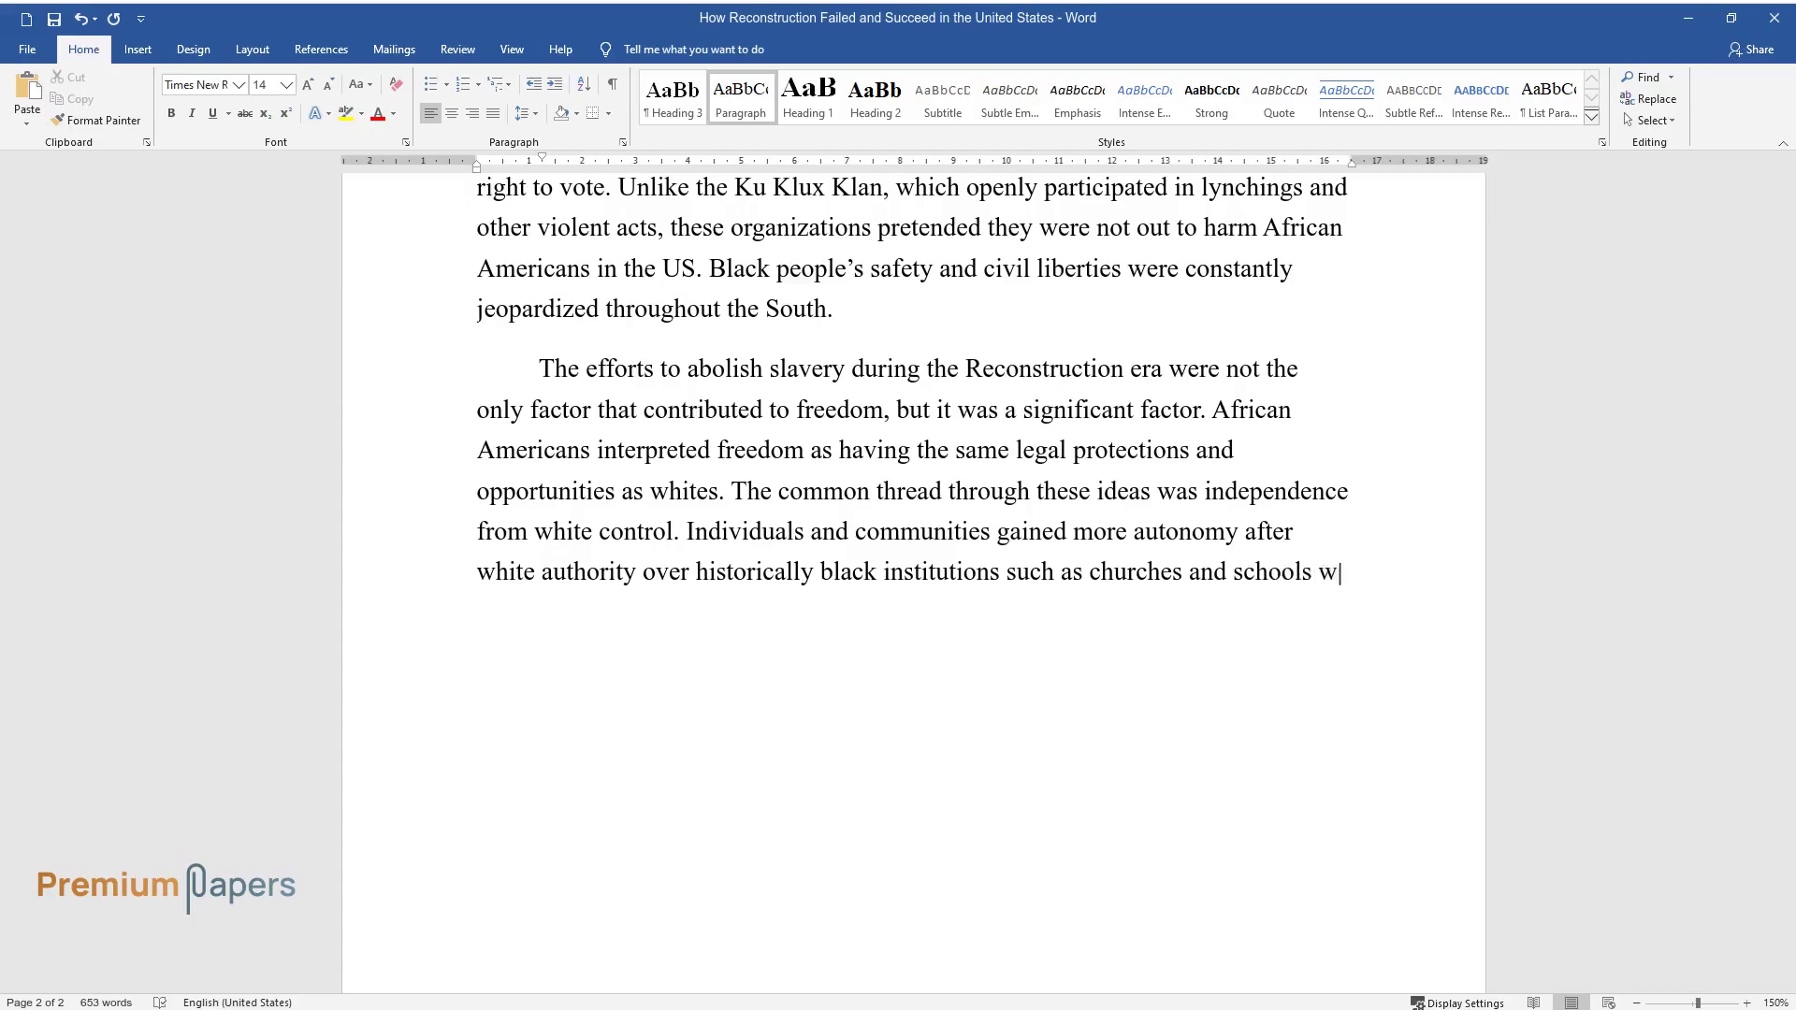
type("as removed. The livelihood of the blacks transformed for a while as a")
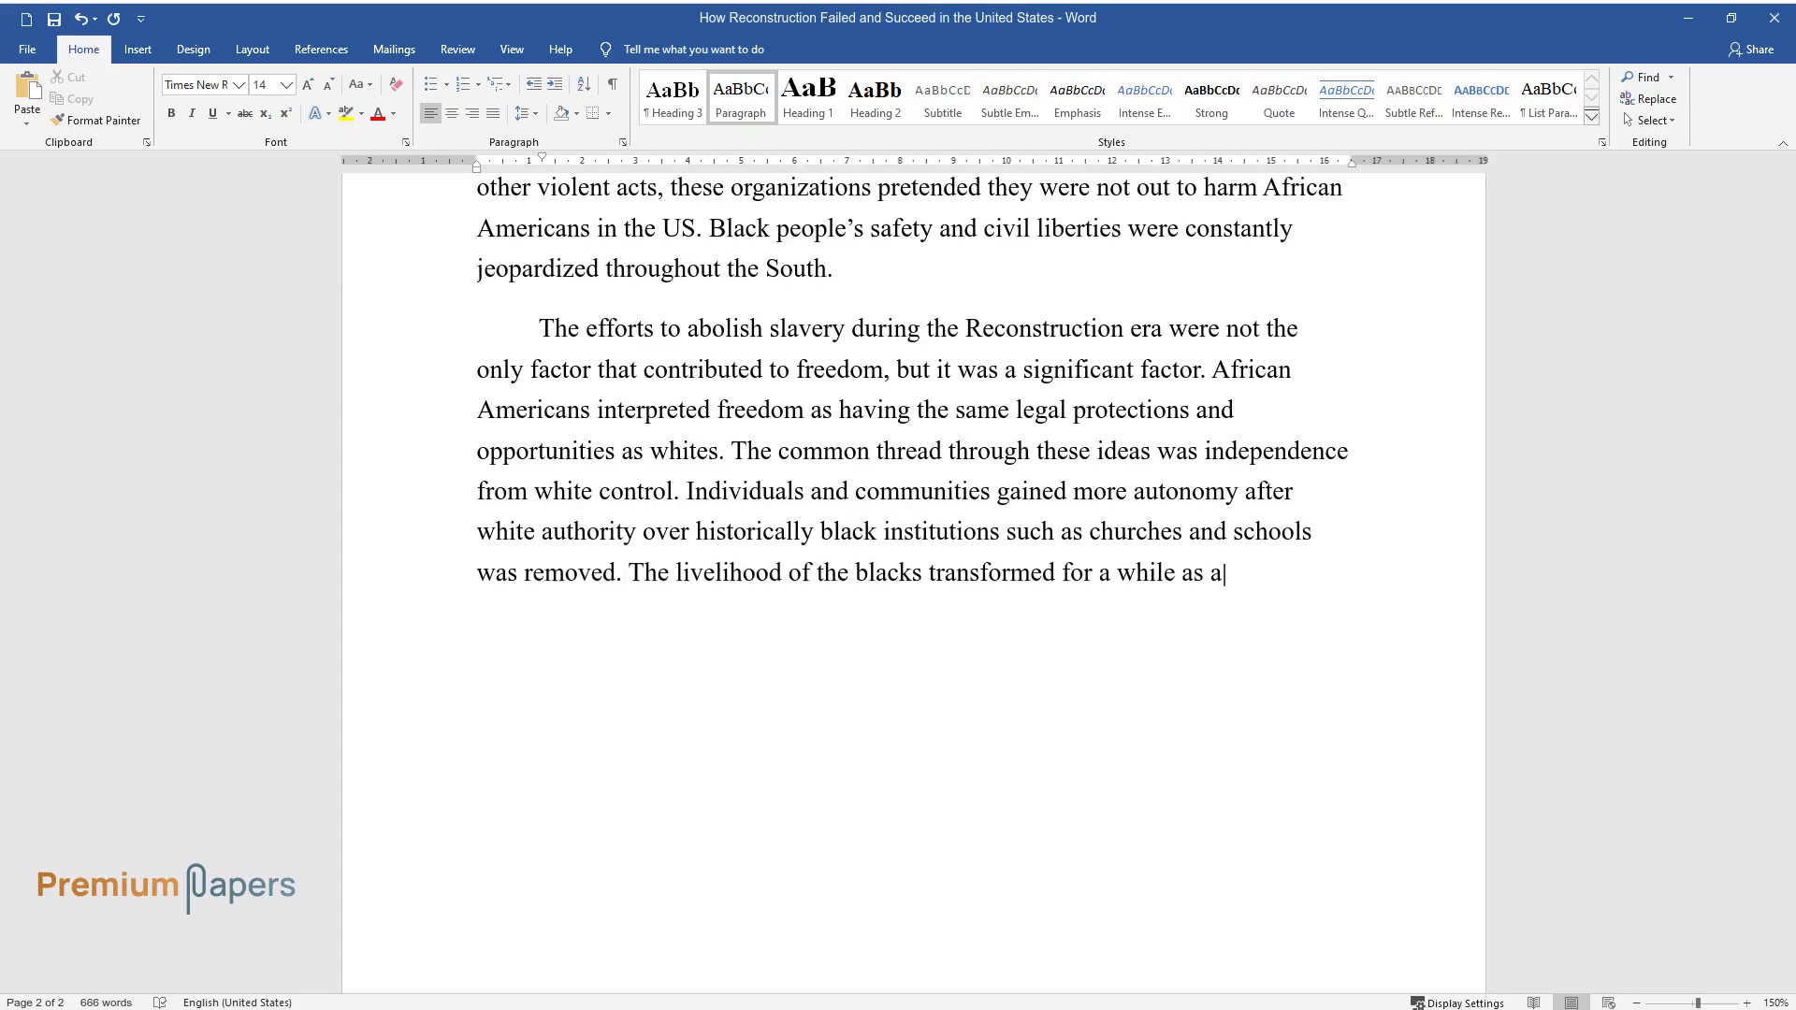
type(" of this success, with most ")
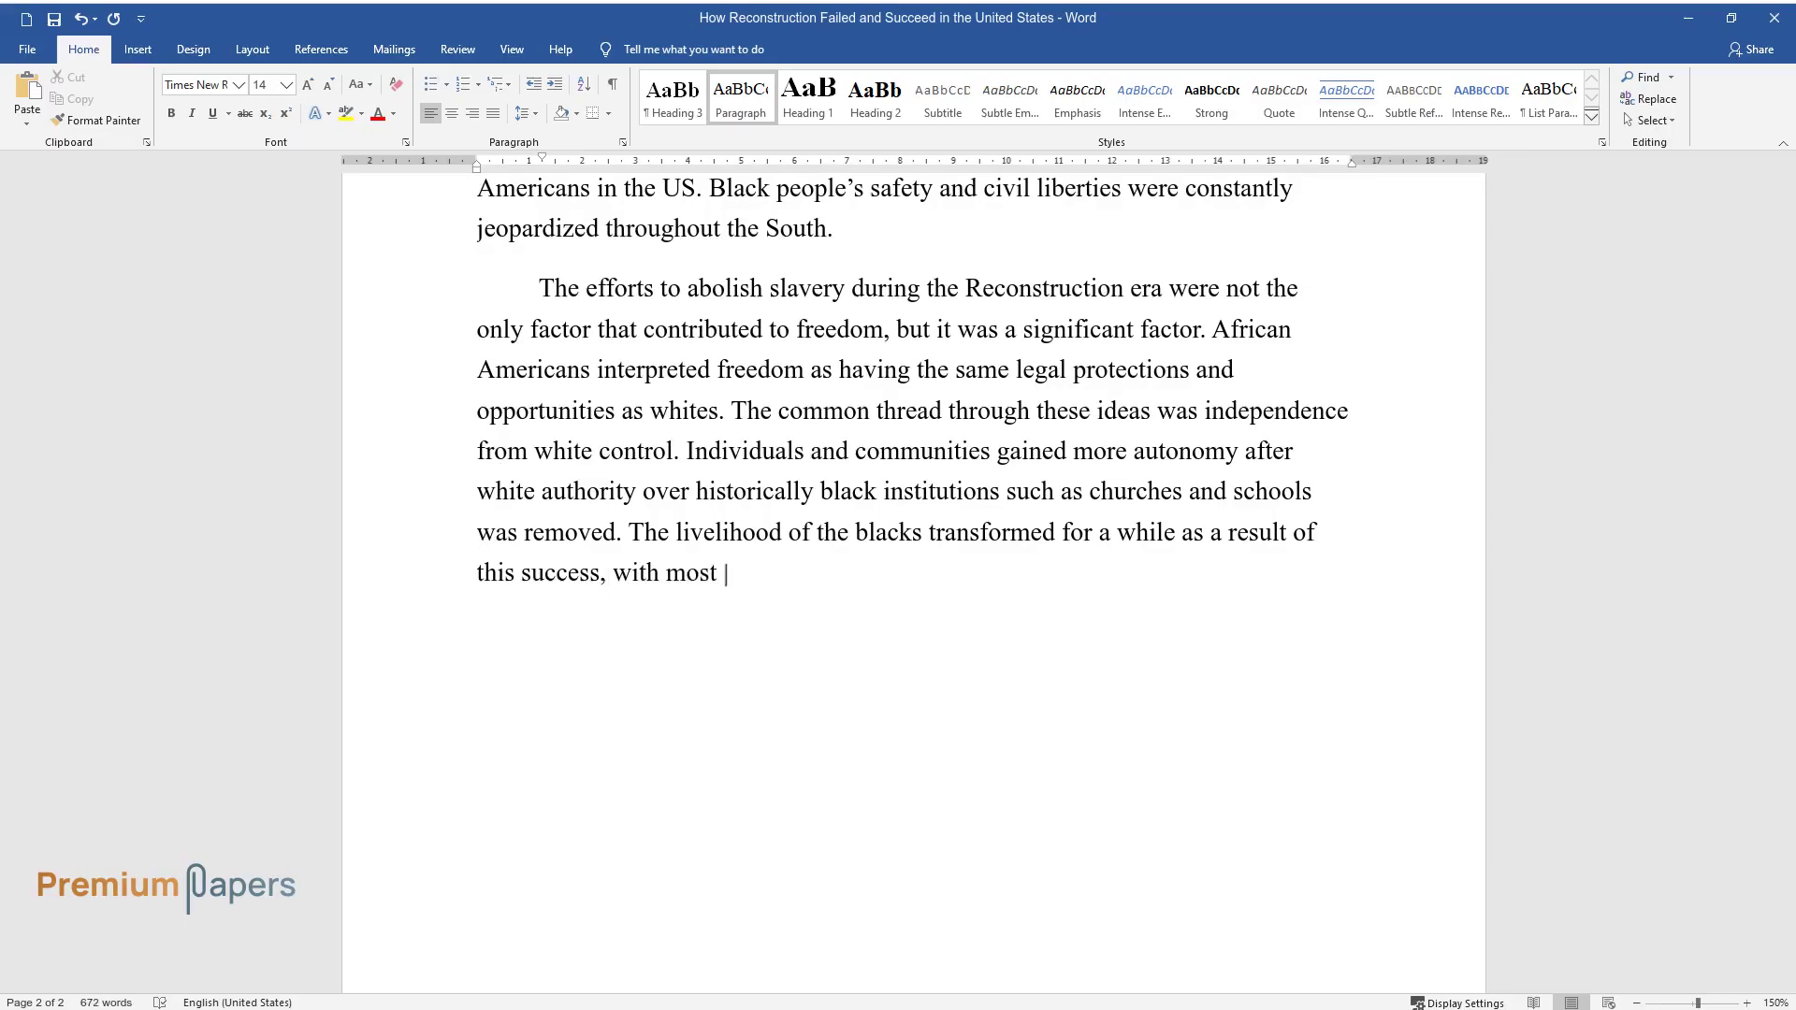
type("having to access basic public serv")
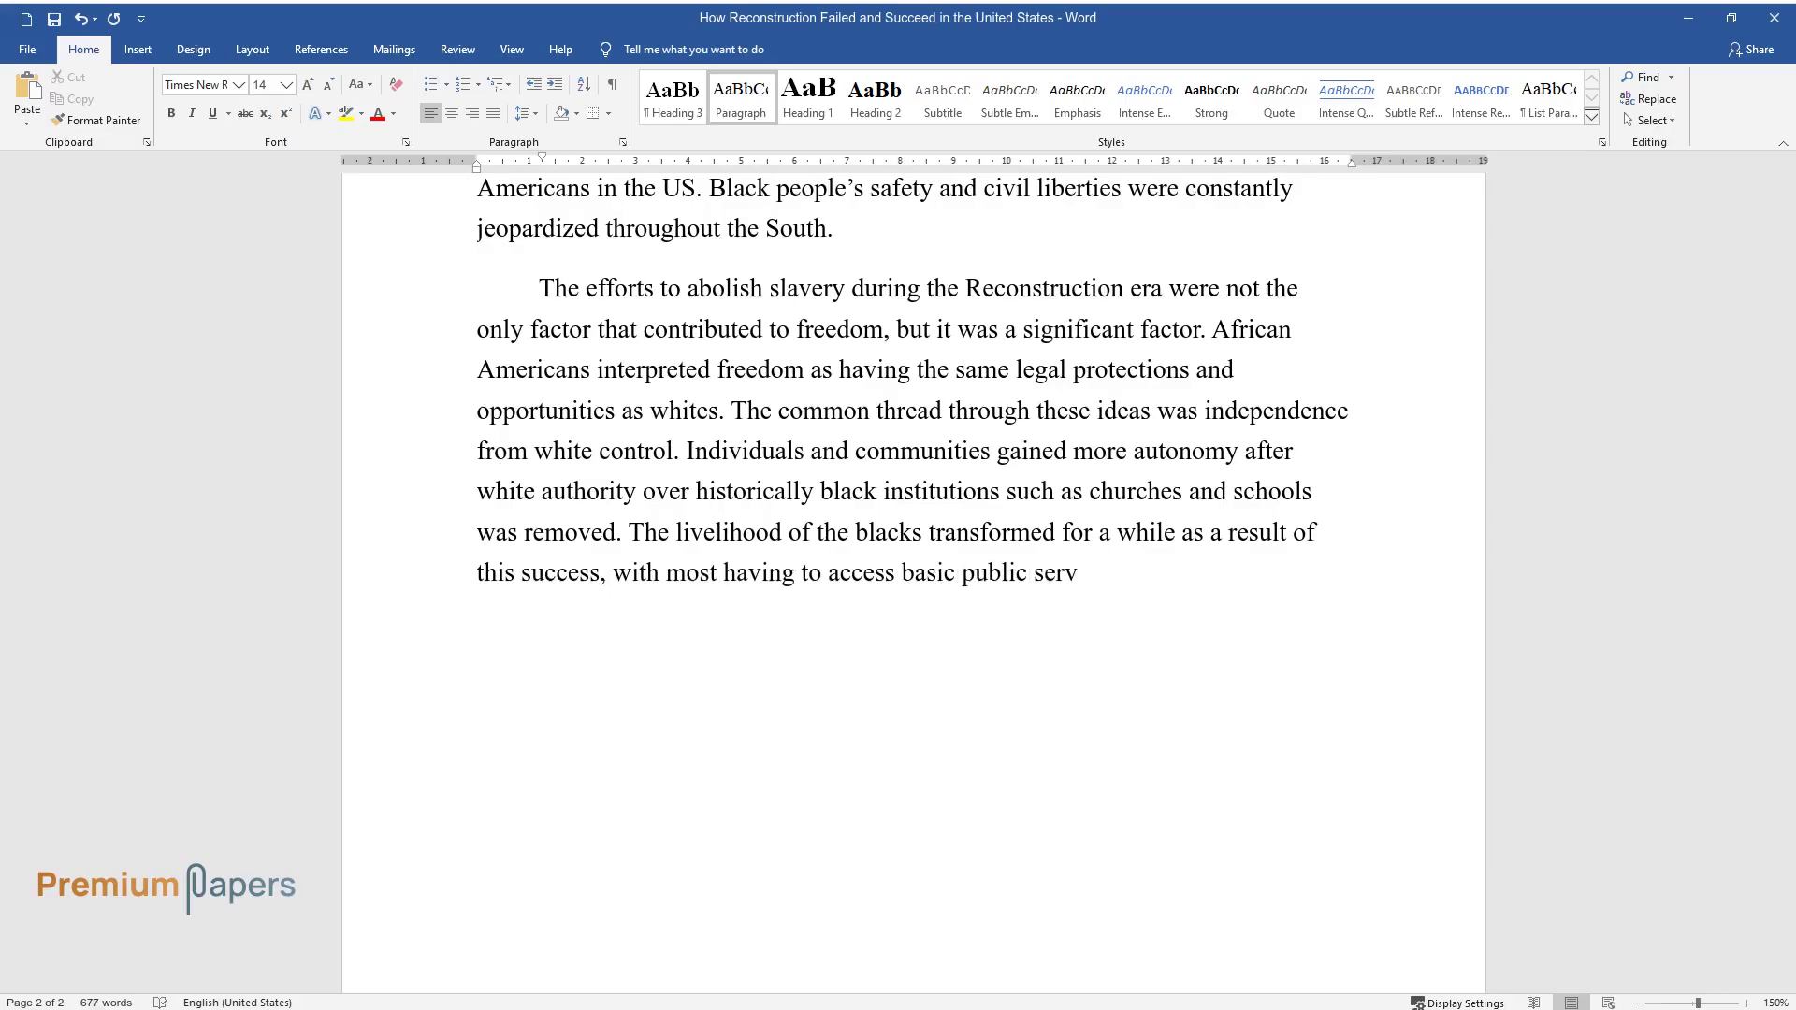
type("ices and opportunities.")
End the abolition paragraph at 'public services and opportunities.' and begin a new paragraph
key("Return")
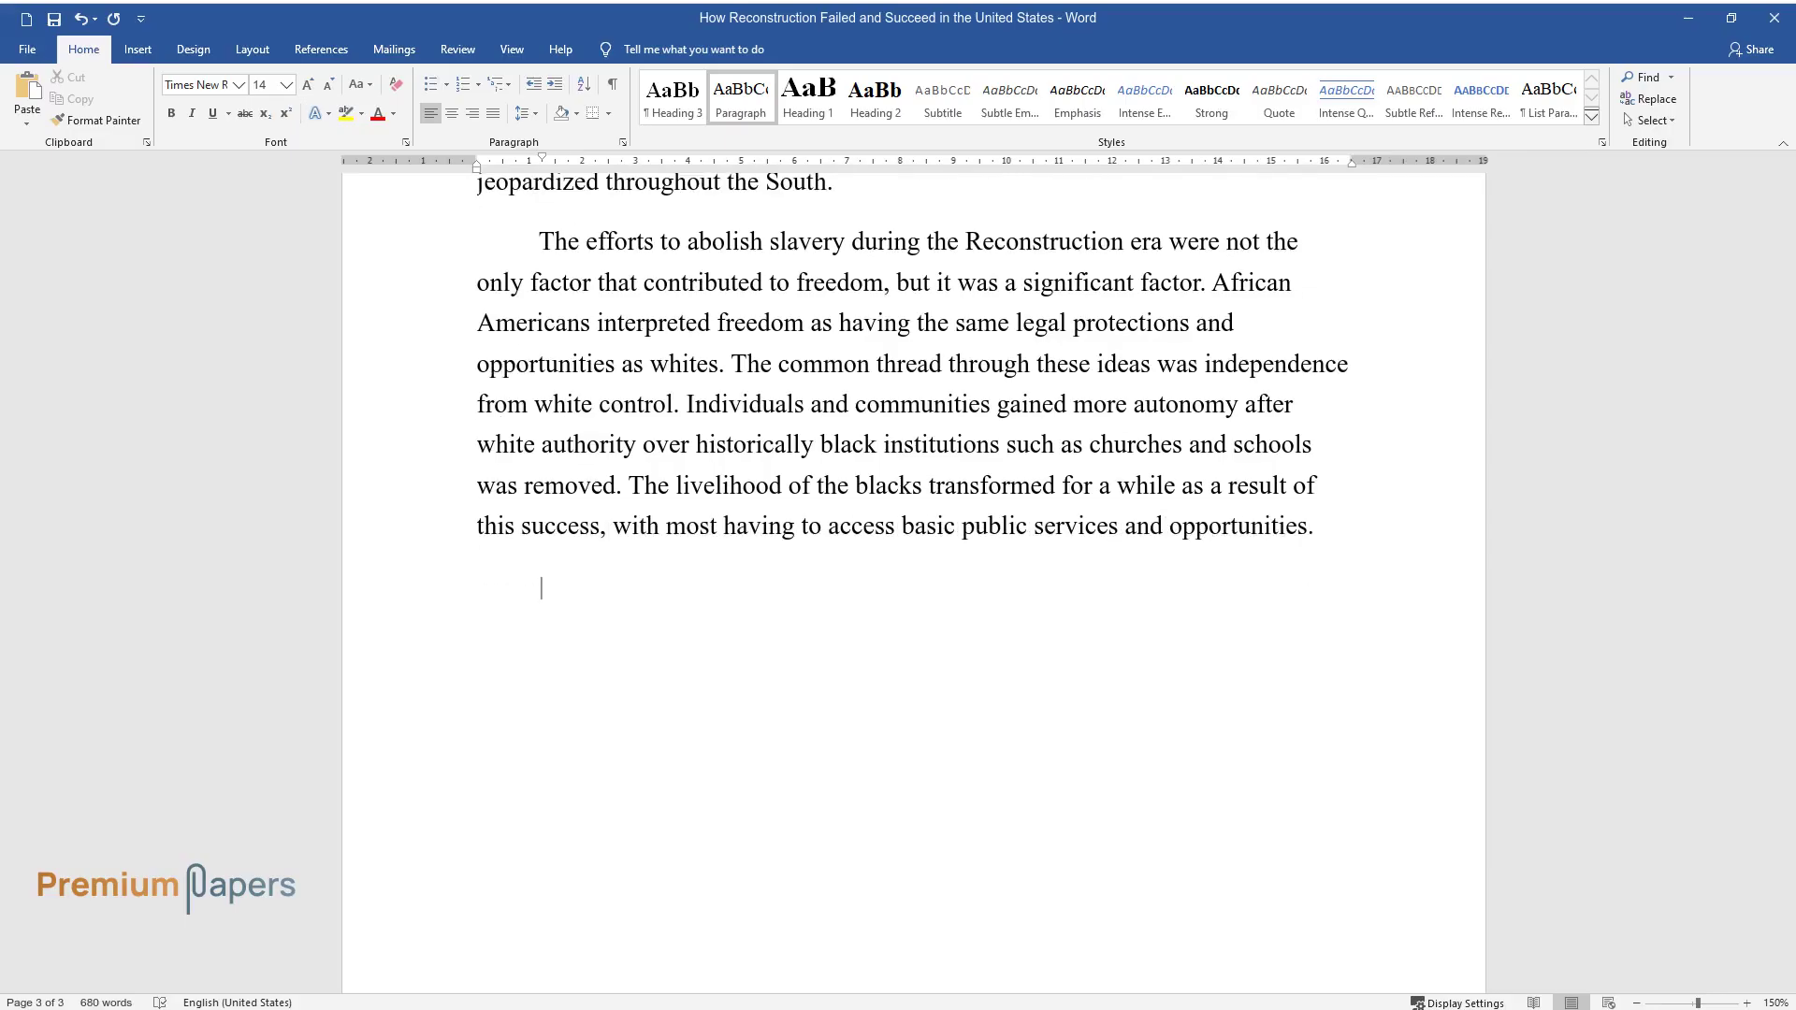
Type the paragraph beginning 'The North did not have to adapt nearly as much as the South…'
type("The North did not have t")
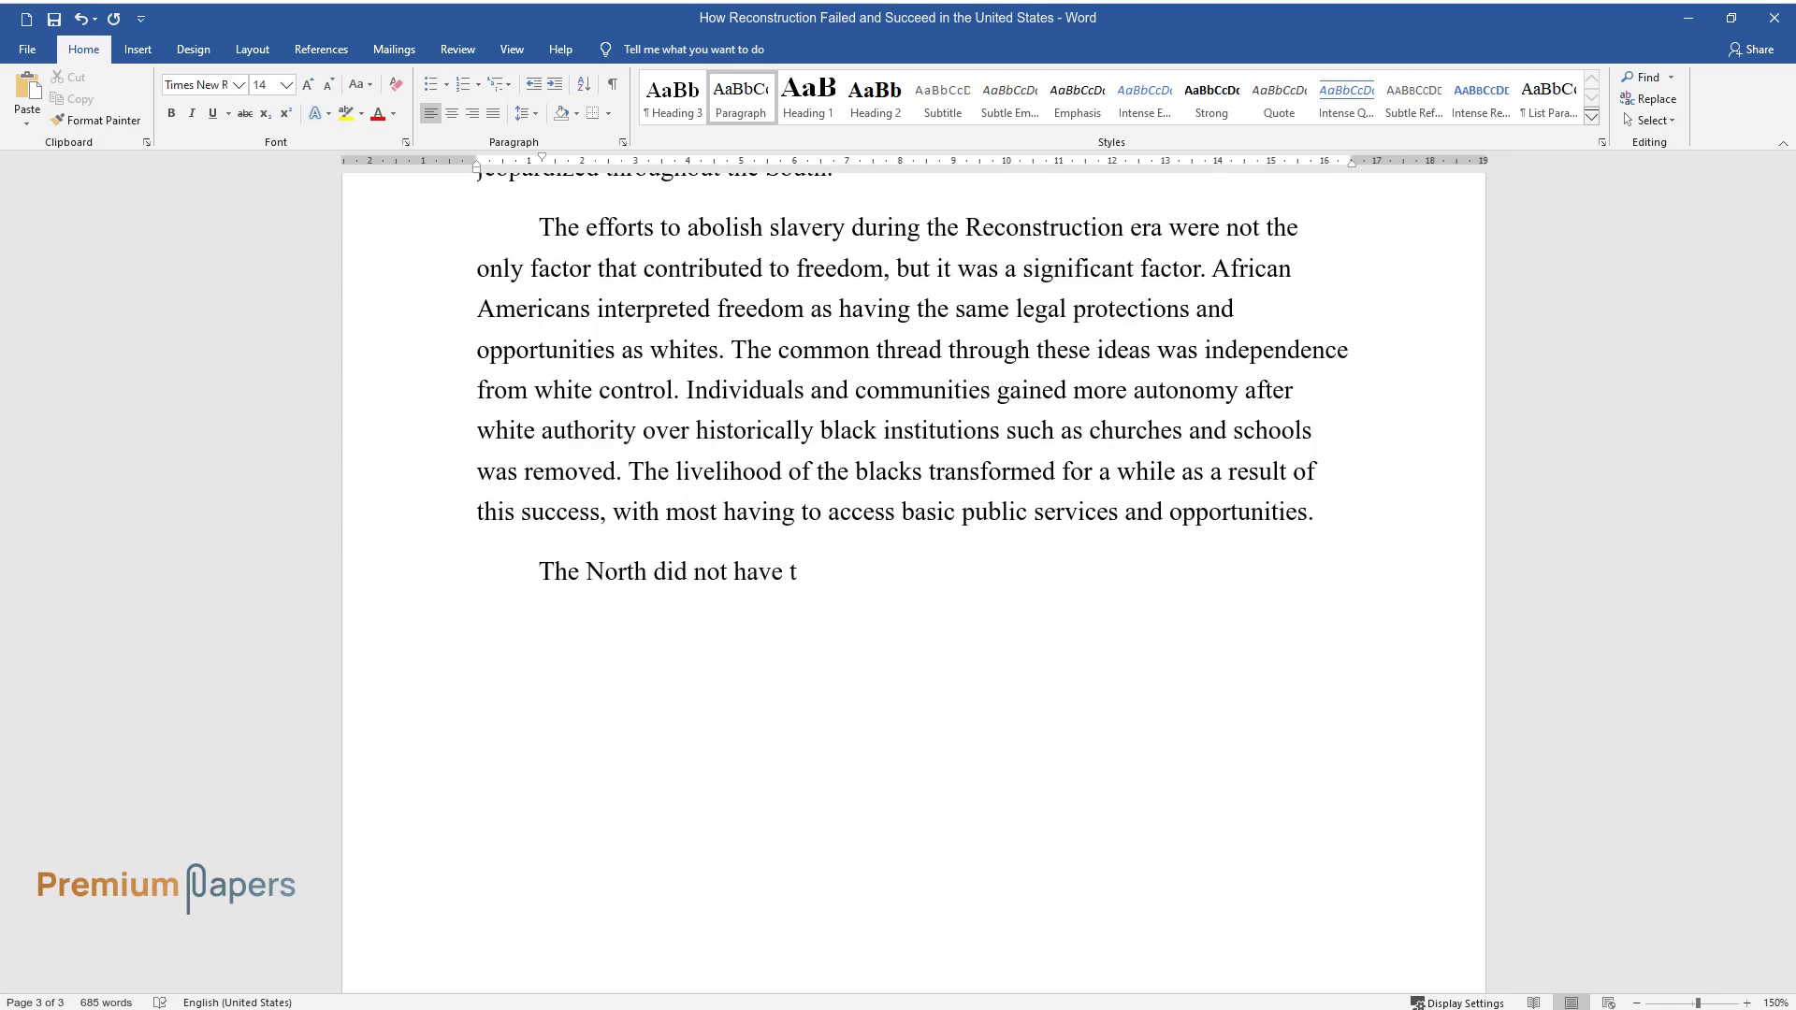
type("o adapt nearly as much as the Sou")
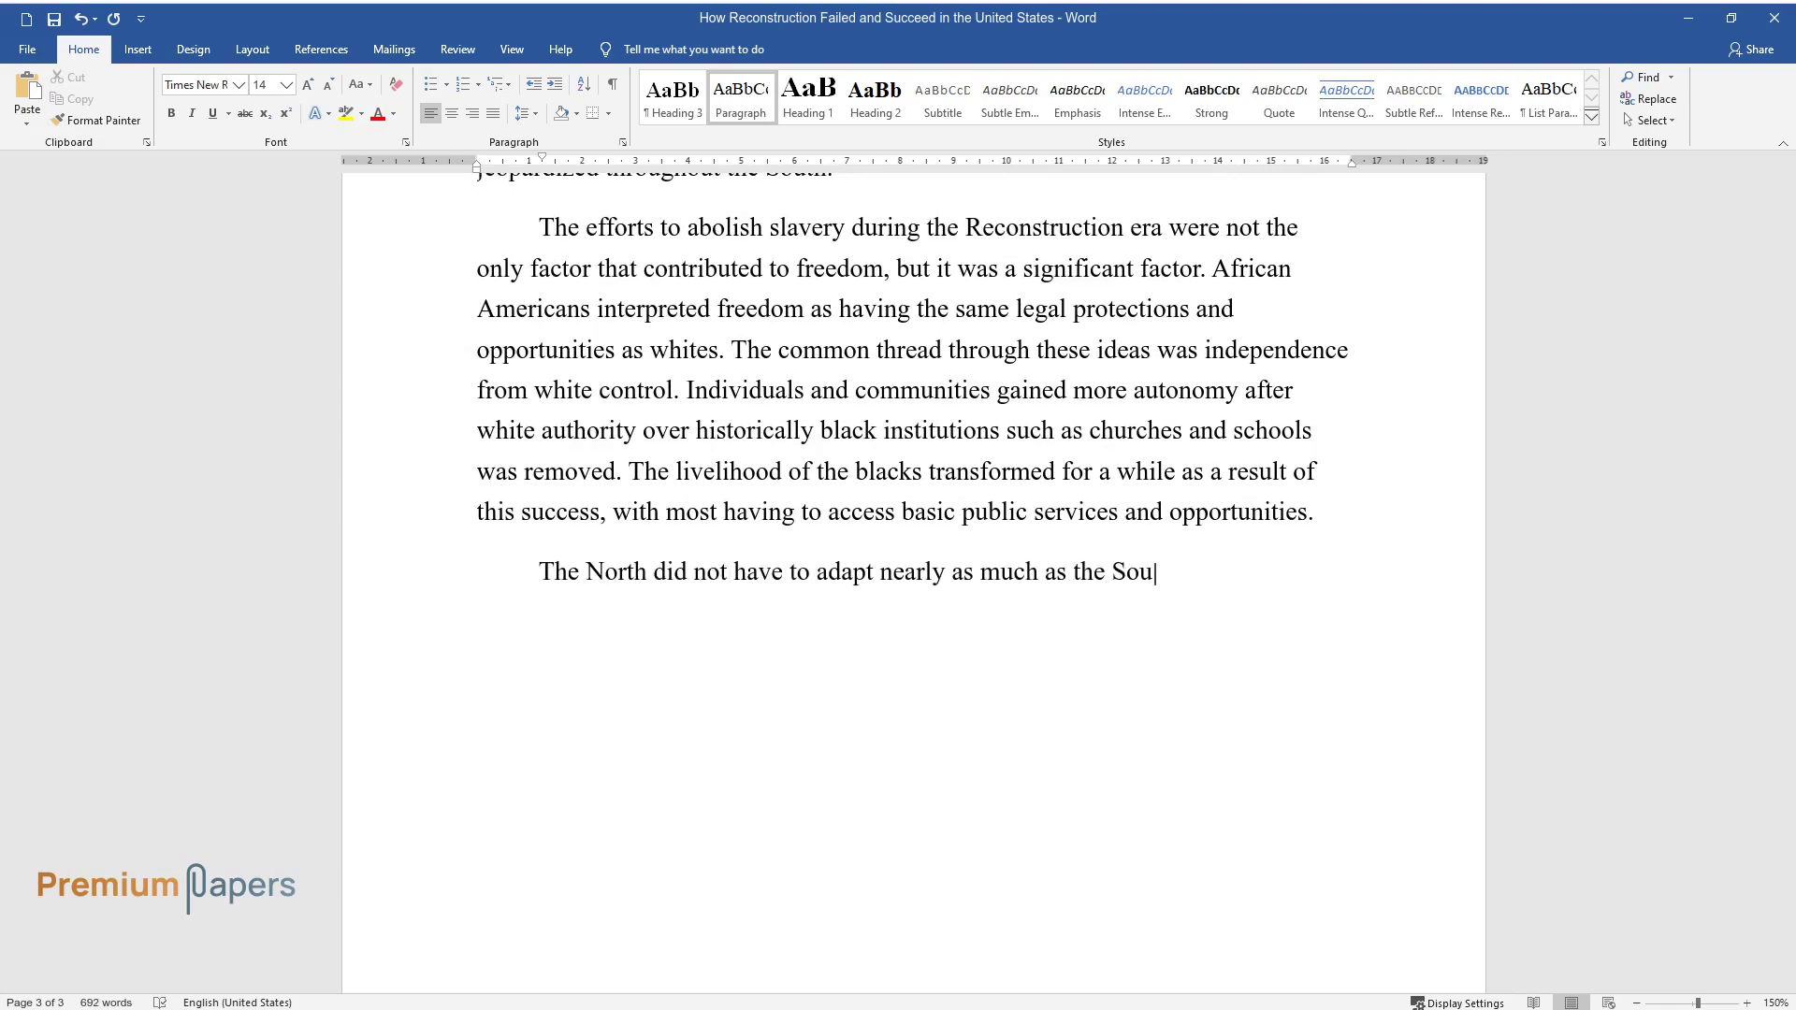
type("th because reconstruction contribu")
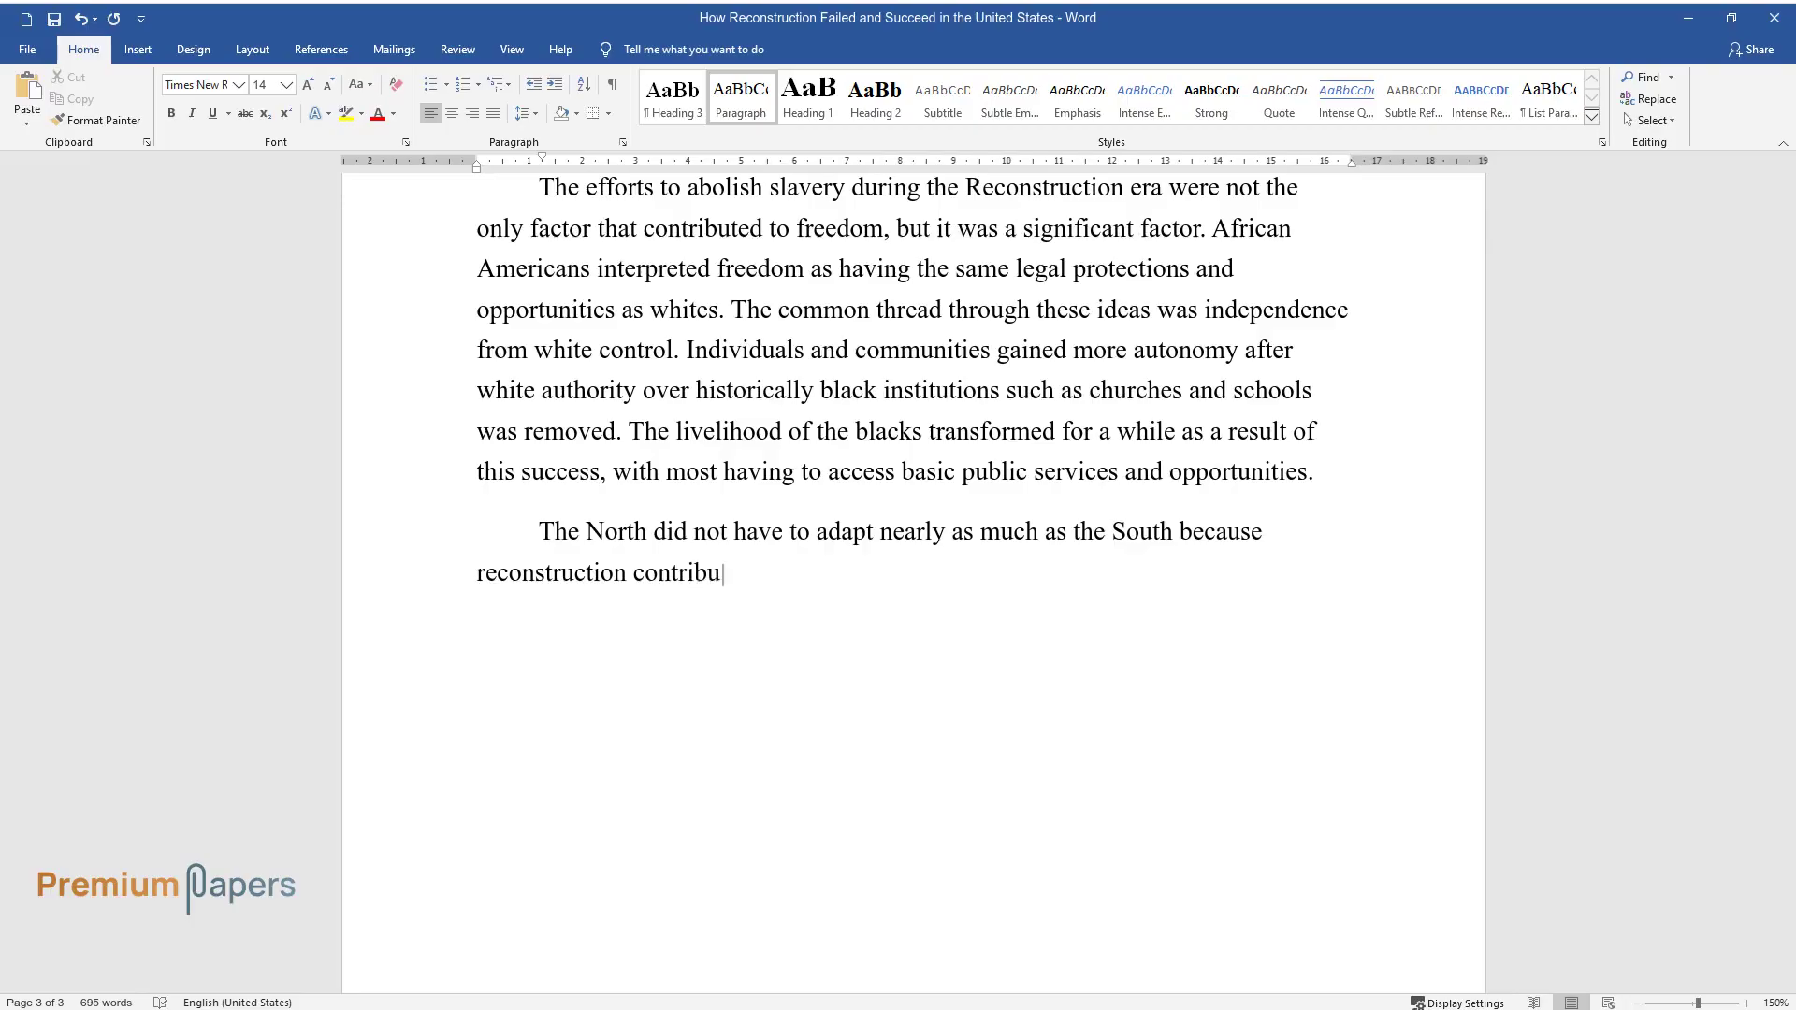
type("ted to its industrial, economic,")
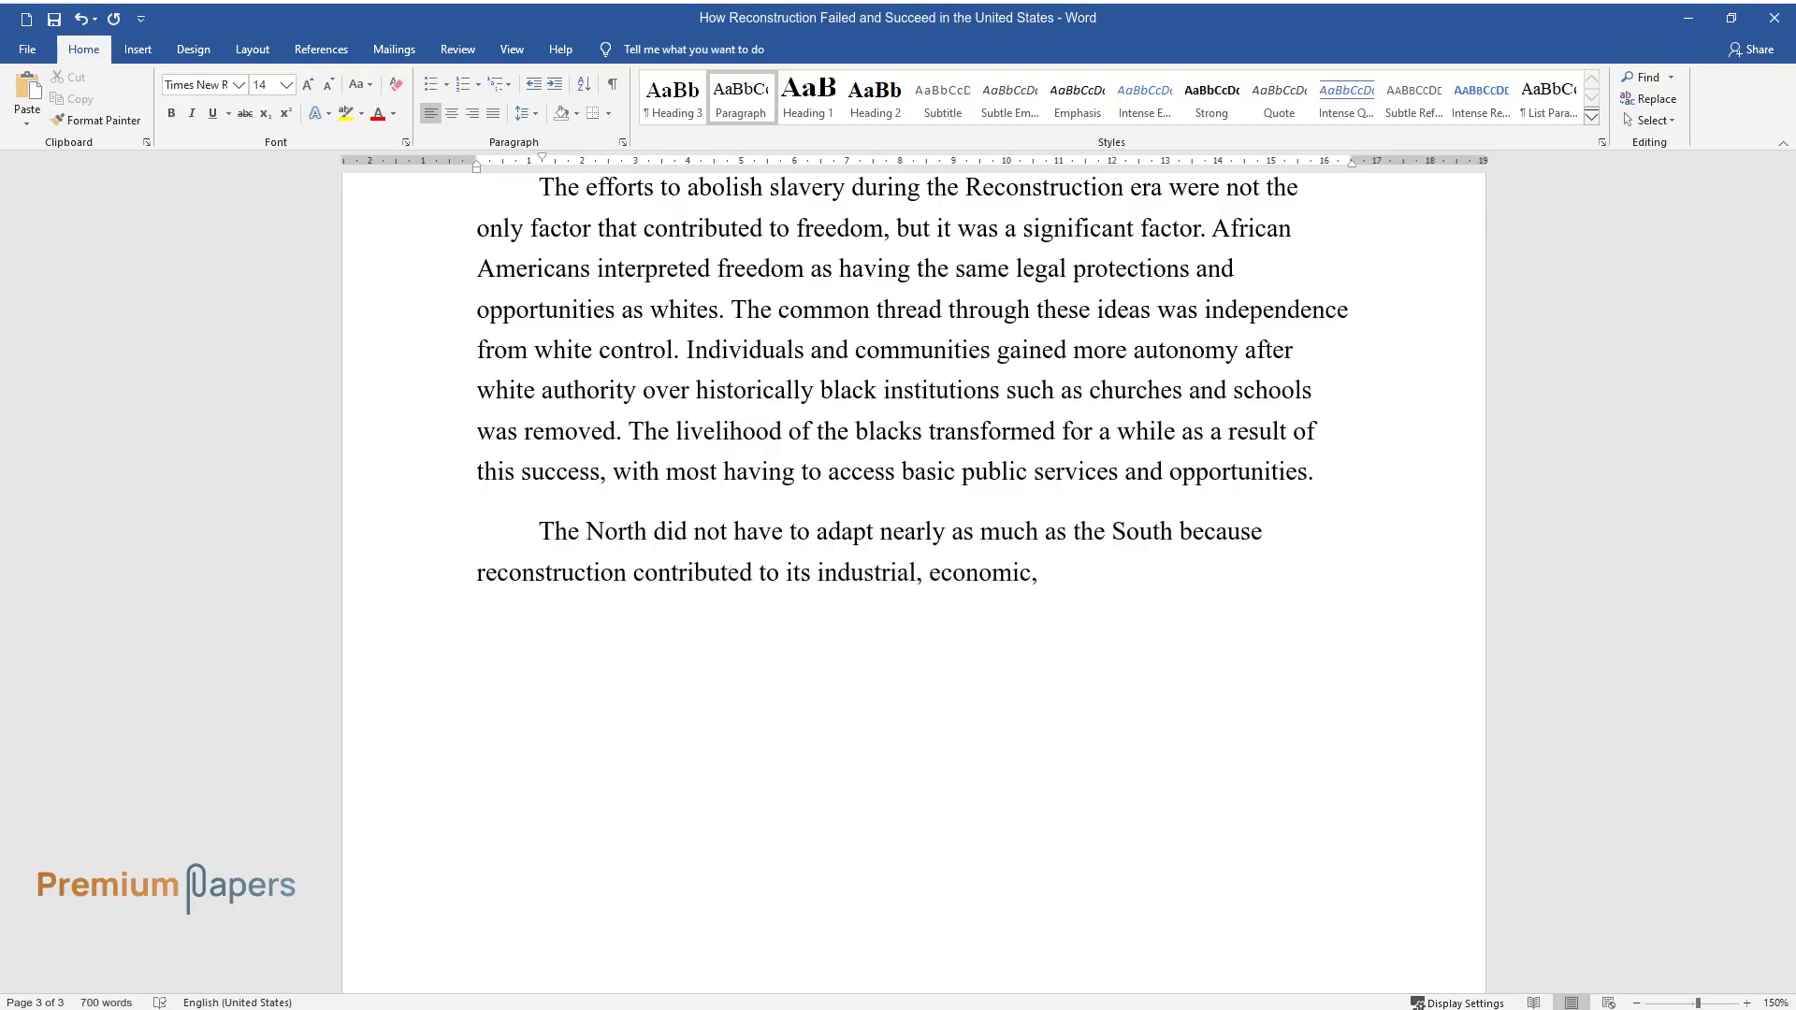
type(" and social transformations. A cap")
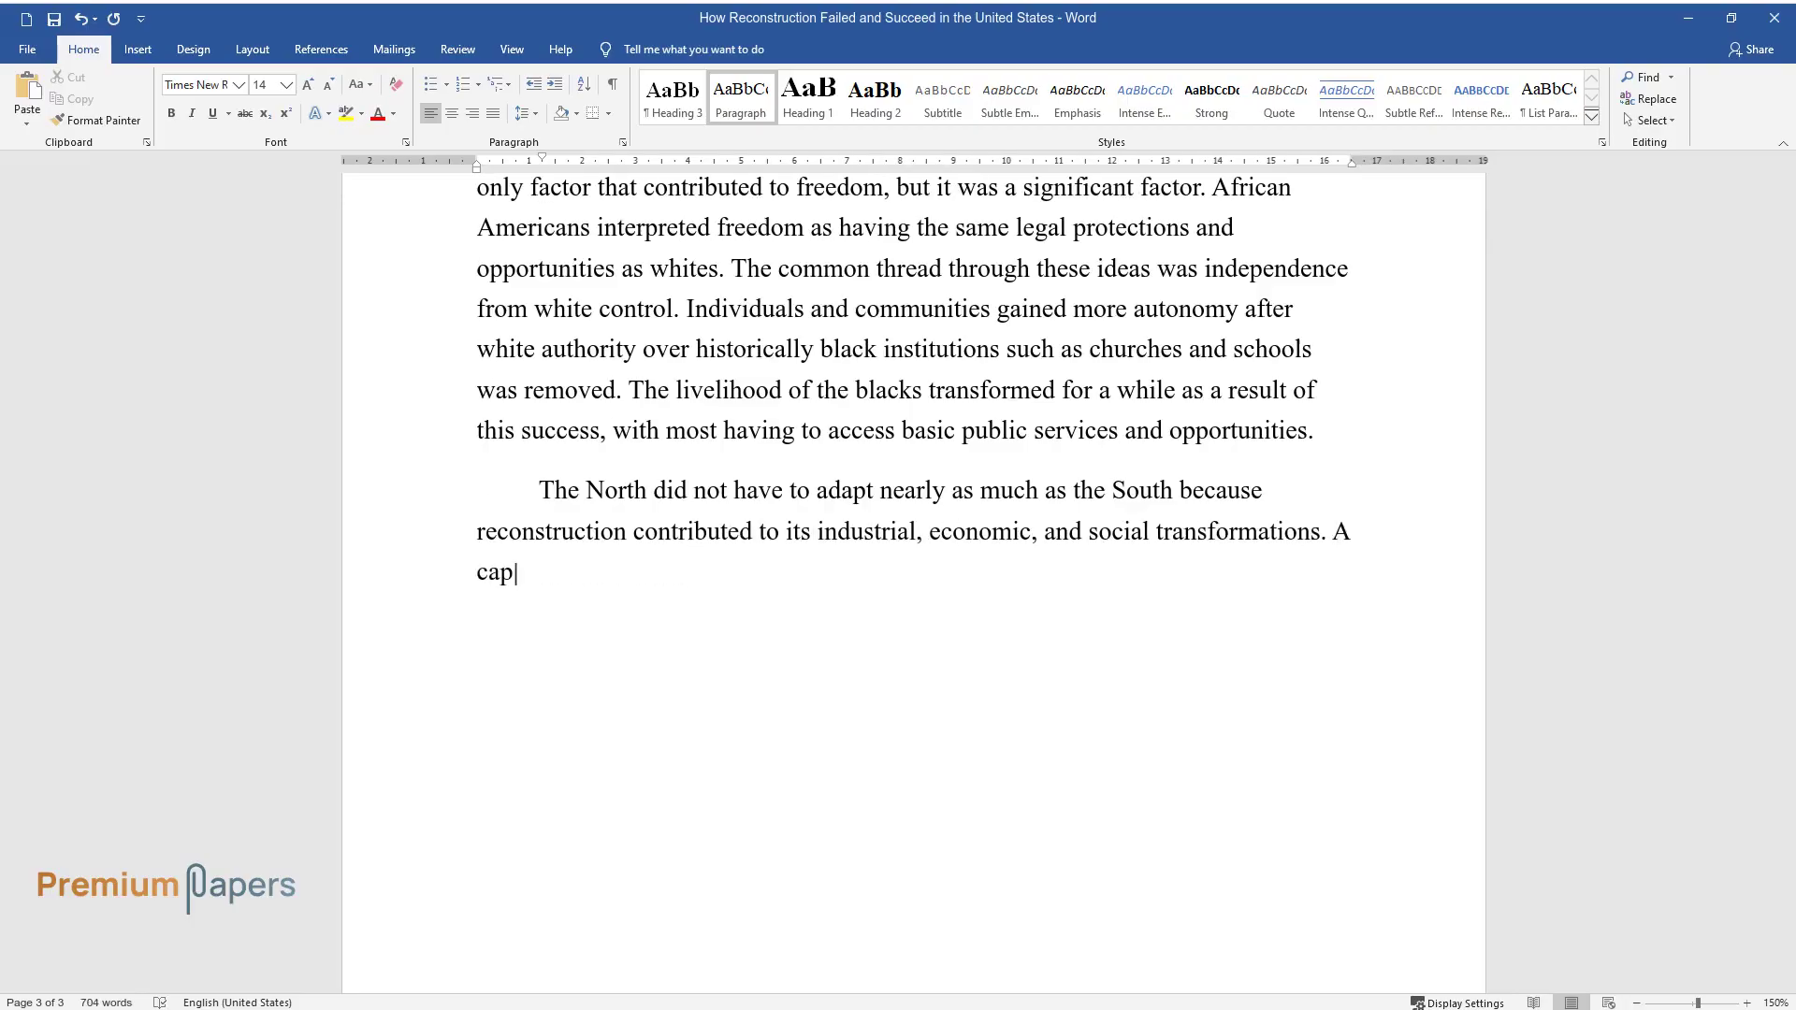
type("italist economy matured and streng")
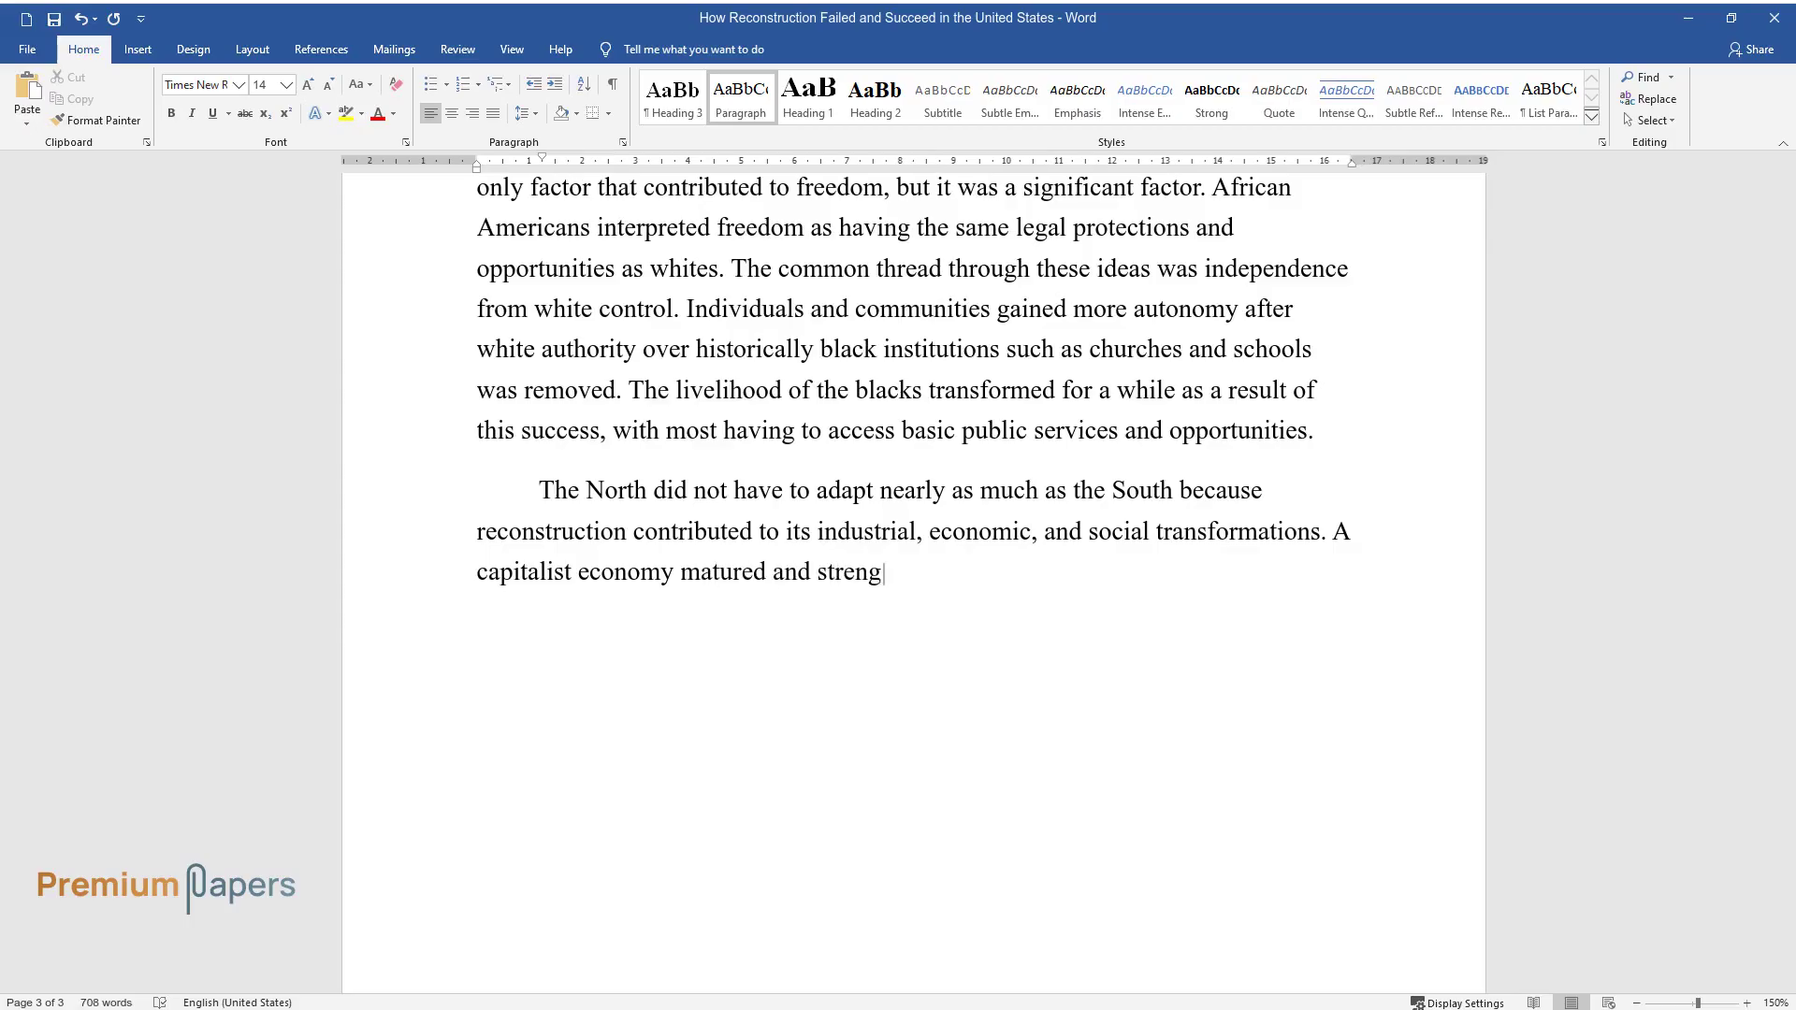
type("thened first in the North. As th")
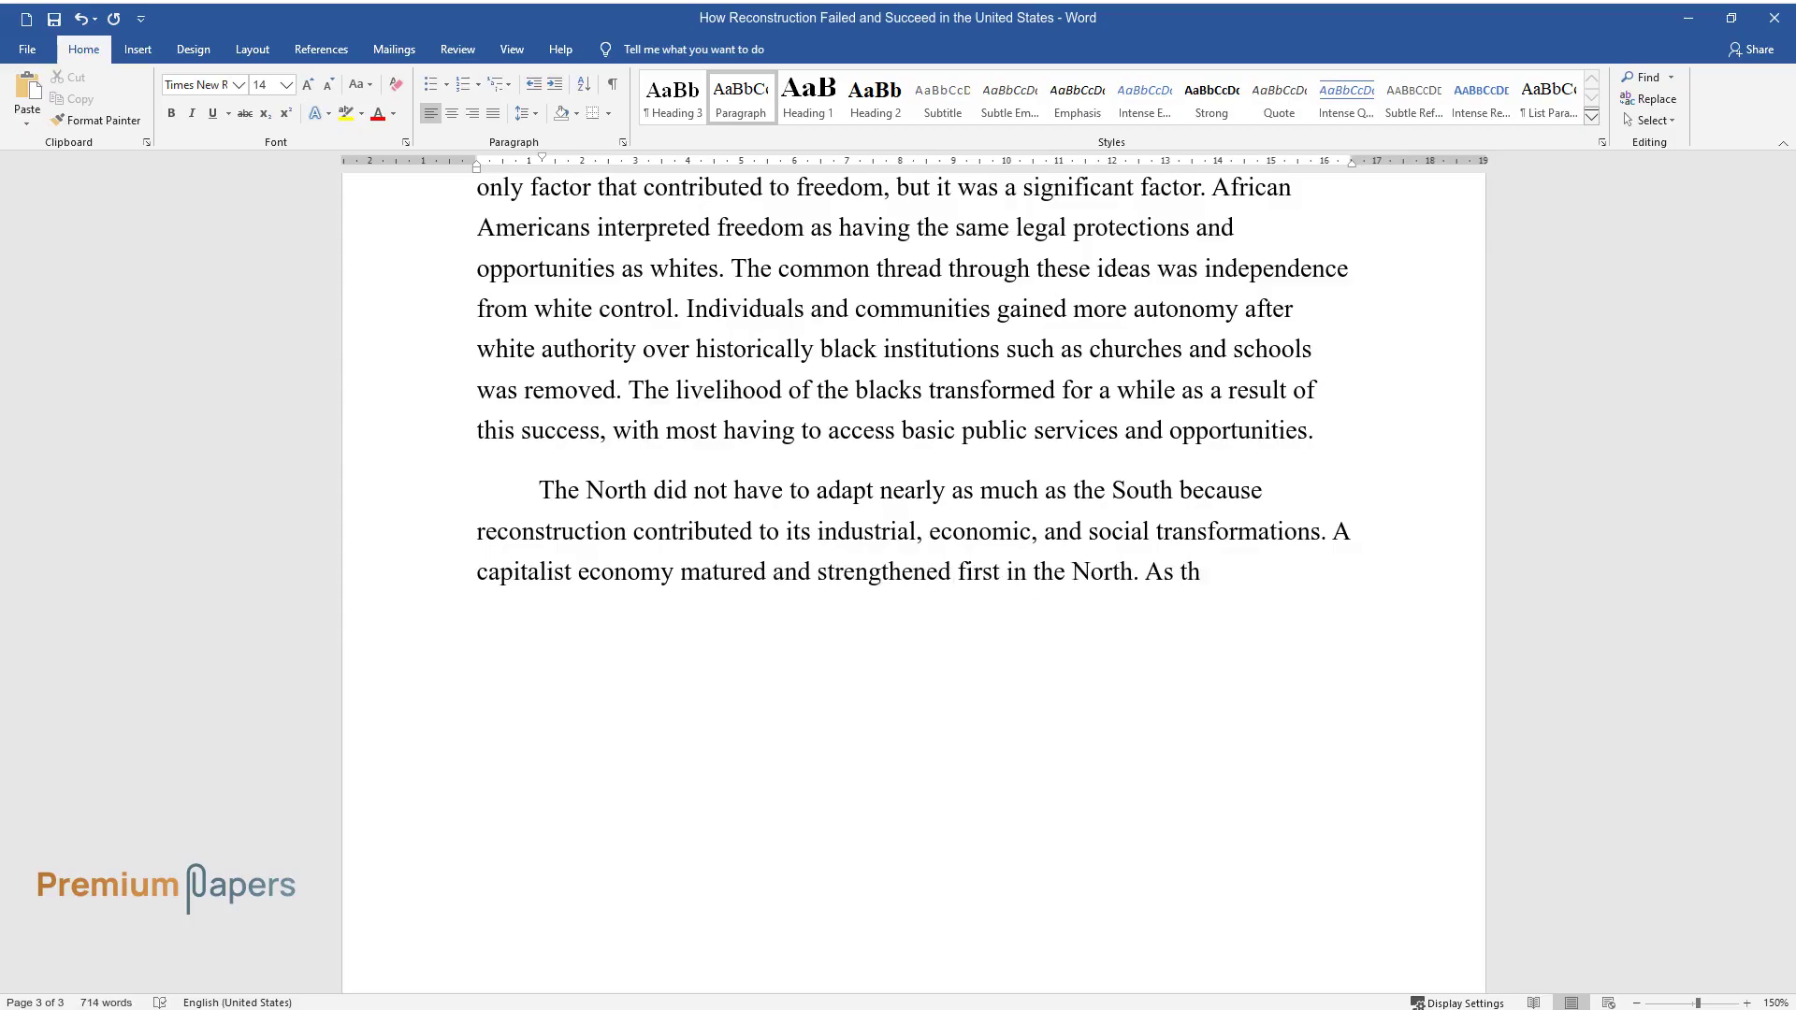
type("e manufacturing sector expanded, m")
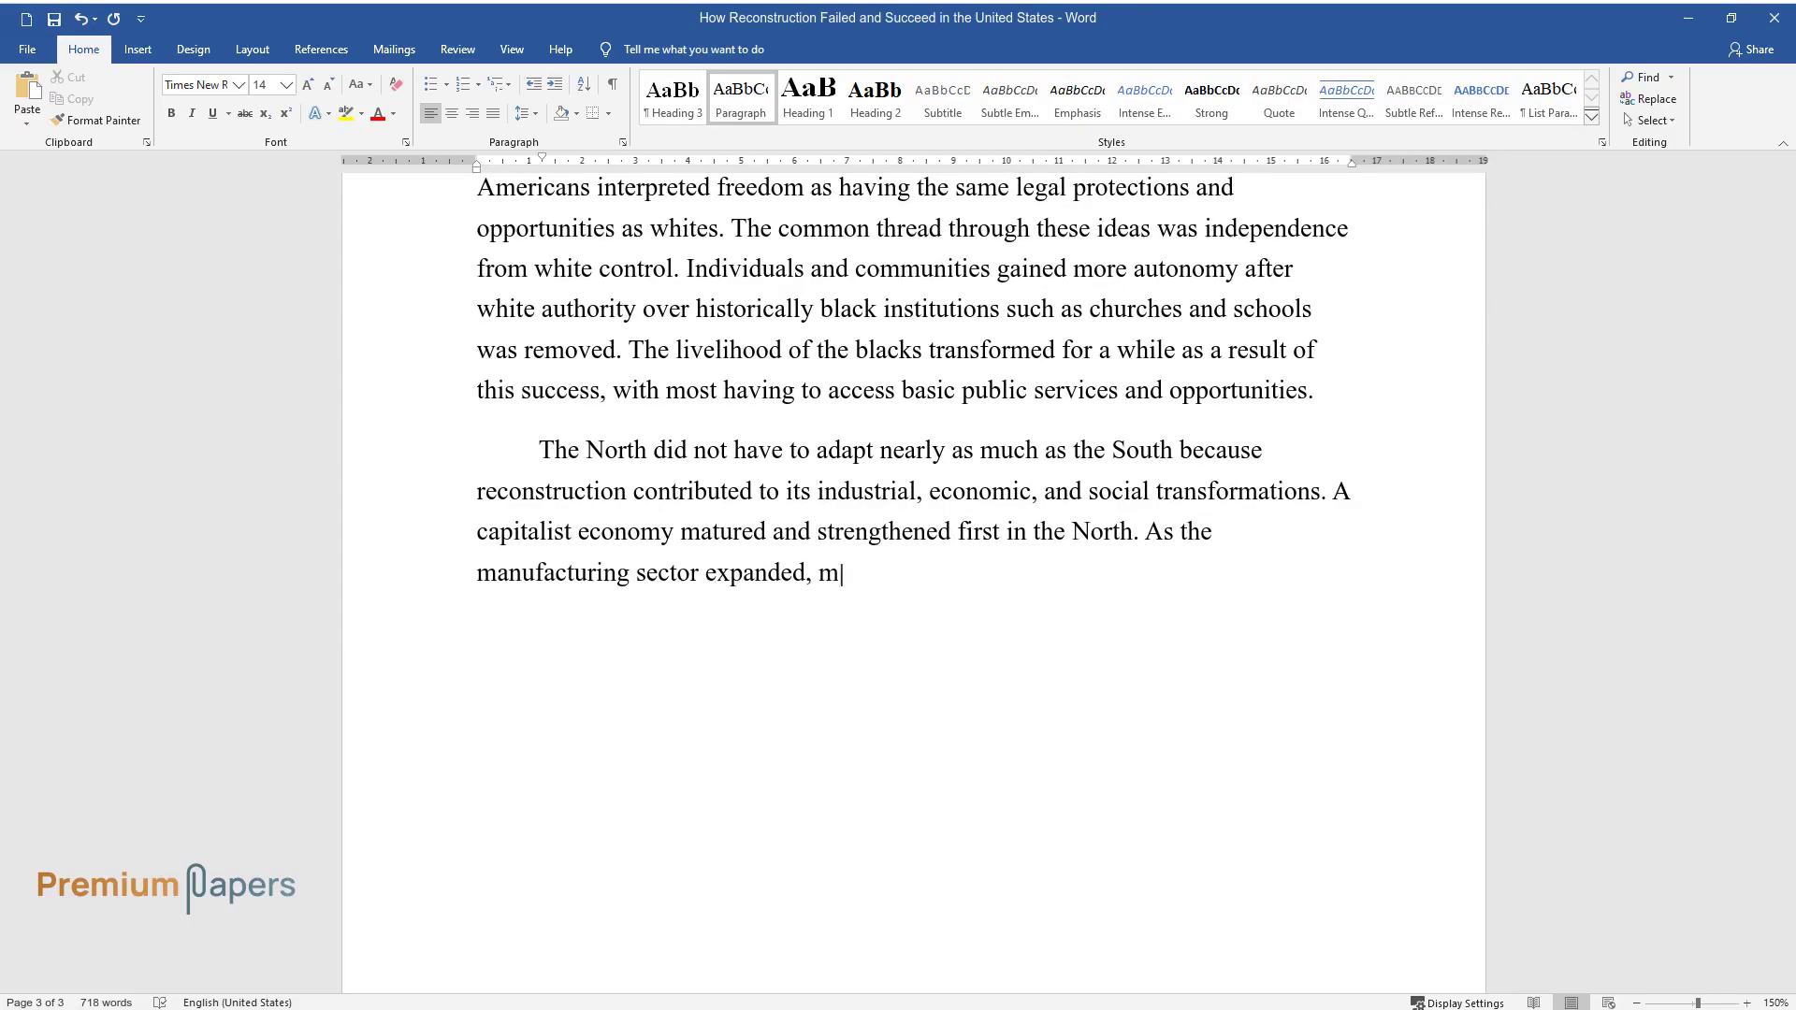
type("ore structures and transportation ")
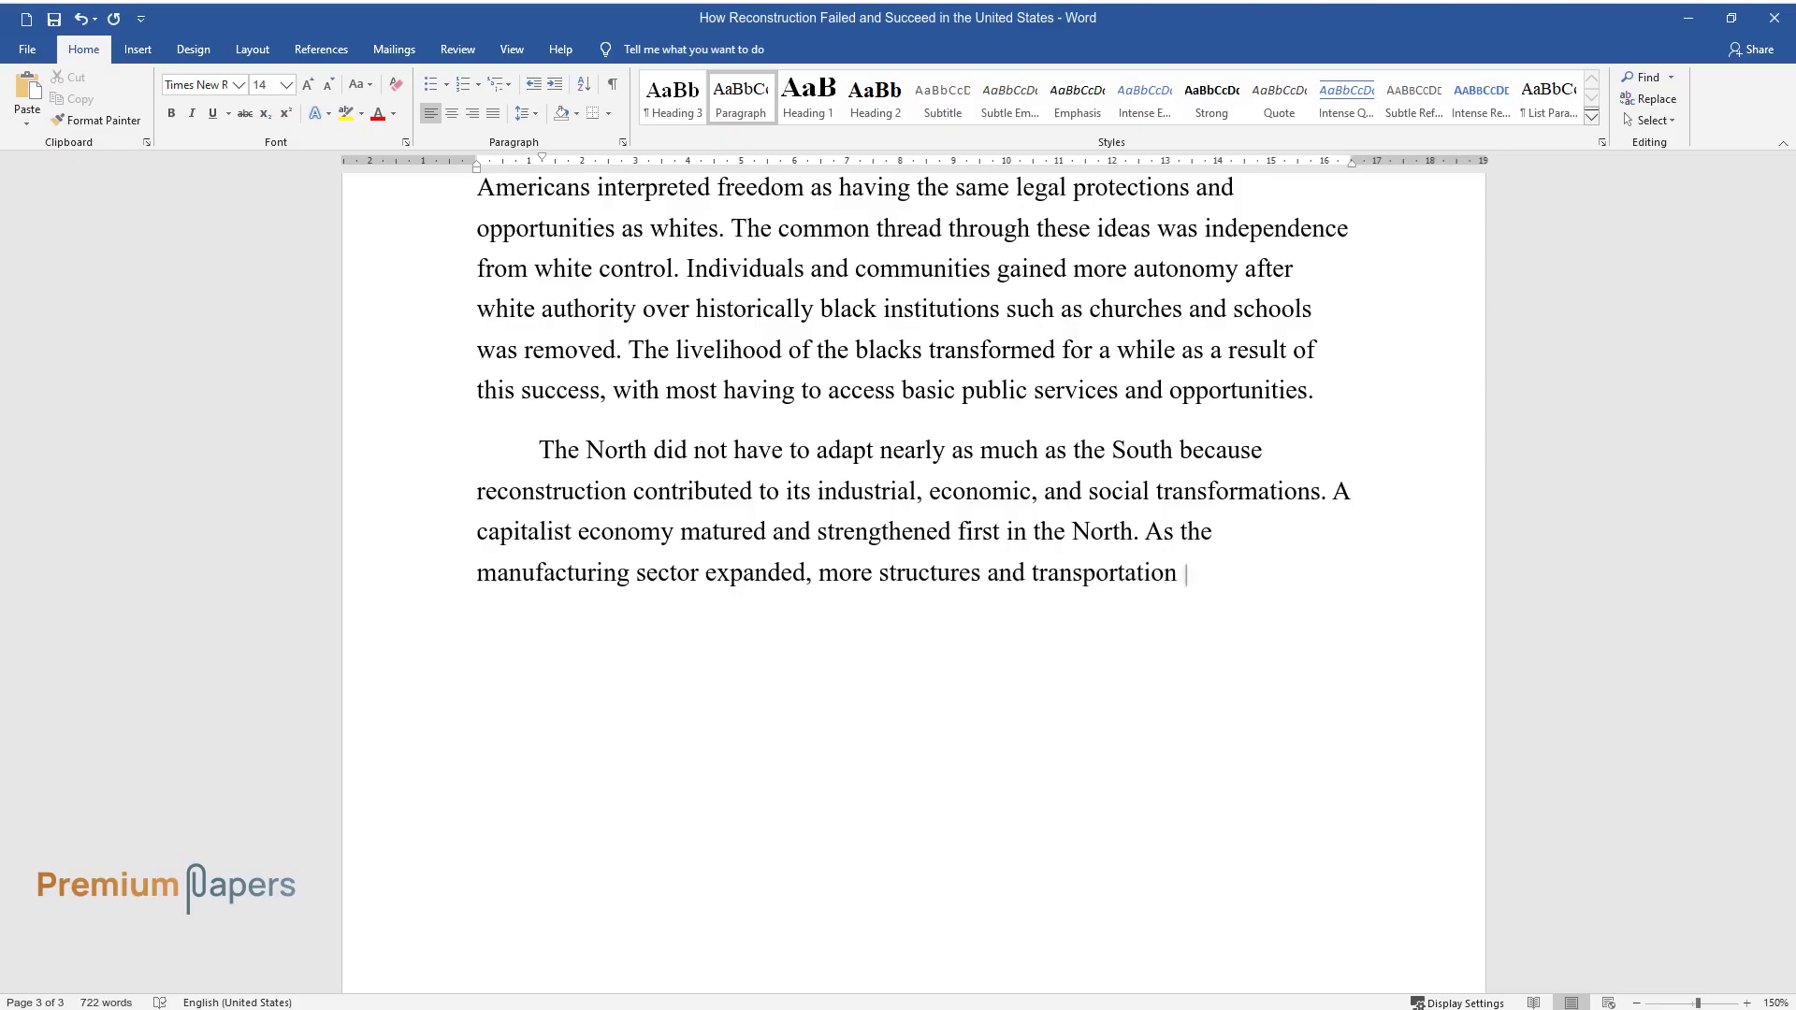
type("networks were built to facilitate")
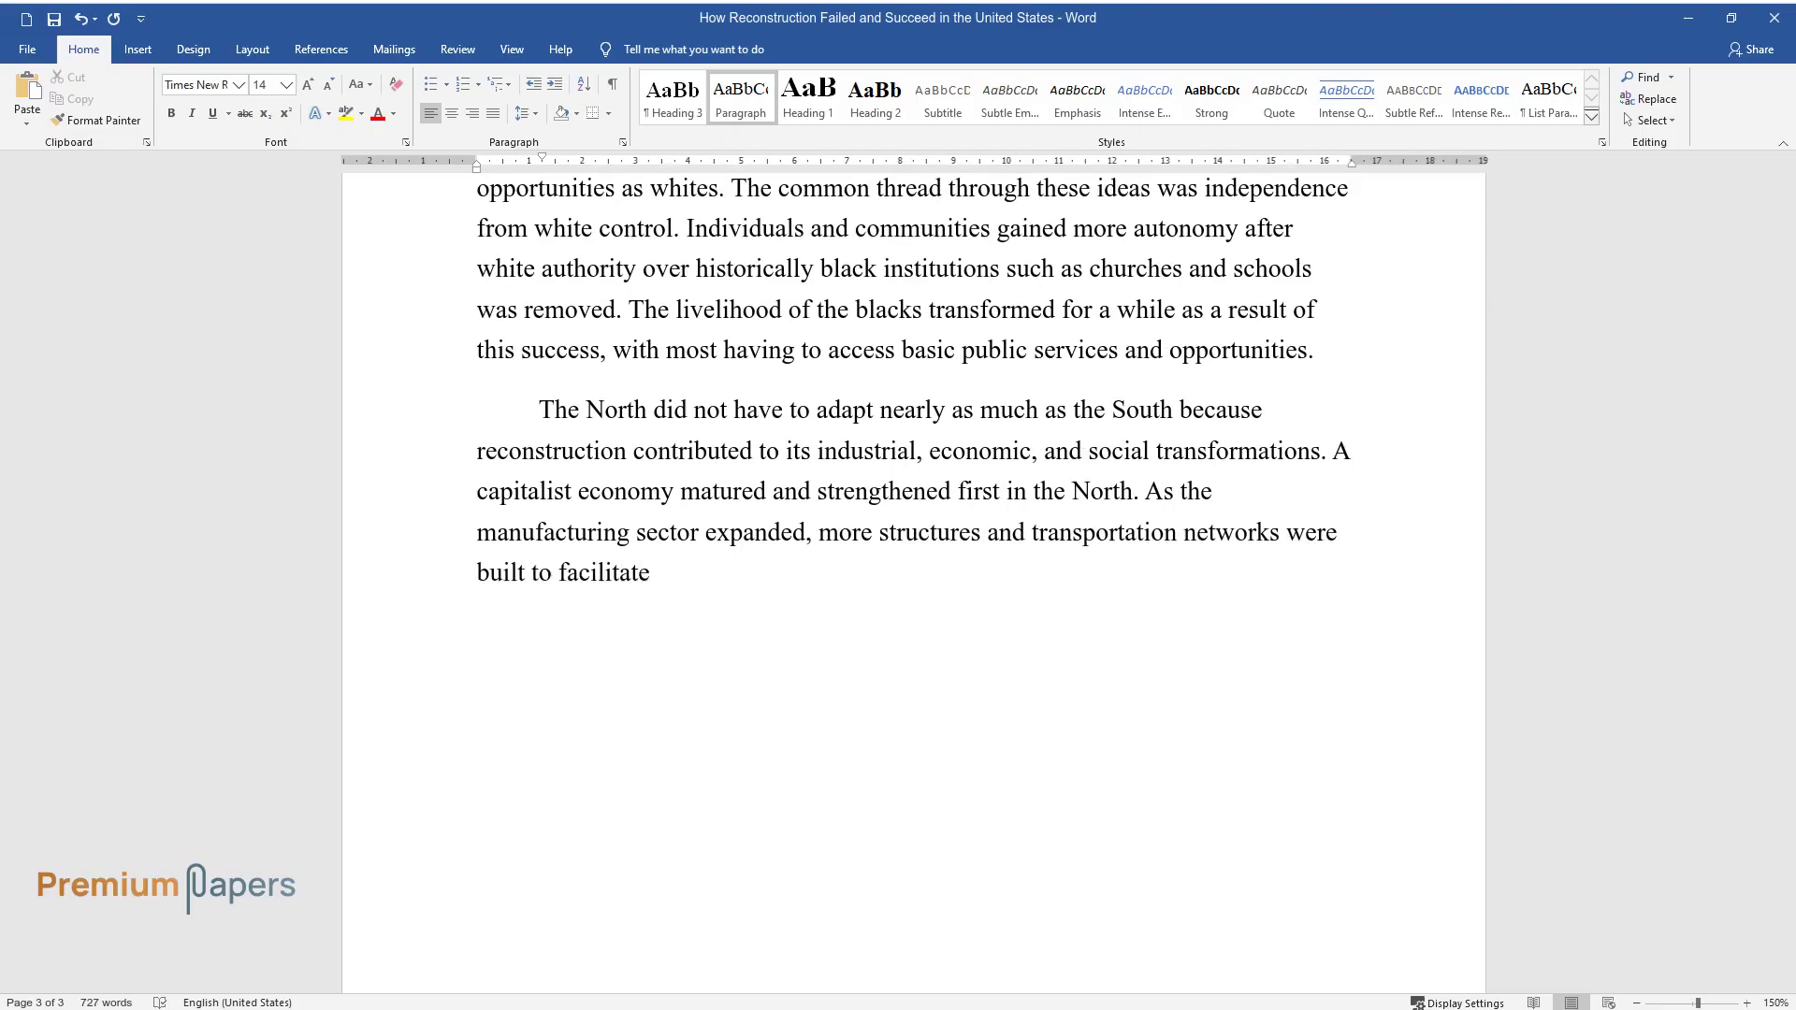
type(" mining, forestry, and other form")
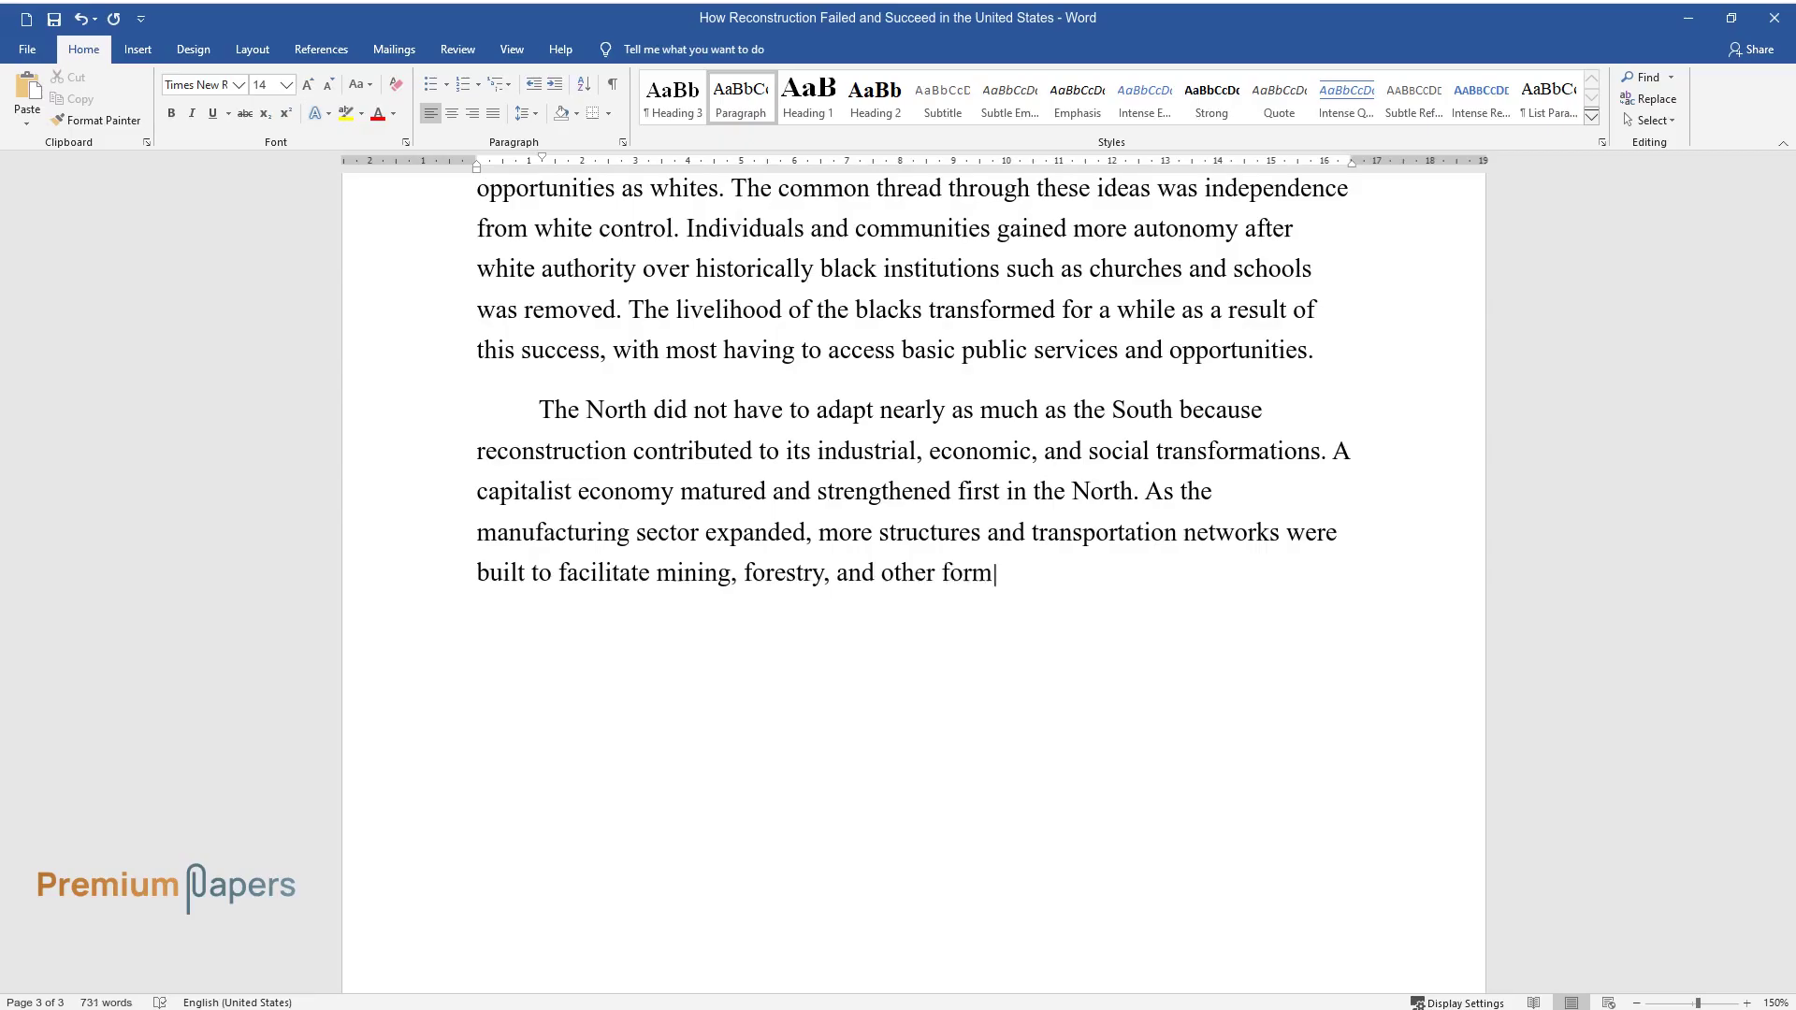
type("s of industrial production. Indepe")
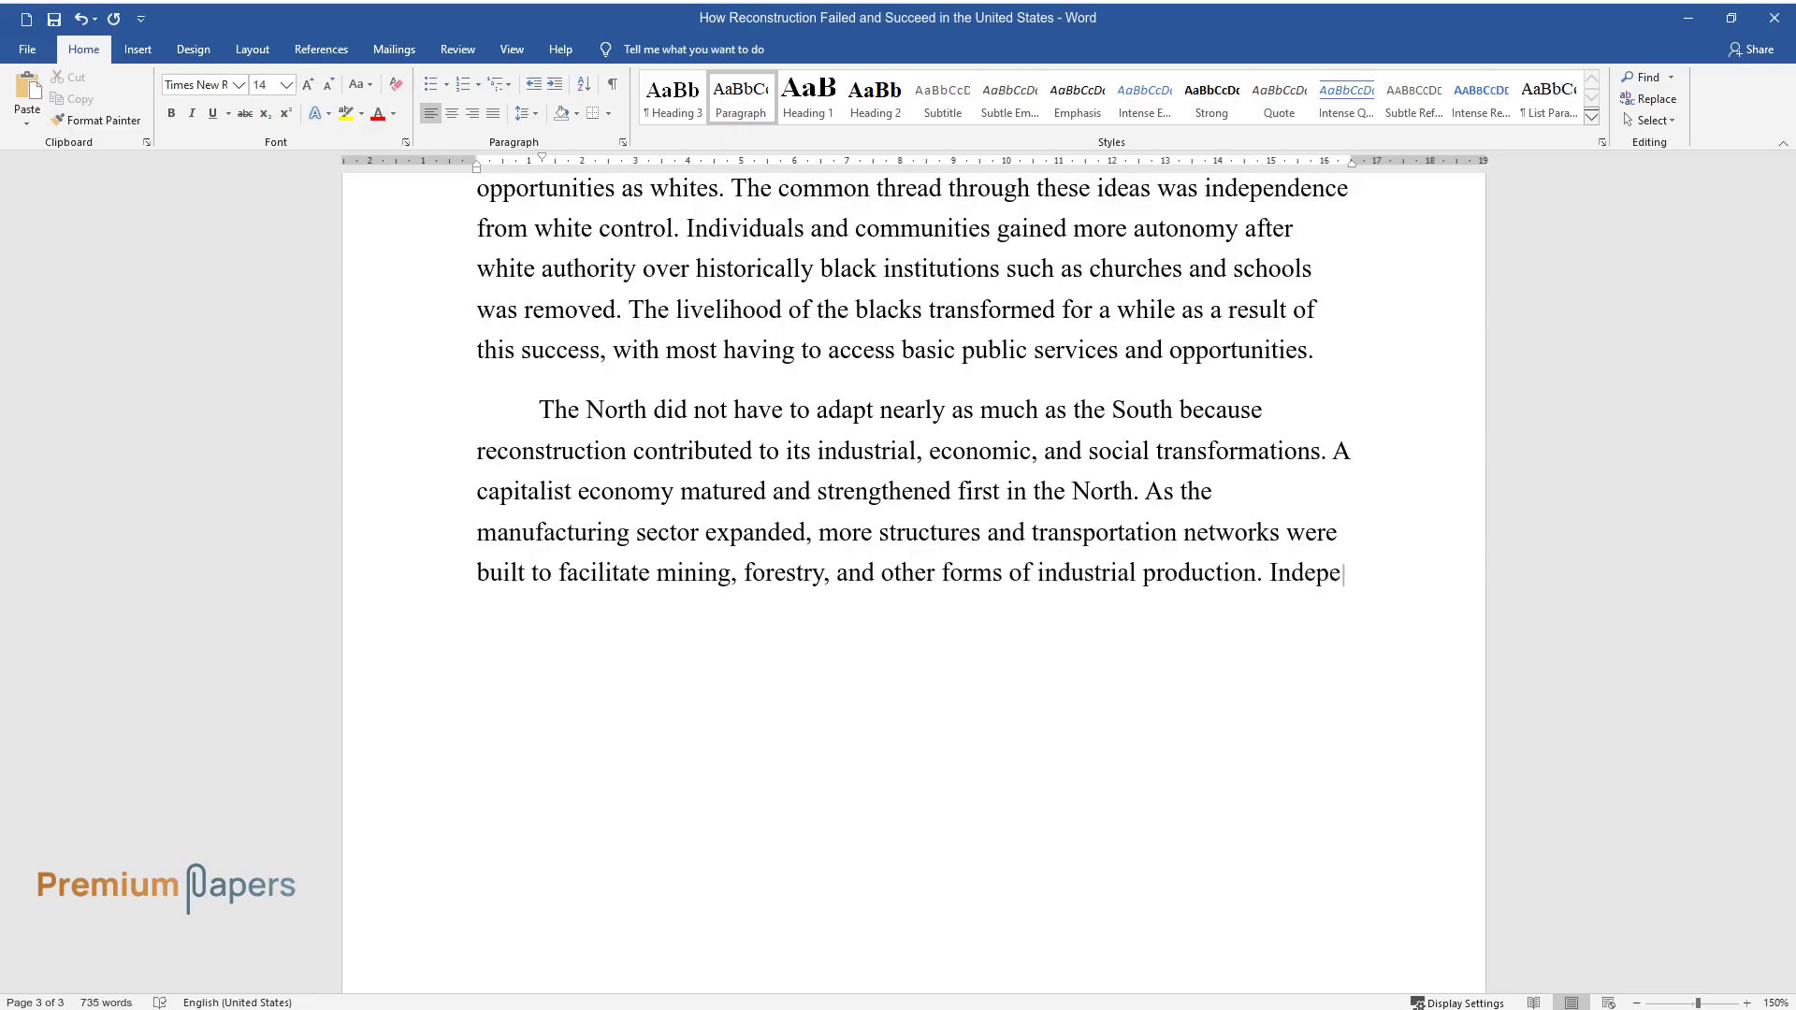
type("ndent craftspeople gave way to a")
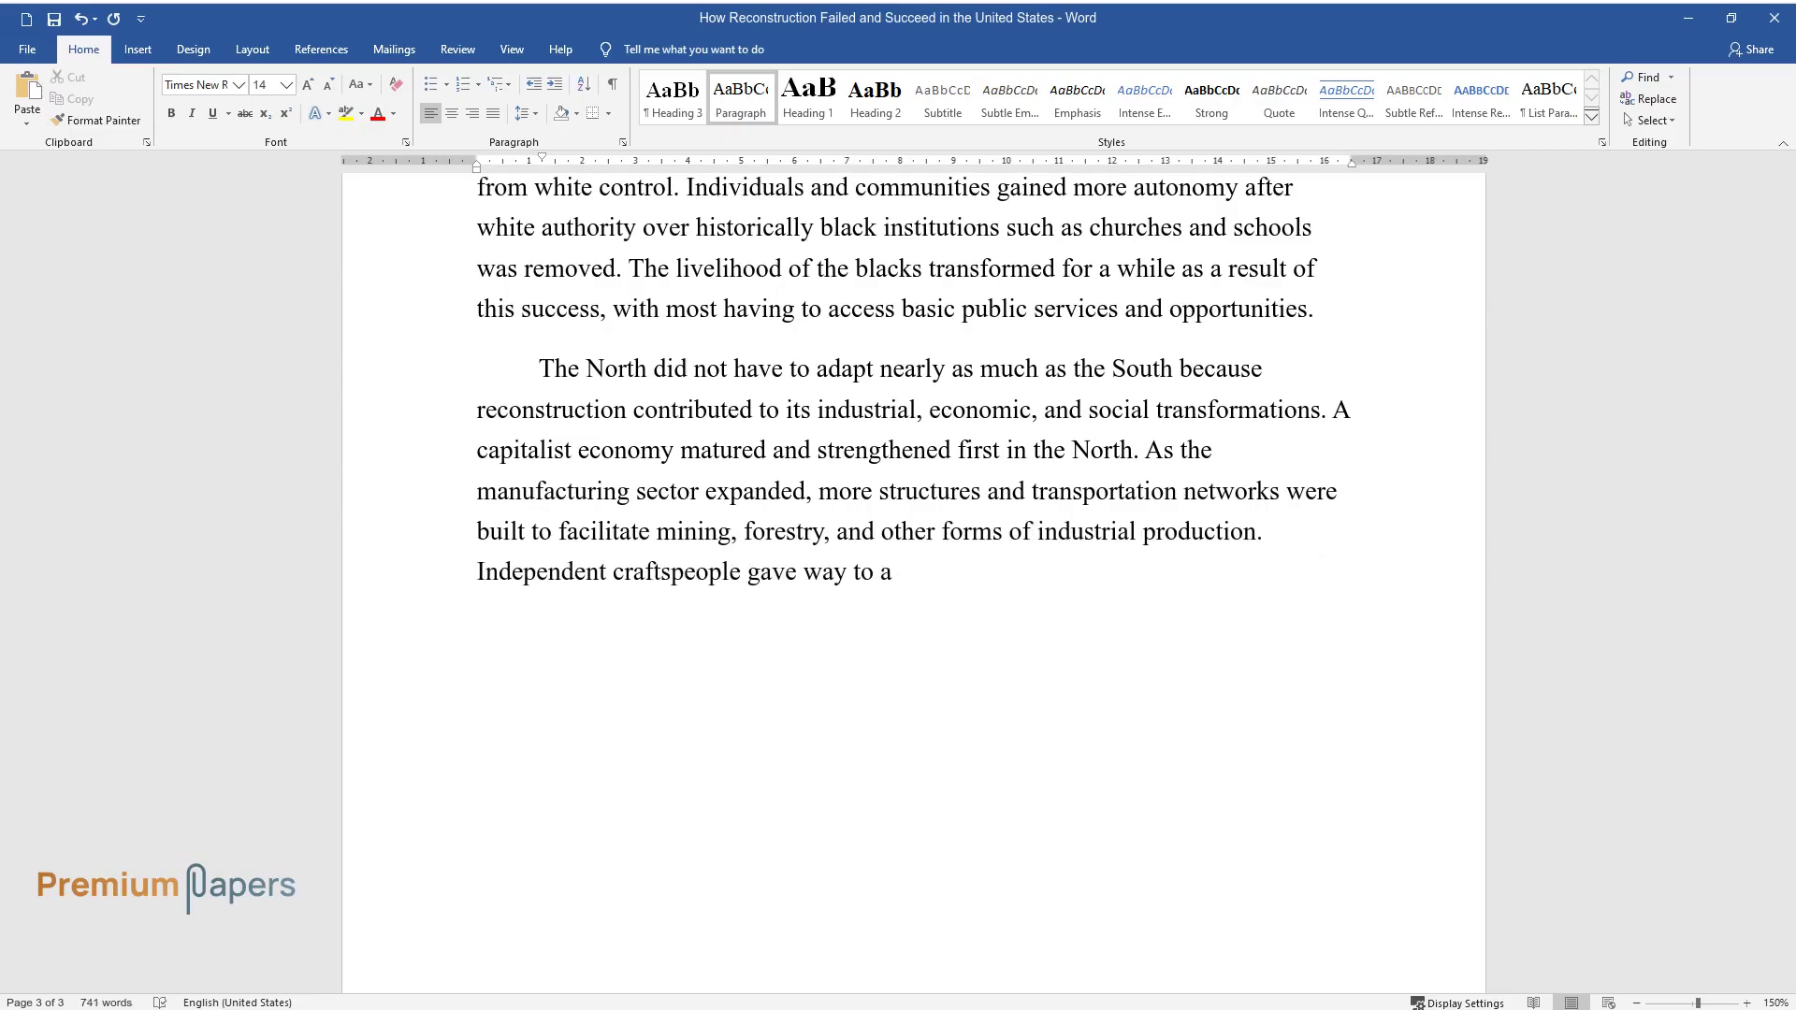
type(" new class of industrial and railr")
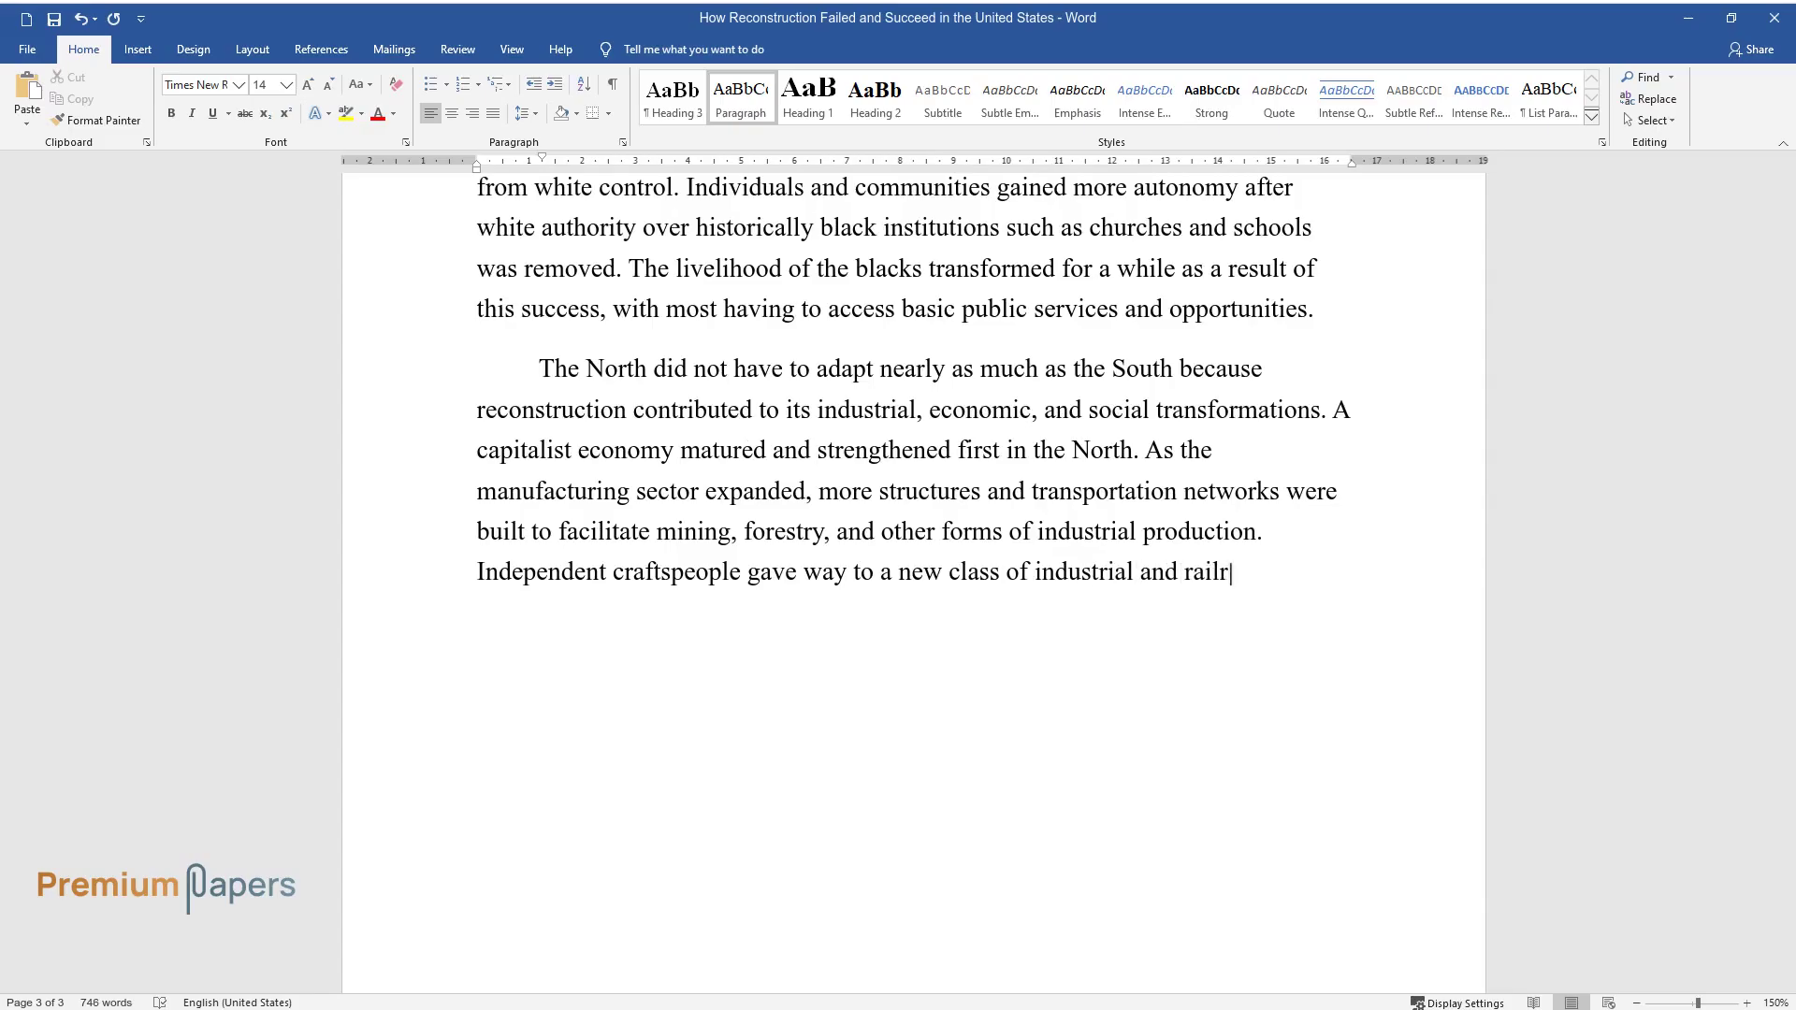
type("oad entrepreneurs as whit")
type("e-collar ")
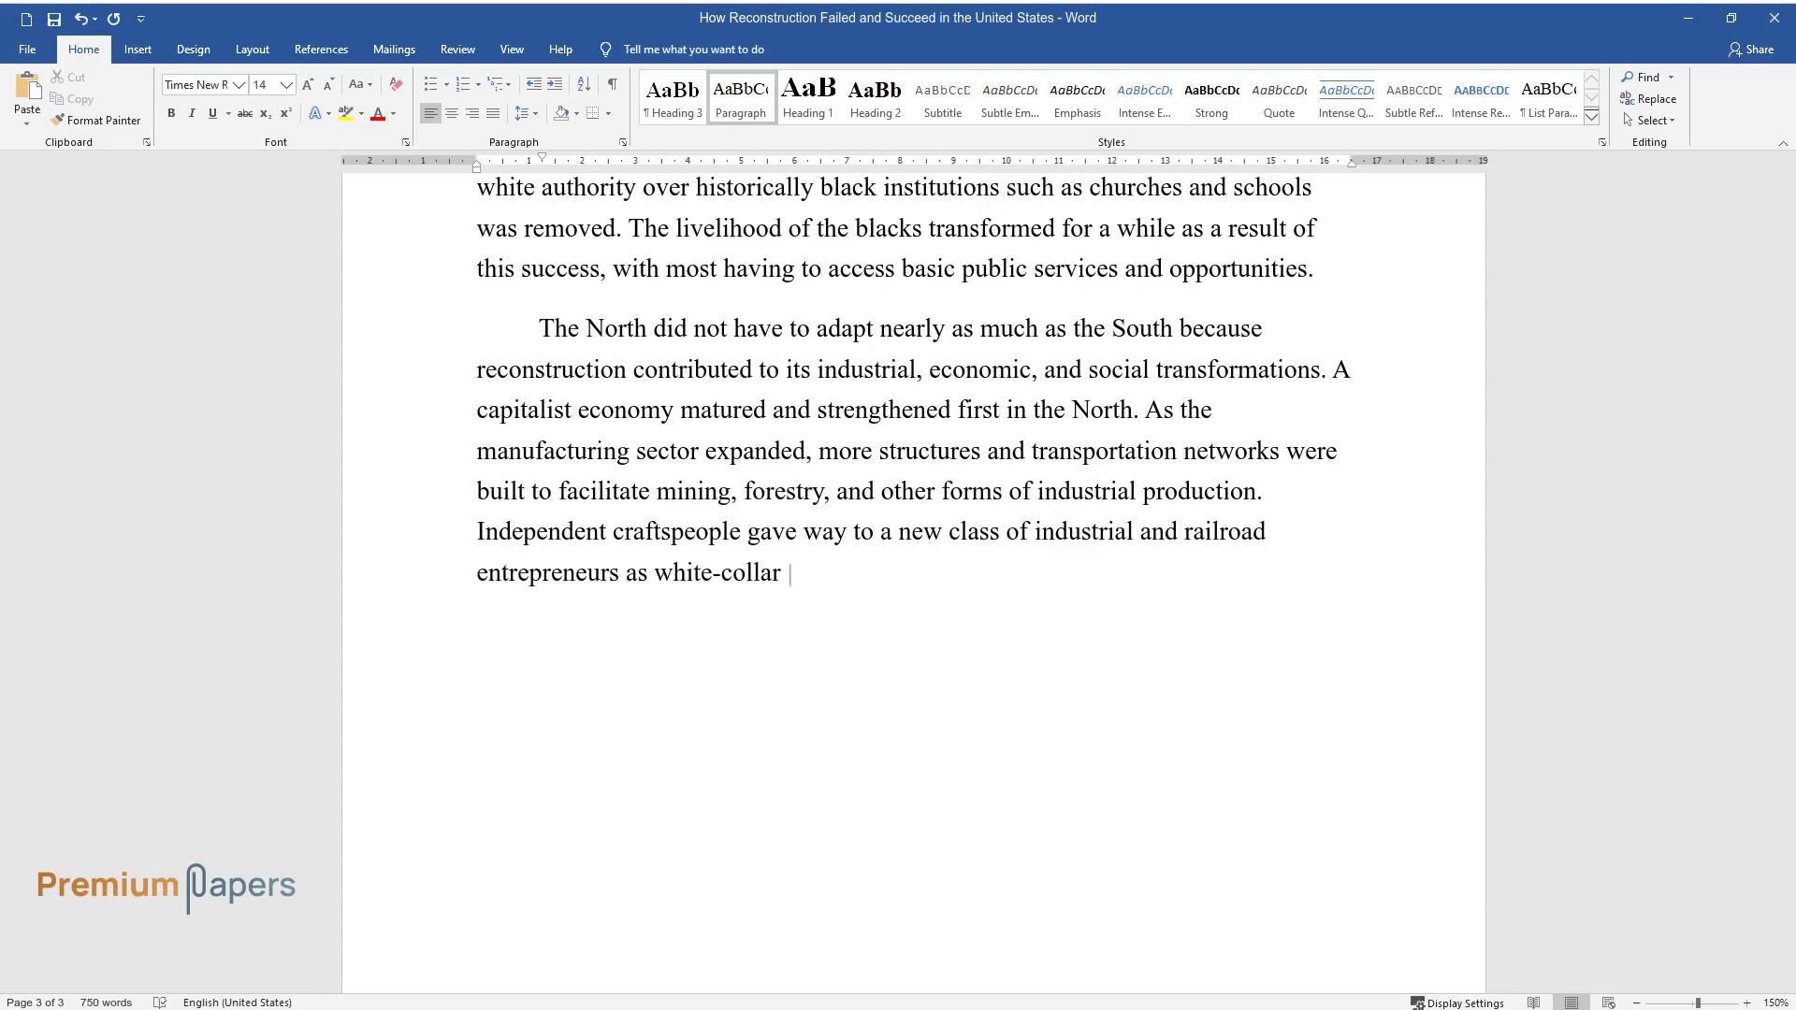
type("work increased. Reconstruction, t")
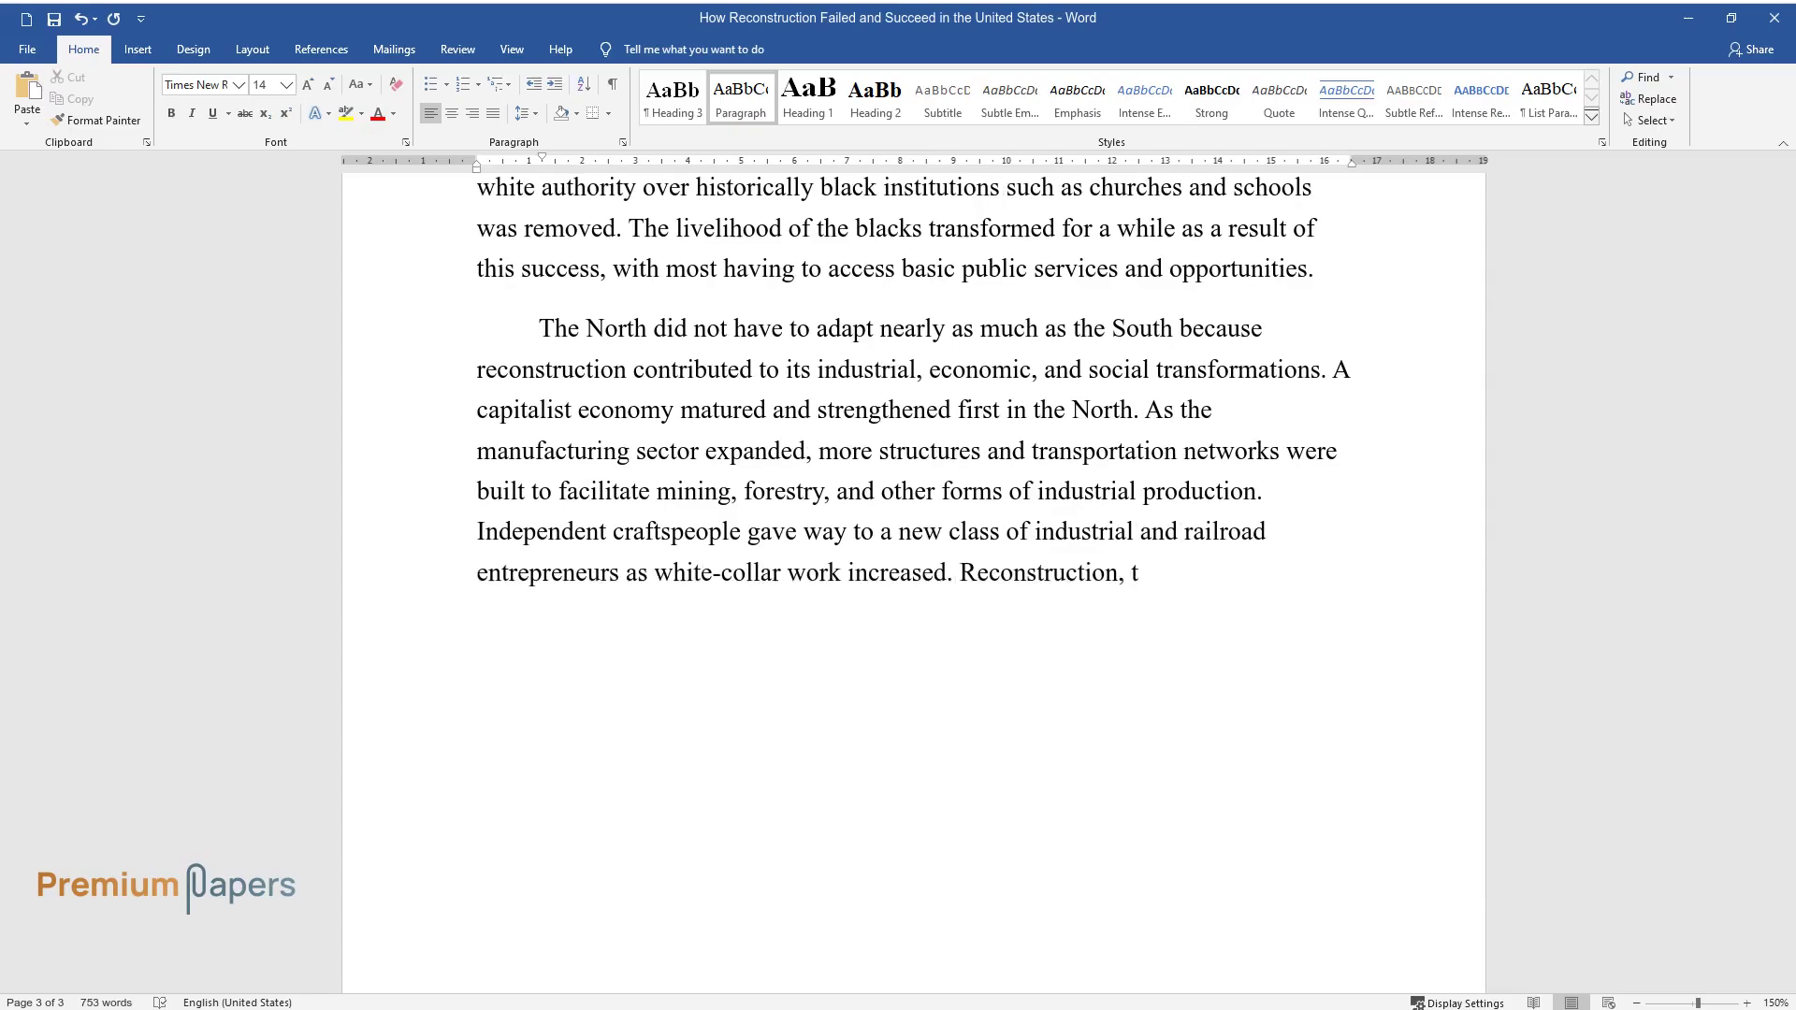
type("herefore, was a win for the North")
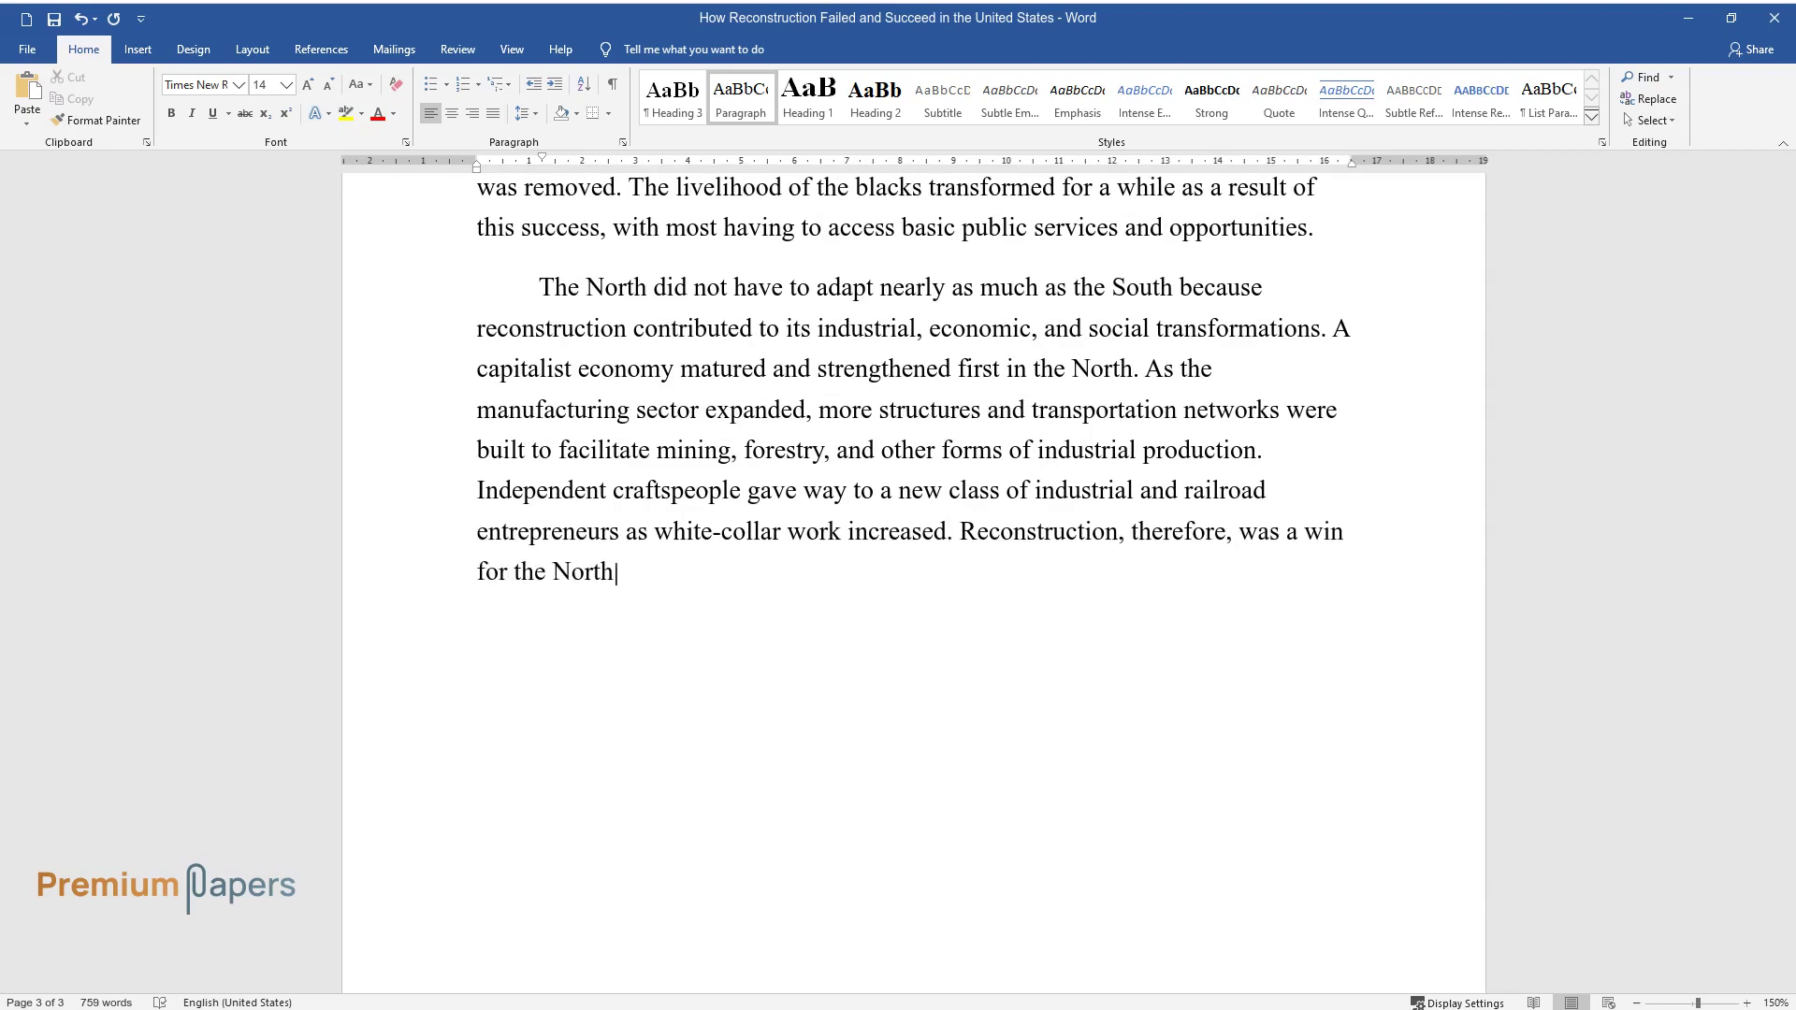
type(", although there were cases of ine")
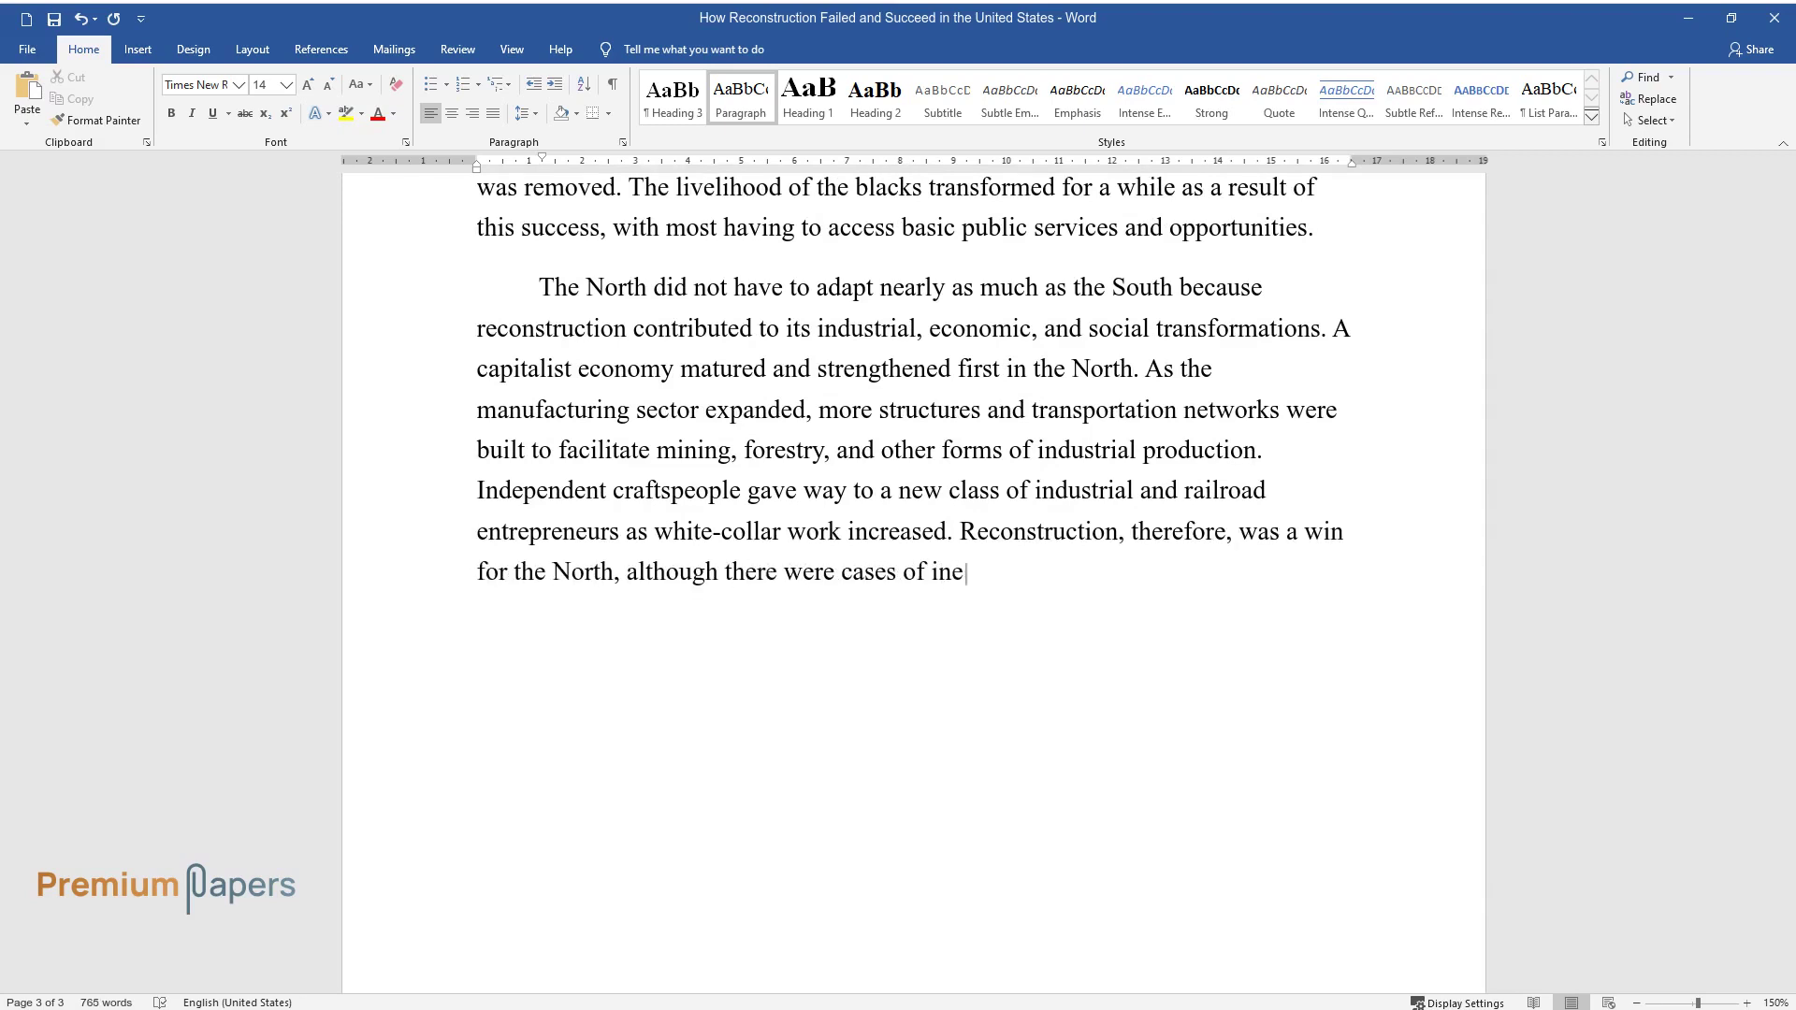
type("quality and discrimination agains")
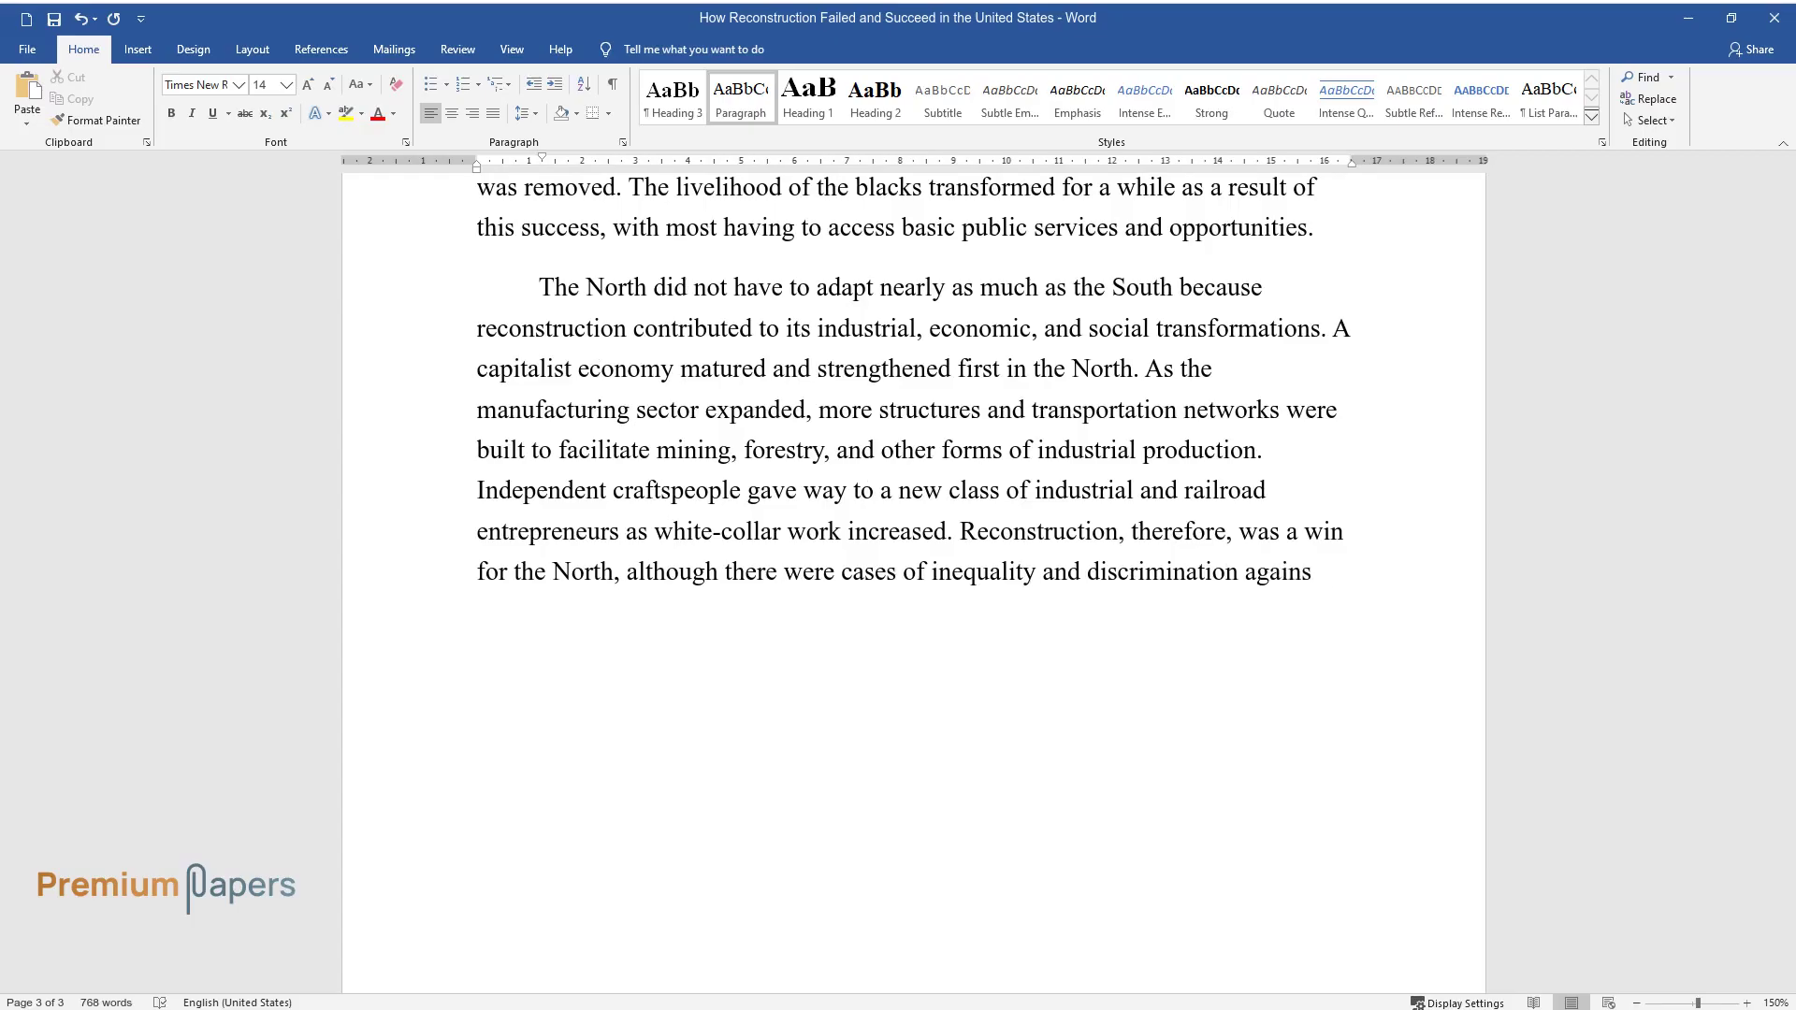
type("t the blacks.The ")
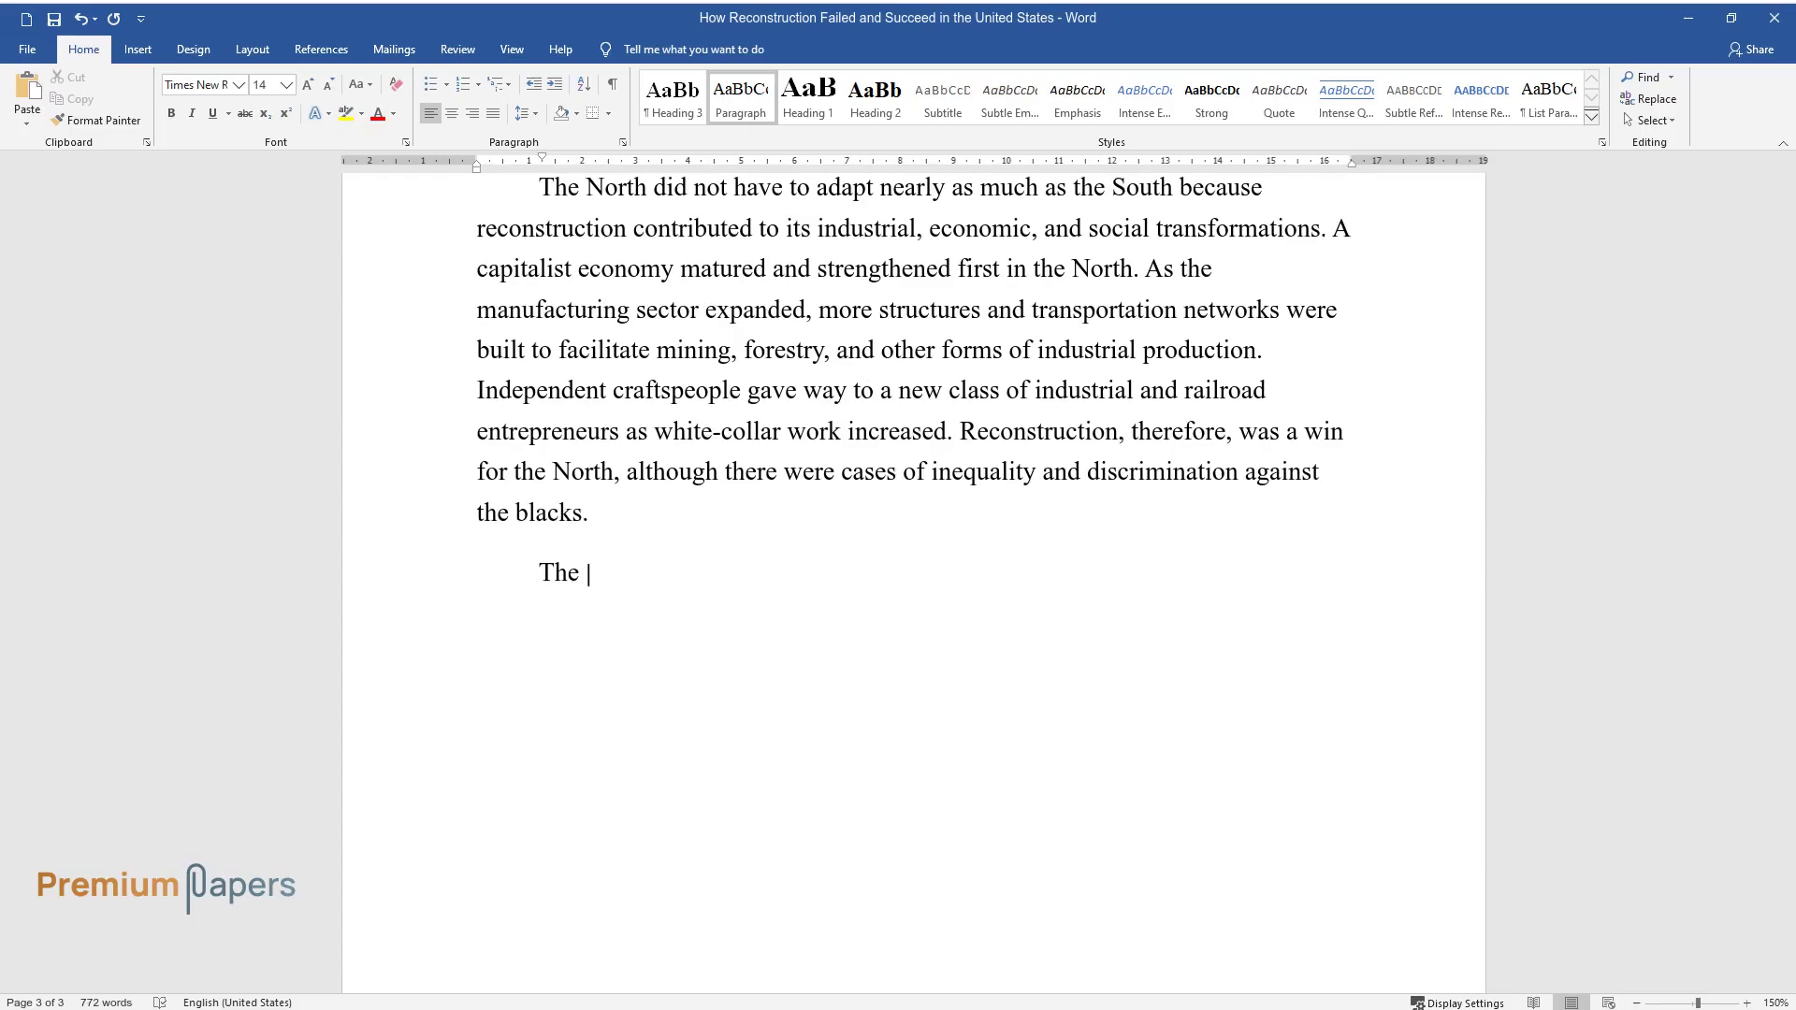
type("main problem with reconstruction w")
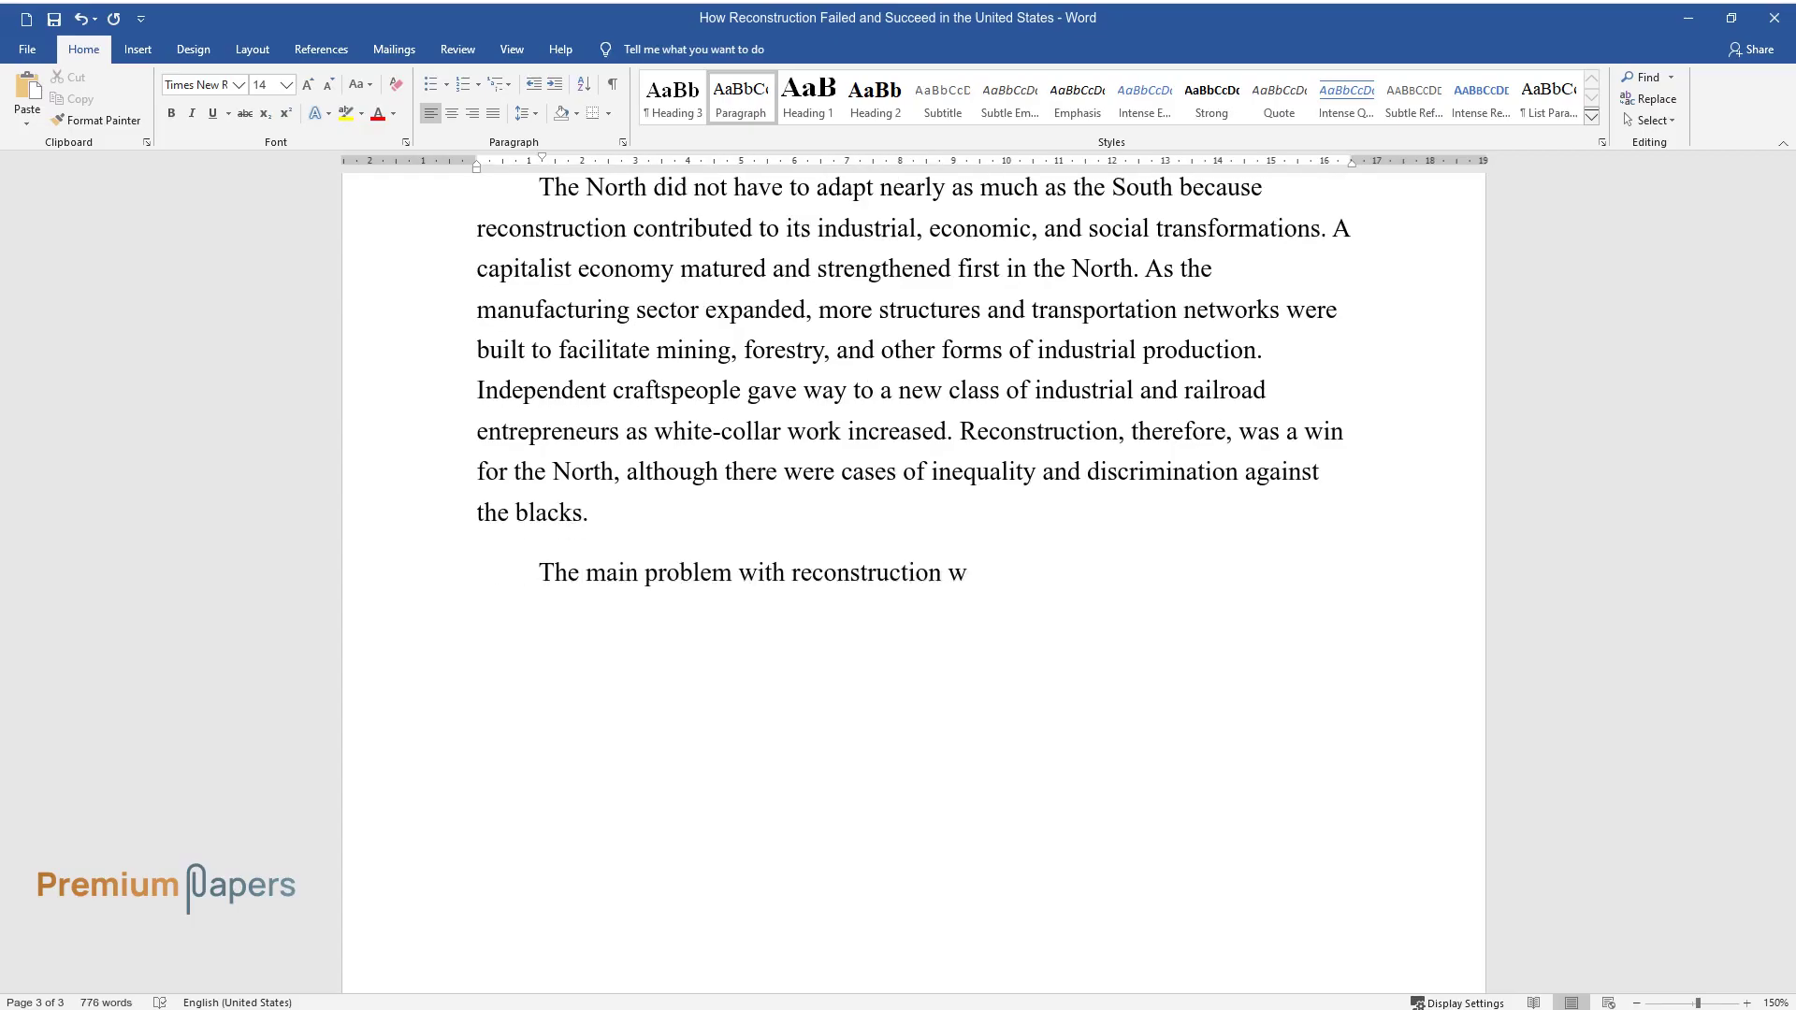
type("as that it did nothing to help bl")
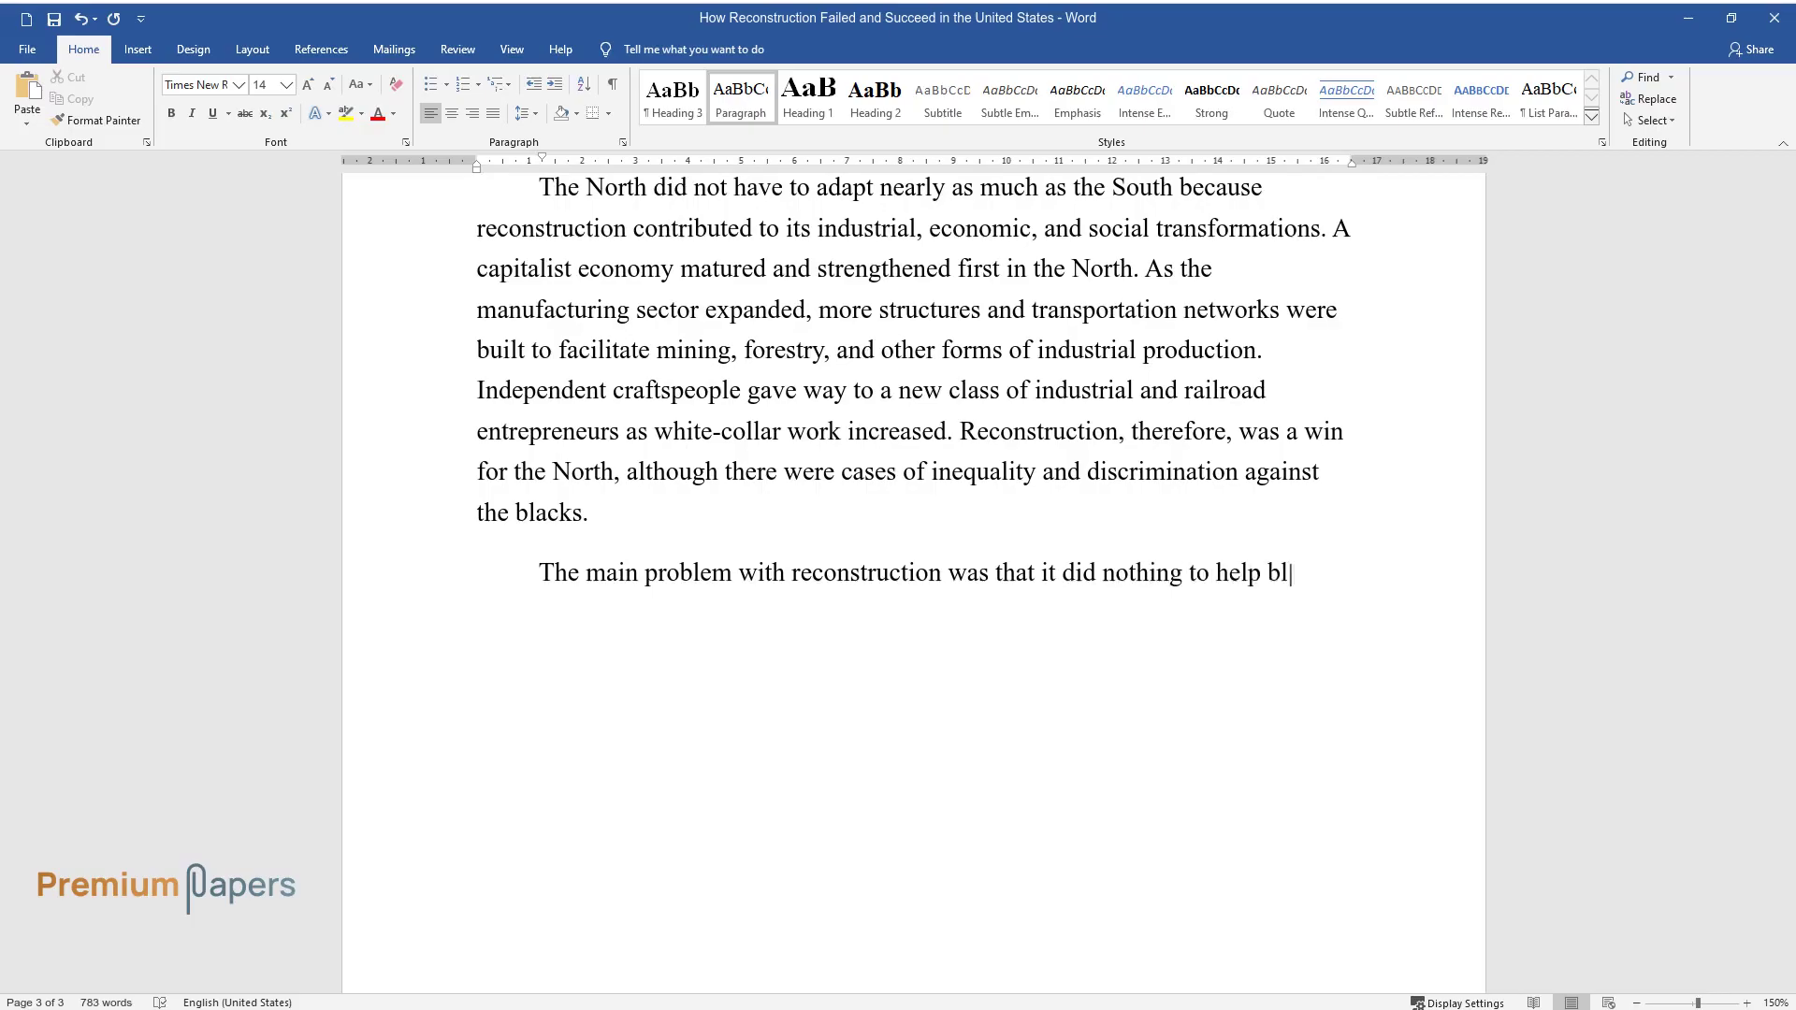
type("ack people. Reconstruction was do")
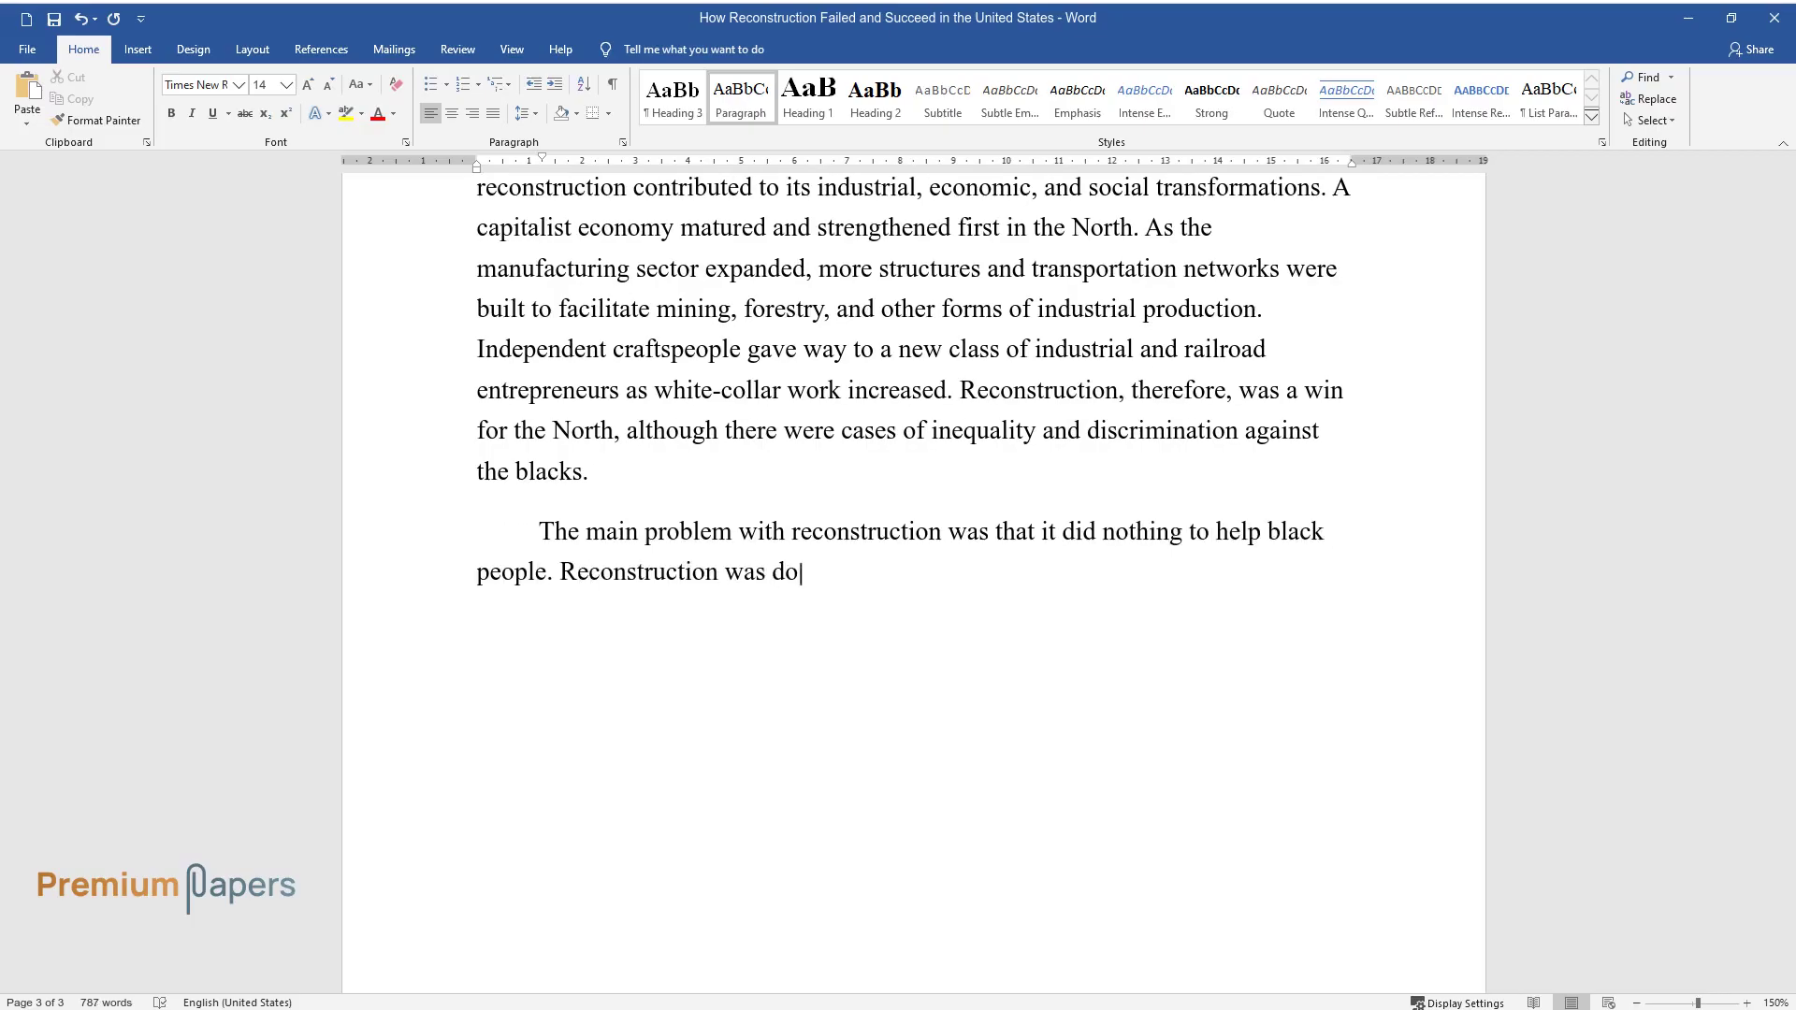
type("omed to fail because it was found")
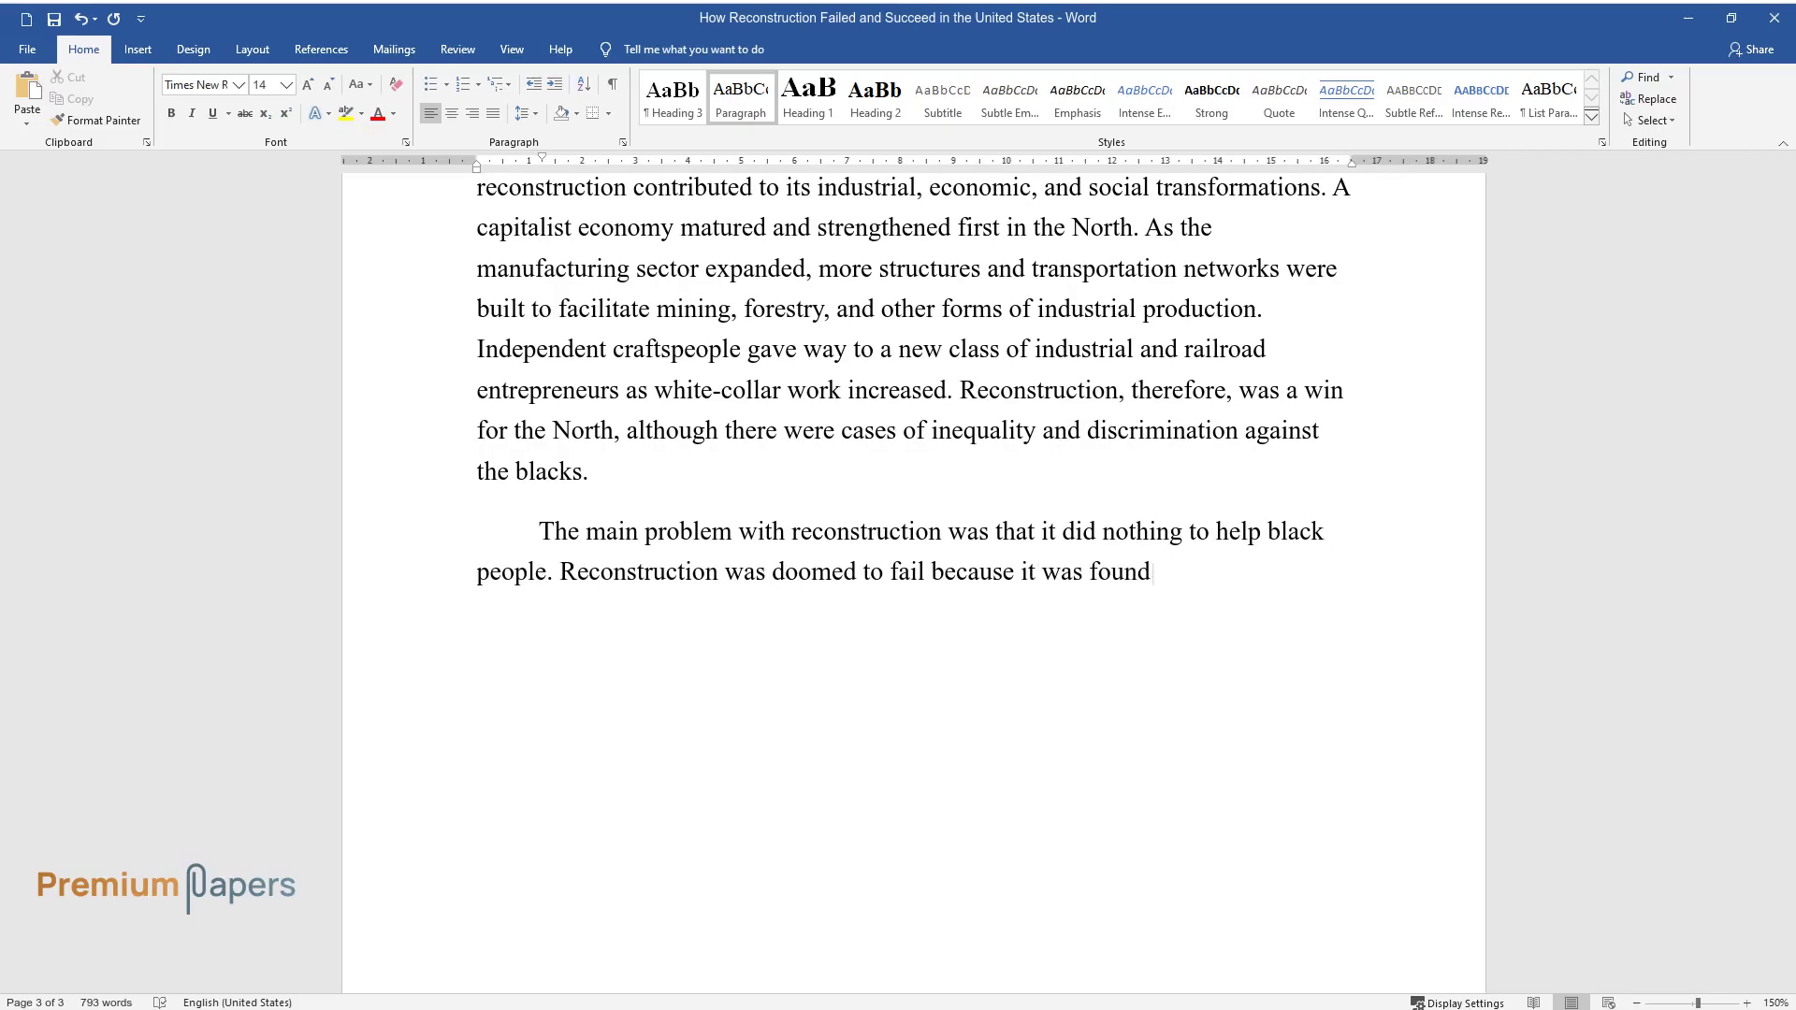
type("ed on violence and fear. The South")
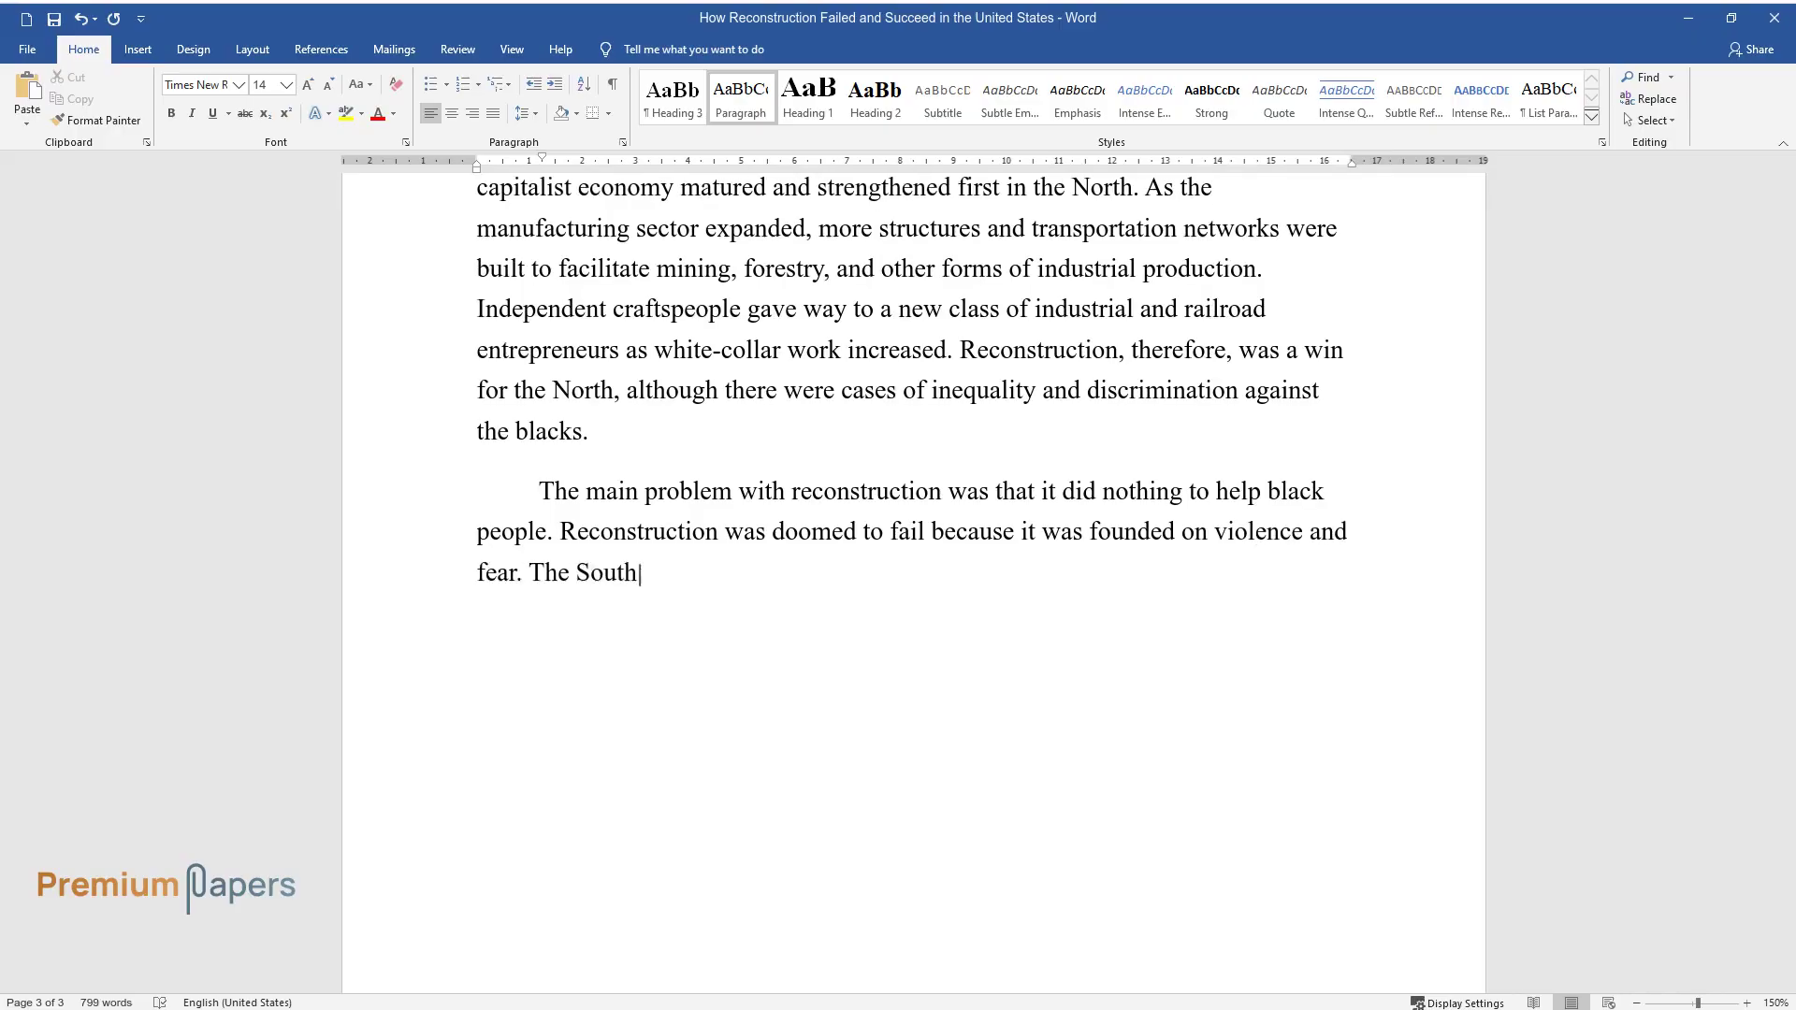
type("'s economy did not improve during reconstr")
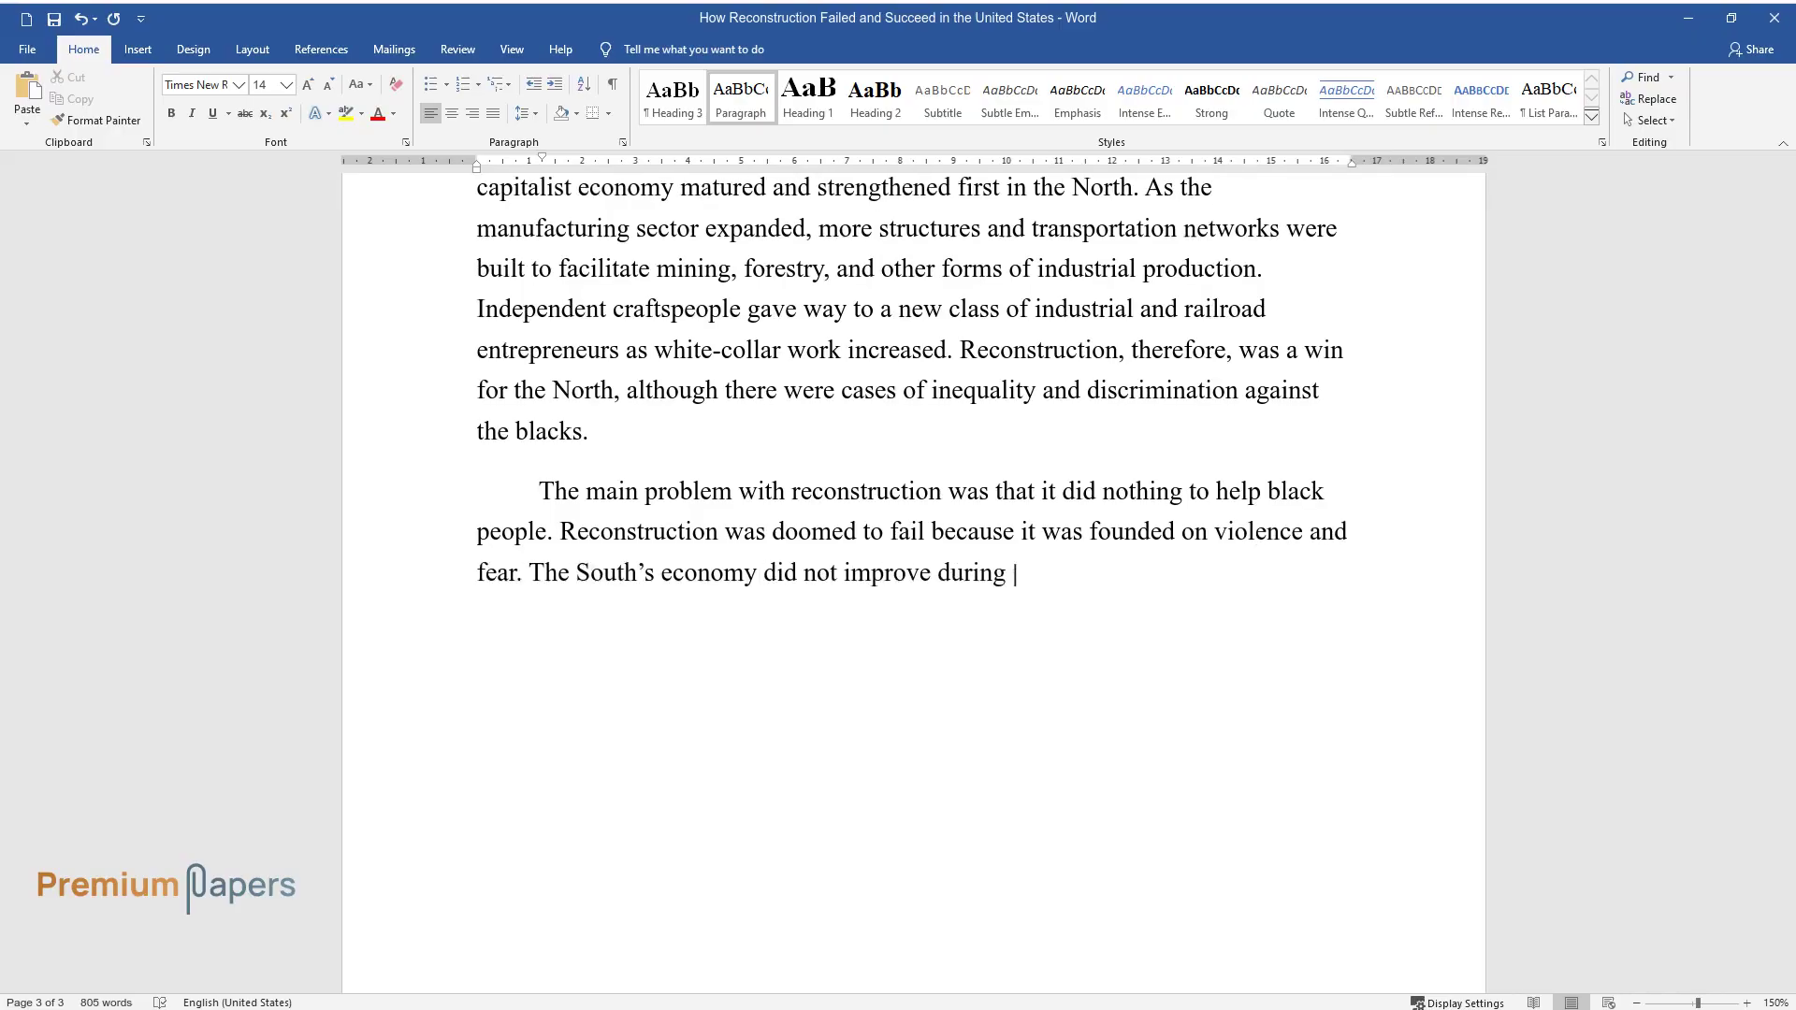
type("uction and remained weak and technologica")
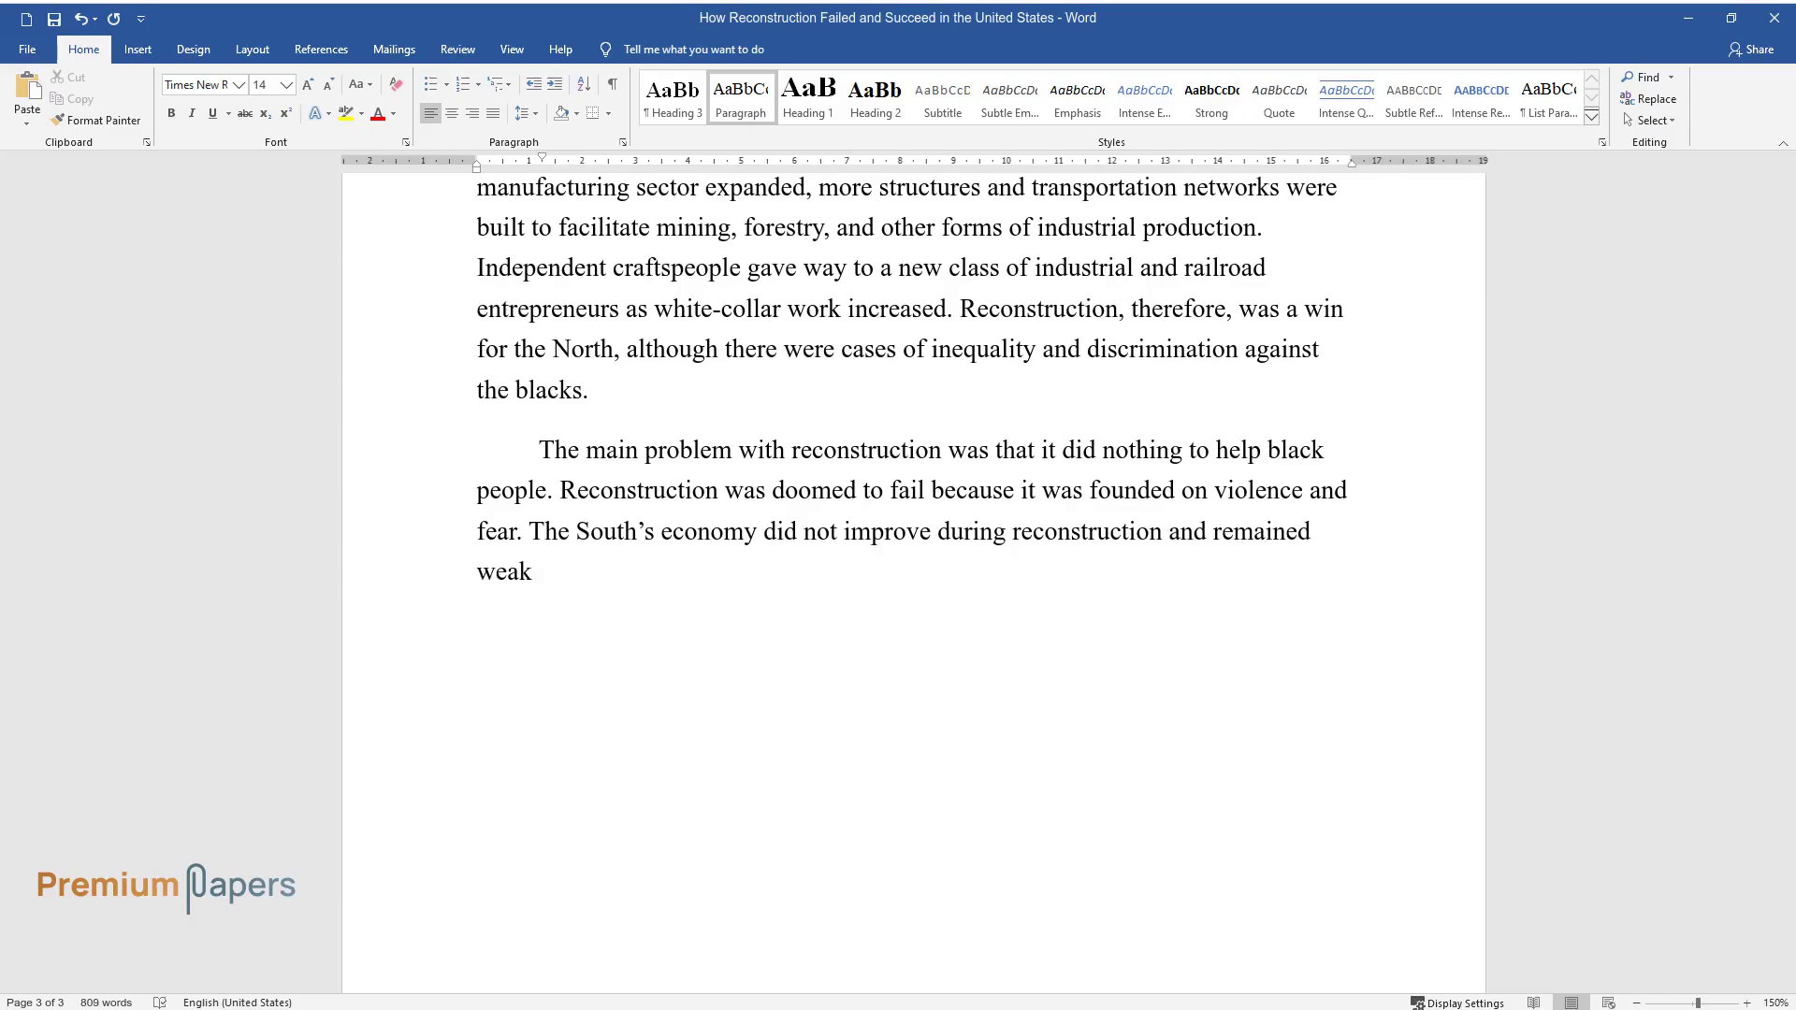
type("lly lagging. The ")
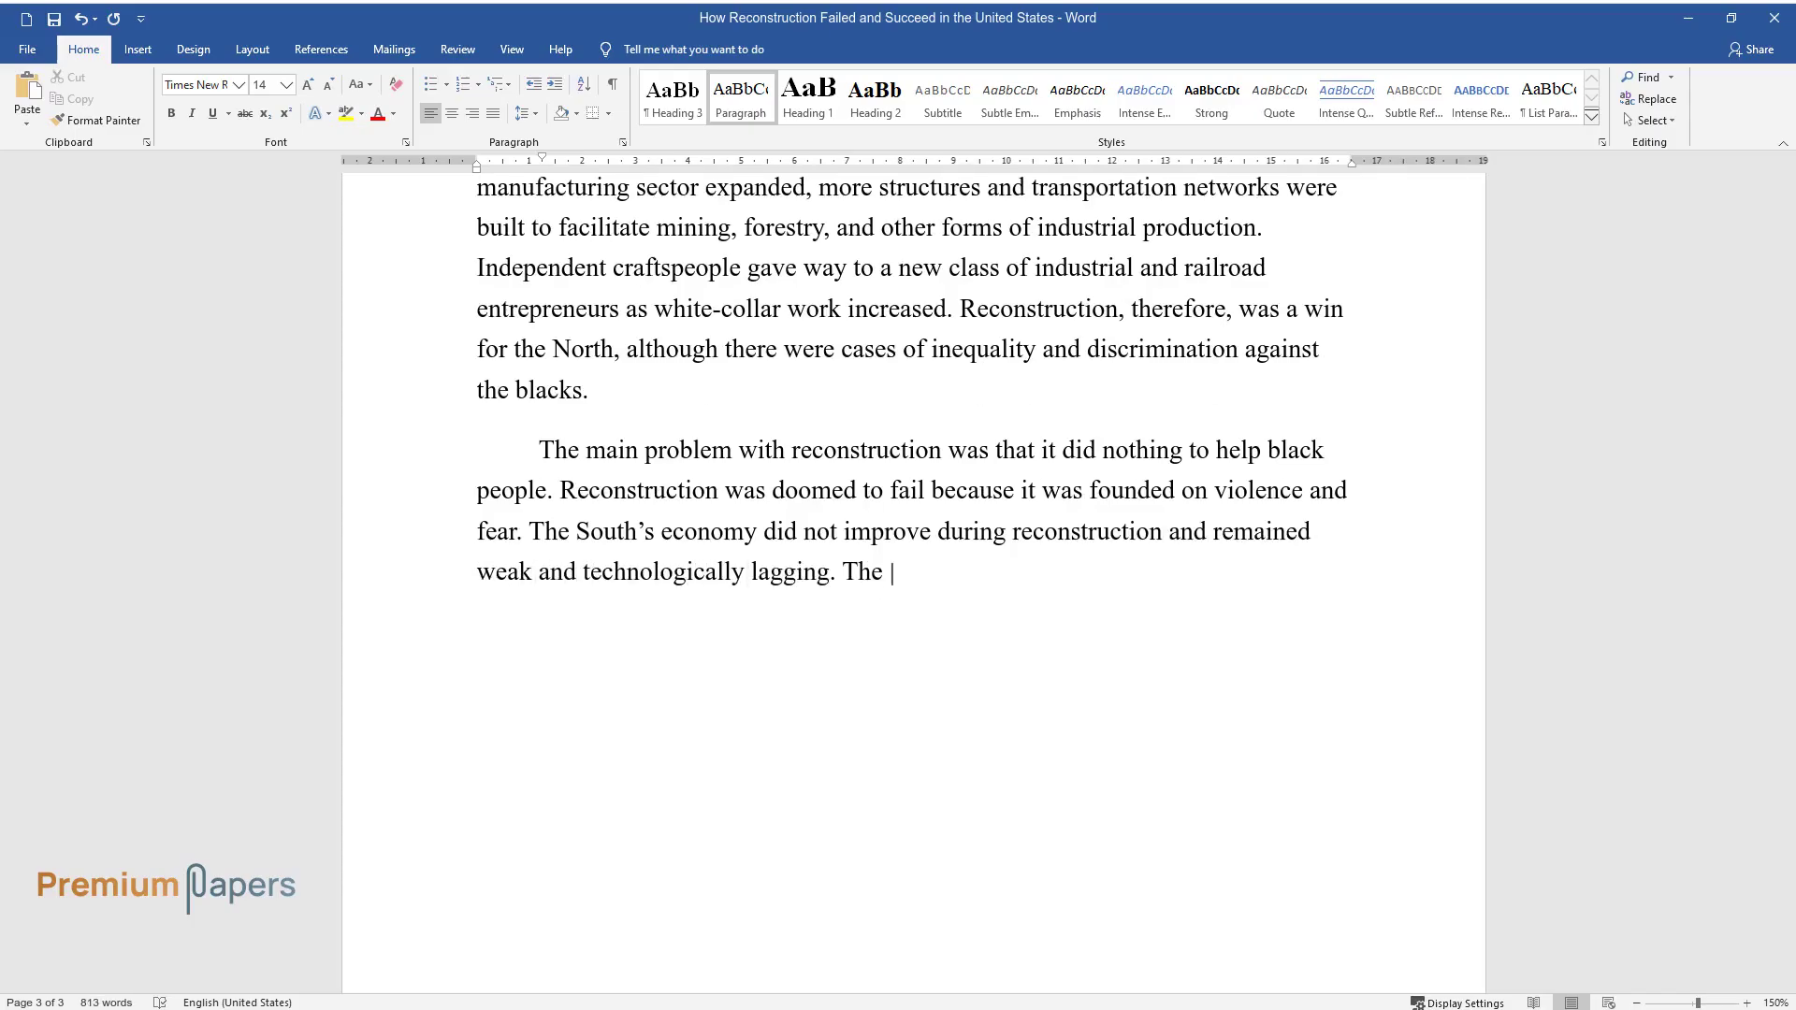
type("North may have lost because its le")
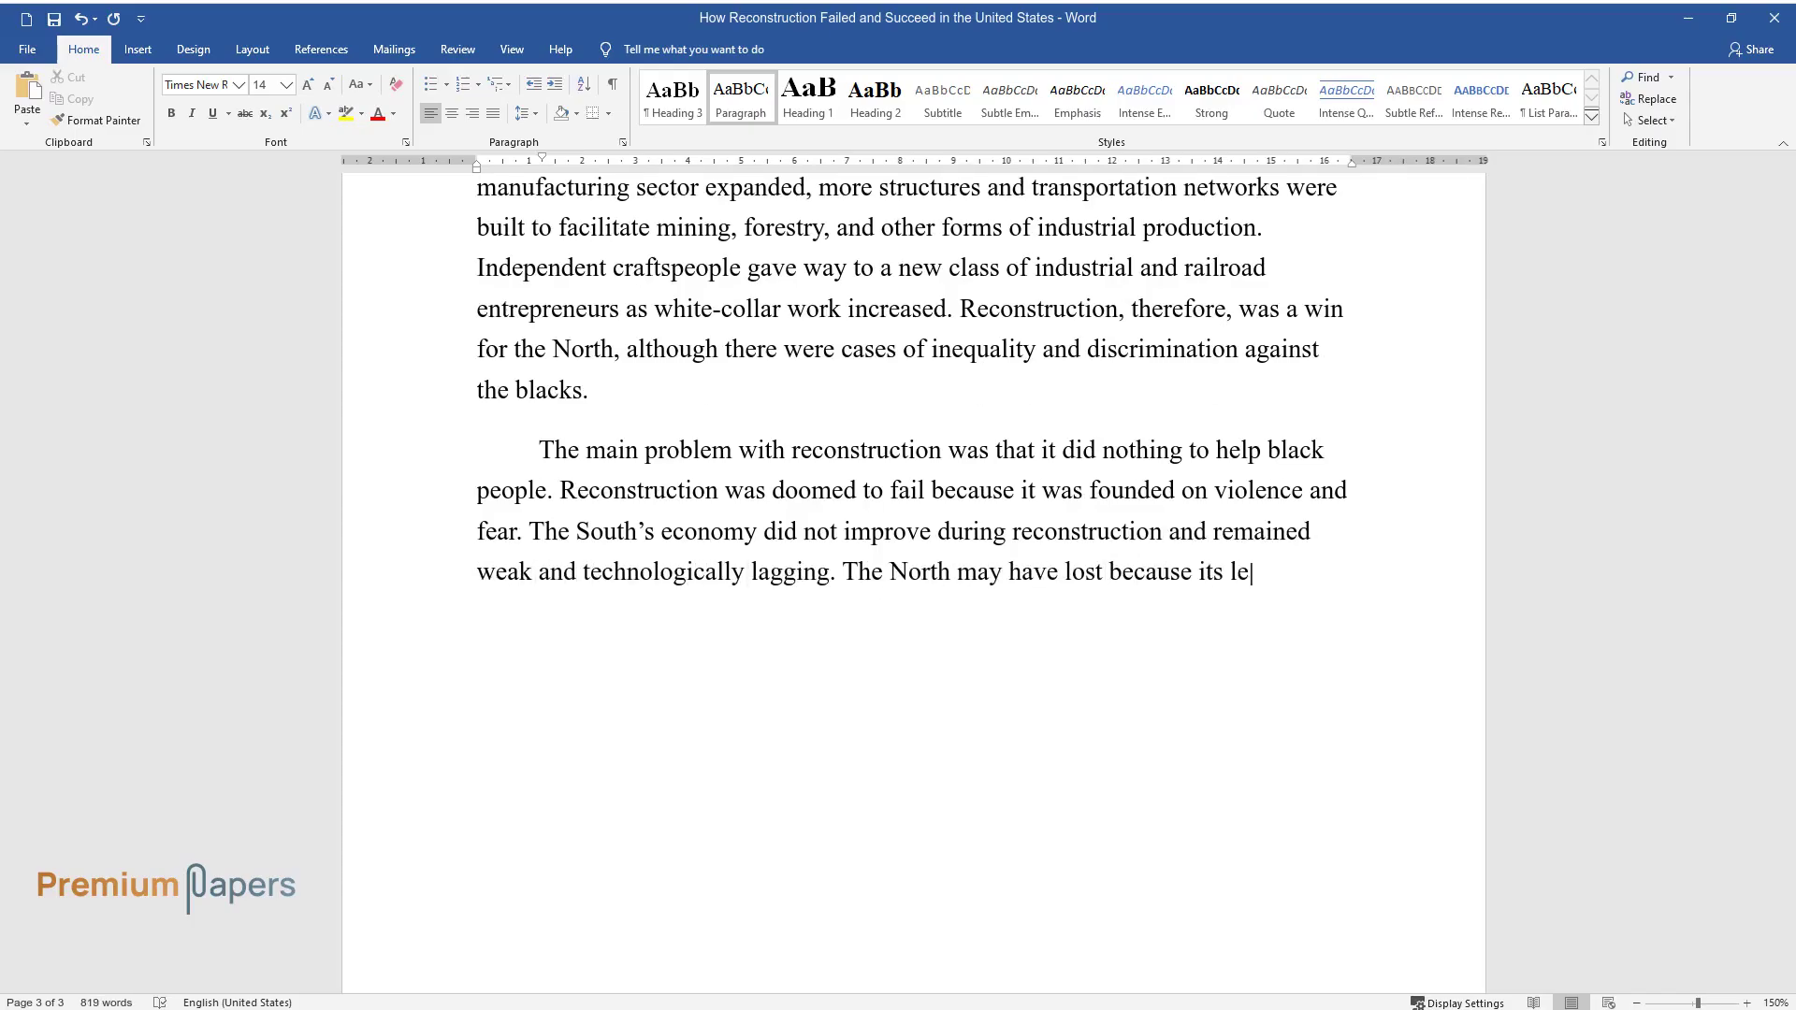
type("aders failed to devise a policy t")
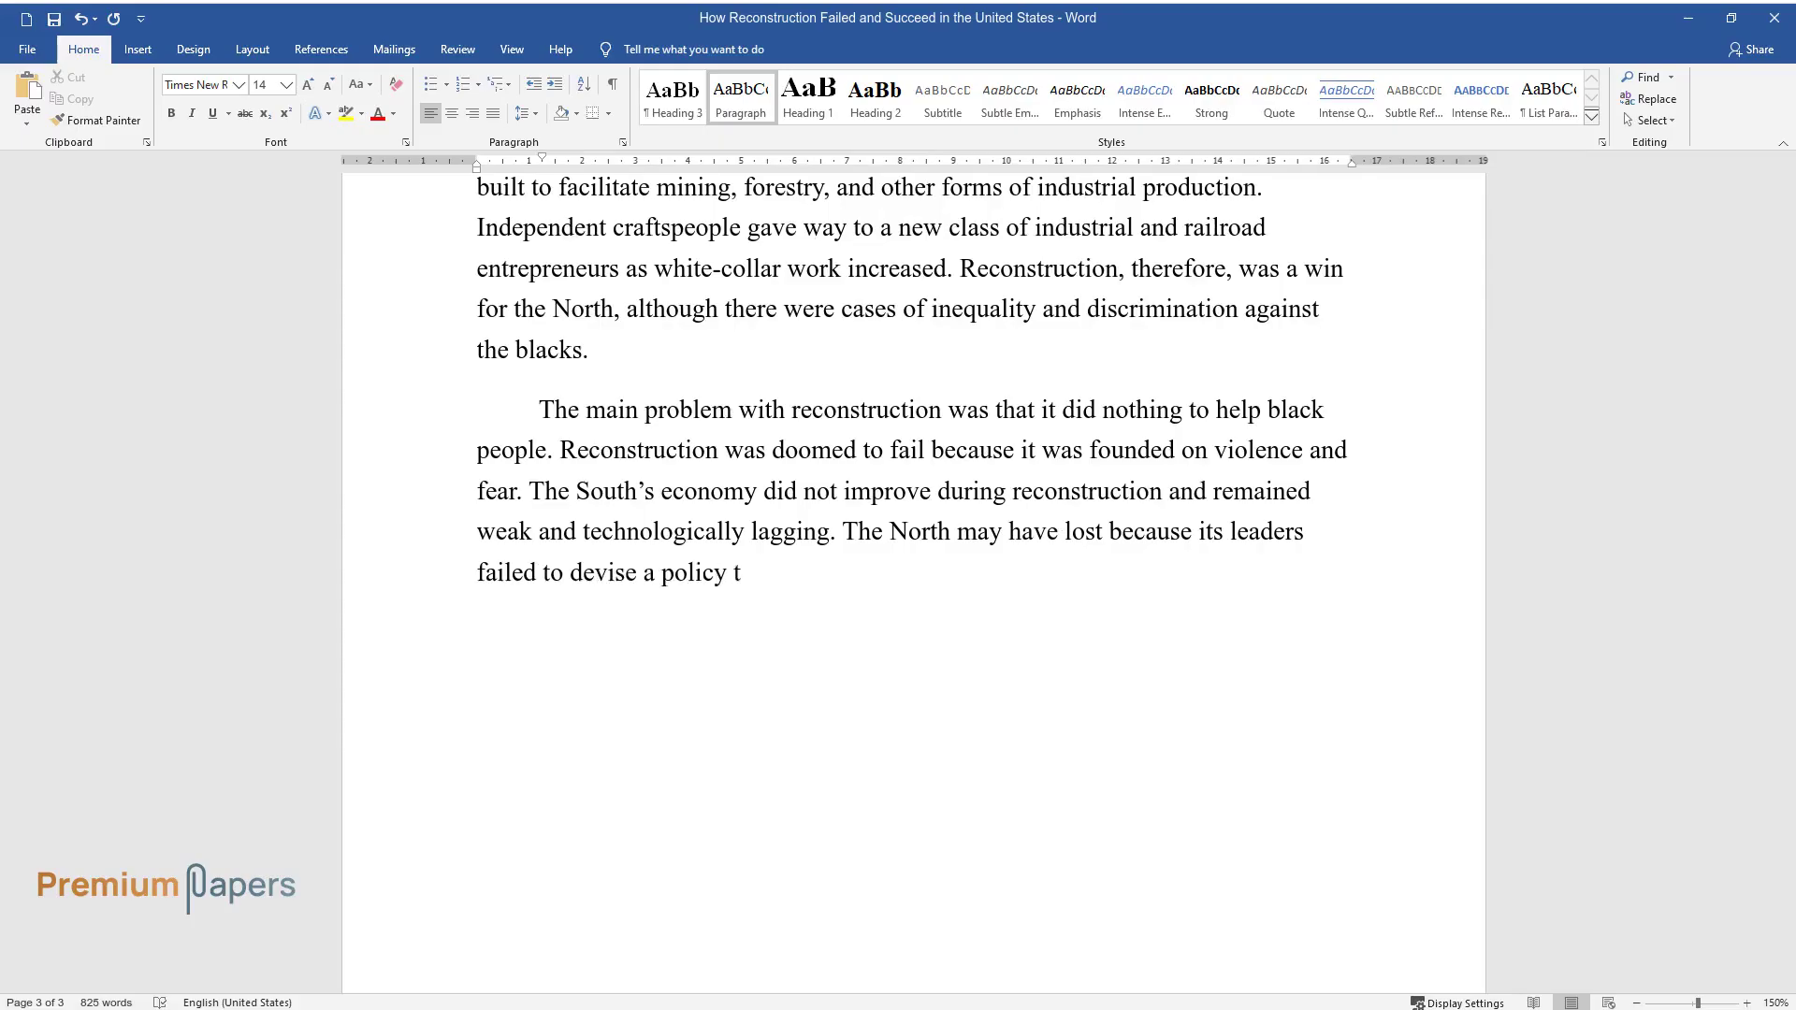
type("hat would have resulted in greate")
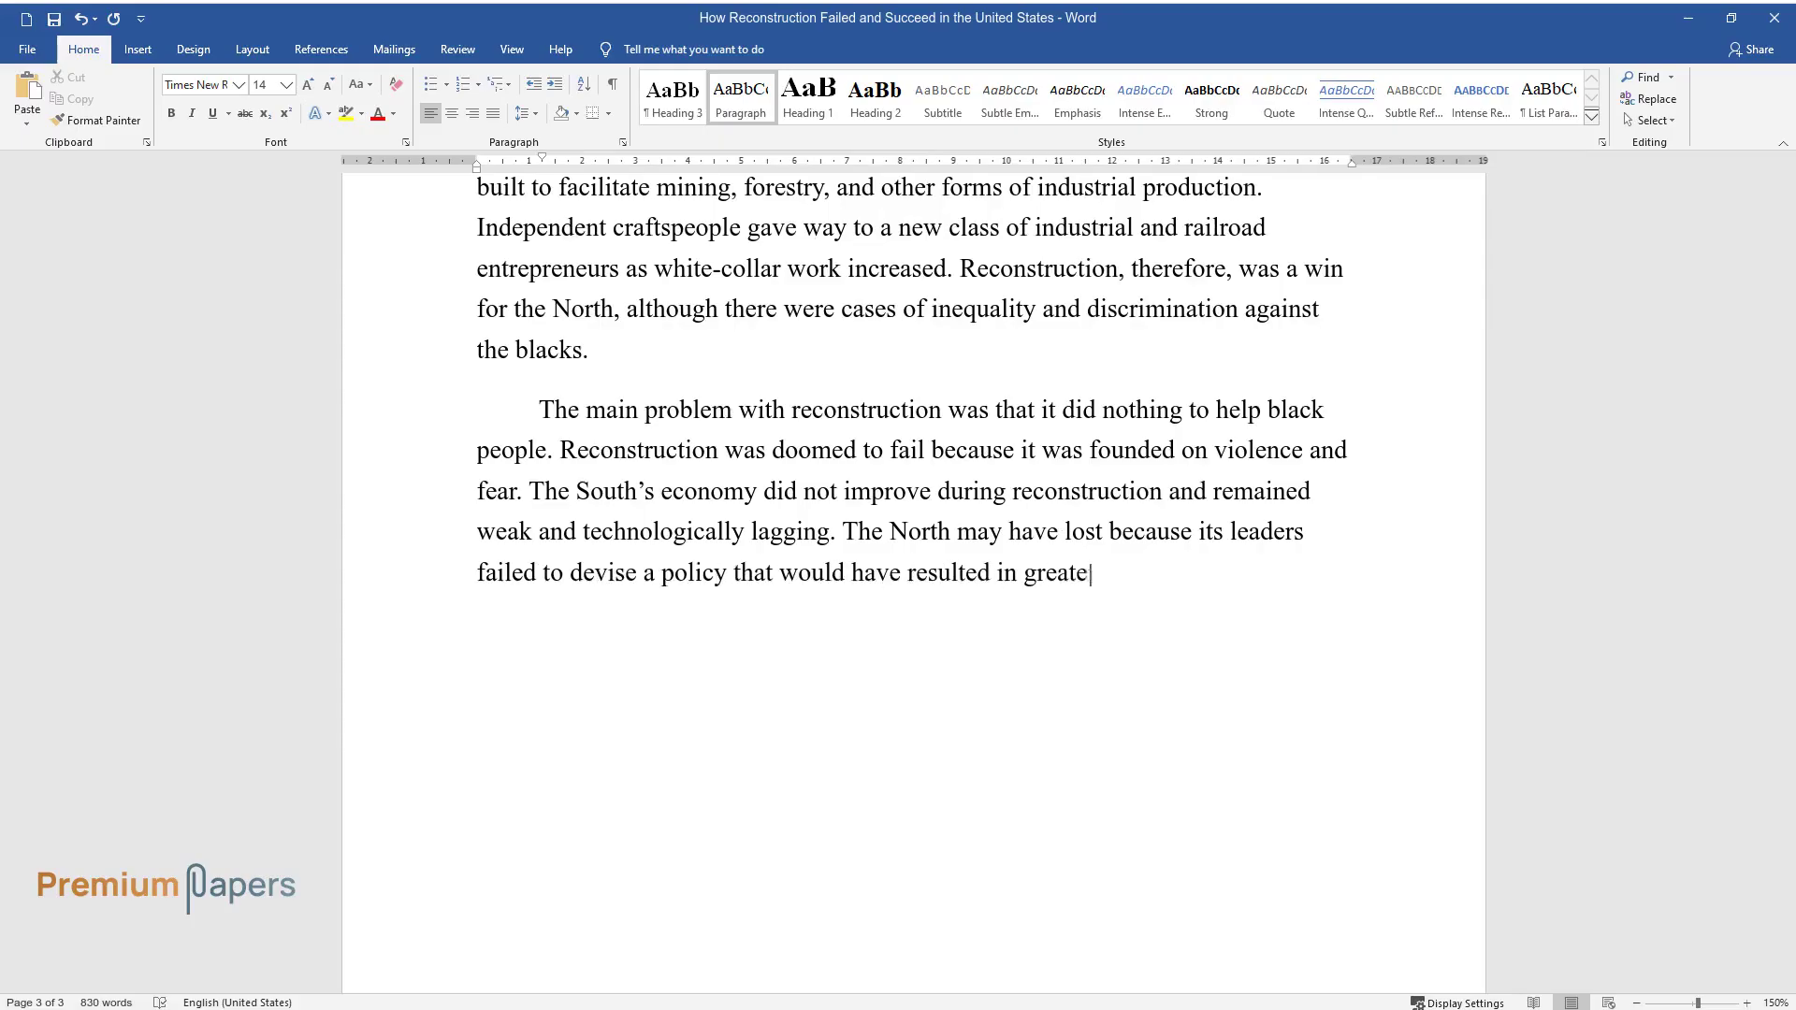
type("r equality in the country. Even if")
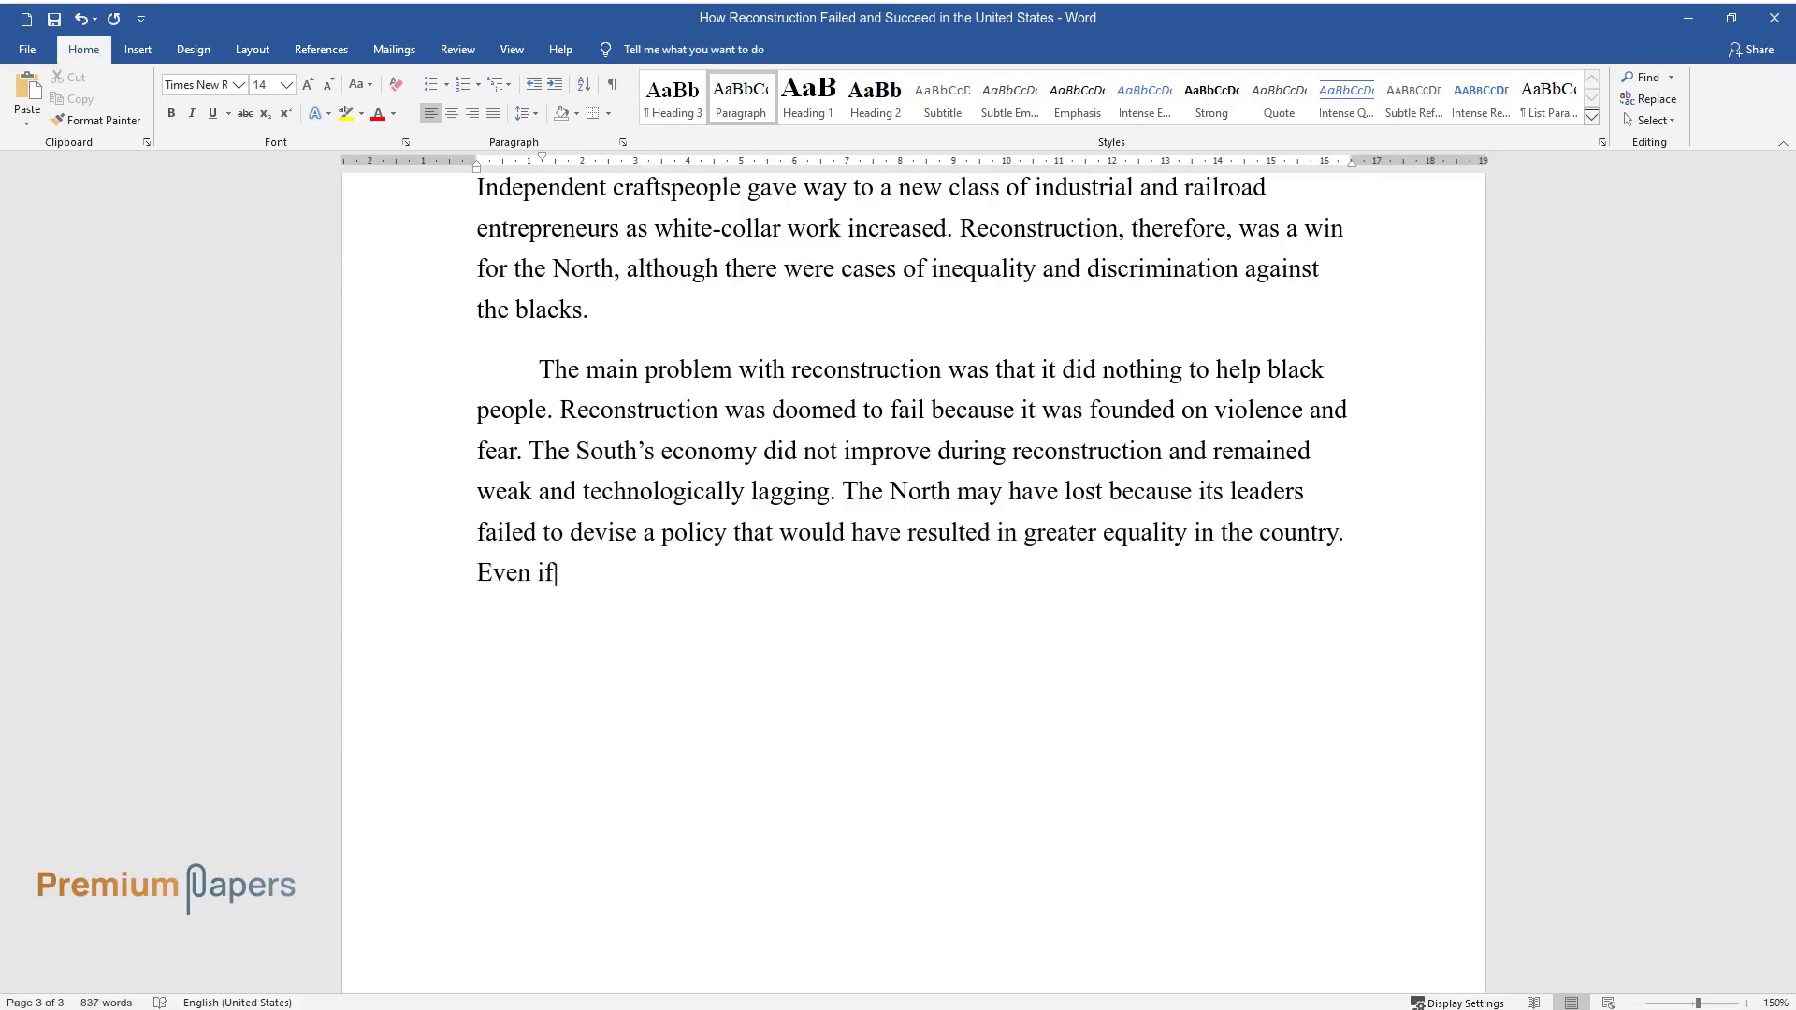
type(" the North succeeded in industria")
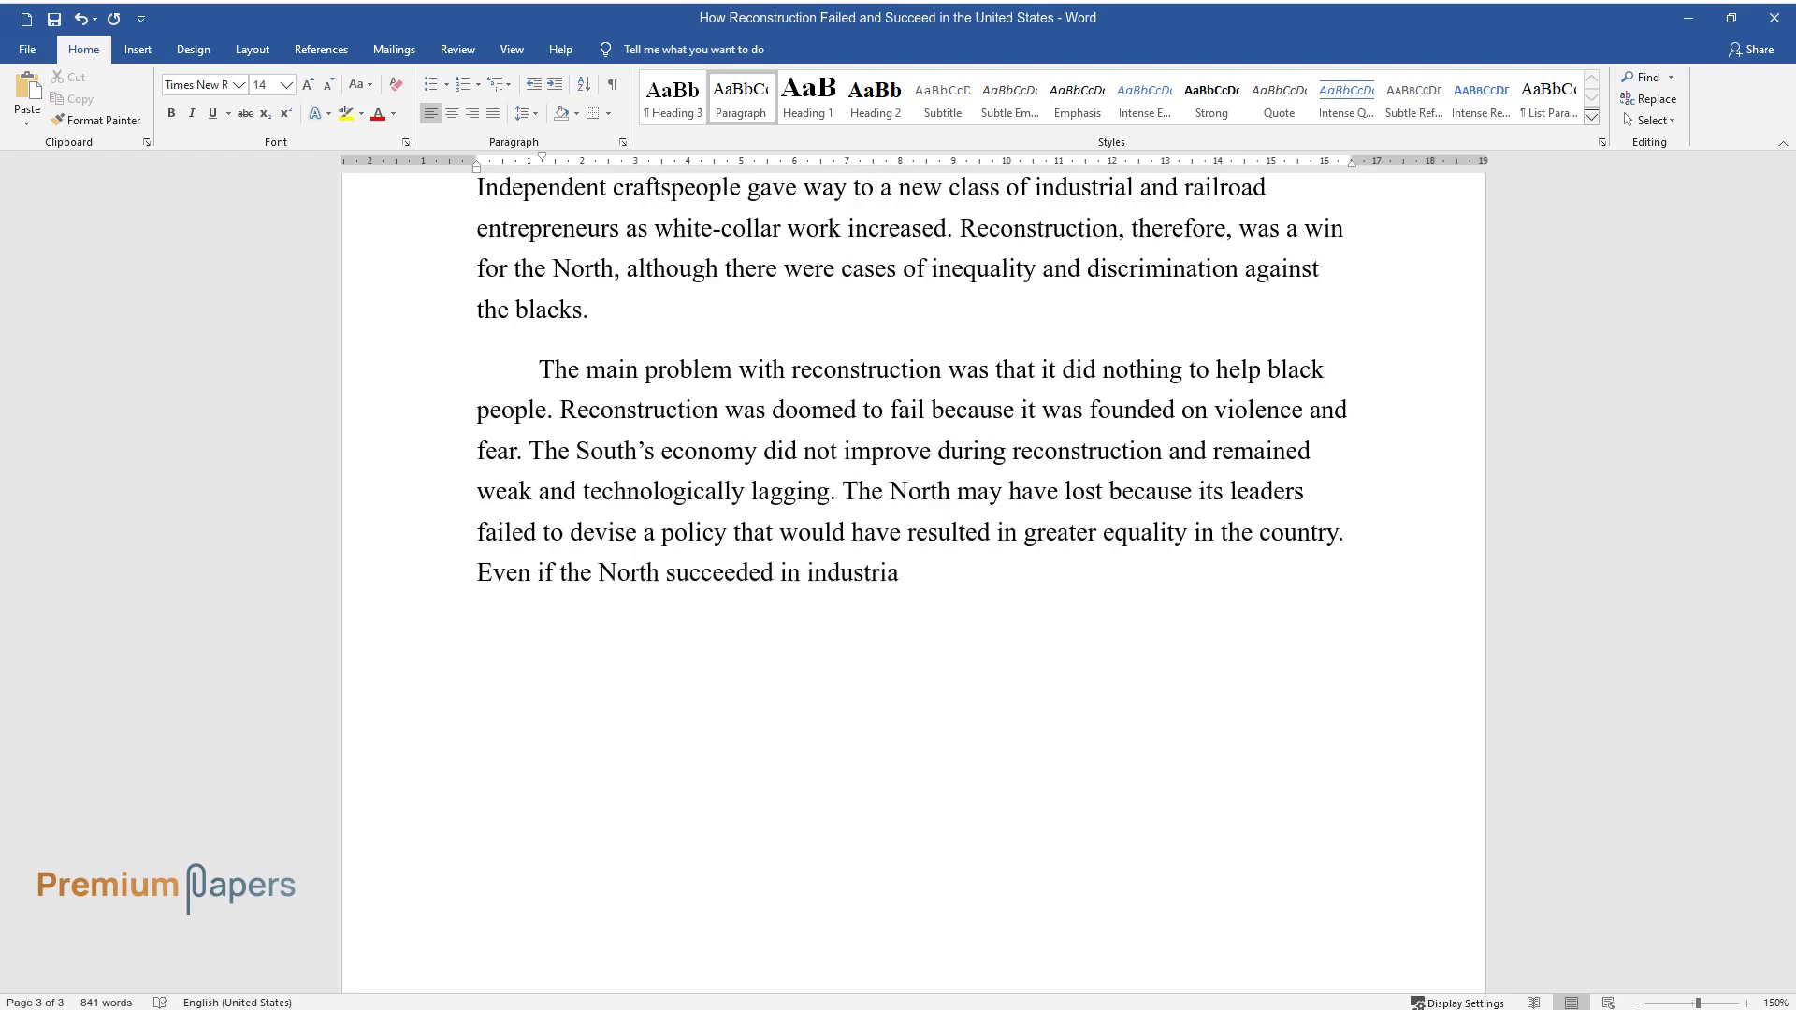
type("lizing, the country was in jeopar")
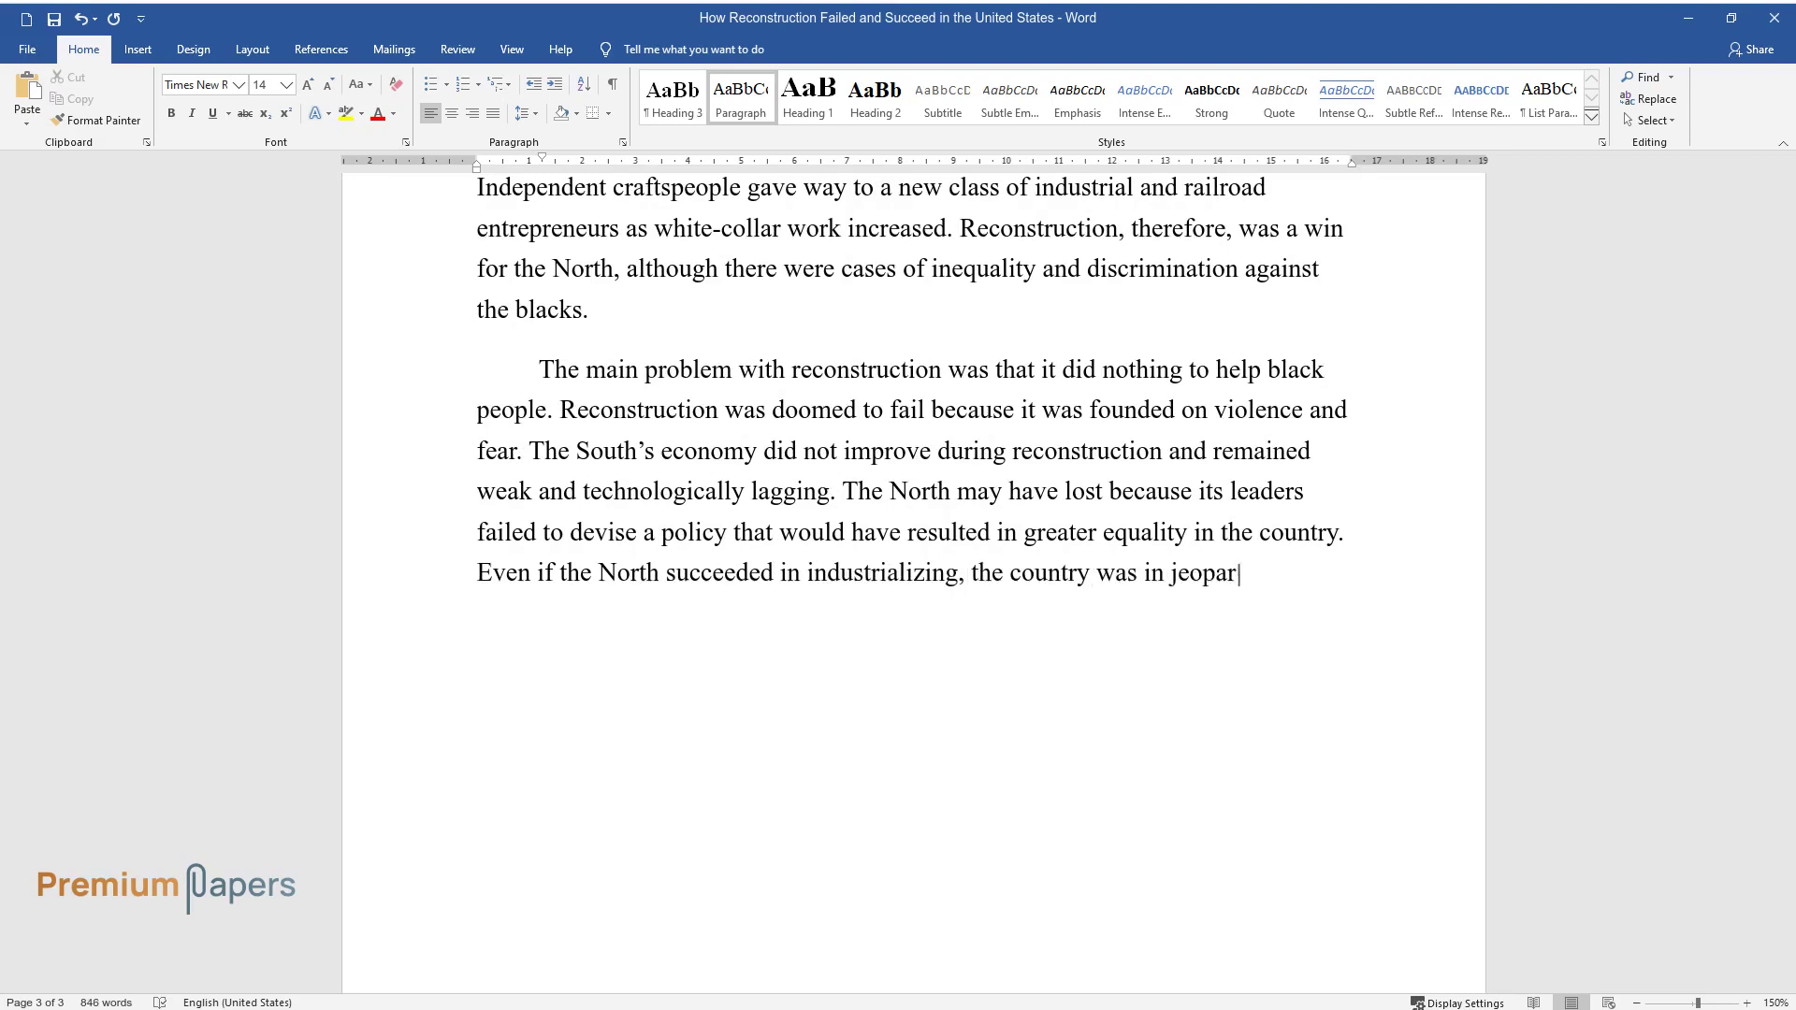
type("dy due to widening economic and so")
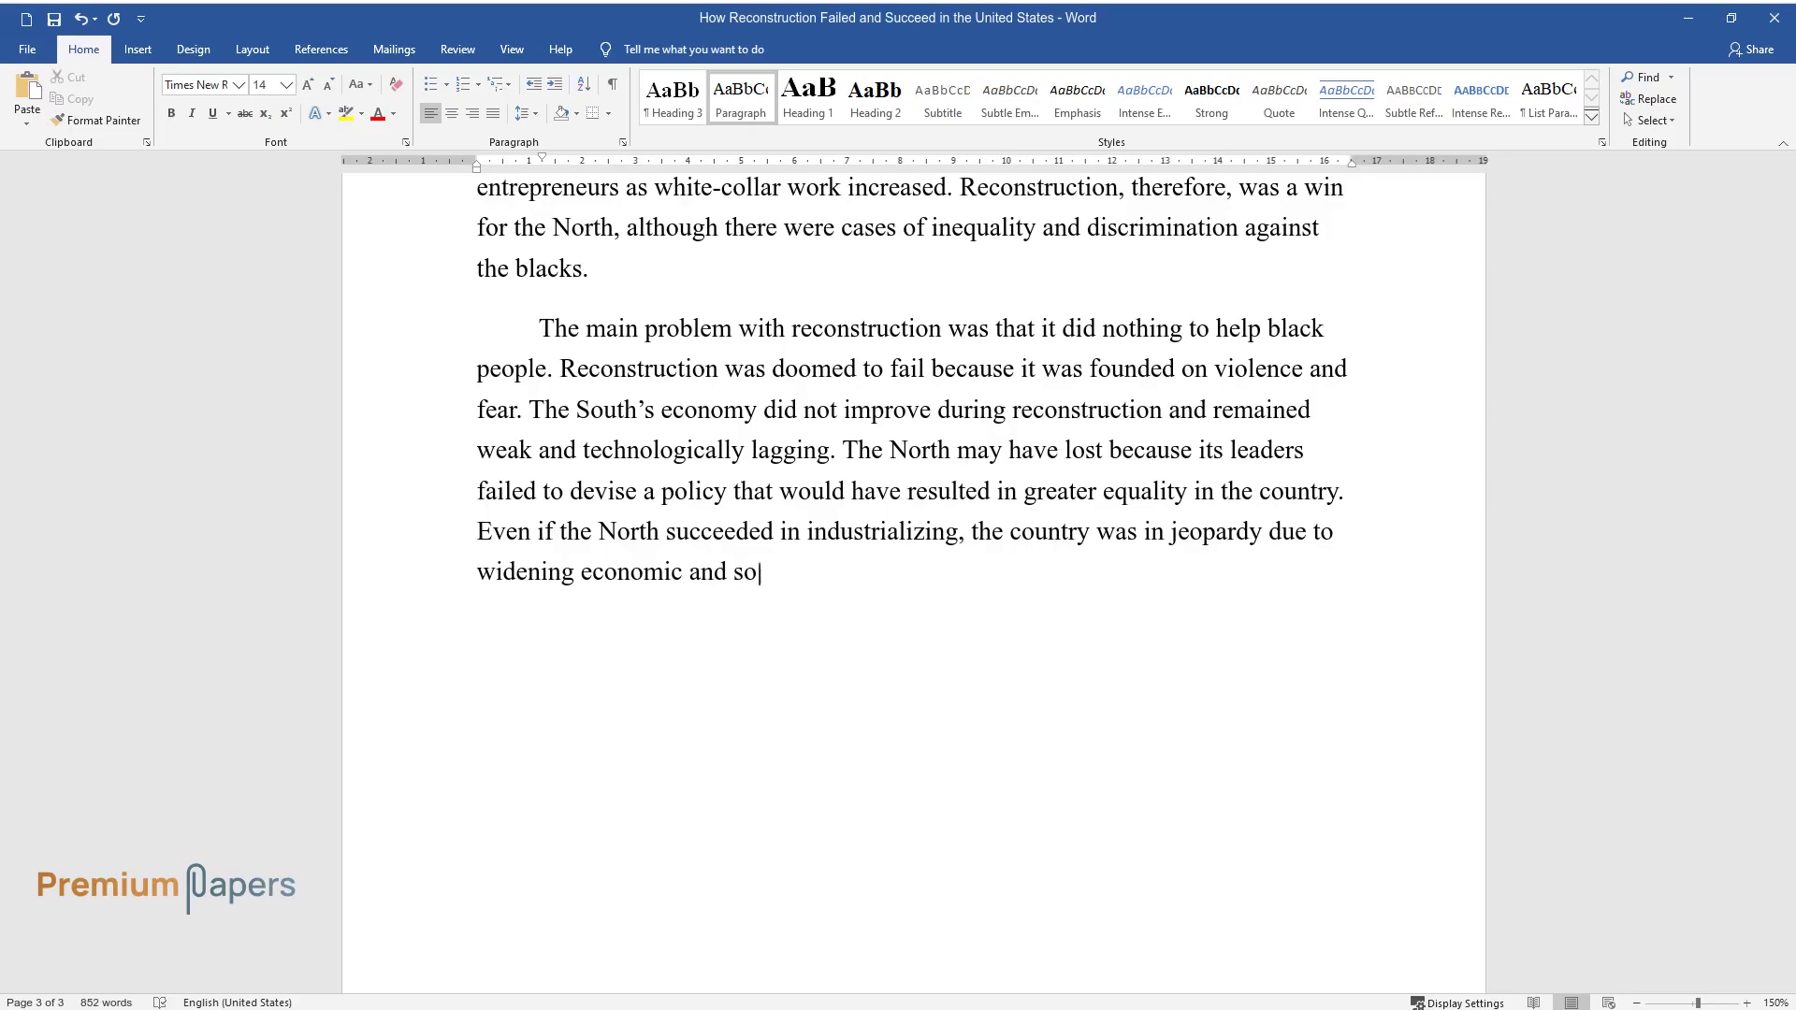
type("cial divides. These differences w")
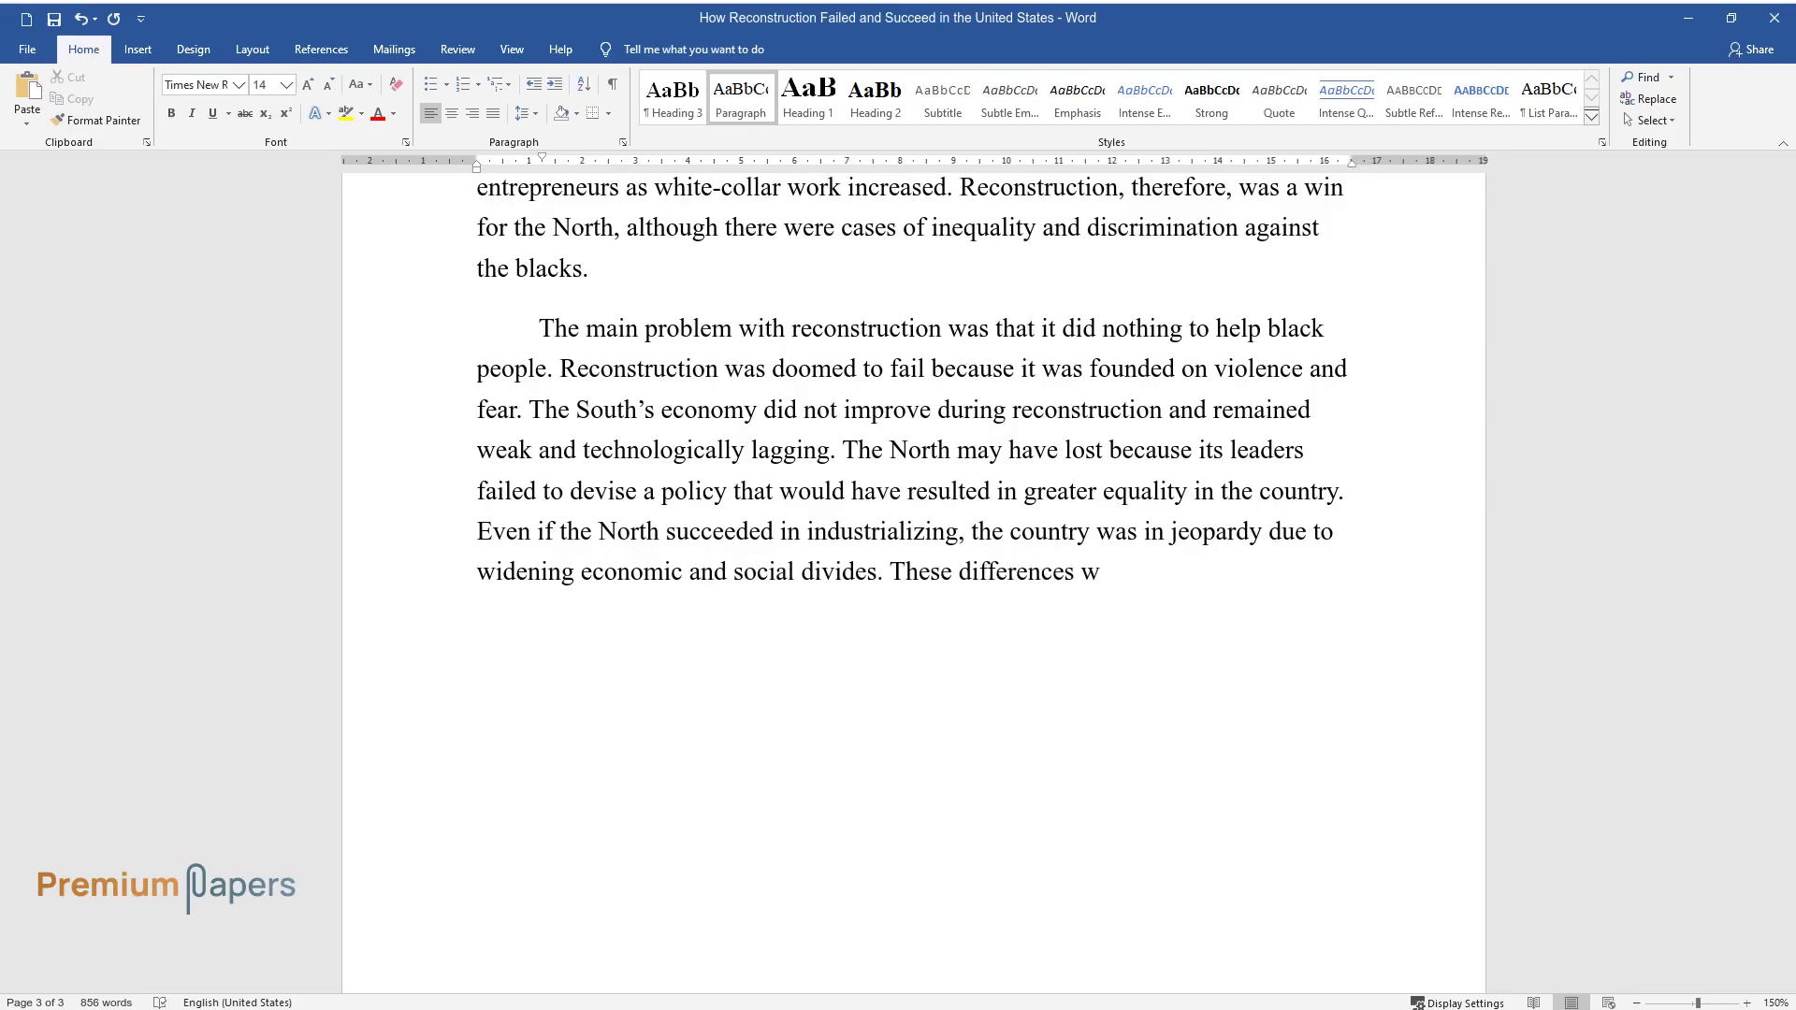
type("ere to be solved during the reconstruction; hence,")
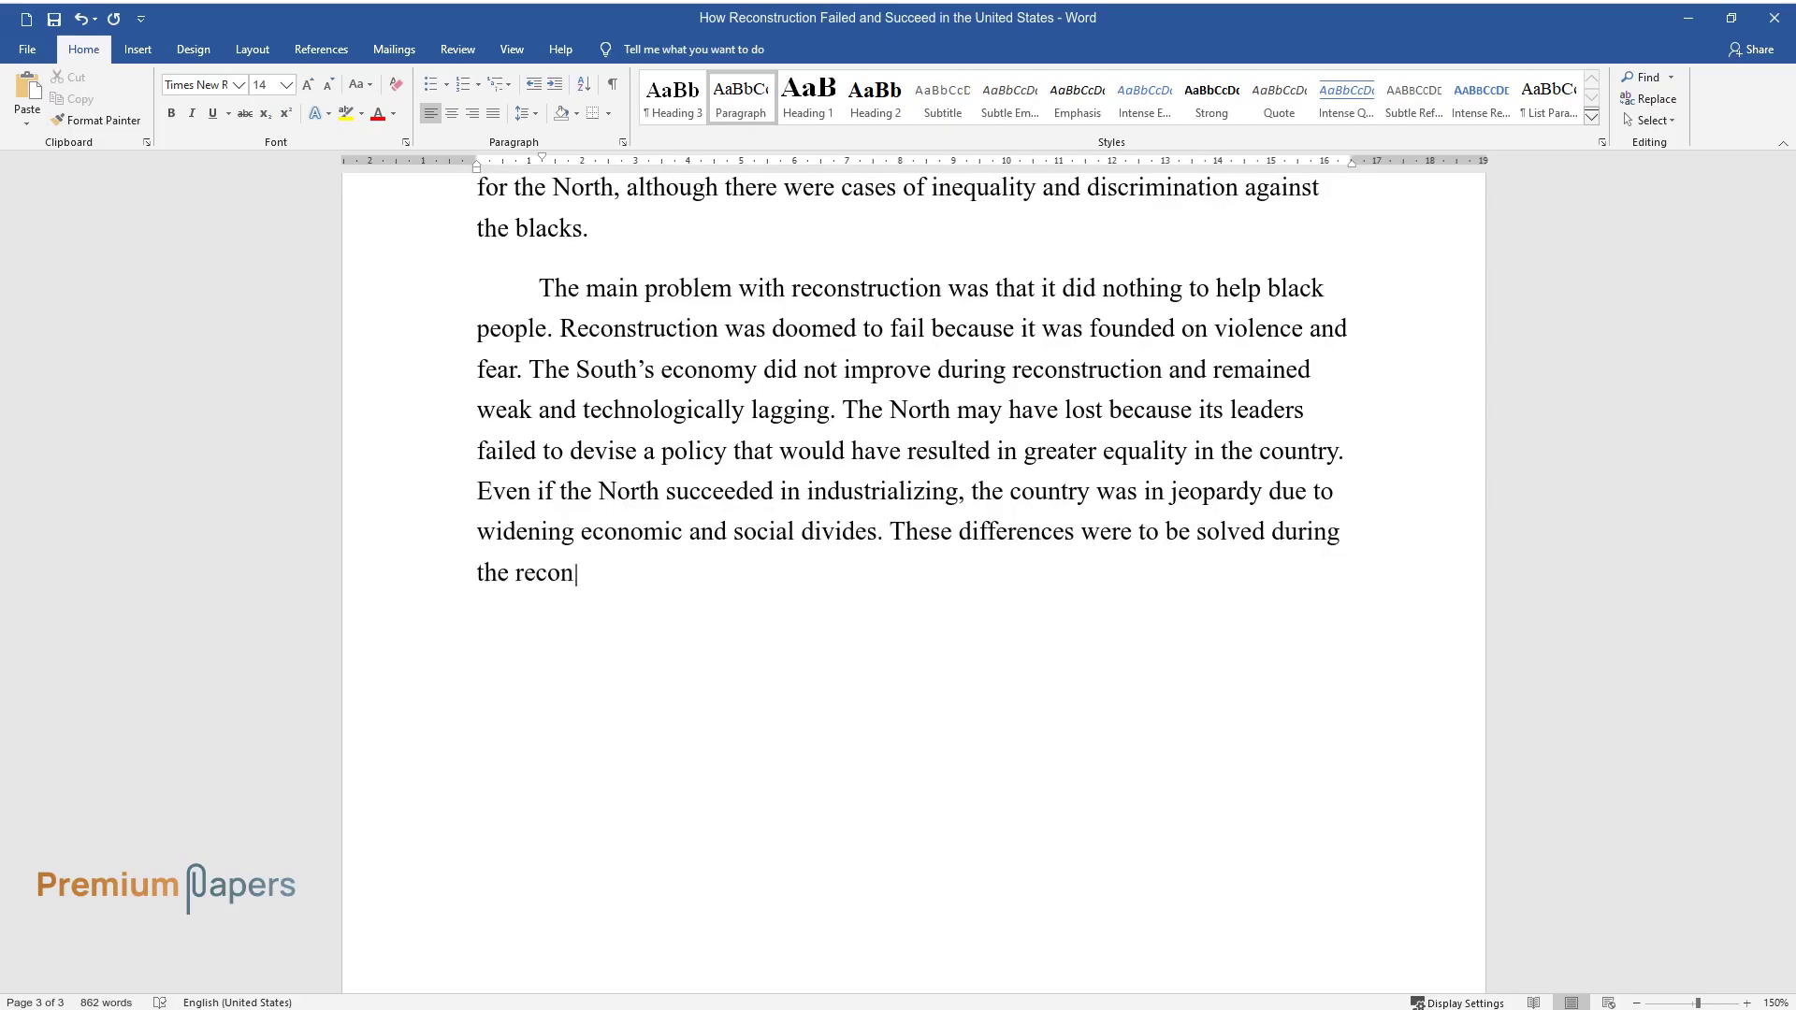
type(" their presence ")
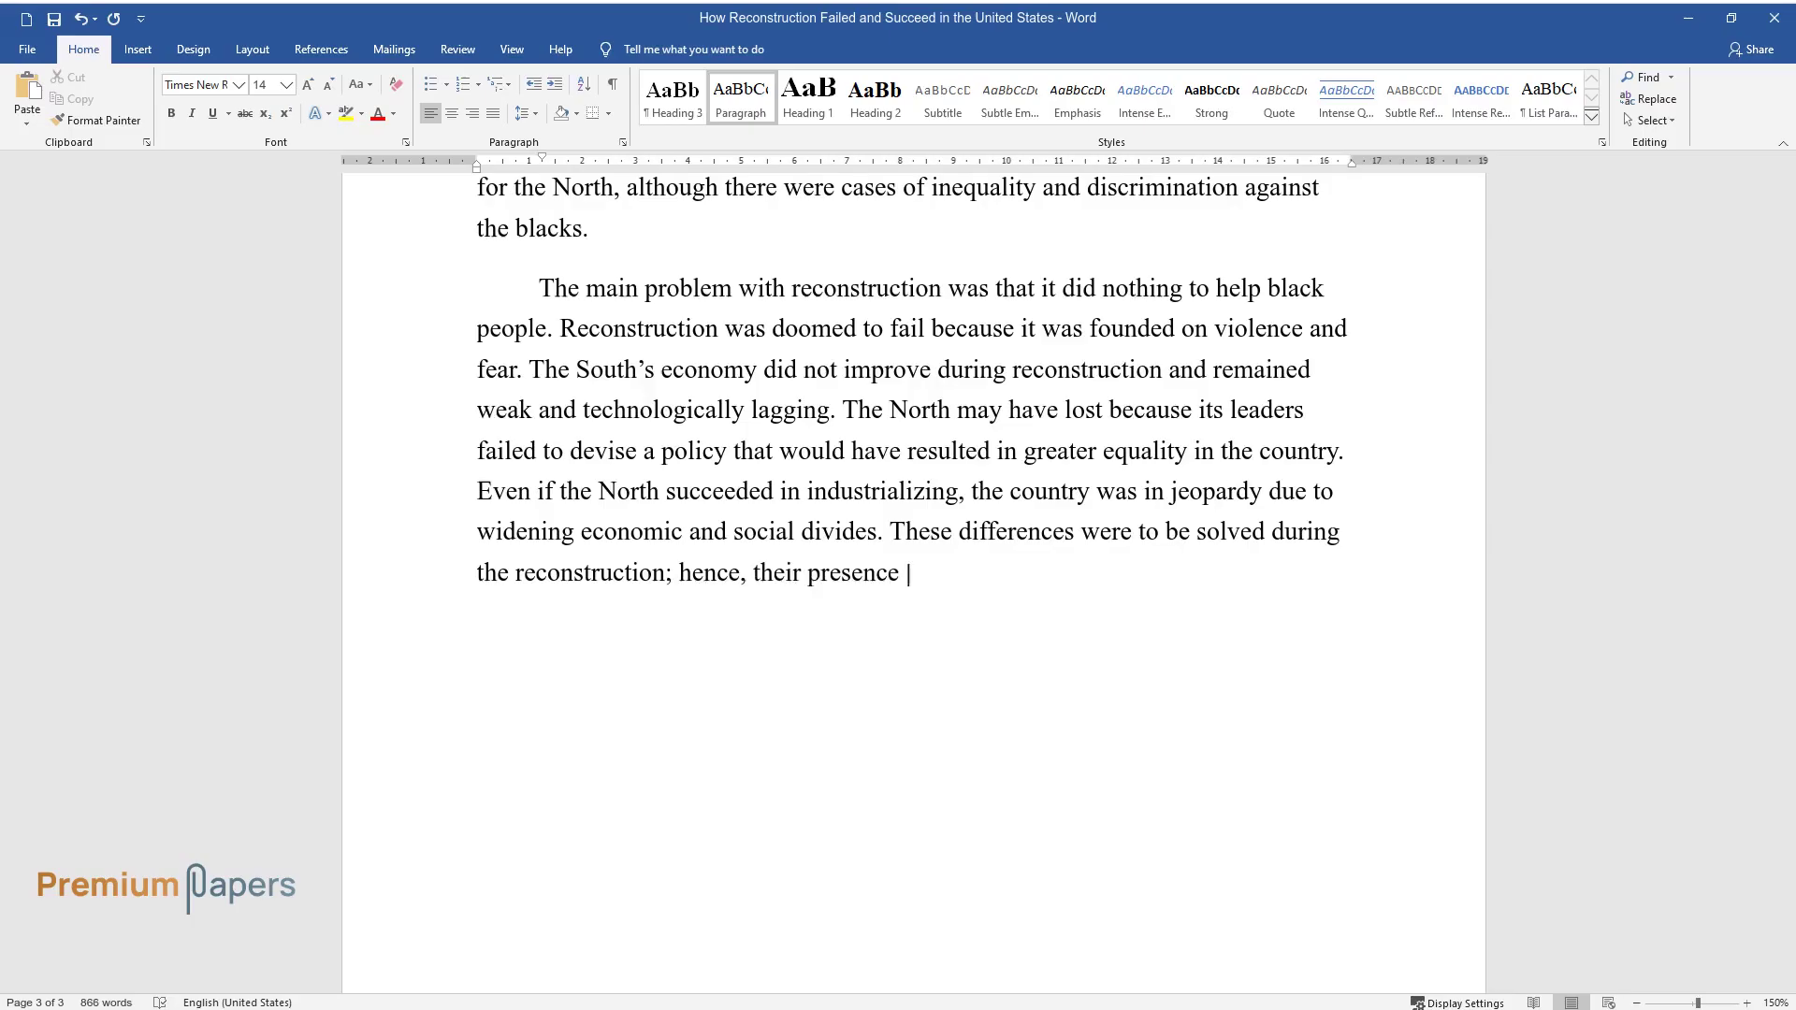
type("in the following years demonstrate")
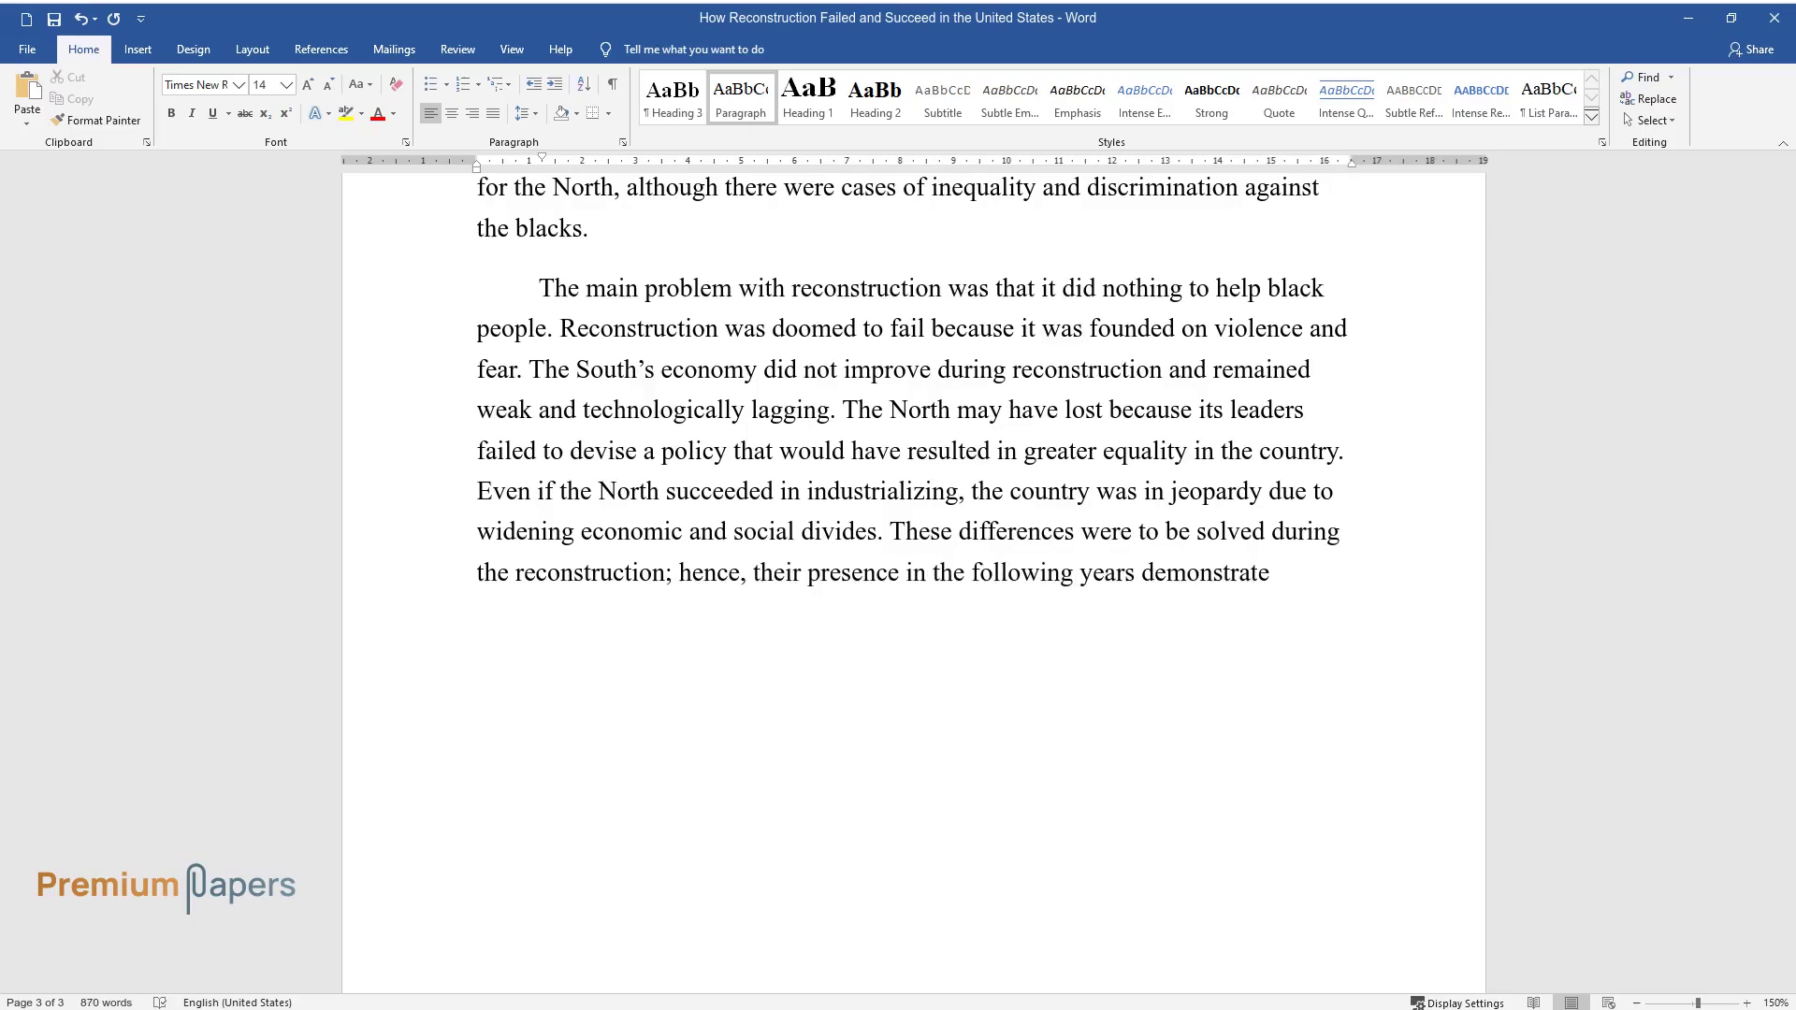
type("d failure. By 1877, every former")
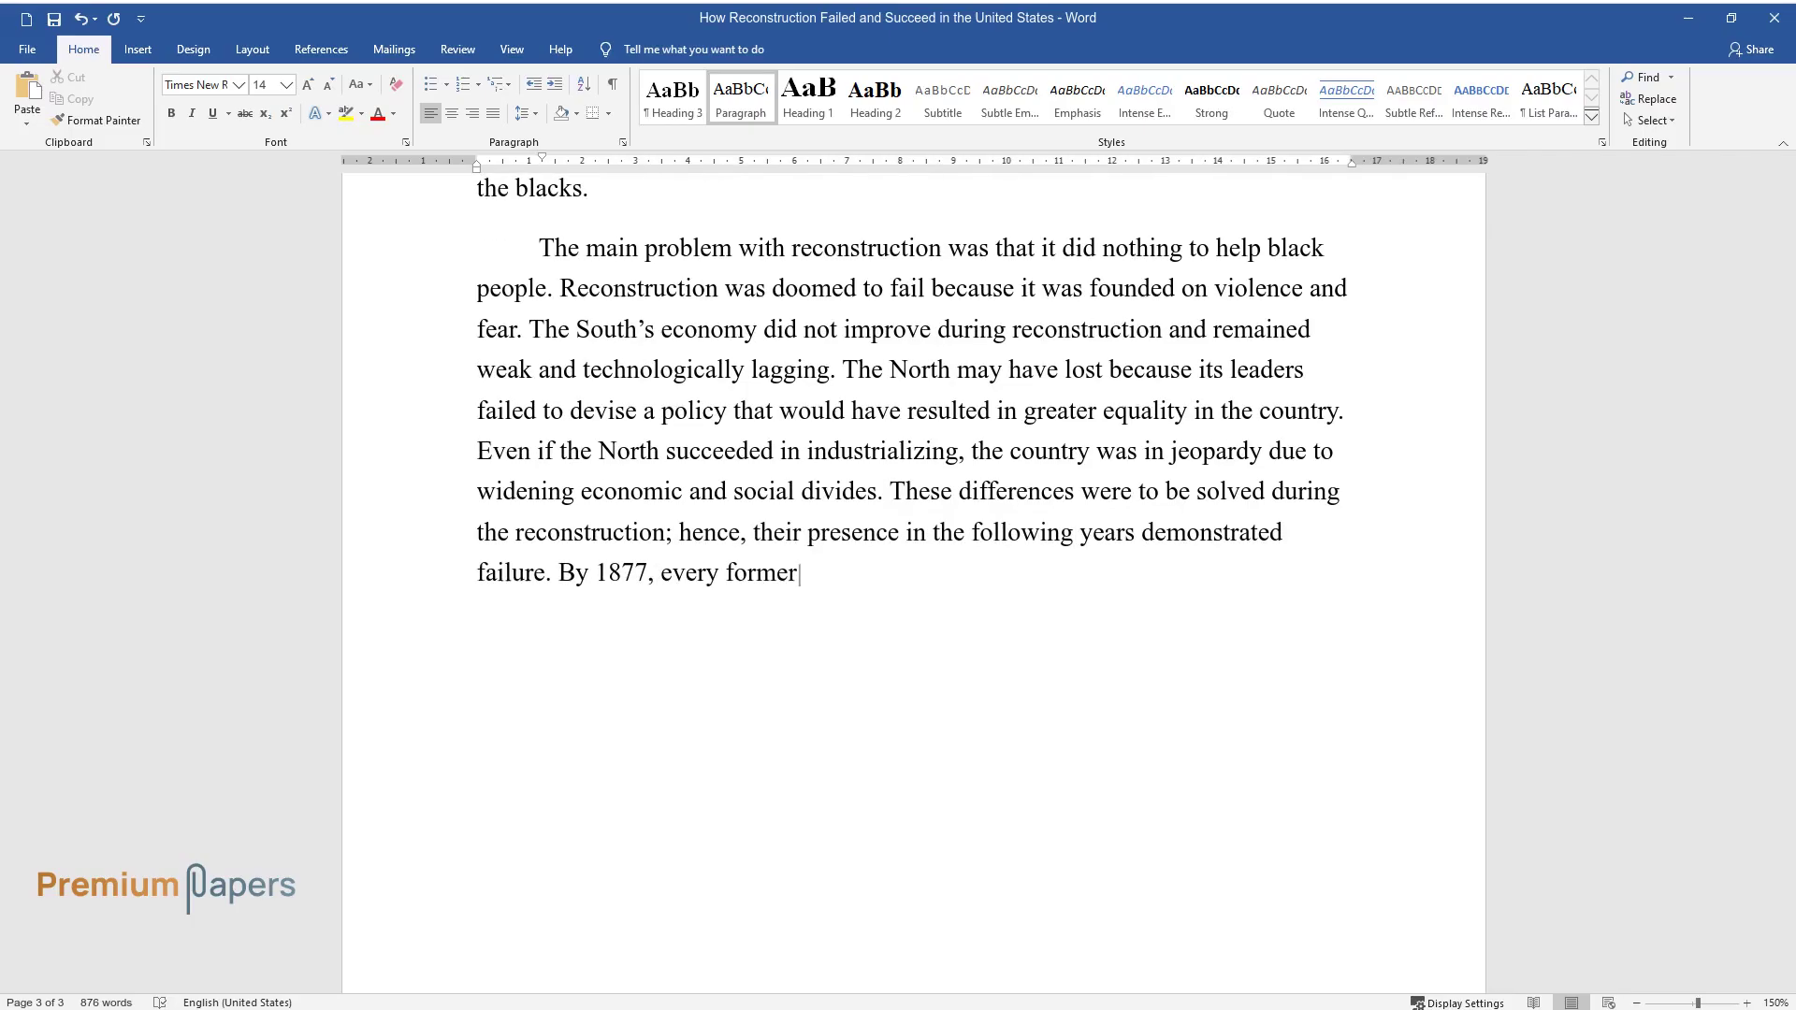
type(" Confederate state had reaffirmed ")
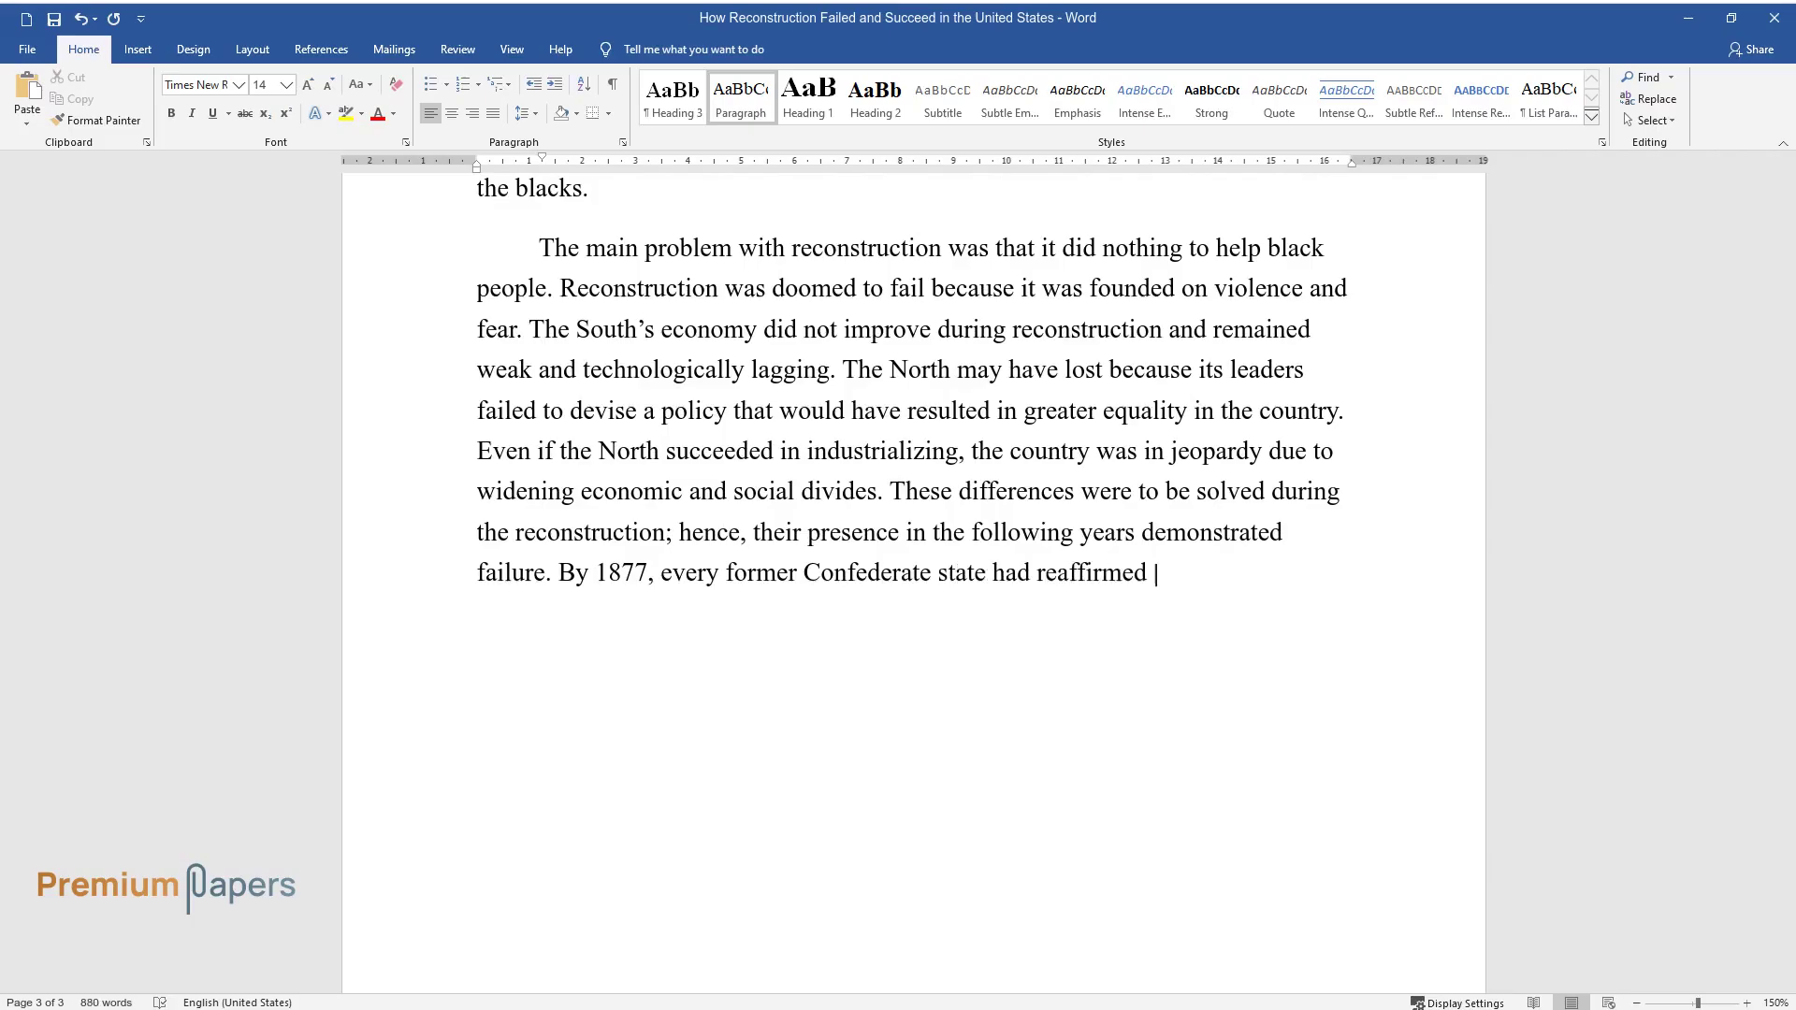
type("their allegiance to the US federal governm")
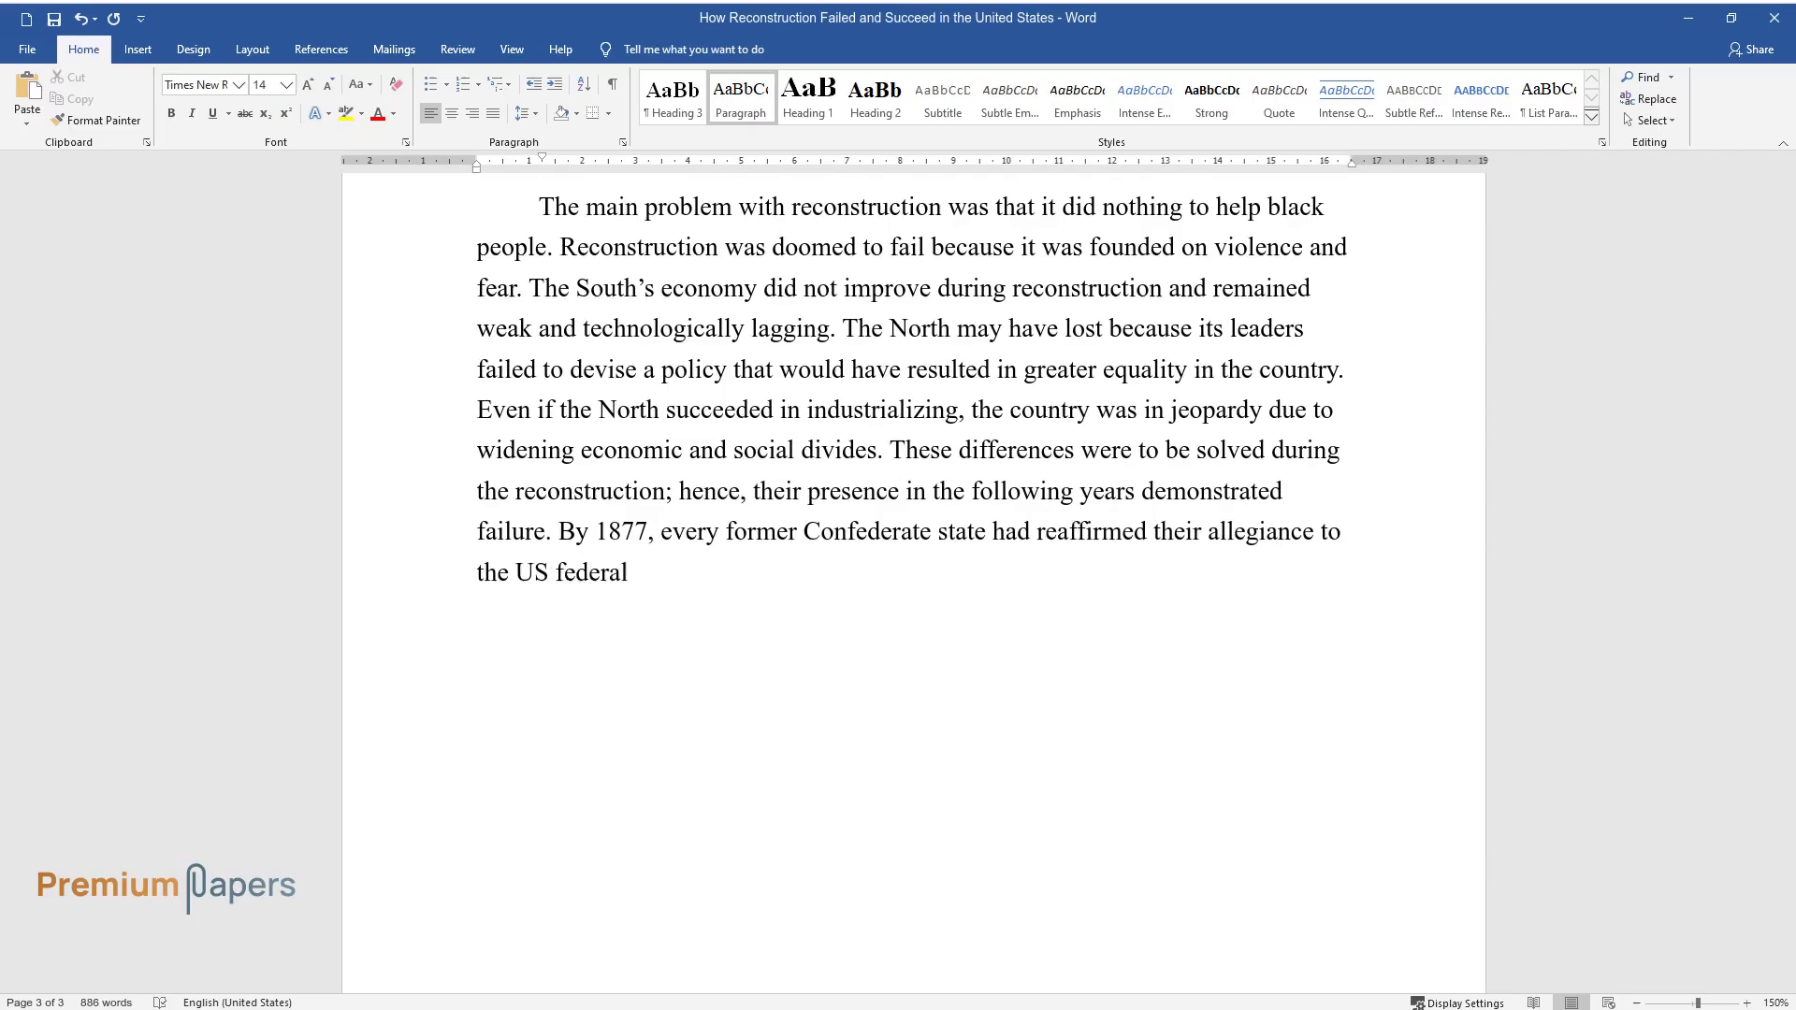
type("ent, adopted new constitu")
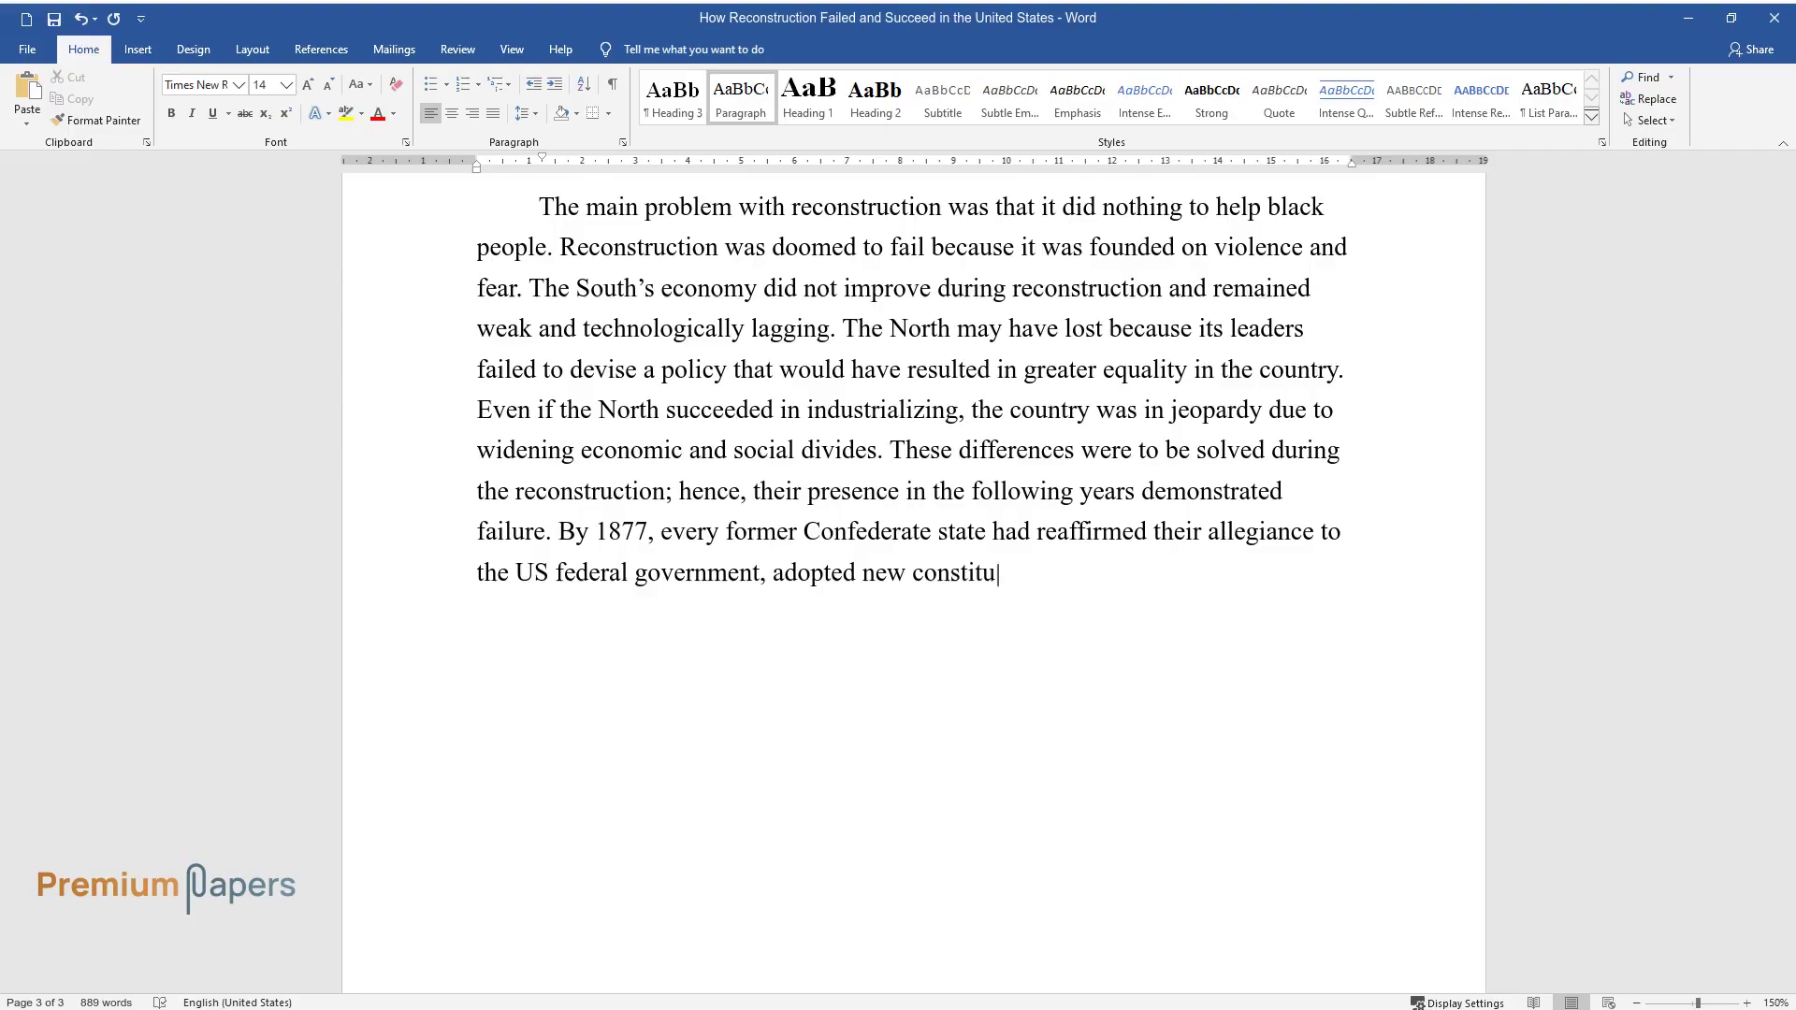
type("tions, and ratified the Thirteent")
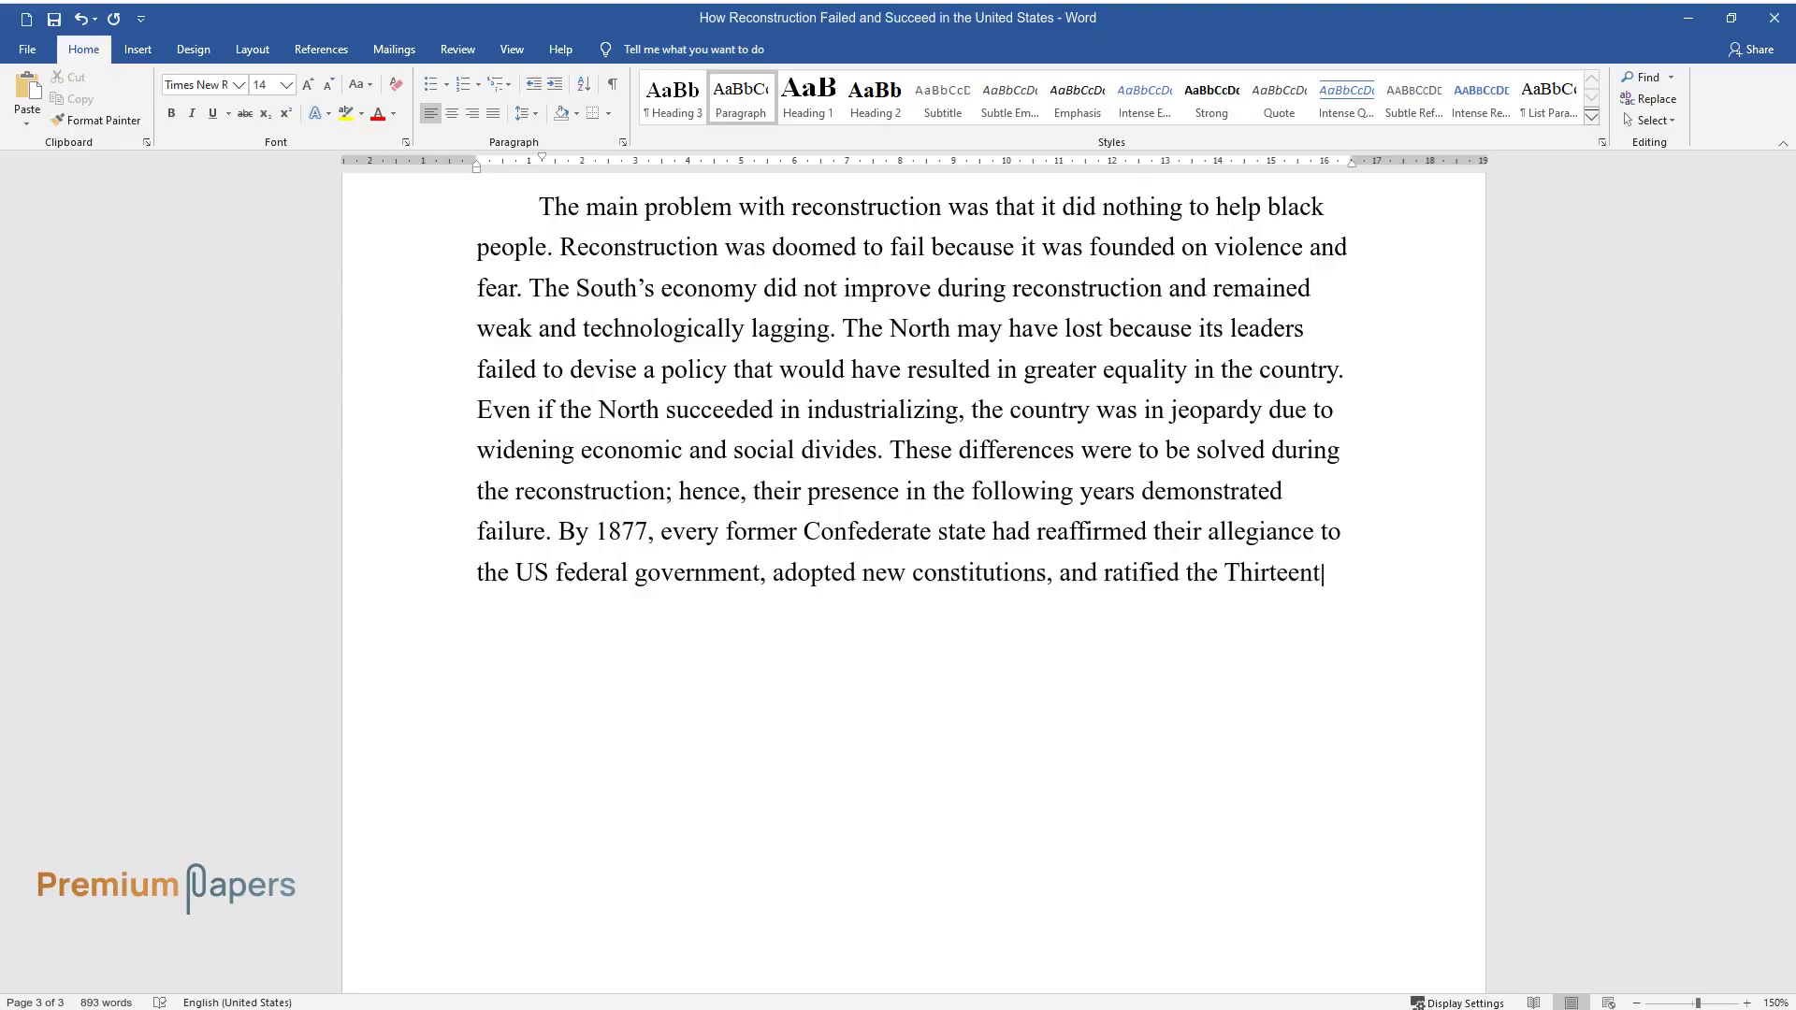
type("h, Fourteenth, and Fifteenth Amend")
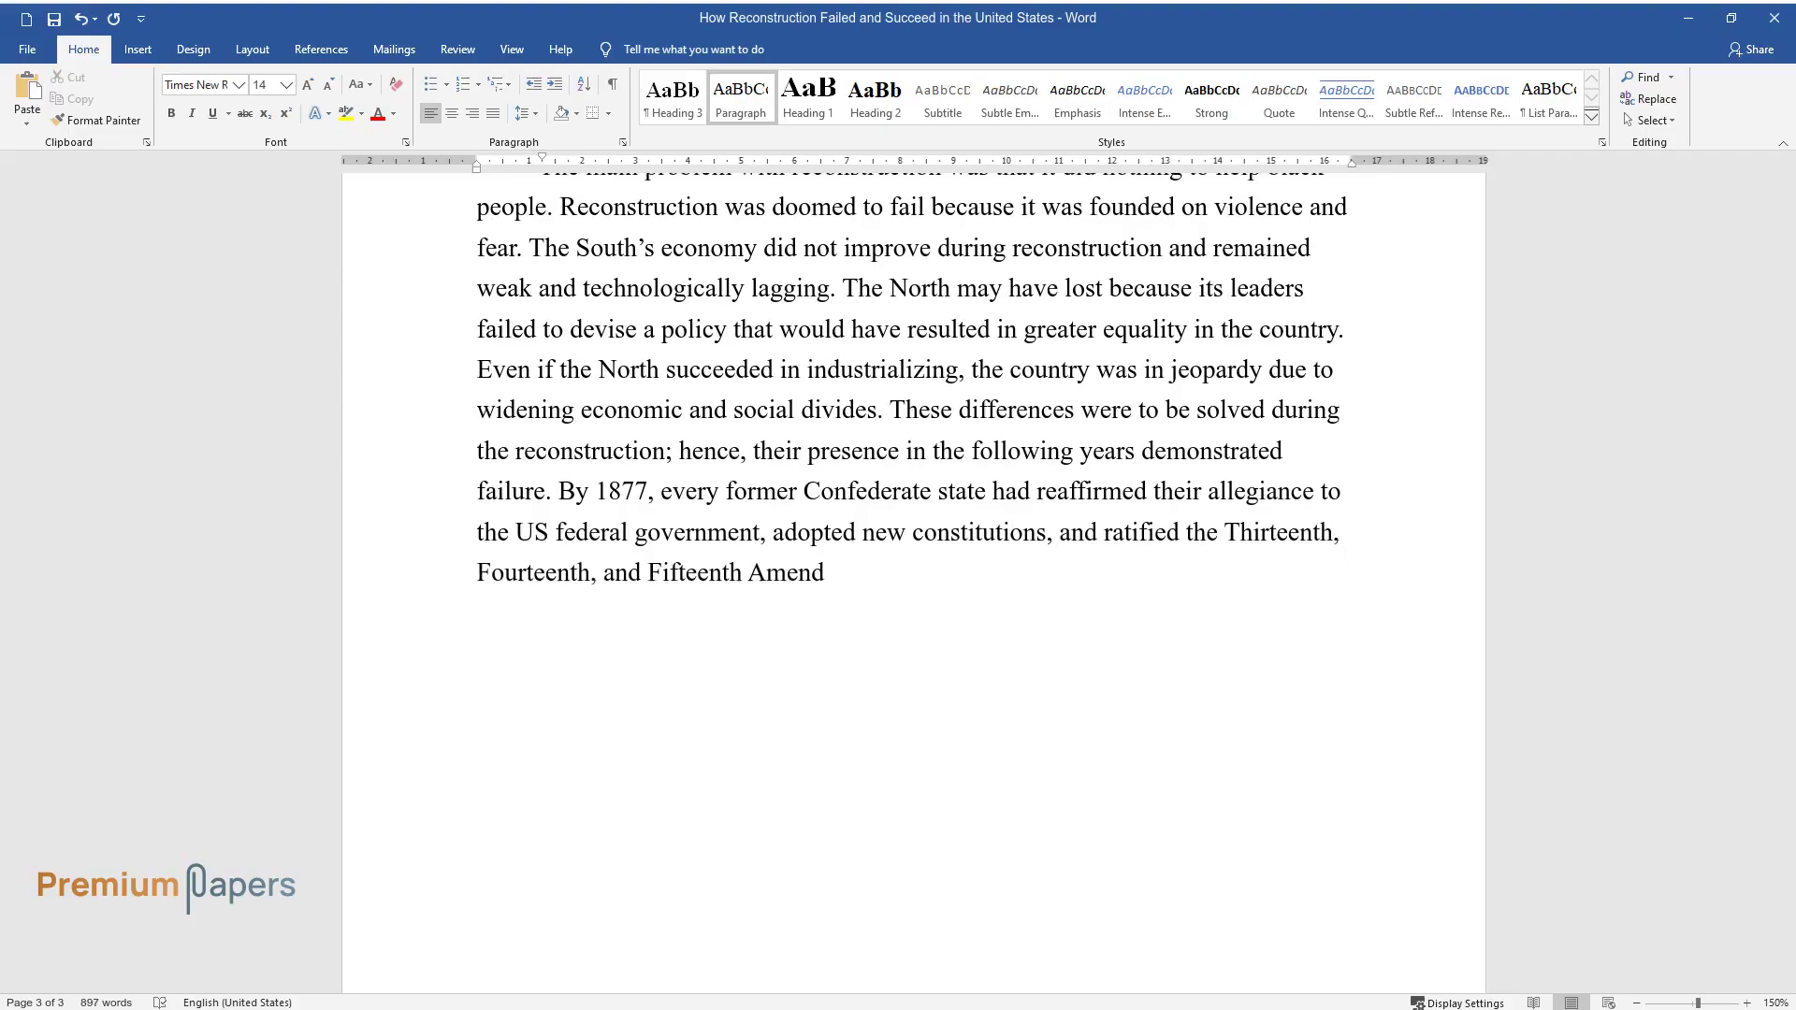
type("ments. Reconstruction efforts aid")
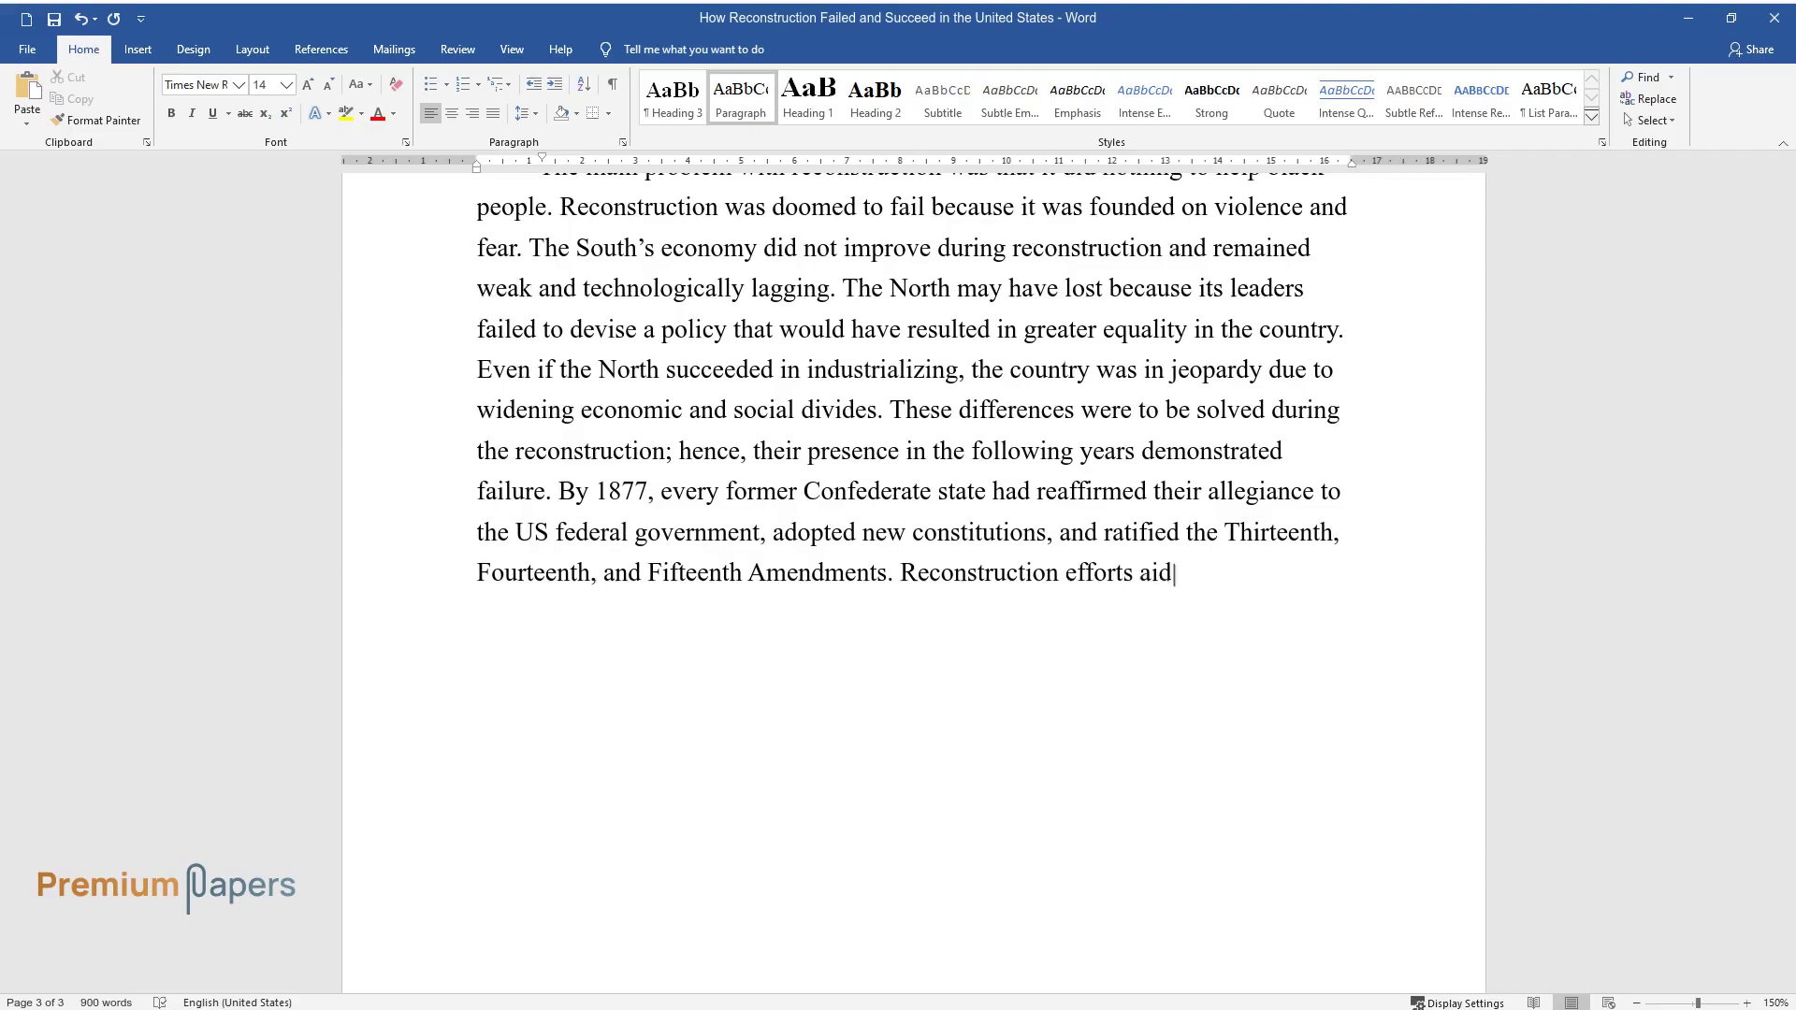
type("ed the US in rega")
type("ining its unity. ")
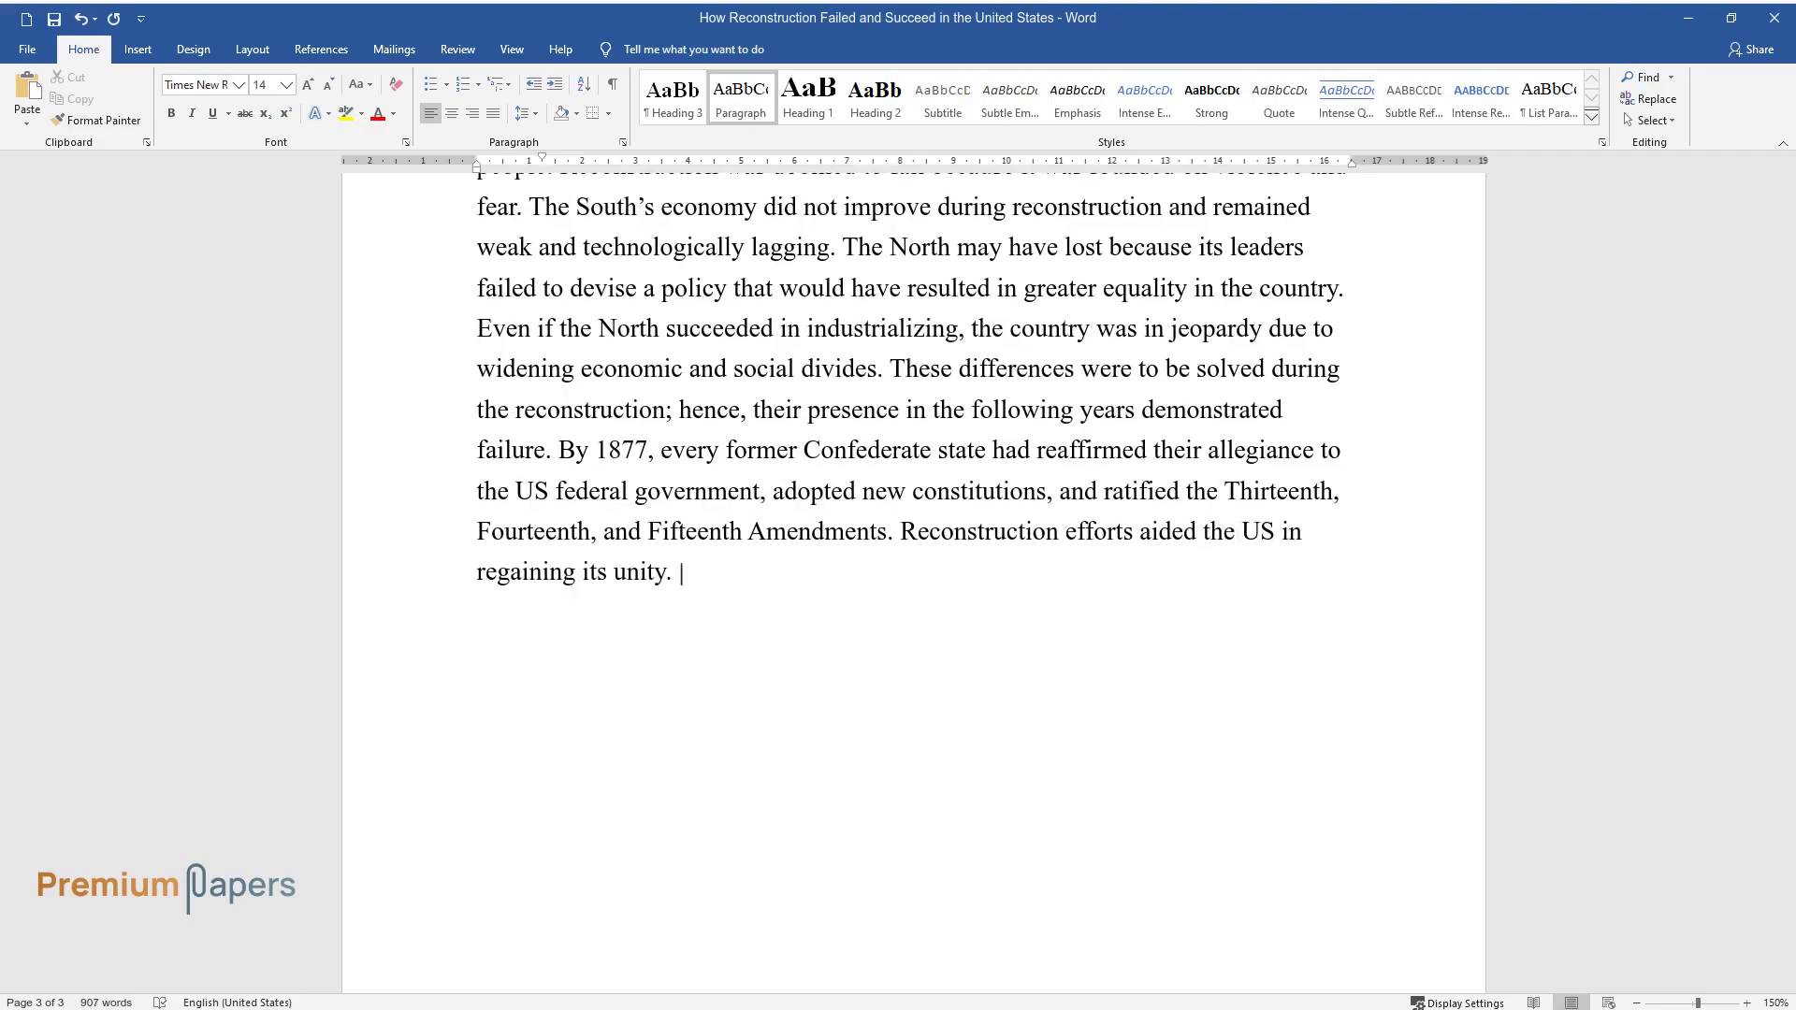
type("The long-running debate between f")
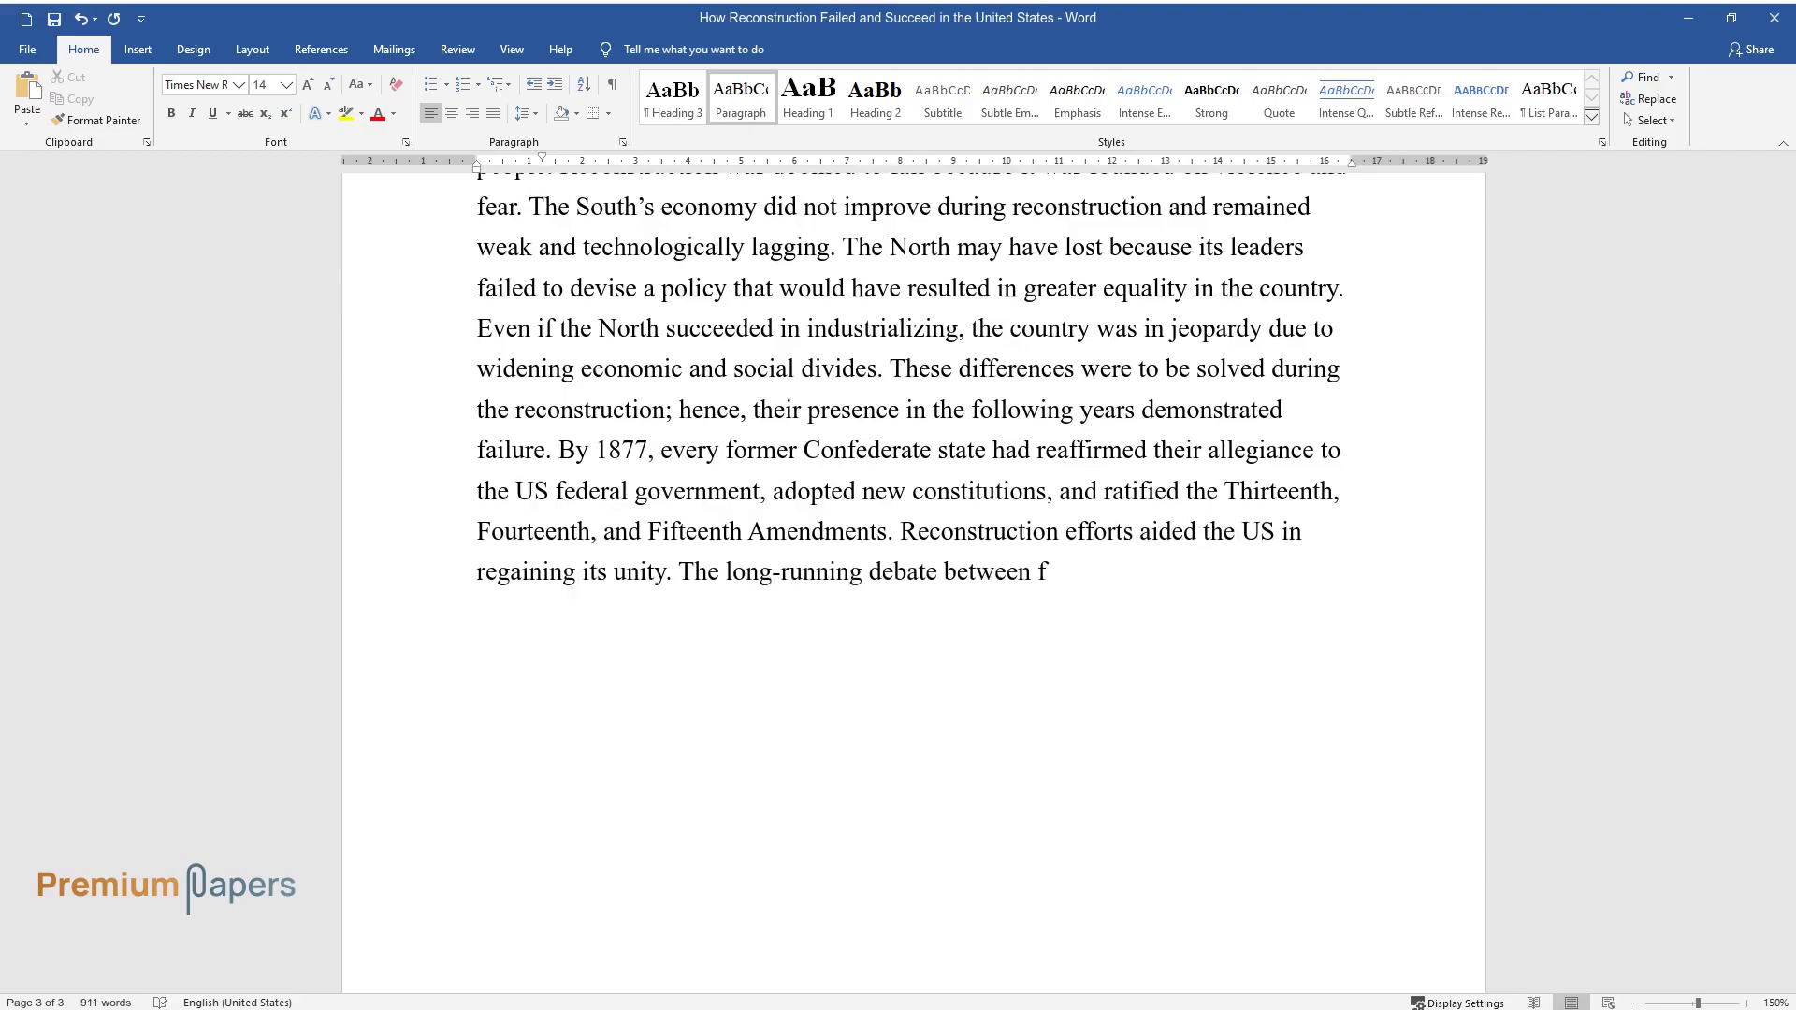
type("ederalism and st")
type("a")
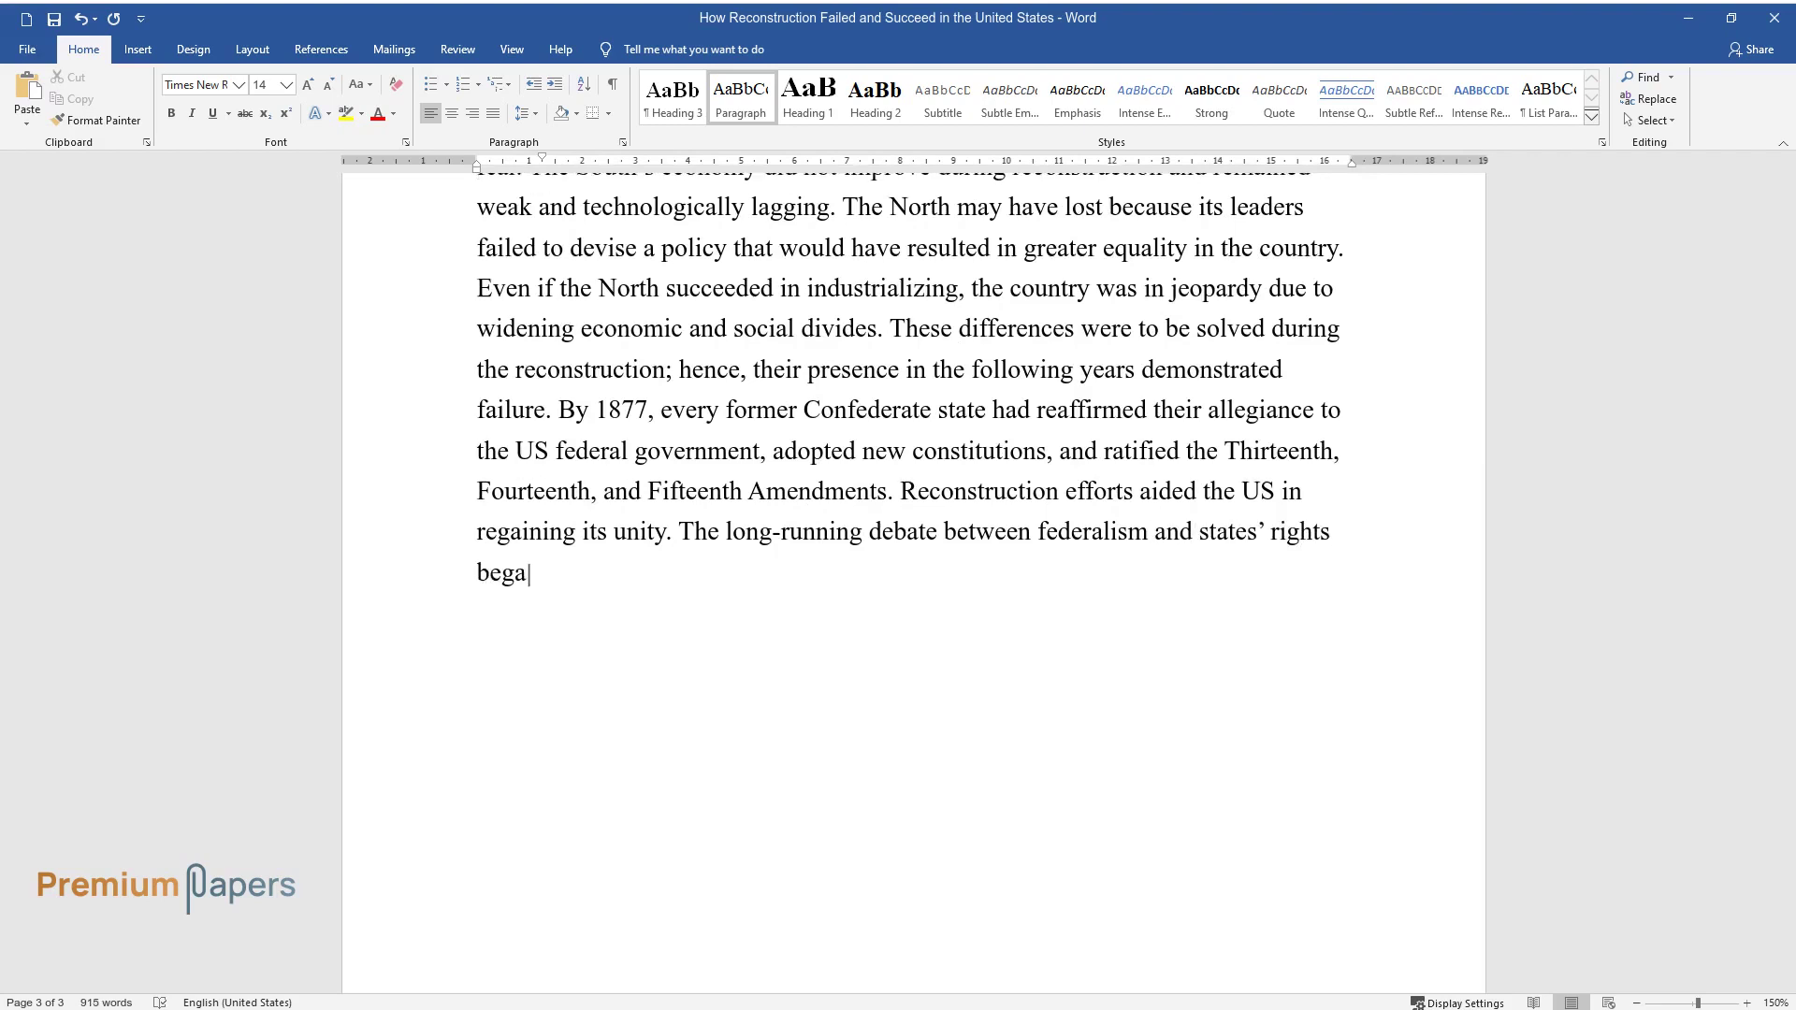
type("tes' rights began in the 1790s and was finally set")
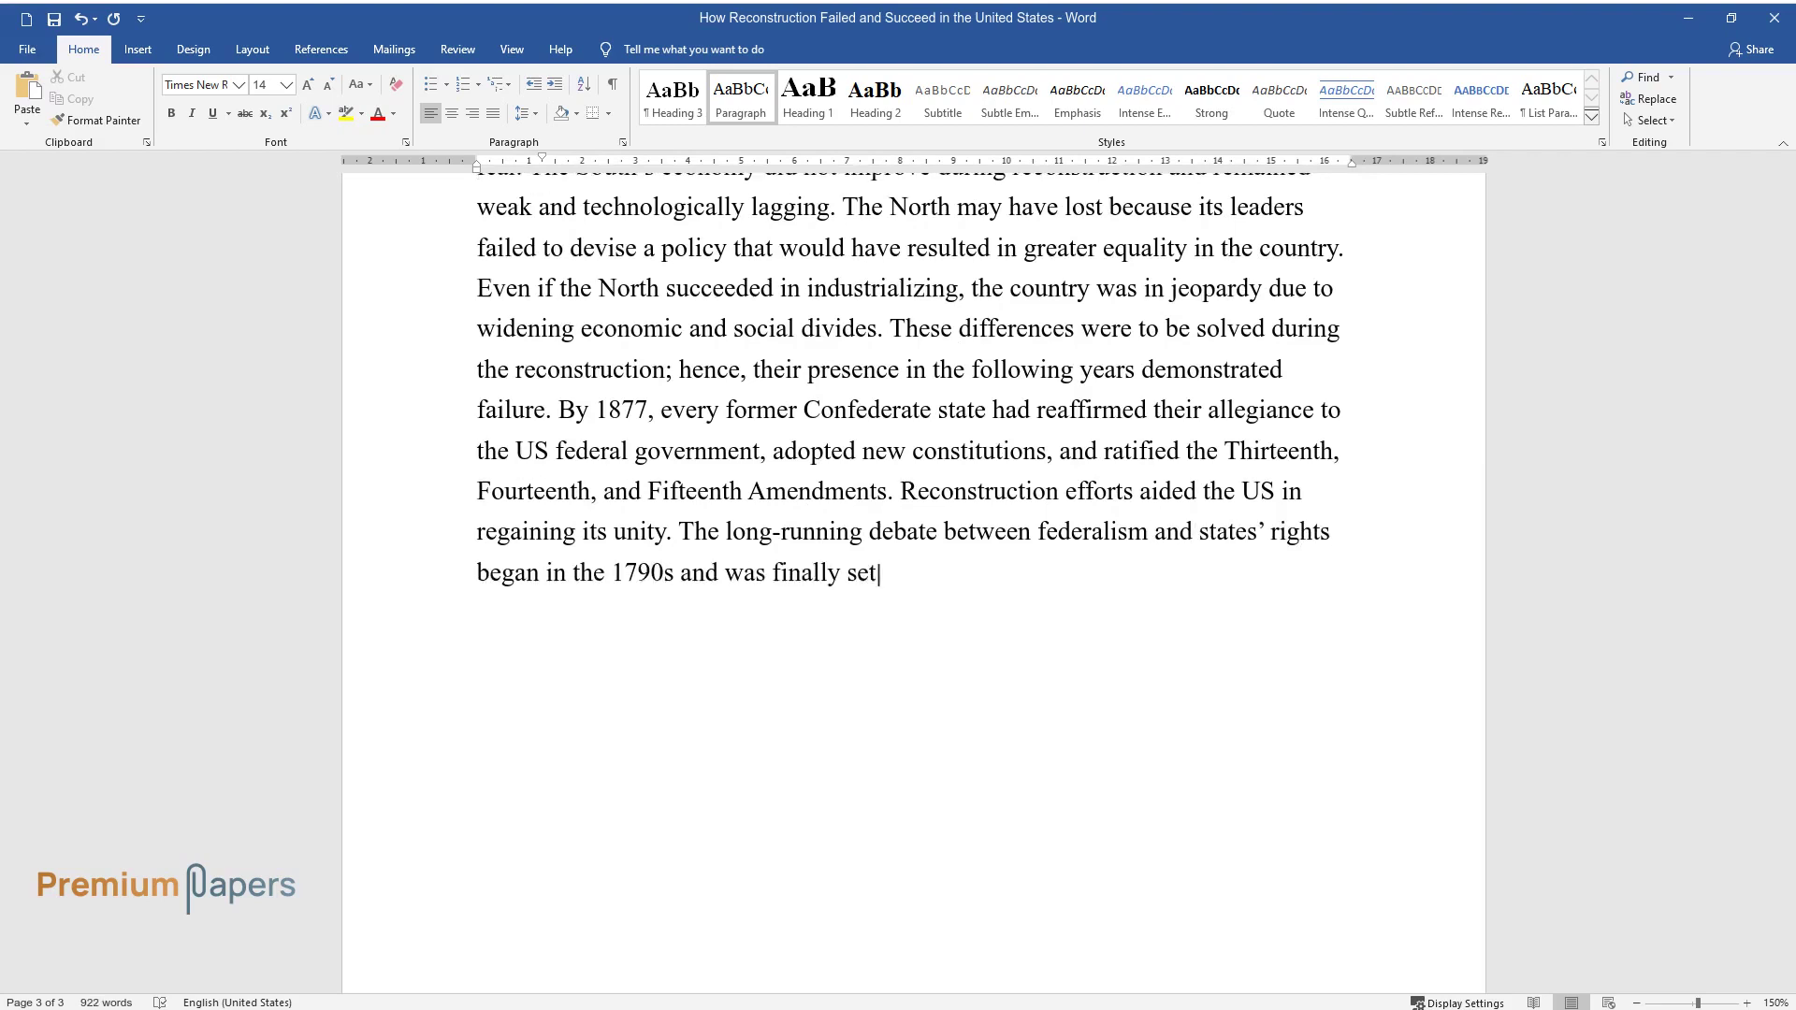
type("tled during Reconstruction.")
Write the 'Finally, the reconstruction intended to protect formerly enslaved people…' paragraph through 'experienced slavery again.'
key("Return")
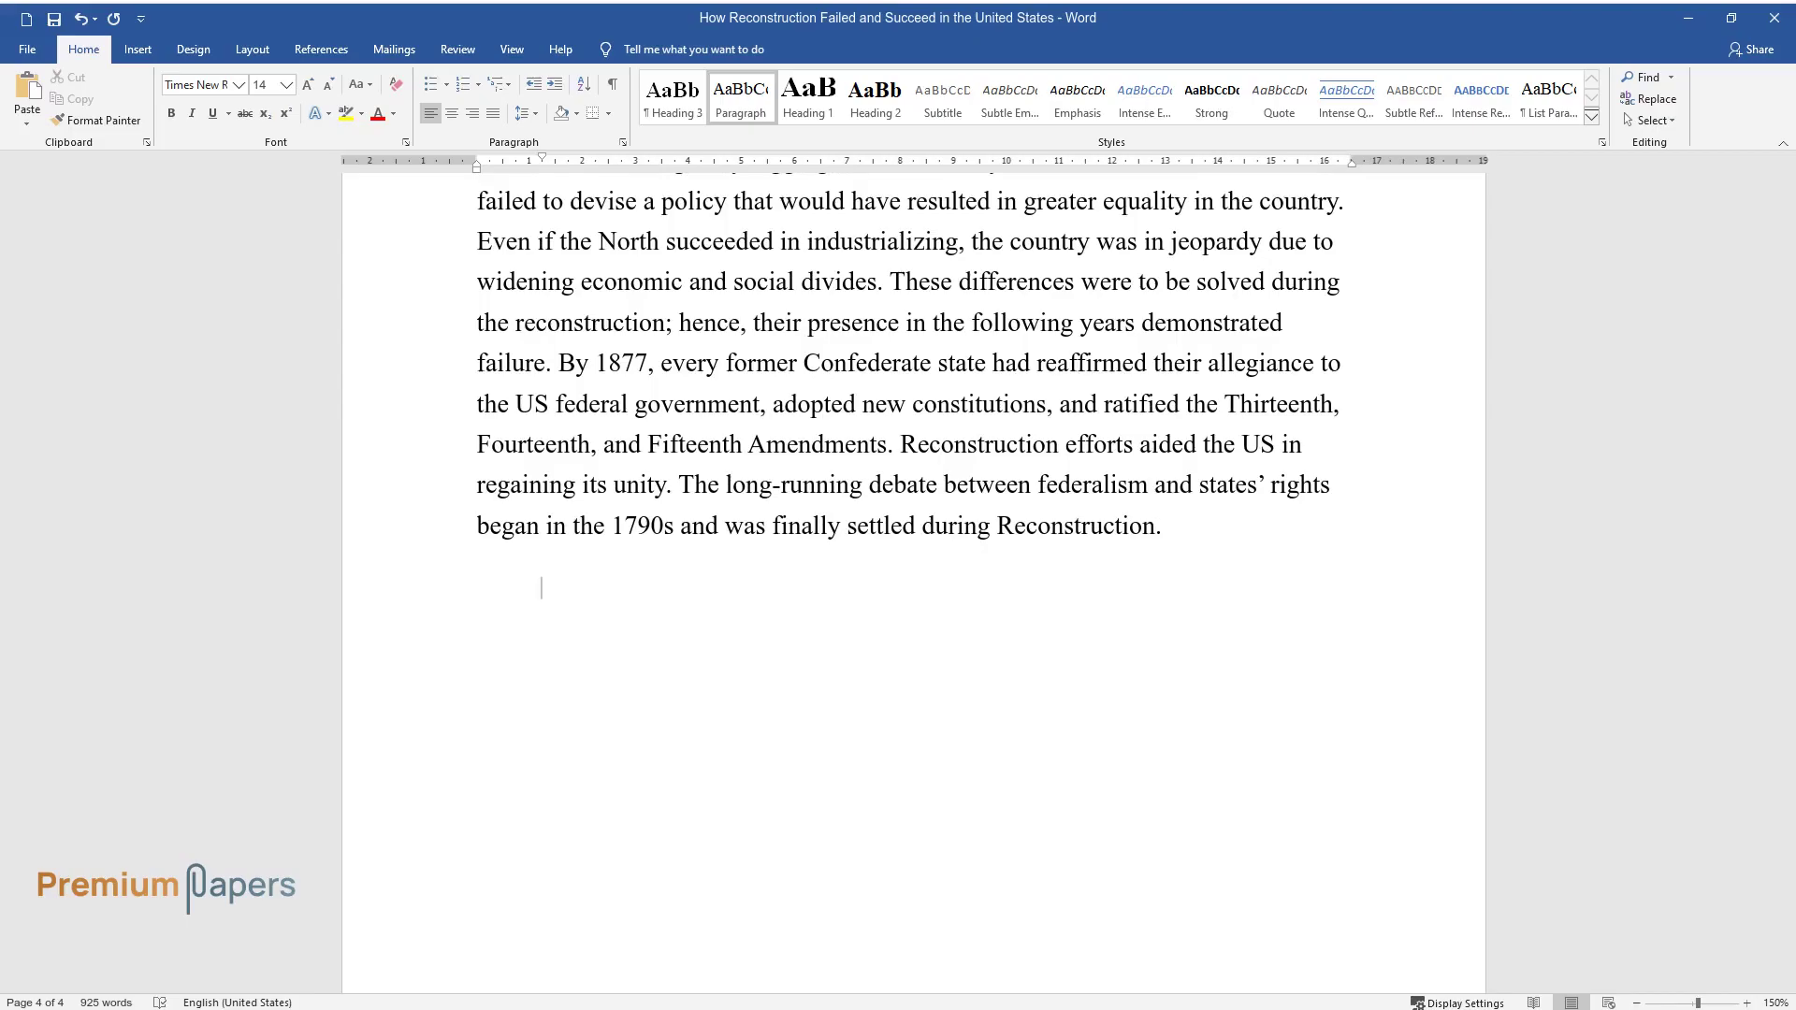
type("Finally, the ")
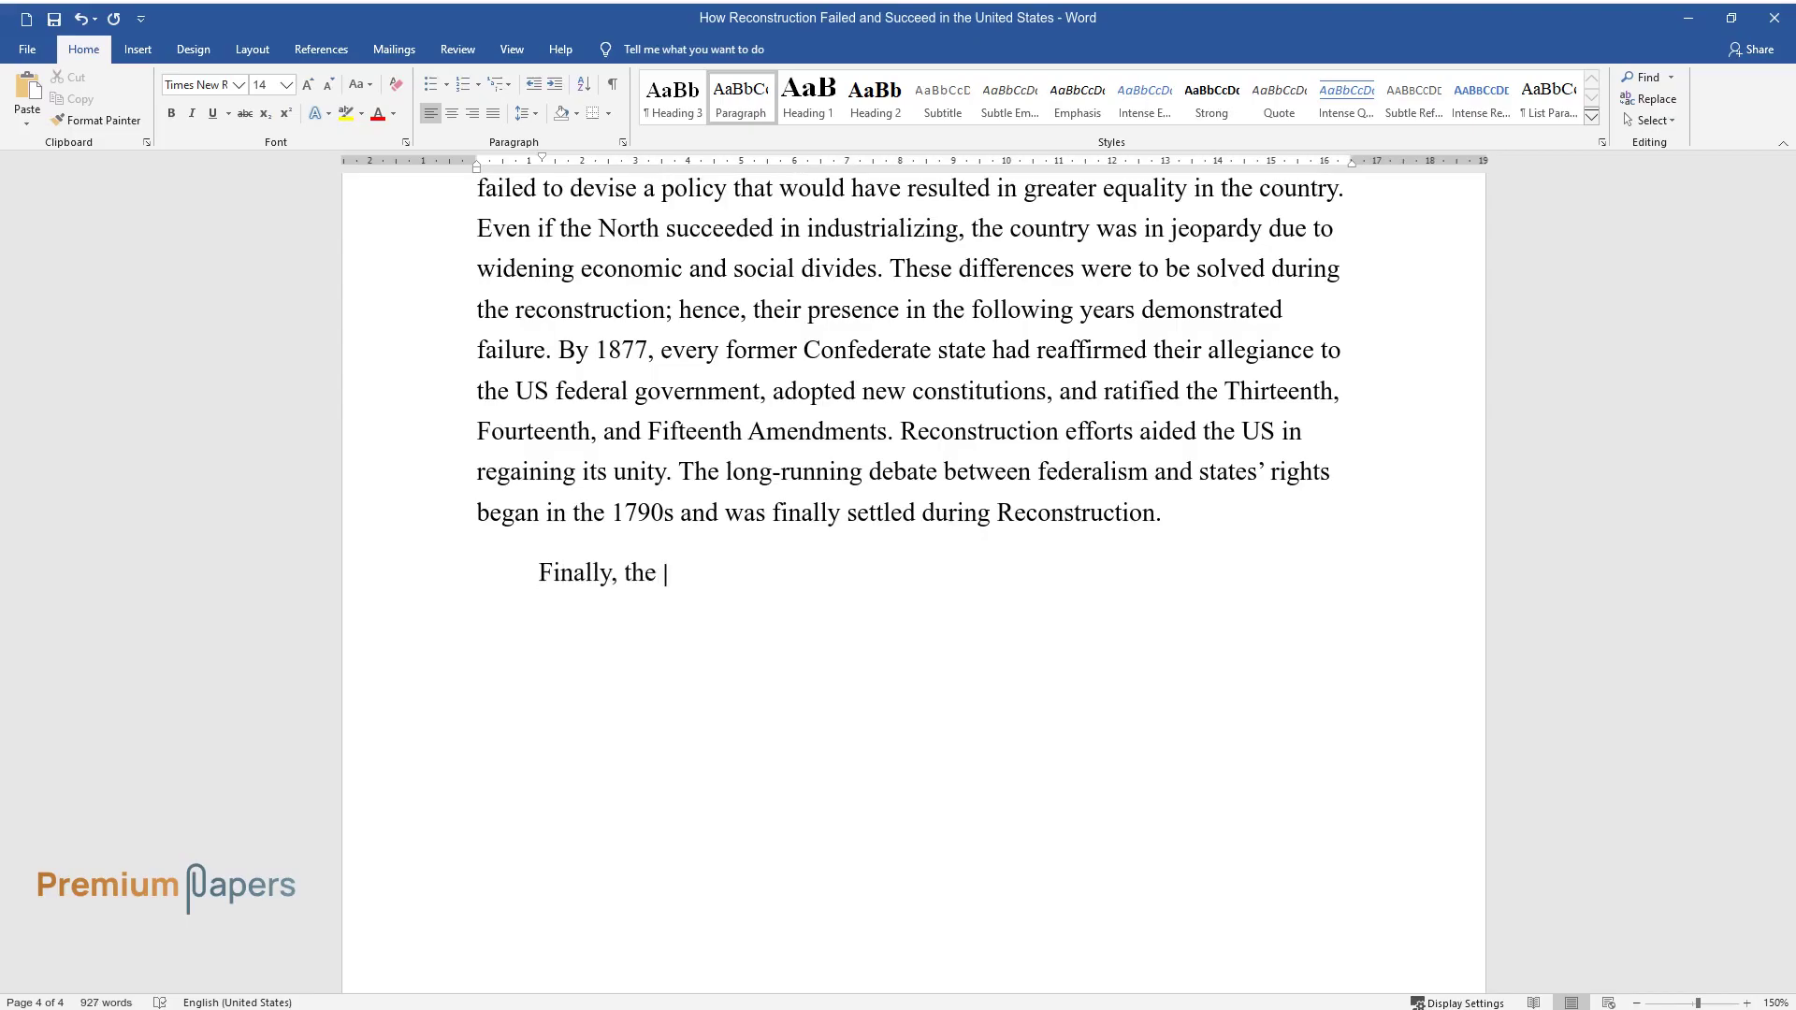
type("reconstruction intended to protect")
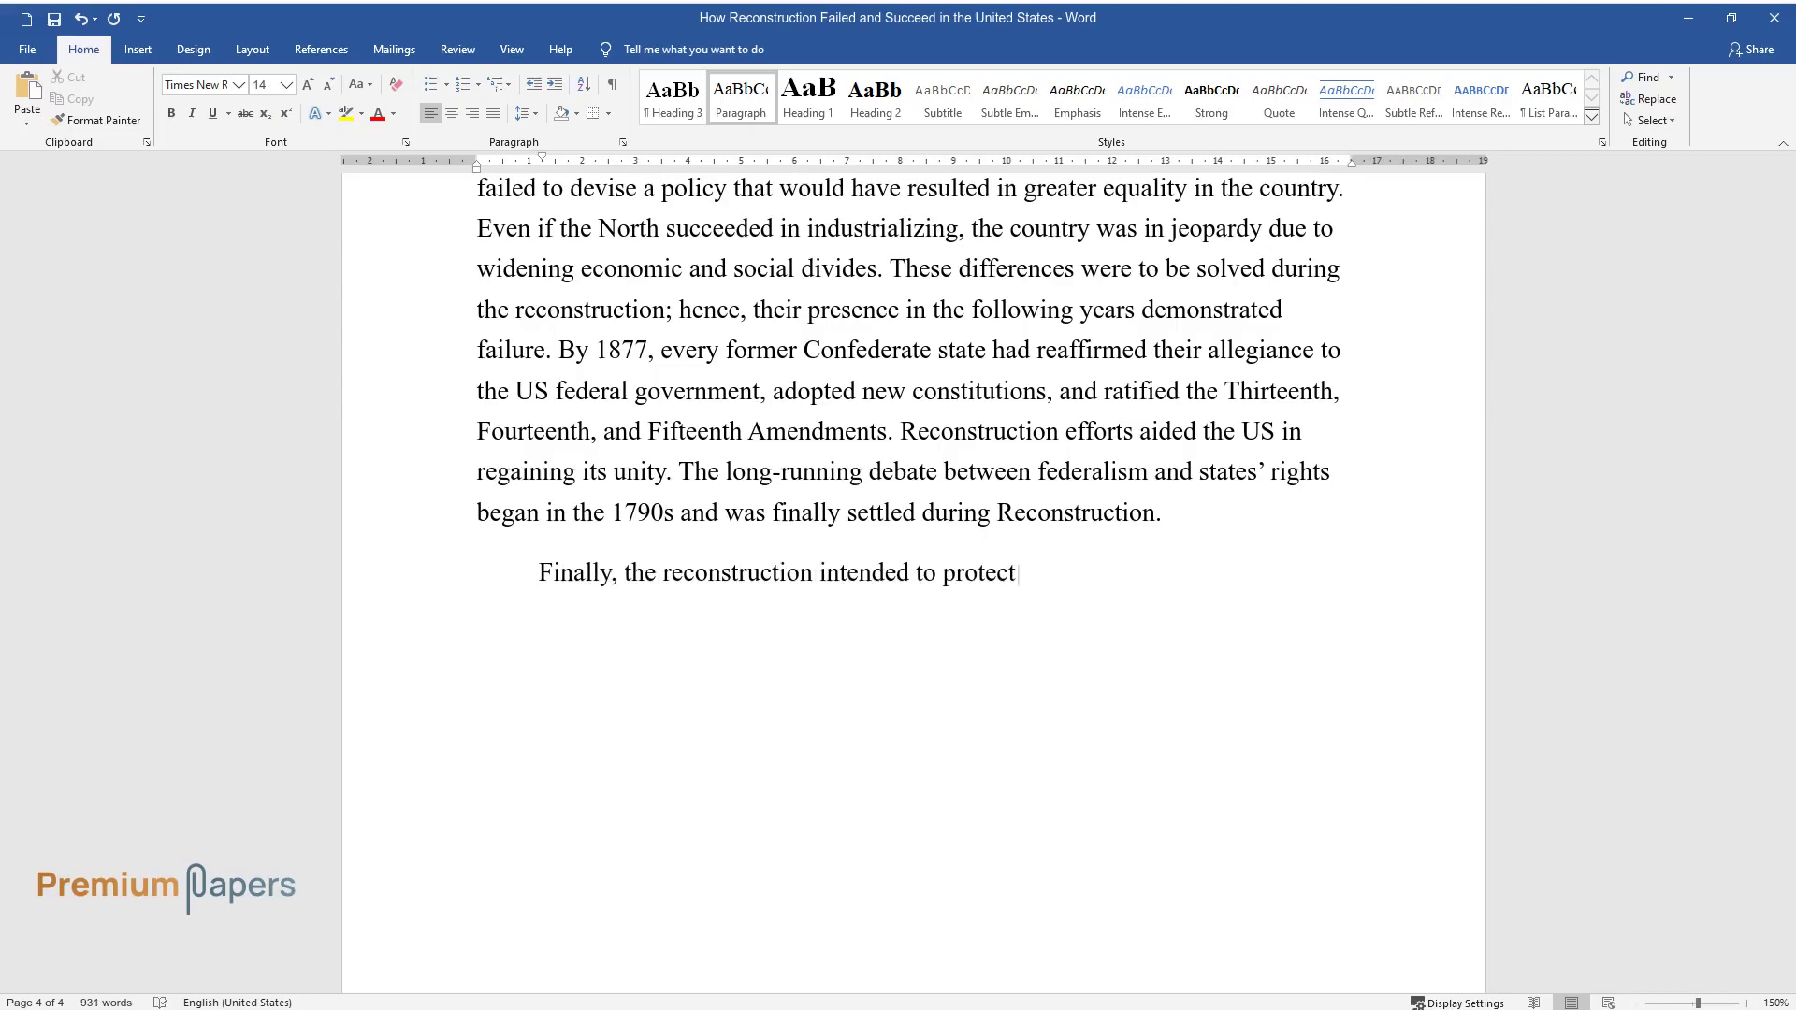
type(" formerly enslaved people from rac")
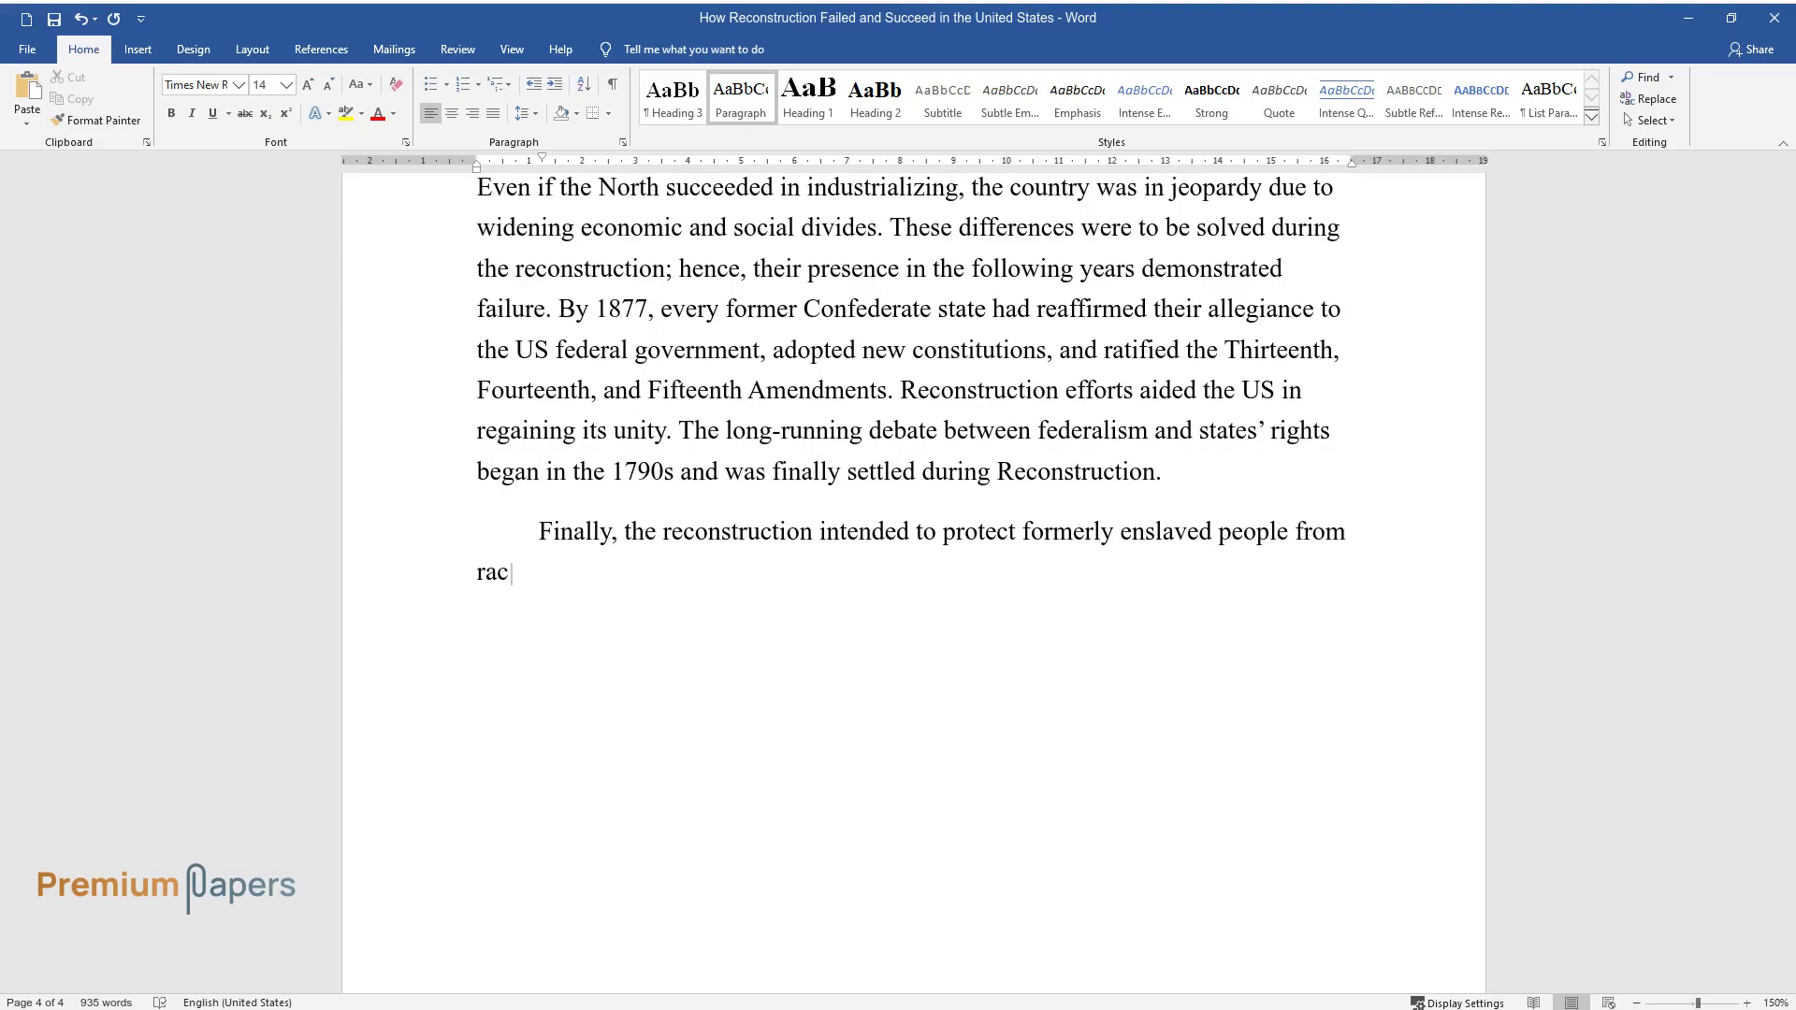
type("ism and to fundamentally alter the")
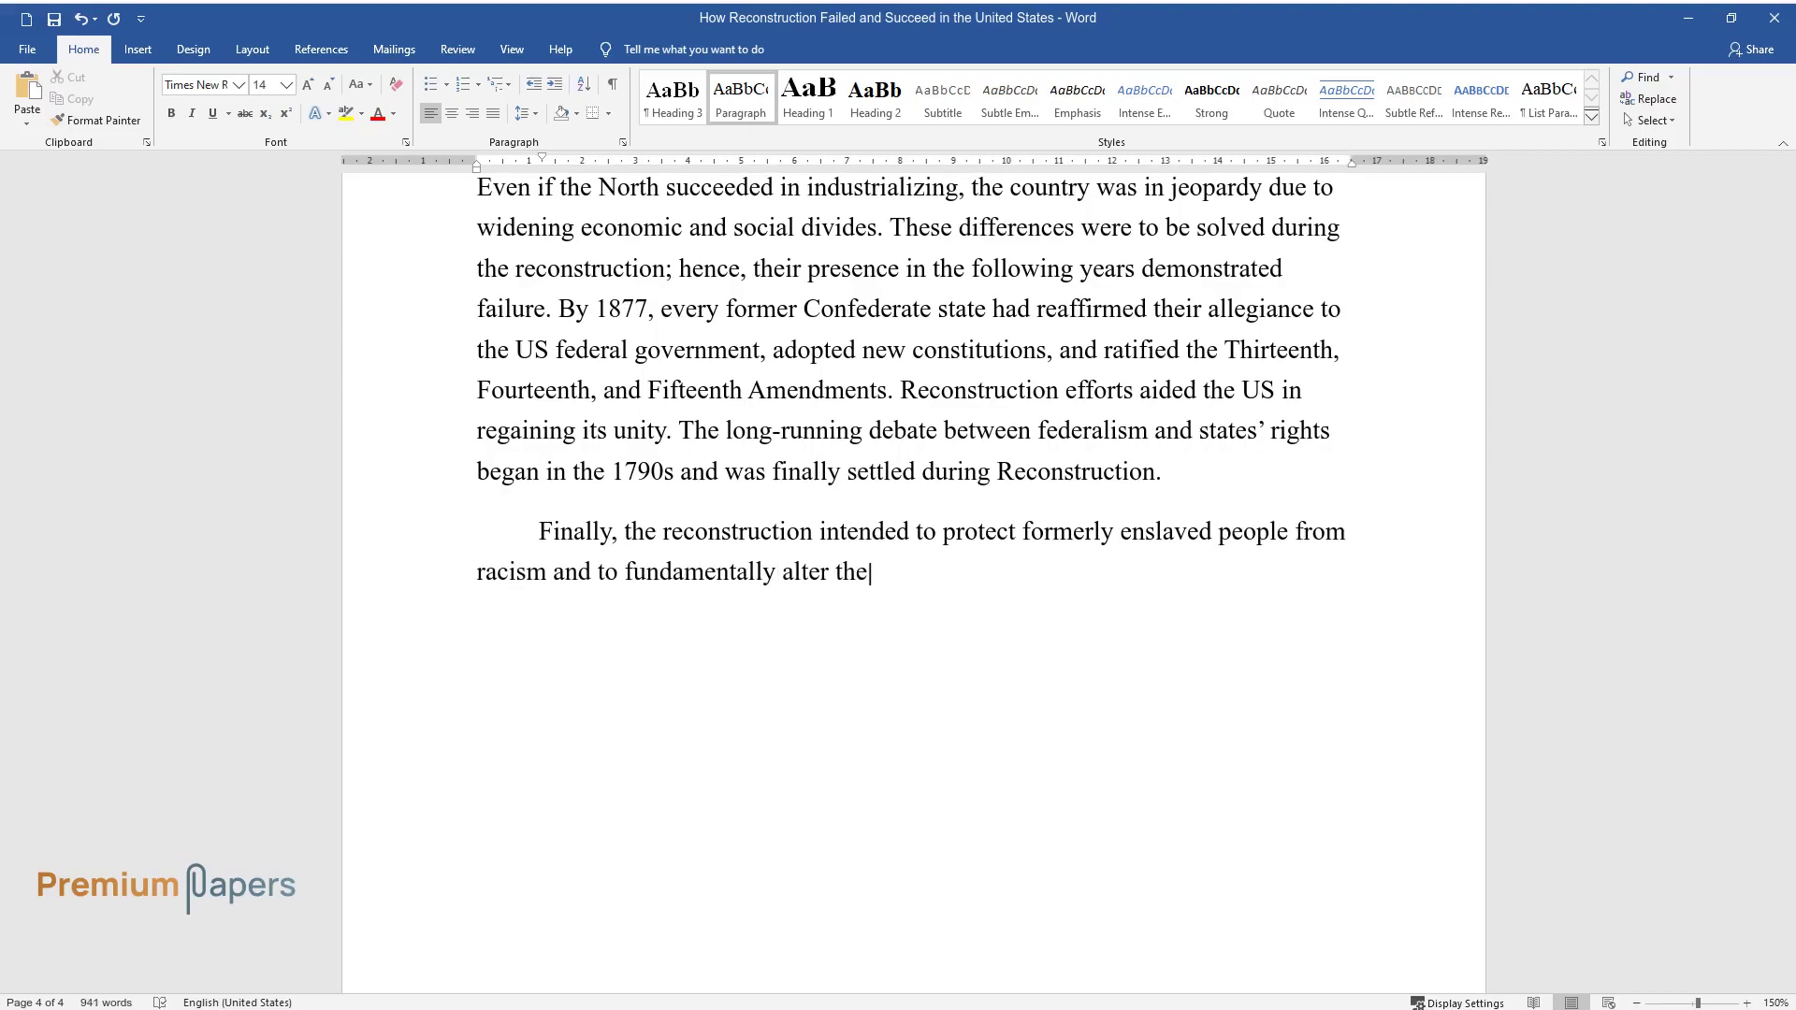
type(" social fabric of the South shorte")
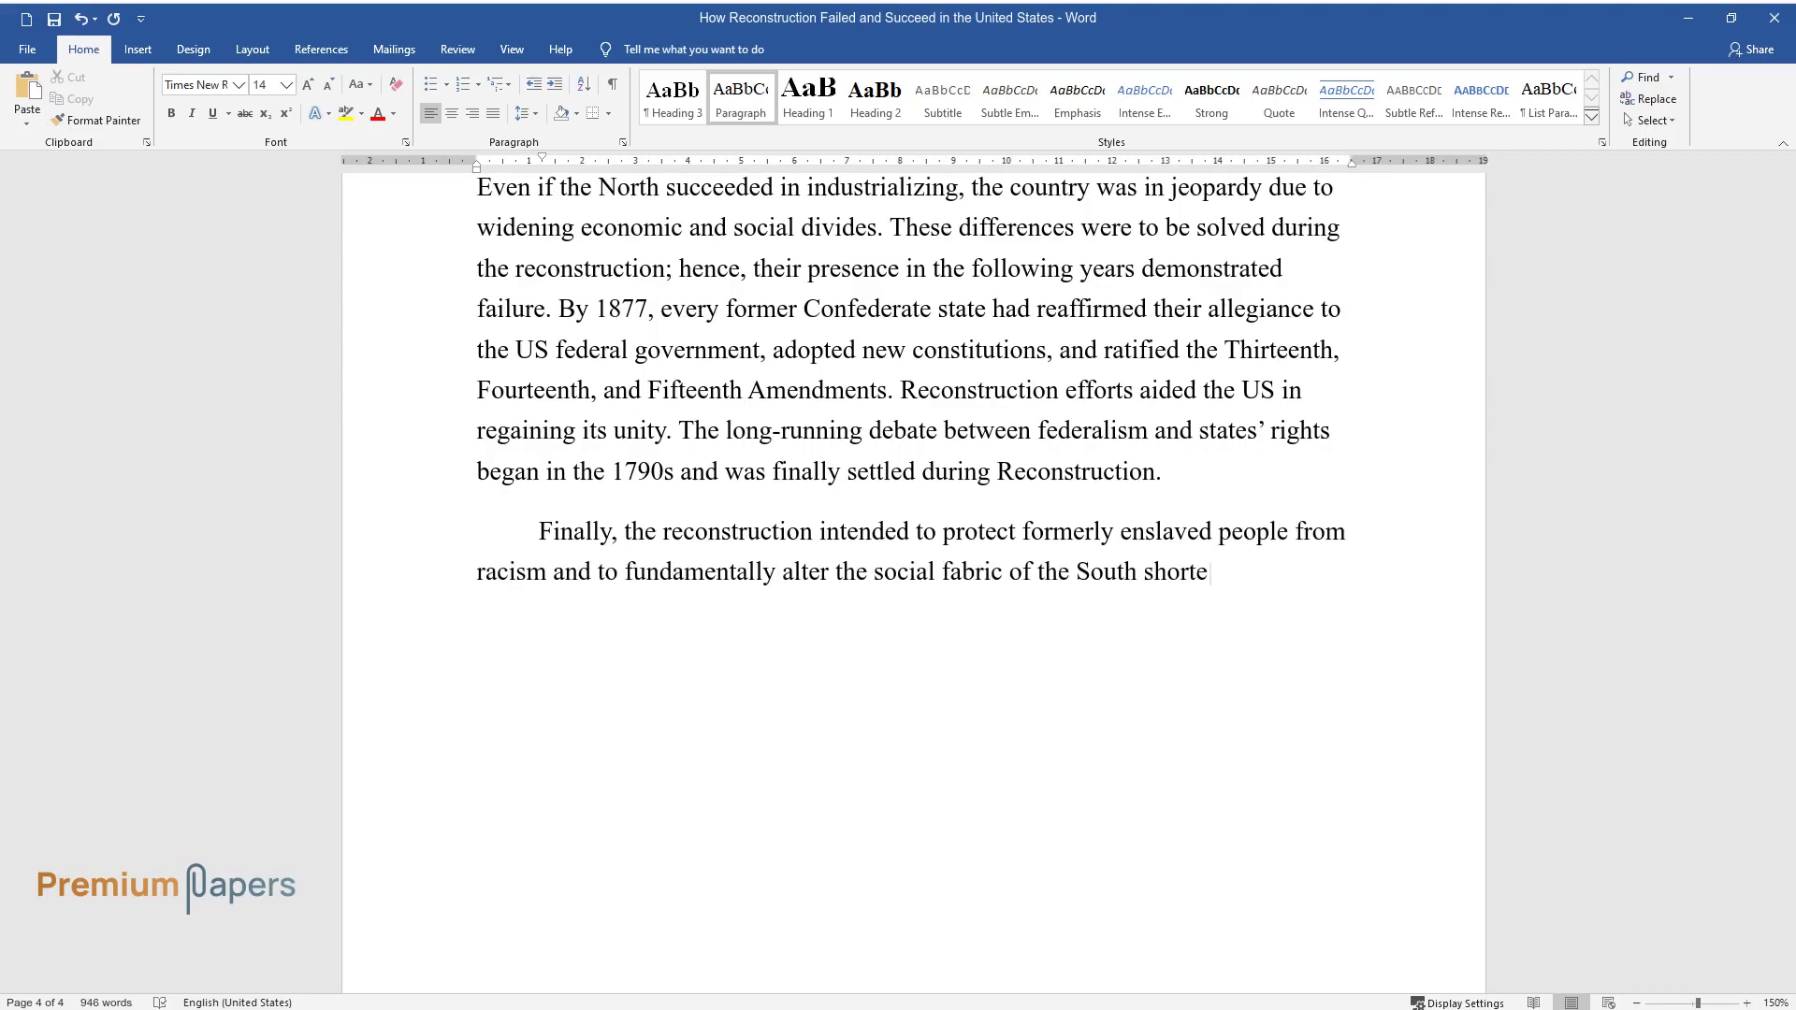
type("ned, failing to achieve its objec")
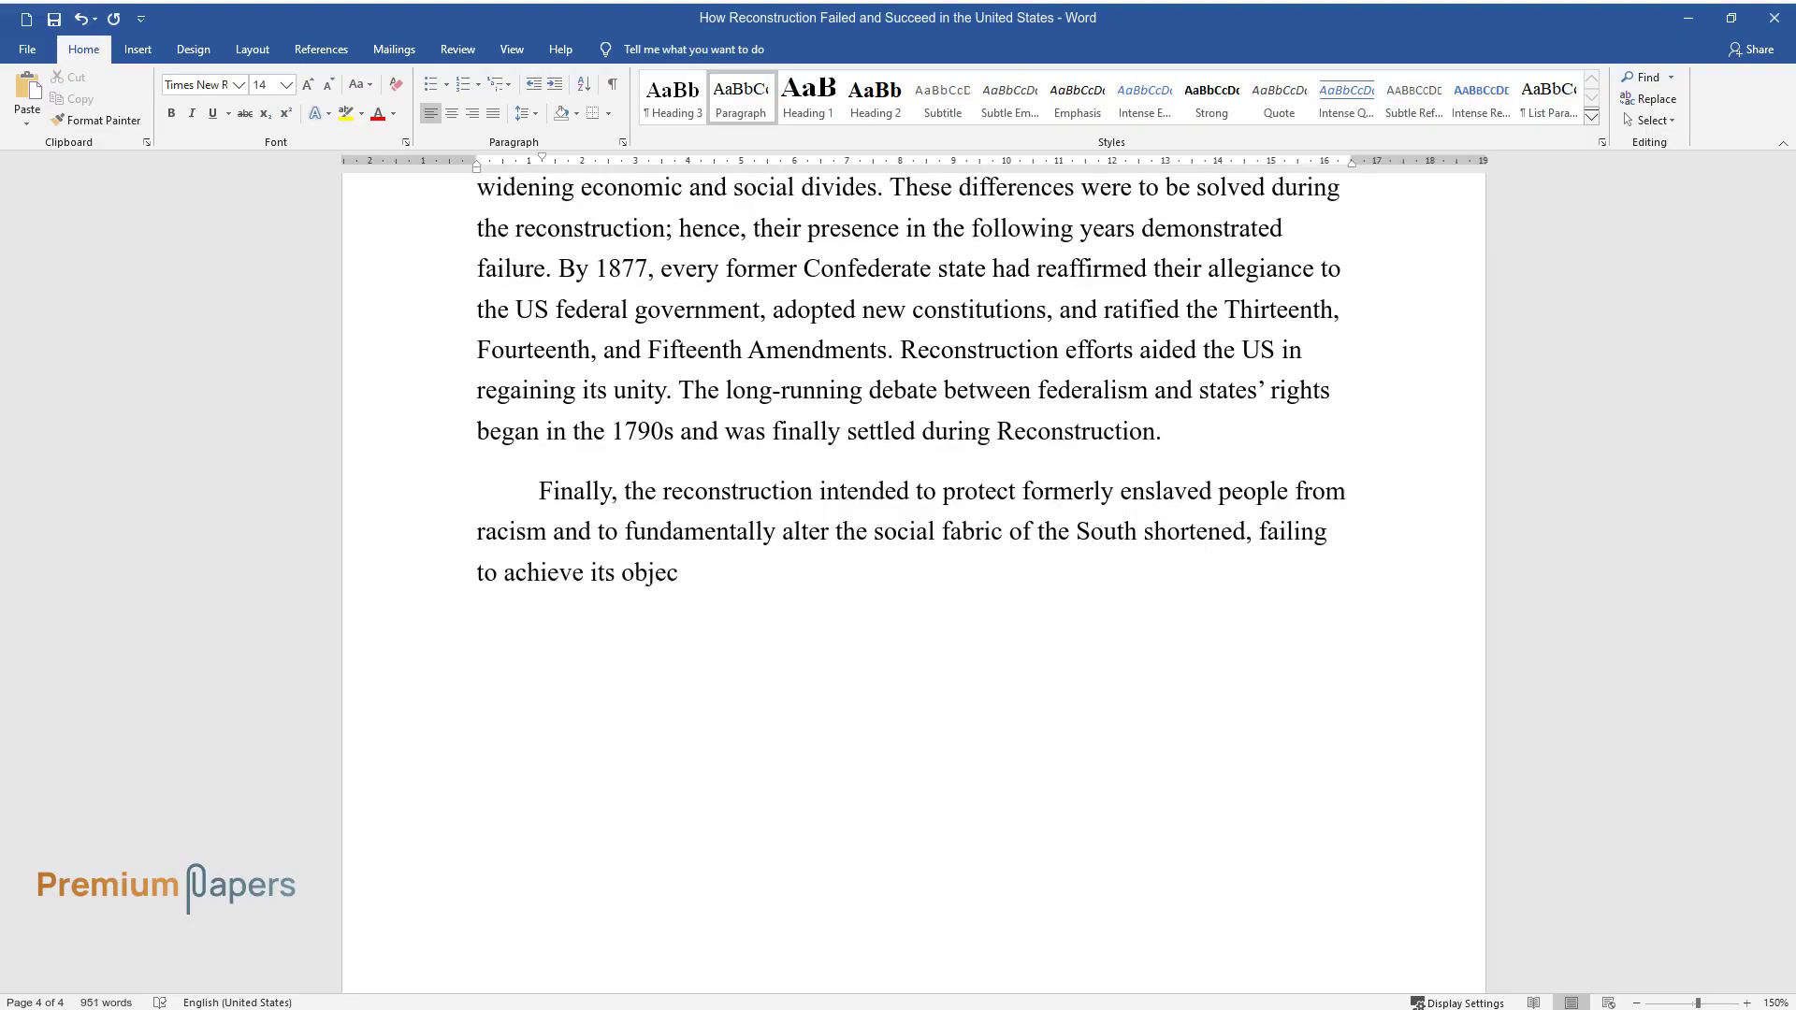
type("tives. Former Confederate politici")
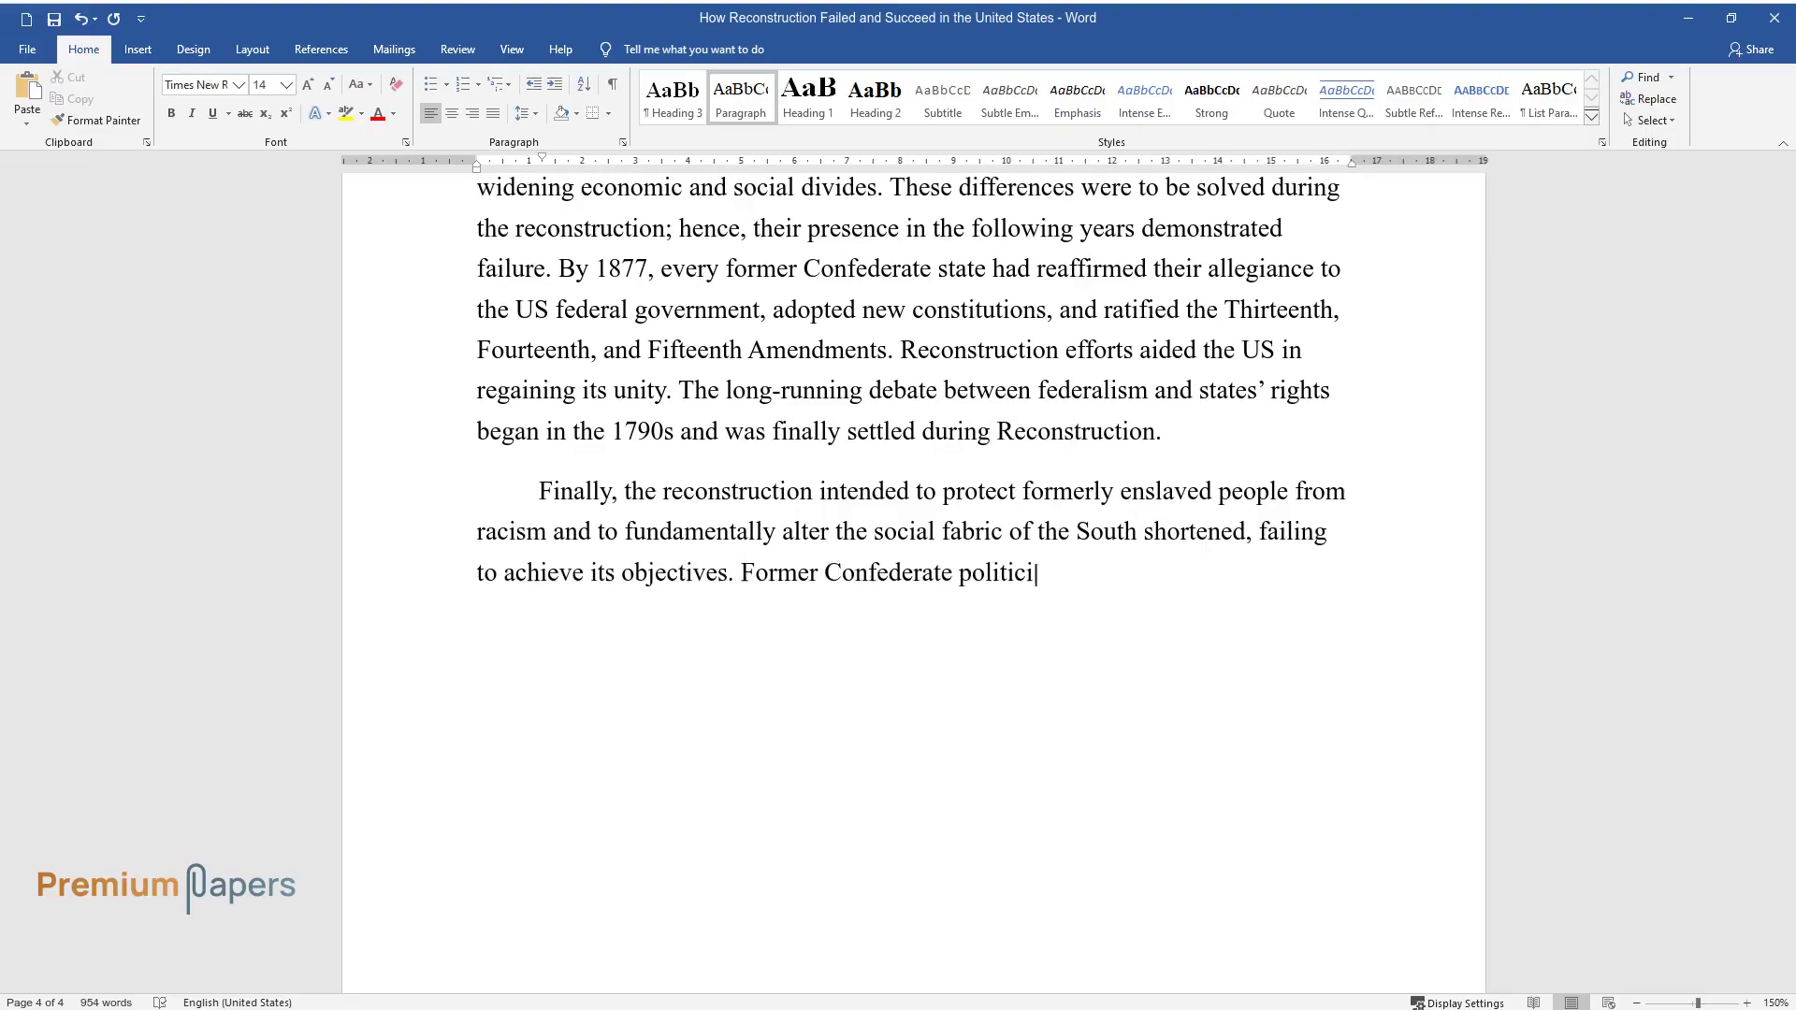
type("ans and slaveholders soon seized c")
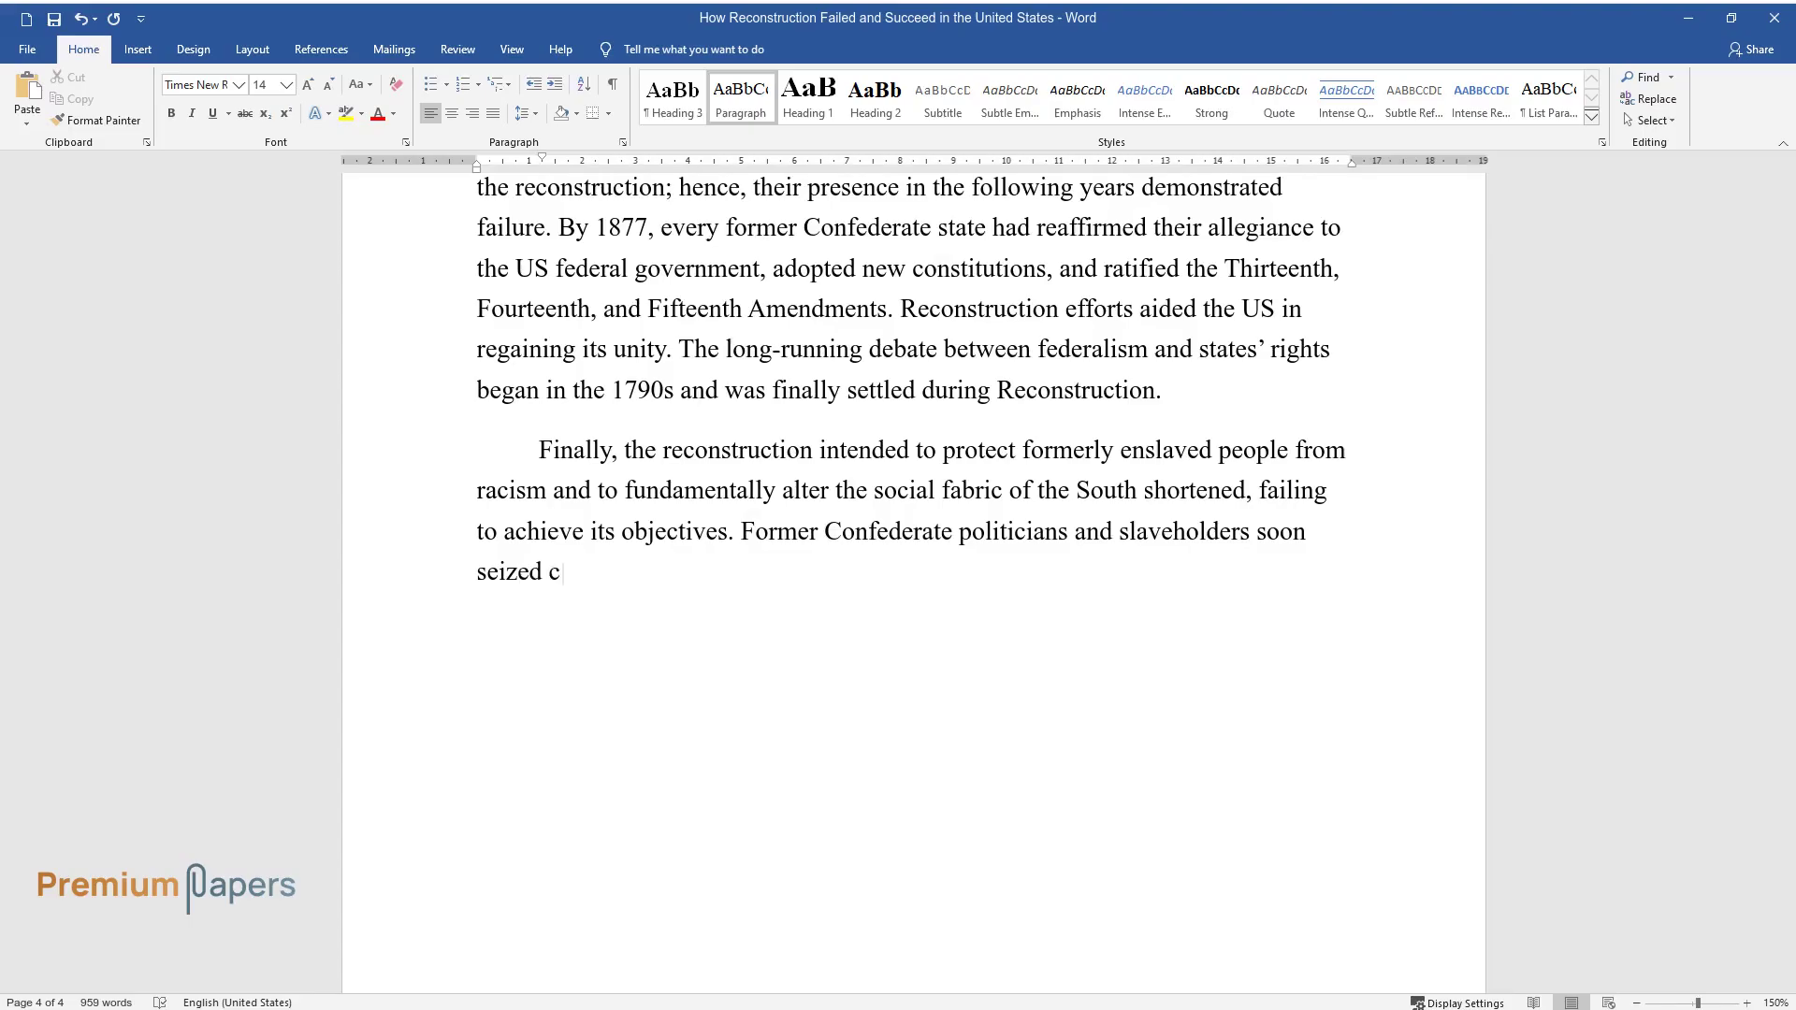
type("ontrol when President Rutherford B")
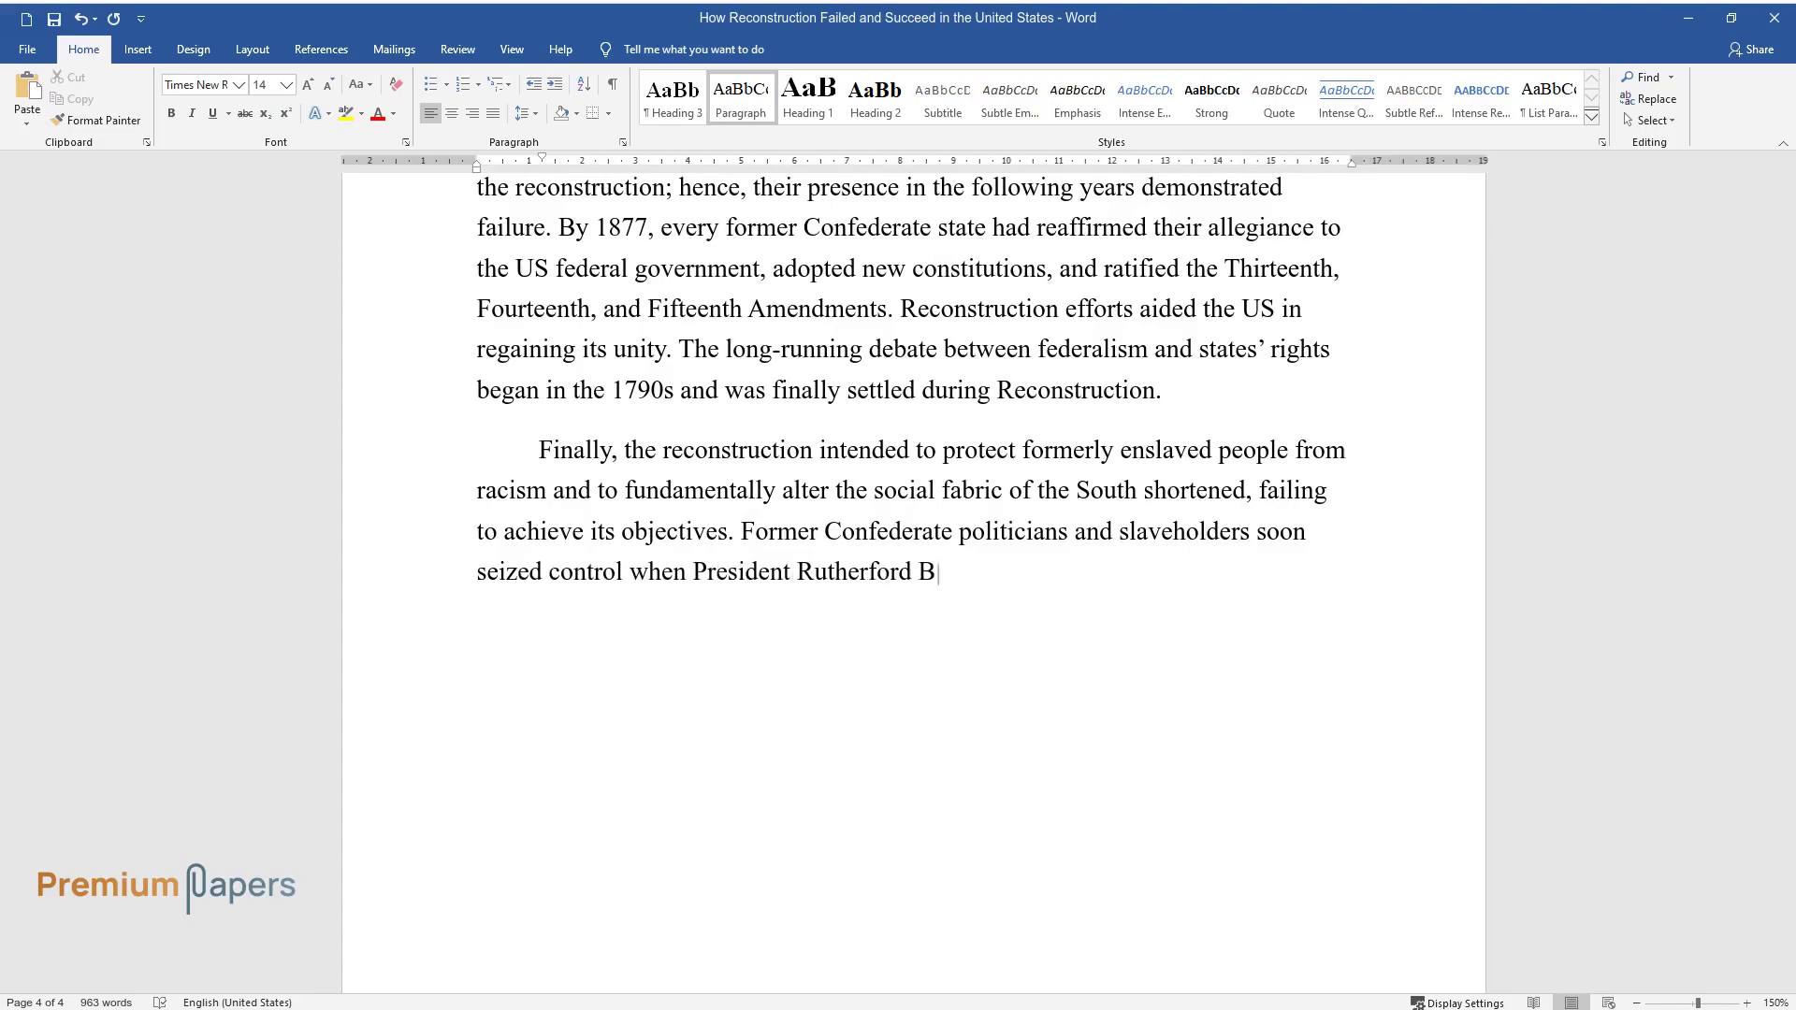
type(". Hayes withdrew federal soldiers ")
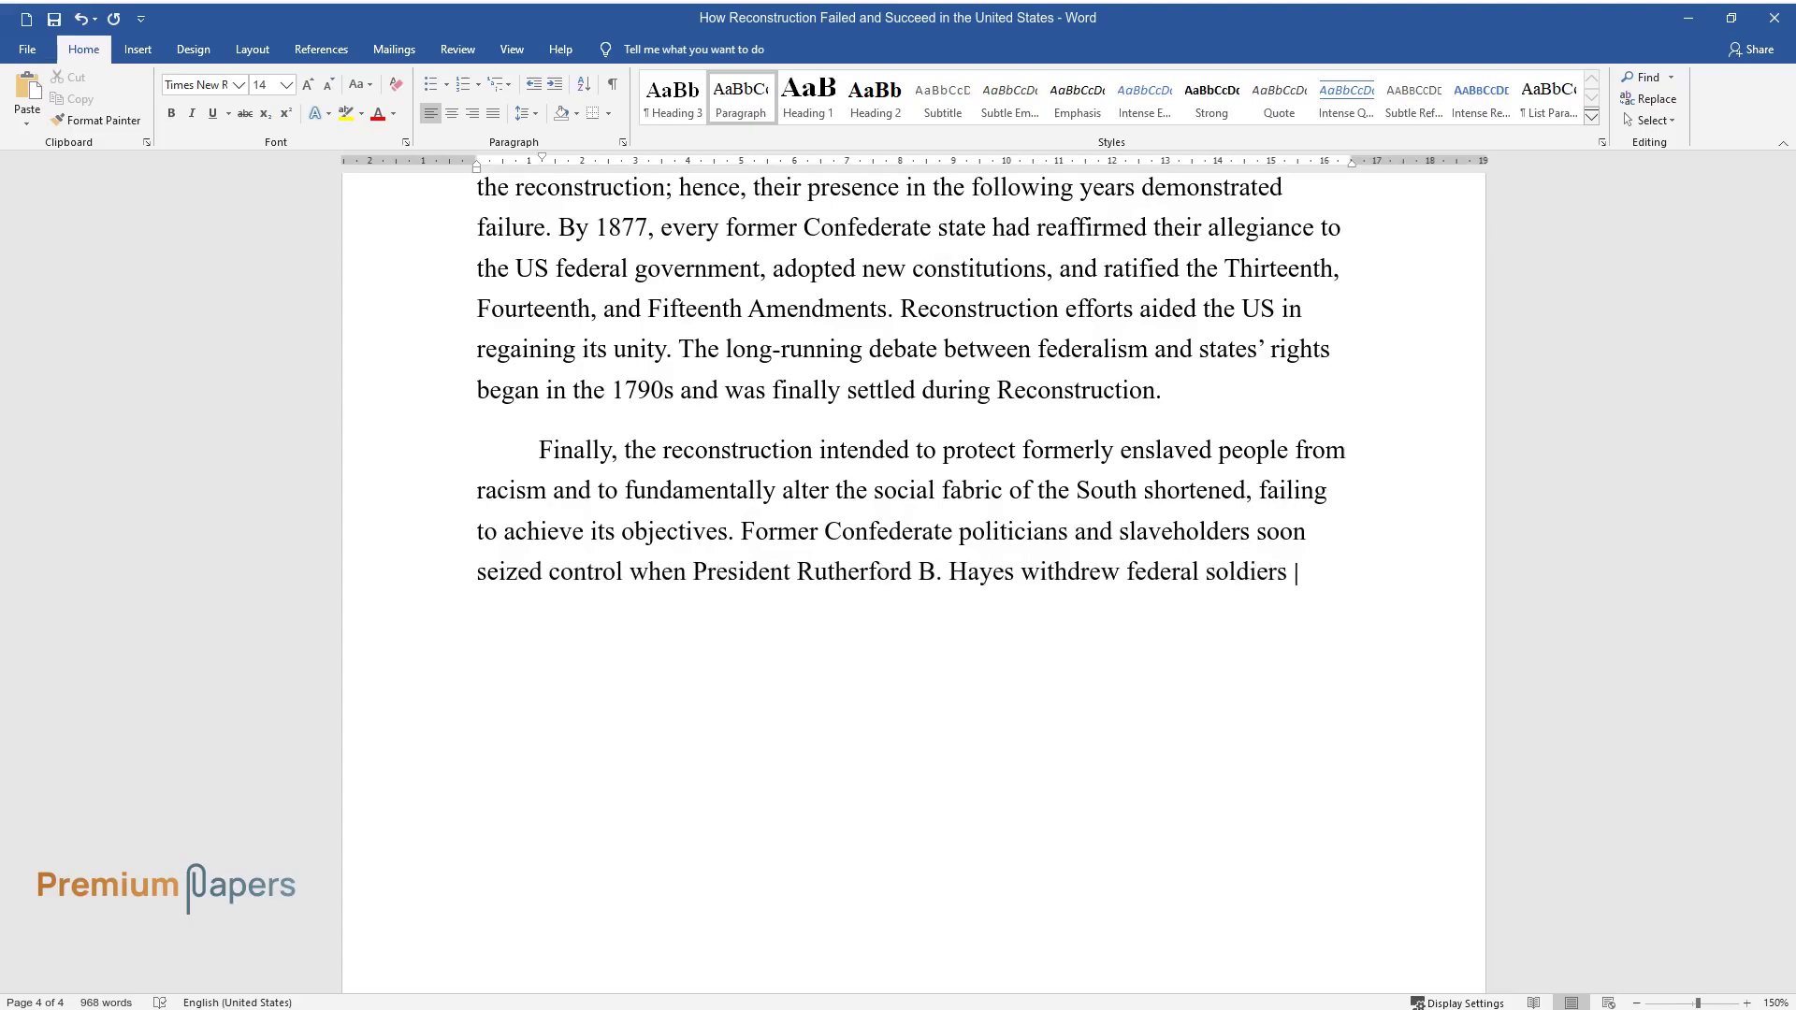
type("from the South in 1877. With the b")
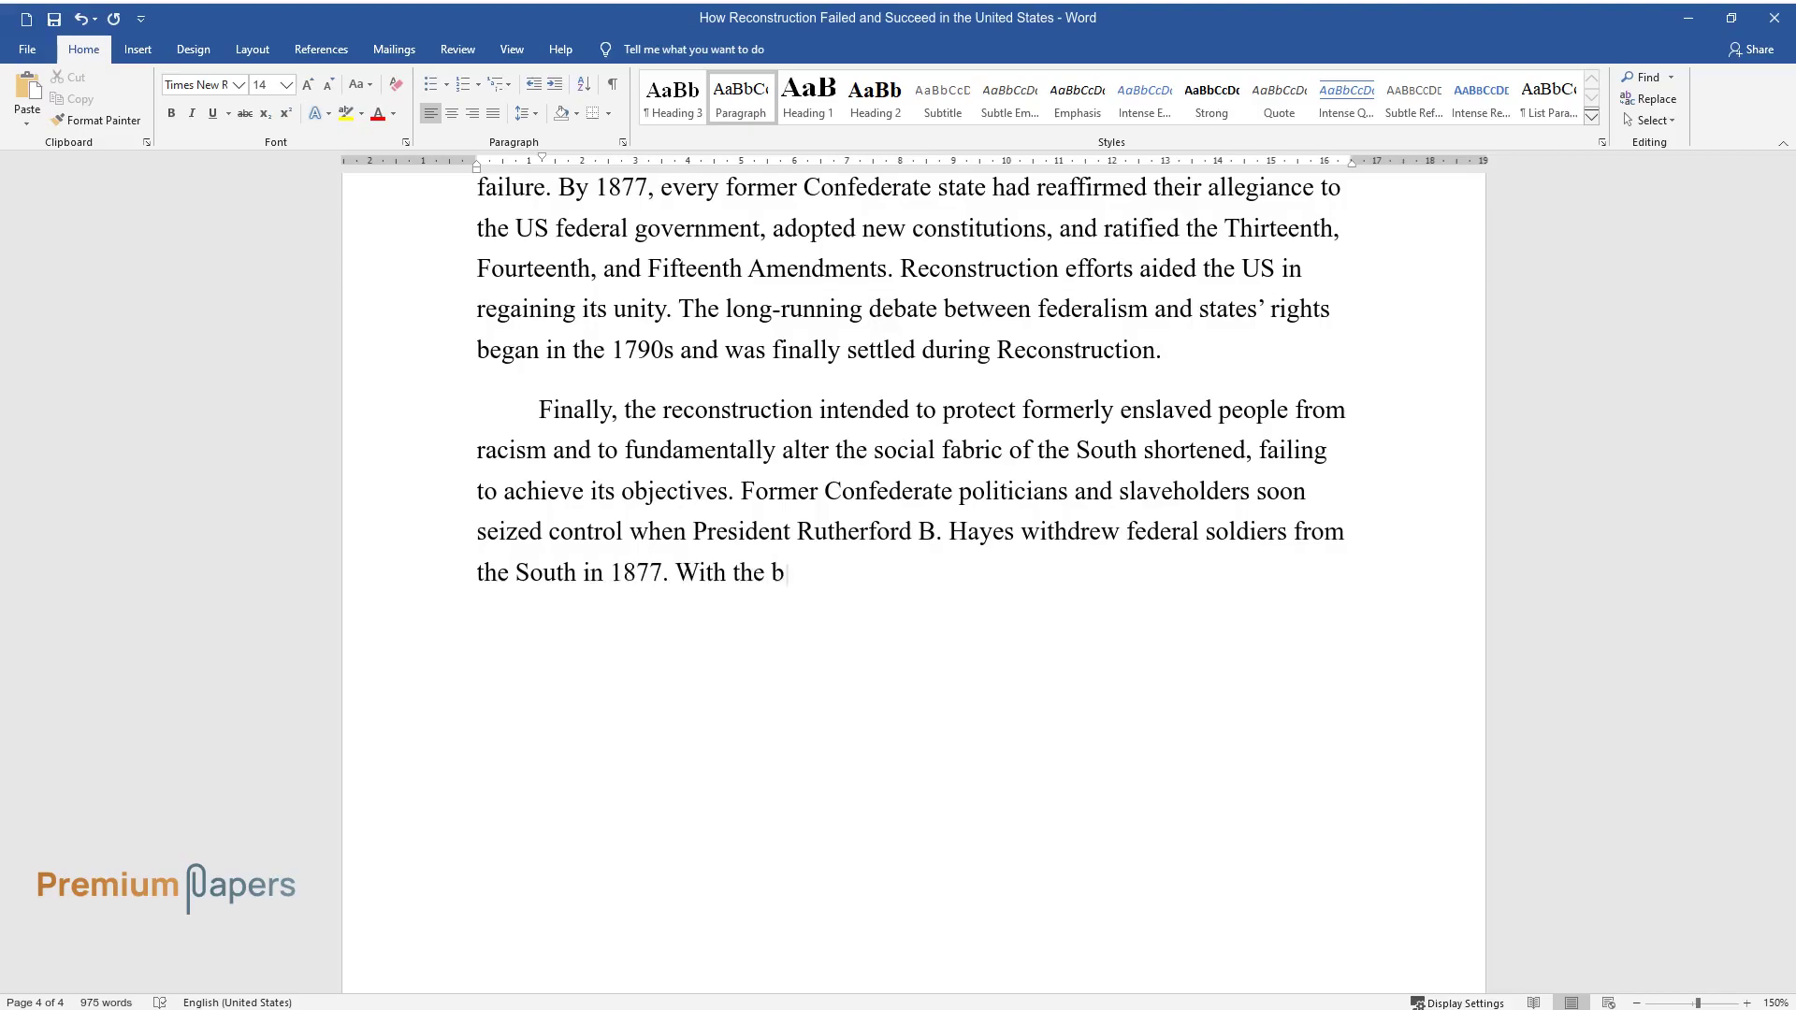
type("acking of a conservative Supreme C")
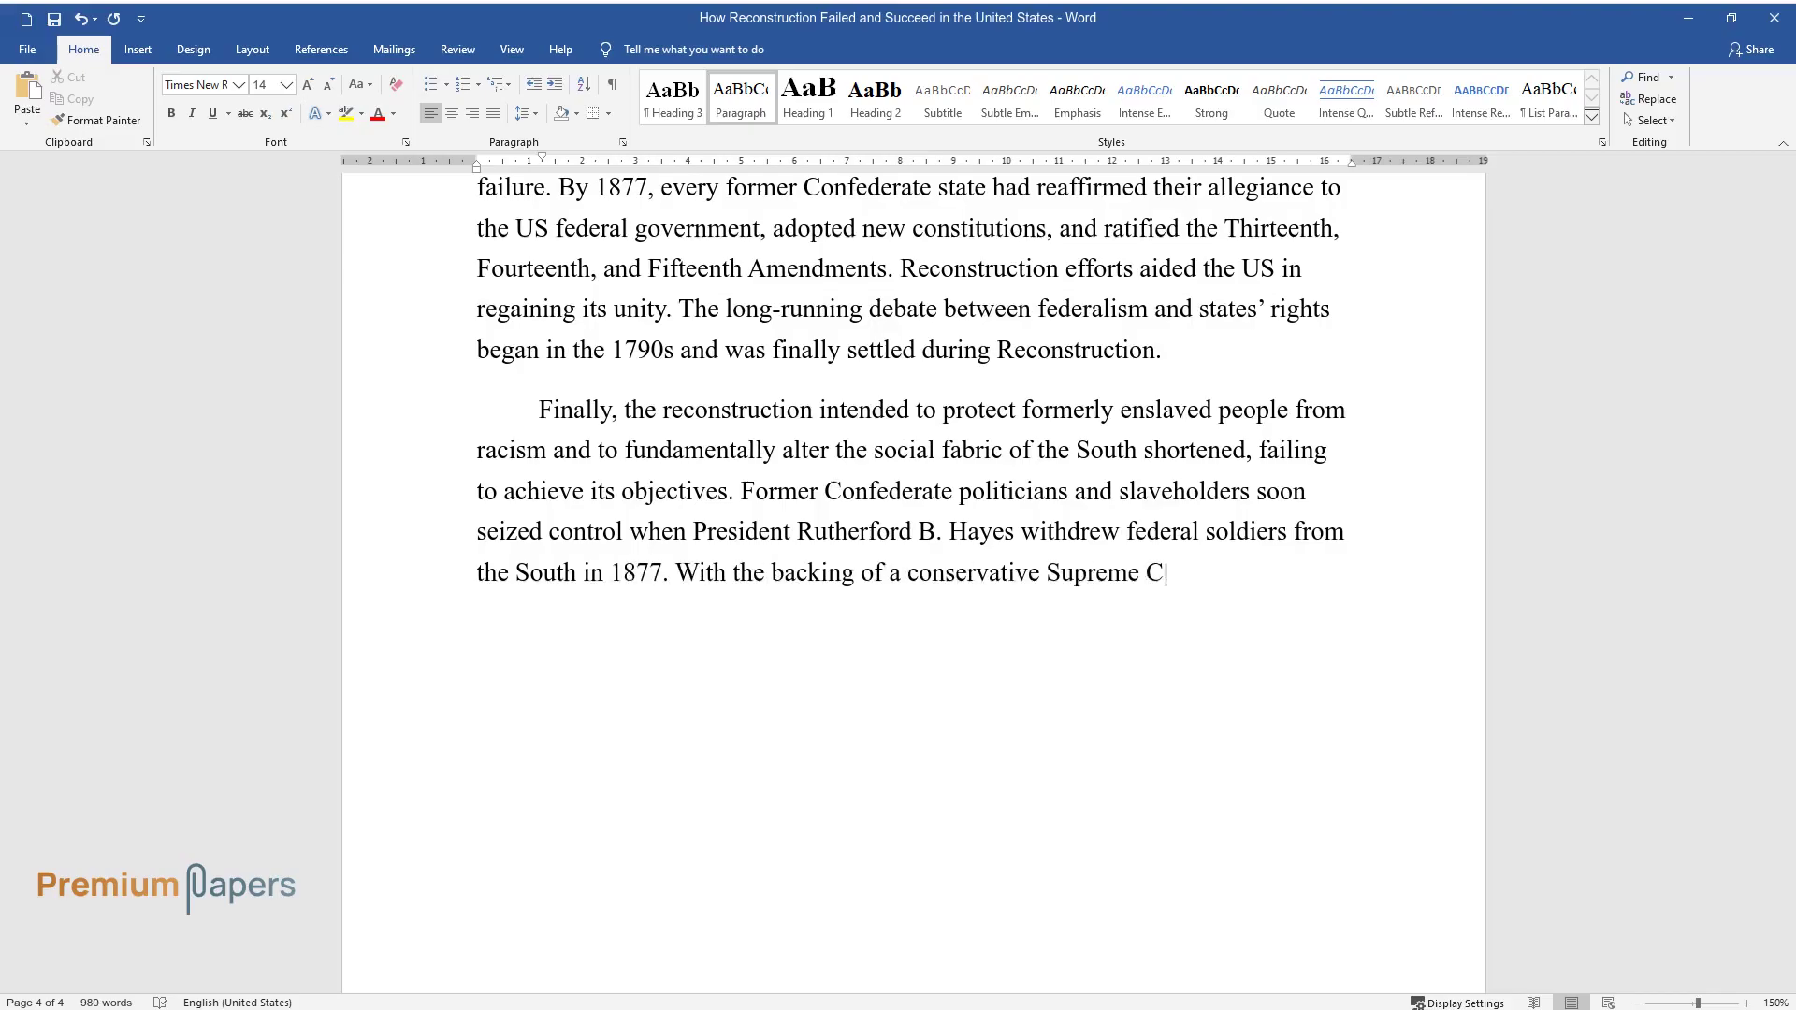
type("ourt, newly empowered white Southe")
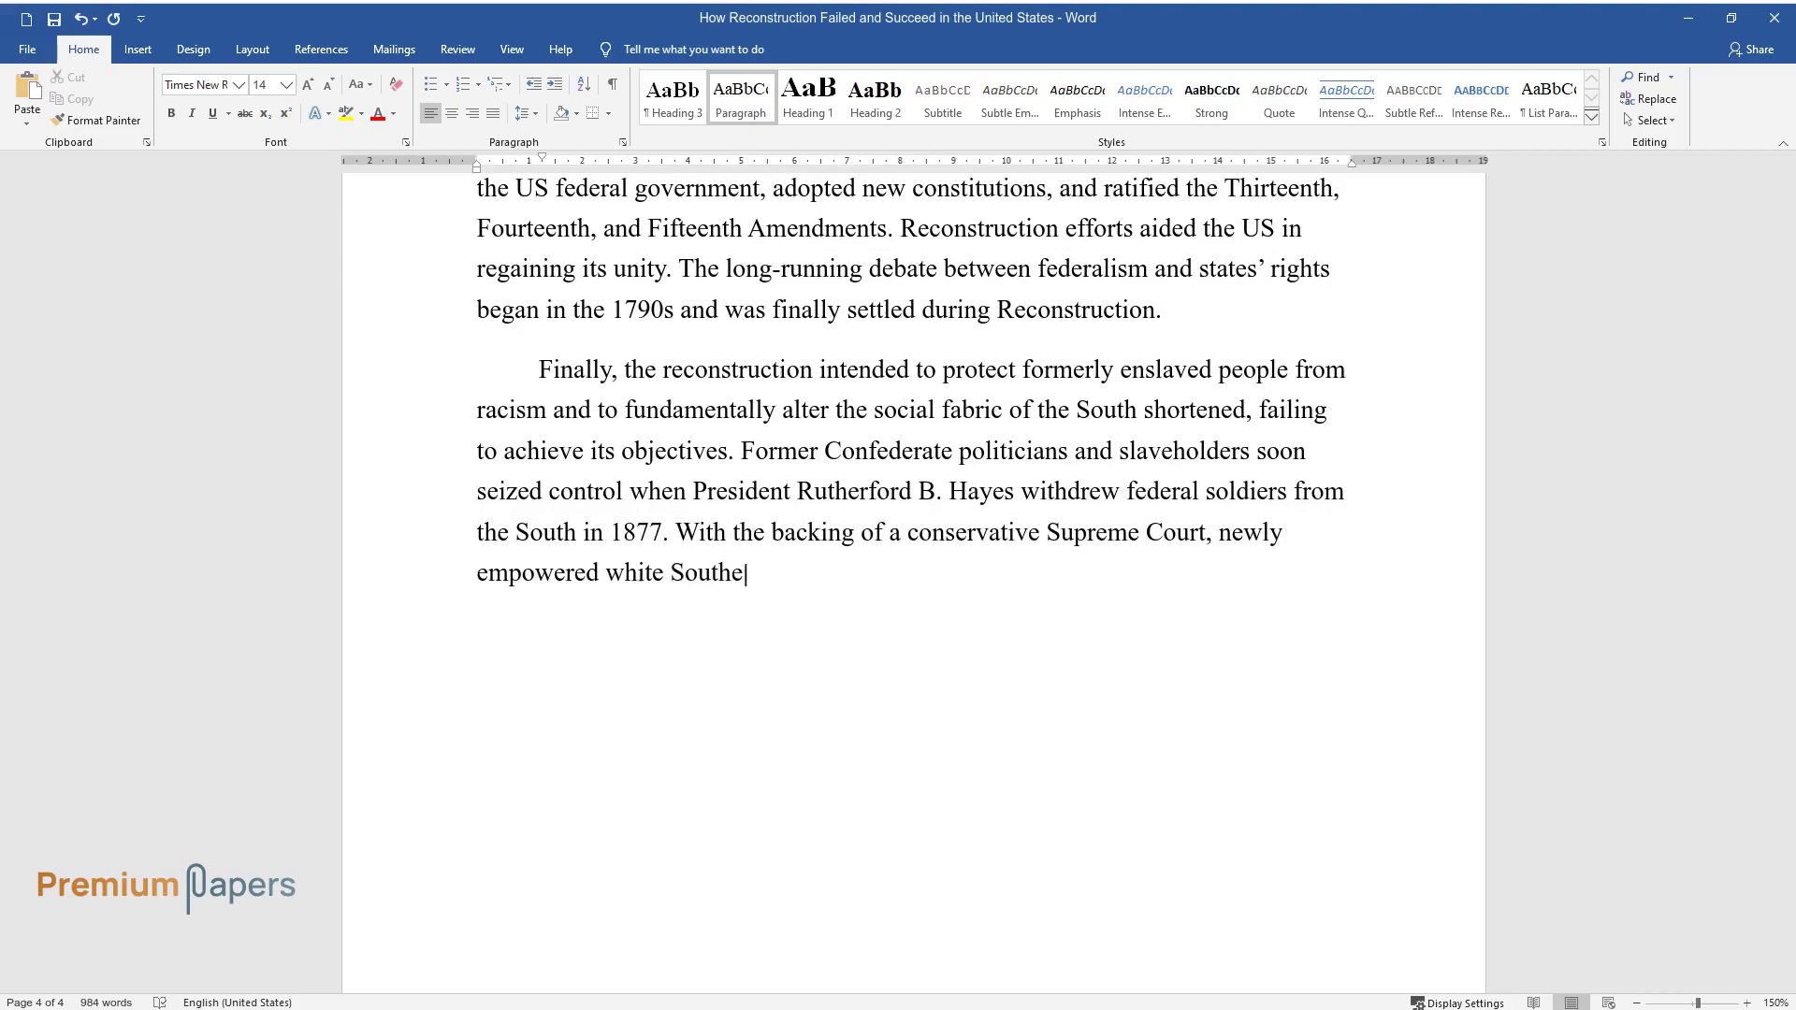
type("rn lawmakers proposed anti-progre")
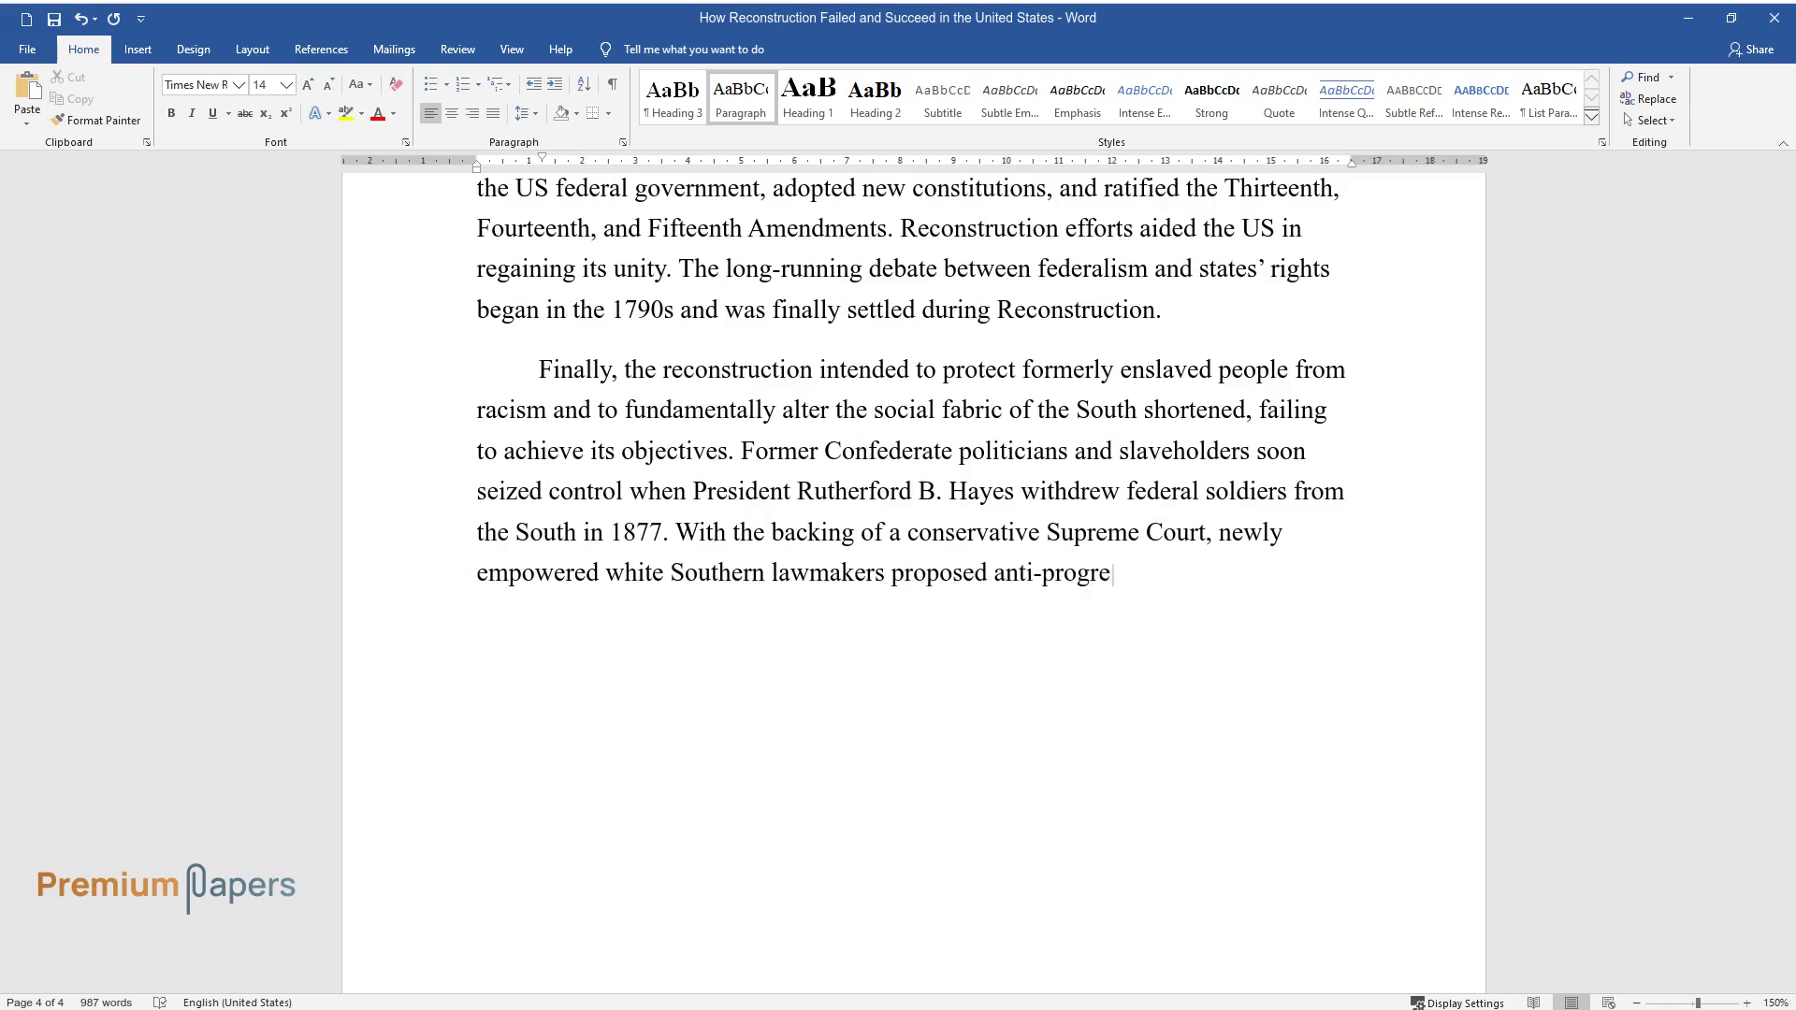
type("ssive legislation. These legislati")
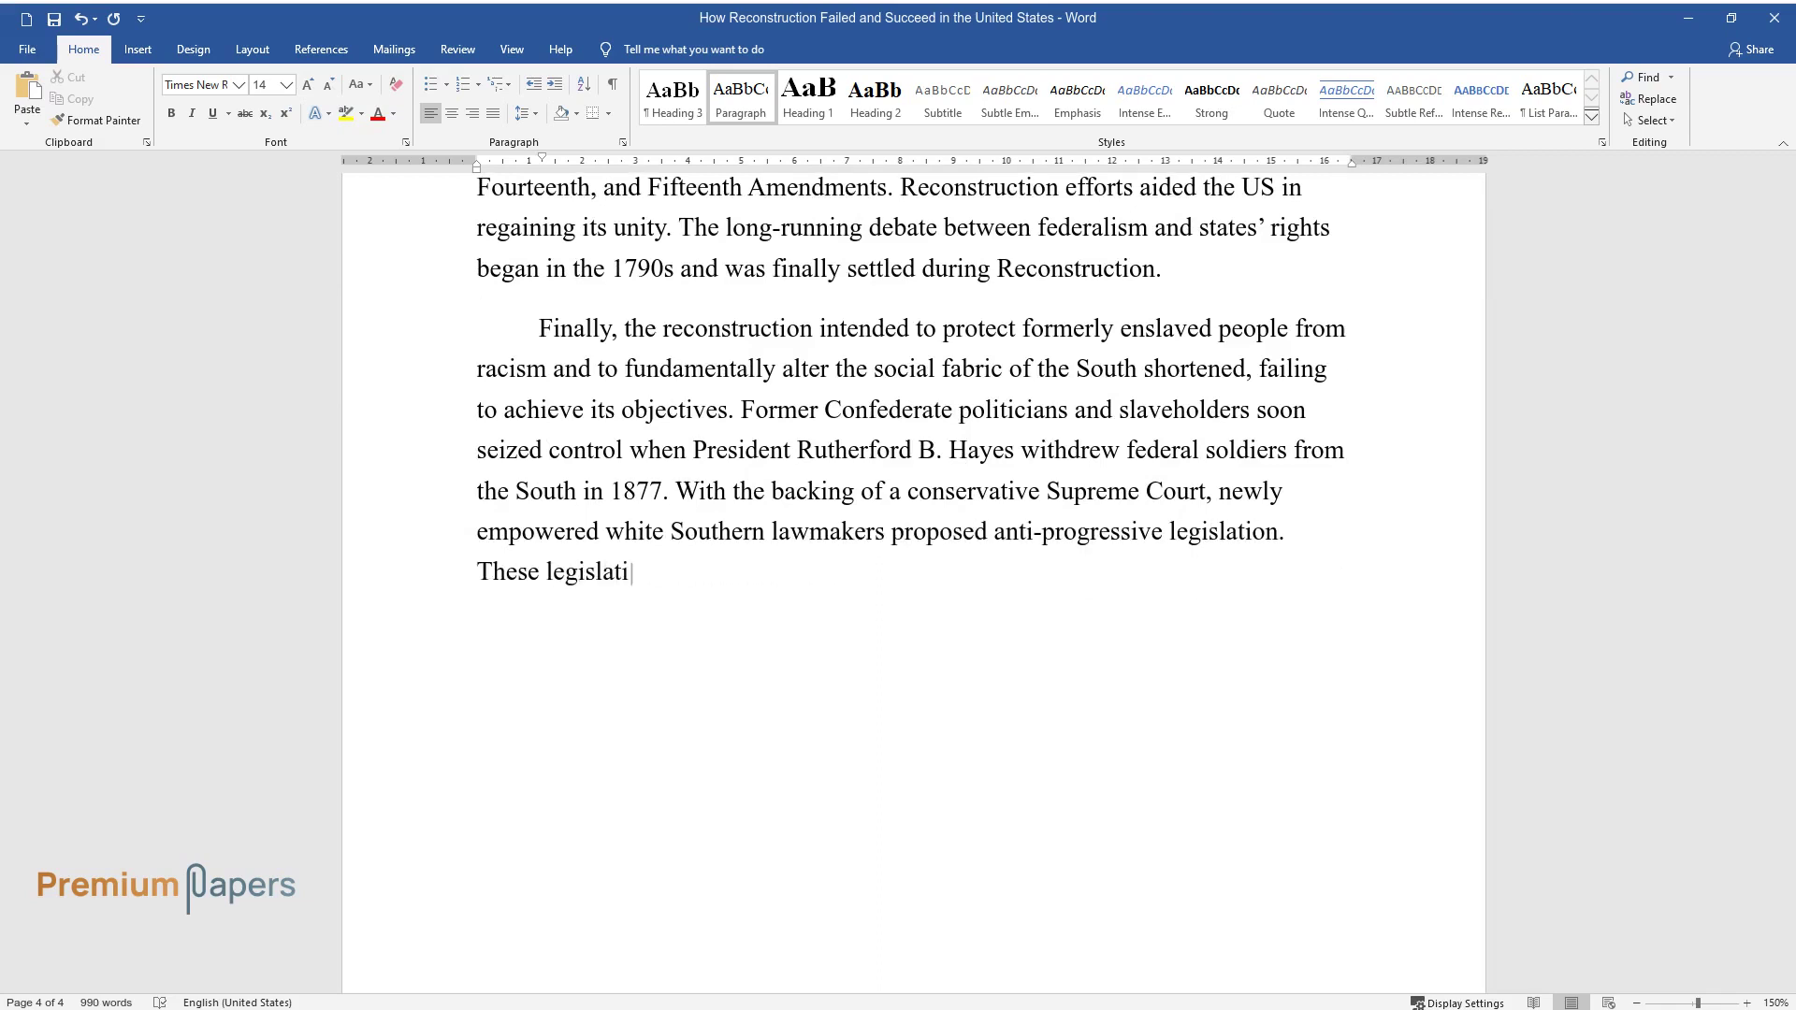
type("ons included voter identity requir")
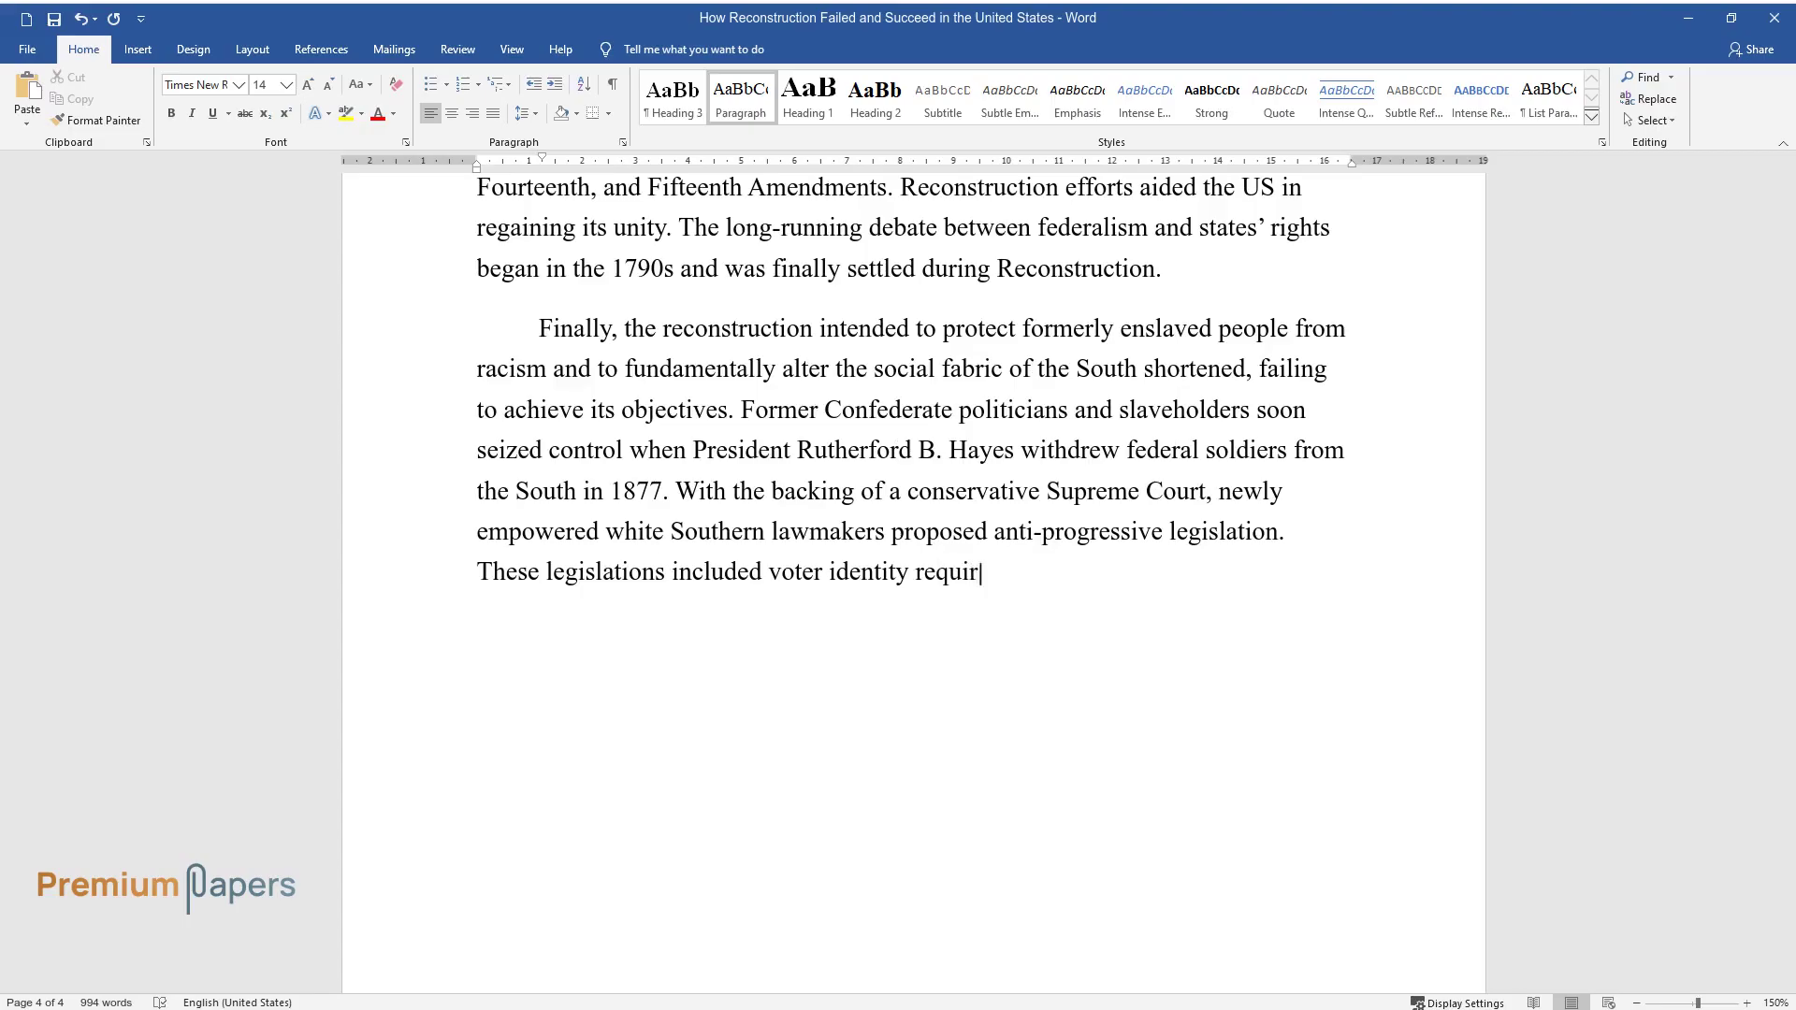
type("ements and black codes to reverse ")
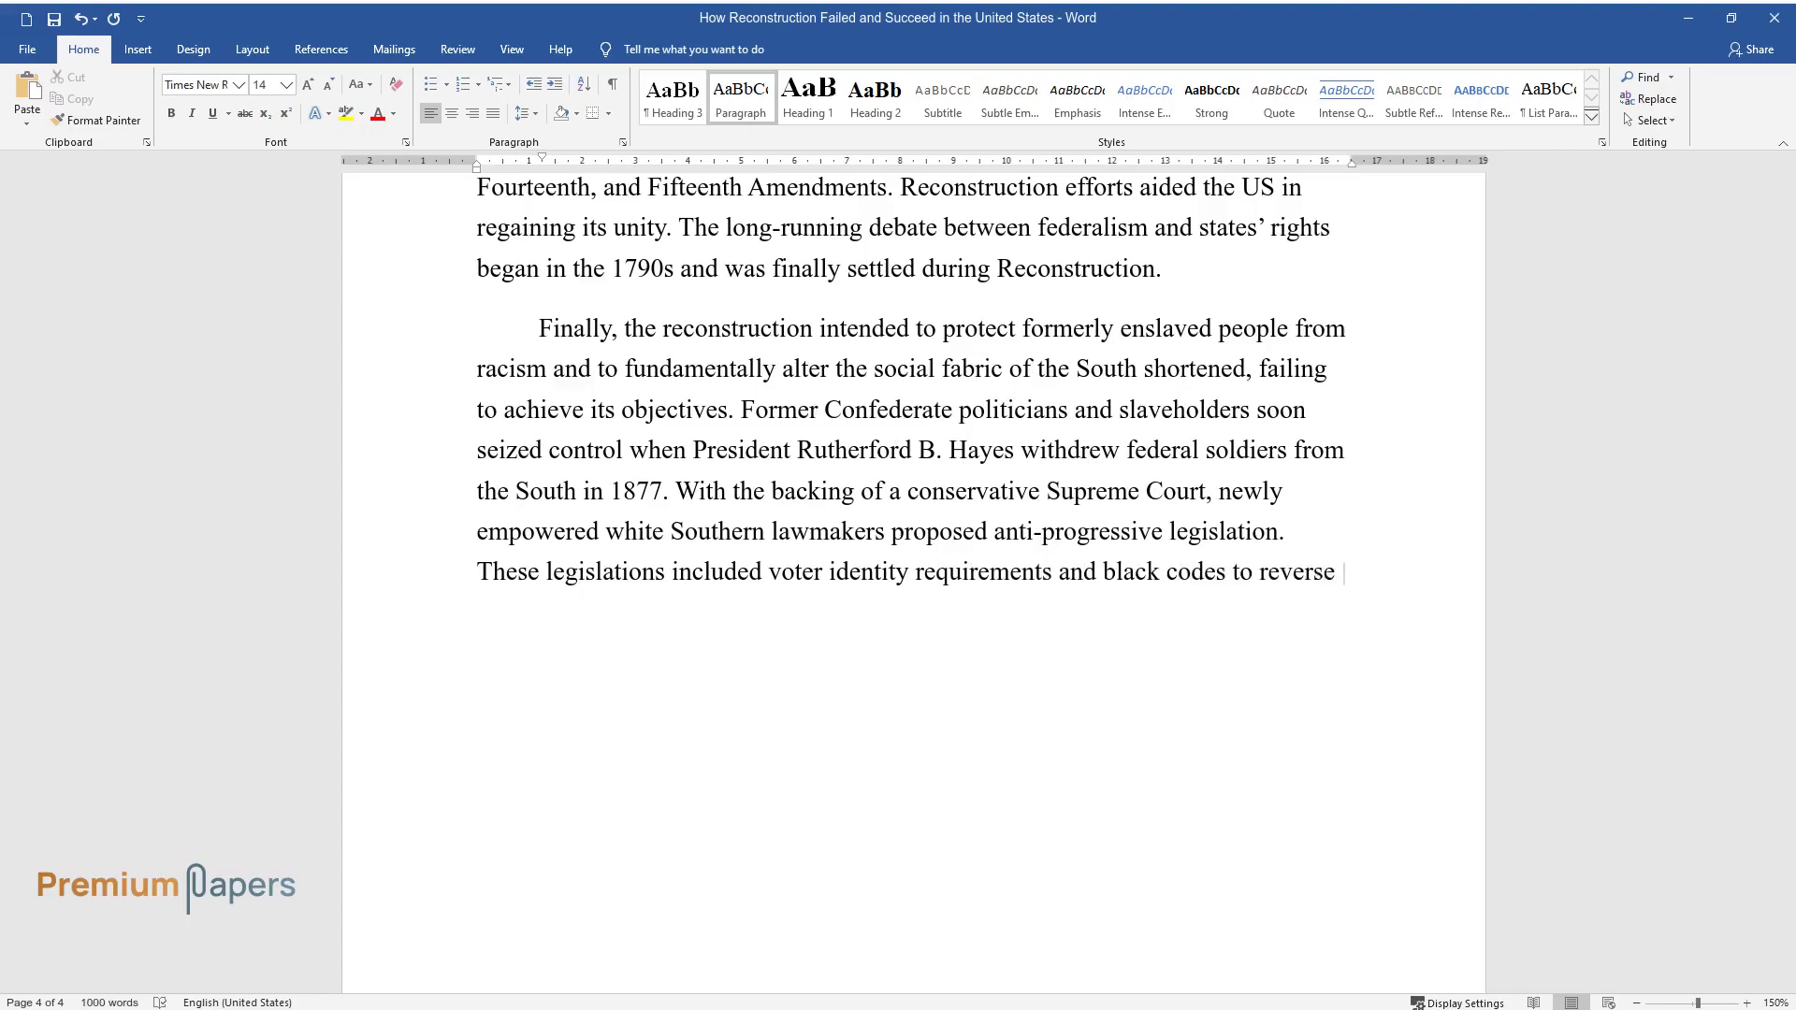
type("the gains made by blacks during ra")
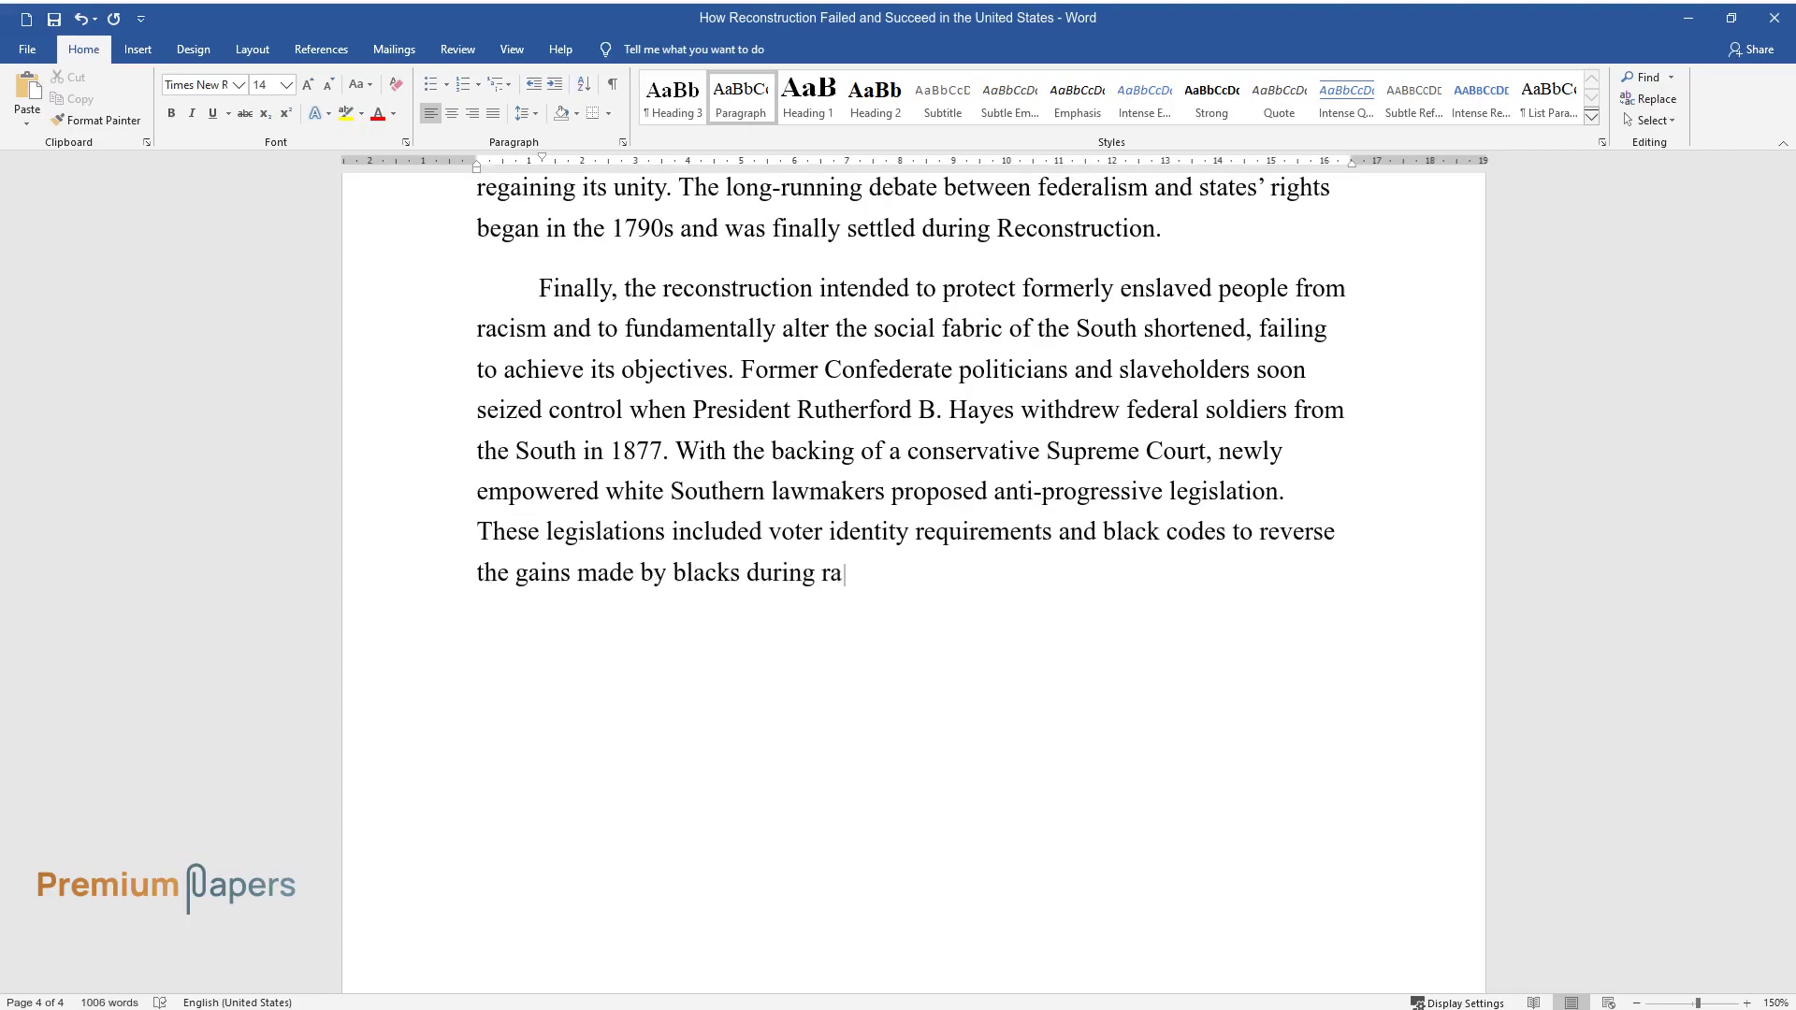
type("dical reconstruction. Most rights ")
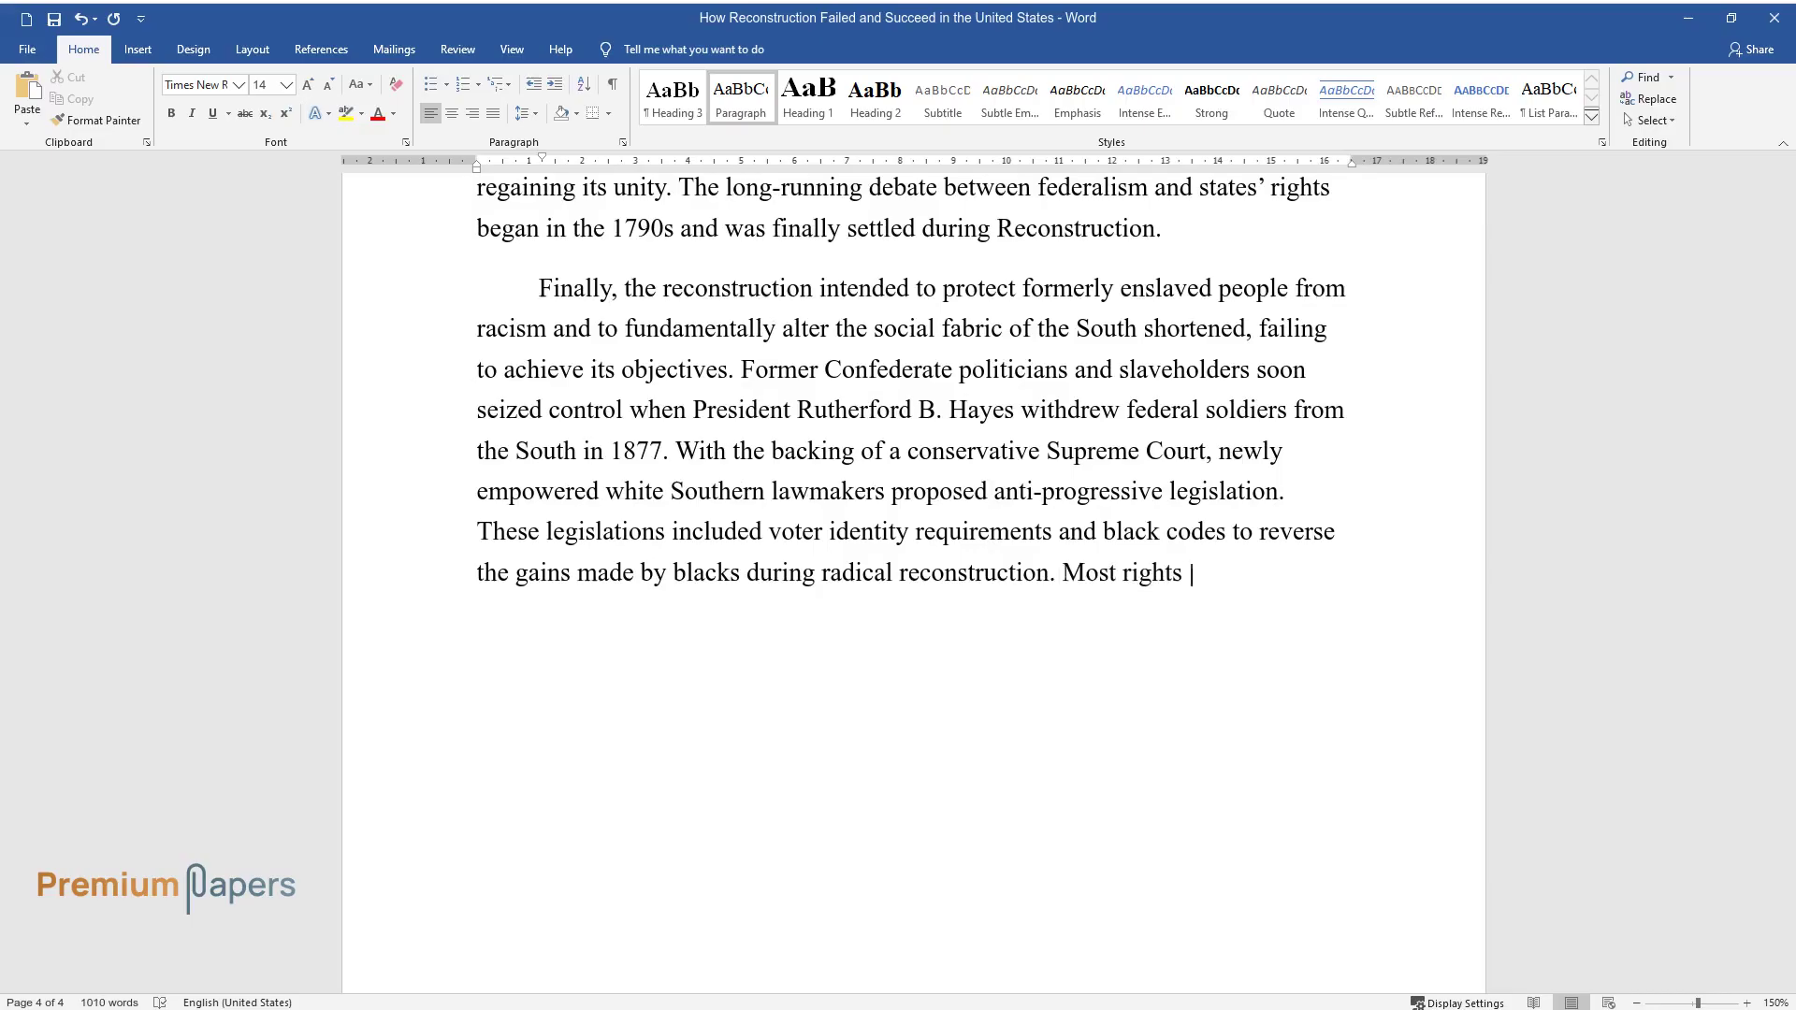
type("gained during the early years of R")
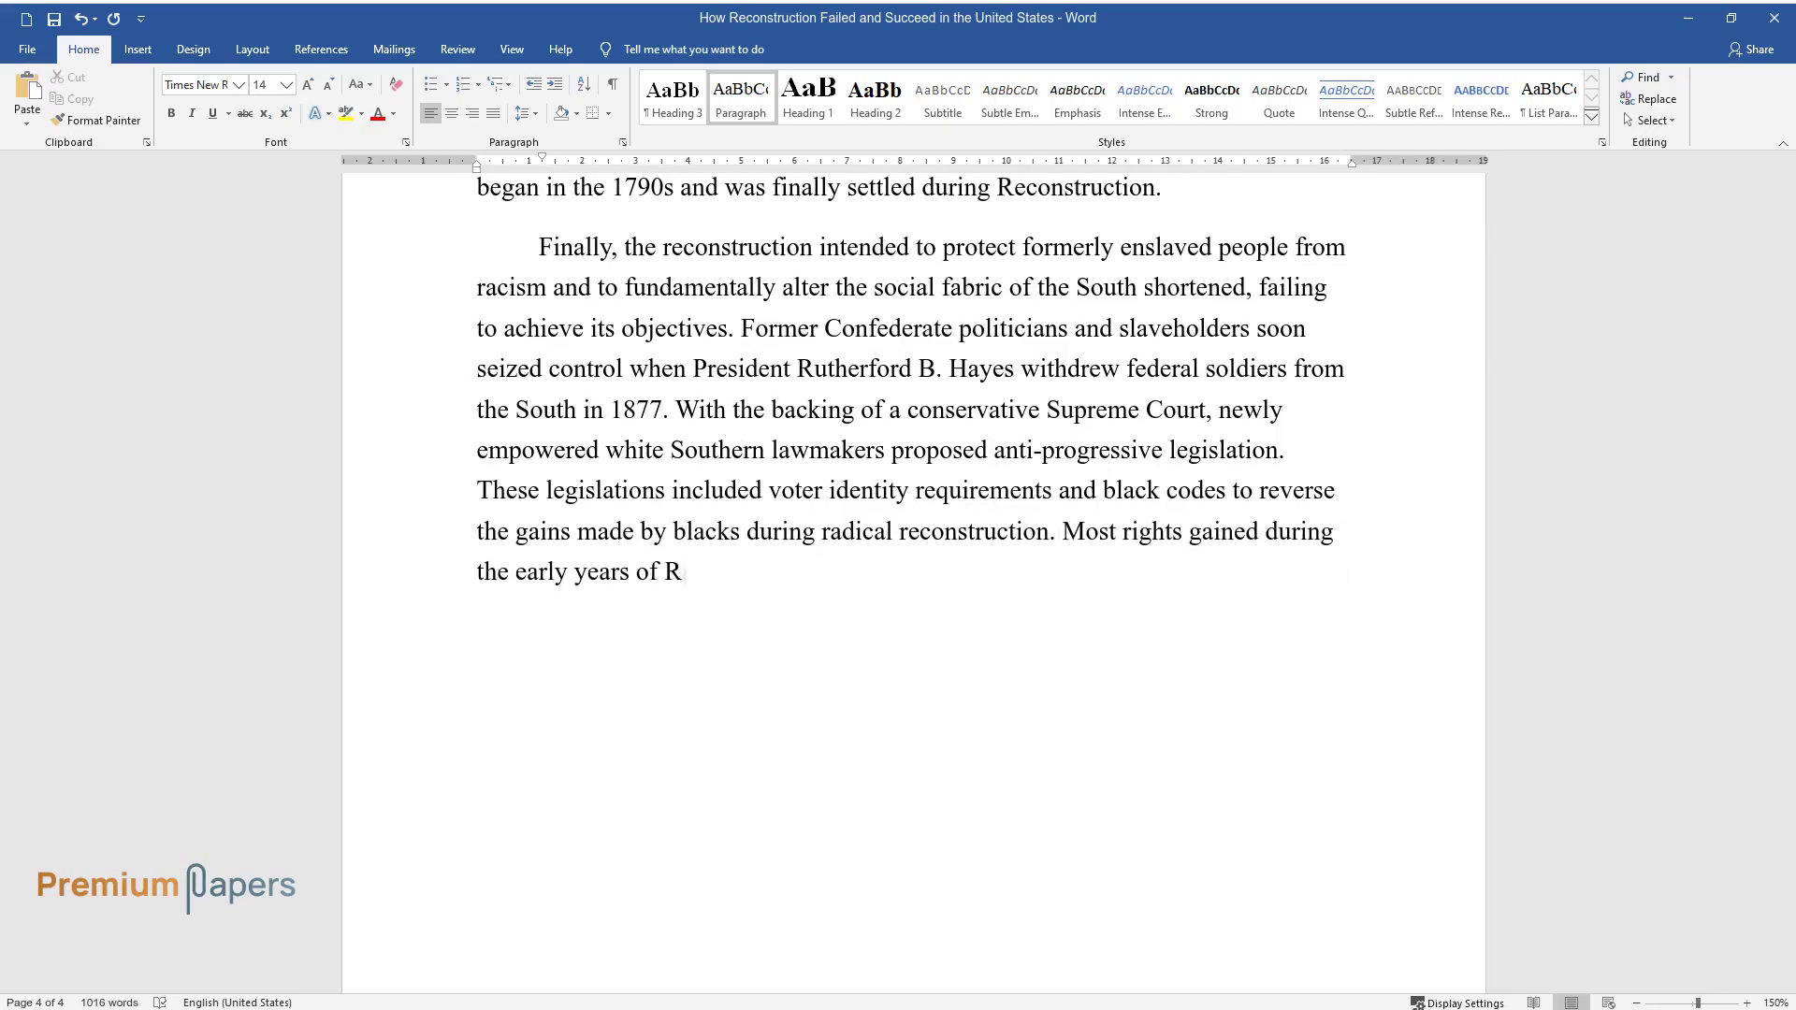
type("econstruction were challenged, and")
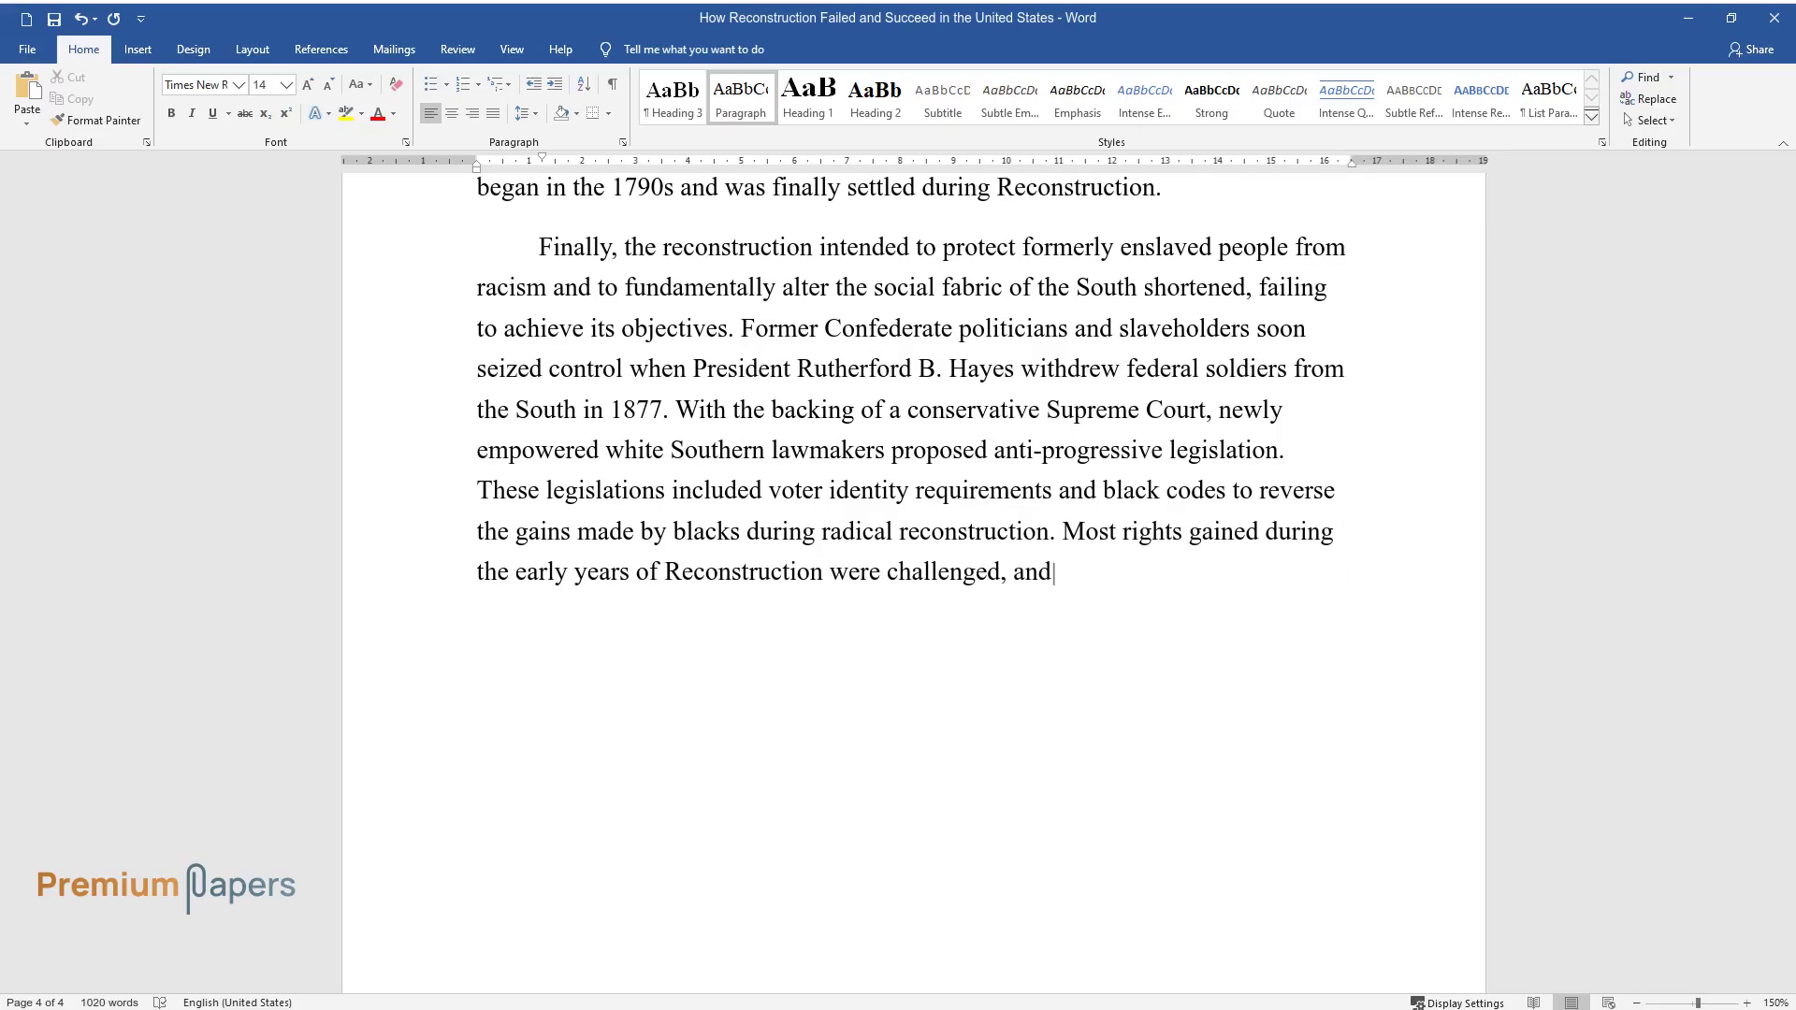
type(" most blacks experienced slavery again.")
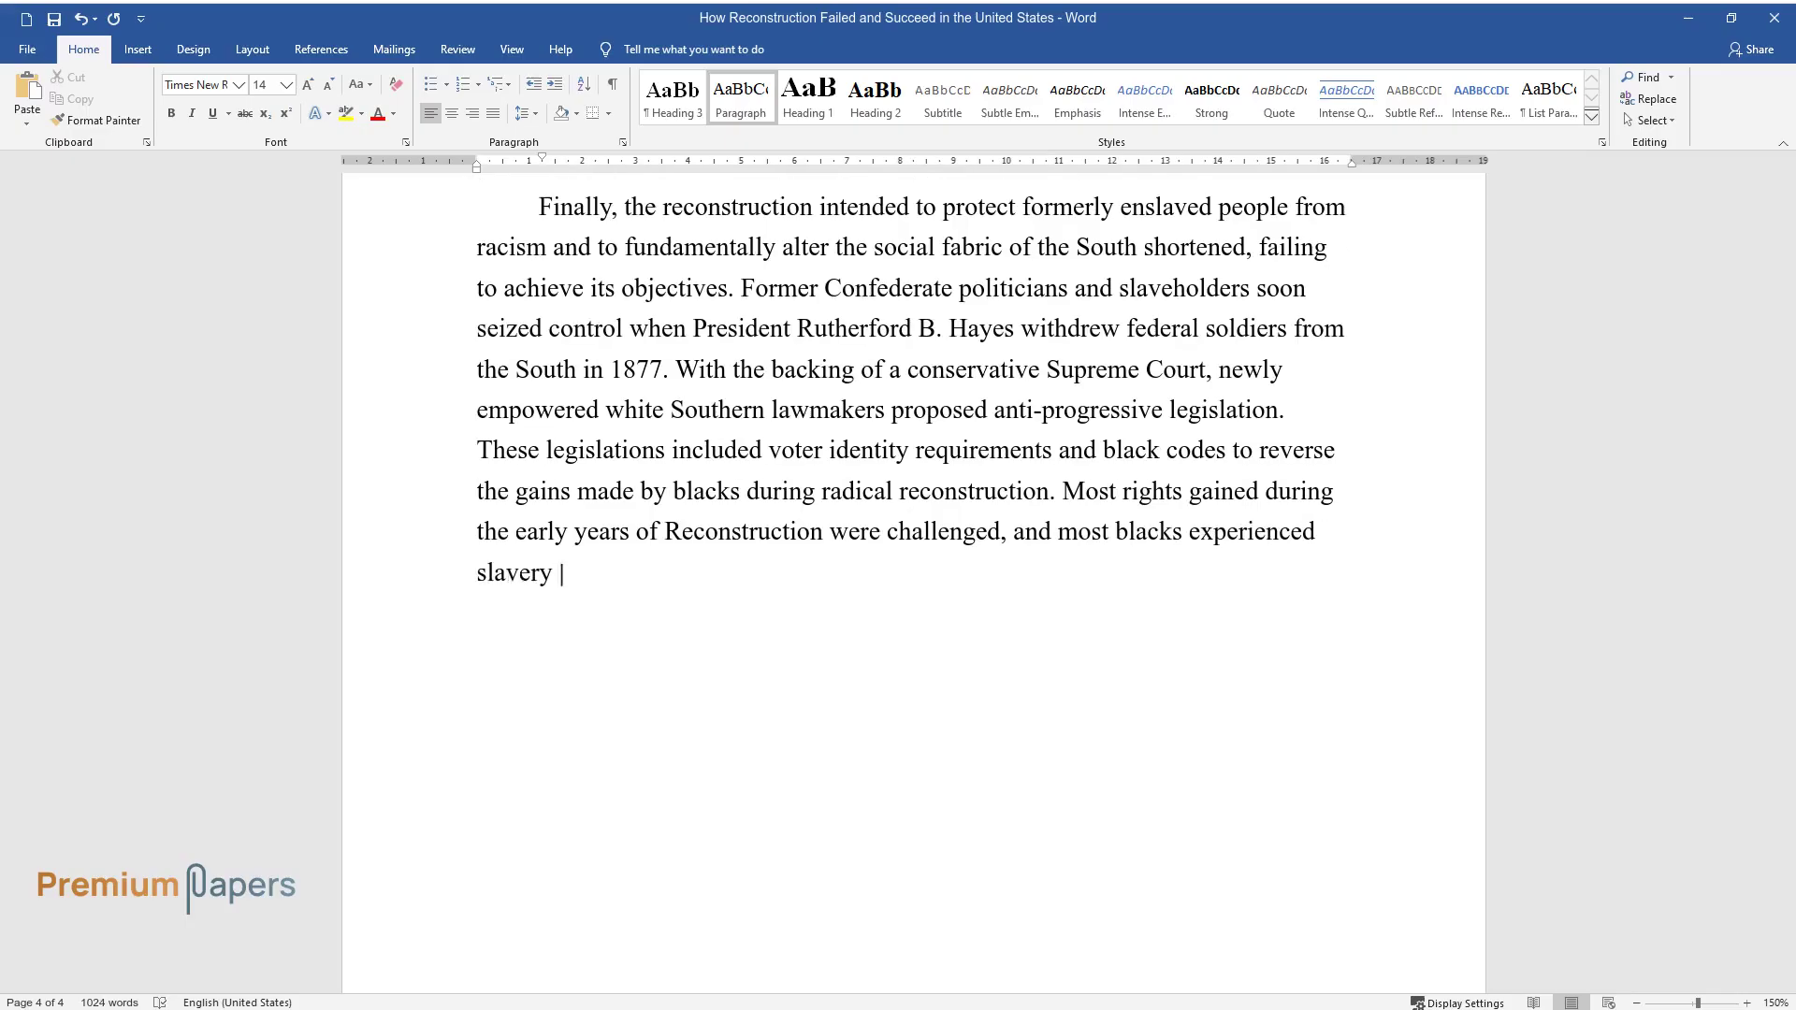
key("Return")
Type the conclusion opening 'Overall, reconstruction was a partial win for the North but a loss for the South…'
type("O")
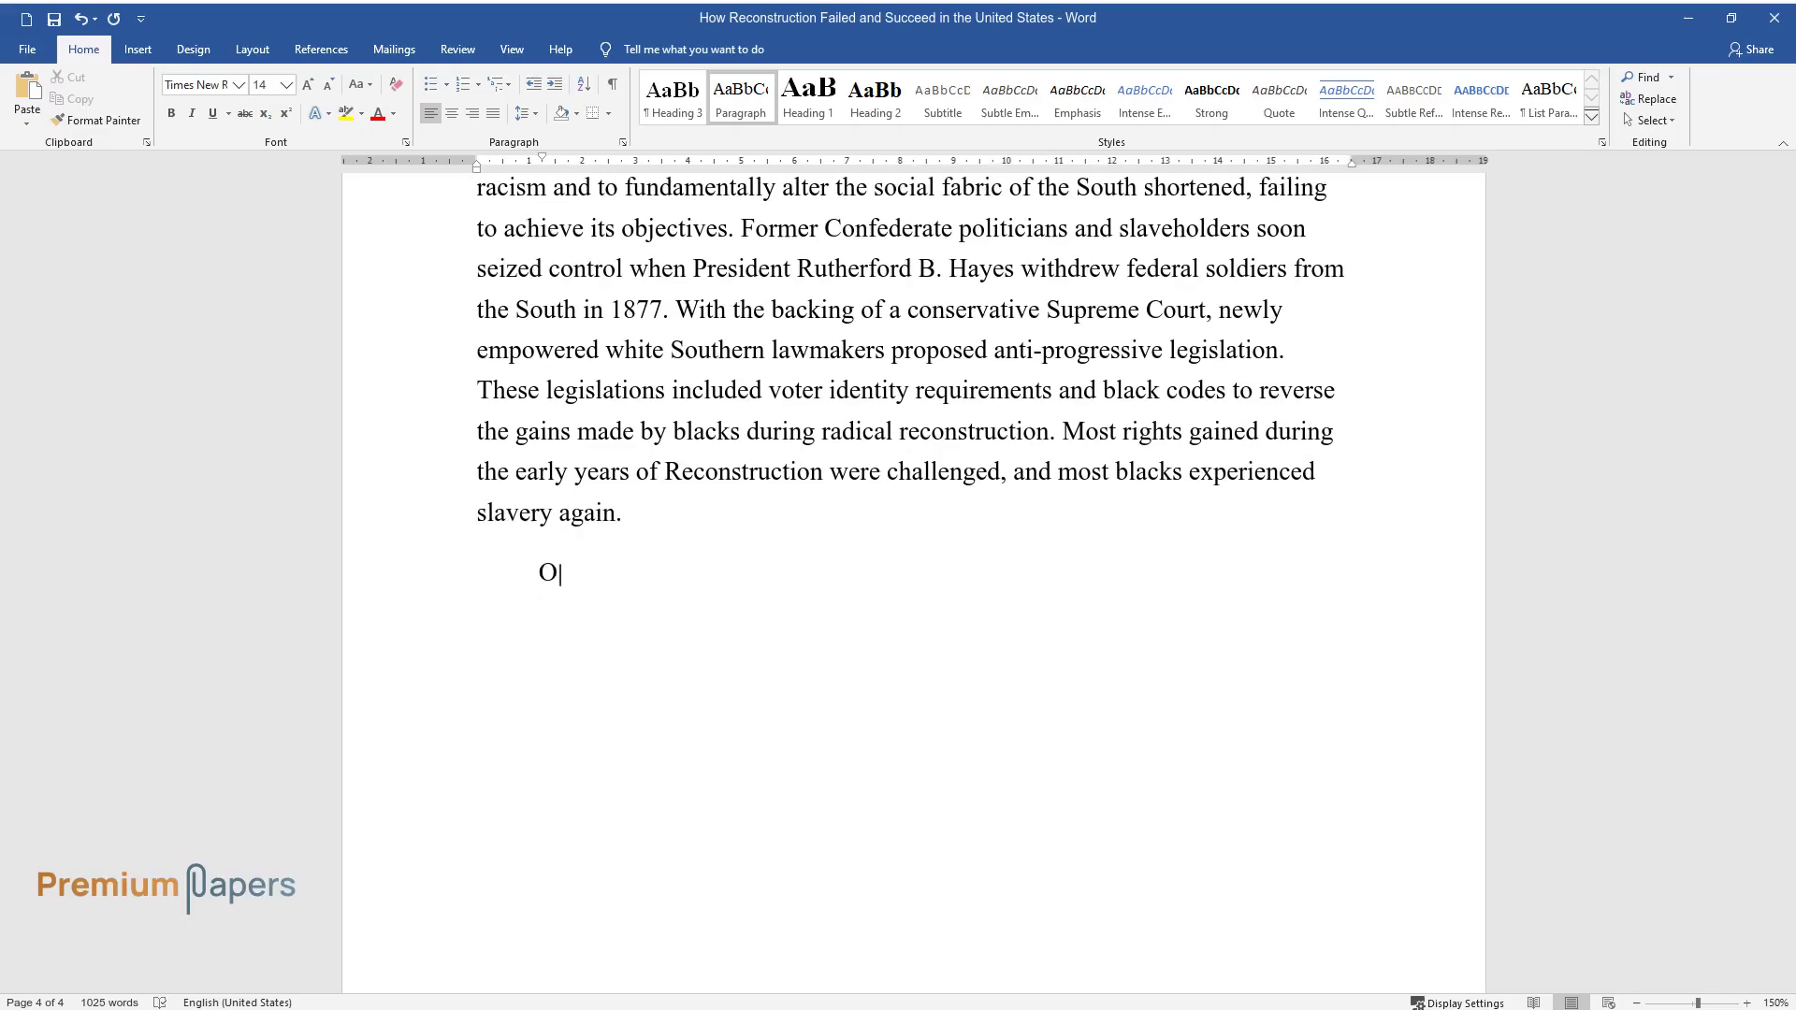
type("verall, reconstruction was a partia")
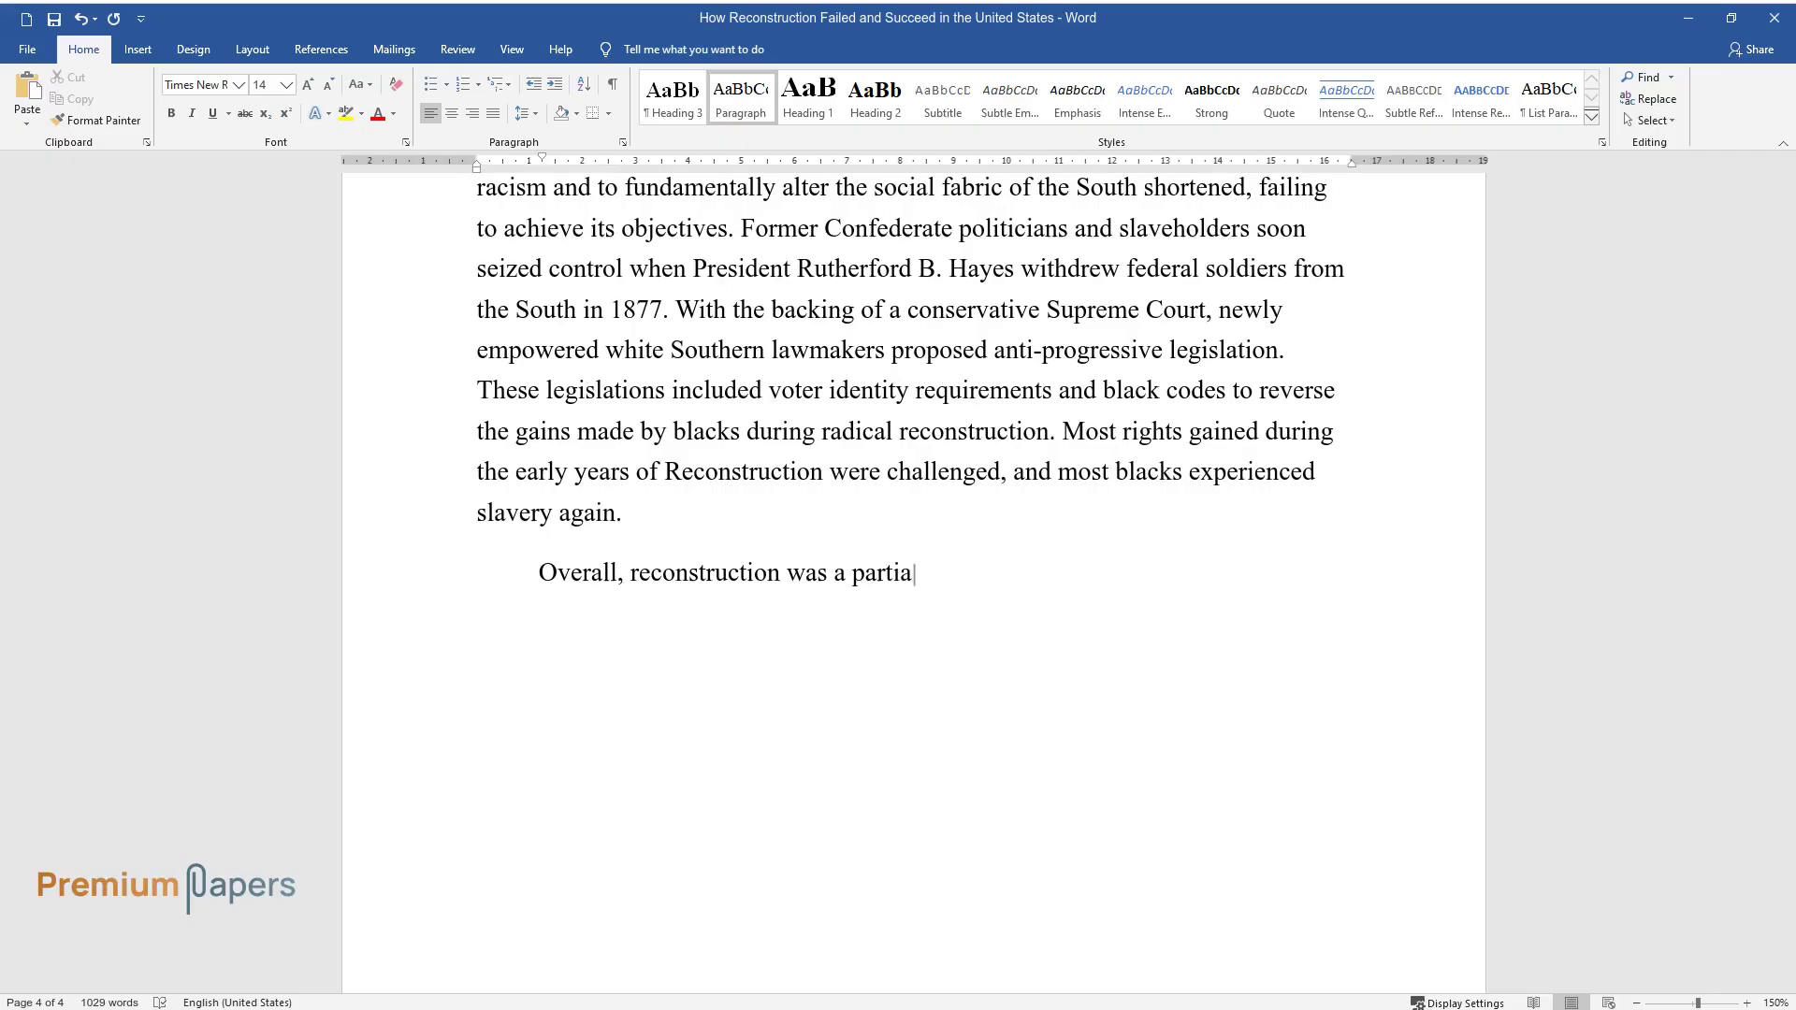
type("l win for the North but a loss for")
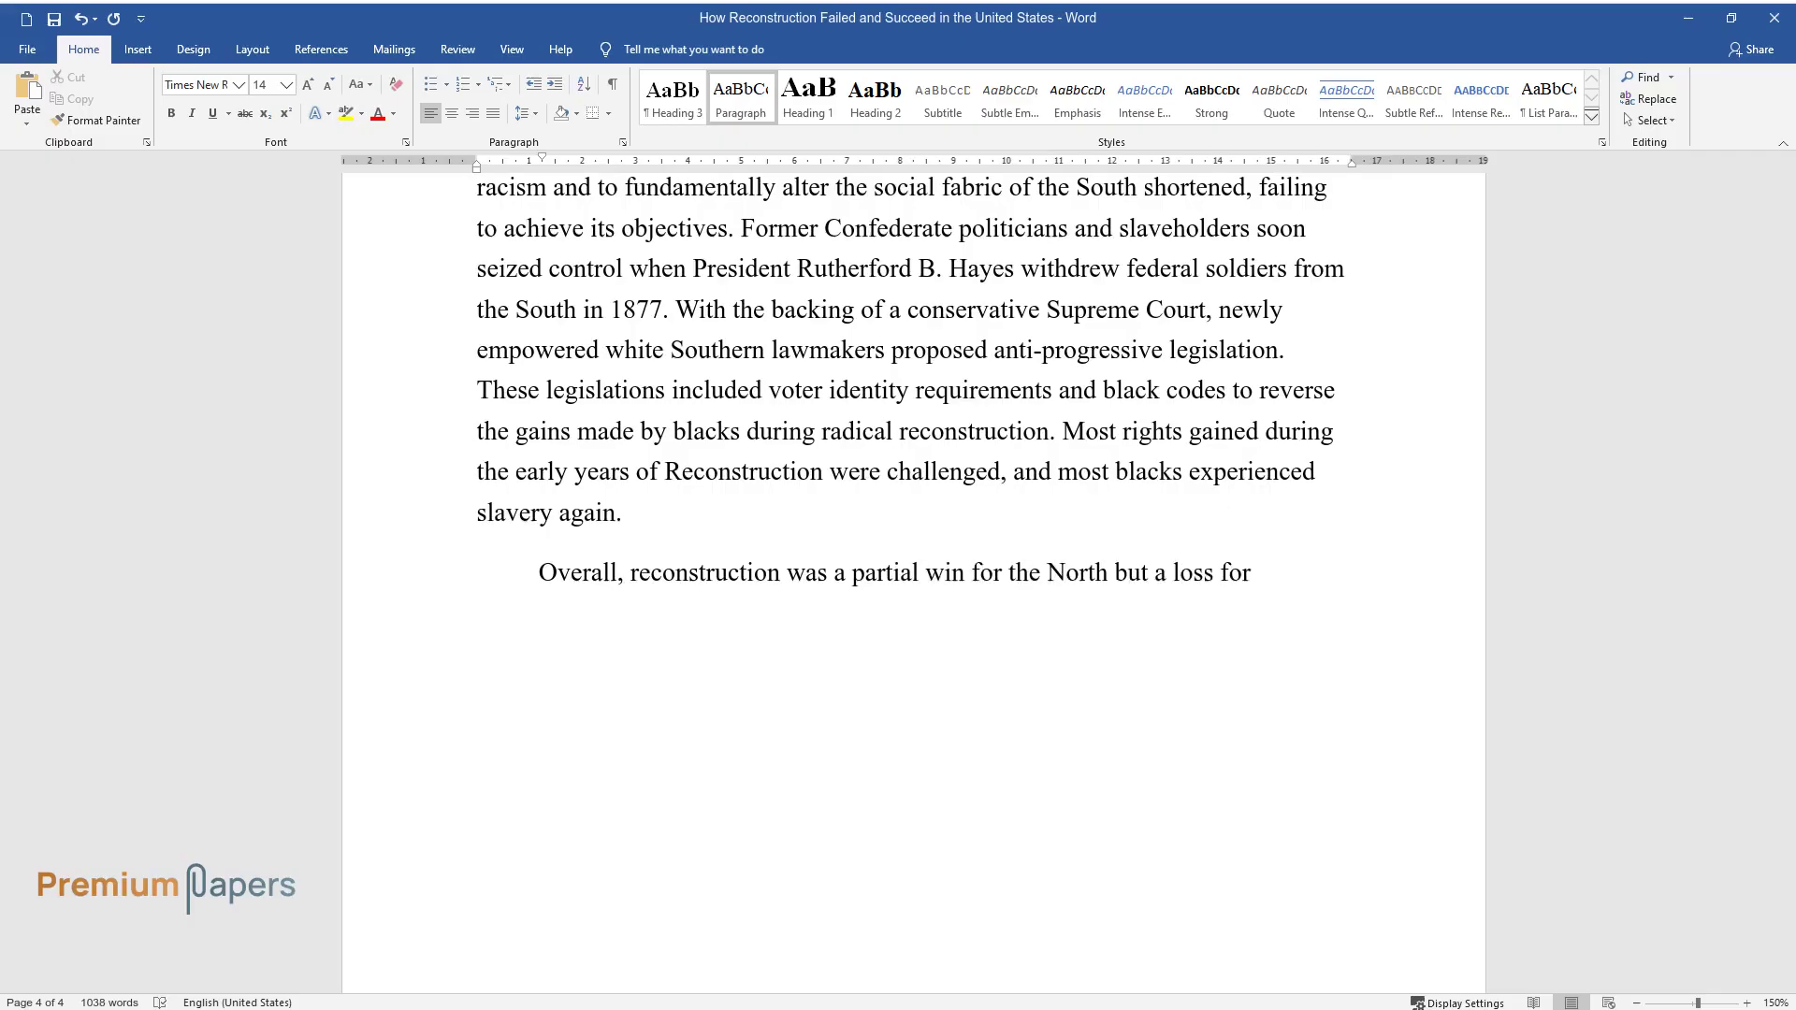
type(" the South, faced with opp")
type("osition f")
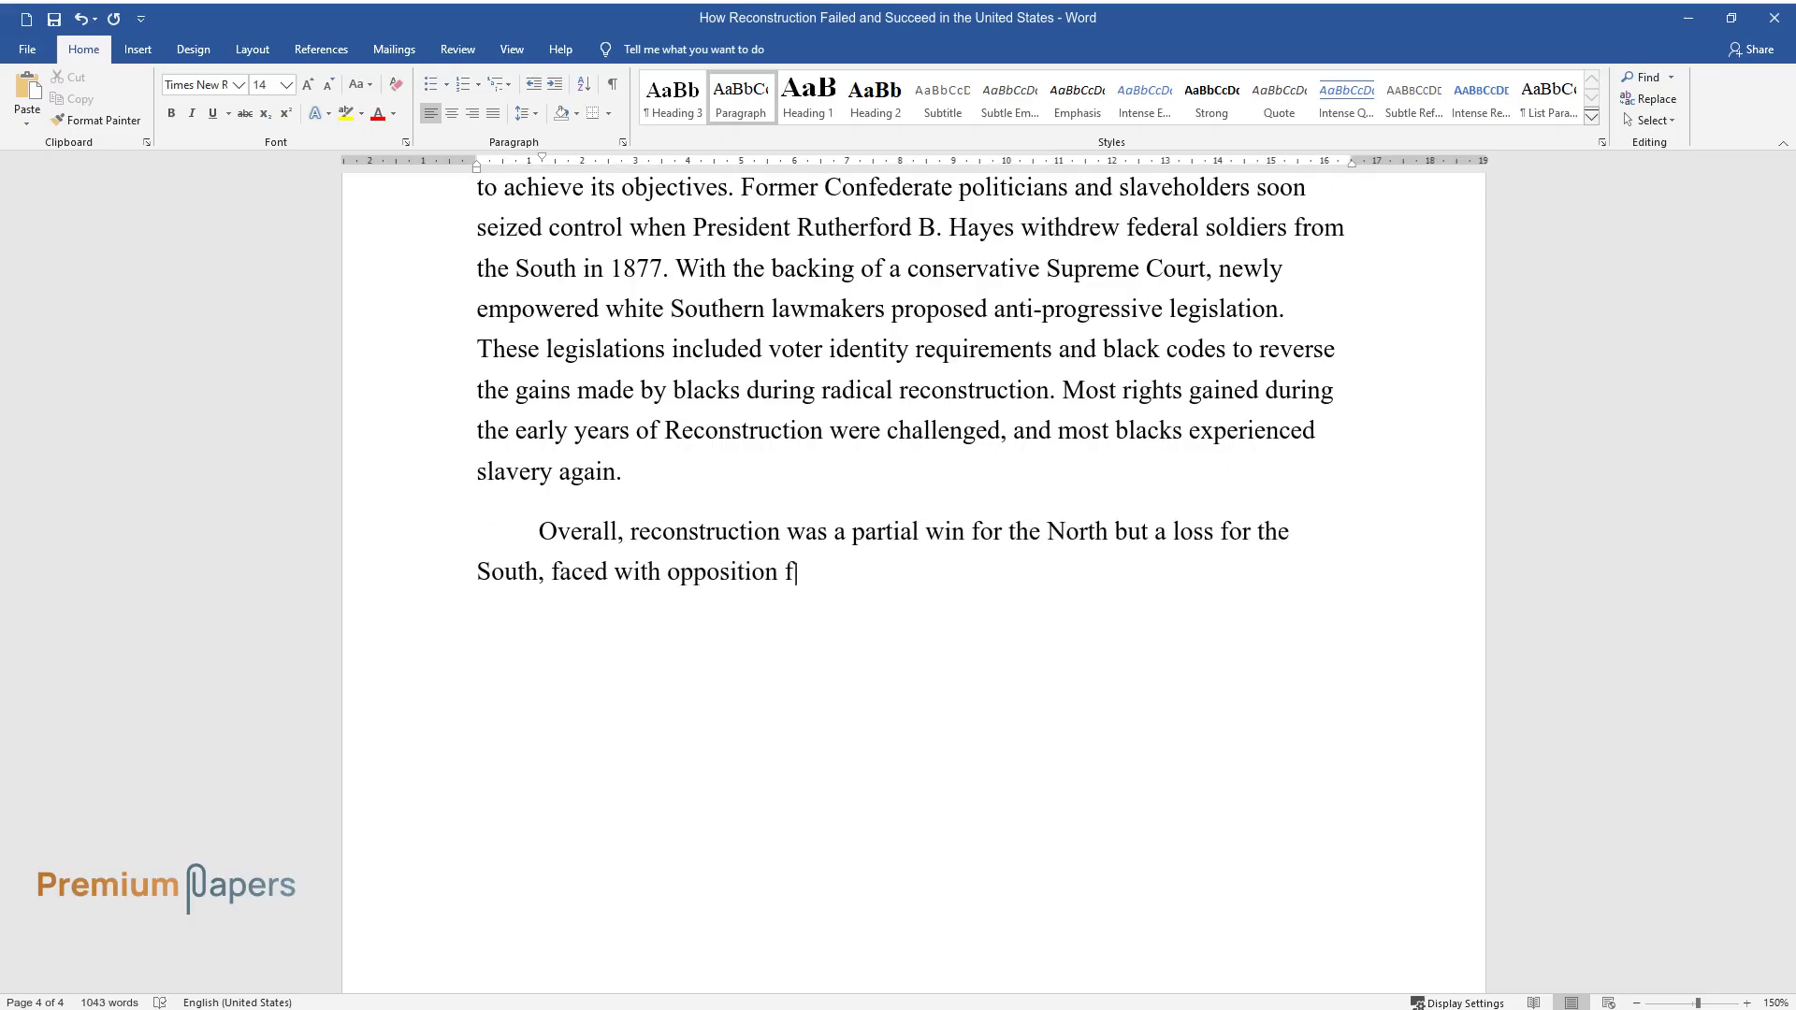
type("rom the South and racial inequality")
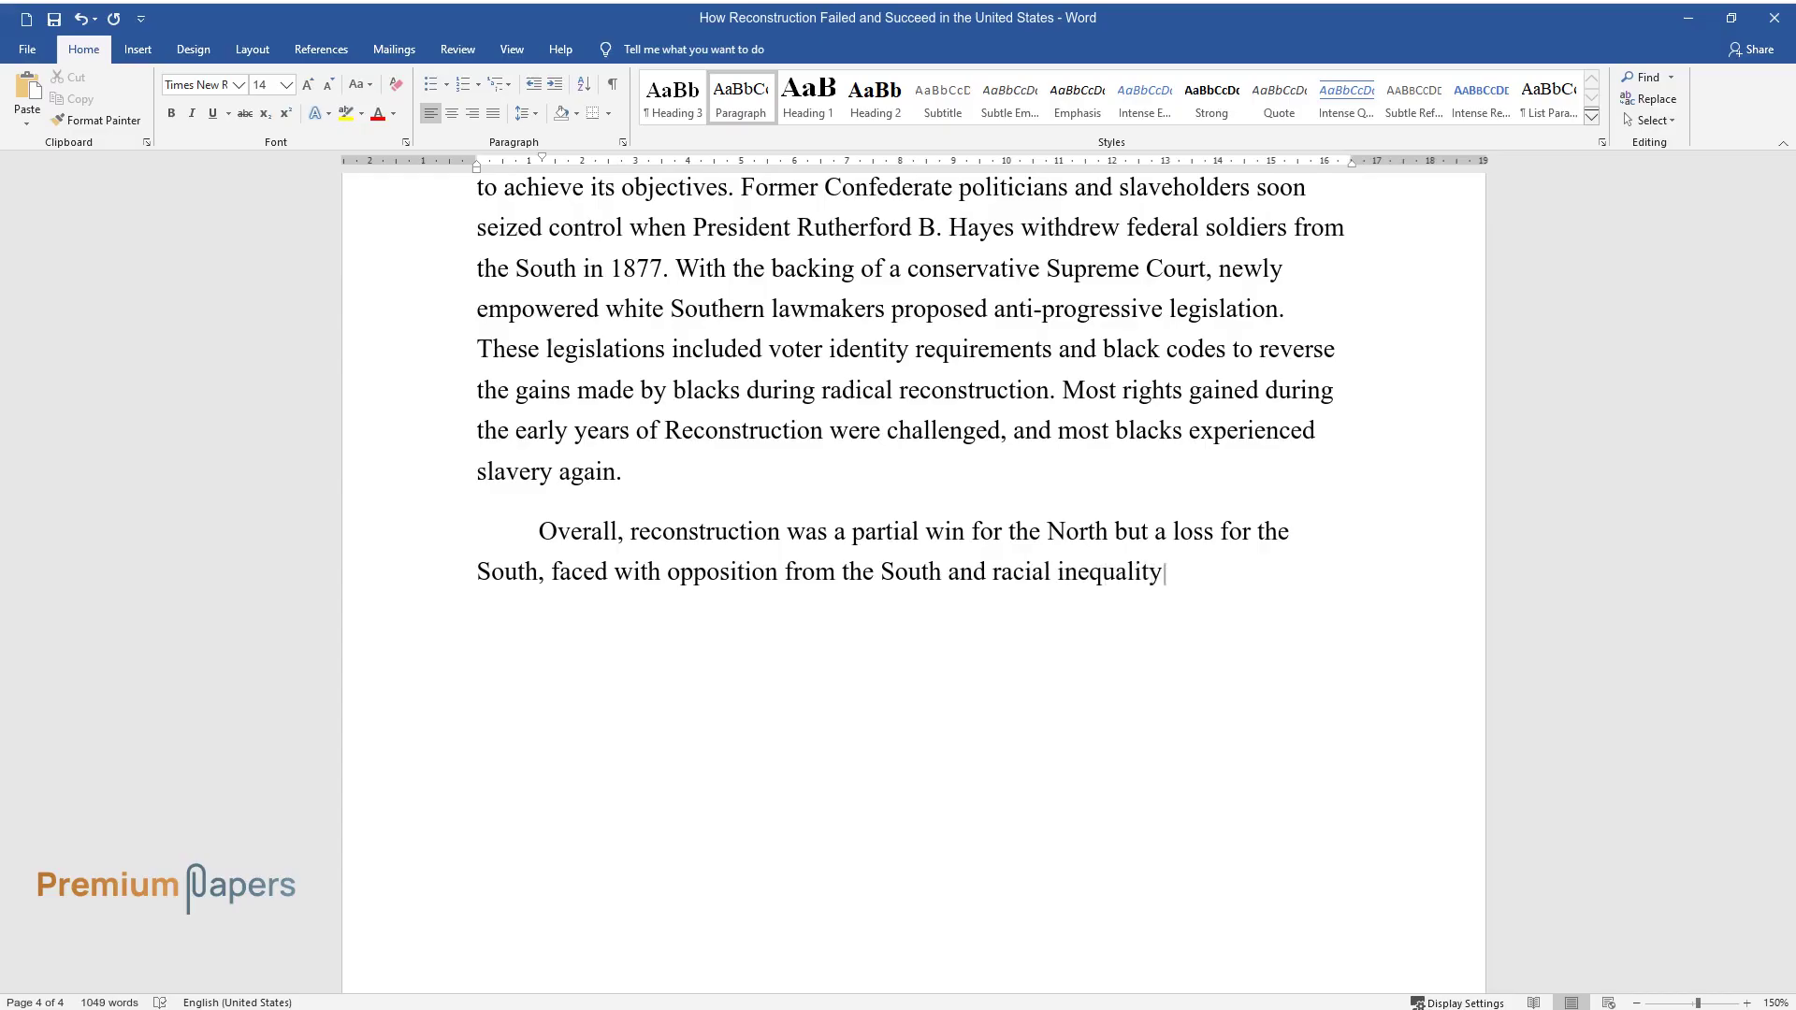
type(" in the North. The most important")
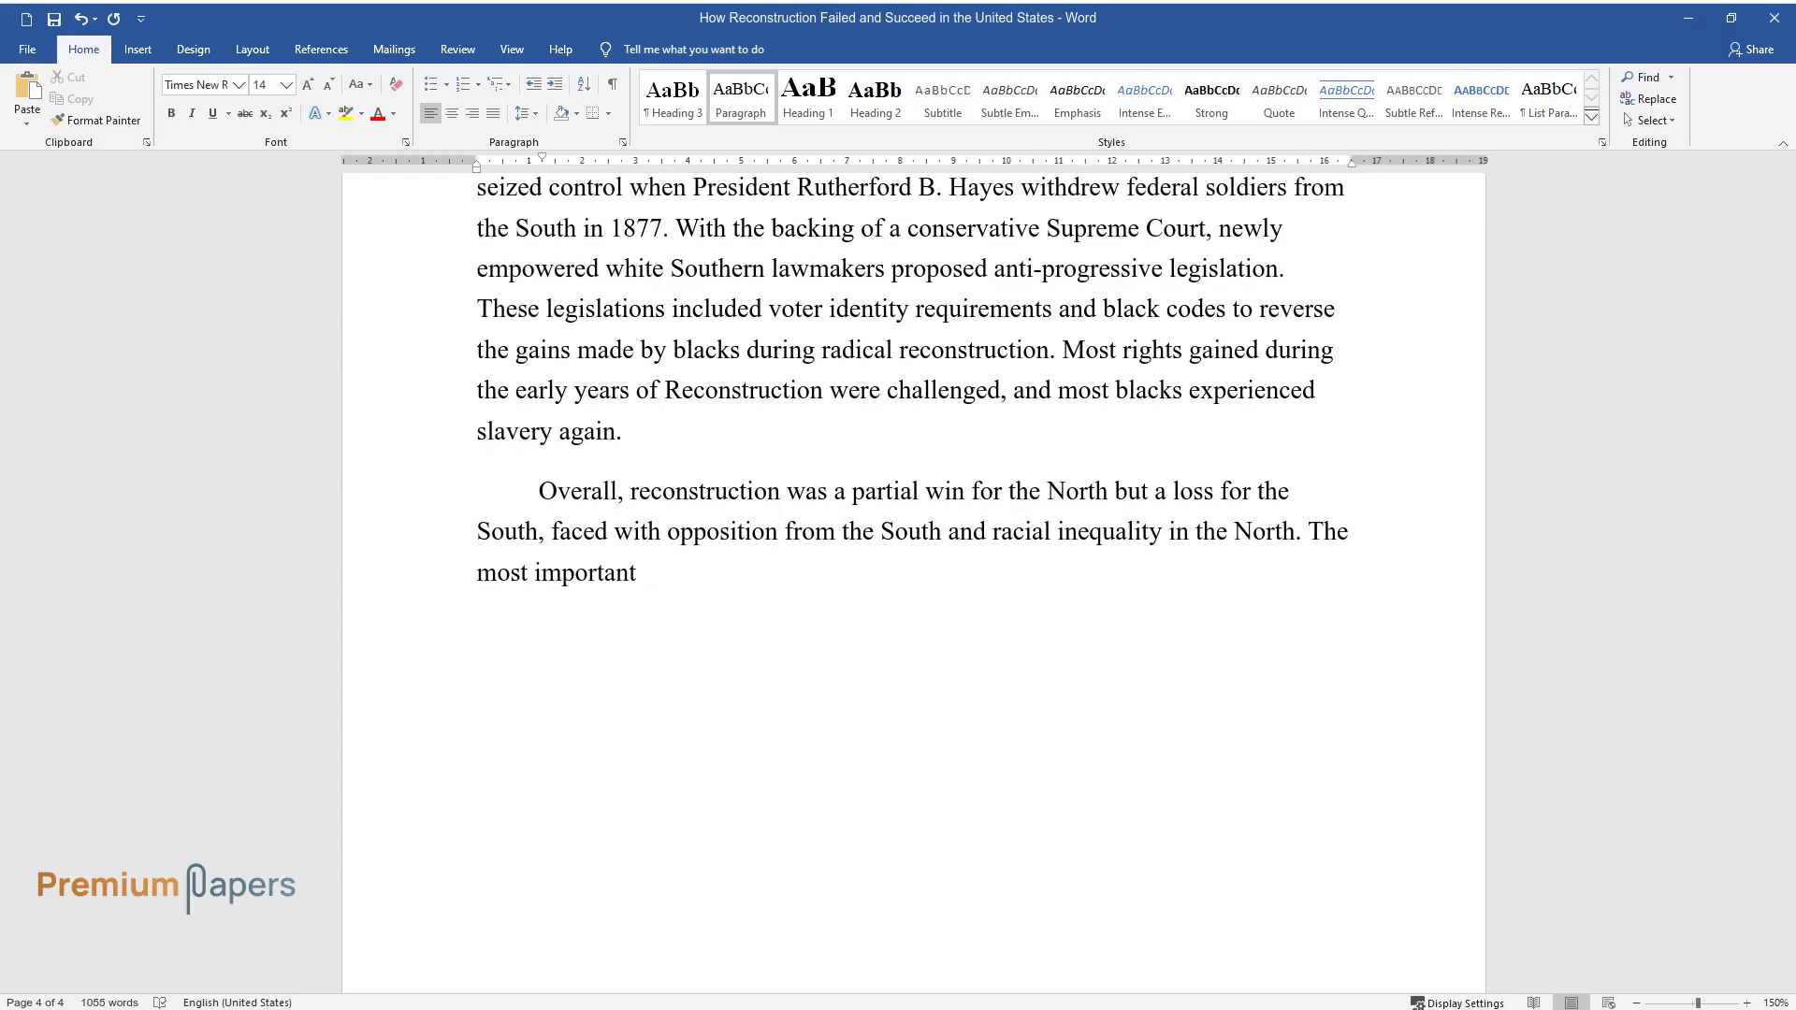
type(" takeaway is that the reconstruction")
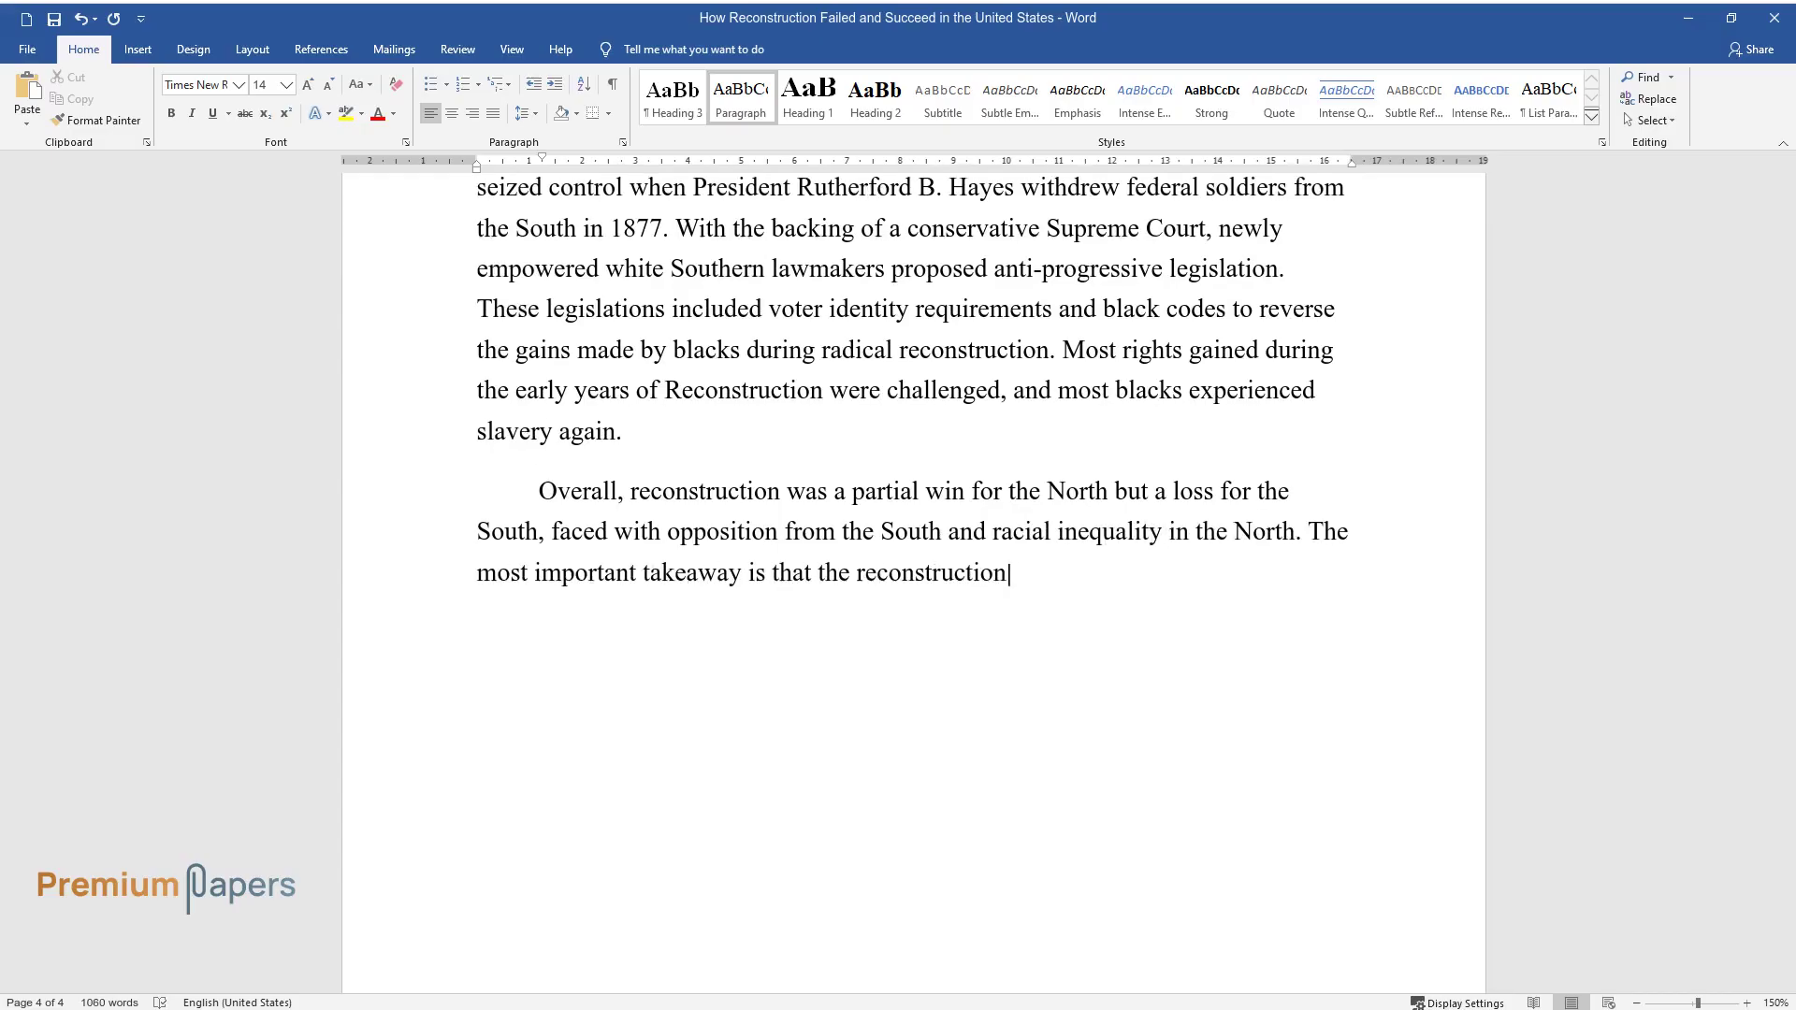
type(" goals were not met. This is because the ex")
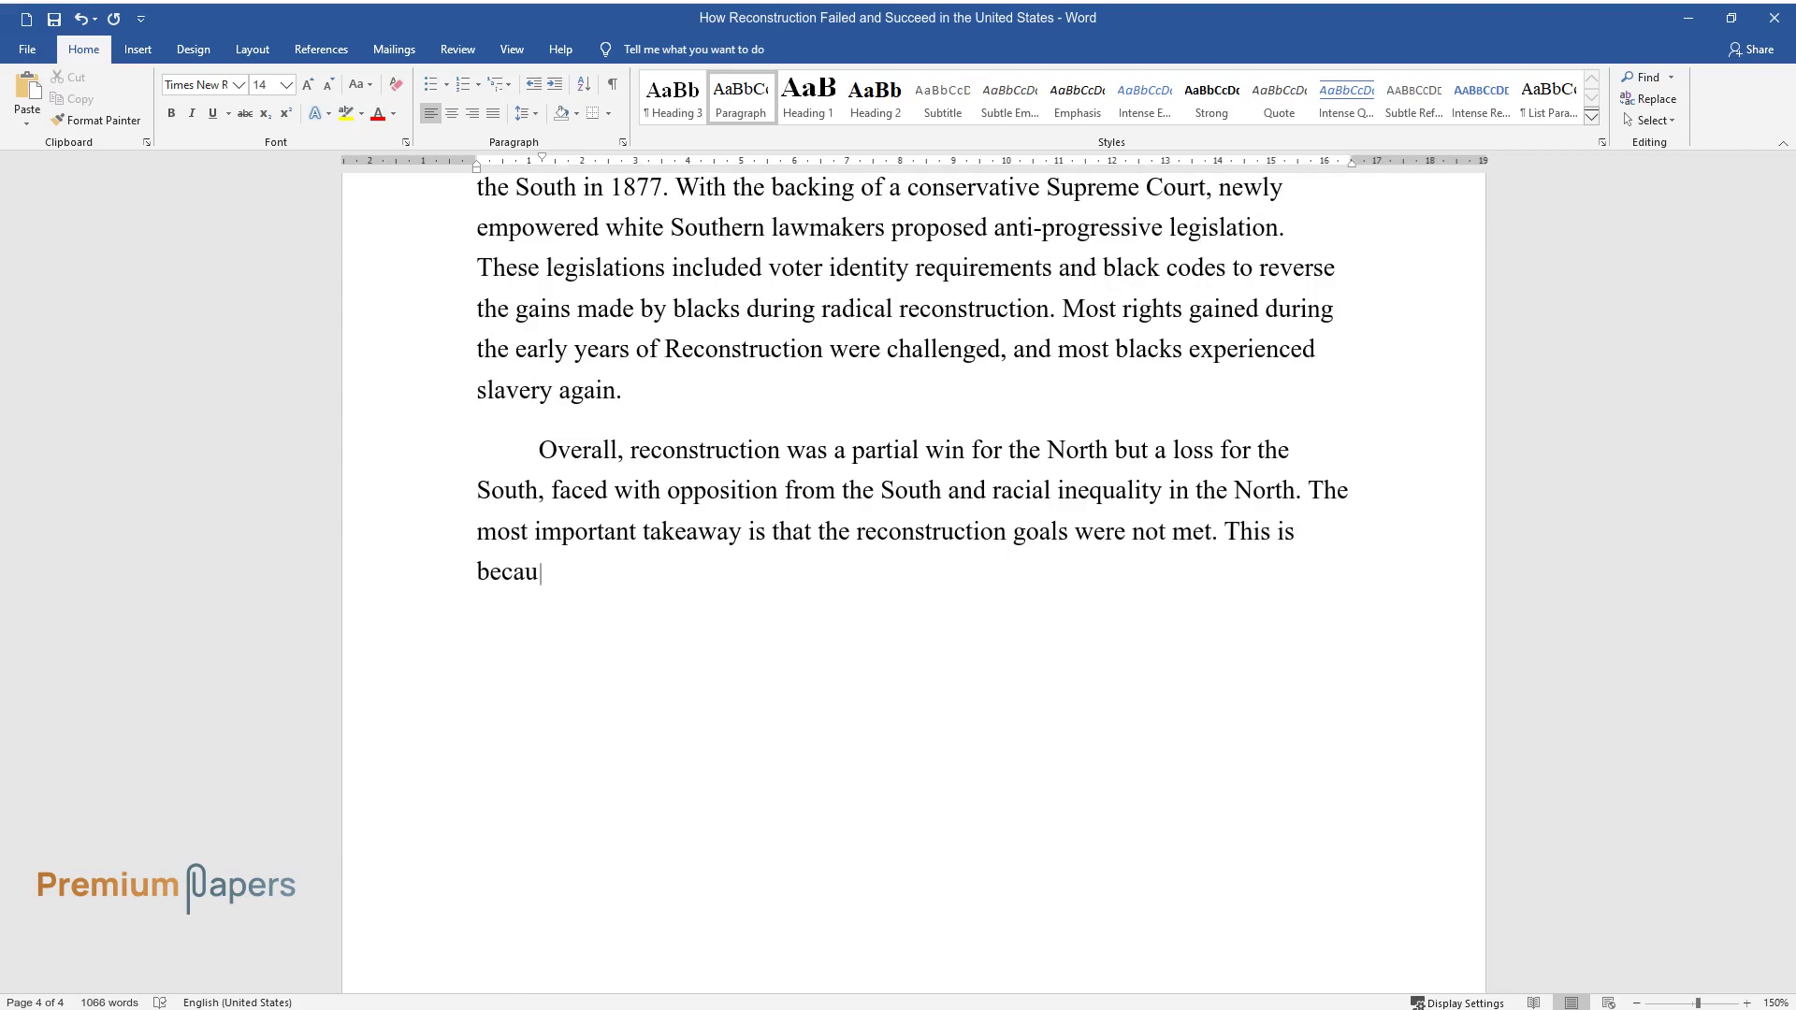
type("ecutive branch did not tak")
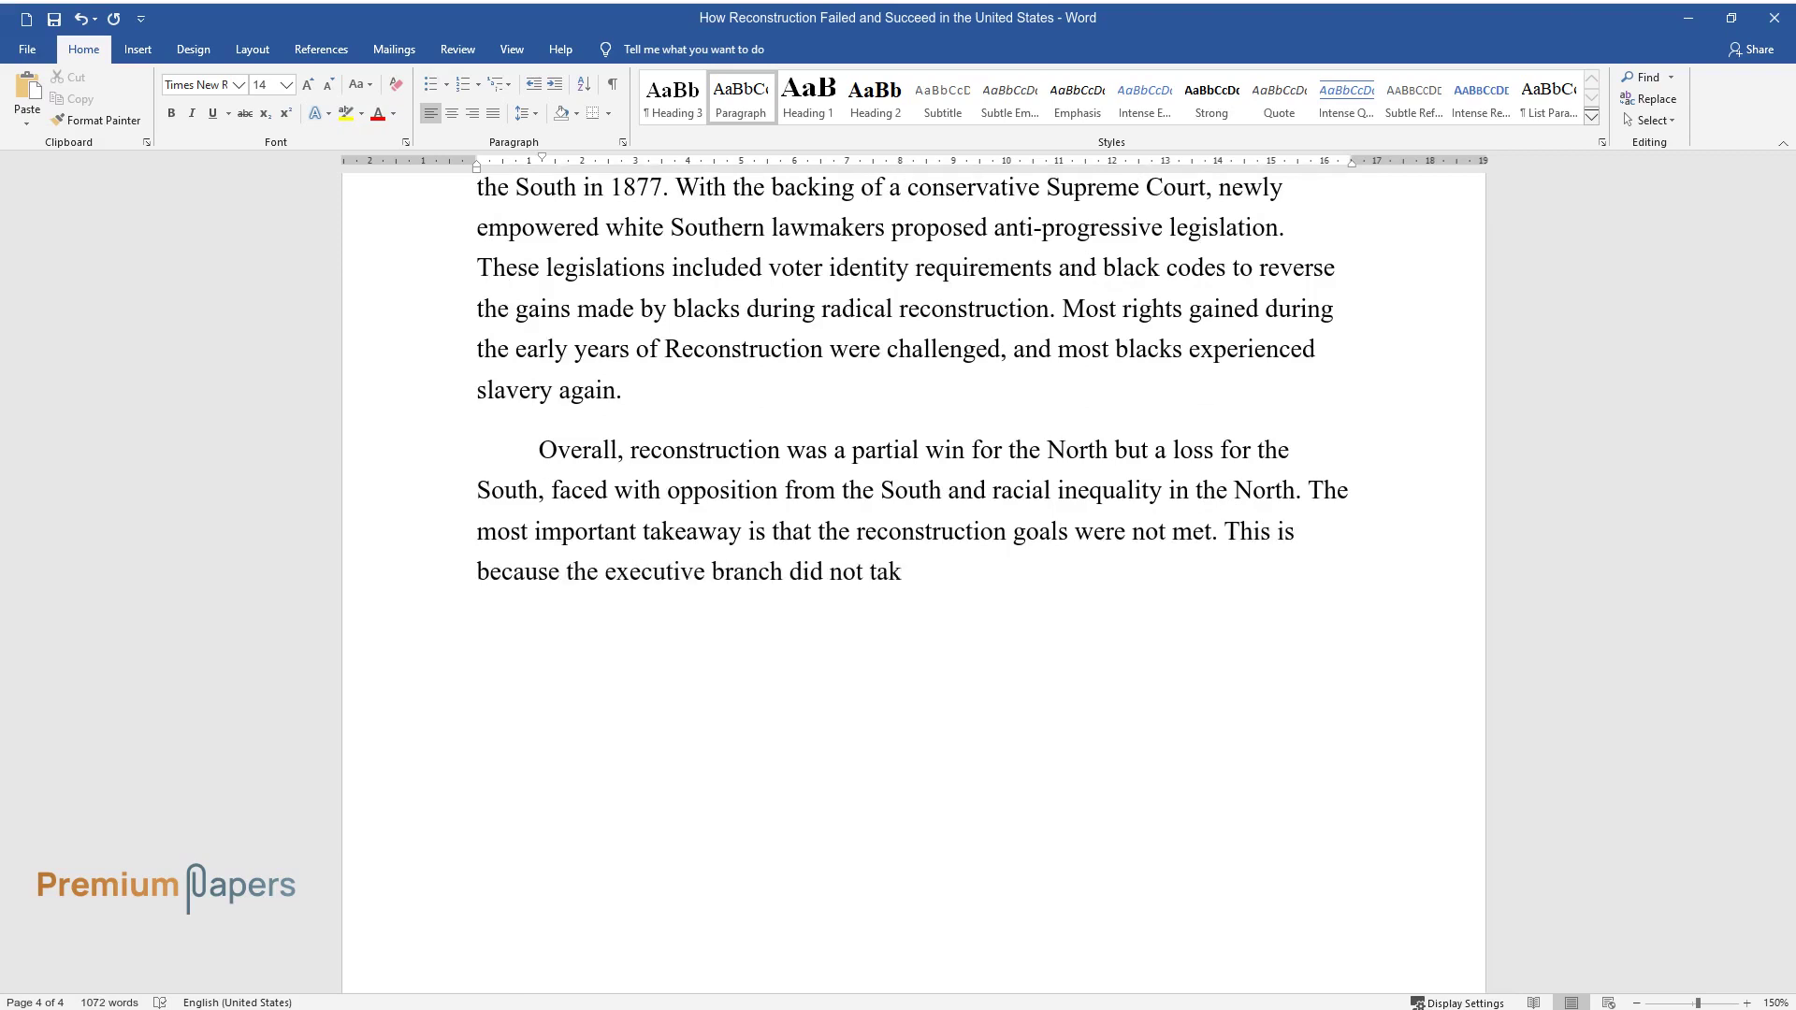
type("e any steps to reduce racial tensi")
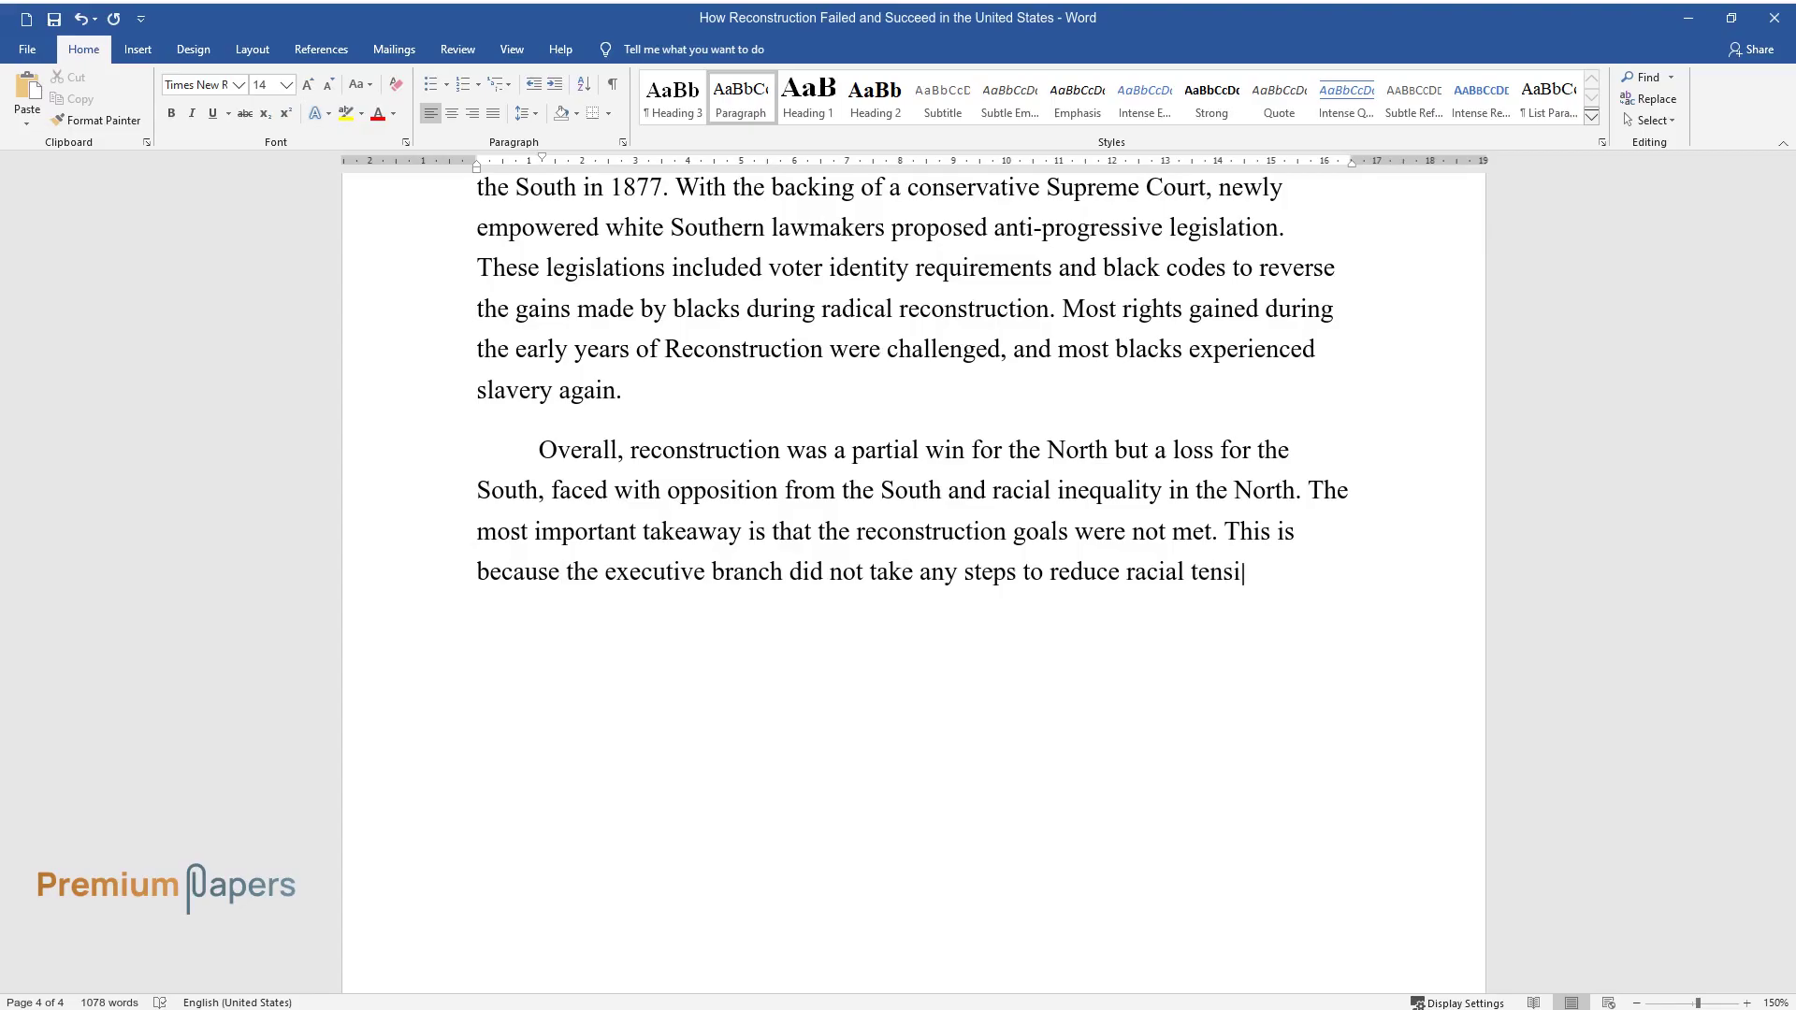
type("ons. The efforts by different leade")
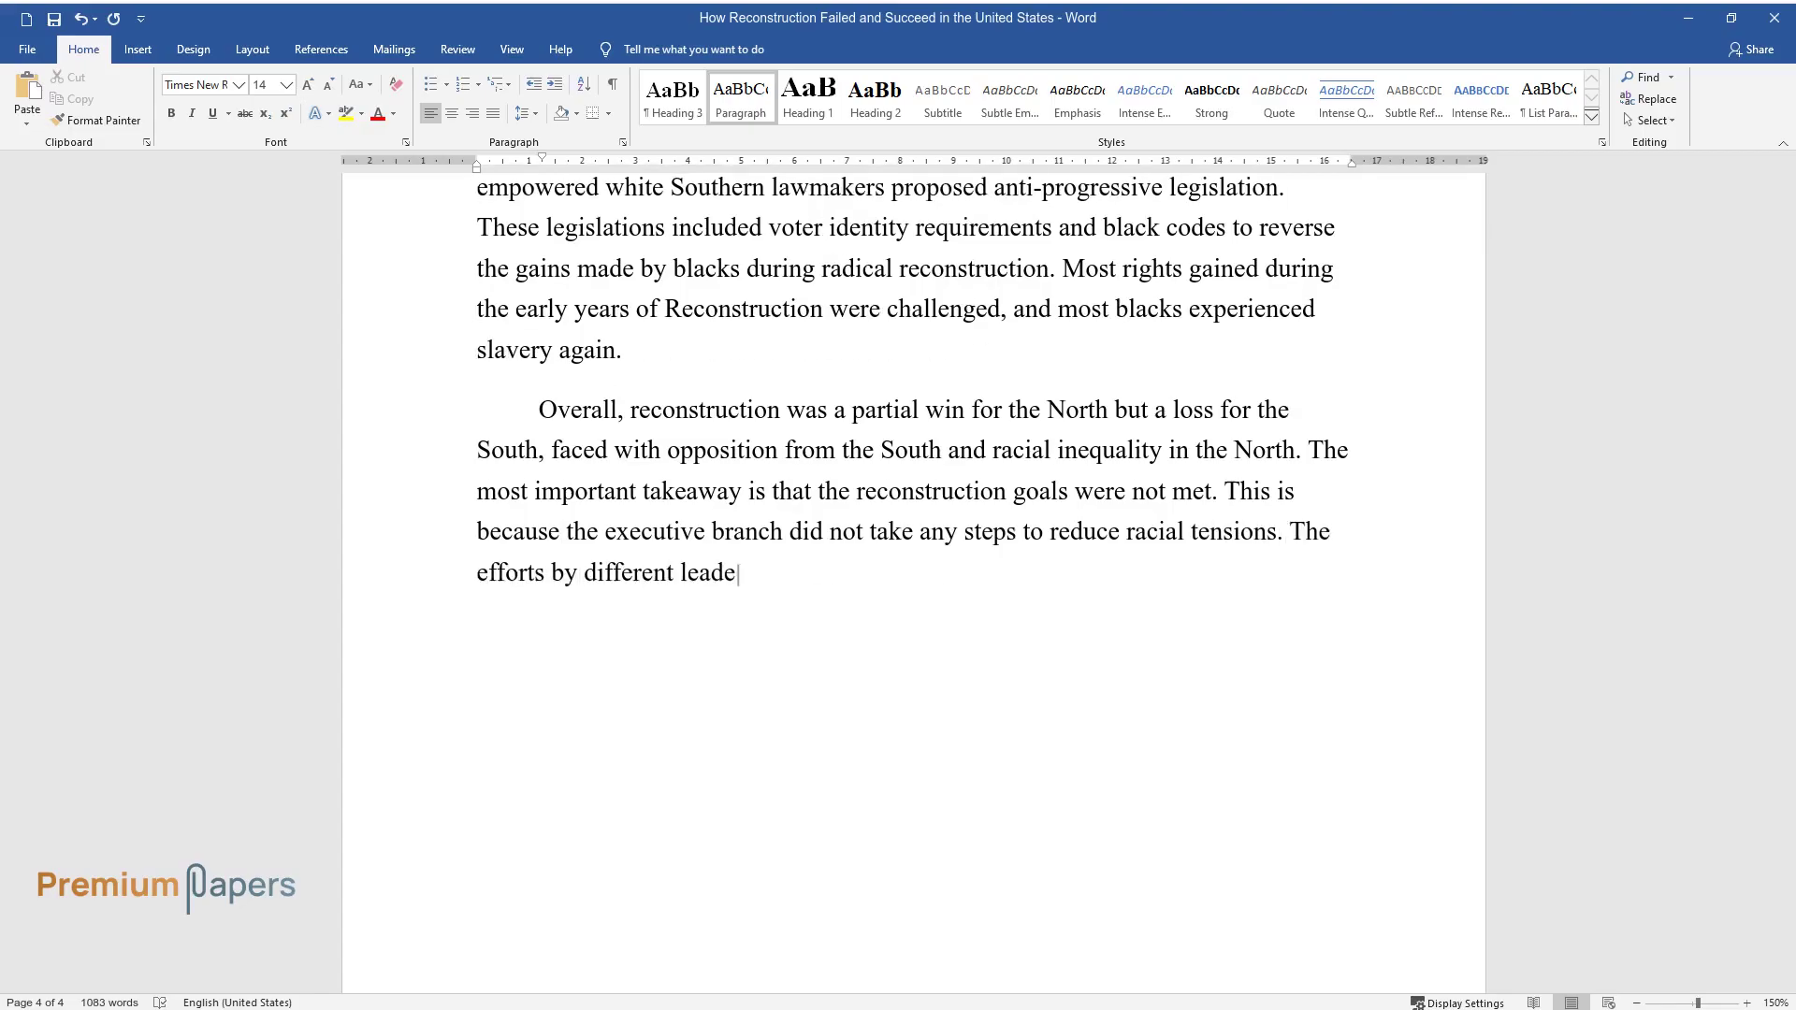
type("rs to find equality between differ")
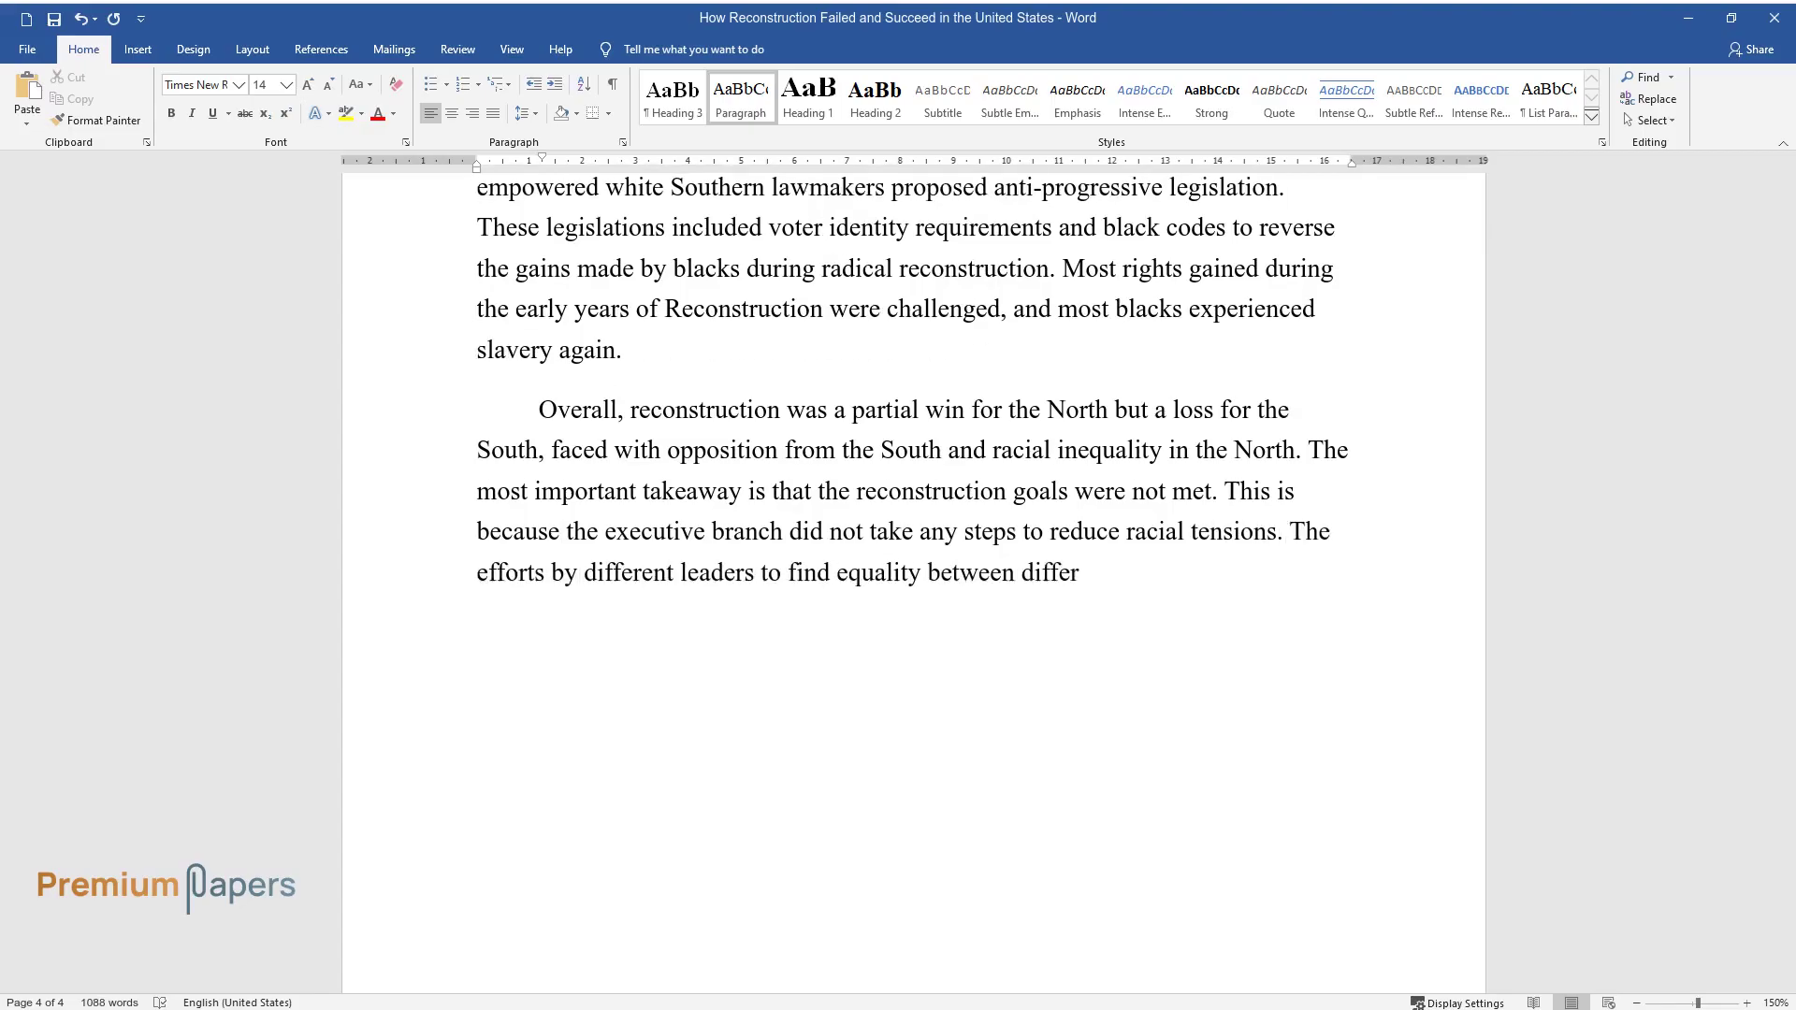
type("ent races were challenged. New admi")
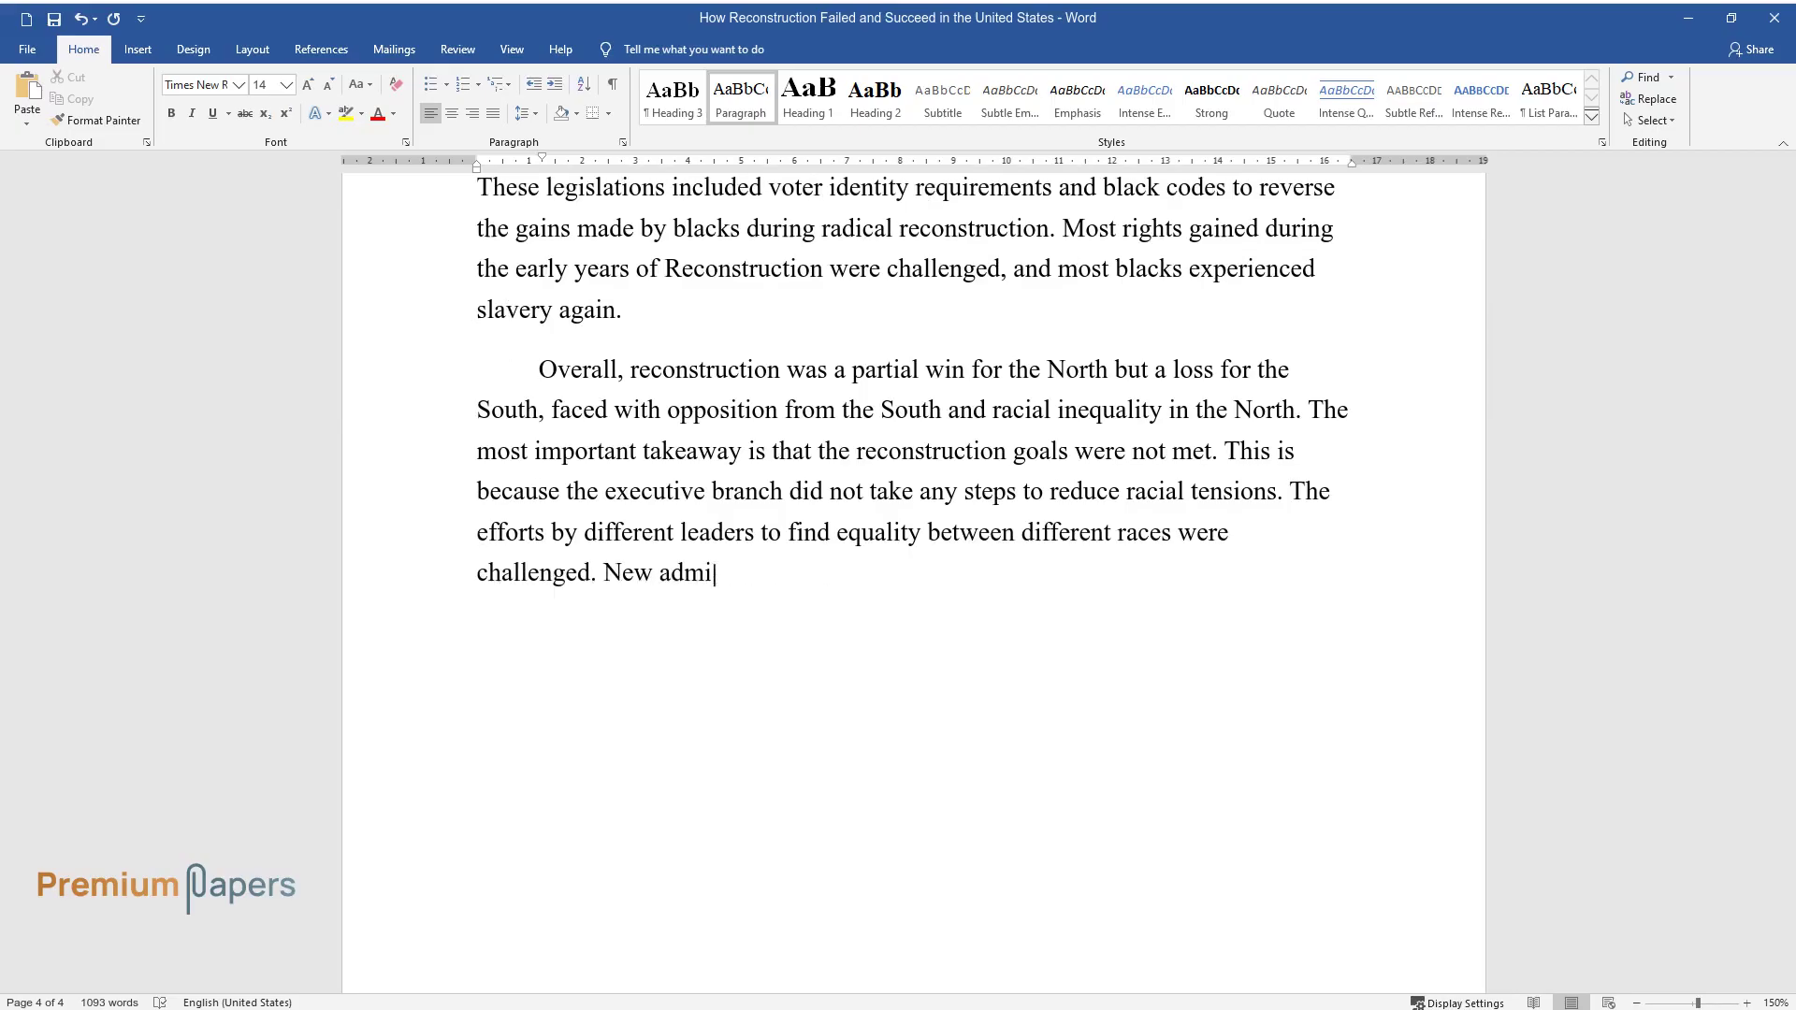
type("nistrations came up with new amend")
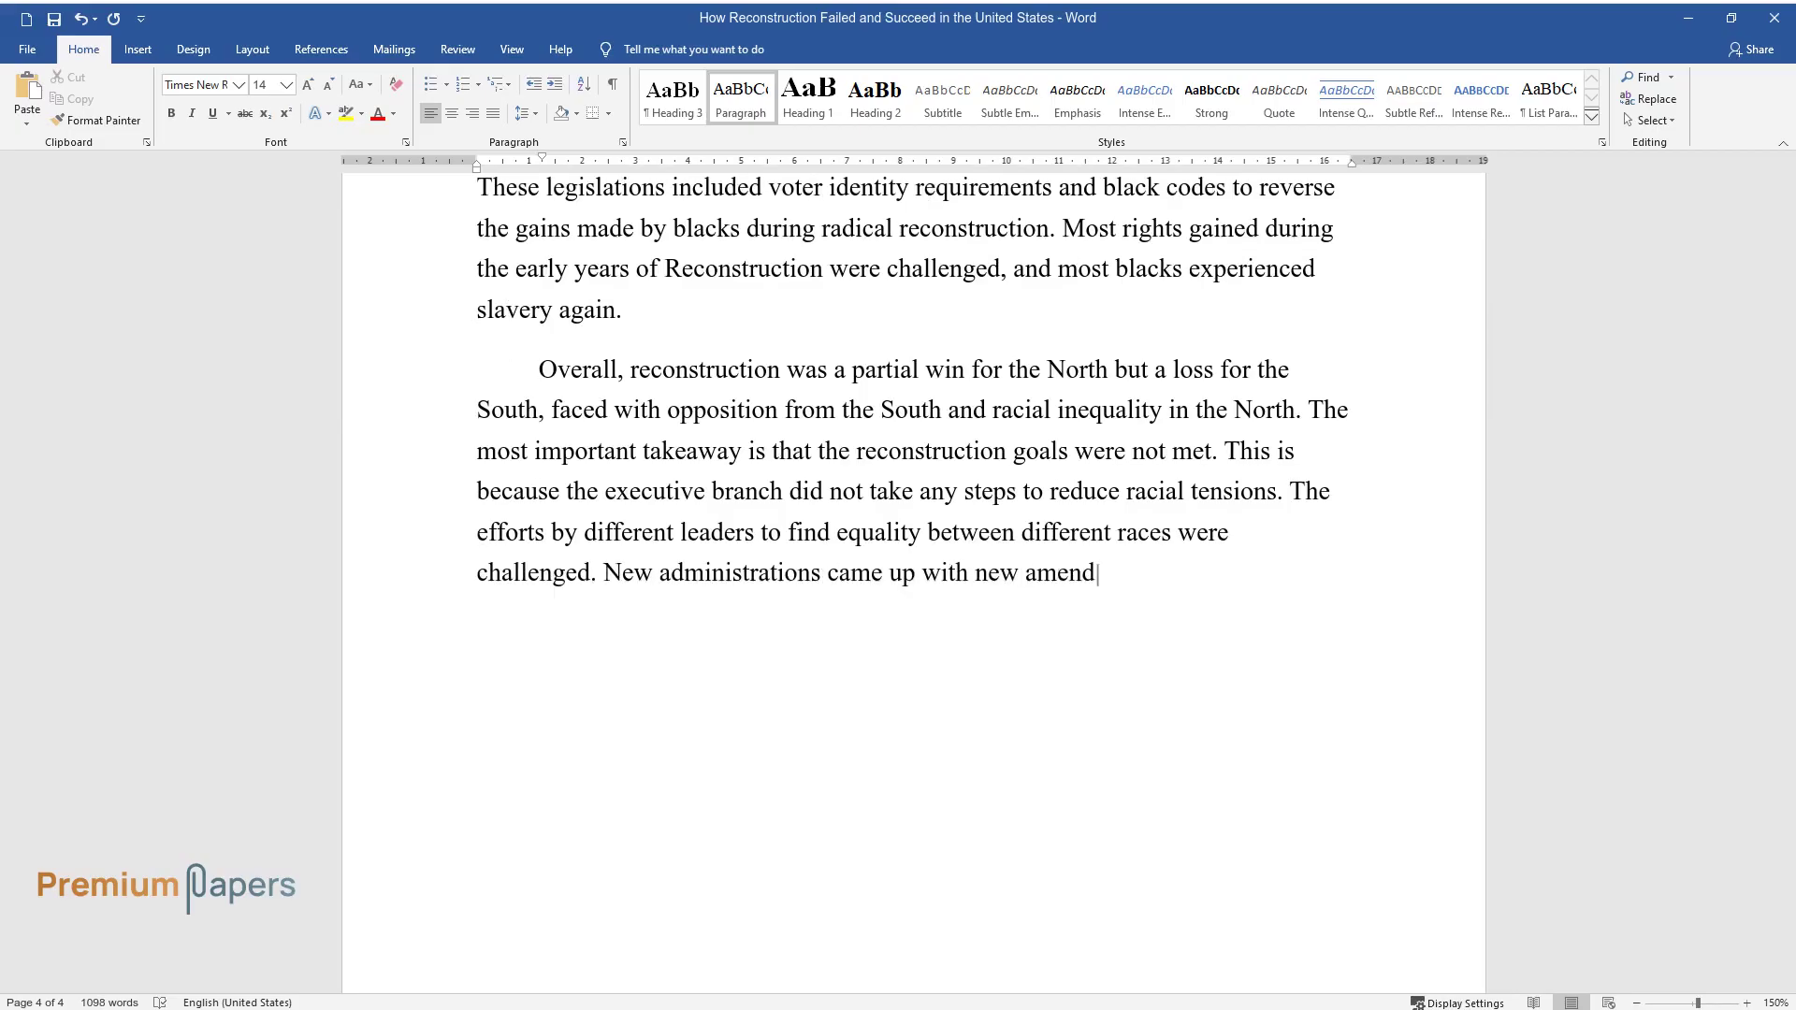
type("ments, some of which threatened the rights r")
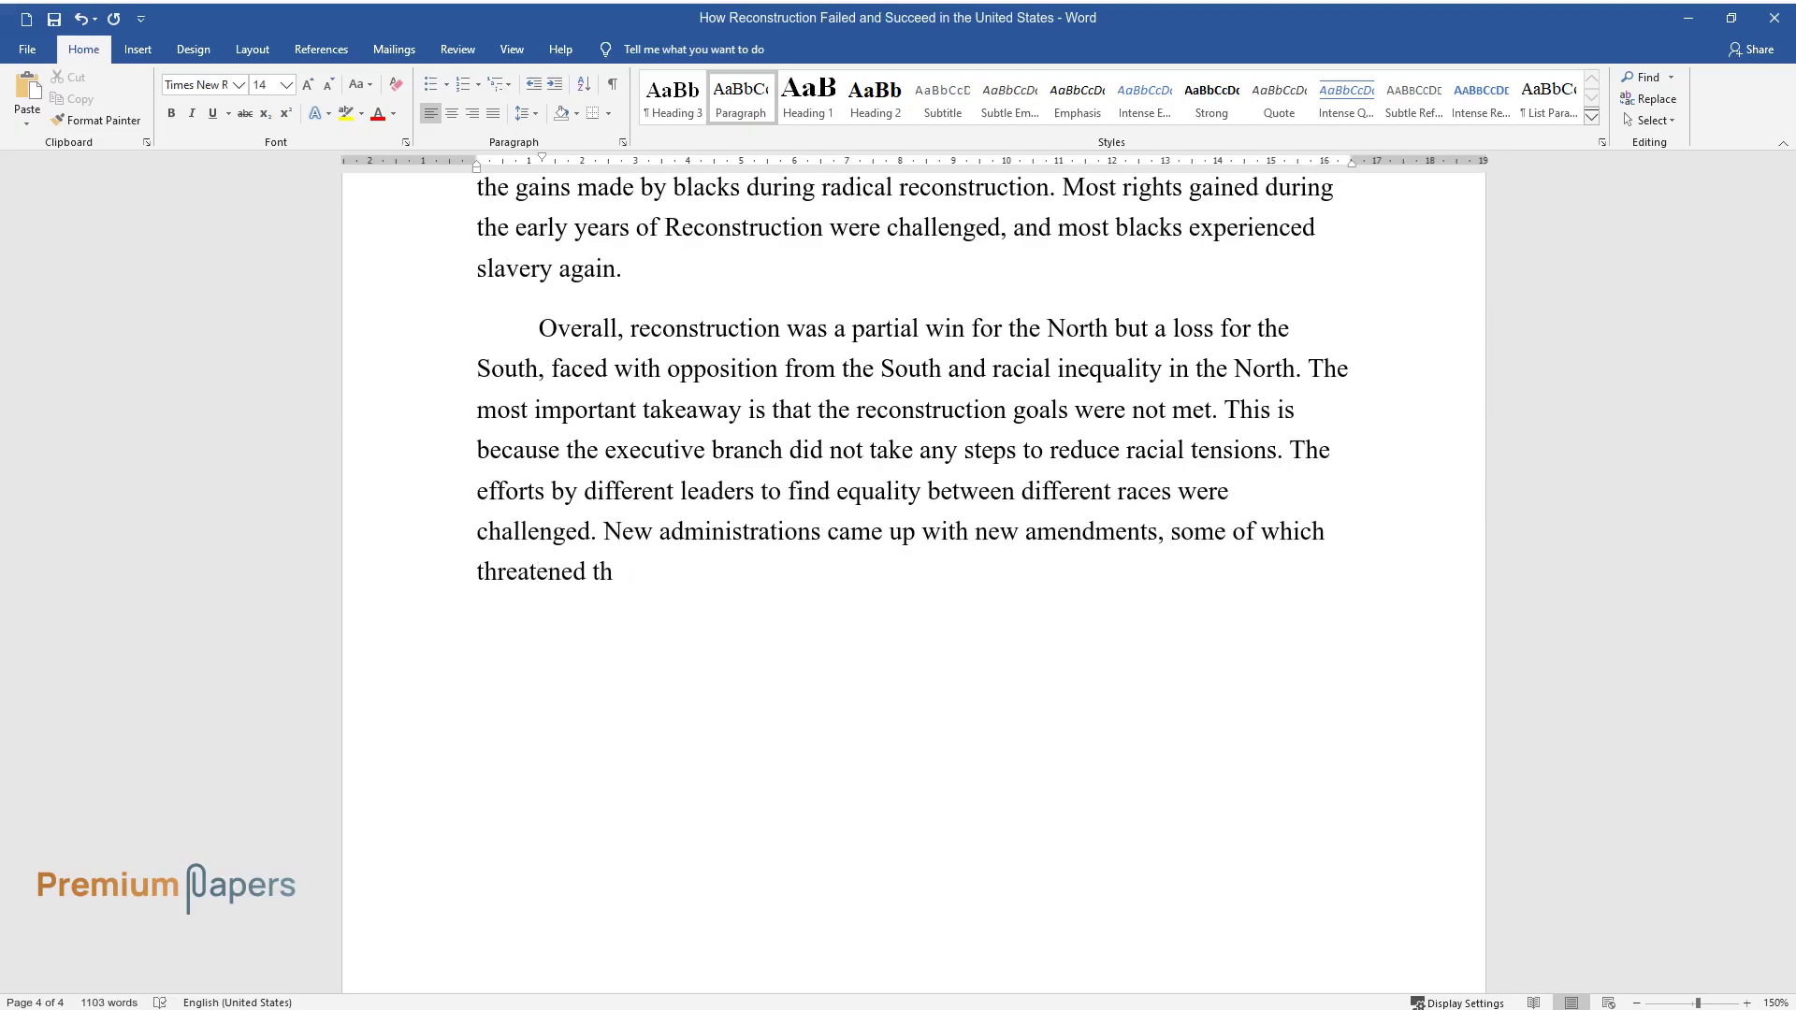
type("estored. The North experi")
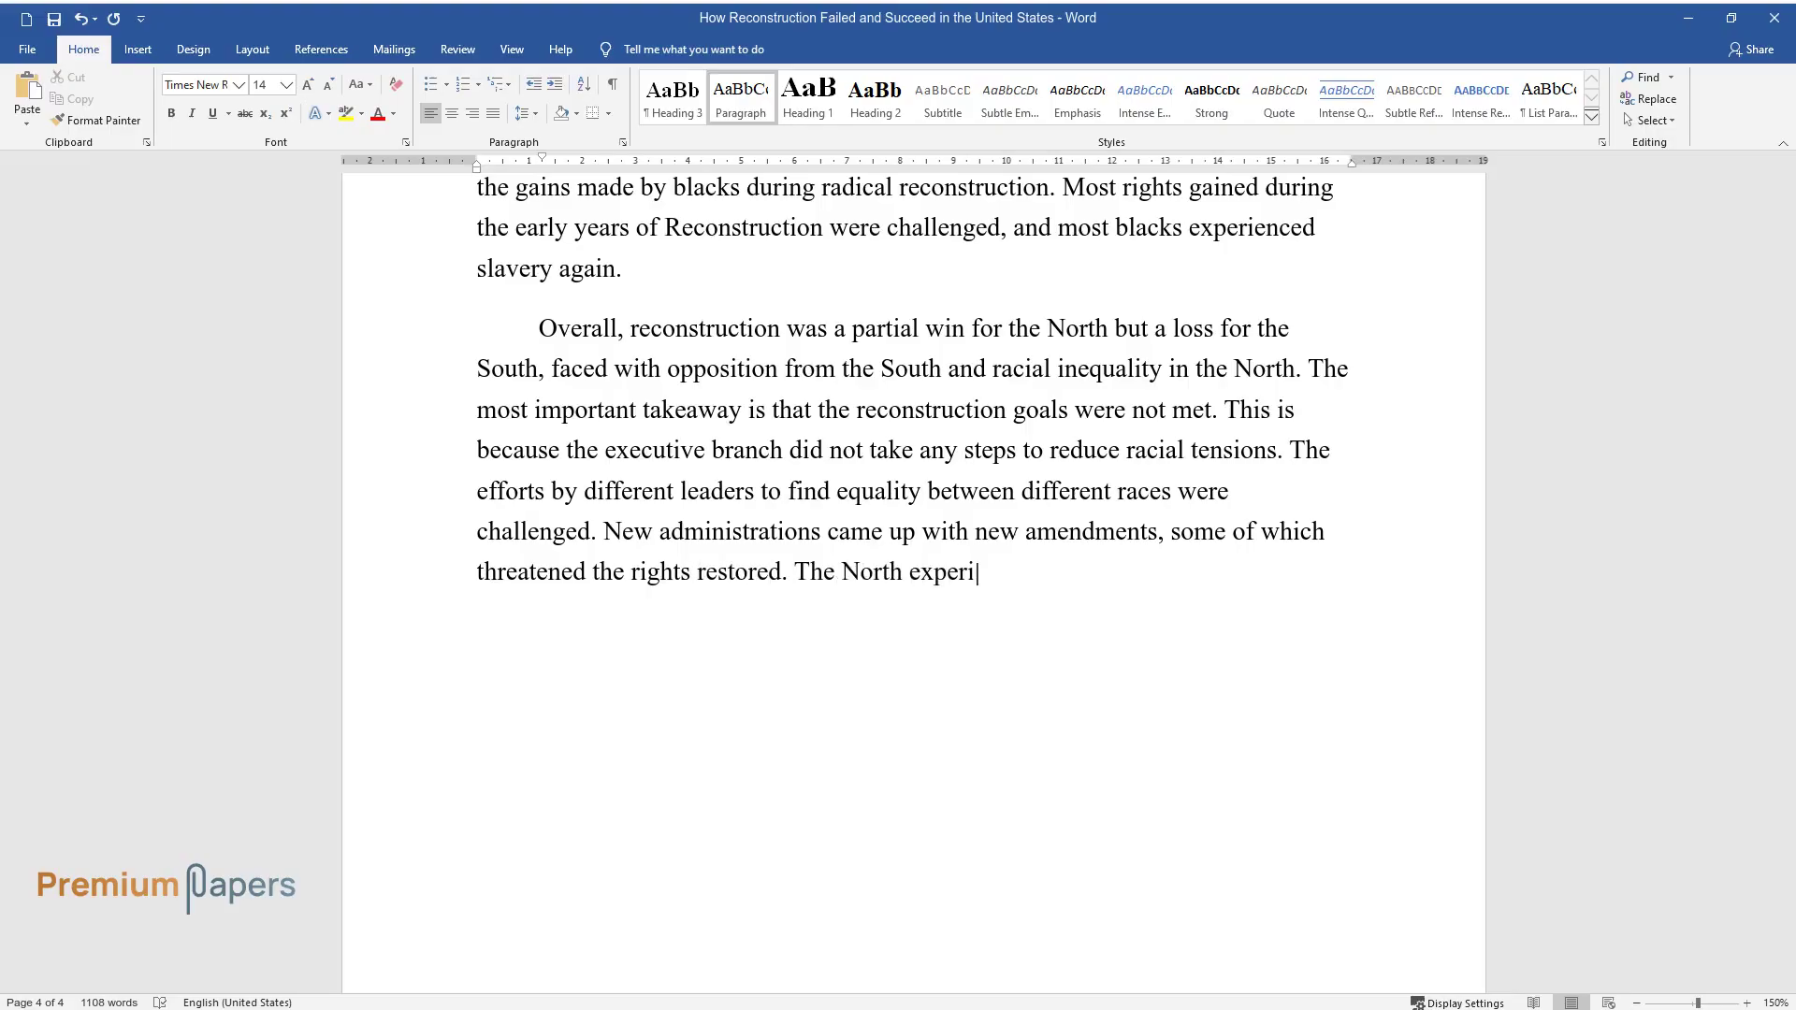
type("enced transformations in the econo")
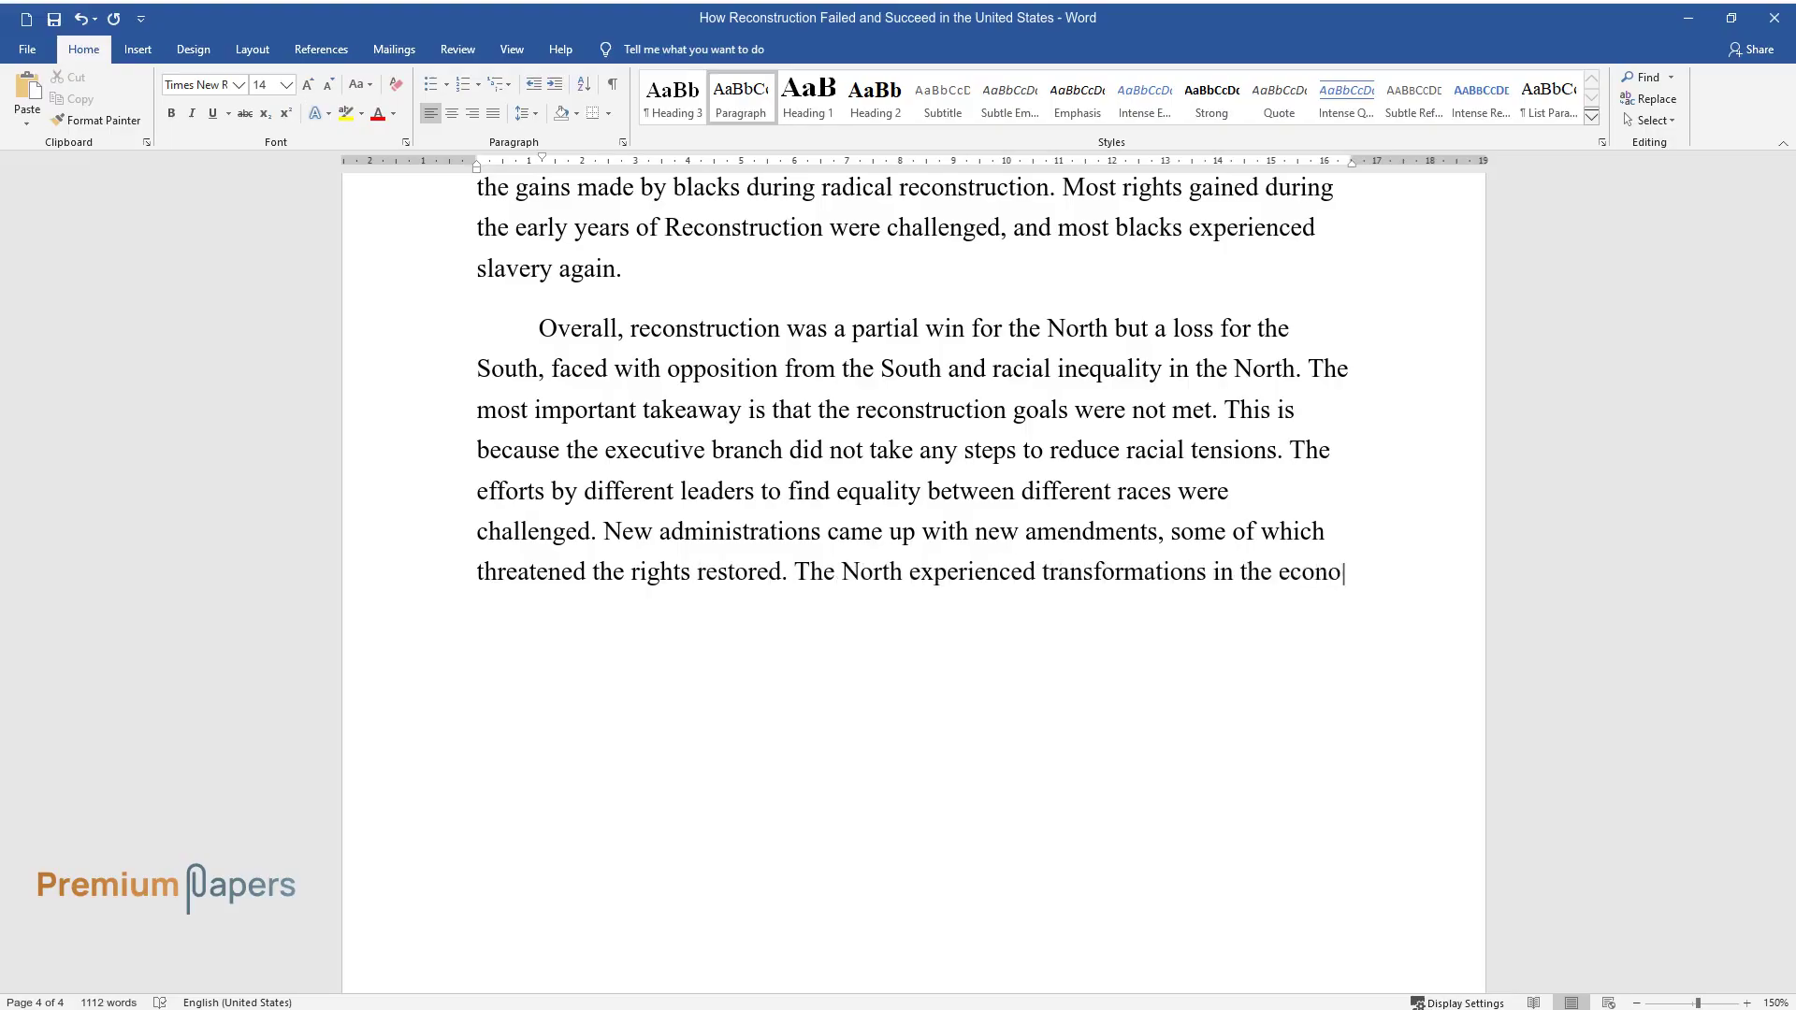
type("my, industries, and social lives. H")
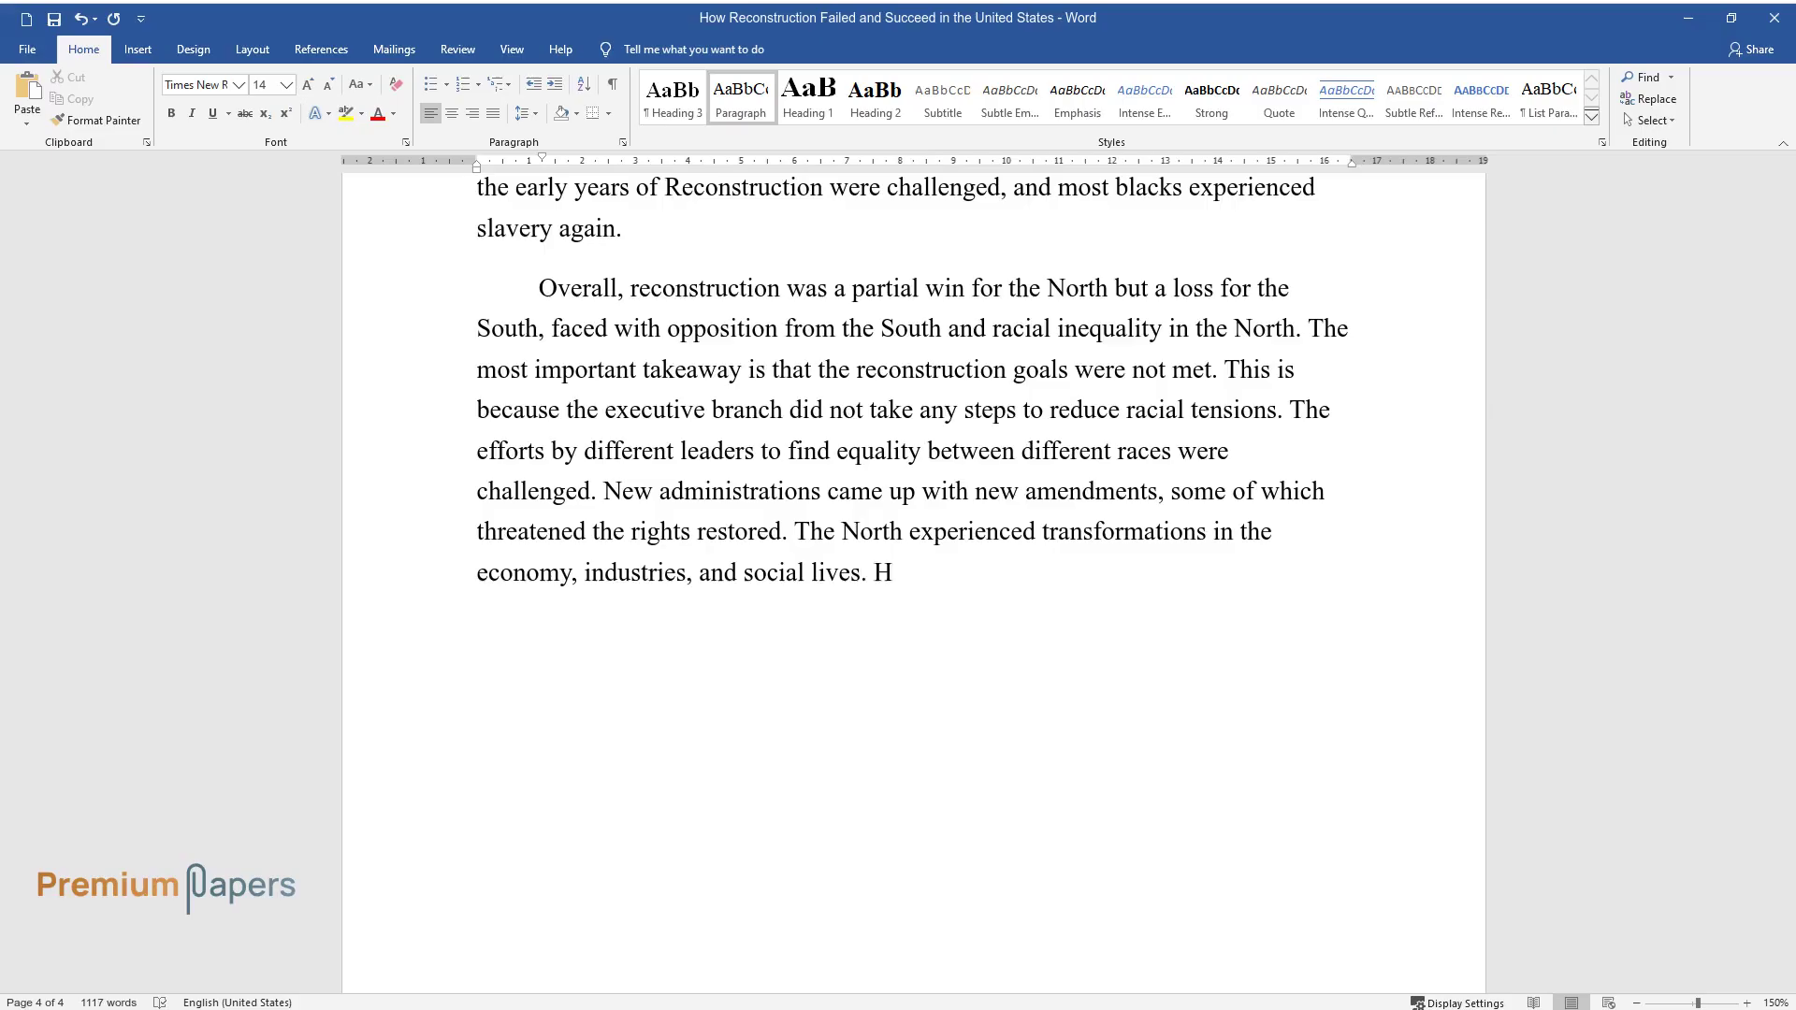
type("owever, the social divides remained")
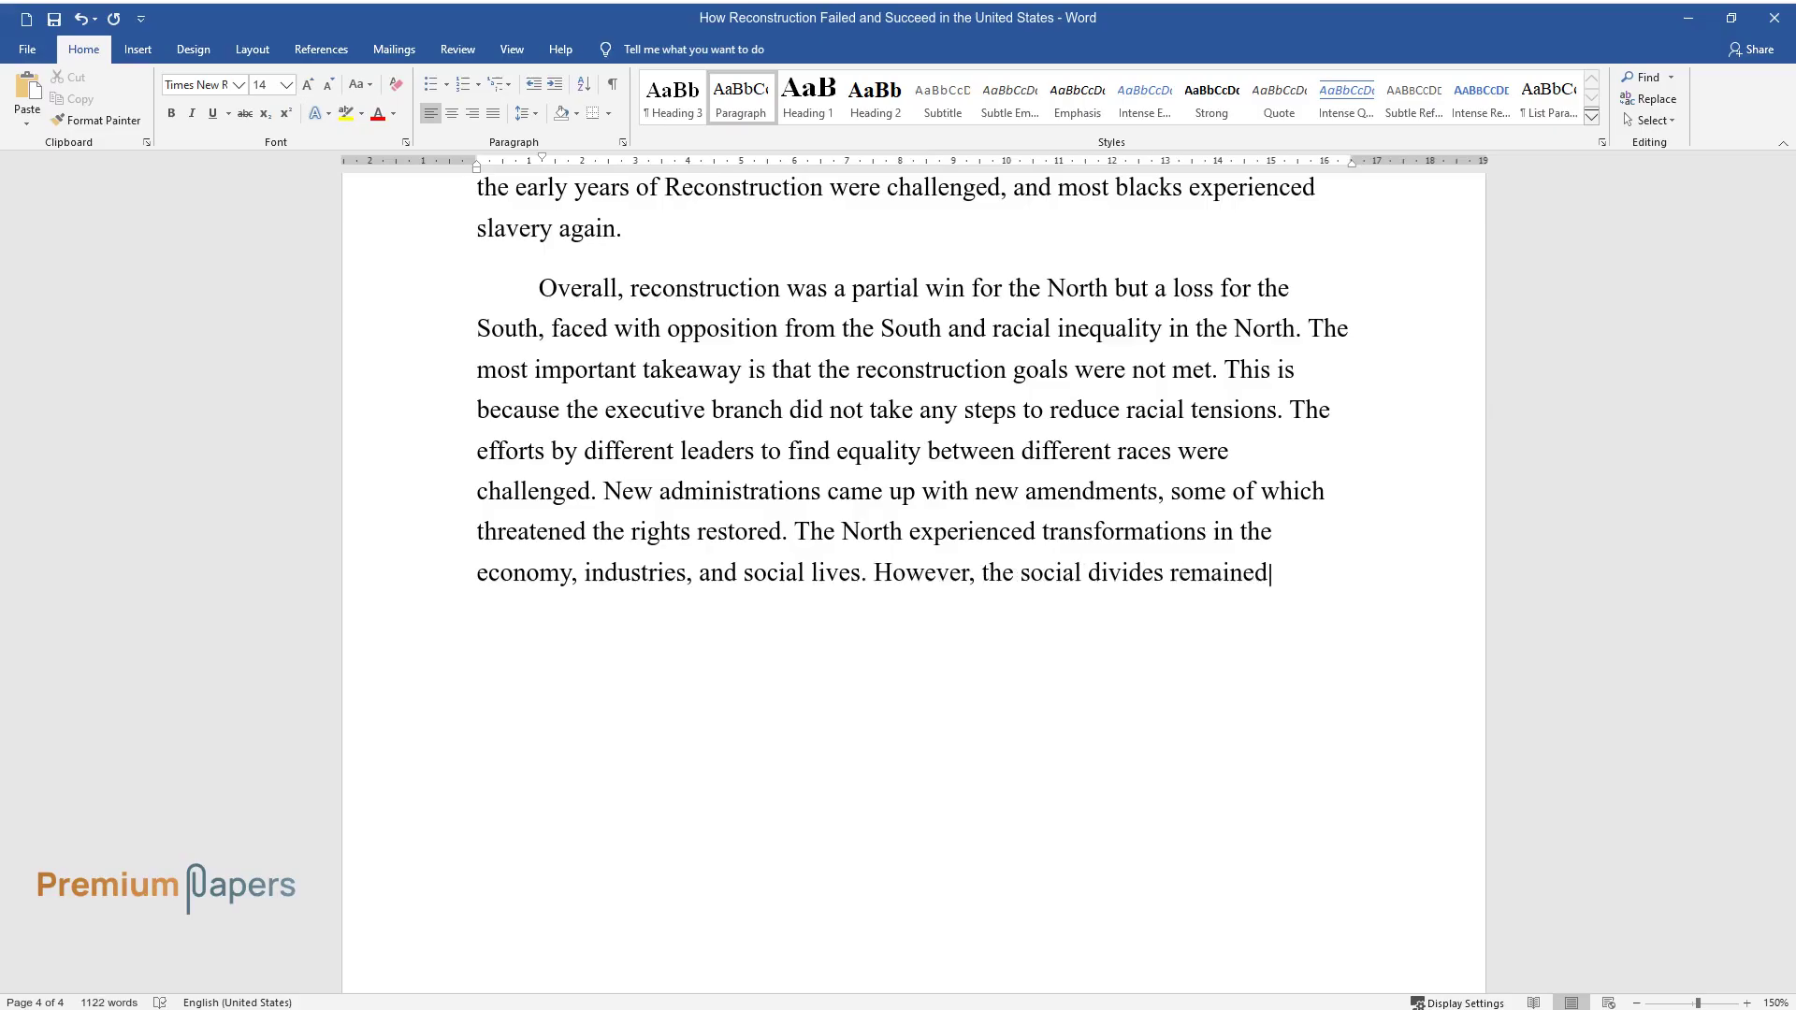
type(" even after the end of the reconst")
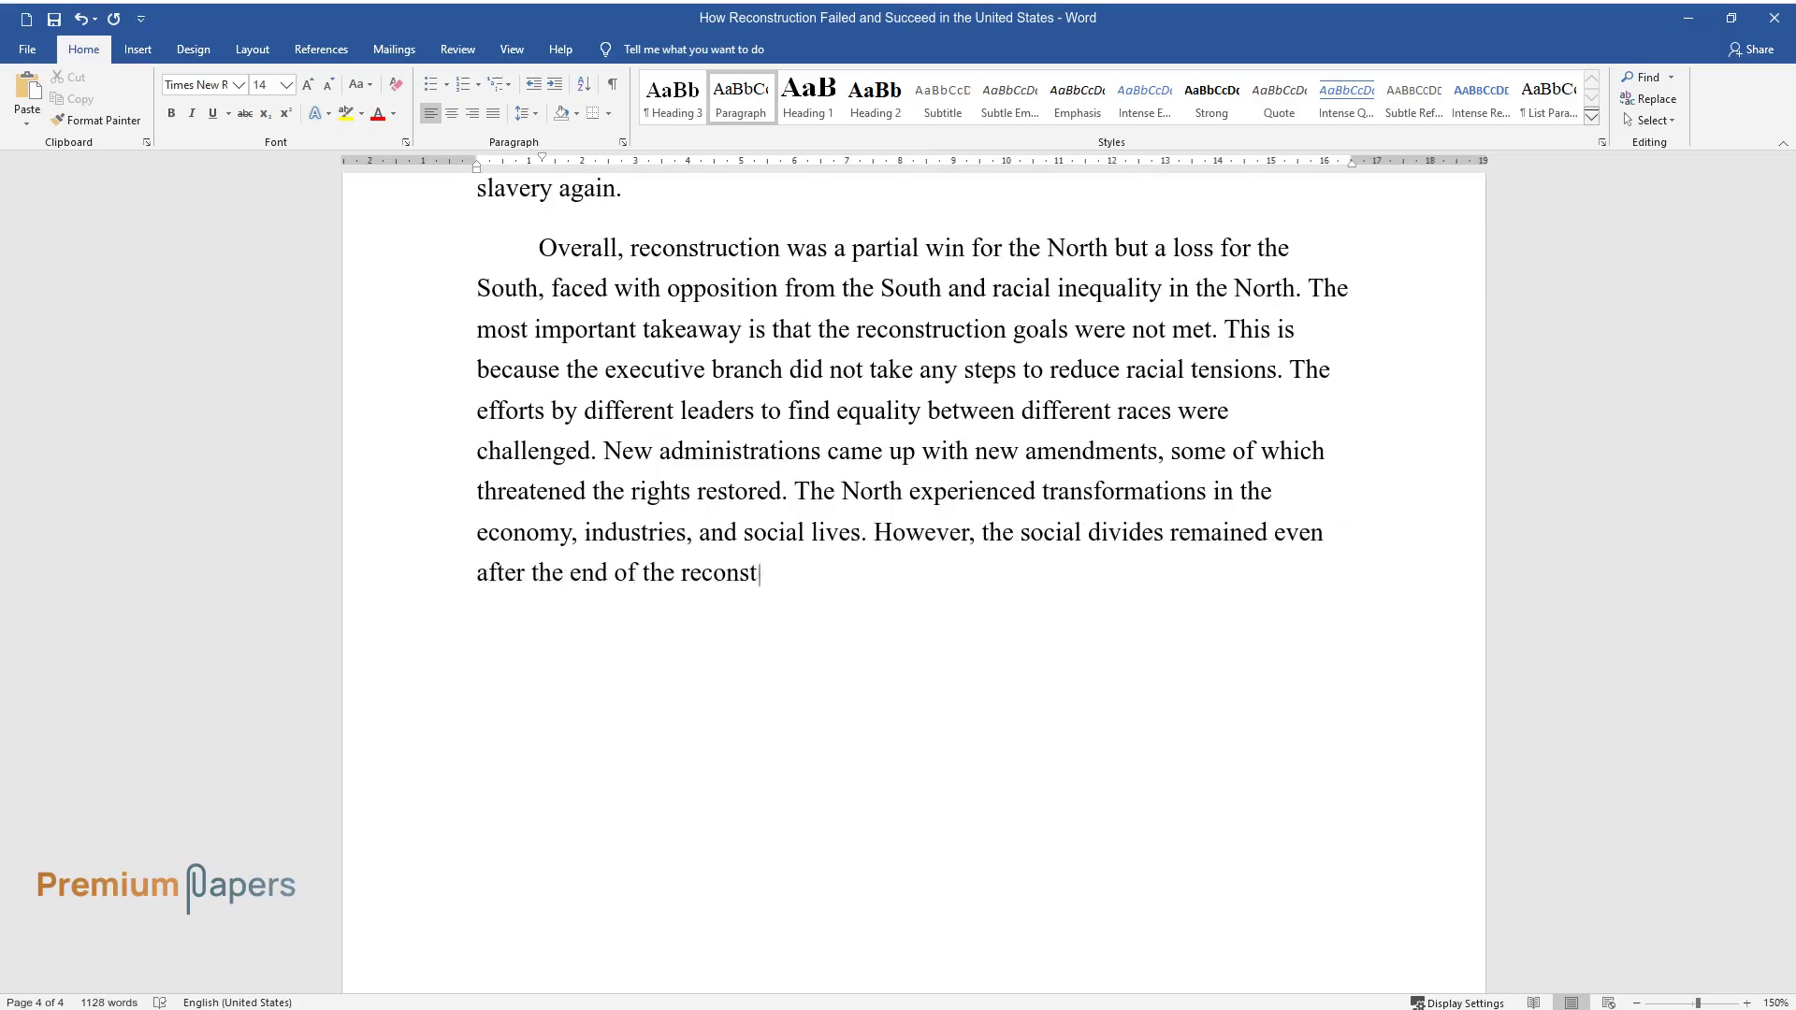
type("ruction era. On the other side, the")
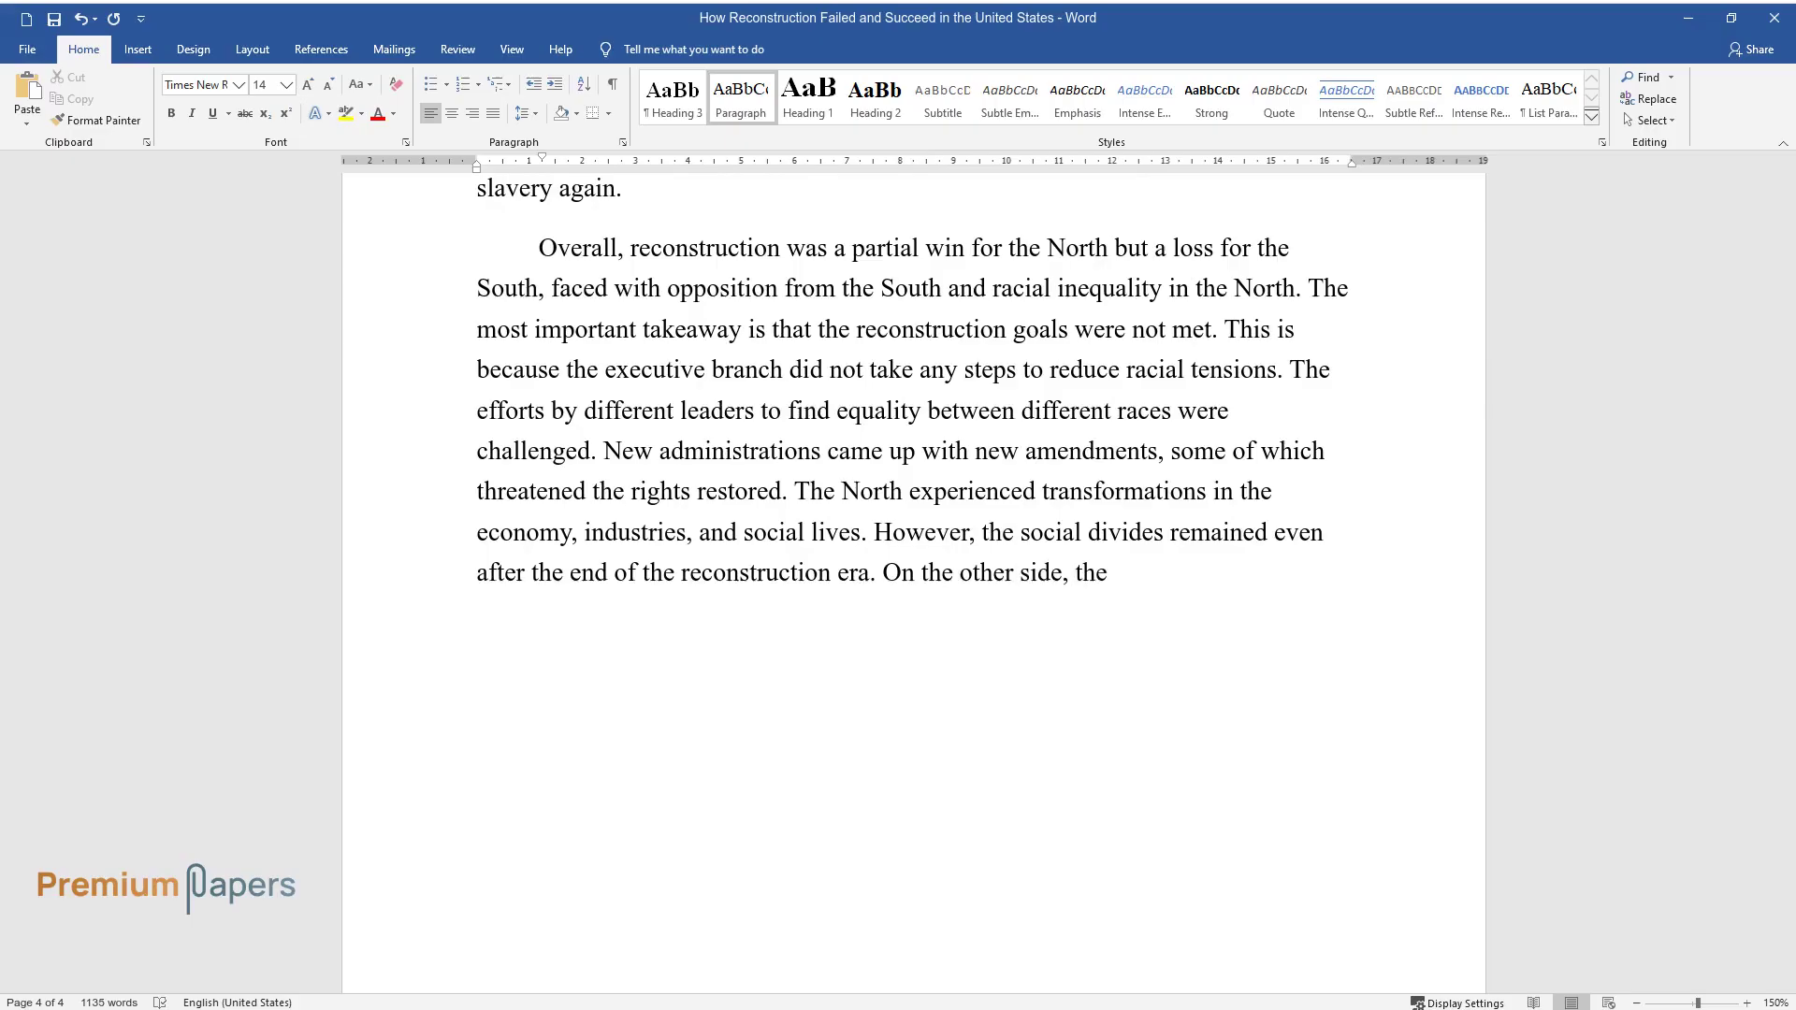
type(" South ignored the growing social ")
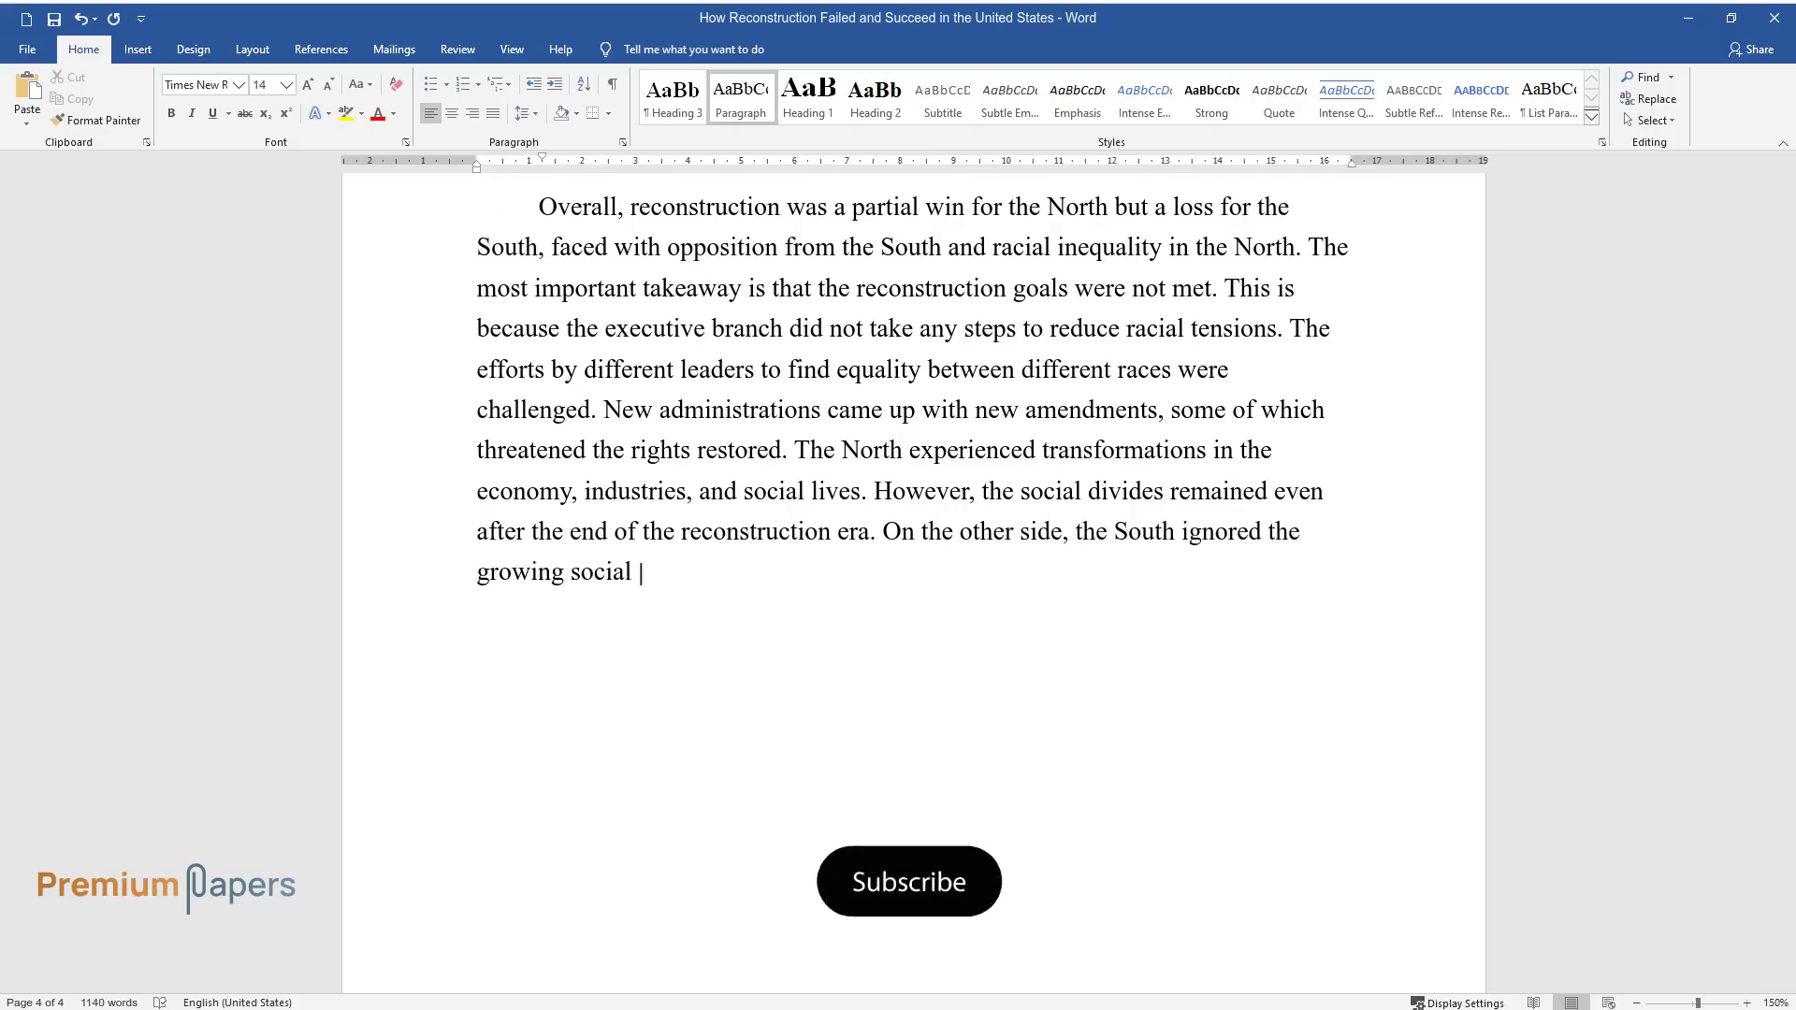
type("gaps, and at the end of this era, t")
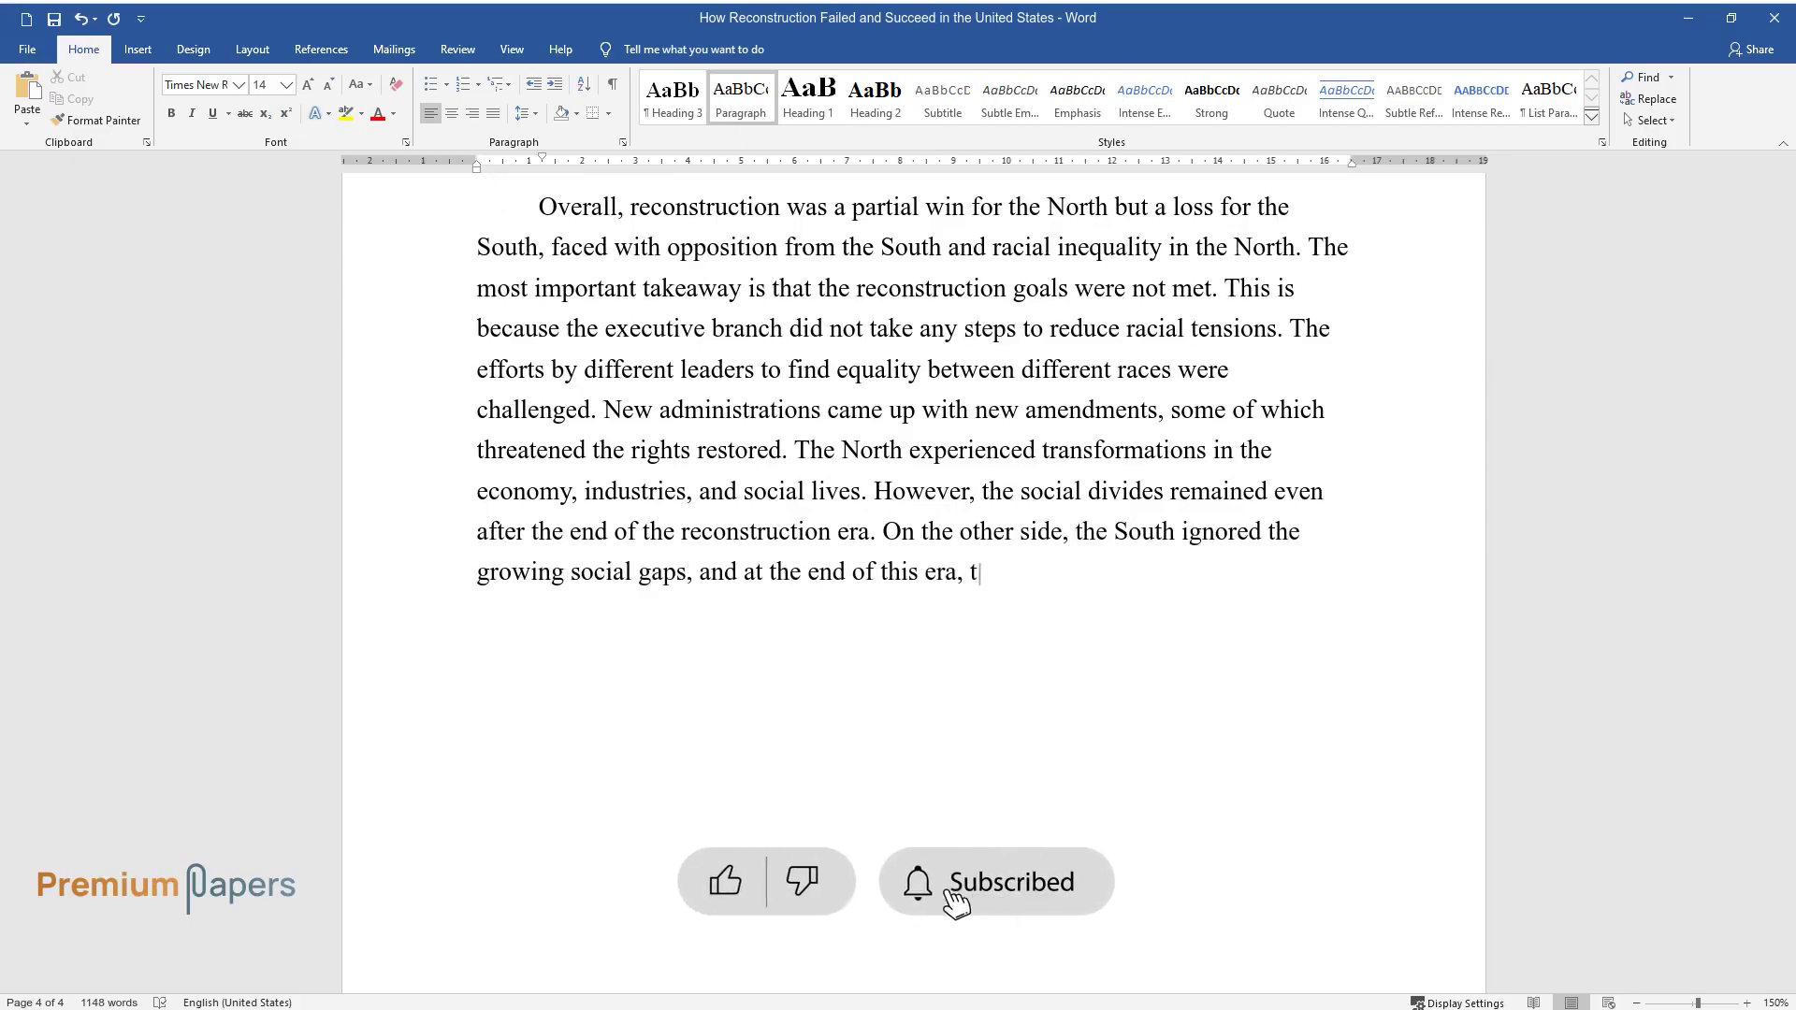
type("here was nothing significant to sh")
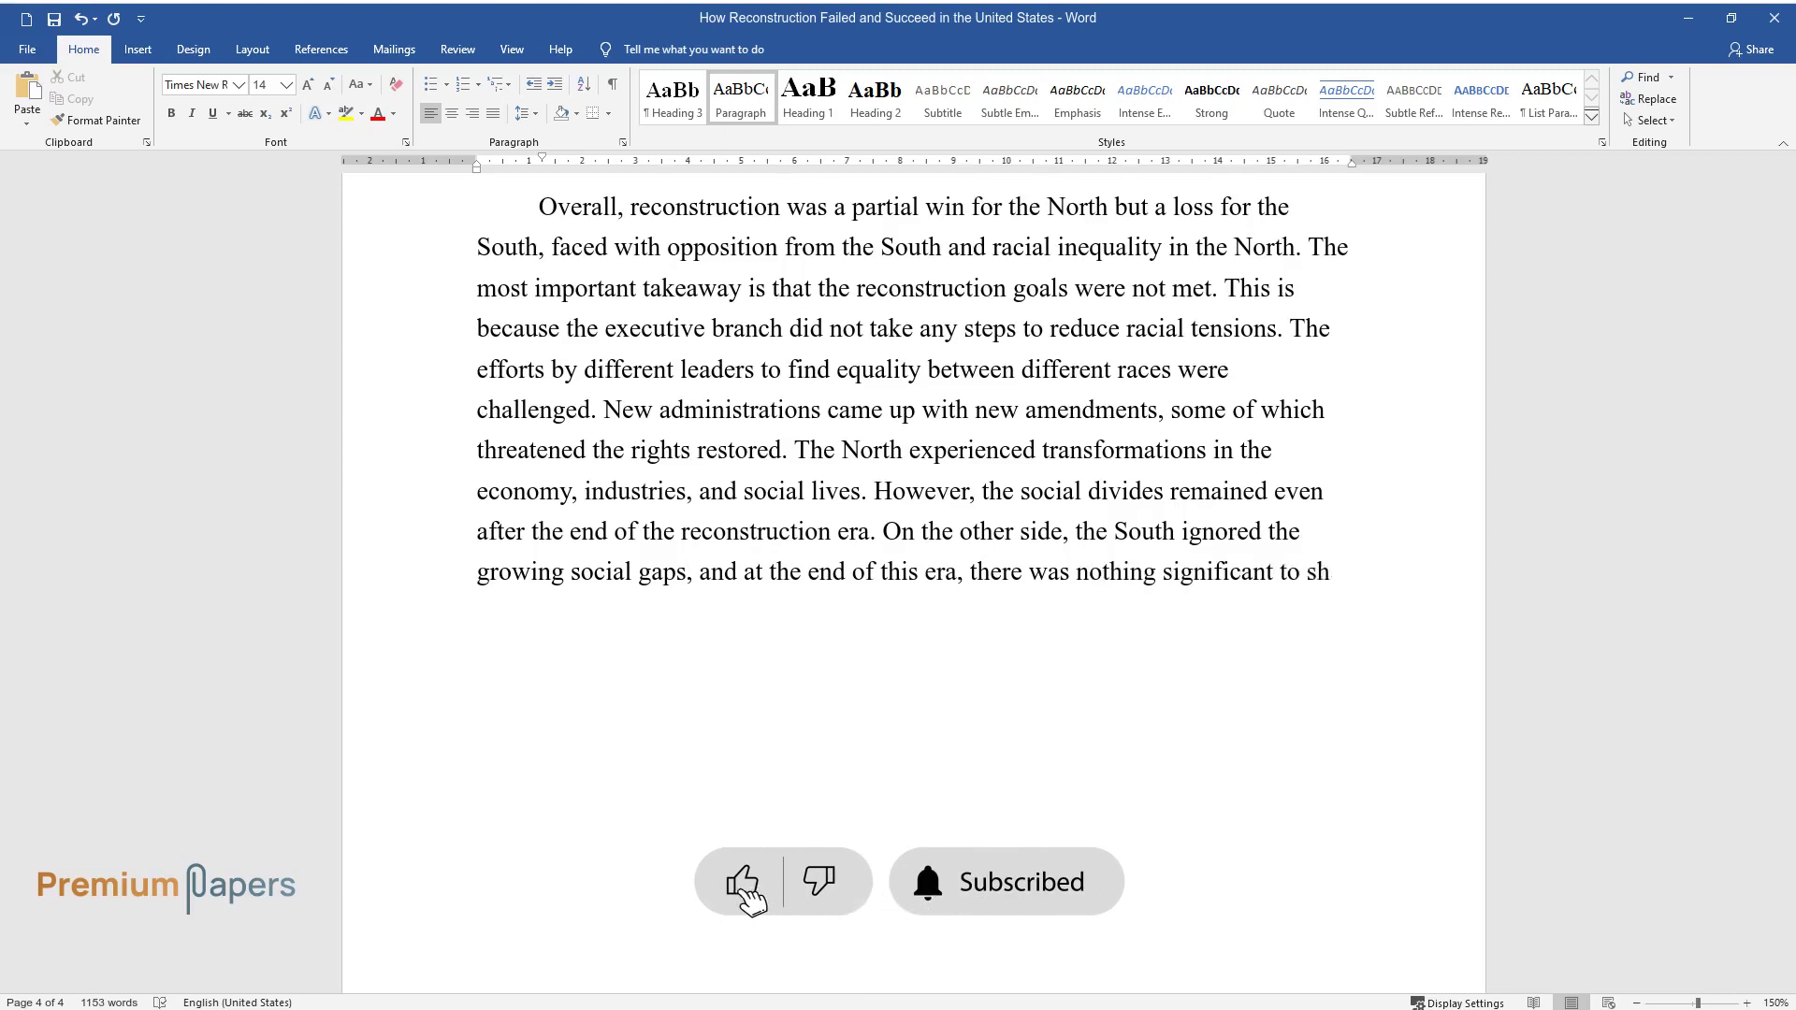
type("ow in terms of meeting the goals a")
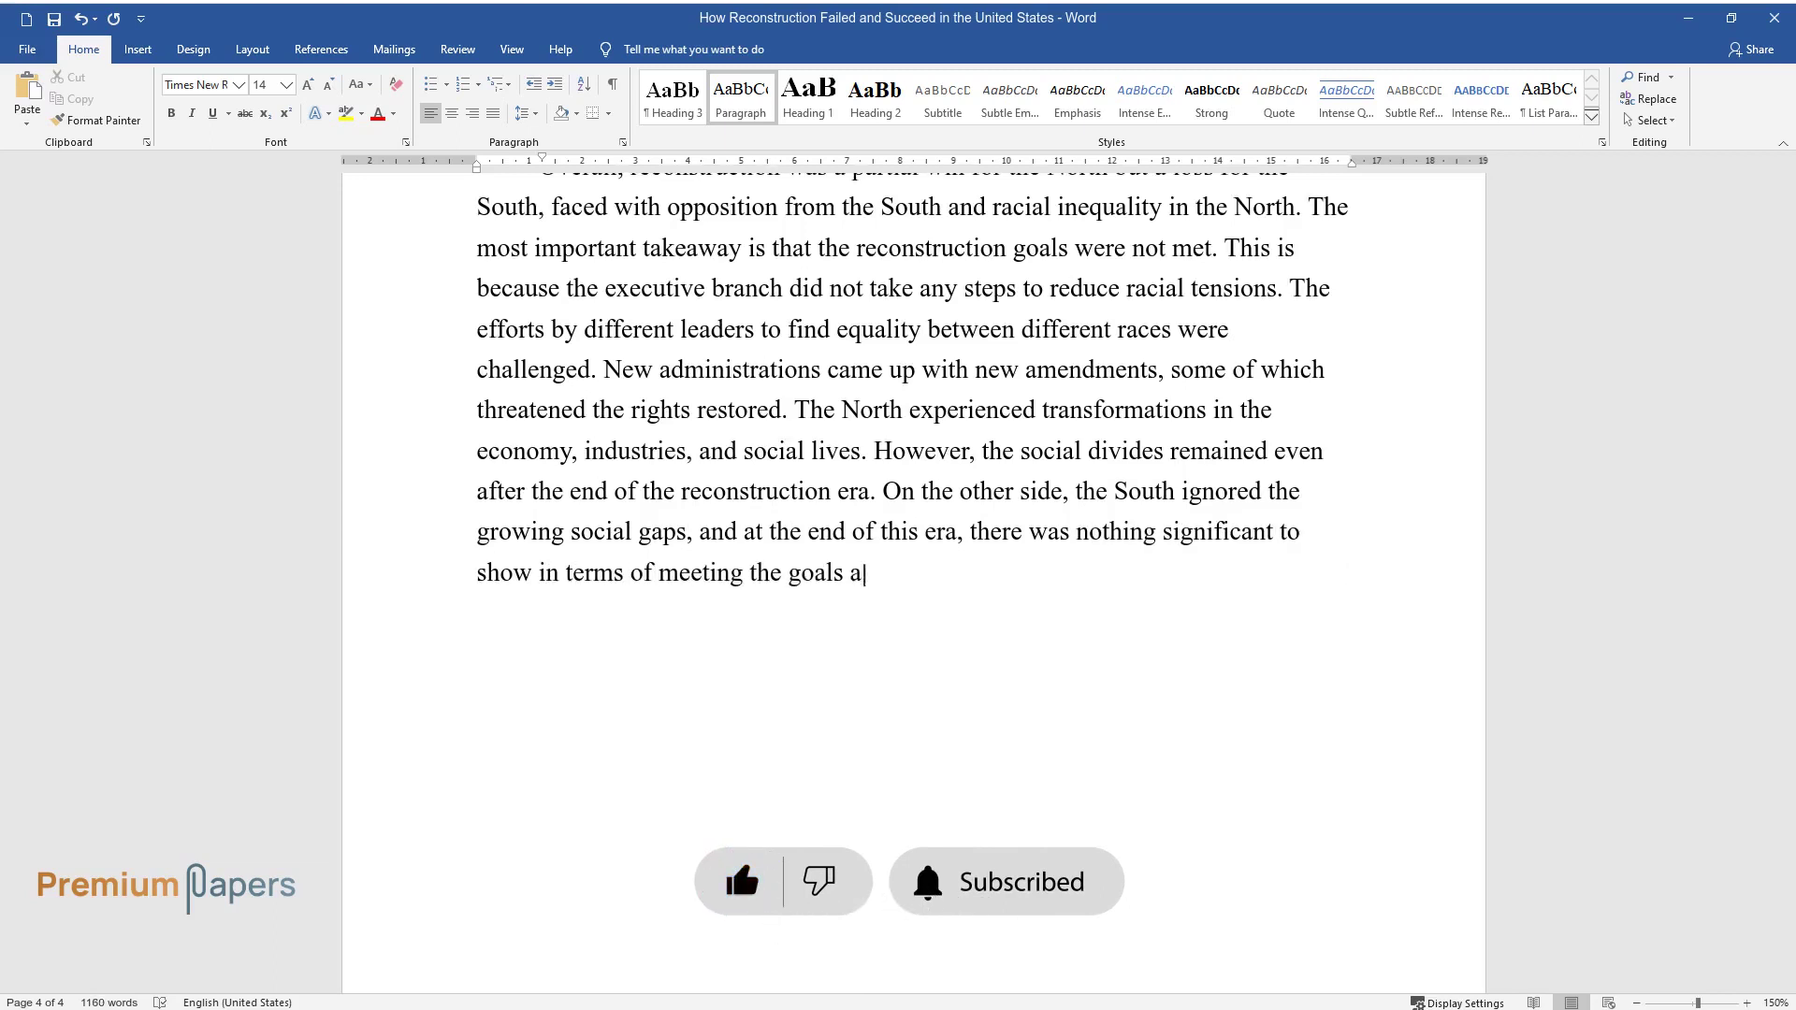
type("nd objectives of the reconstruction.")
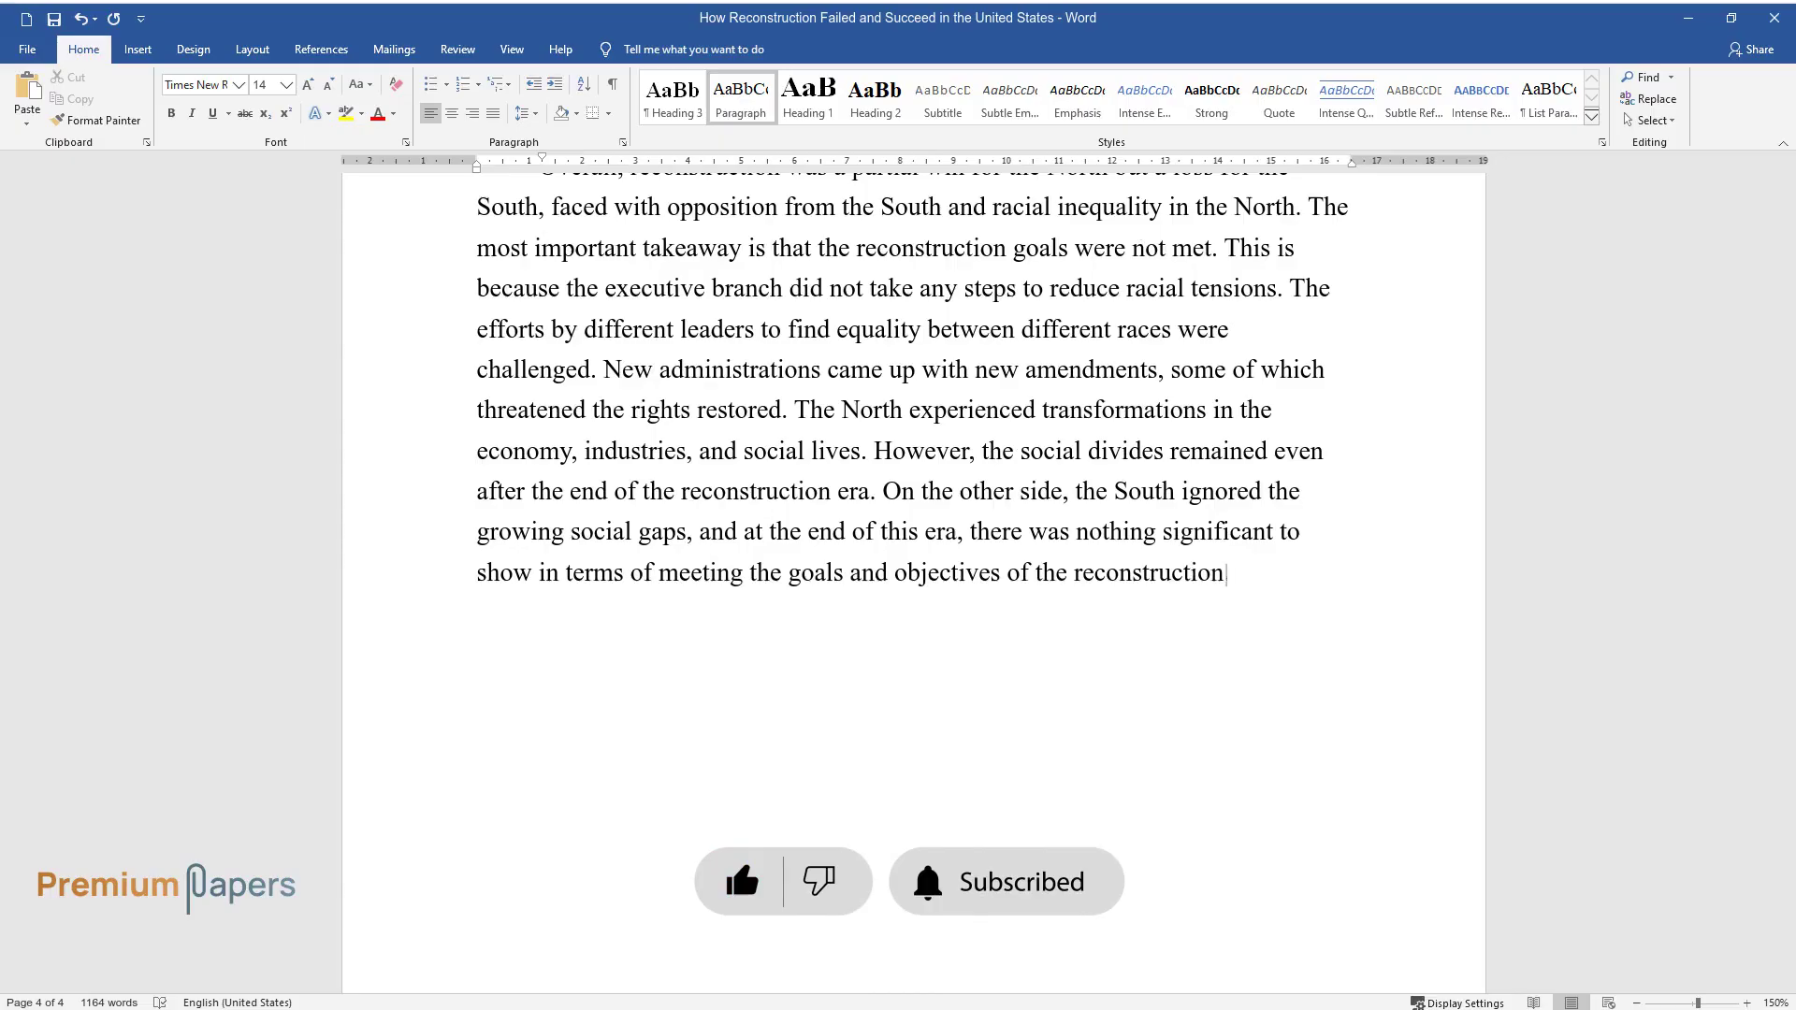